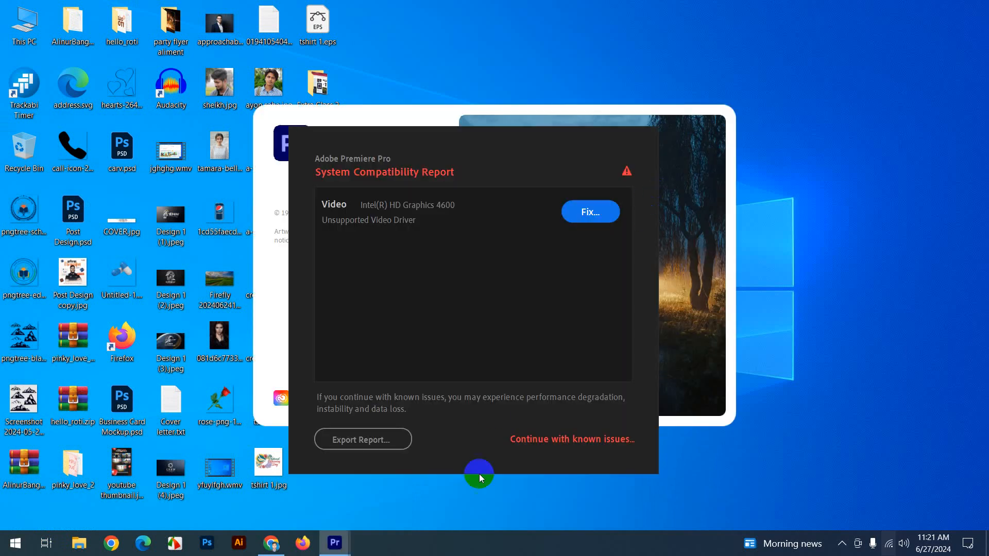
Continue past the system compatibility report with known issues and lower the computer's speaker volume.
click(558, 444)
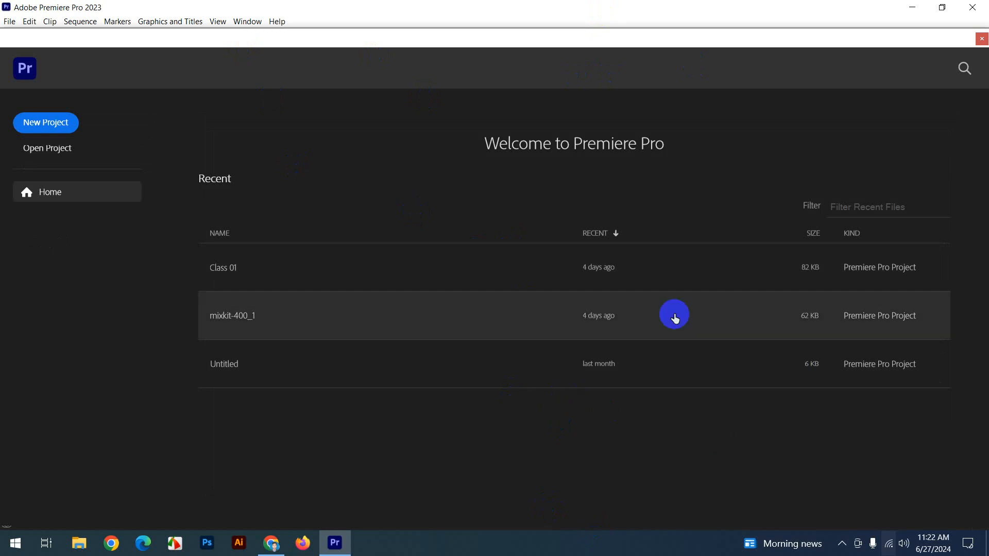
click(906, 543)
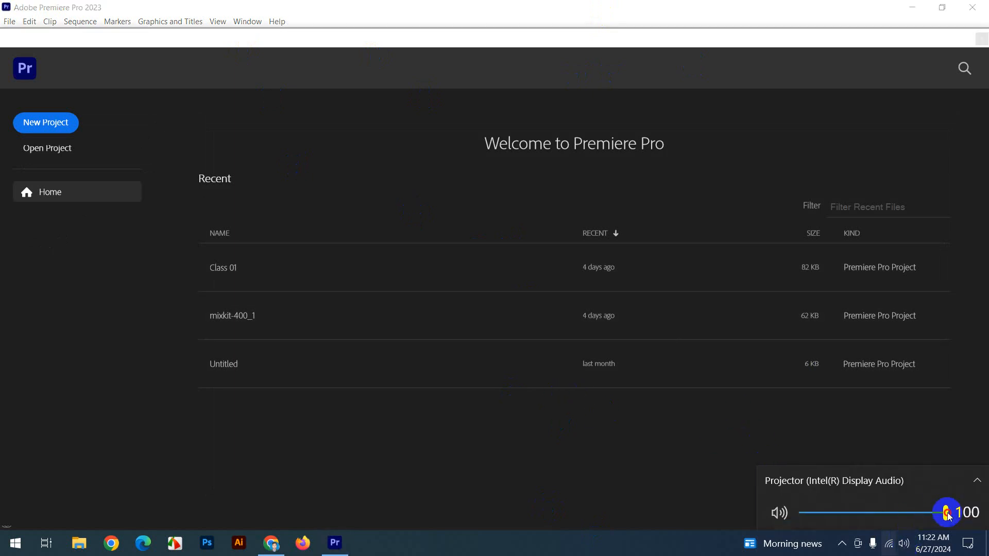
drag(948, 512, 877, 514)
click(336, 431)
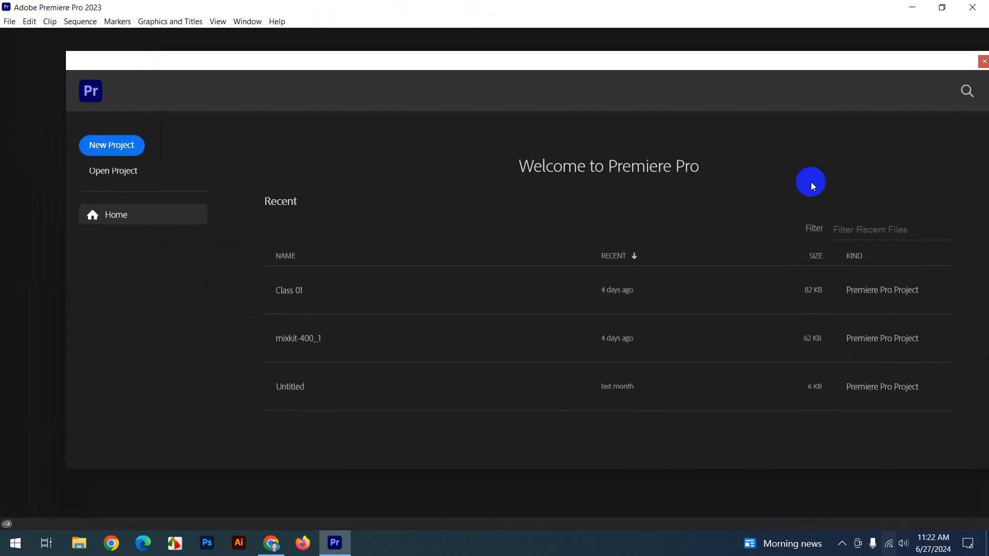
Reposition the welcome window and start a new project named PR Master Class.
drag(721, 61, 712, 58)
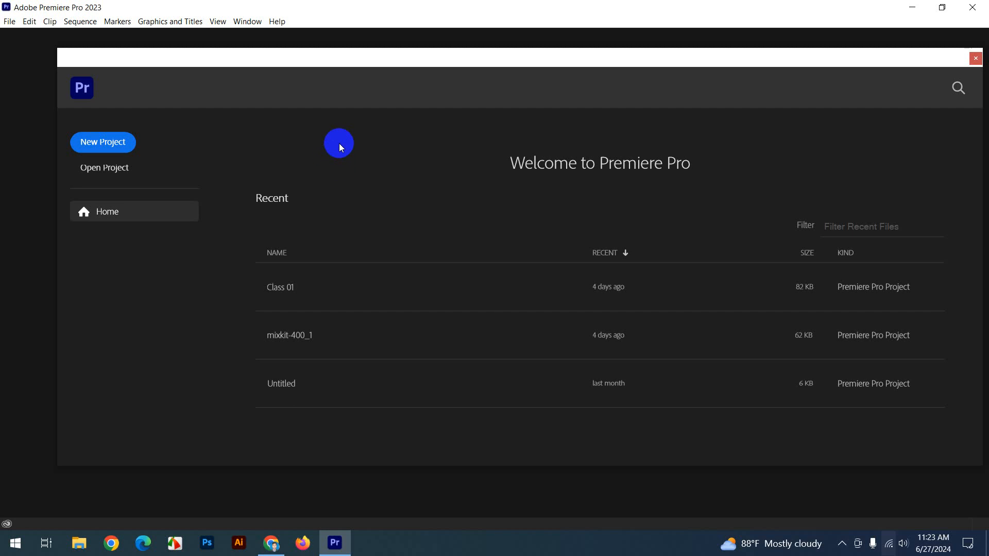
click(123, 148)
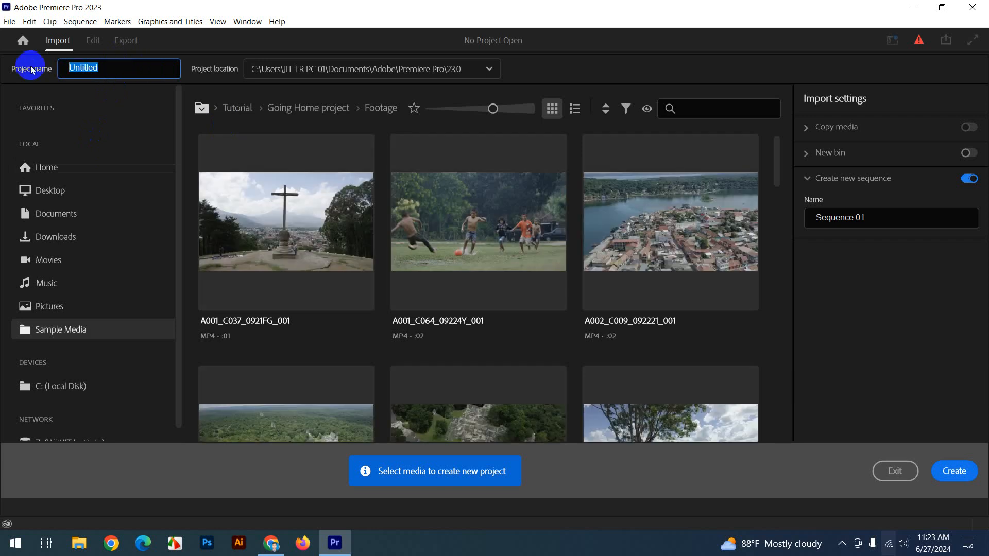
text(C)
key(BackSpace)
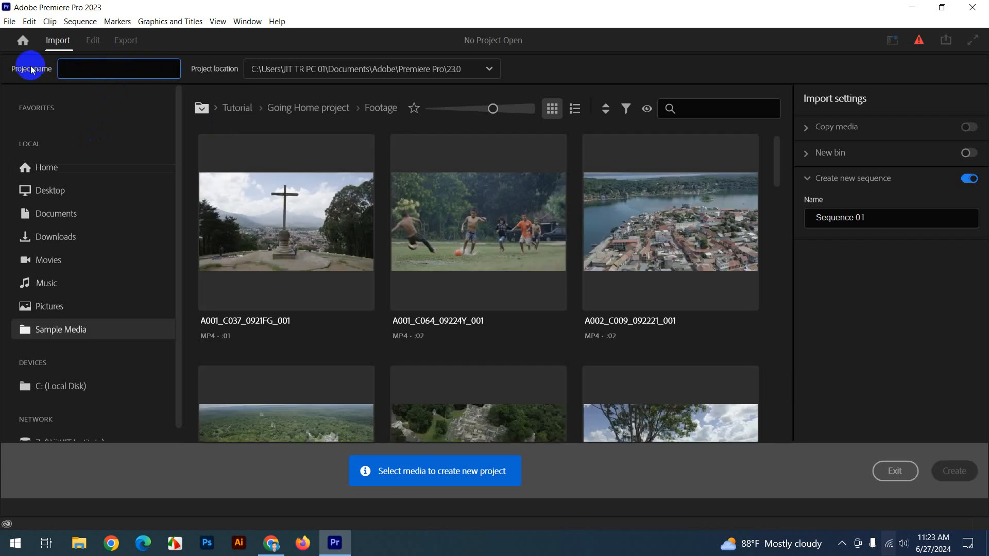
text(PR Master Class)
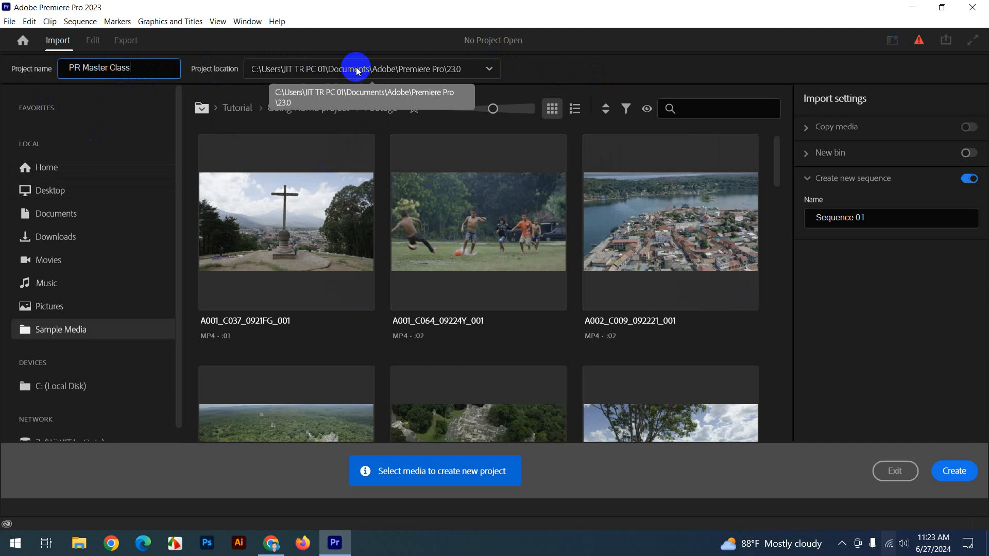
Set the project location to the Class 26 PR 3 a 2 z folder inside Motion Graphic Batch-02 and create the project.
click(487, 68)
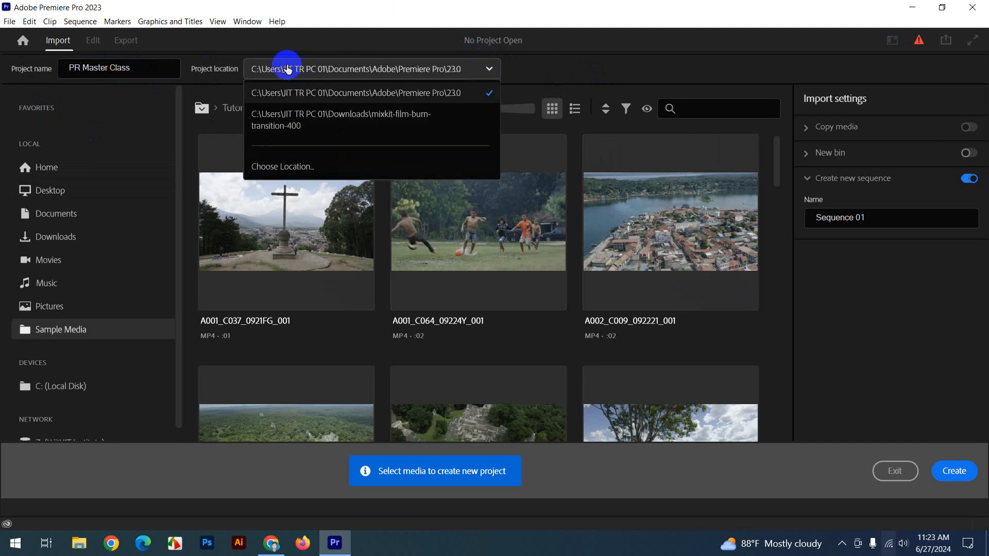
click(229, 169)
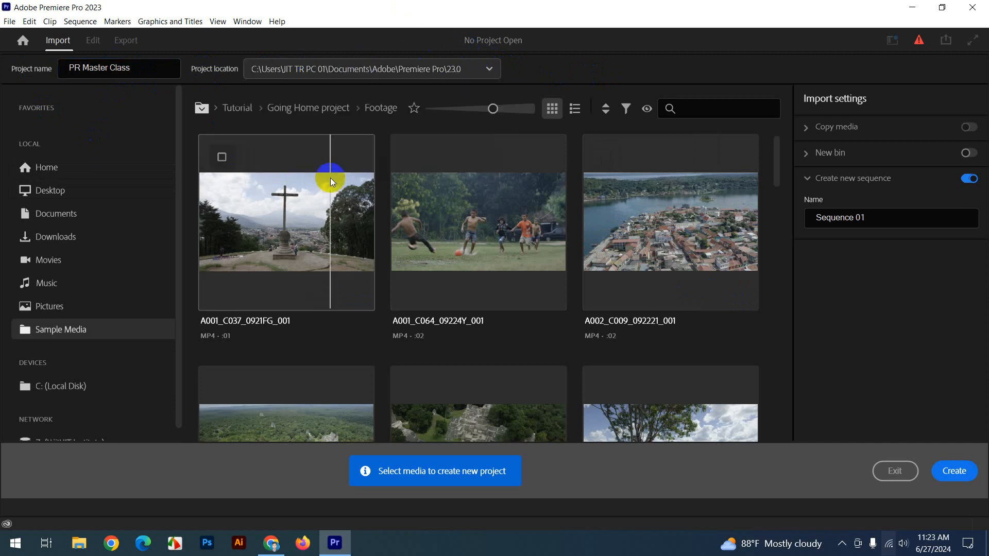
click(470, 71)
click(293, 162)
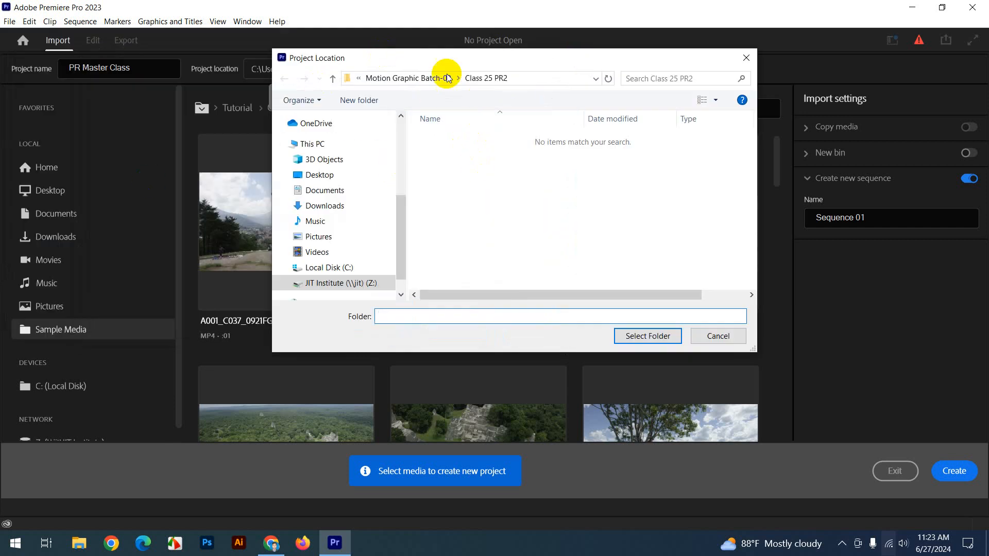
click(448, 78)
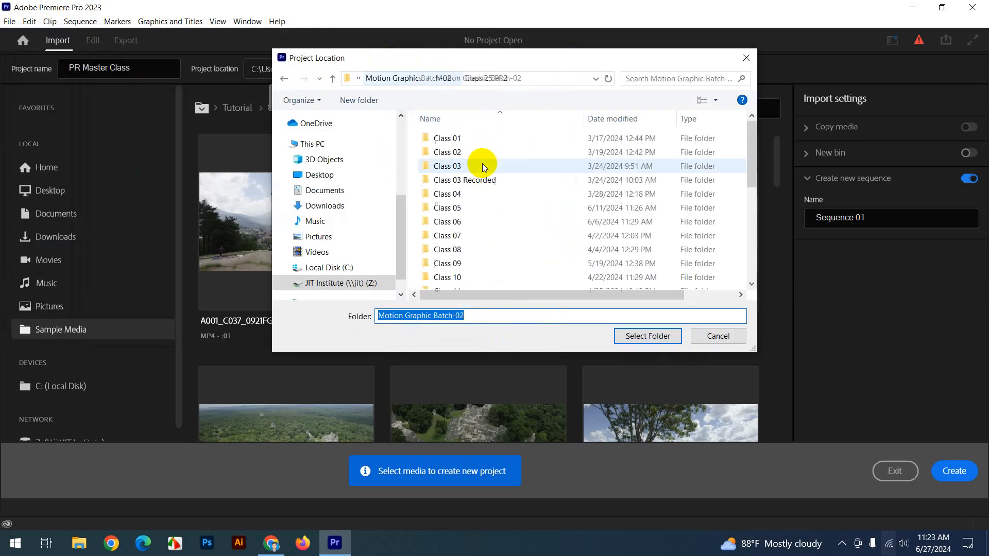
scroll(477, 162, down, 5)
click(444, 284)
double_click(444, 283)
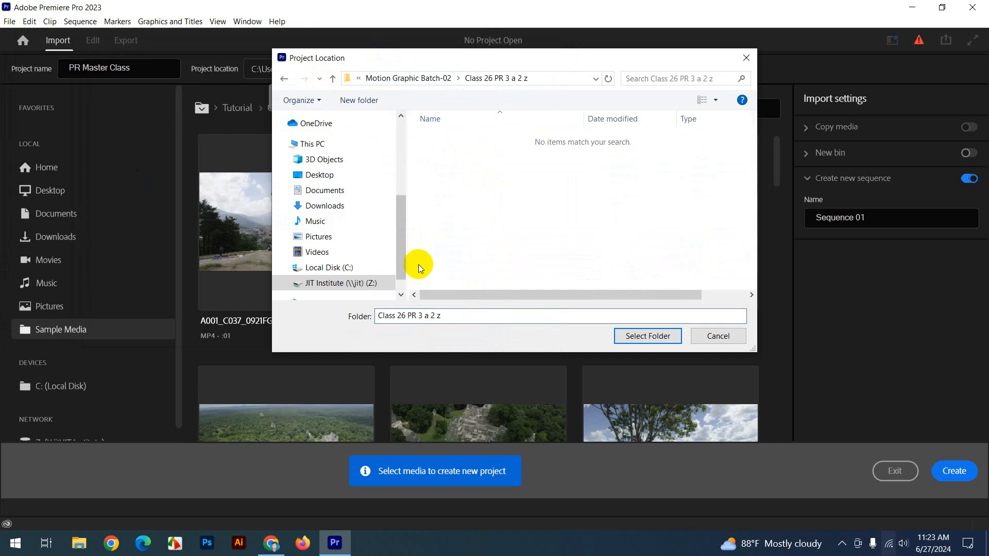
click(675, 335)
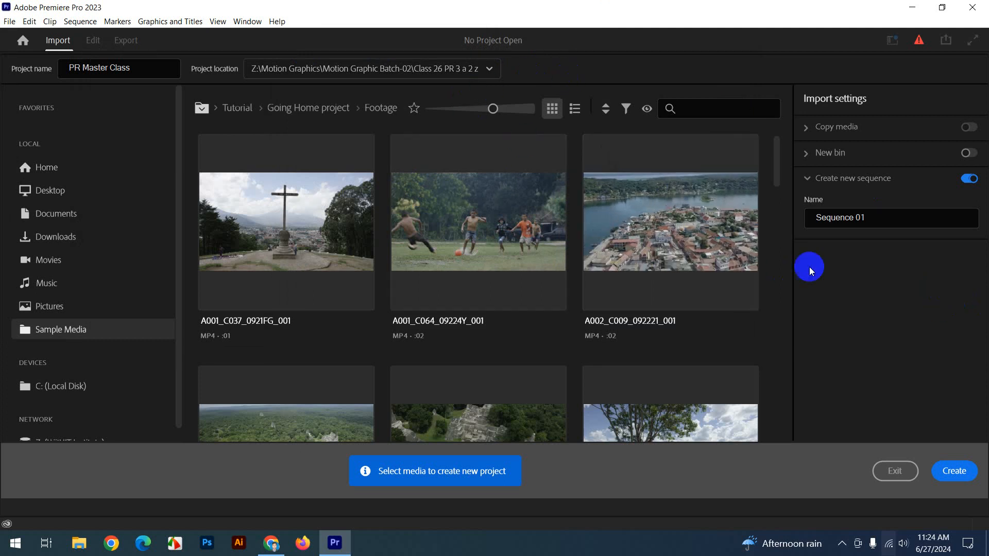
click(955, 471)
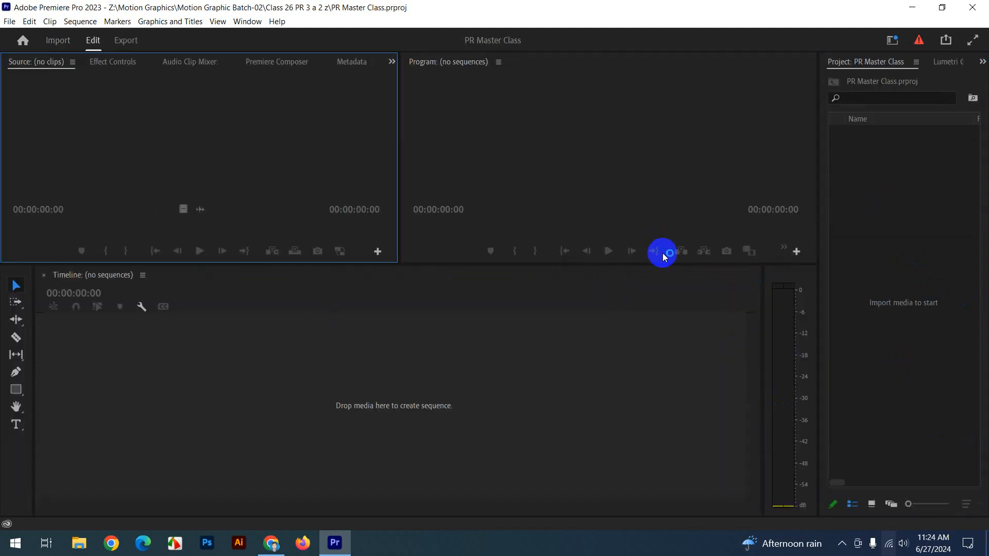
Switch to the Essentials workspace and reset it to its saved layout.
click(891, 41)
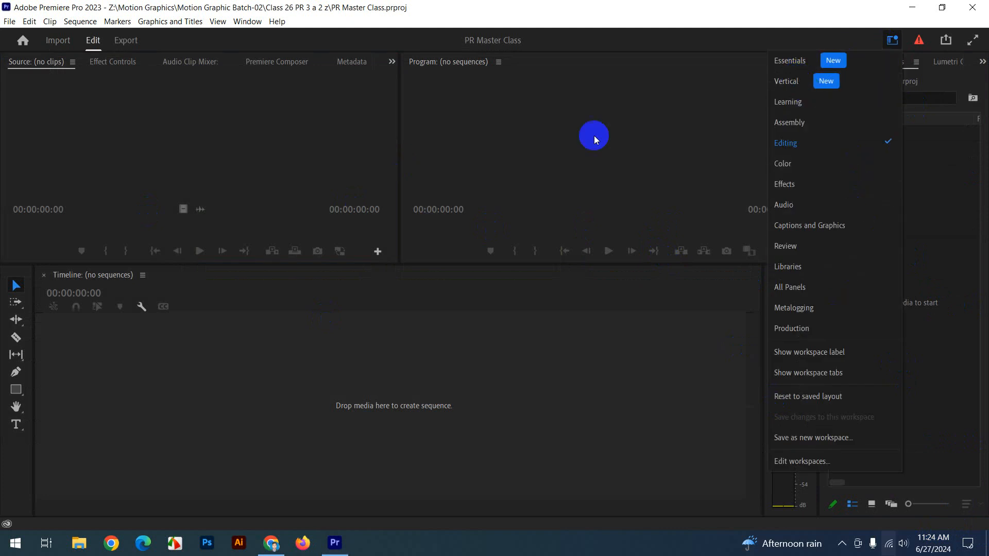
click(669, 4)
click(892, 44)
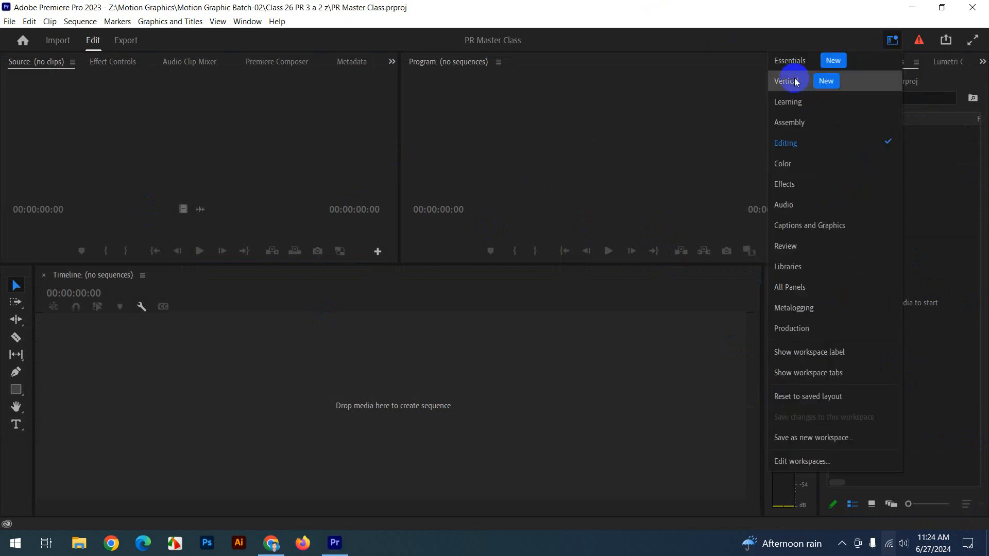
click(795, 81)
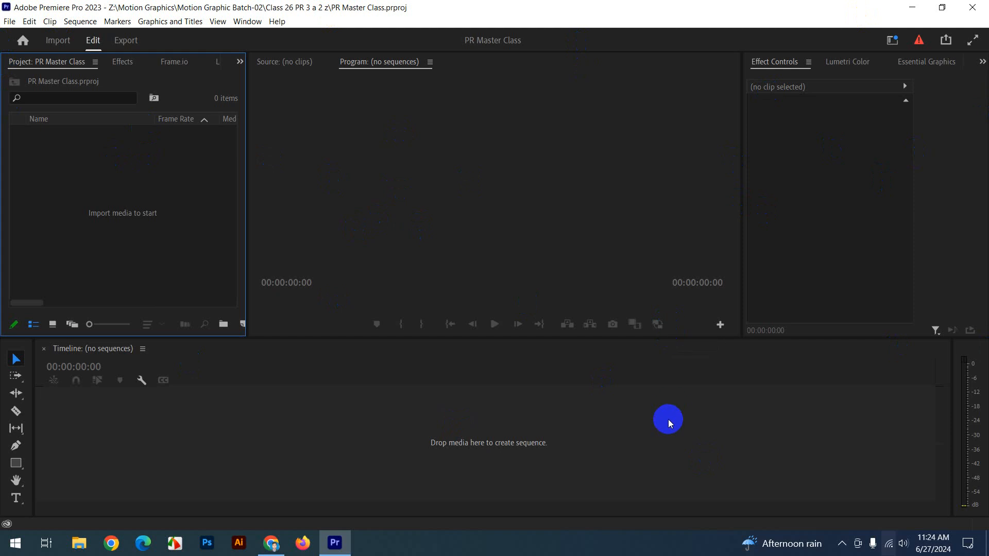
click(892, 40)
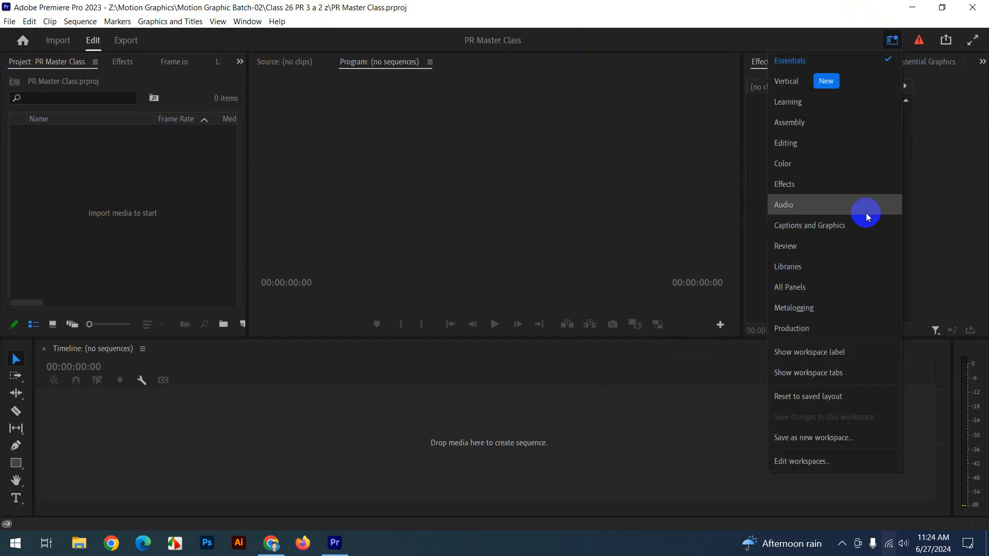
click(808, 397)
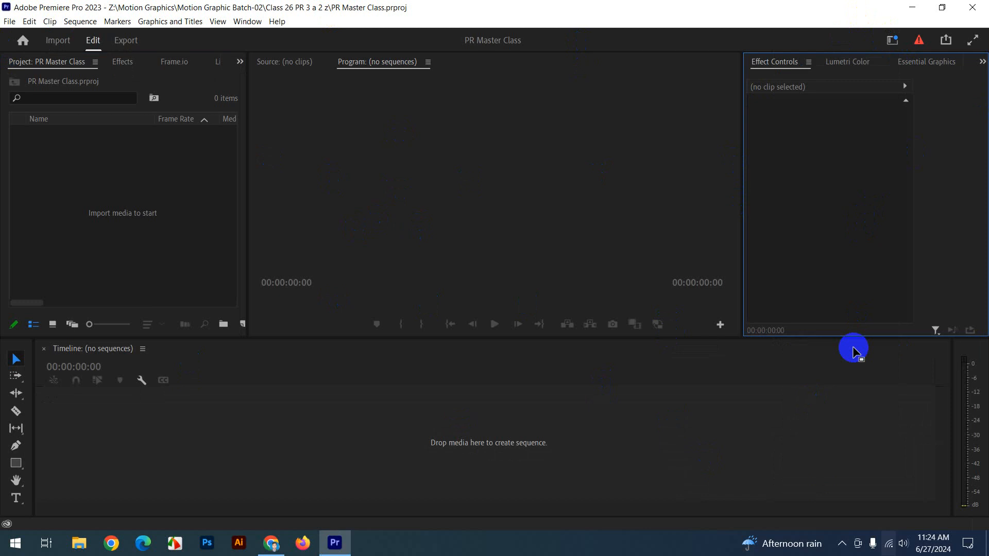
Outline the menu bar, Project panel, Effects tab and Frame.io tab with red rectangles on a screen capture, and discard the capture.
key(Print)
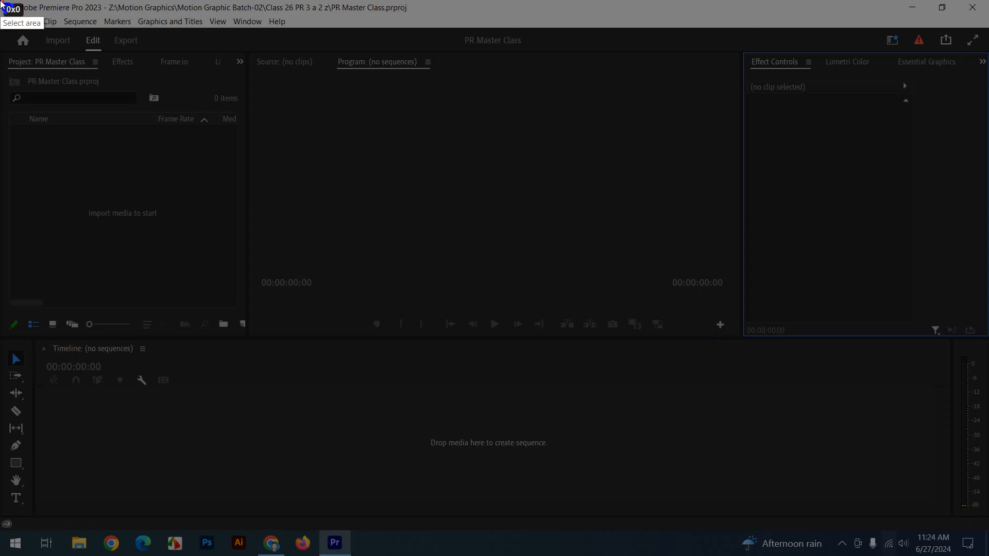
mouse_move(0, 0)
mouse_down()
mouse_move(988, 555)
mouse_move(985, 530)
mouse_up()
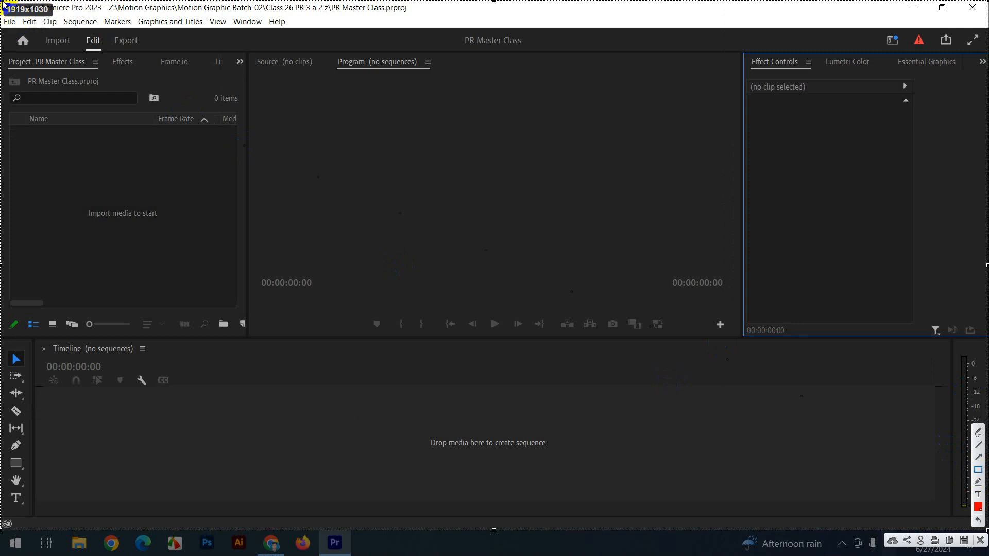
mouse_move(2, 2)
mouse_down()
mouse_move(876, 11)
mouse_move(985, 30)
mouse_up()
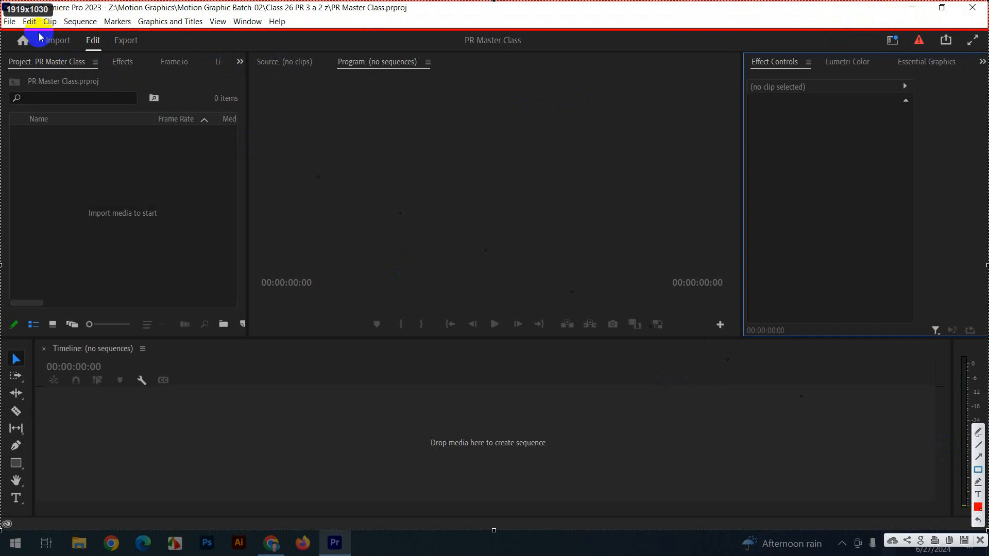
mouse_move(1, 51)
mouse_down()
mouse_move(122, 162)
mouse_move(114, 212)
mouse_move(243, 312)
mouse_up()
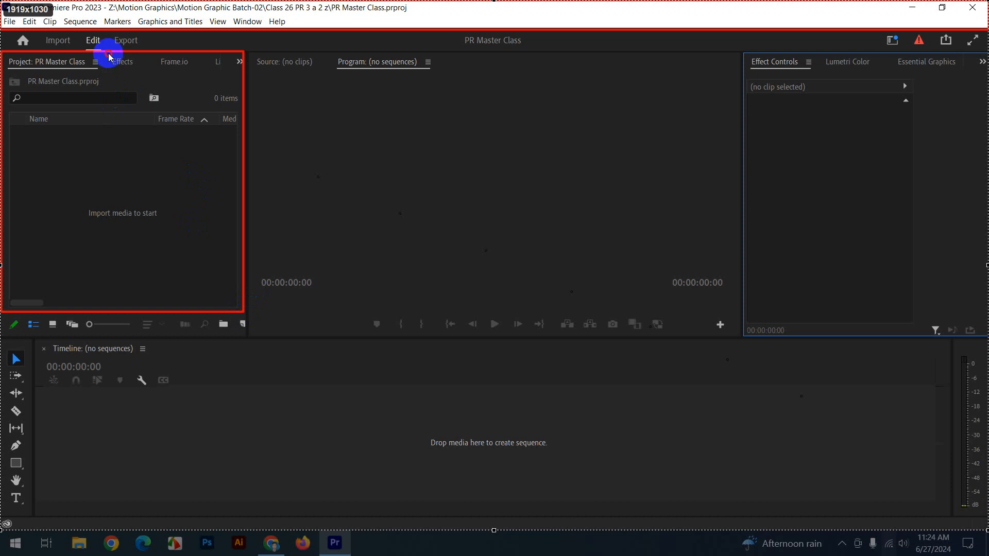
mouse_move(108, 53)
mouse_down()
mouse_move(140, 70)
mouse_move(197, 72)
mouse_up()
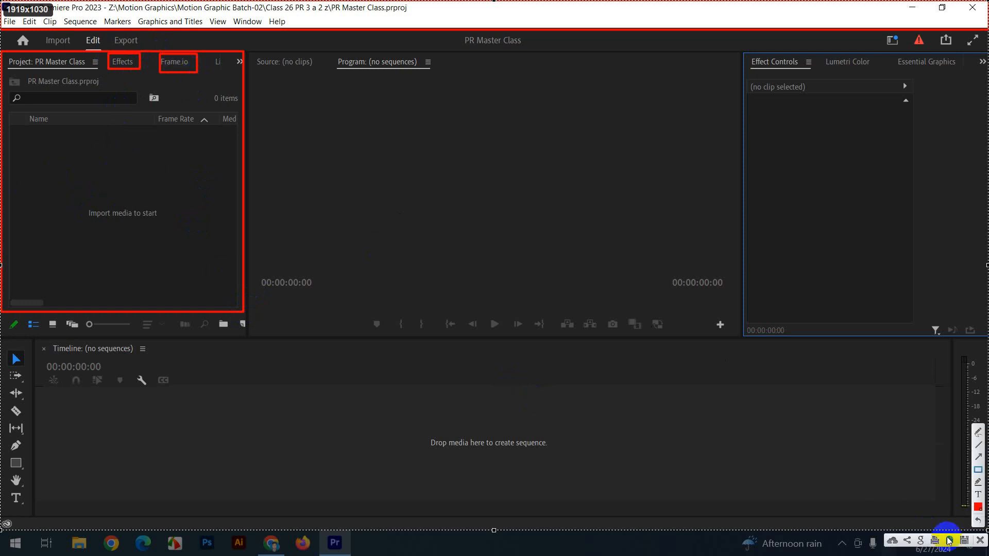
click(981, 541)
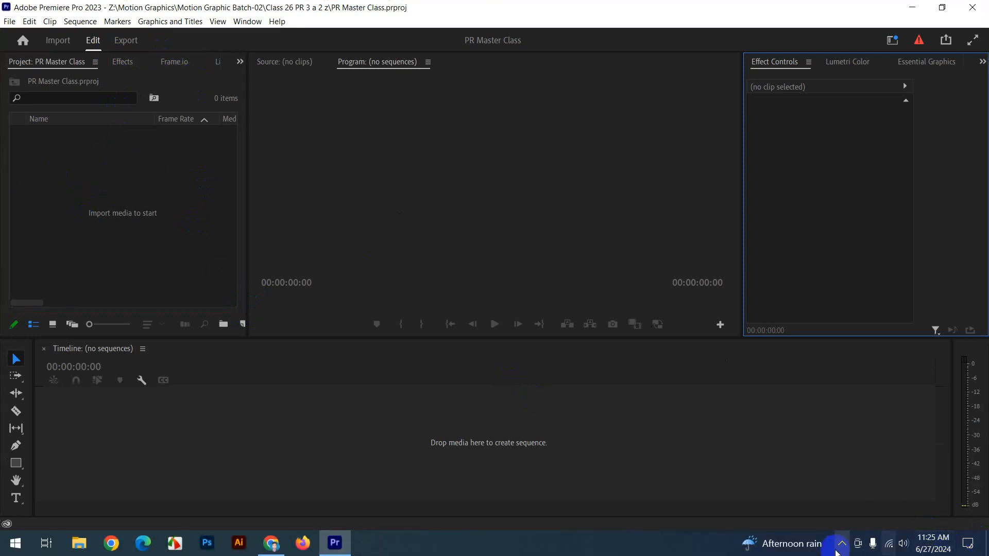
Circle the Project panel and the monitor area freehand in red on a new screen capture, with short strokes for media items, and discard it.
click(842, 545)
click(845, 495)
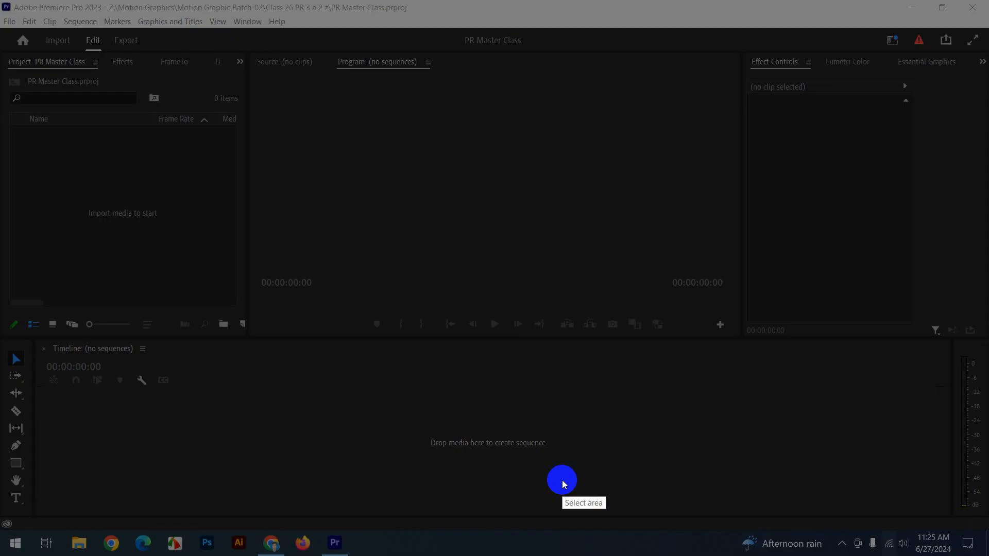
mouse_move(1, 1)
mouse_down()
mouse_move(982, 475)
mouse_move(986, 542)
mouse_up()
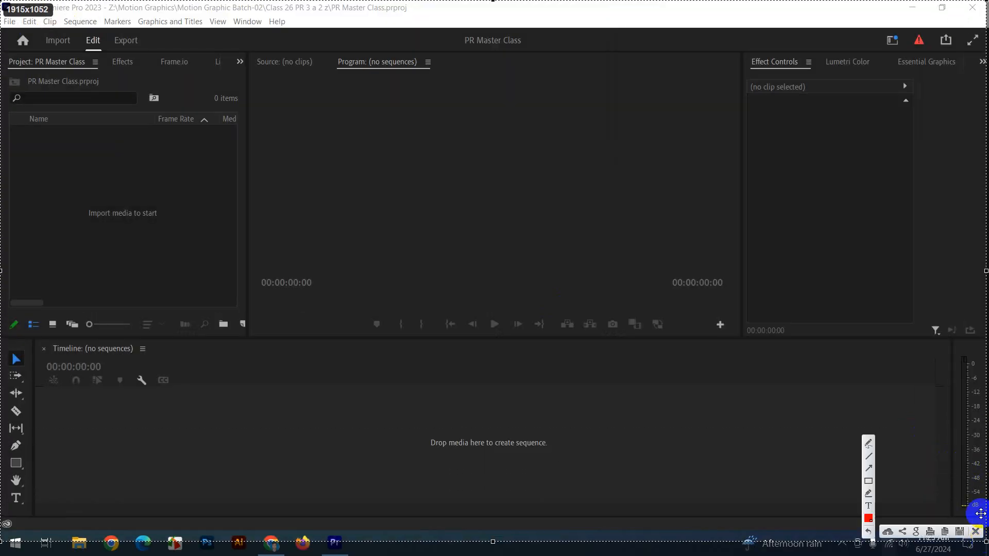
click(868, 442)
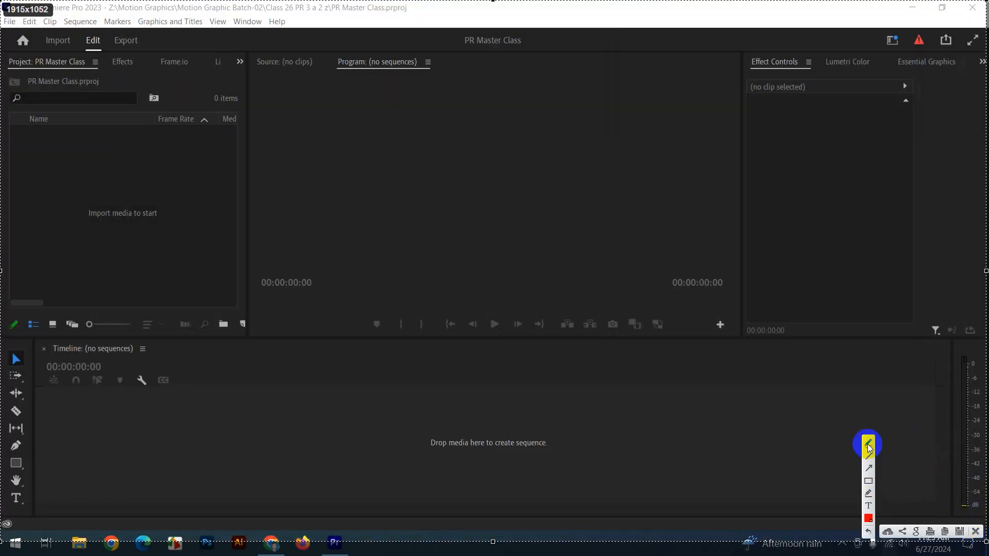
mouse_move(5, 59)
mouse_down()
mouse_move(205, 53)
mouse_move(256, 103)
mouse_move(232, 301)
mouse_move(60, 315)
mouse_move(17, 302)
mouse_move(3, 270)
mouse_move(7, 54)
mouse_up()
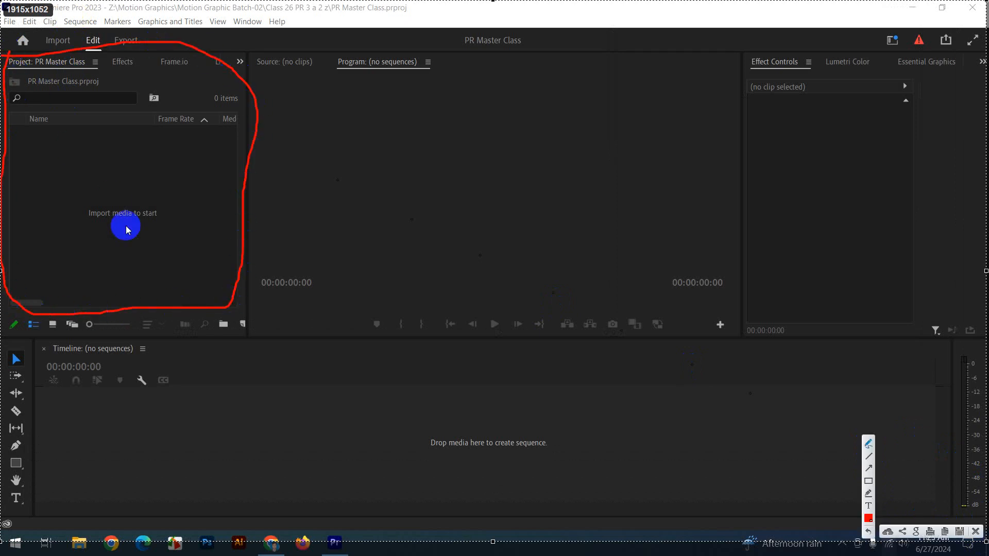
drag(18, 136, 109, 156)
drag(7, 175, 88, 175)
drag(49, 201, 73, 205)
drag(45, 225, 86, 240)
drag(66, 254, 120, 264)
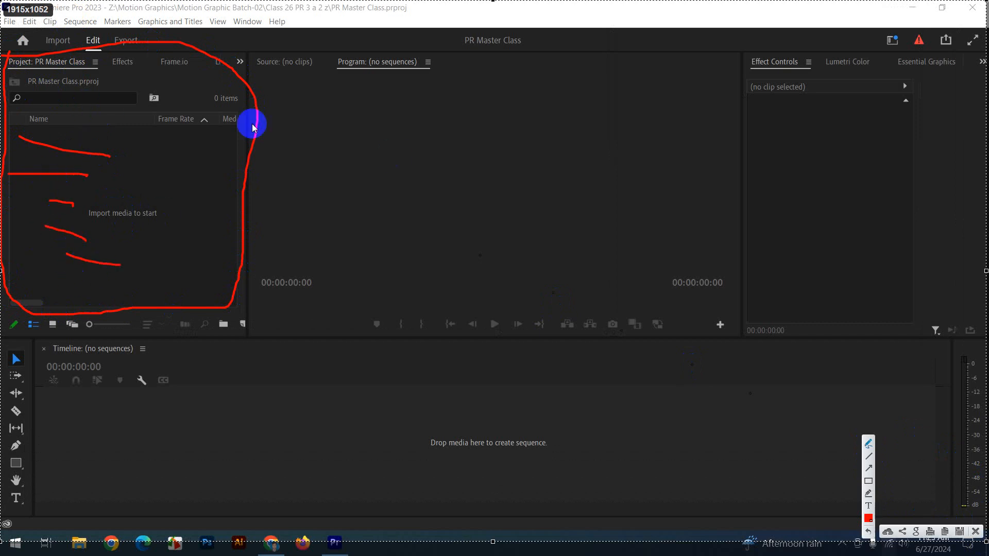
mouse_move(256, 47)
mouse_down()
mouse_move(239, 266)
mouse_move(500, 320)
mouse_move(685, 318)
mouse_move(730, 192)
mouse_move(720, 104)
mouse_move(546, 54)
mouse_move(261, 48)
mouse_up()
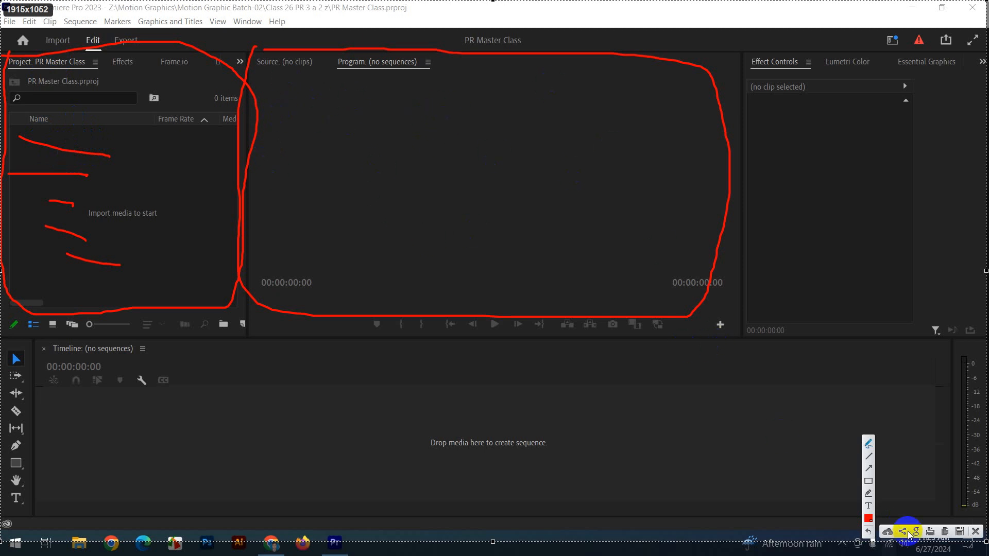
click(976, 532)
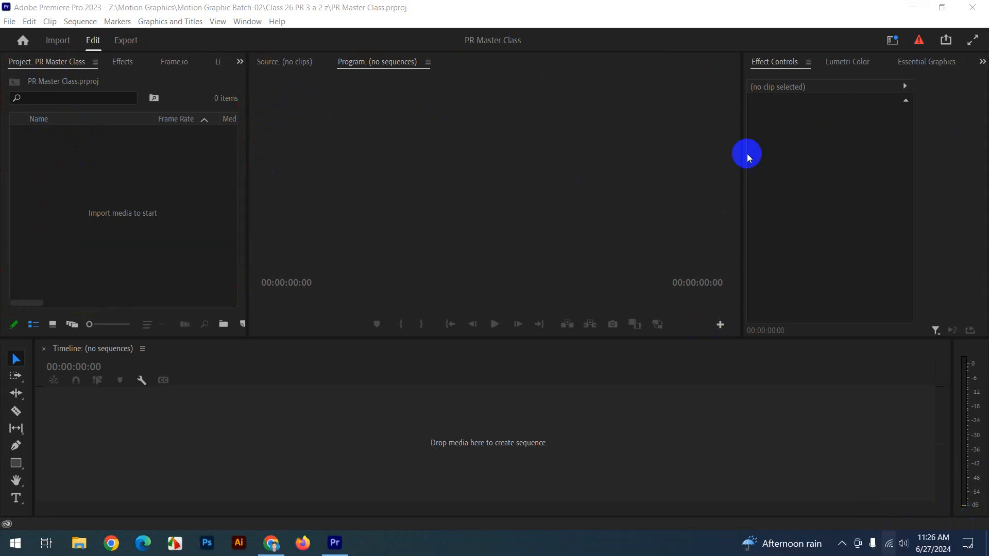
Compare the Program and Source monitors by switching between them, ending on the Source monitor.
click(278, 64)
click(354, 65)
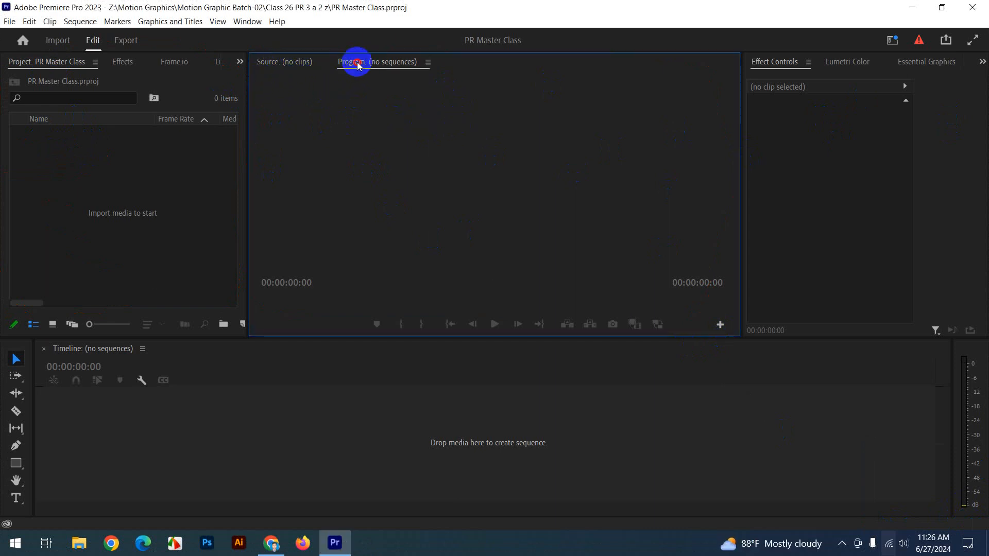
click(299, 64)
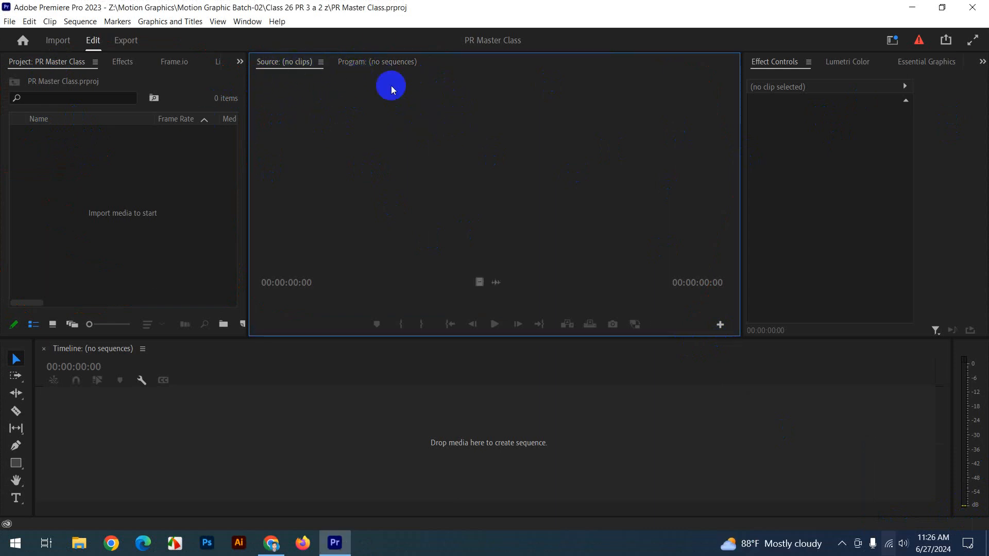
Outline the timeline area, tools, audio meters and Effect Controls panel group with red rectangles on a new screen capture, and discard it.
key(Print)
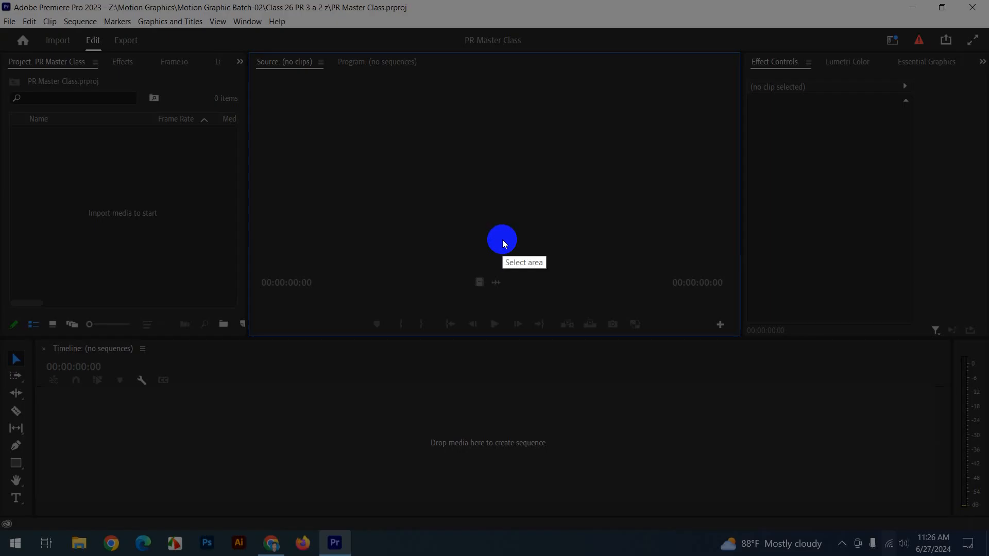
drag(1, 1, 988, 543)
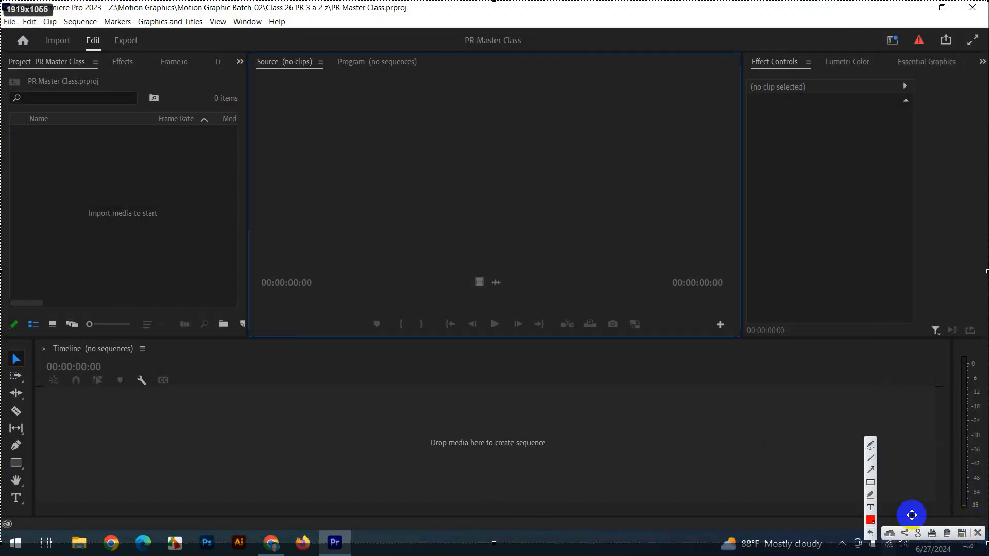
click(871, 483)
mouse_move(1, 339)
mouse_down()
mouse_move(813, 459)
mouse_move(985, 524)
mouse_up()
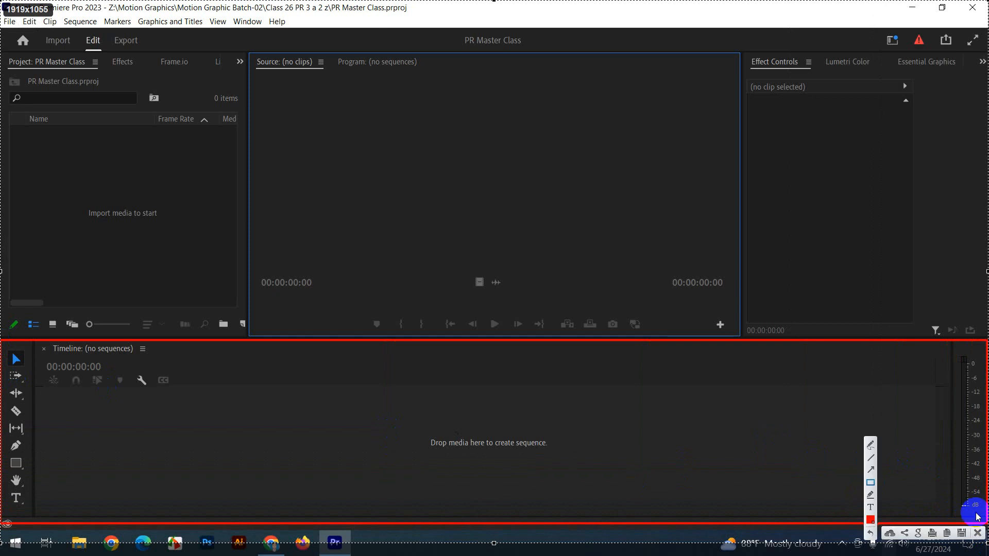
drag(32, 345, 1, 518)
drag(952, 343, 985, 507)
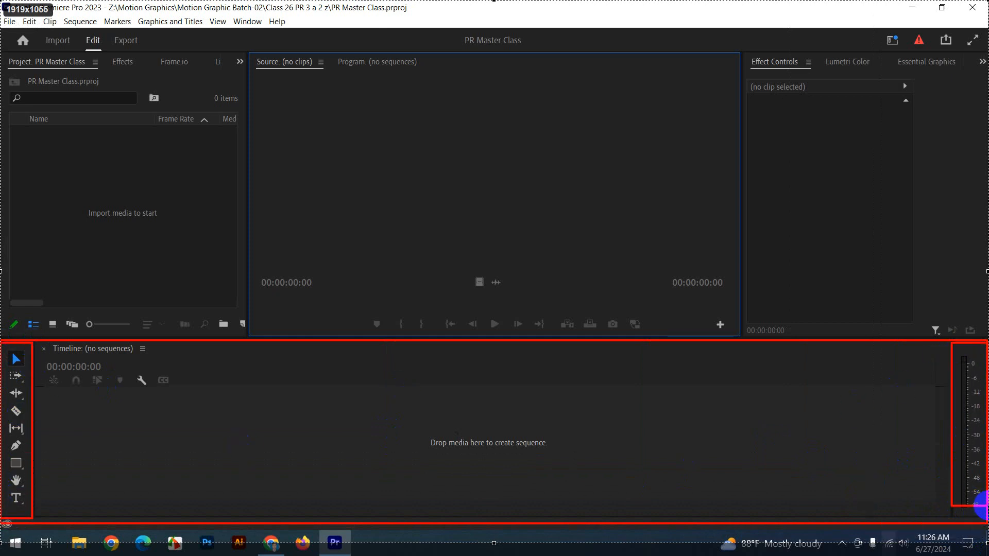
drag(737, 47, 985, 335)
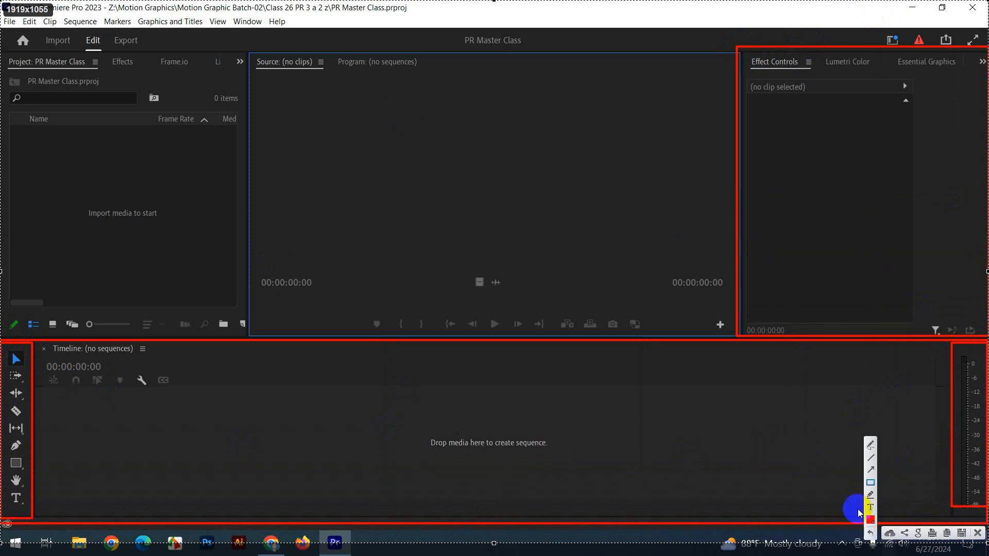
click(978, 534)
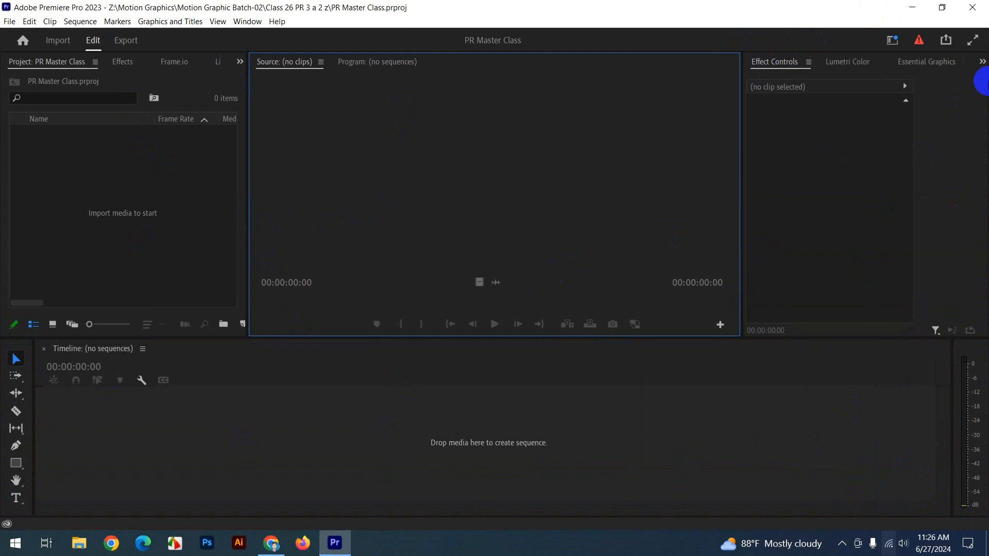
Switch from the Essentials workspace to the Editing workspace.
click(893, 39)
click(891, 40)
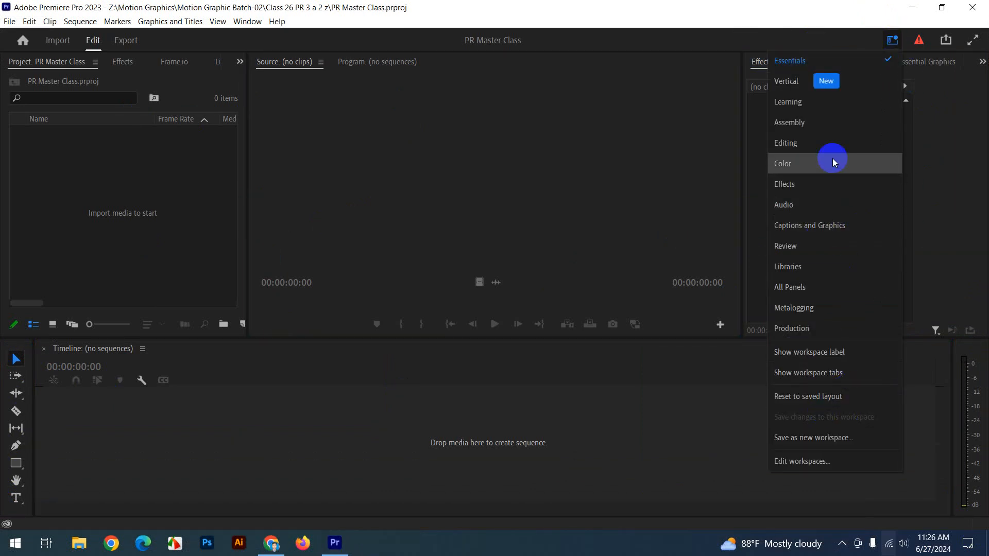
click(818, 166)
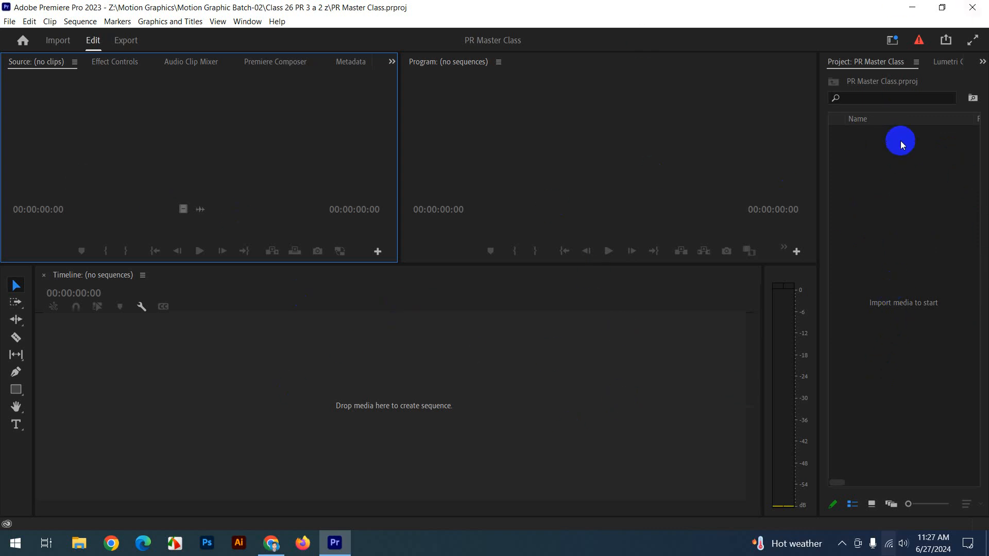
Review the available workspaces in both workspace lists and choose the Editing workspace again.
click(893, 40)
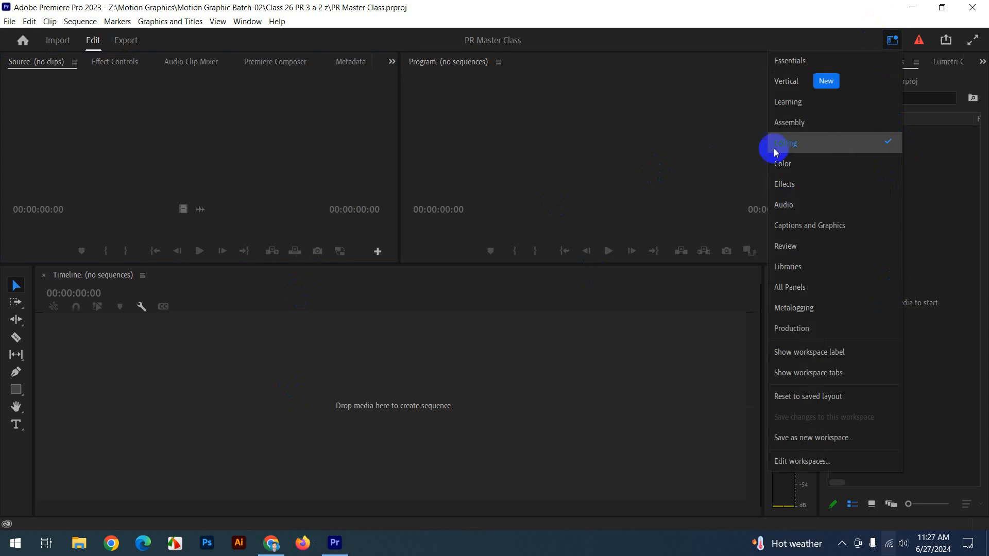
click(942, 170)
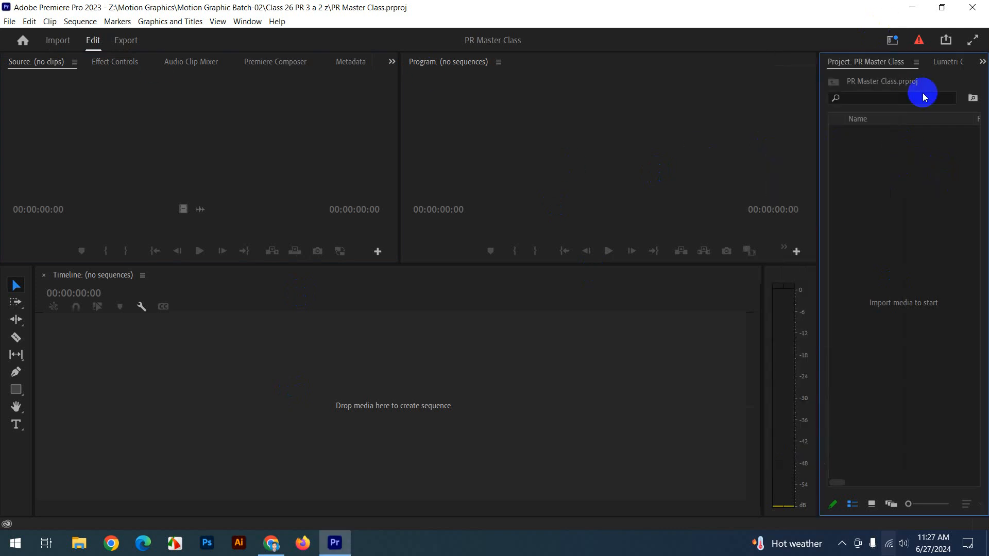
click(248, 21)
mouse_move(309, 36)
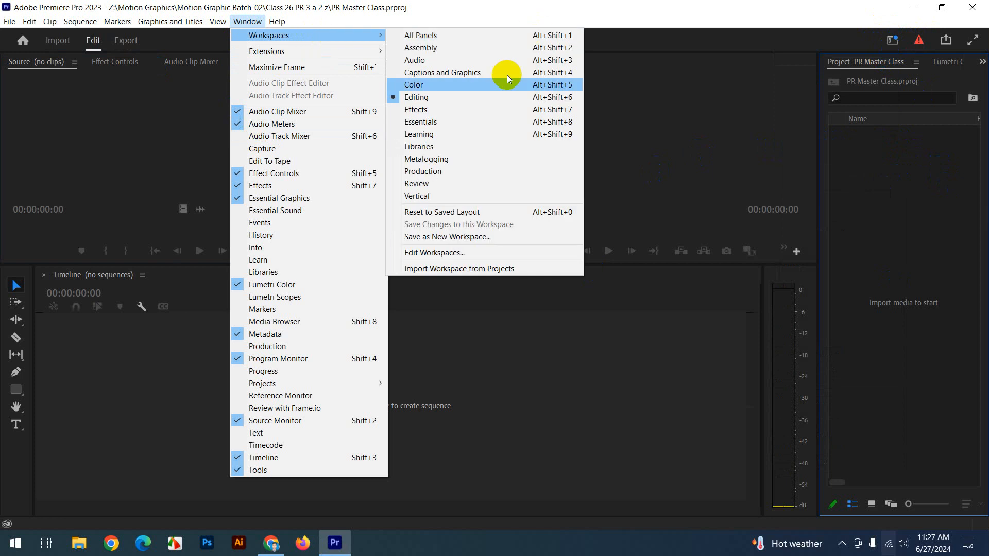
click(434, 99)
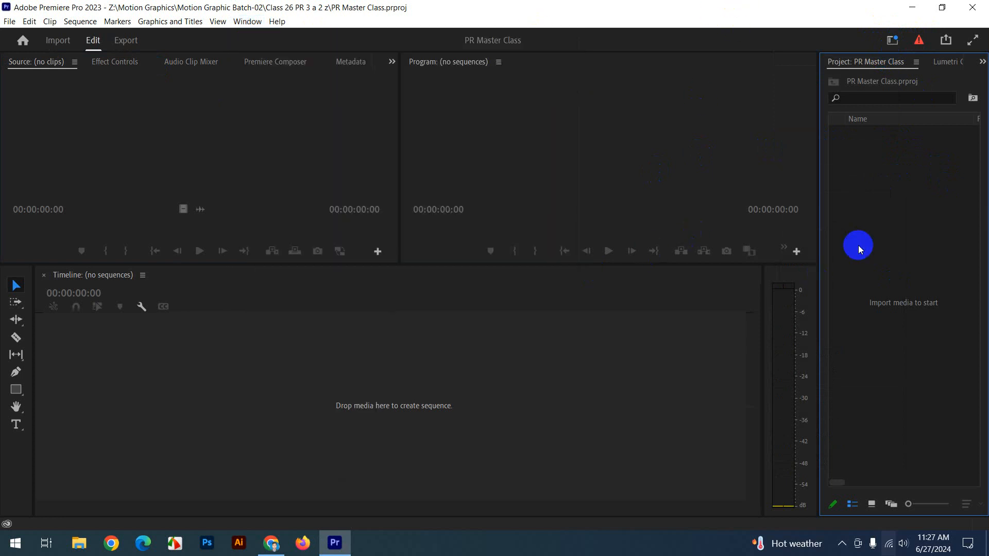
Open the Import dialog from the Project panel in two different ways, cancelling it each time.
right_click(889, 239)
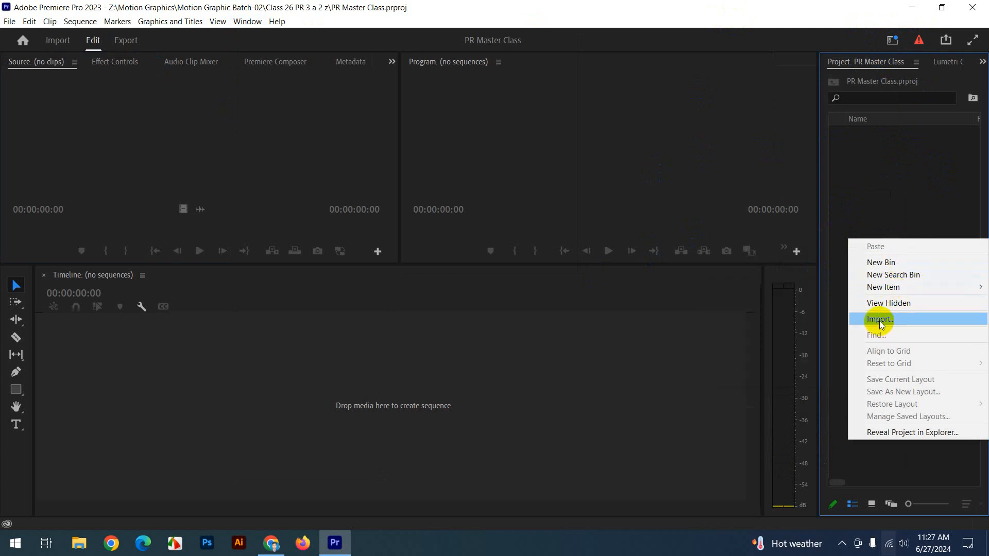
click(895, 320)
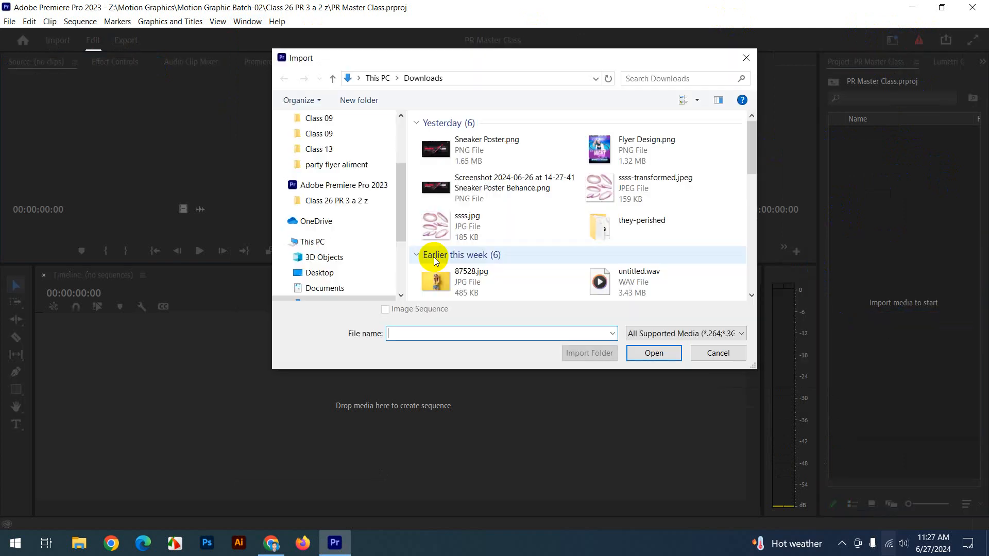
click(716, 353)
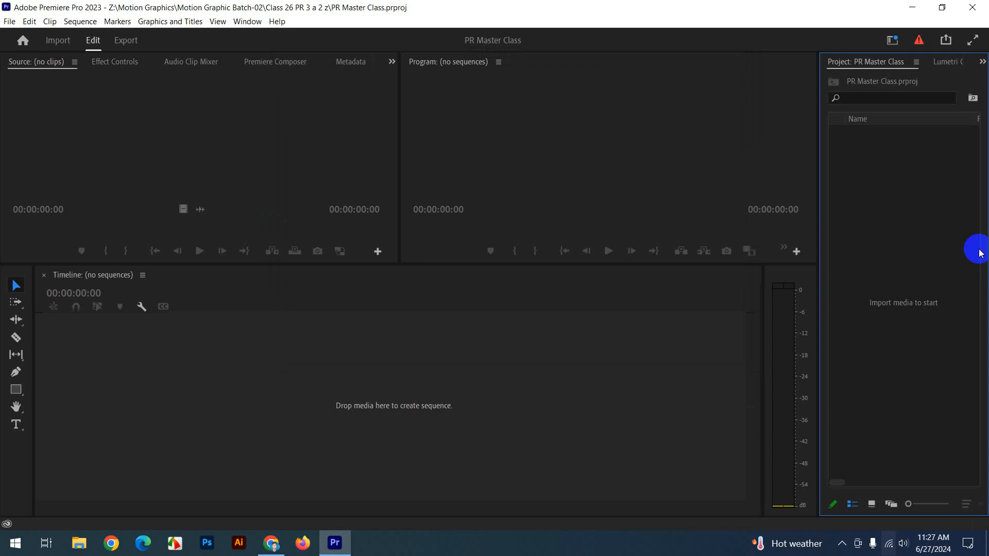
double_click(901, 267)
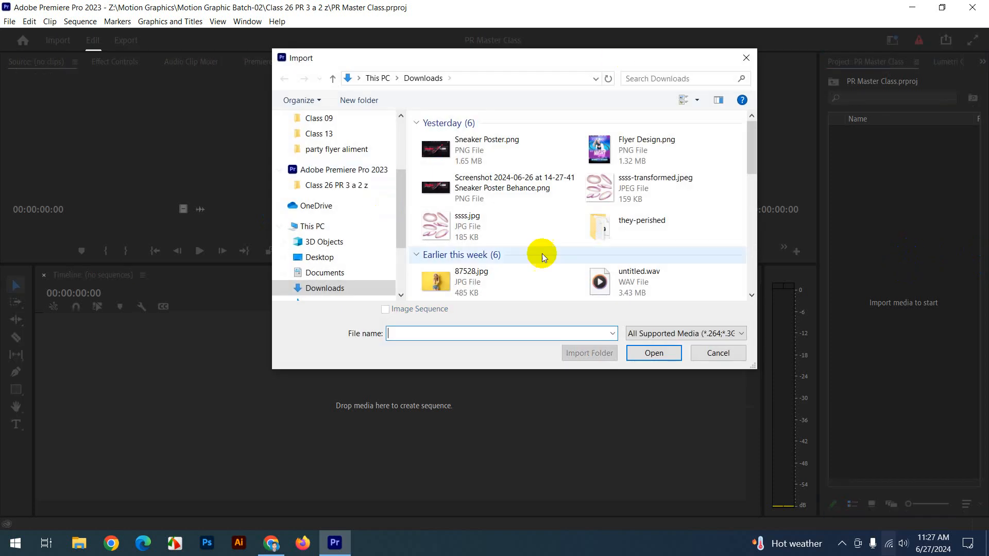
click(742, 62)
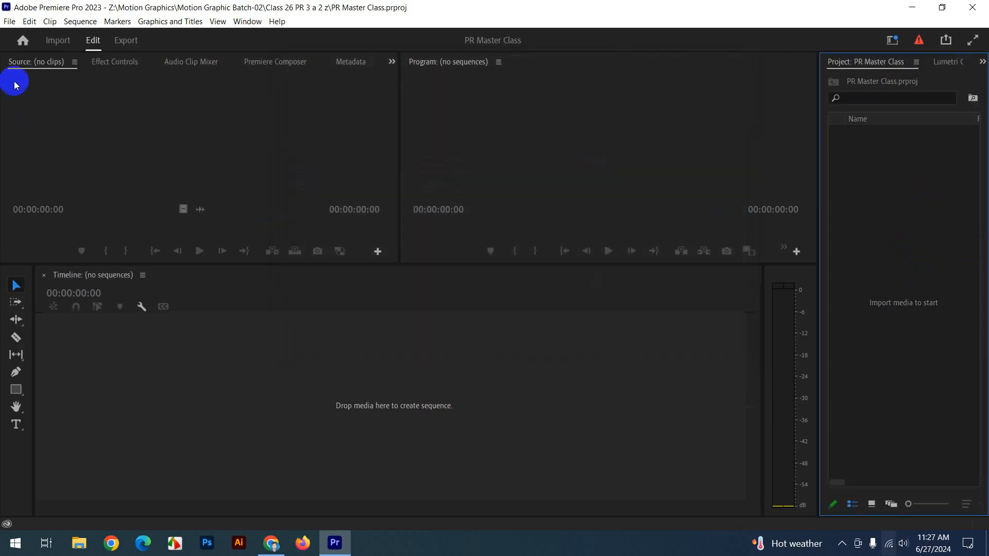
Import the Youth In Circles & LUVIUM - The Right Time video from the Downloads folder into the project.
click(9, 21)
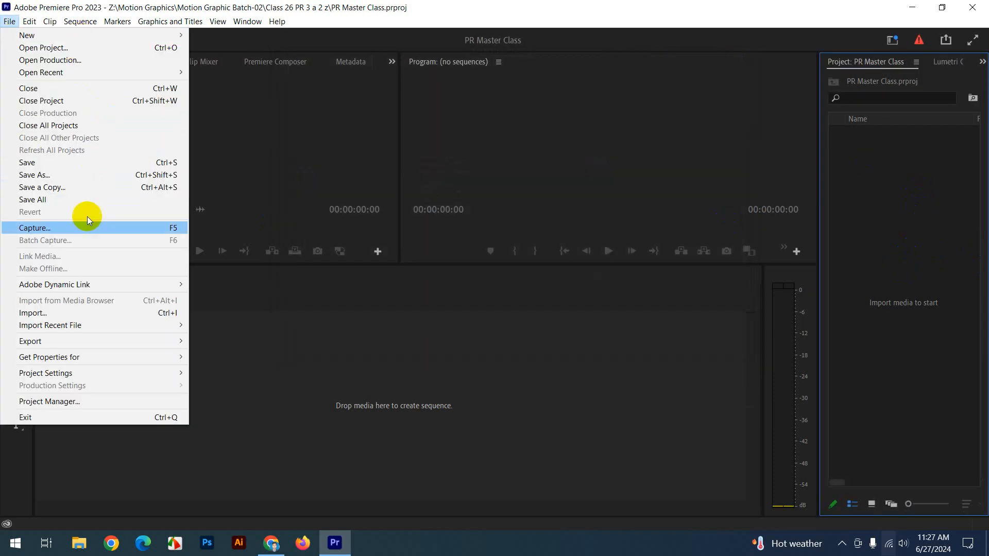
click(106, 313)
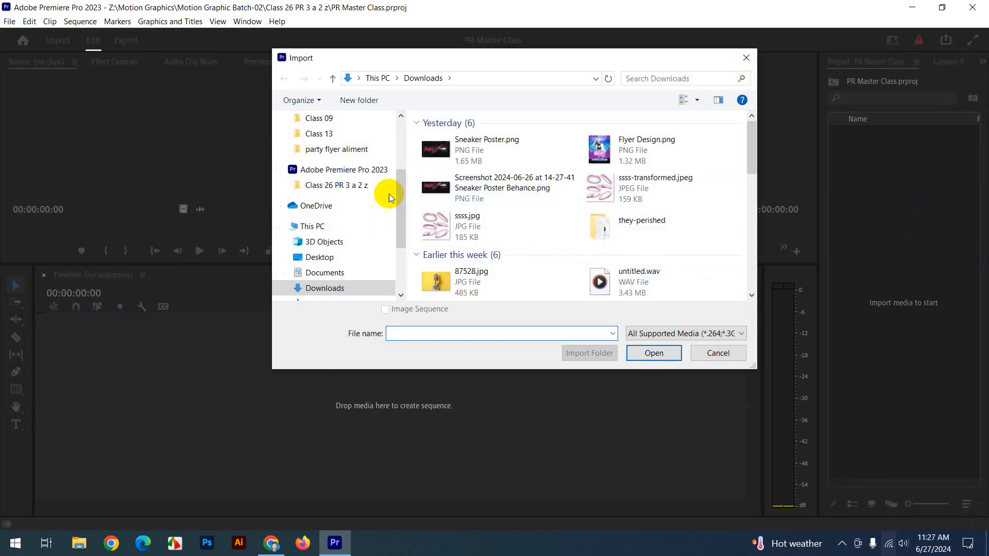
drag(407, 199, 407, 138)
scroll(260, 238, up, 3)
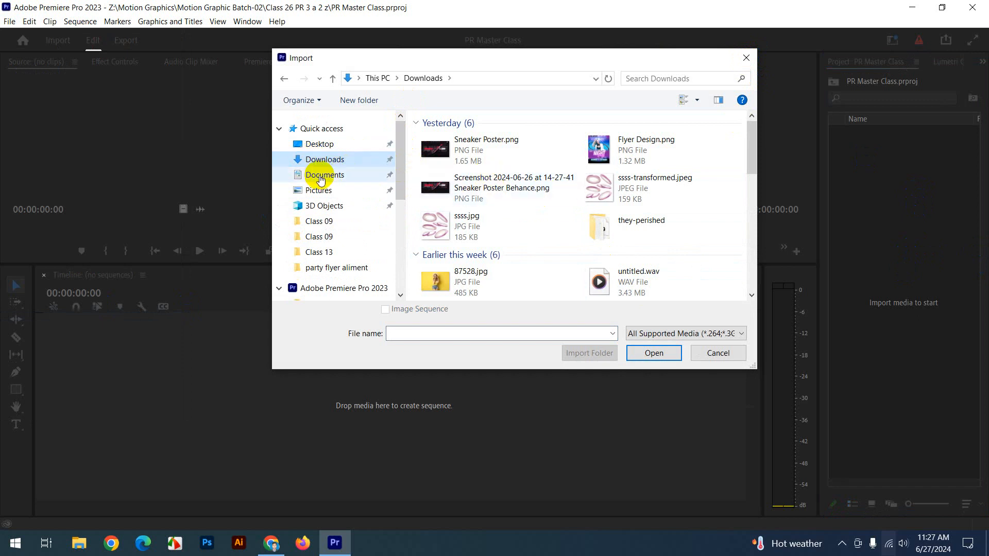
scroll(719, 183, down, 4)
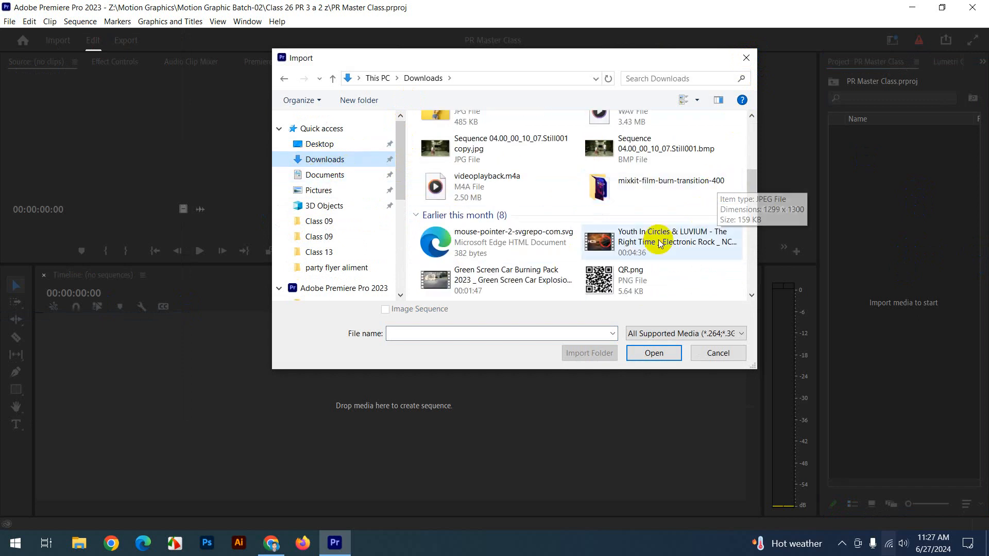
click(624, 243)
click(656, 353)
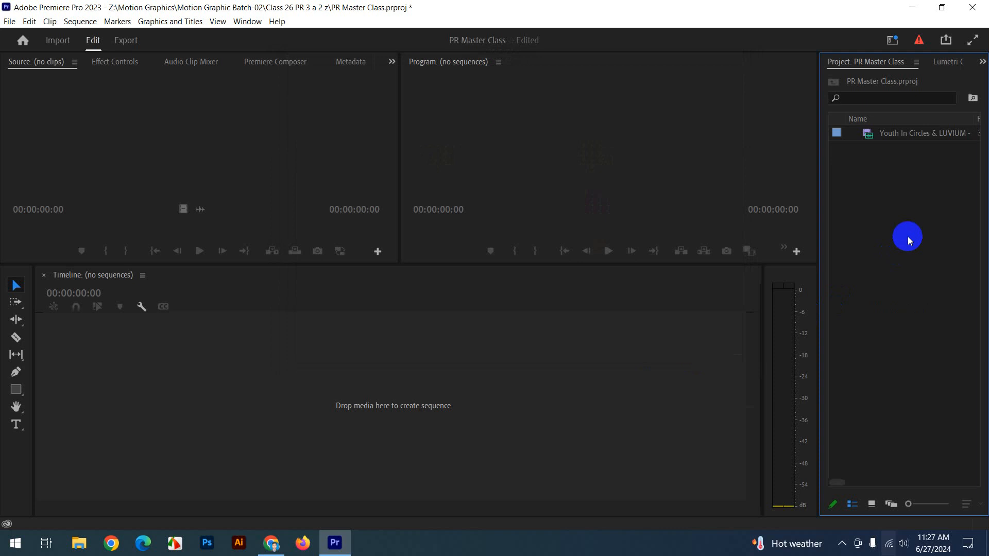
Load the imported video in the Source monitor and move its playhead to 00:01:38:19.
click(872, 132)
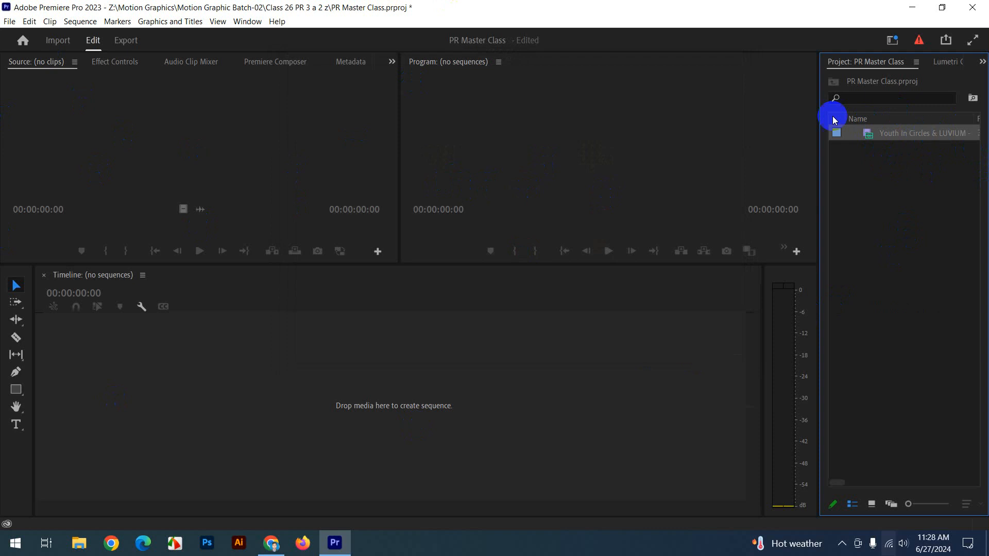
double_click(874, 144)
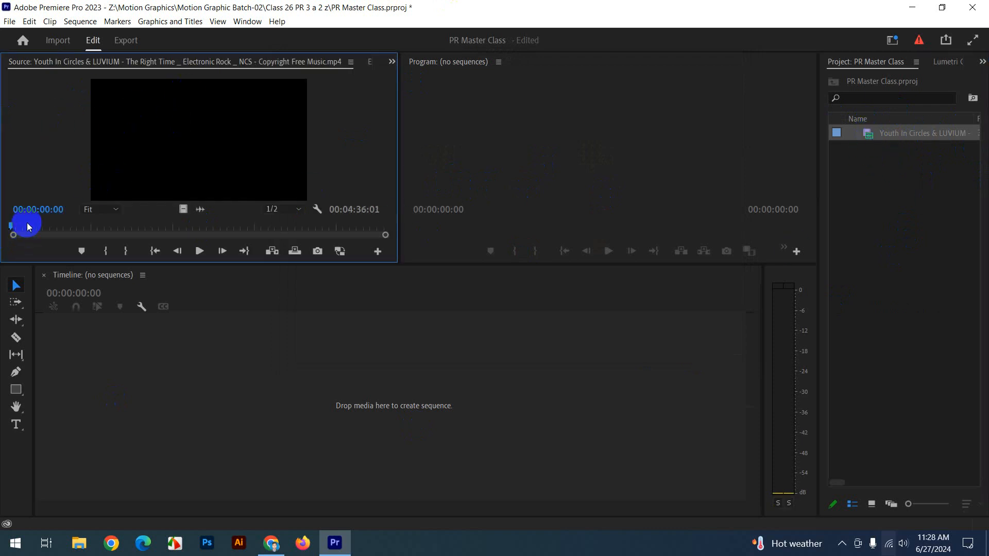
drag(28, 227, 145, 227)
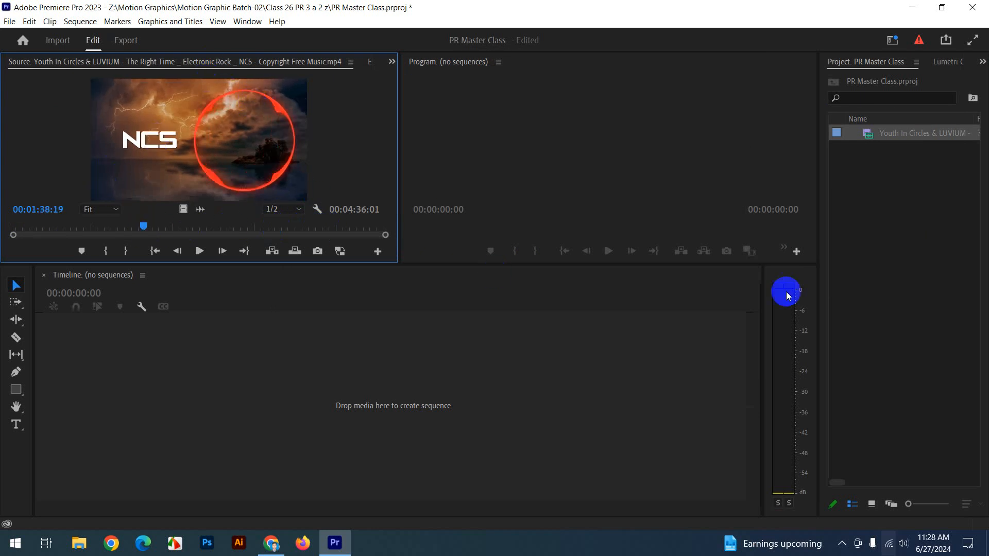
click(941, 247)
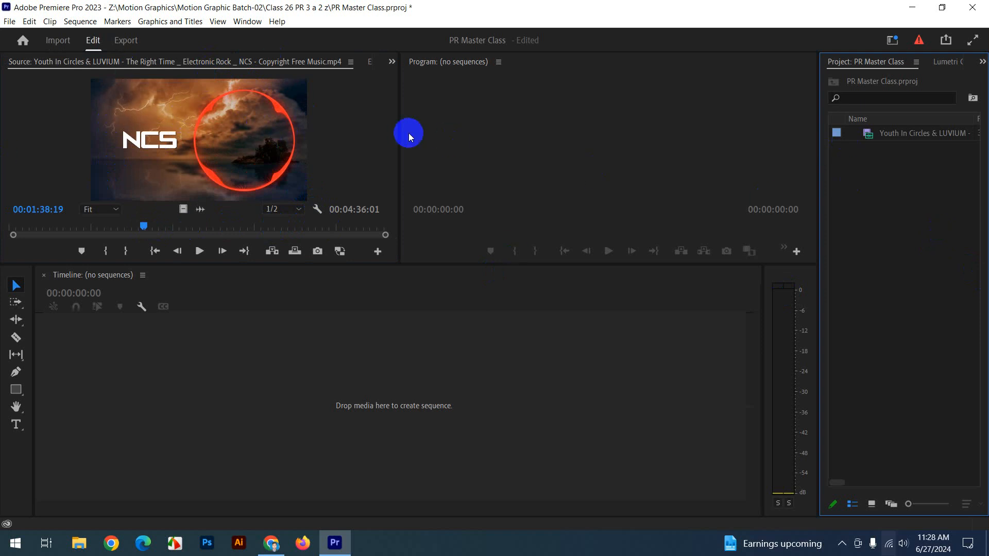
Set the Source monitor's playback resolution to Full.
click(281, 208)
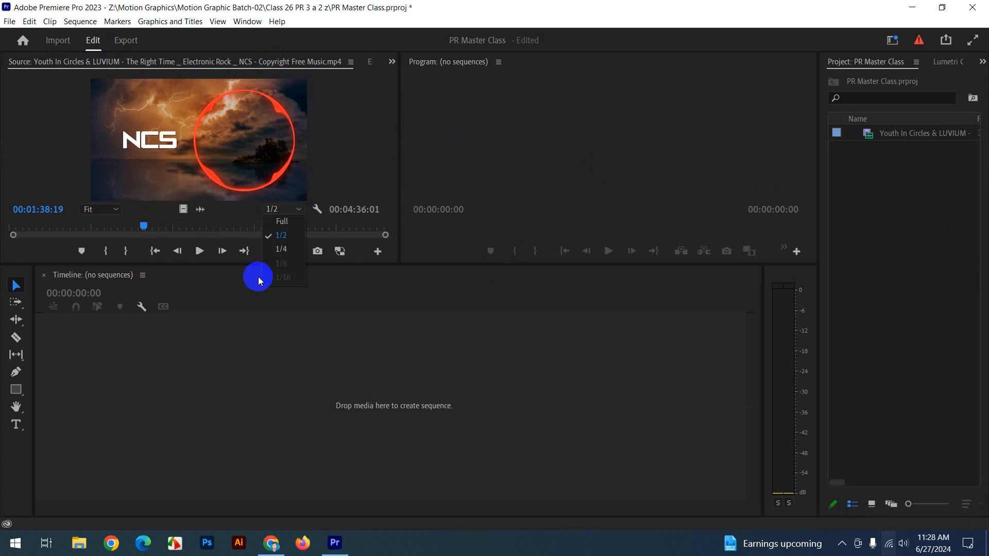
click(290, 221)
click(924, 230)
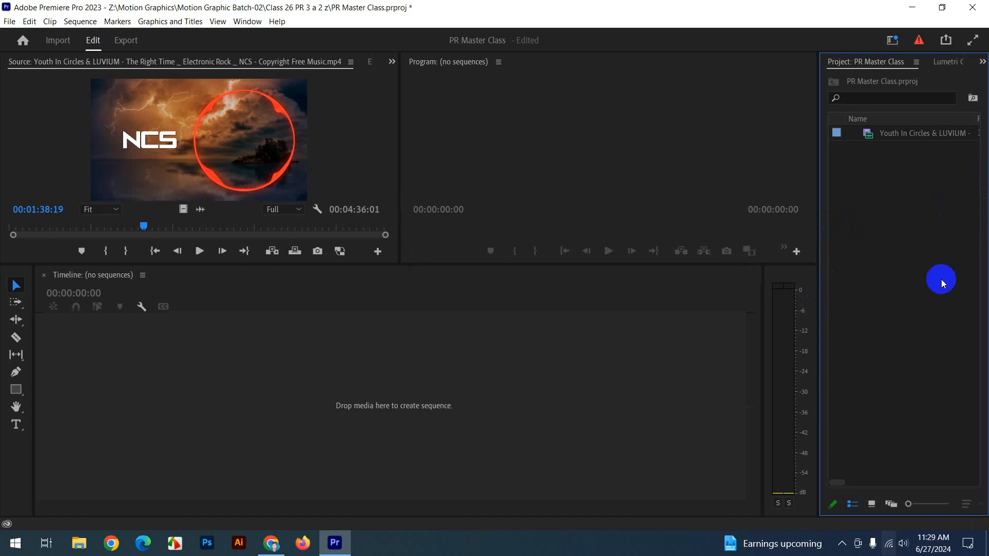
Start a new sequence and choose the DSLR 1080p30 preset from the Digital SLR 1080p group.
right_click(891, 199)
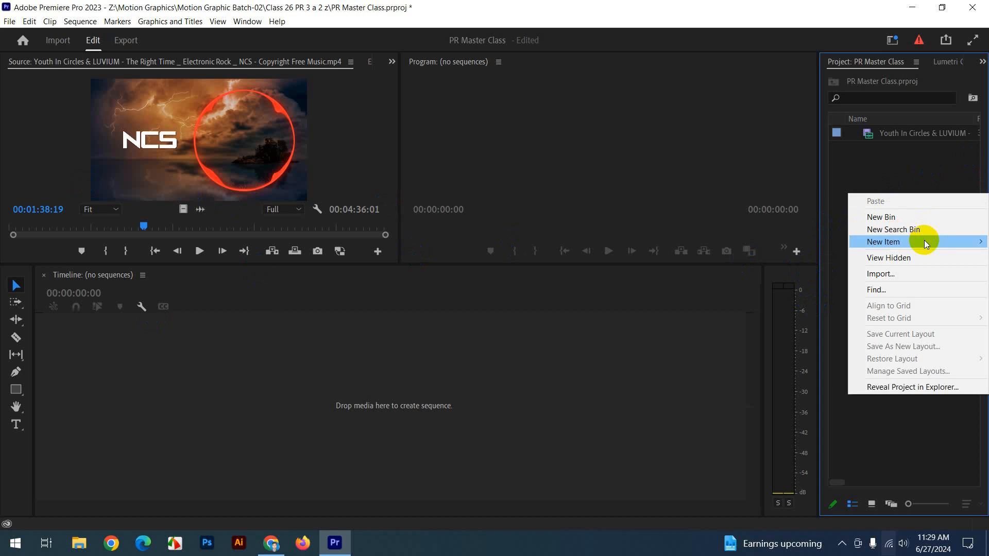
mouse_move(918, 242)
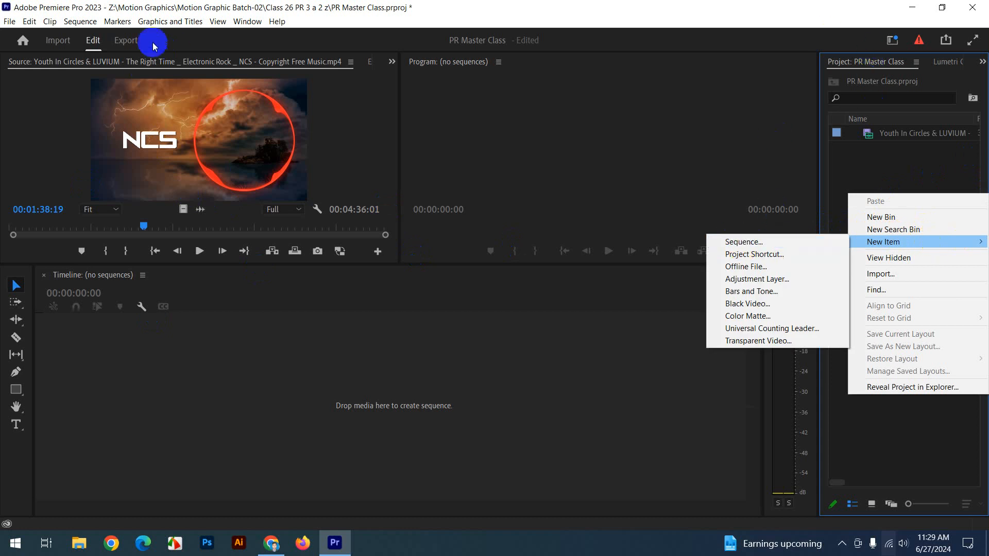
click(9, 22)
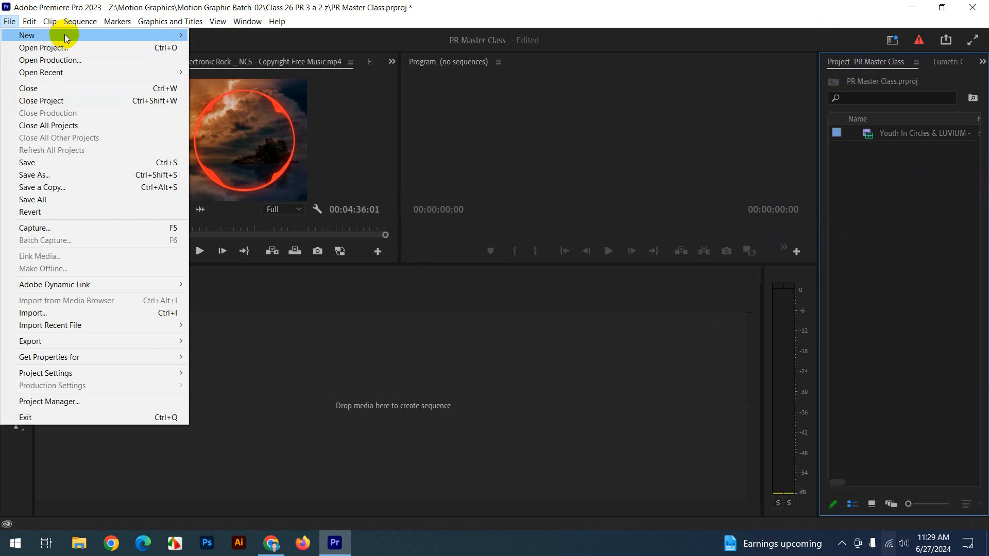
mouse_move(102, 35)
click(260, 60)
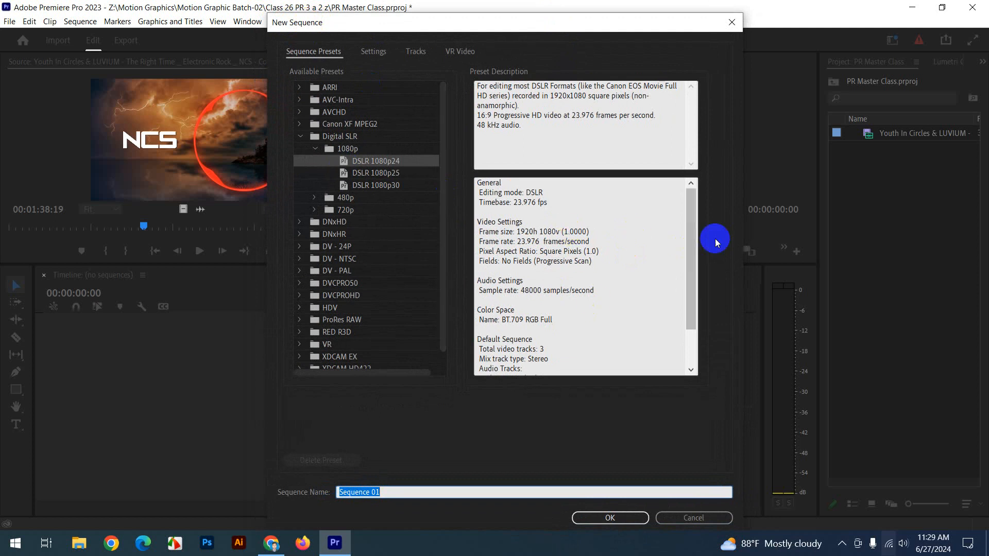
click(301, 138)
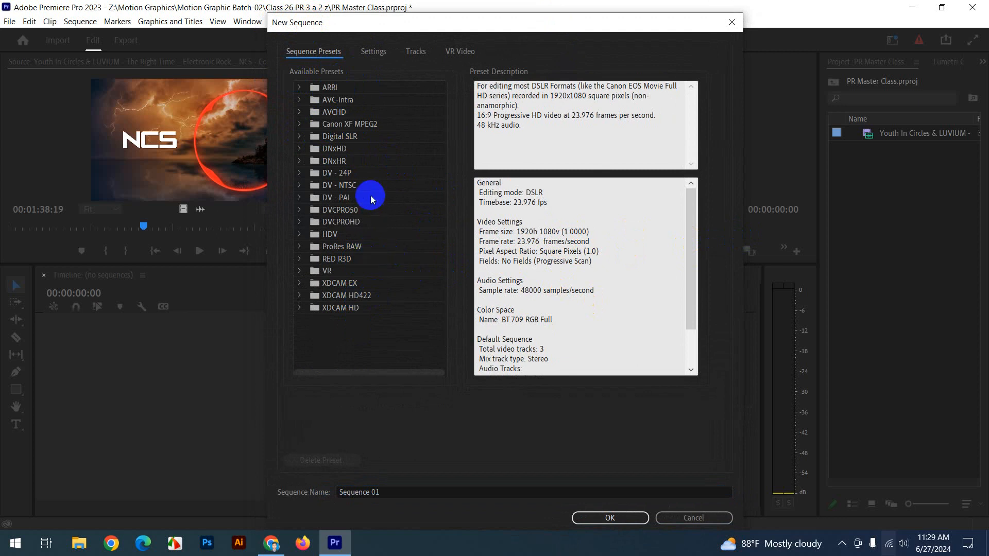
click(345, 136)
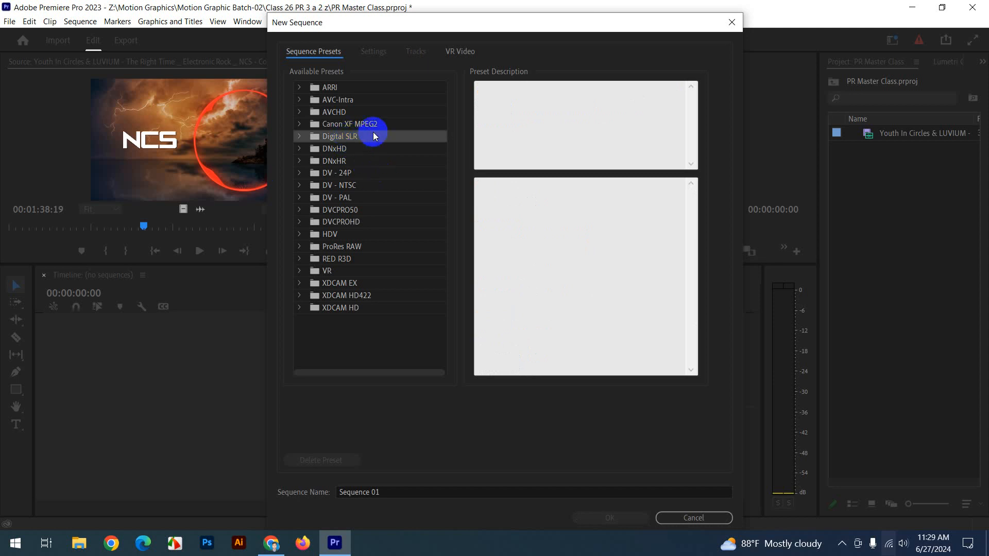
click(298, 137)
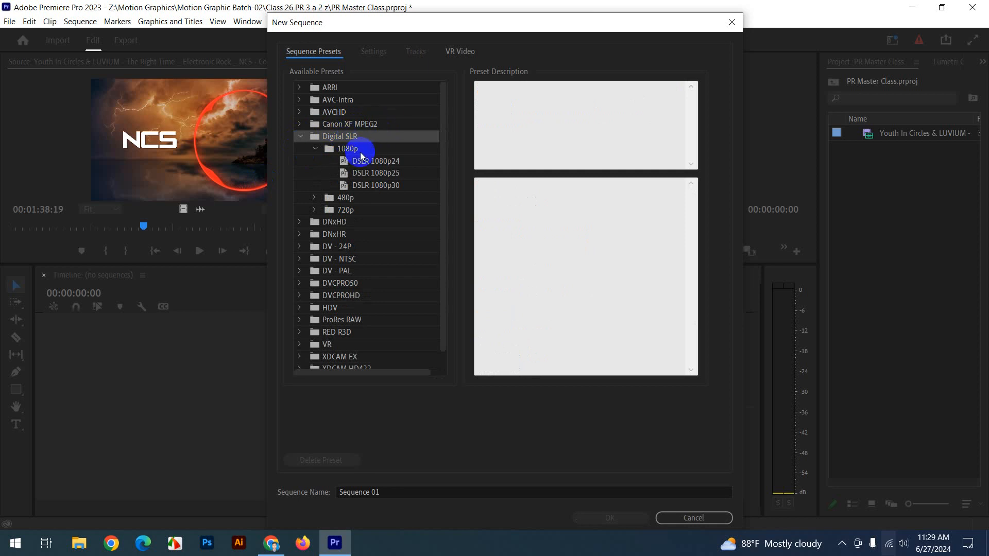
click(381, 186)
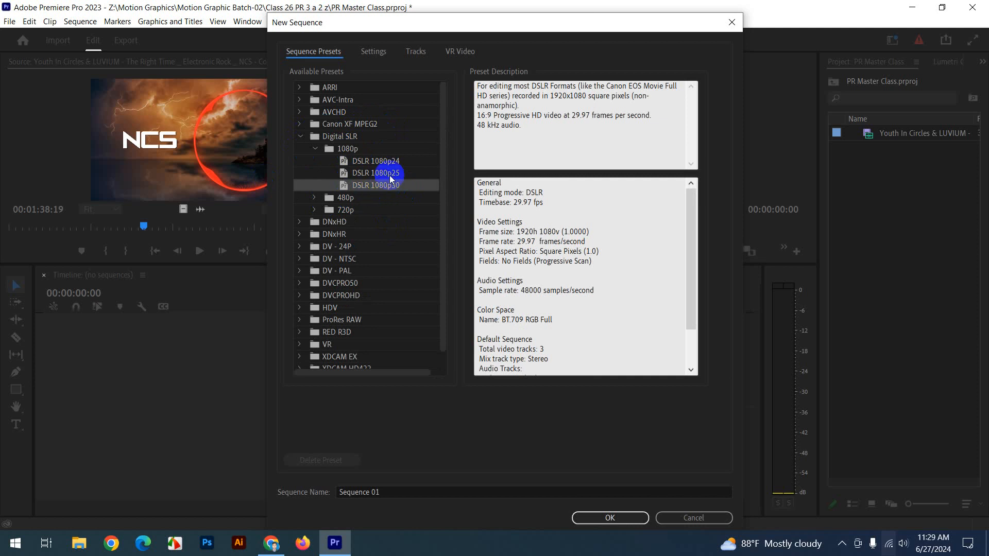
Try a 1080 by 1080 frame size in the sequence settings, view the timebase options, and cancel the new sequence.
click(373, 52)
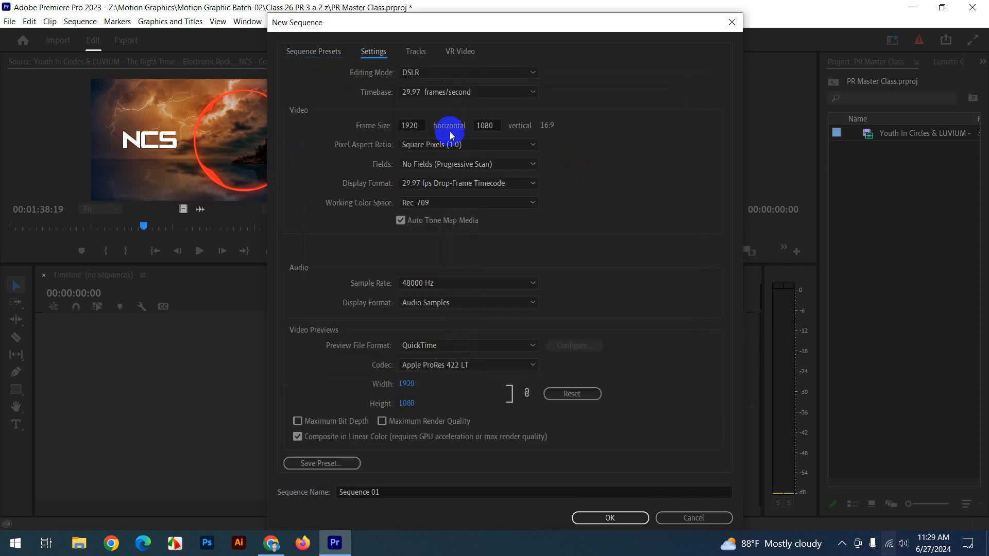
drag(497, 23, 531, 26)
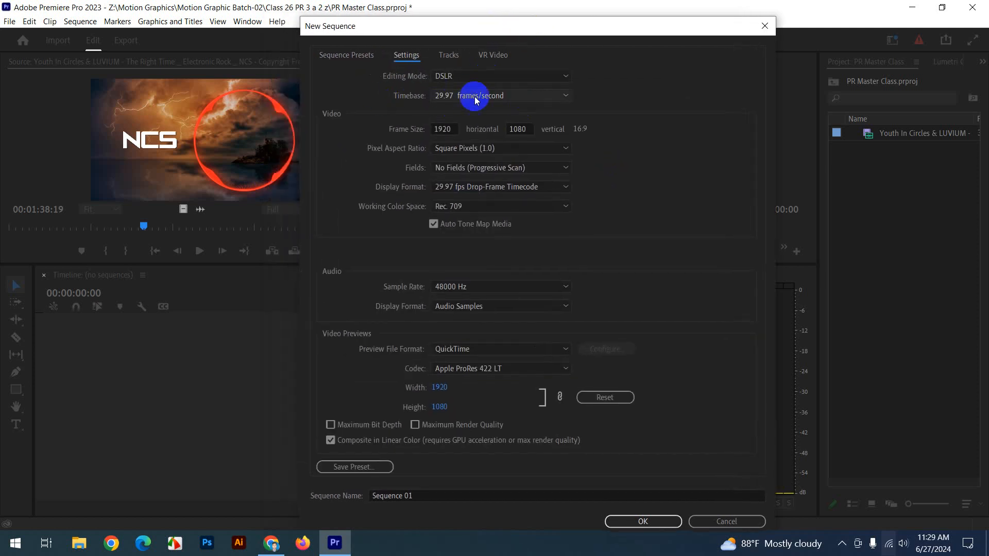
click(458, 129)
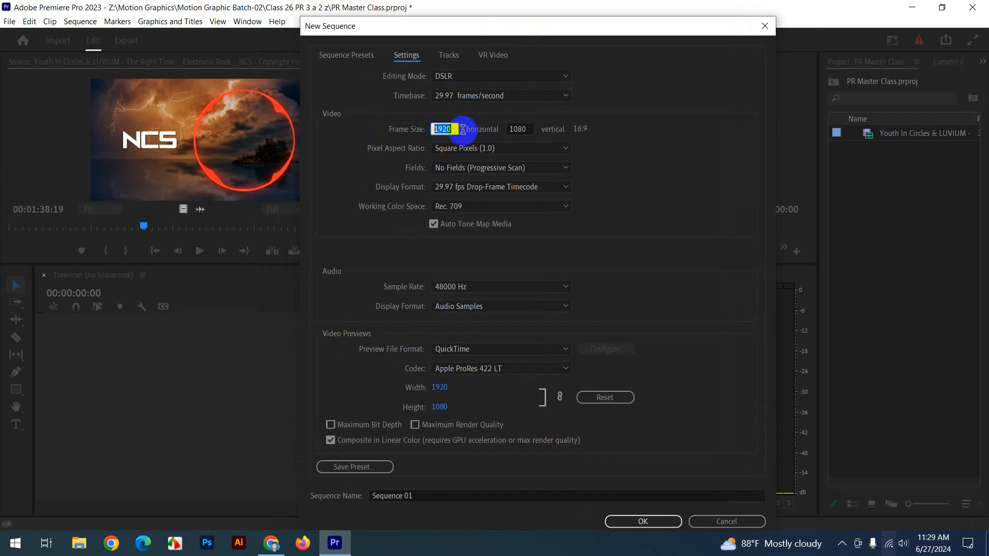
text(1080)
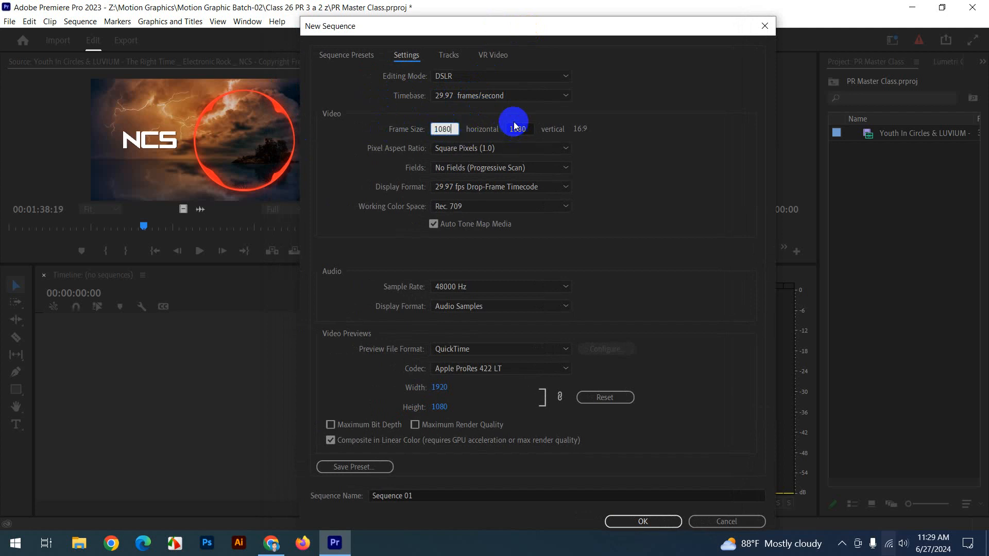
click(518, 129)
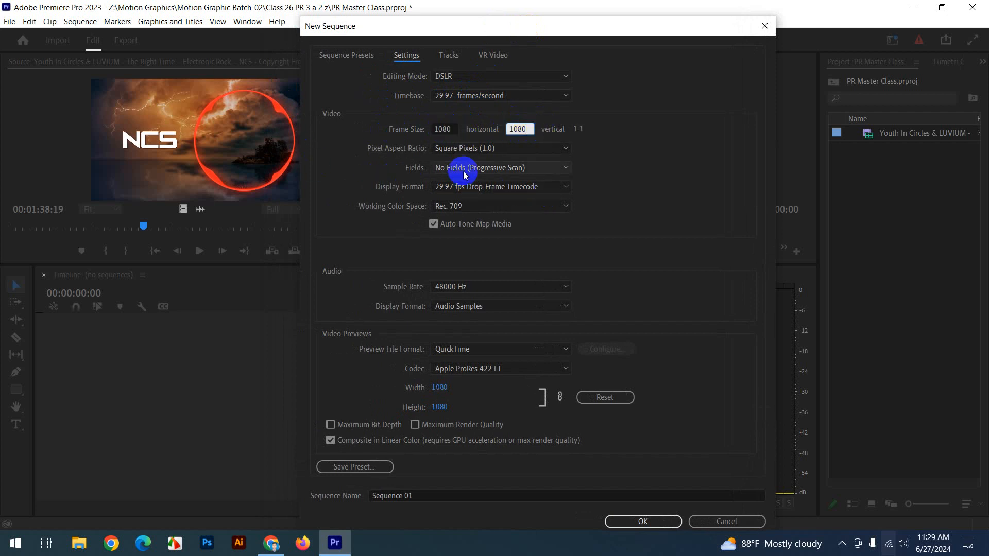
click(493, 188)
click(464, 96)
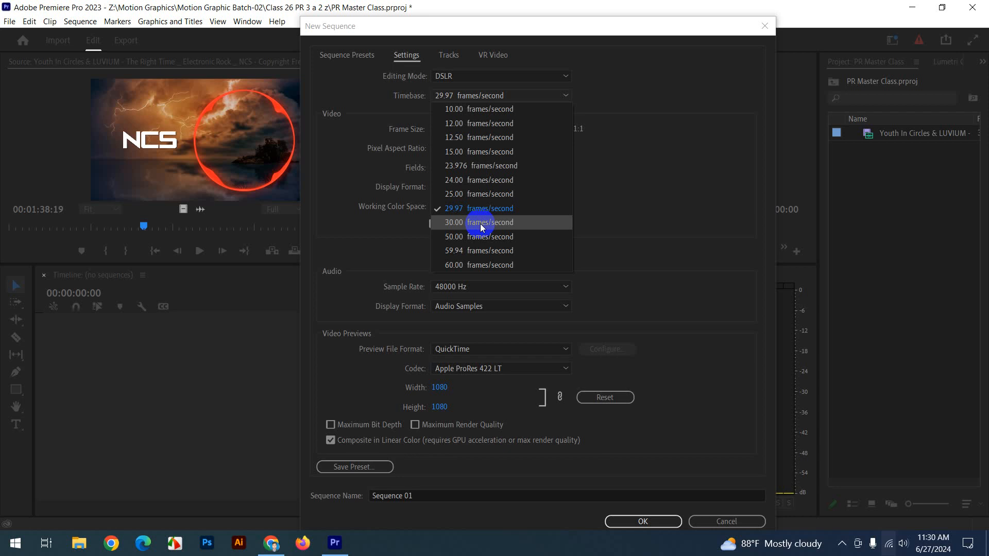
click(765, 26)
Examine the imported video's properties, especially its file size, image size and frame rate, and close them.
click(882, 134)
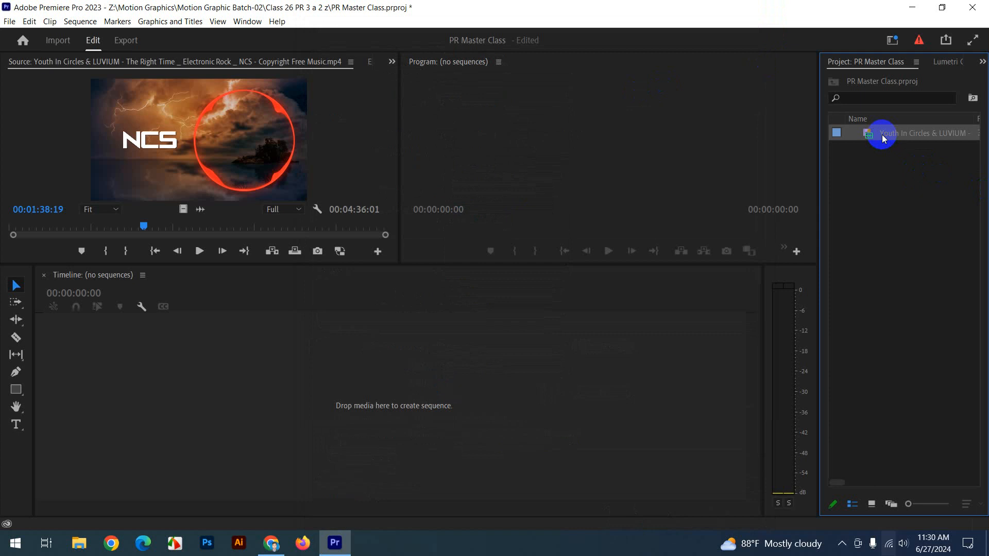
right_click(882, 134)
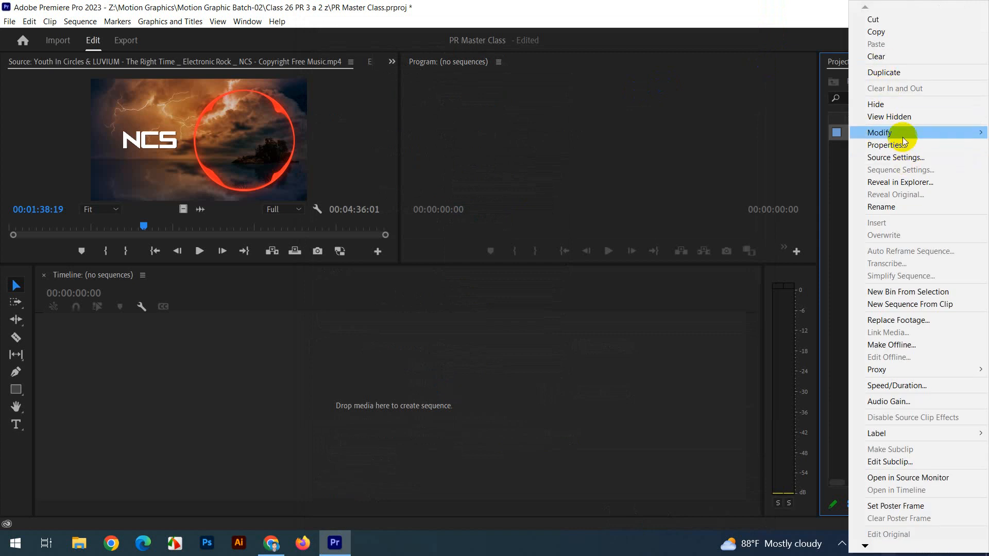
click(888, 145)
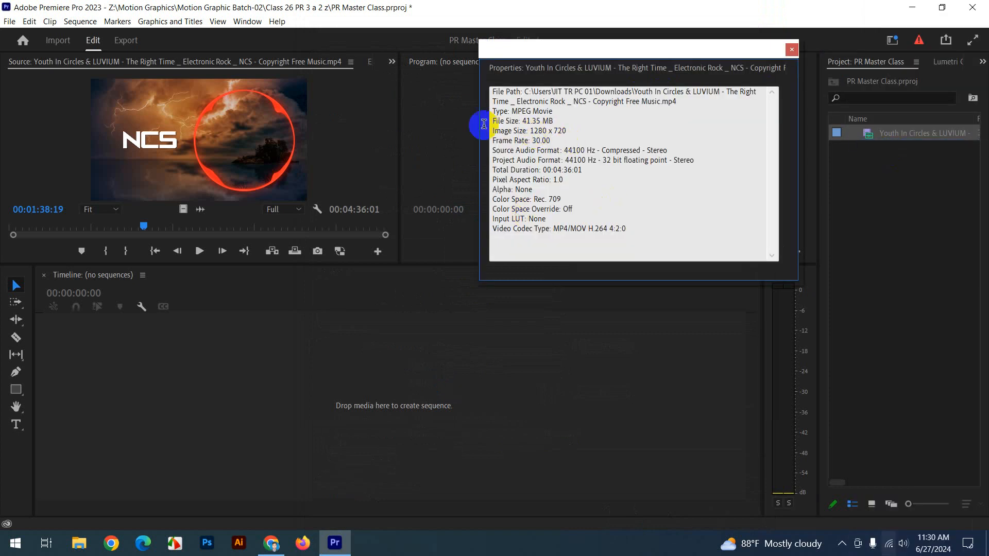
drag(490, 121, 574, 122)
drag(493, 132, 605, 133)
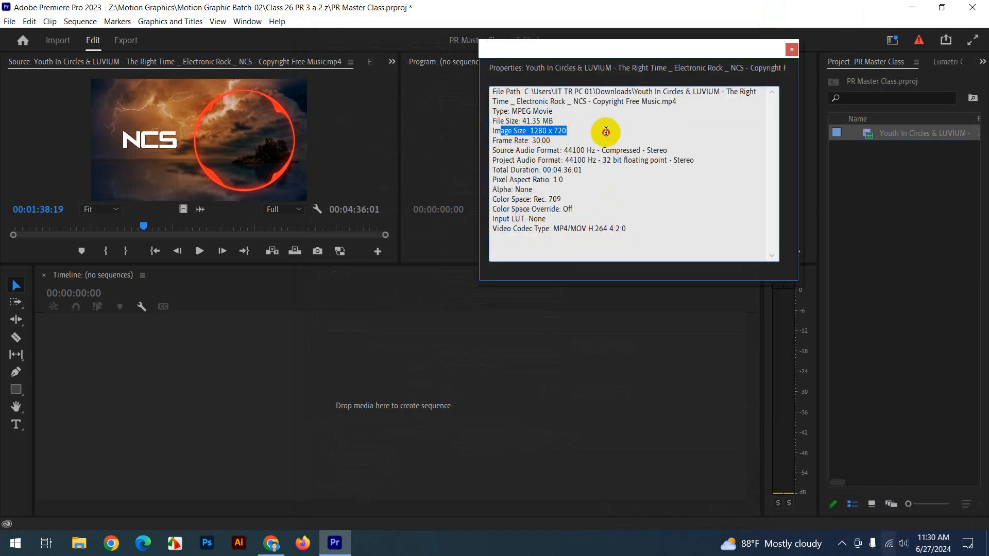
drag(501, 146, 533, 140)
click(533, 144)
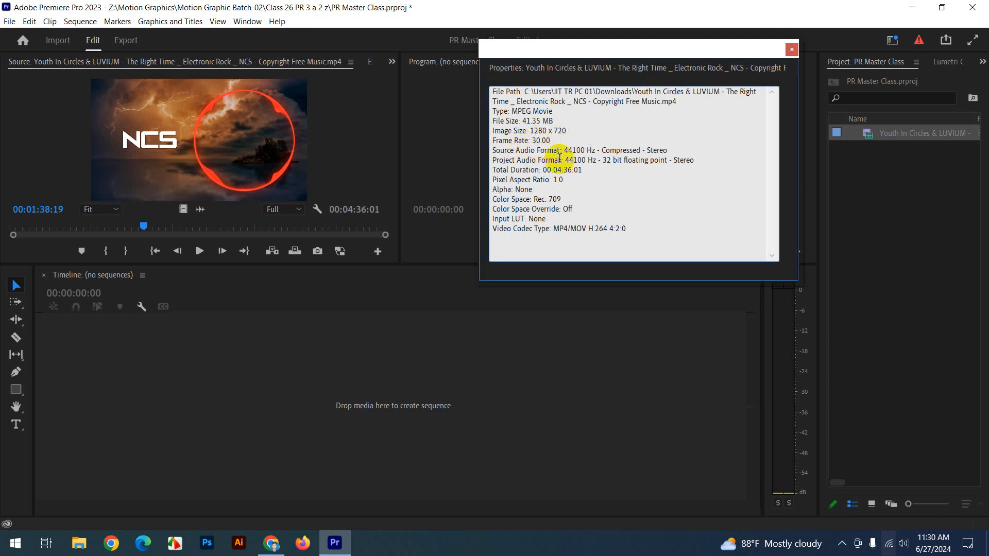
click(792, 49)
Start another new sequence from the project and set its horizontal frame size to 1080 in the settings.
click(876, 209)
right_click(877, 213)
mouse_move(879, 258)
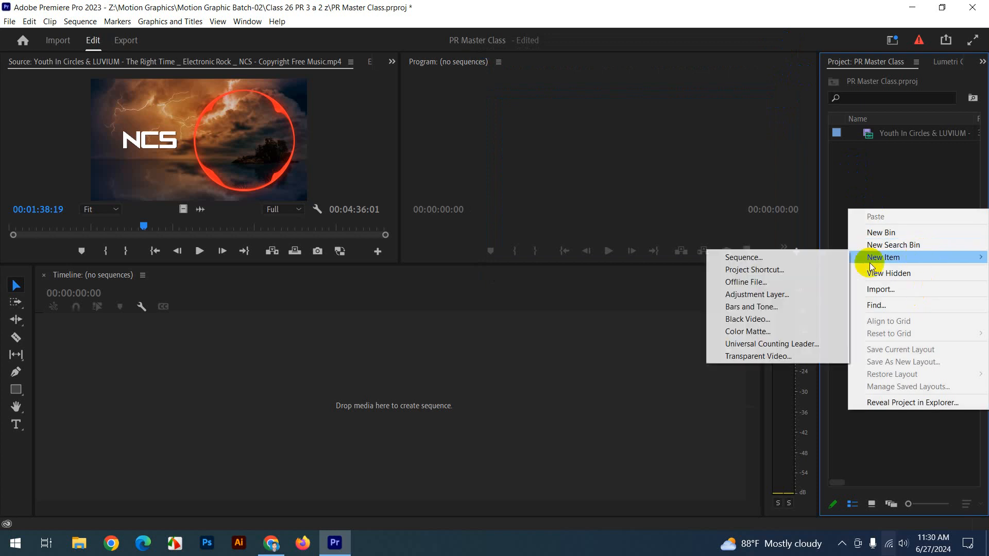
click(727, 259)
click(405, 54)
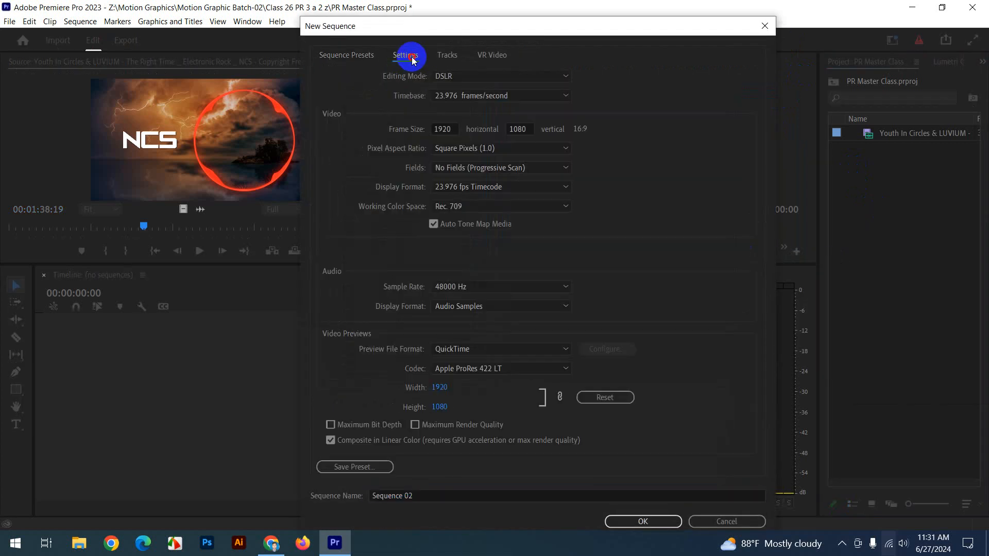
click(444, 129)
text(1080)
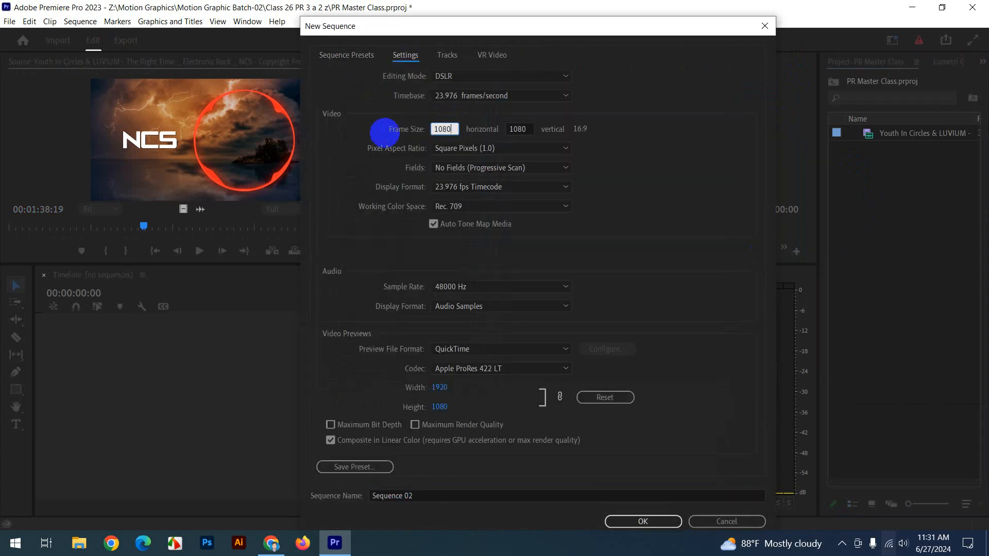
Set the sequence's timebase to 30.00 frames/second and create it with the name Sequence 02.
click(486, 95)
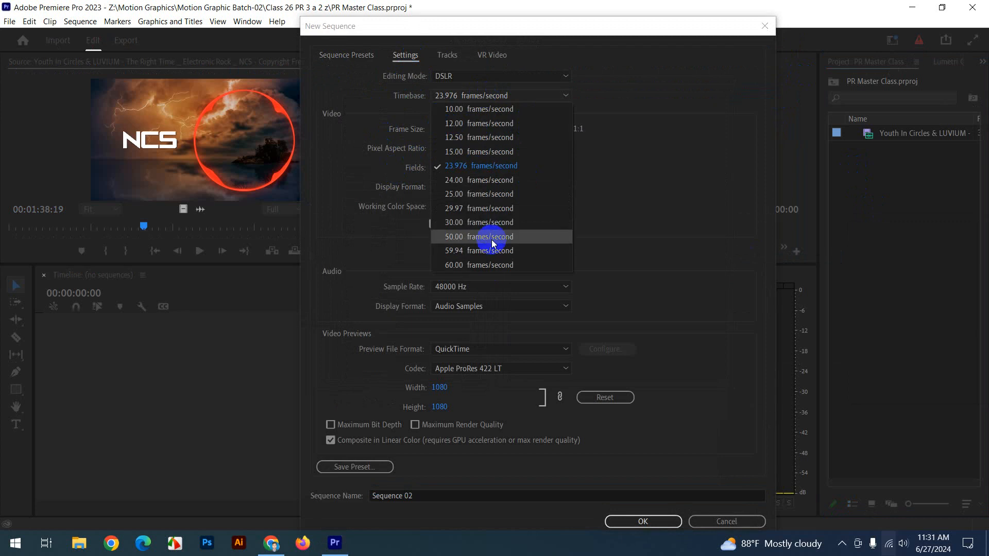
click(523, 238)
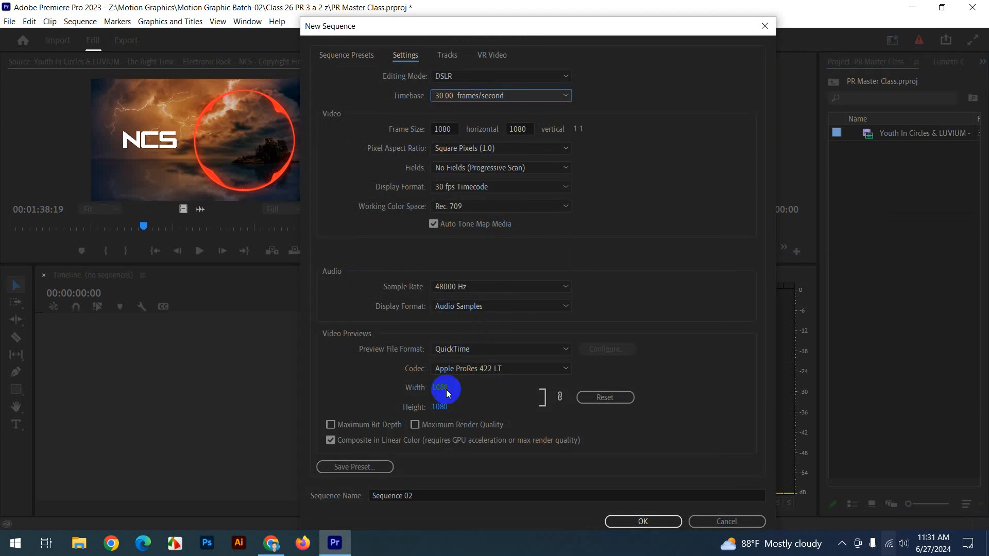
drag(543, 27, 521, 26)
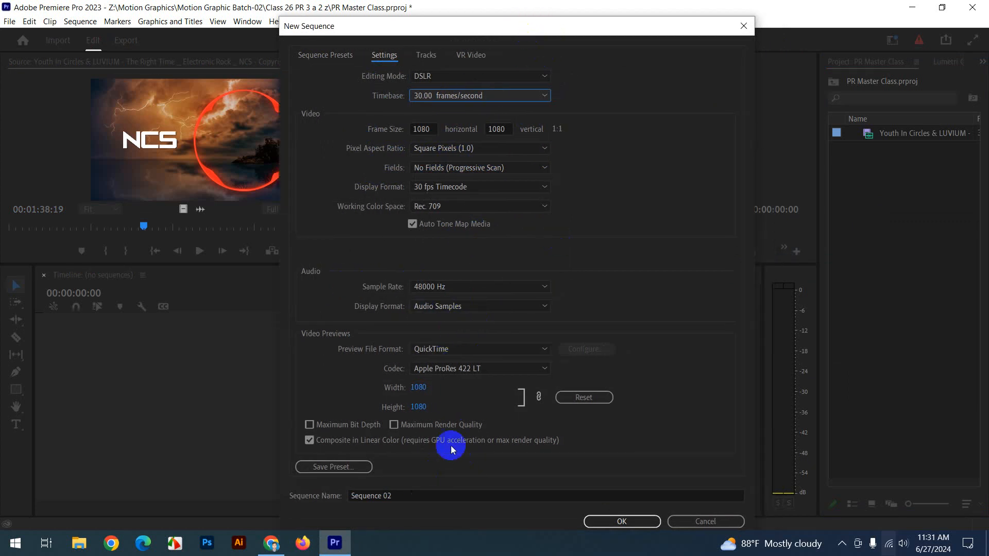
click(411, 495)
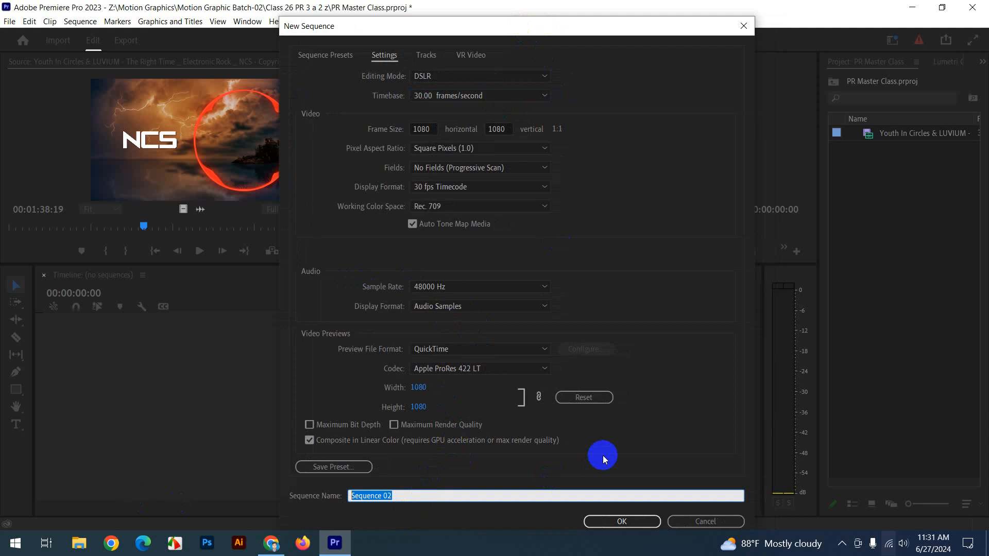
click(619, 522)
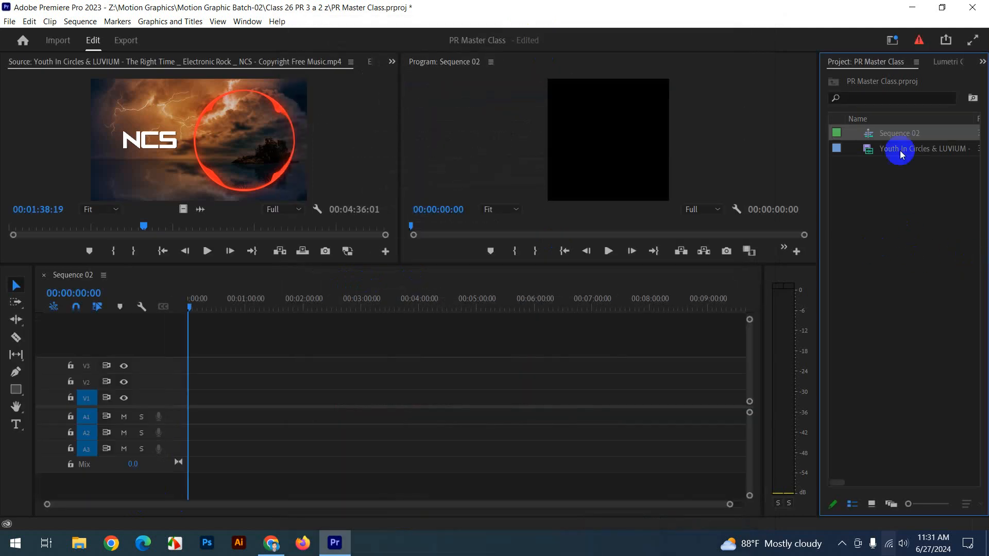
Select the Youth In Circles & LUVIUM video in the project and keep Sequence 02's playhead at 00:00:00:00.
click(888, 262)
click(873, 134)
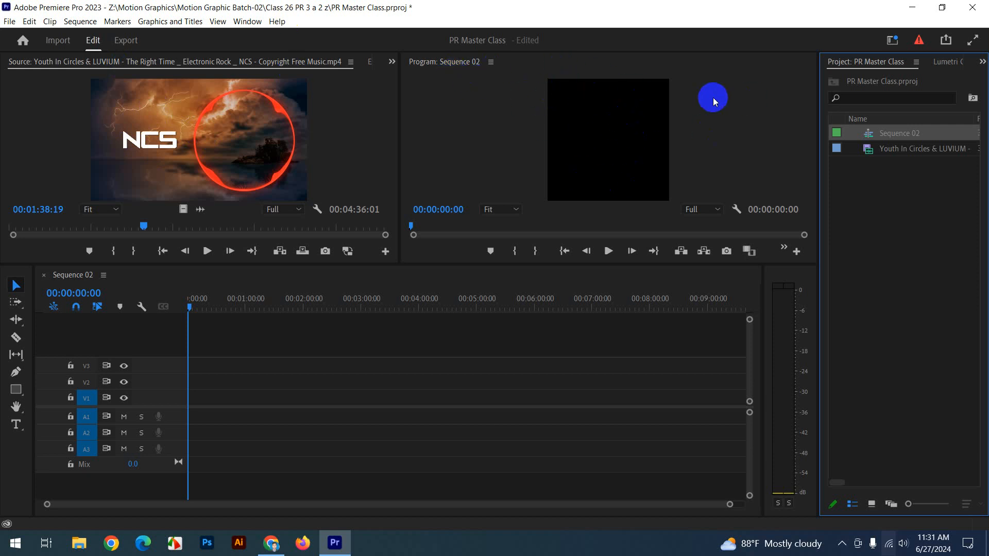
click(868, 147)
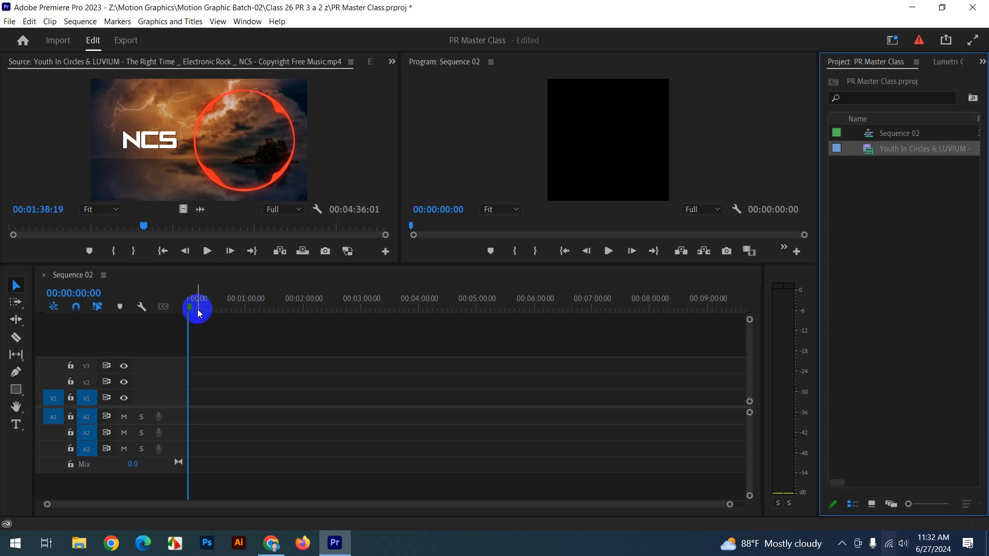
drag(197, 305, 166, 305)
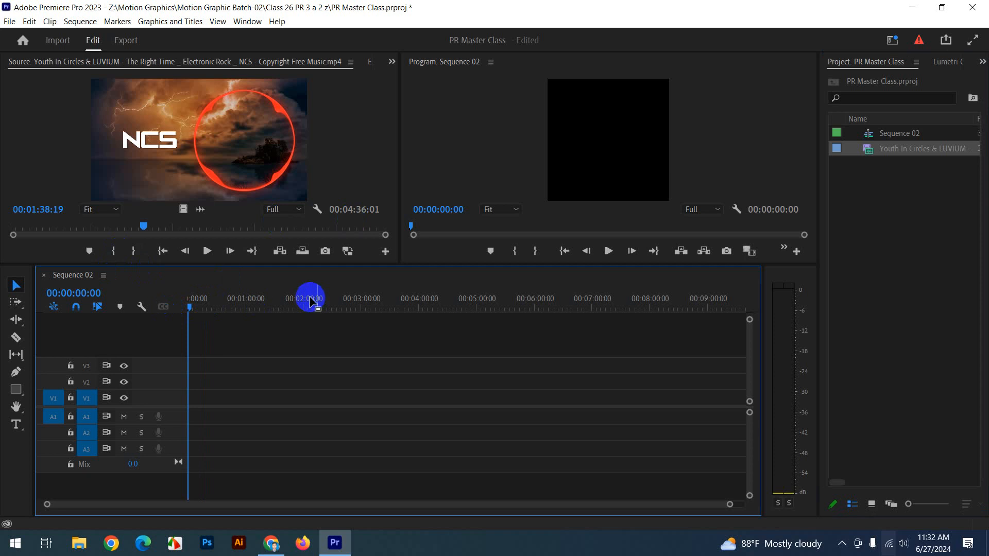
Capture the monitors and timeline area with the screenshot tool, sketch freehand red explanatory marks over the tracks, and discard the capture.
key(Print)
drag(129, 60, 772, 502)
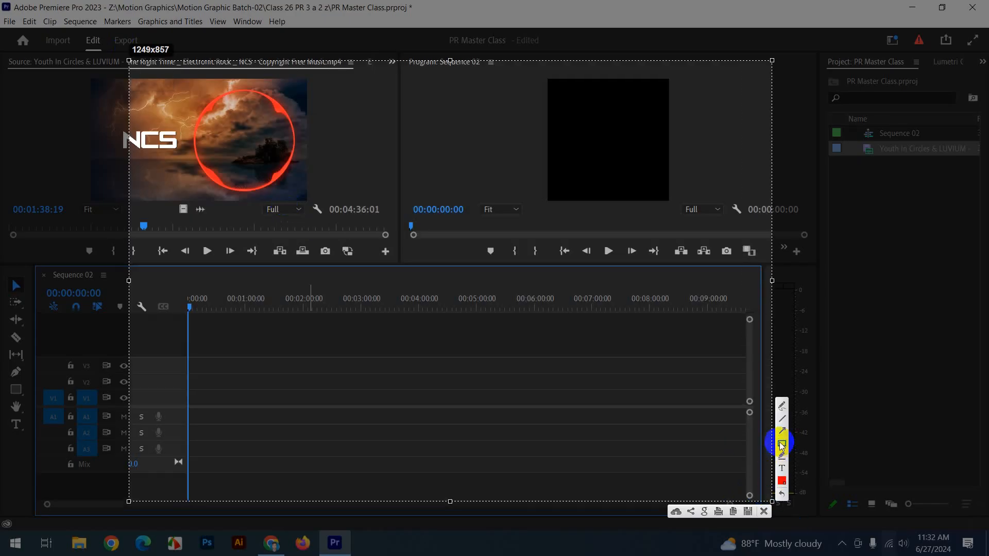
click(782, 406)
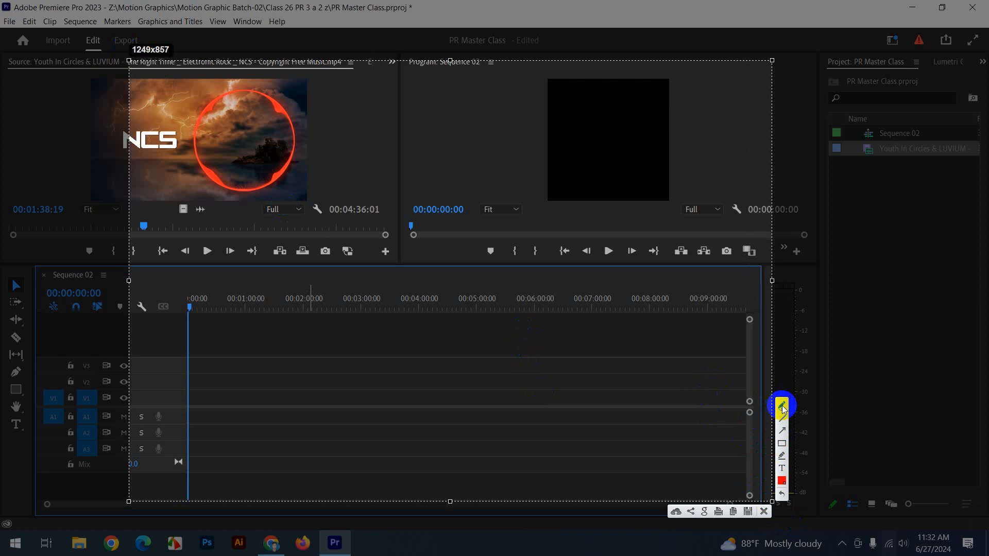
mouse_move(496, 327)
mouse_down()
mouse_move(502, 381)
mouse_move(596, 381)
mouse_up()
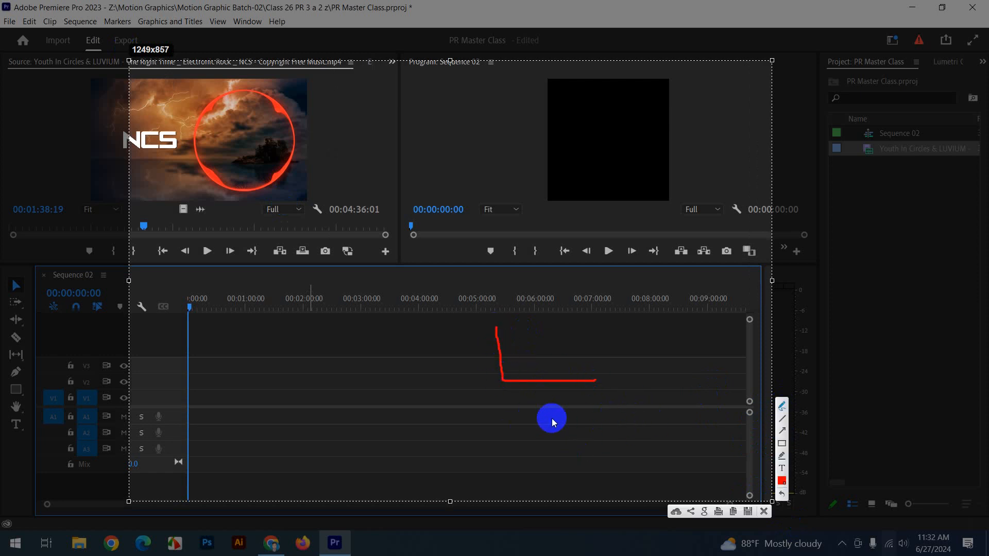
mouse_move(508, 359)
mouse_down()
mouse_move(493, 402)
mouse_move(494, 353)
mouse_up()
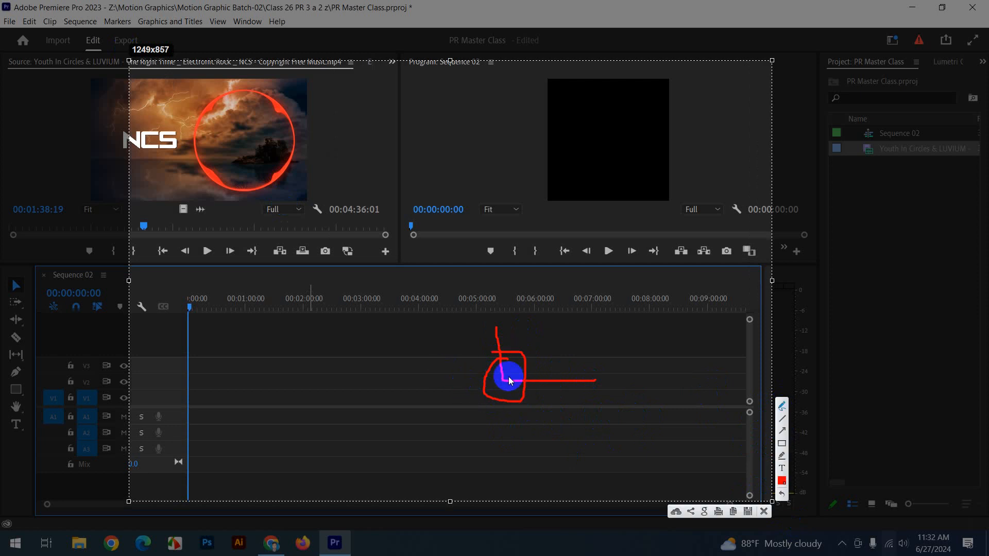
drag(509, 379, 704, 369)
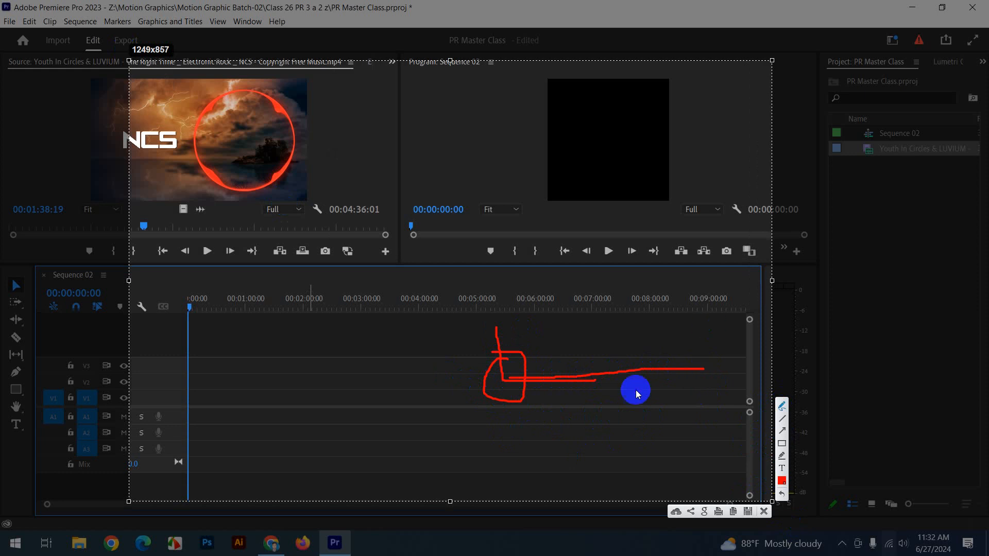
mouse_move(435, 340)
mouse_down()
mouse_move(444, 368)
mouse_move(420, 384)
mouse_up()
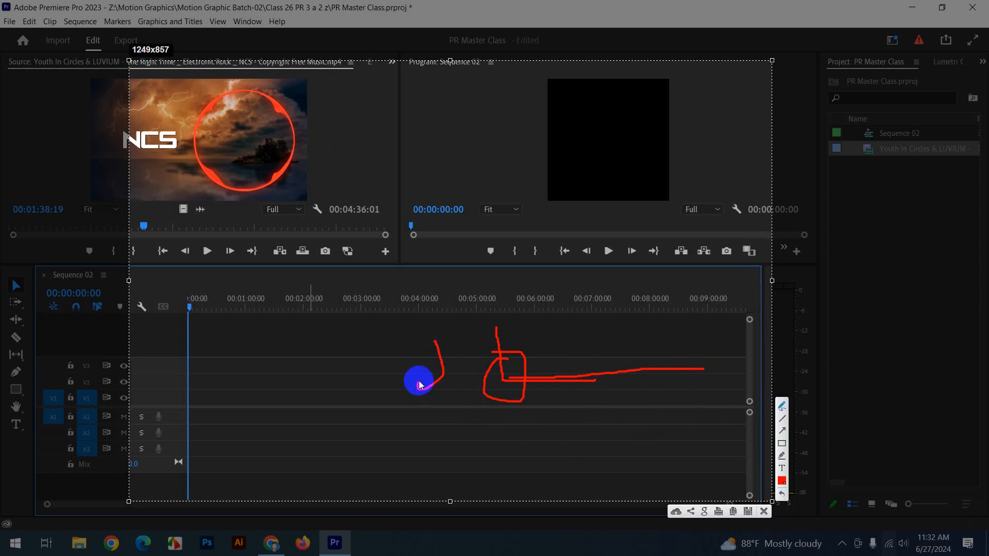
mouse_move(377, 349)
mouse_down()
mouse_move(326, 388)
mouse_move(310, 380)
mouse_move(329, 389)
mouse_move(375, 377)
mouse_move(371, 336)
mouse_move(385, 385)
mouse_up()
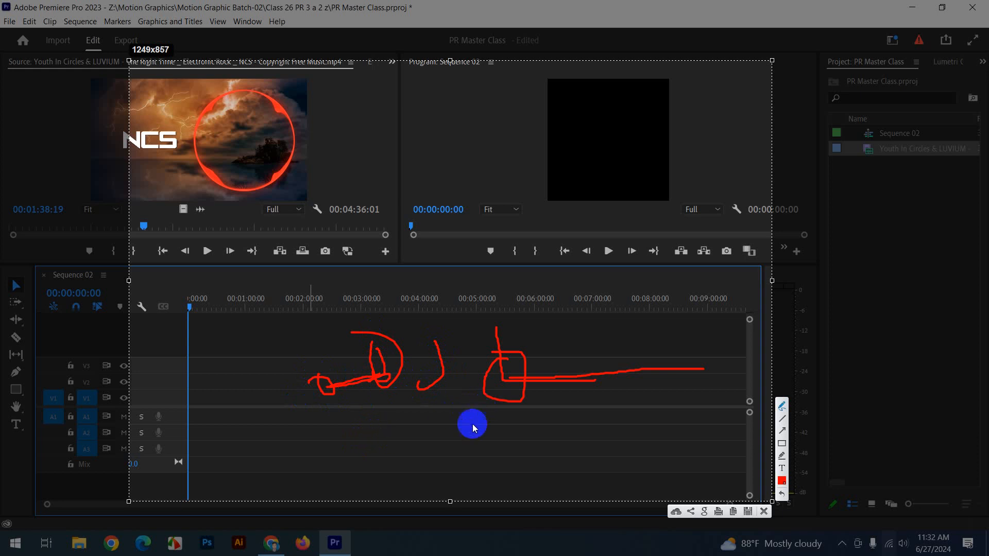
drag(458, 395, 462, 443)
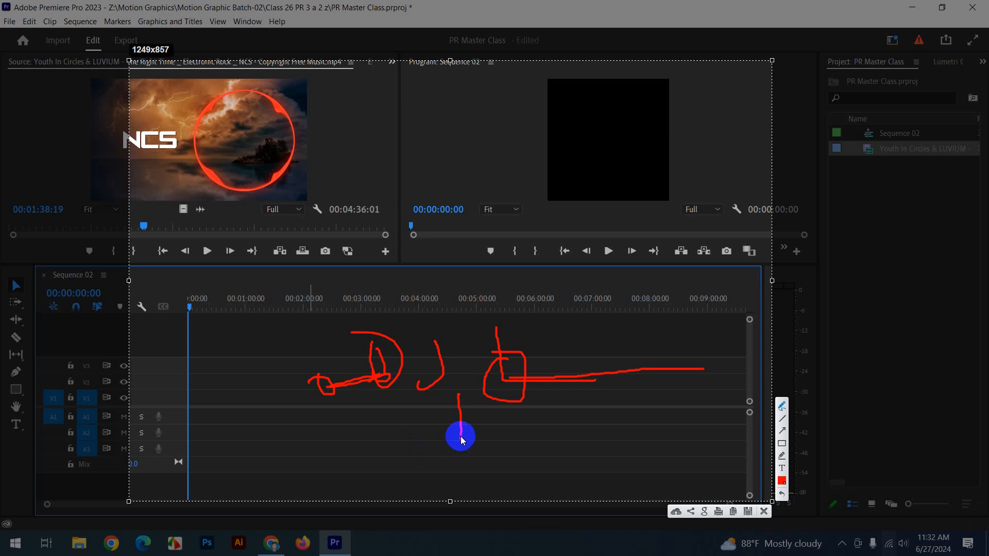
drag(461, 437, 536, 432)
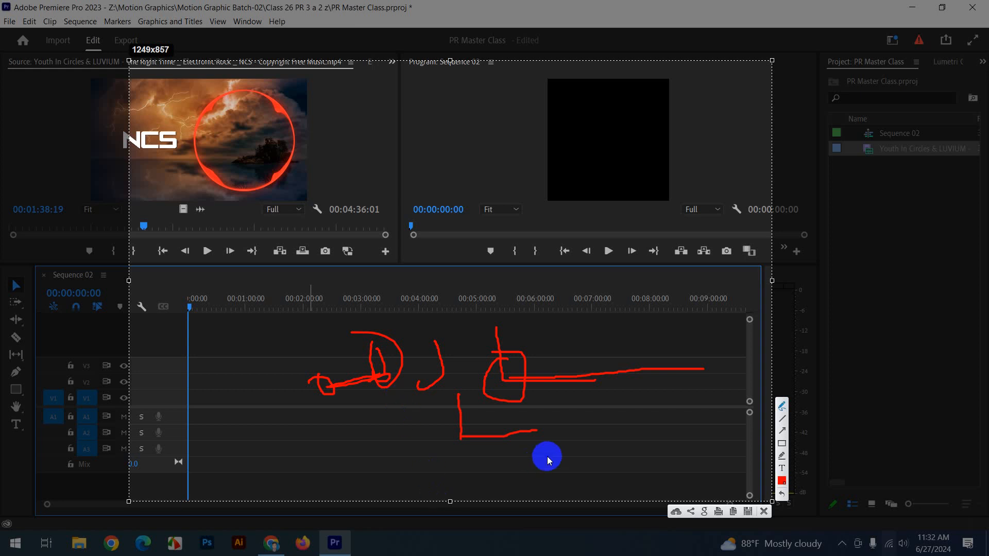
click(764, 512)
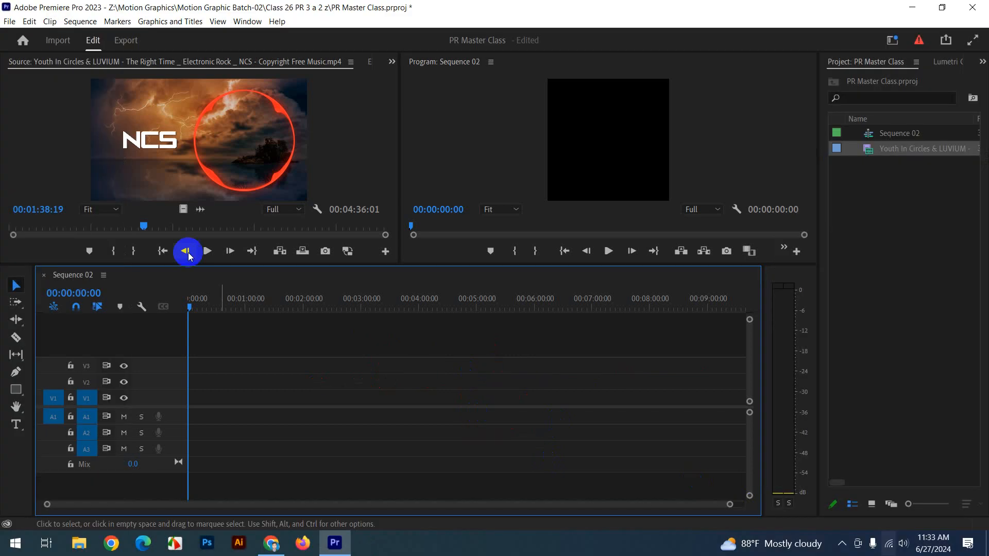
Scrub the source video back to 00:00:29:22 and preview a few seconds of playback in the Source monitor.
drag(144, 227, 114, 227)
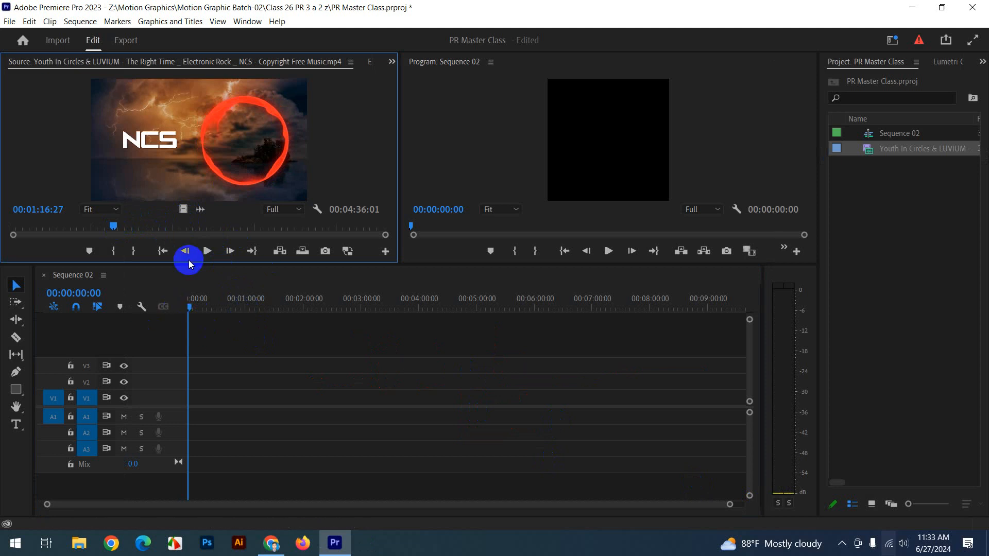
mouse_move(107, 227)
mouse_down()
mouse_move(121, 227)
mouse_move(99, 226)
mouse_move(106, 232)
mouse_up()
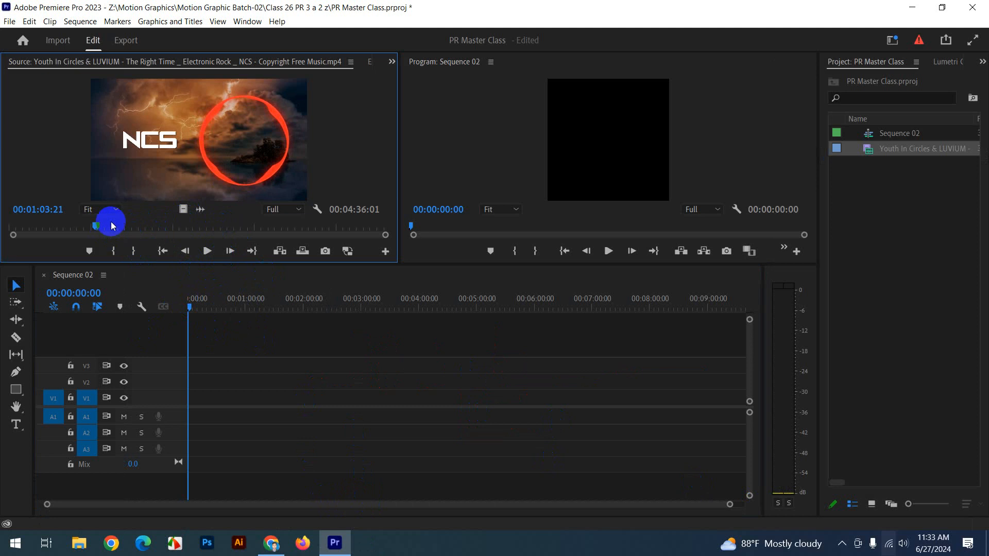
drag(111, 224, 49, 223)
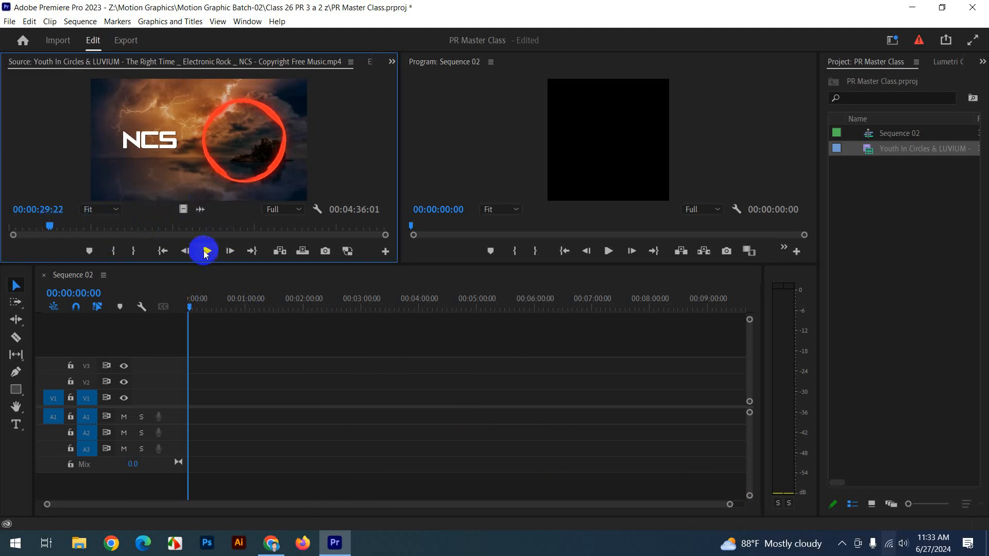
click(206, 251)
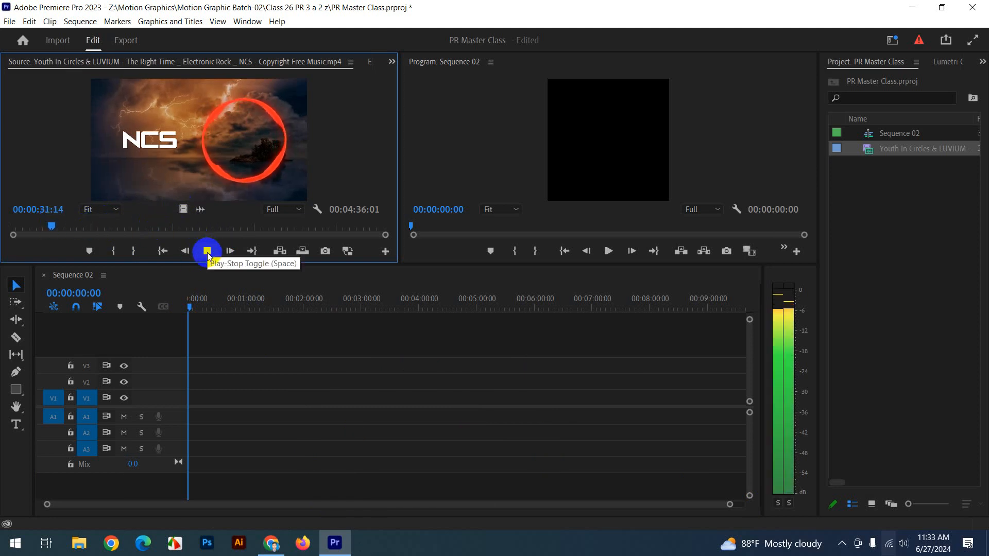
click(206, 252)
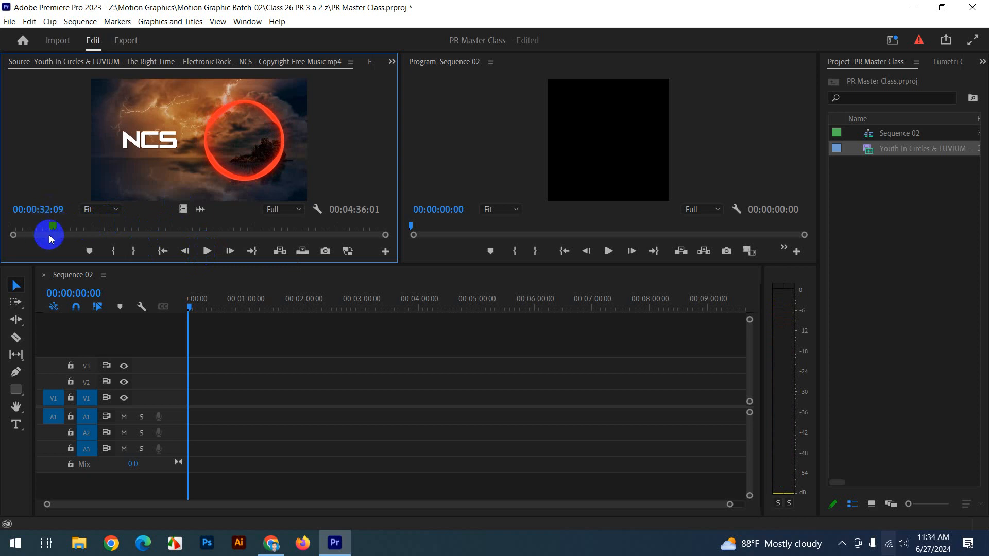
Set the source video's playhead to 00:00:30:09 and add a marker there.
click(45, 211)
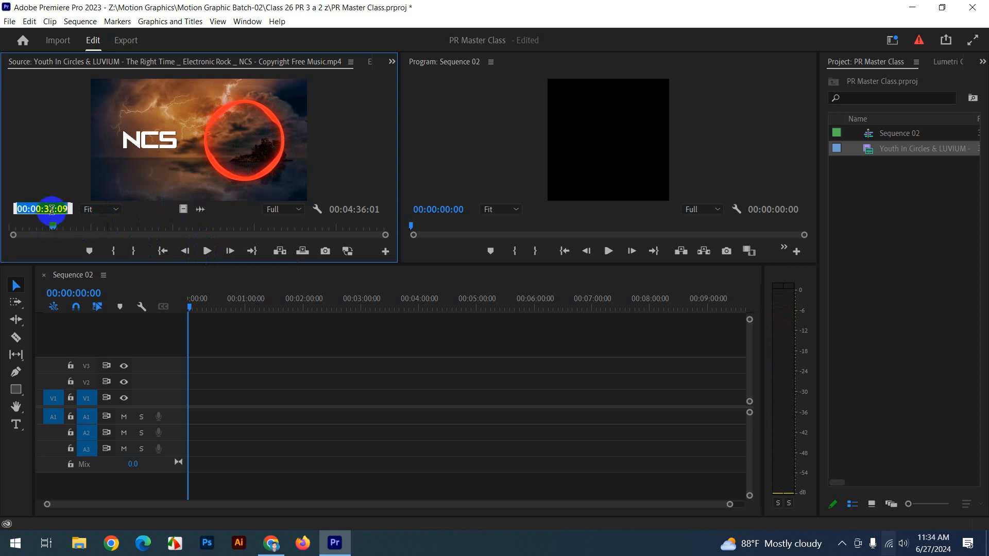
click(54, 210)
key(BackSpace)
text(0)
key(Return)
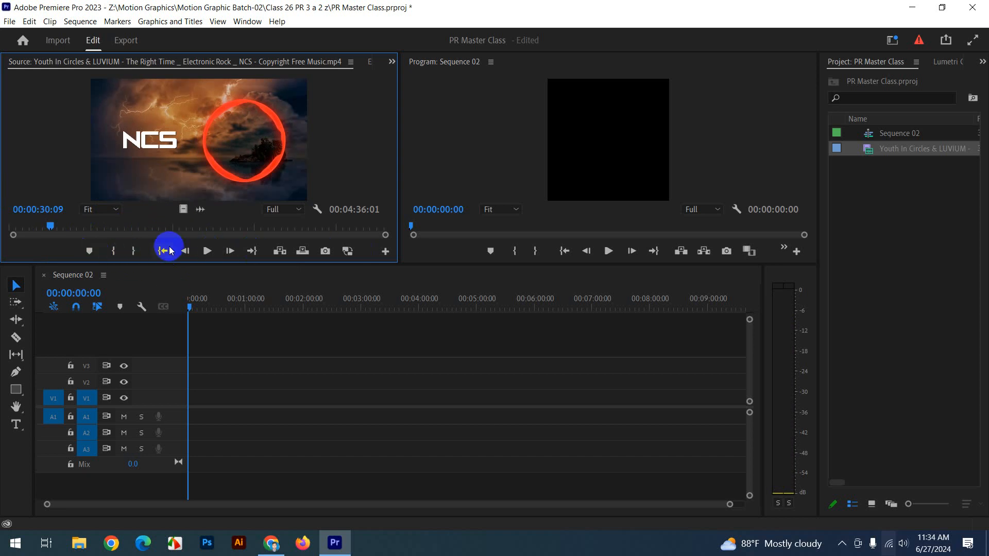
click(90, 251)
Scrub the source video away from the marker, set its playhead to 00:00:30:03 and mark the In point there.
drag(50, 222, 186, 226)
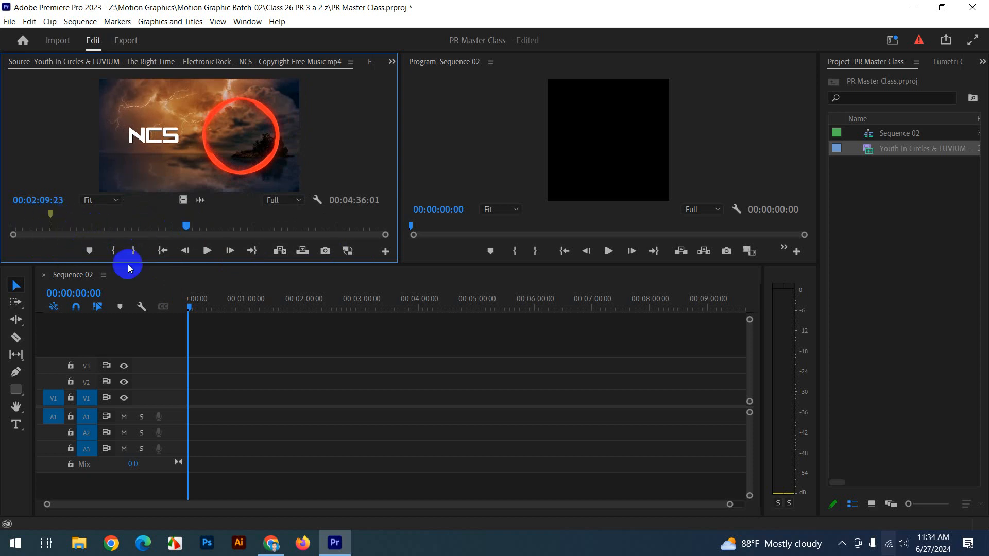
mouse_move(186, 231)
mouse_down()
mouse_move(48, 224)
mouse_move(46, 205)
mouse_up()
click(47, 205)
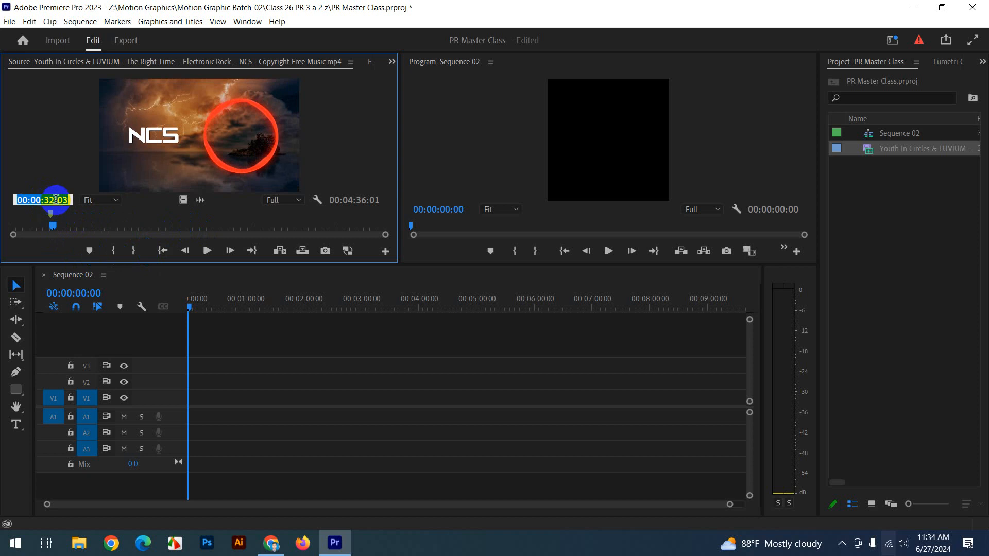
click(55, 201)
text(0)
key(Return)
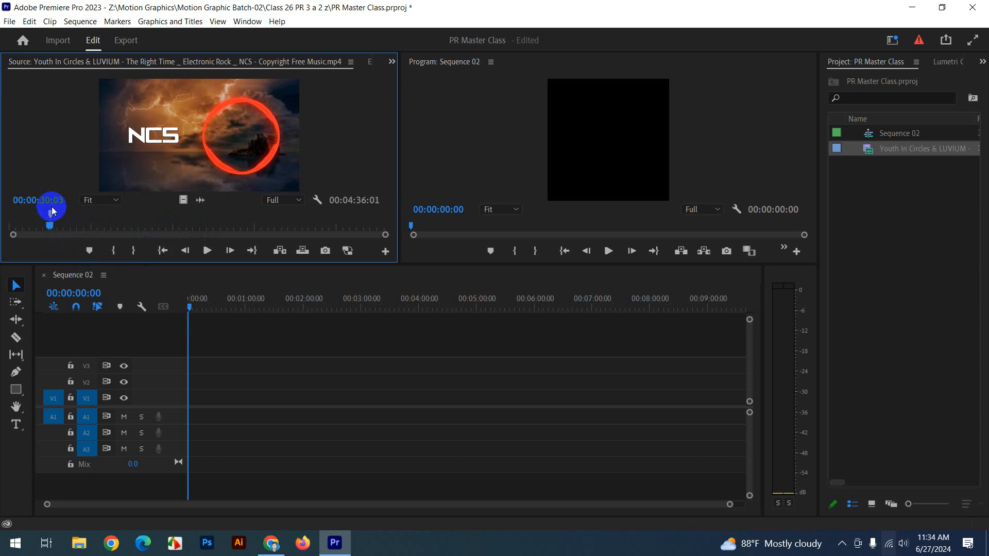
click(114, 251)
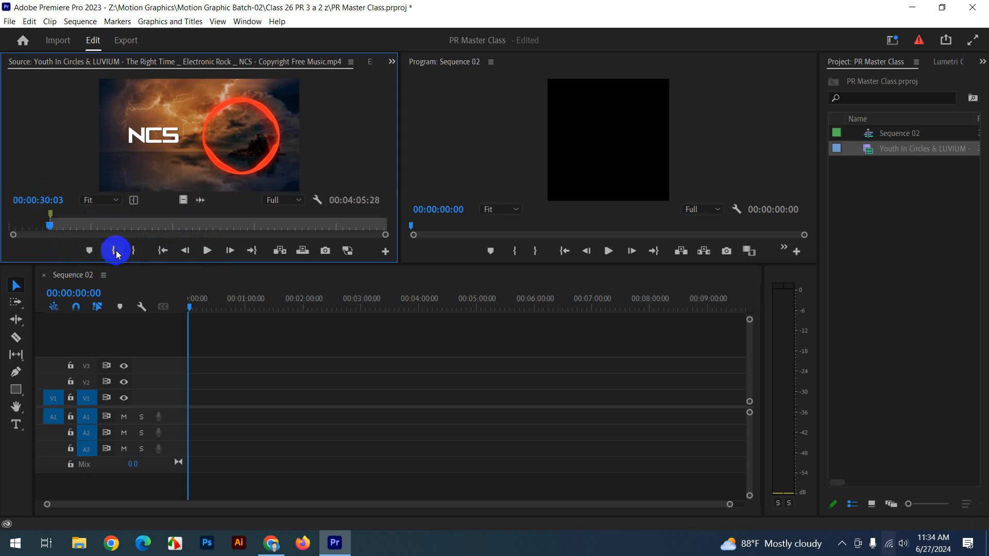
Set the source playhead to 00:00:40:03 and mark the Out point there.
click(45, 201)
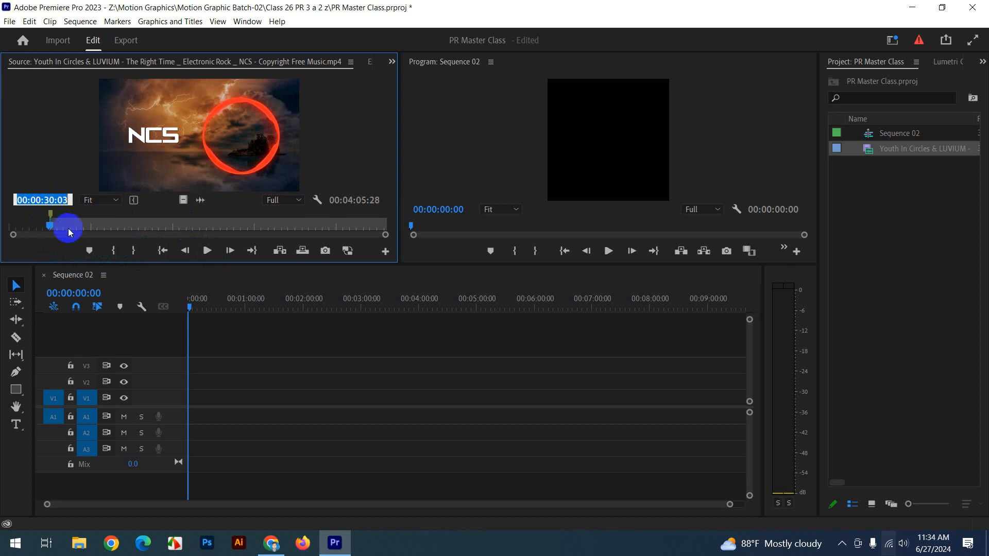
click(50, 200)
text(4)
key(Return)
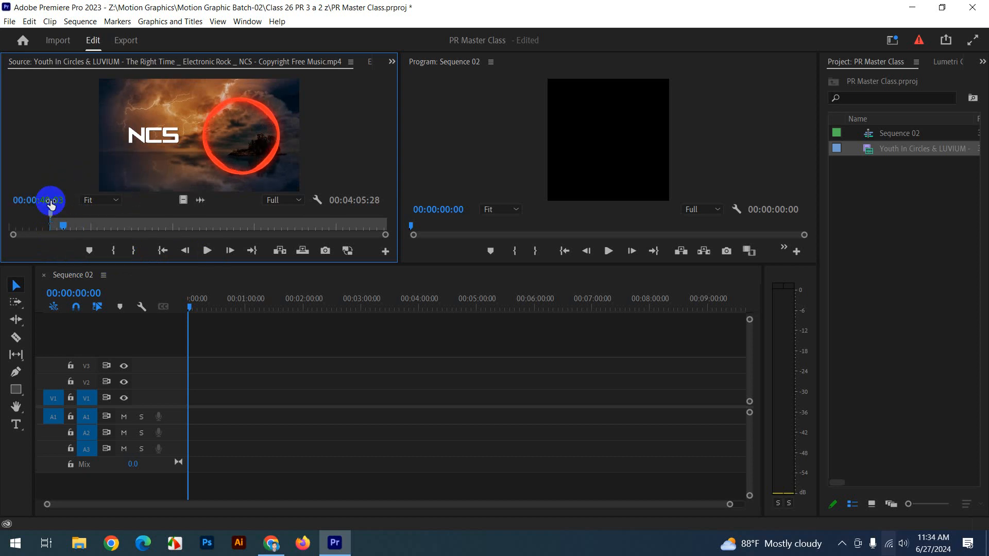
click(140, 251)
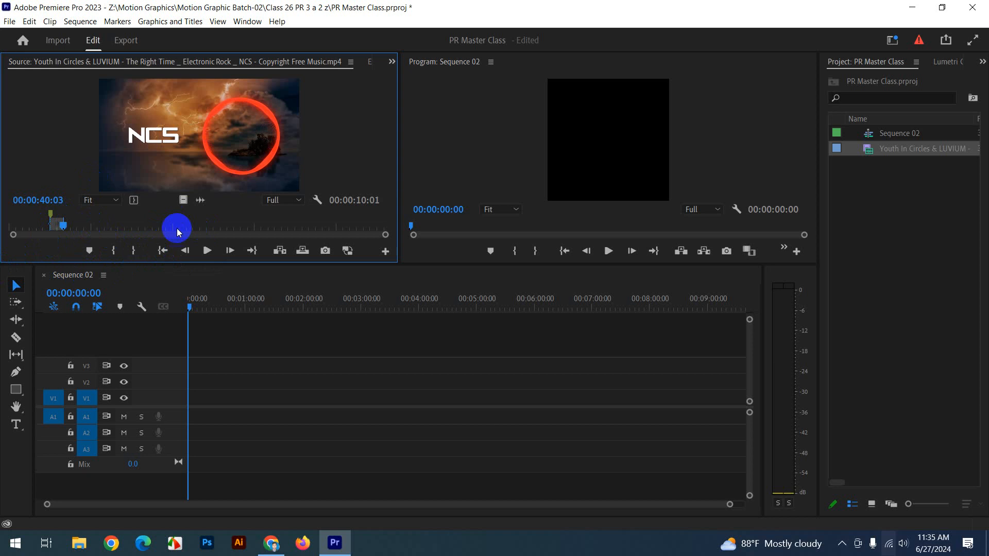
Place only the video of the marked source range at the start of track V1, keeping the existing sequence settings.
drag(177, 228, 283, 226)
click(381, 229)
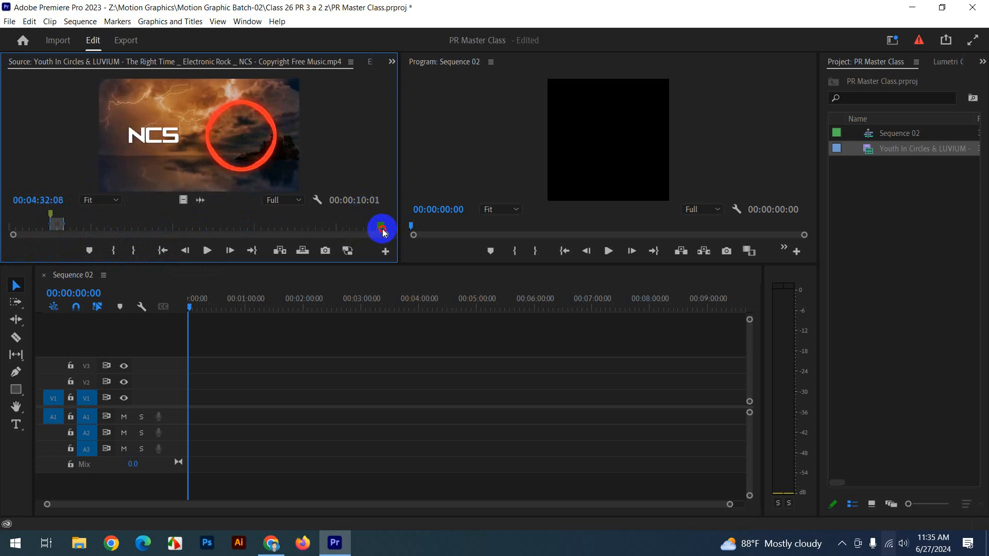
click(283, 226)
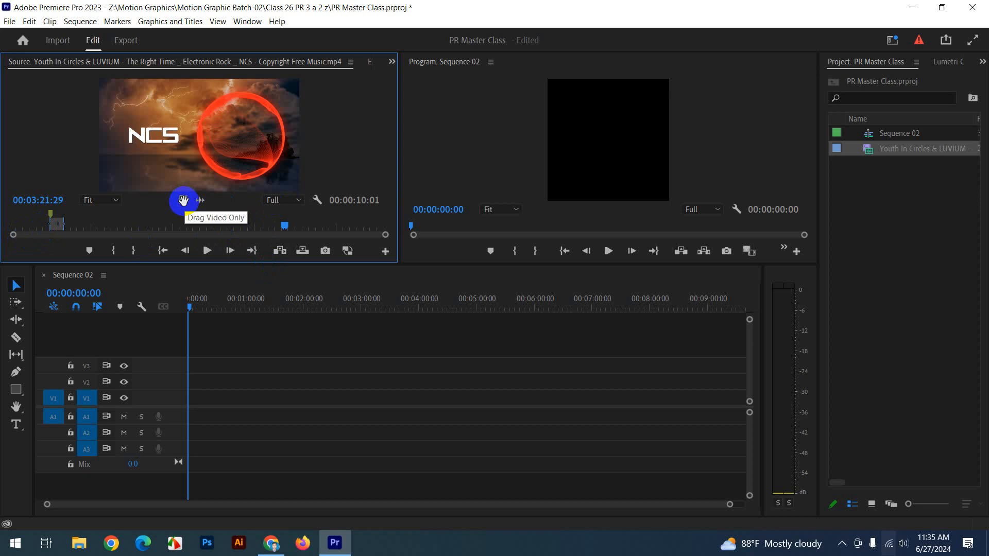
drag(183, 201, 188, 398)
click(580, 301)
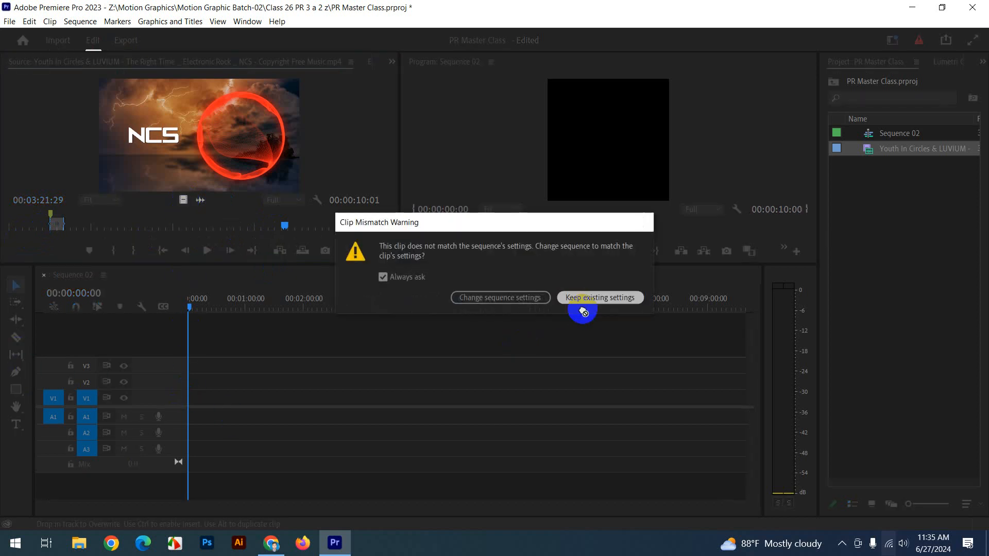
Make the timeline panel taller by shrinking the Source and Program monitors above it.
drag(357, 261, 371, 227)
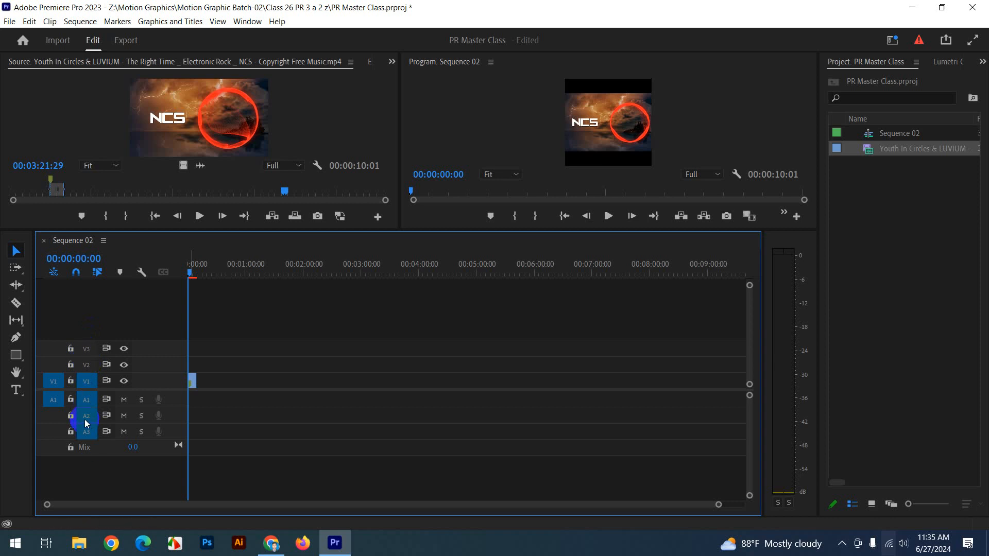
click(88, 402)
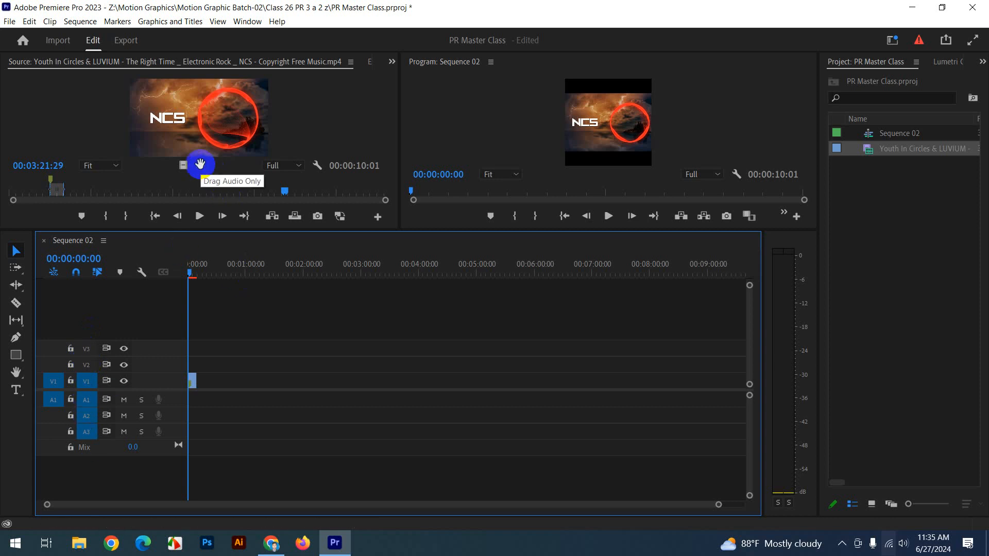
Place only the audio of the marked source range at the start of track A1, and delete both clips from the timeline.
drag(200, 166, 185, 407)
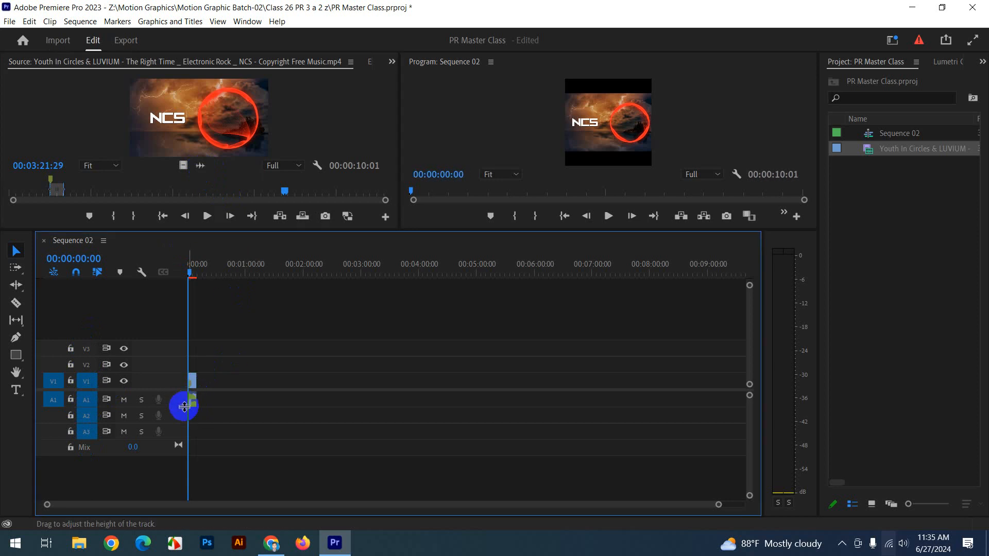
drag(261, 370, 190, 426)
key(Delete)
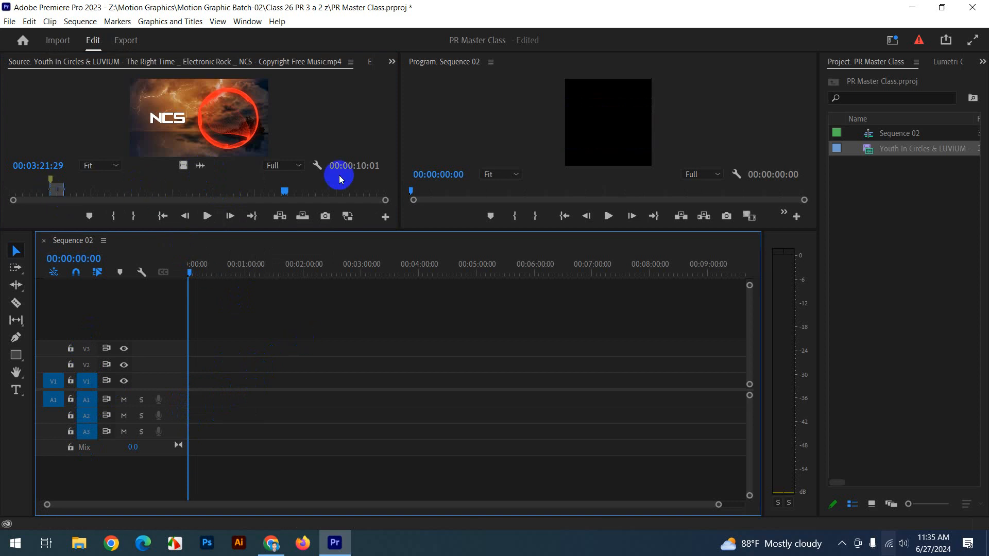
Place the marked range of the Youth In Circles & LUVIUM clip at the start of V1 and A1, keeping the existing sequence settings.
drag(887, 161, 184, 393)
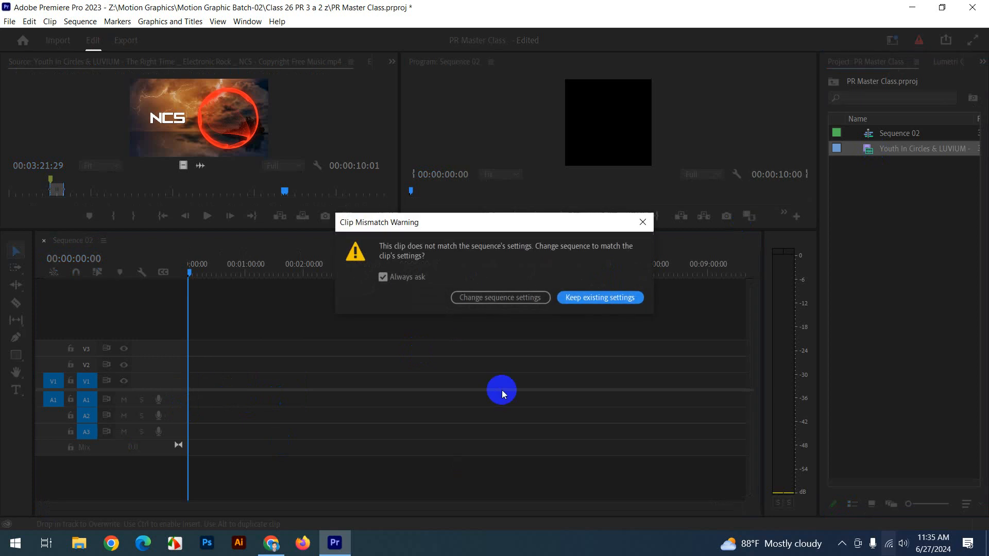
drag(537, 221, 565, 235)
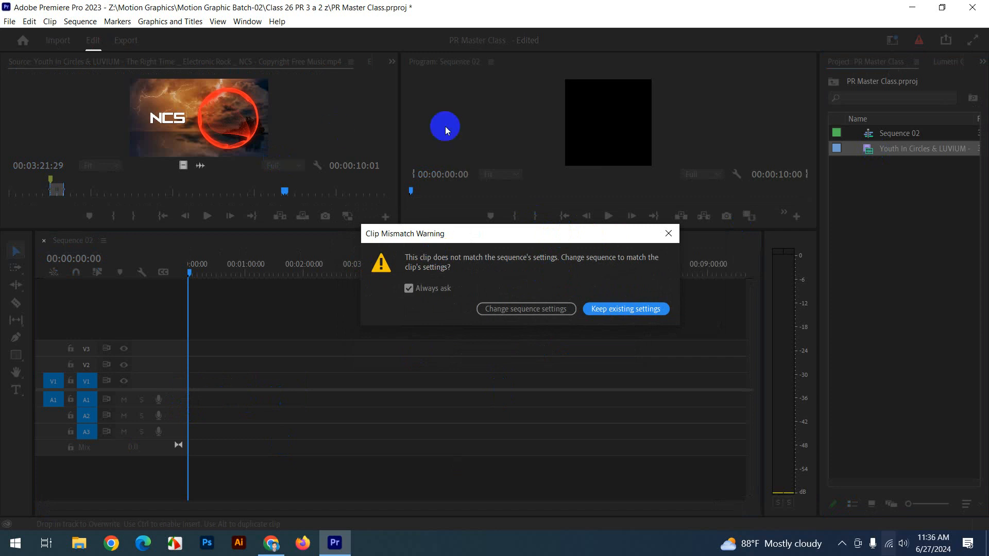
drag(557, 237, 550, 256)
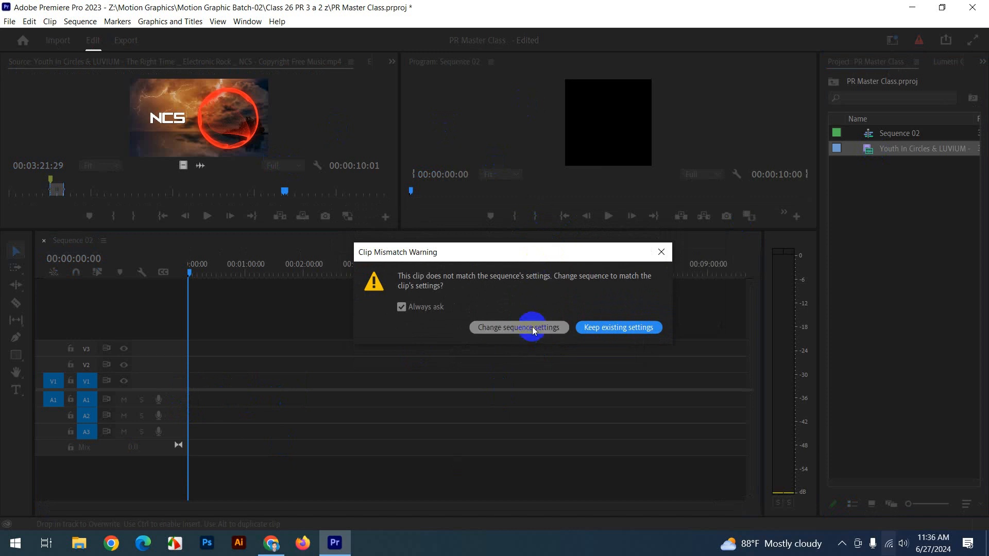
click(622, 334)
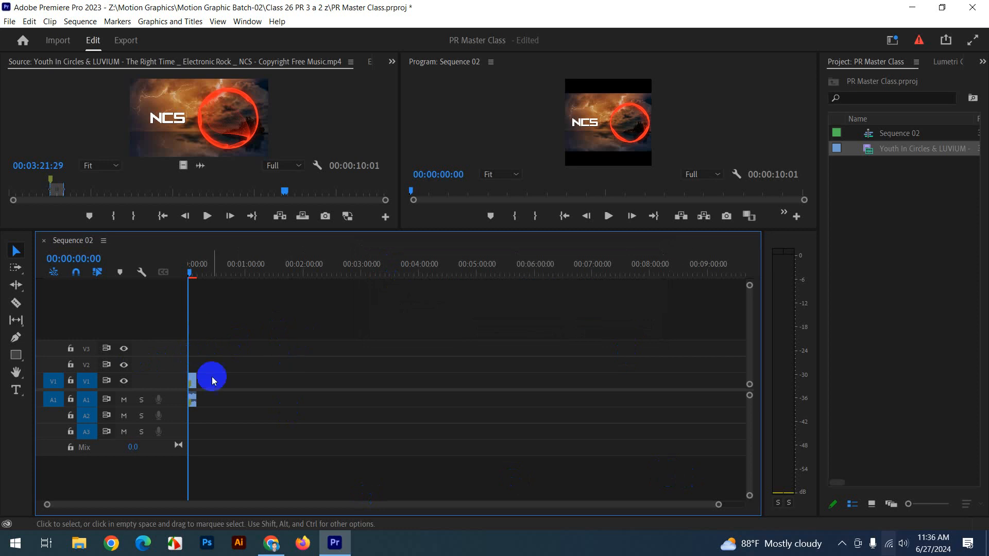
Play back the placed clip in the sequence at a closer timeline zoom, then stop playback.
drag(719, 504, 436, 508)
drag(247, 273, 327, 271)
click(609, 216)
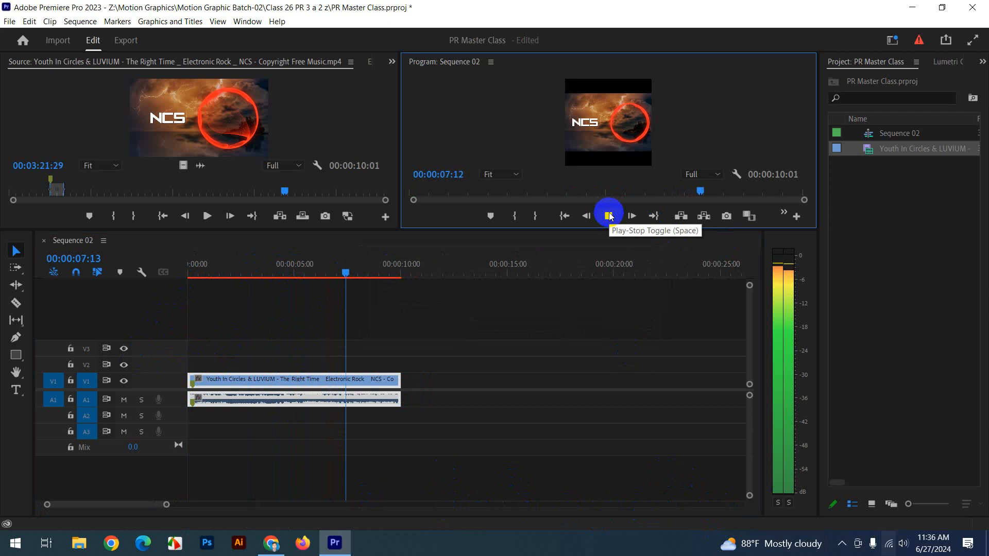
click(608, 216)
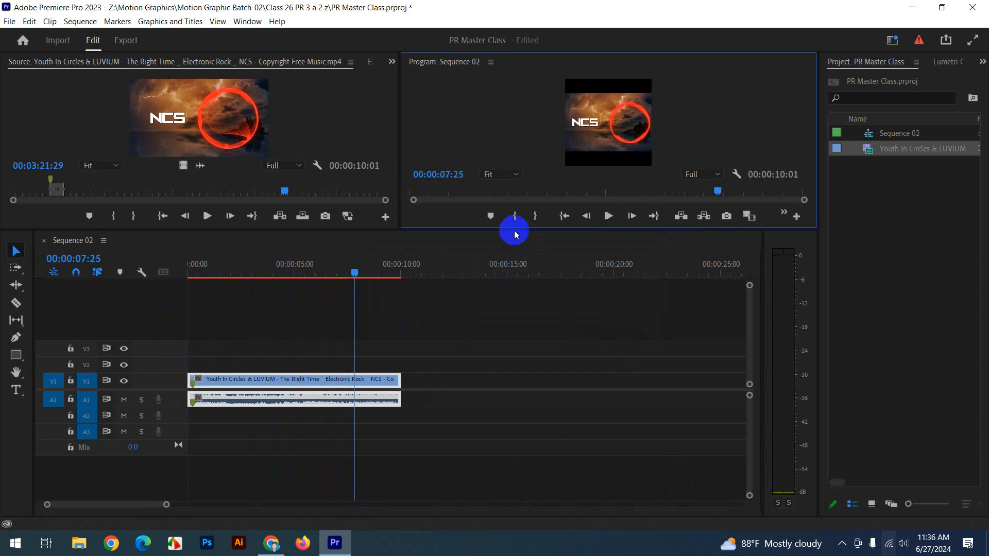
Enlarge the Source and Program monitors above the timeline and move the sequence playhead to 00:00:02:21.
drag(518, 229, 522, 272)
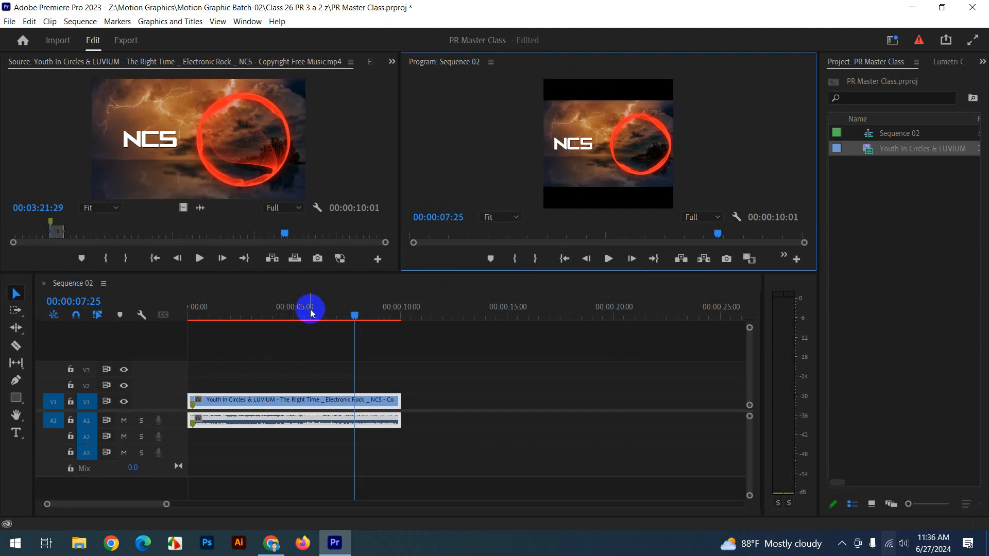
drag(311, 313, 246, 309)
click(311, 409)
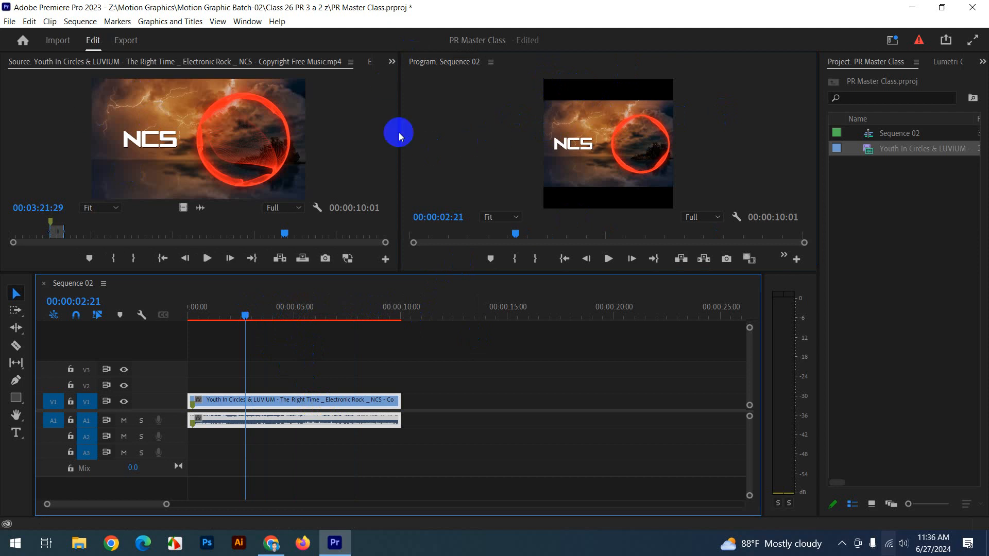
Examine the available panels and the hidden panels grouped with the Source monitor and the Project panel.
click(241, 23)
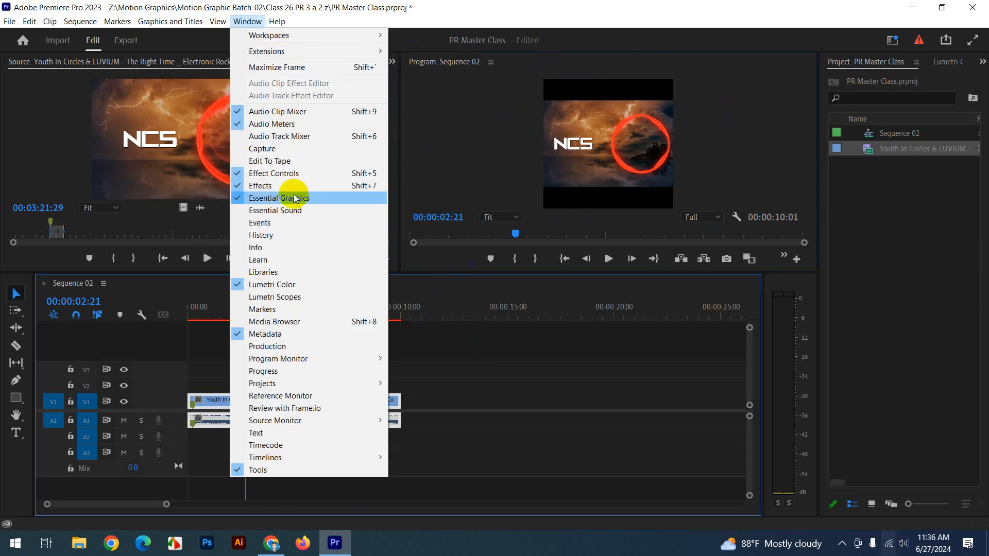
click(249, 174)
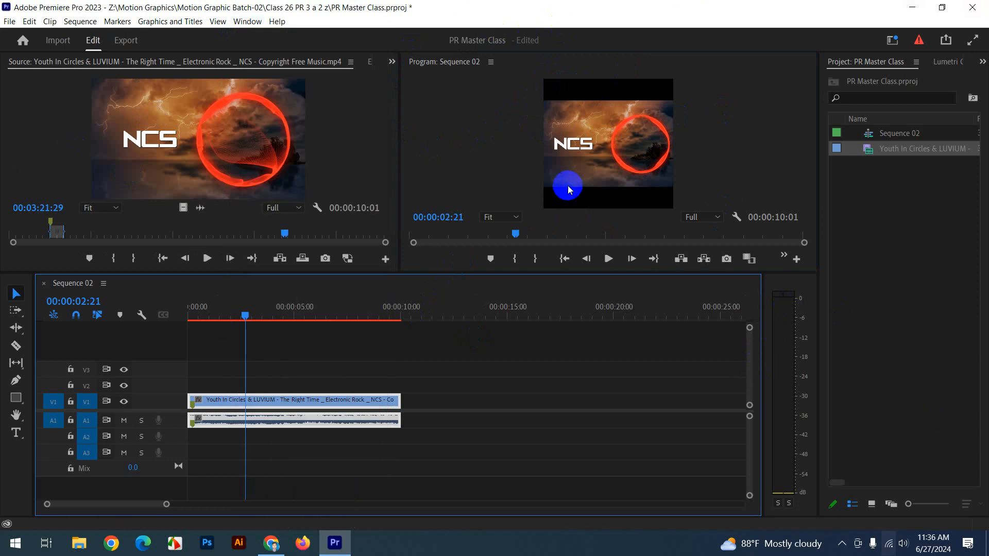
click(392, 63)
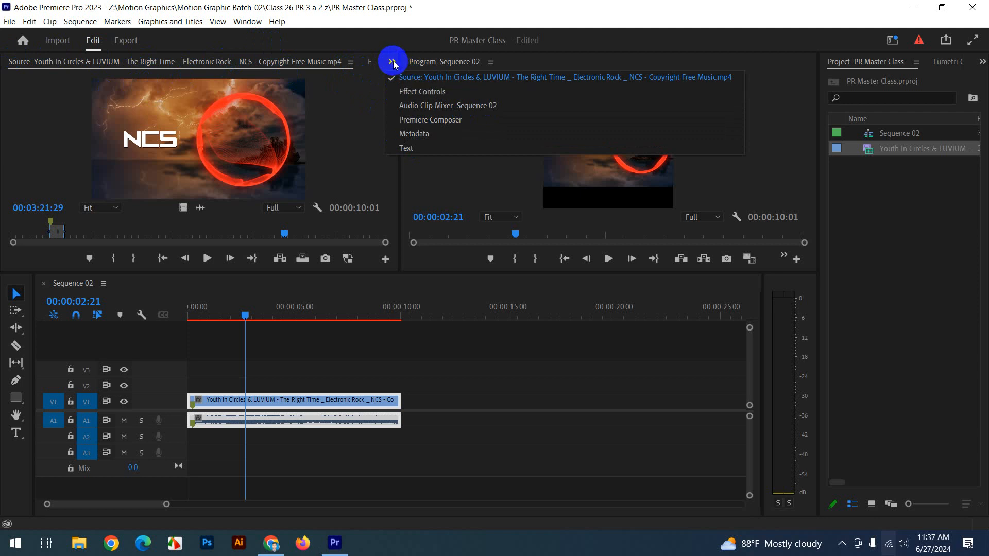
click(983, 62)
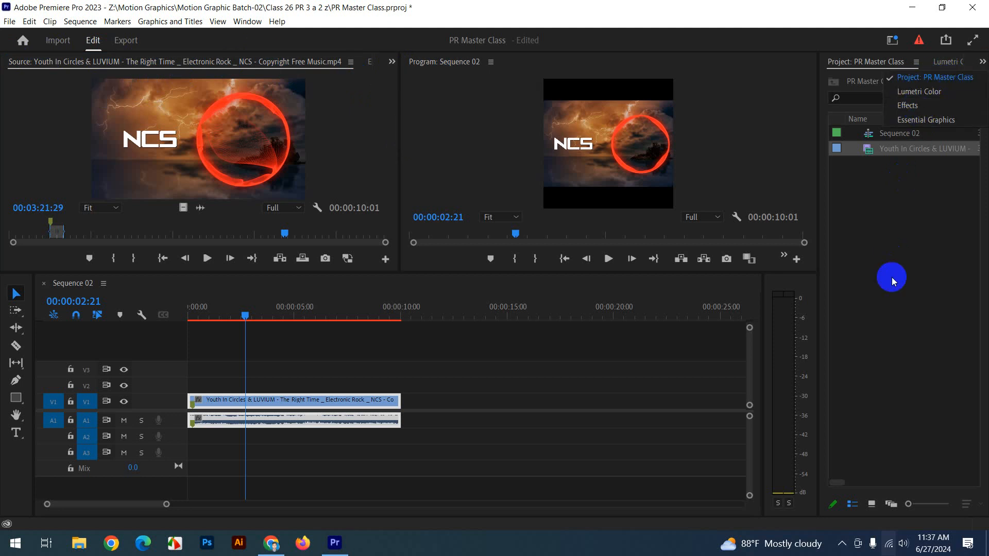
click(893, 280)
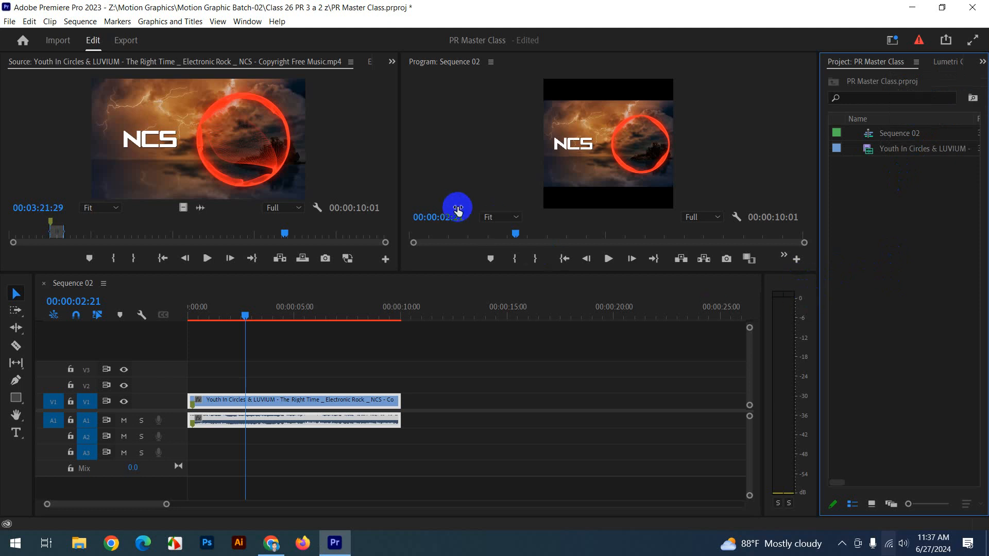
Show the Effect Controls of the clip on V1 and widen that panel.
click(392, 63)
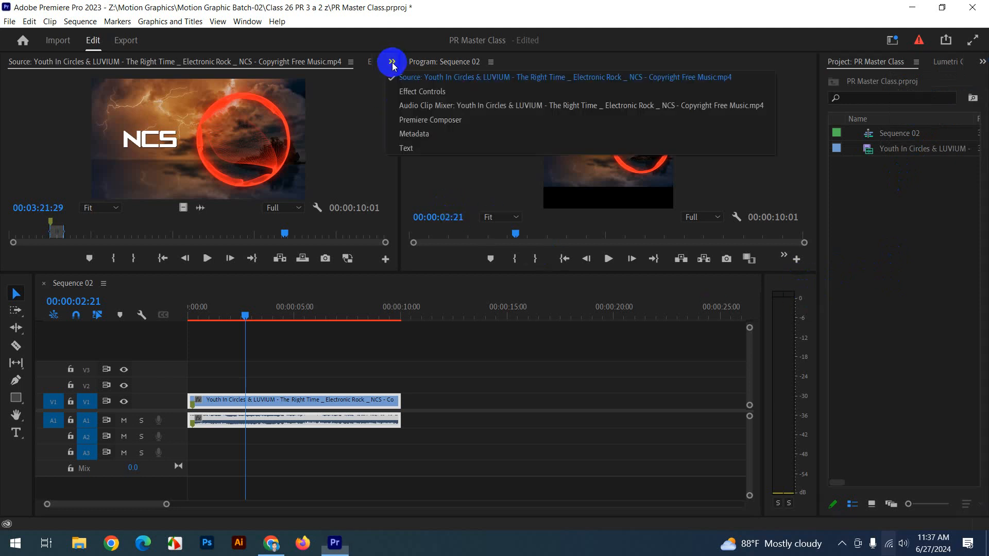
click(415, 93)
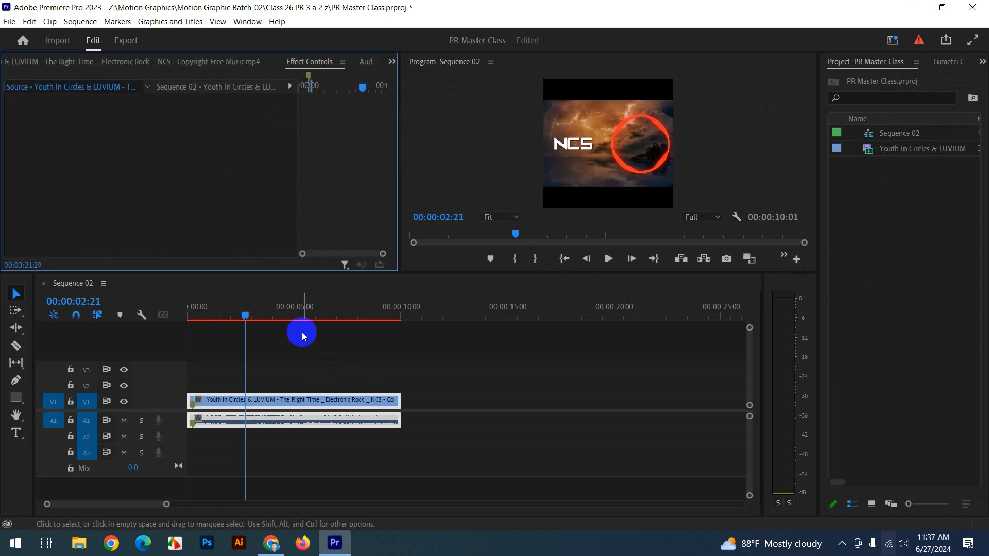
click(296, 402)
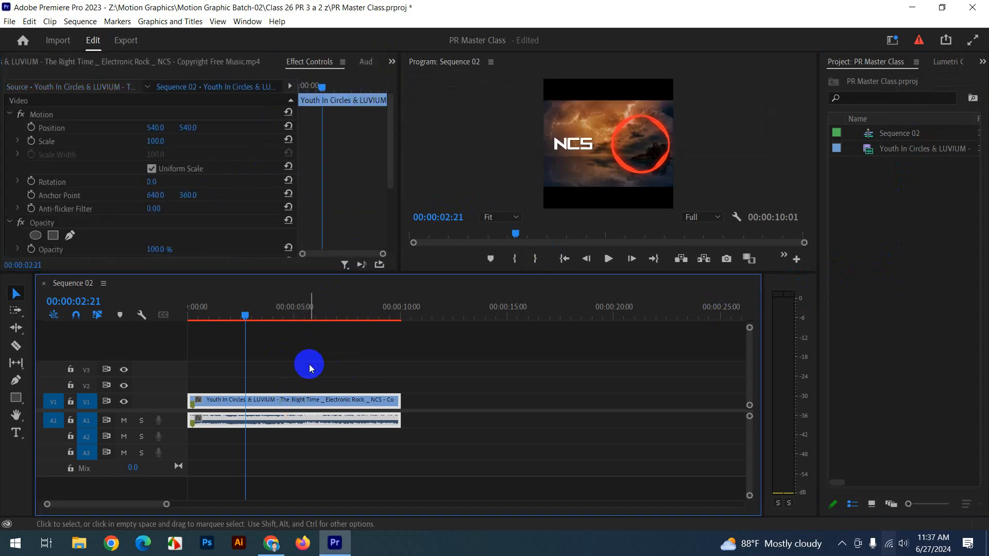
drag(402, 159, 452, 157)
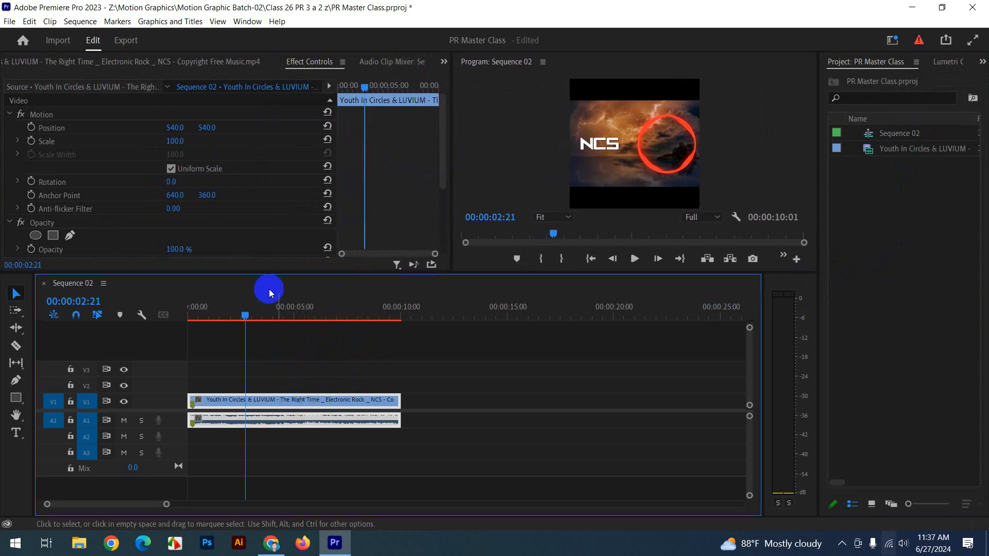
Set the clip's Motion Scale to 154 and its horizontal Position to 731.
click(56, 114)
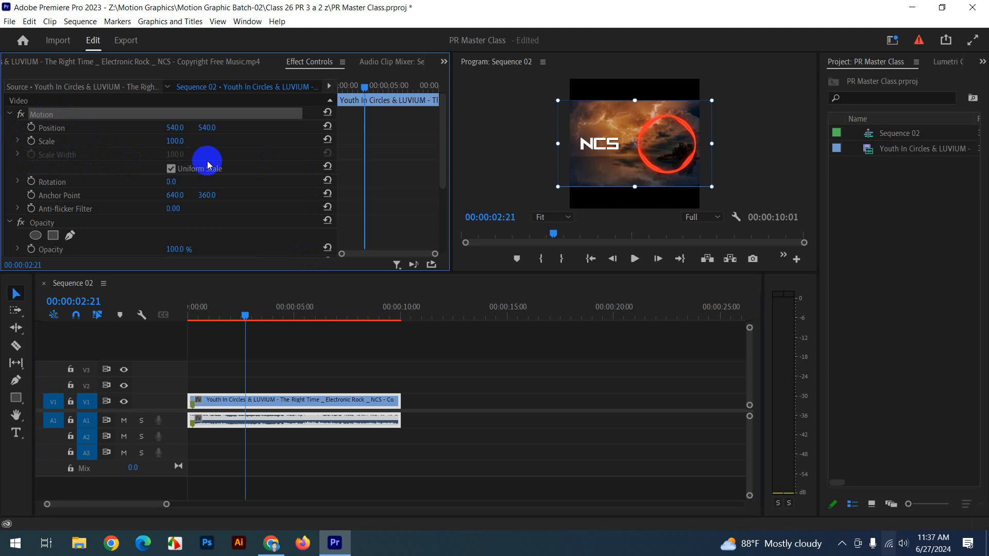
drag(178, 141, 215, 141)
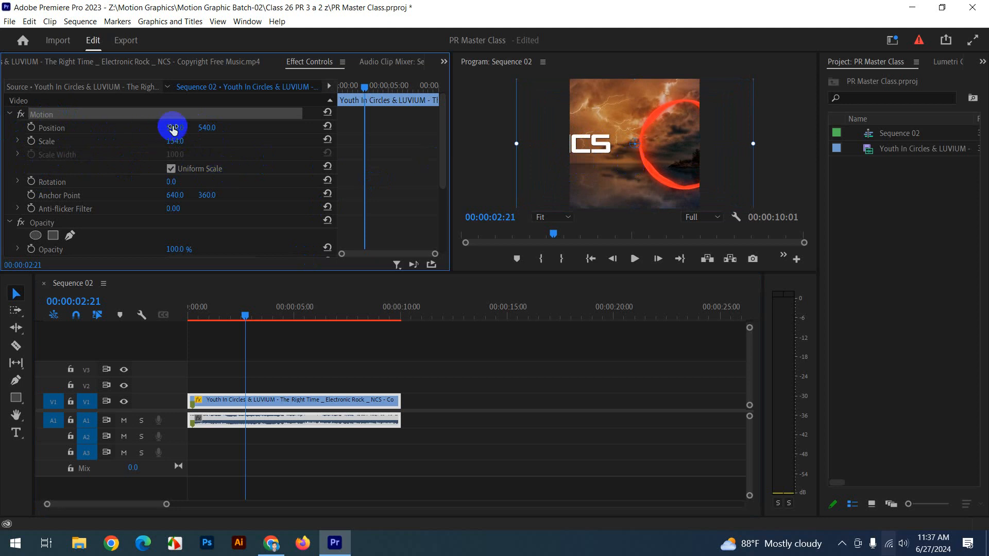
drag(173, 128, 298, 130)
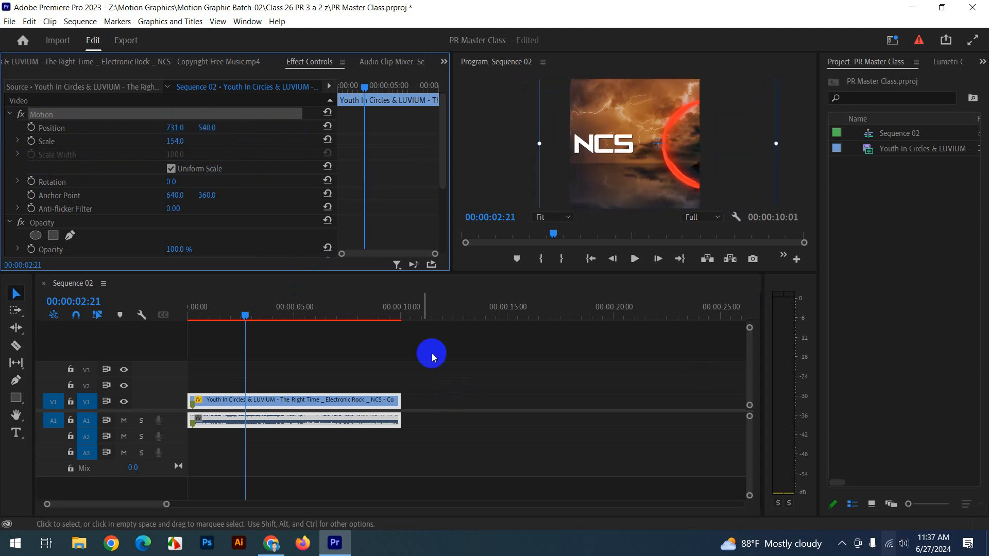
Play the sequence from its start to preview the rescaled and repositioned clip, stopping at about 00:00:04:14.
drag(196, 315, 163, 310)
click(635, 259)
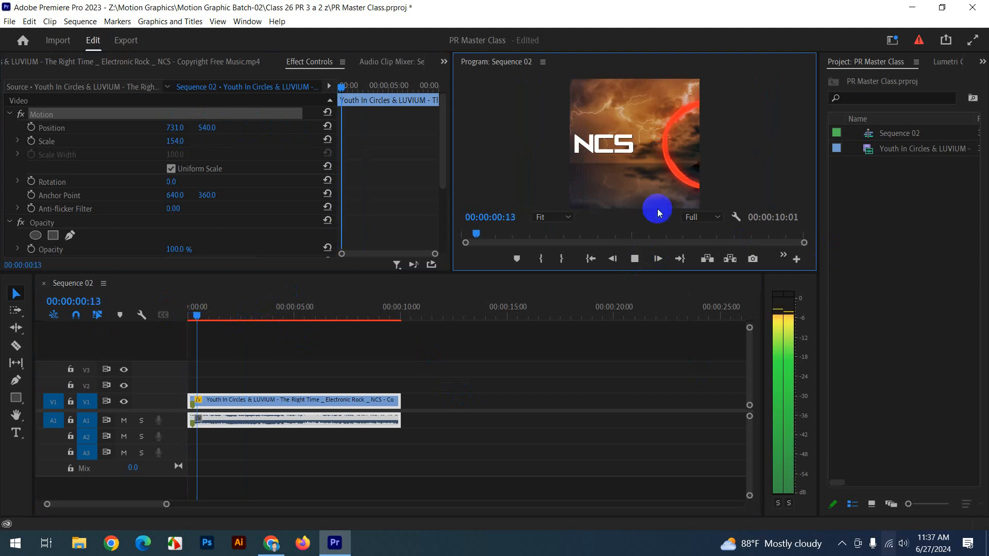
click(635, 258)
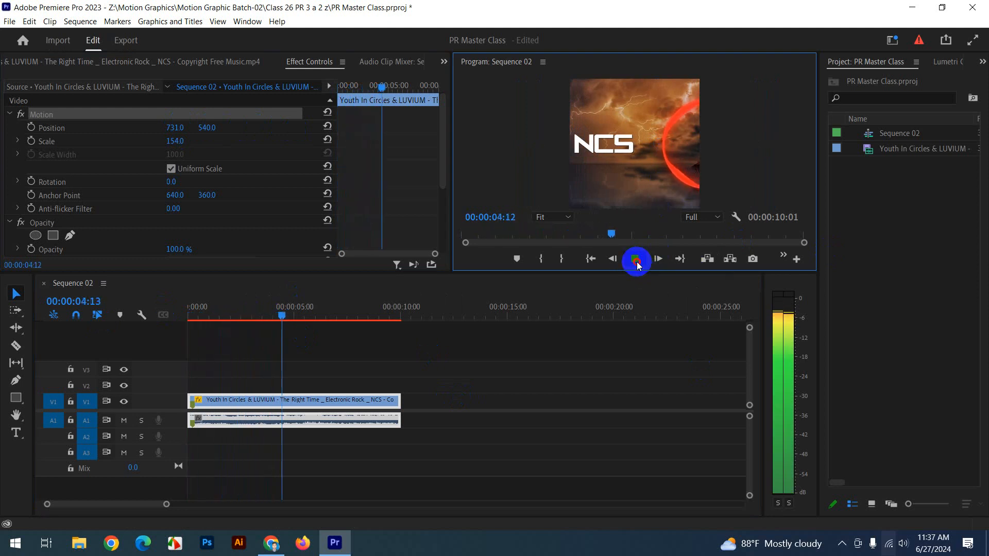
Bring back the Source monitor and delete the video and audio clips from the Sequence 02 timeline.
drag(172, 503, 251, 505)
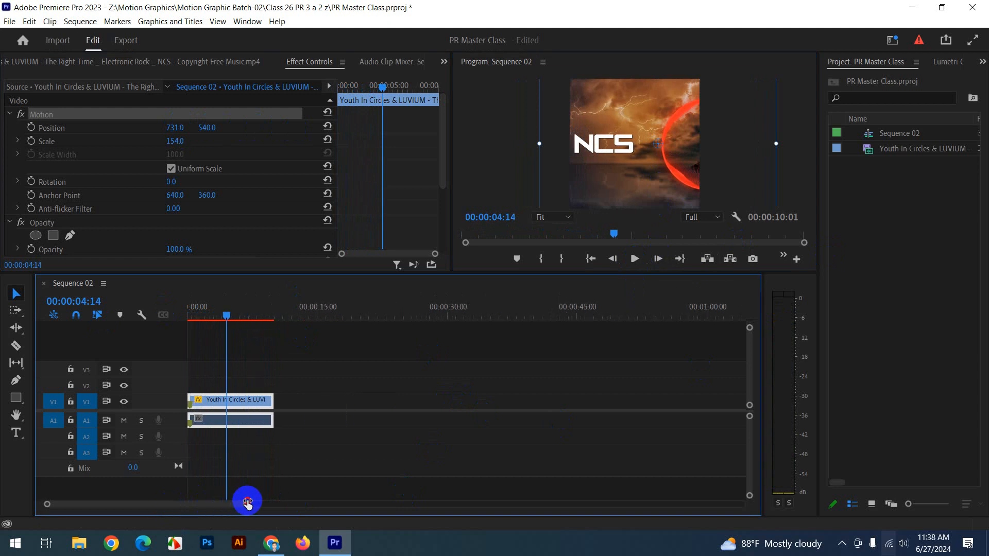
click(150, 67)
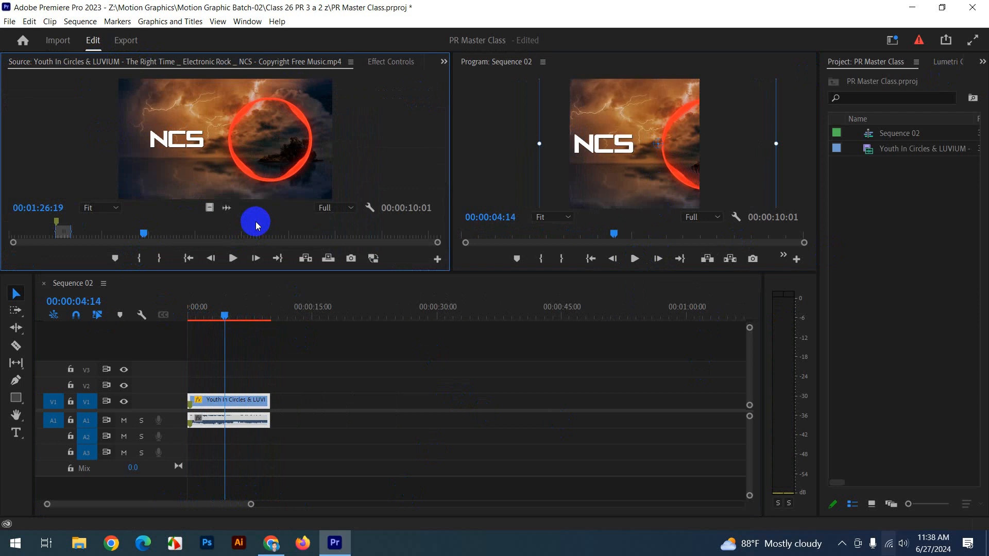
drag(399, 369, 181, 465)
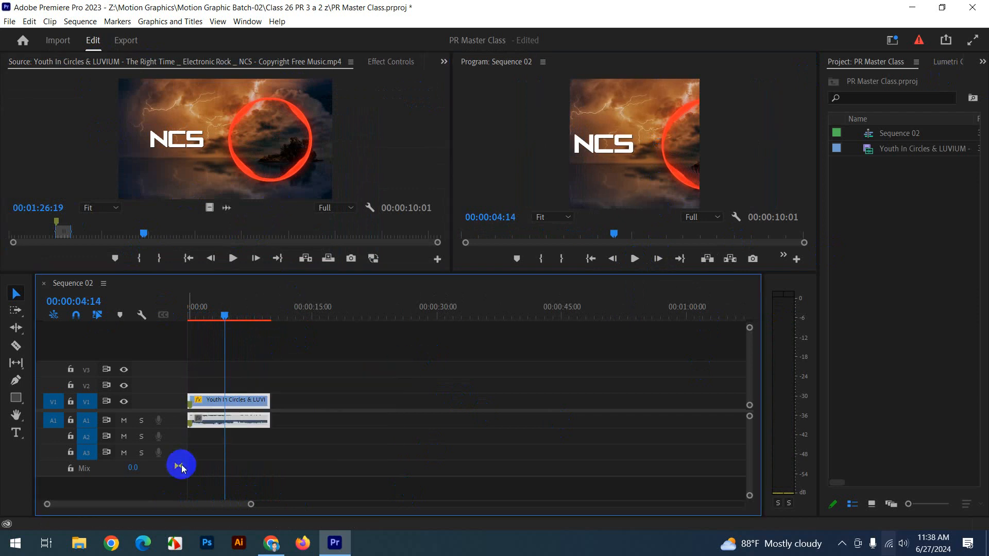
key(Delete)
click(881, 227)
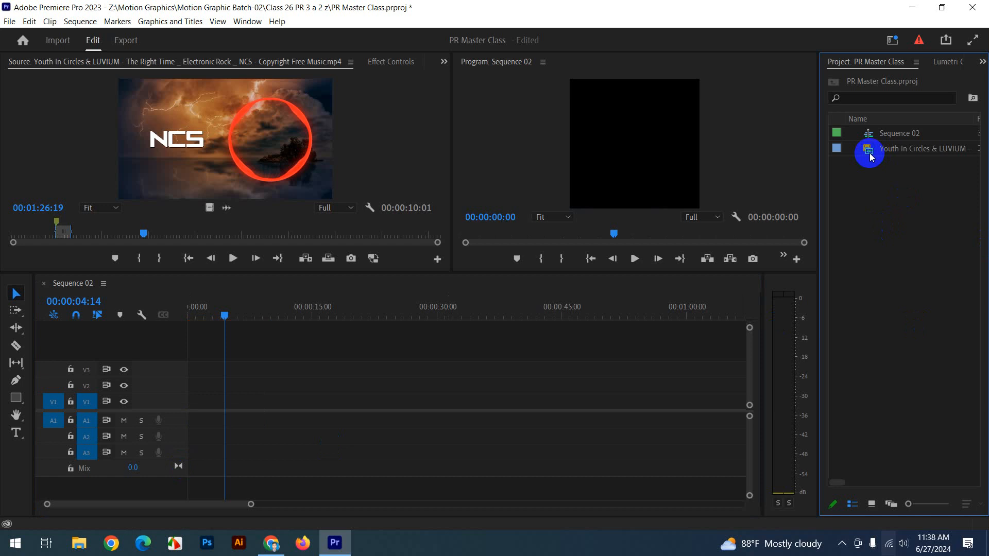
Clear the In and Out points of the source clip and return its playhead to 00:00:00:00.
drag(70, 230, 610, 251)
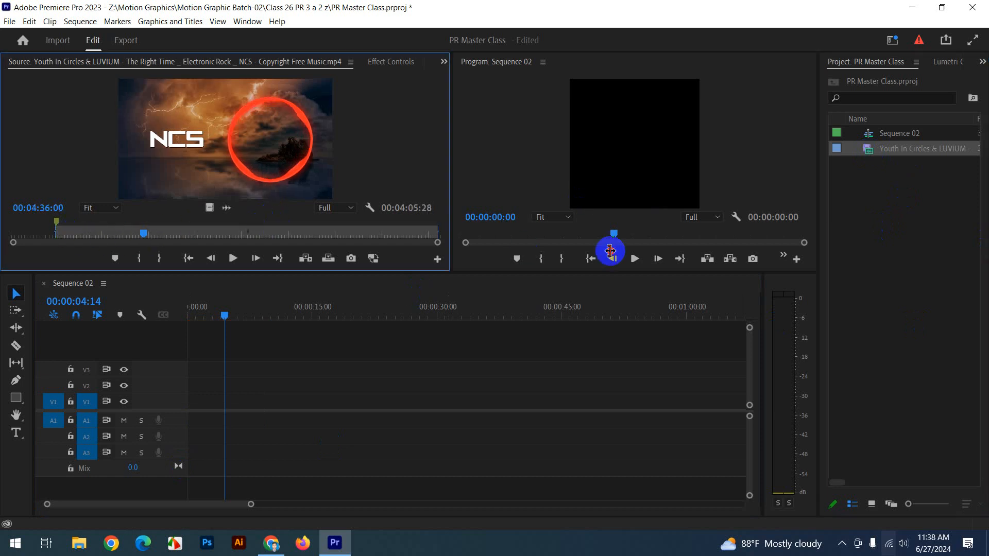
right_click(183, 233)
click(258, 401)
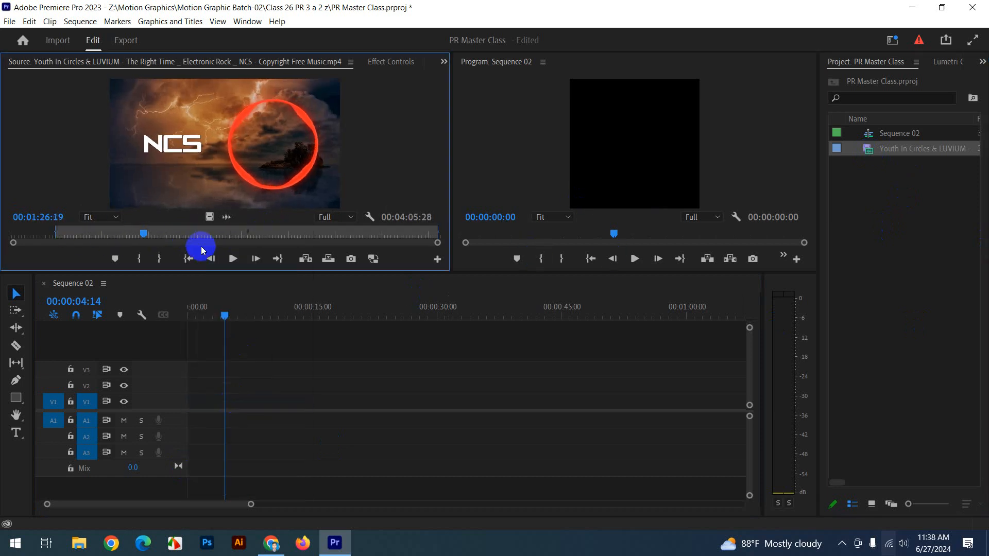
right_click(186, 235)
click(252, 335)
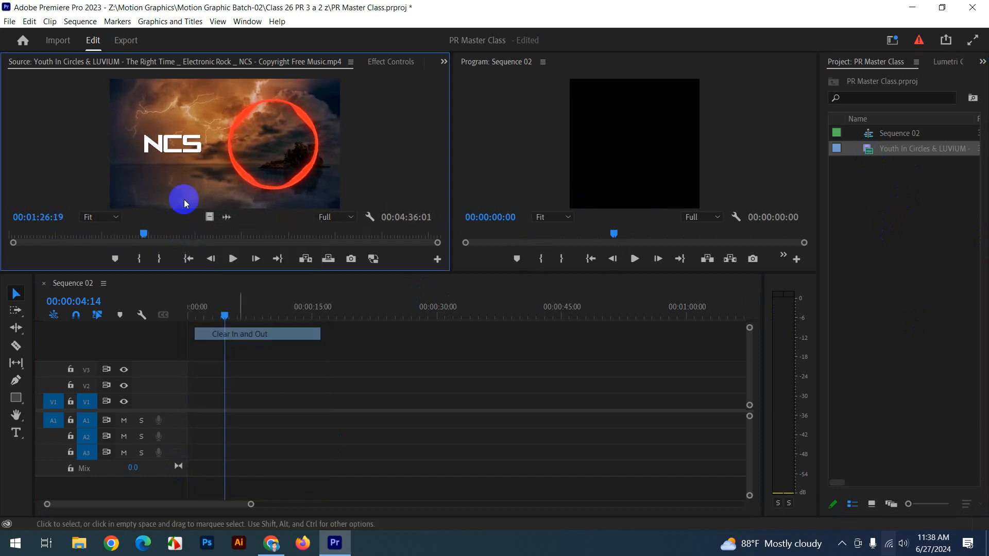
drag(143, 232, 2, 237)
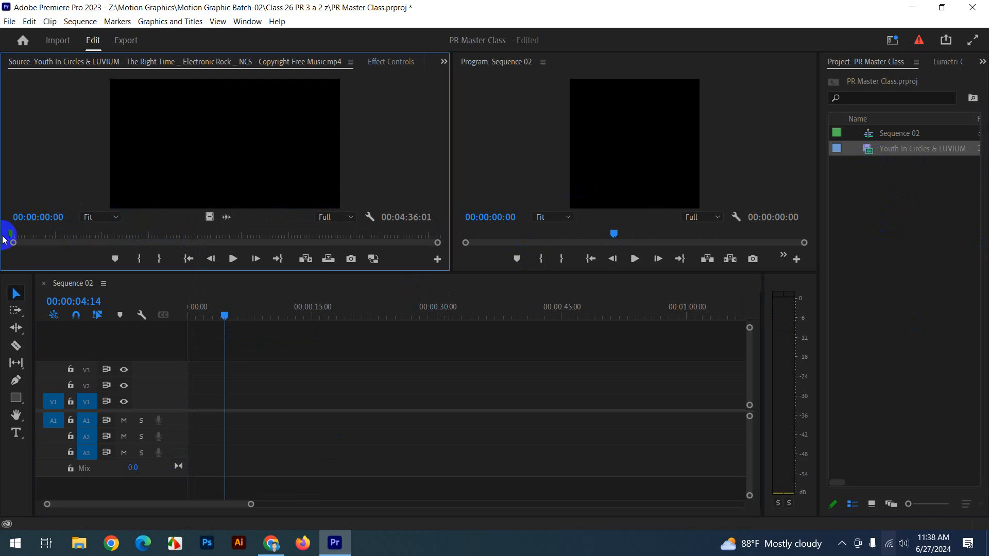
Close Sequence 02 in the timeline and delete it from the project.
click(927, 222)
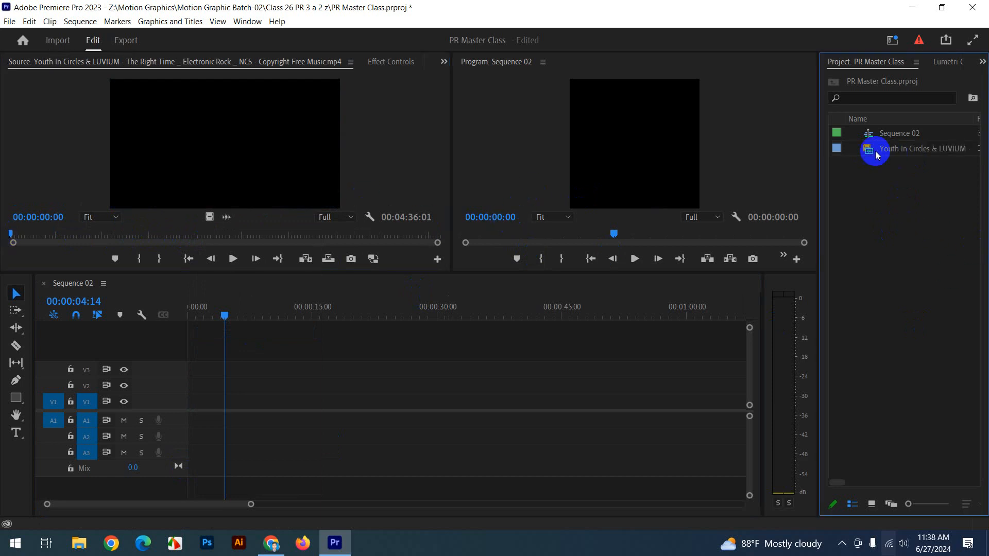
drag(875, 155, 46, 287)
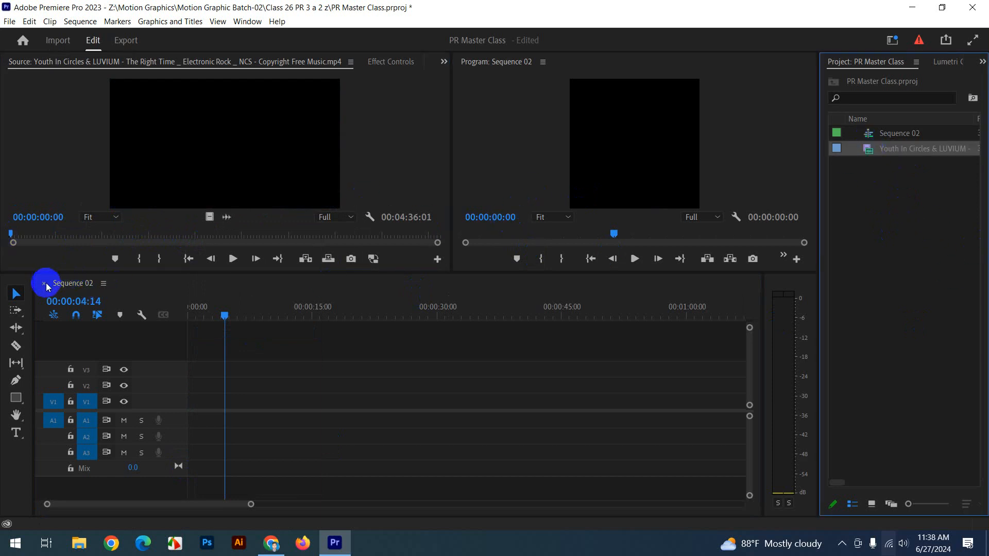
click(44, 283)
click(889, 255)
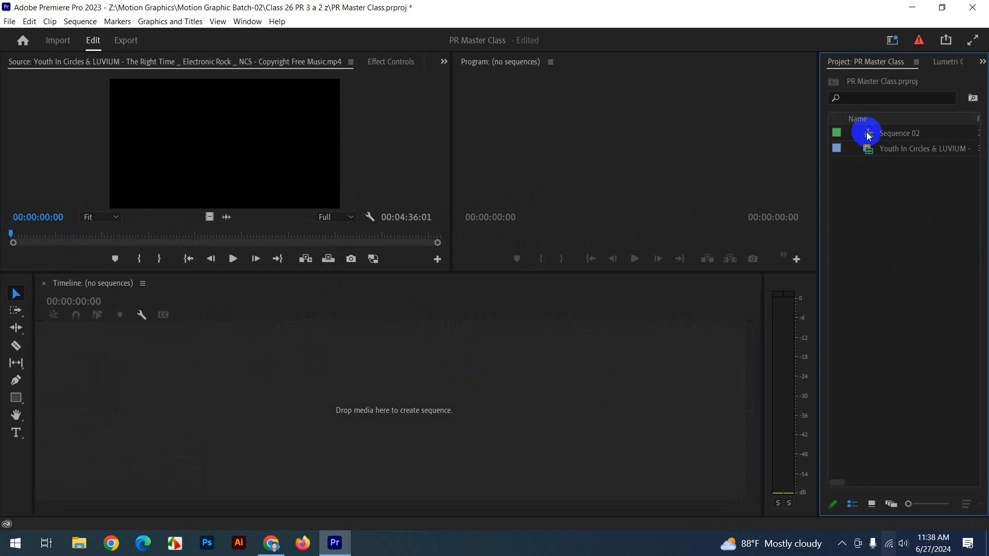
click(869, 135)
key(Delete)
Create a new sequence matching the Youth In Circles & LUVIUM clip by placing the clip in the empty timeline.
click(879, 135)
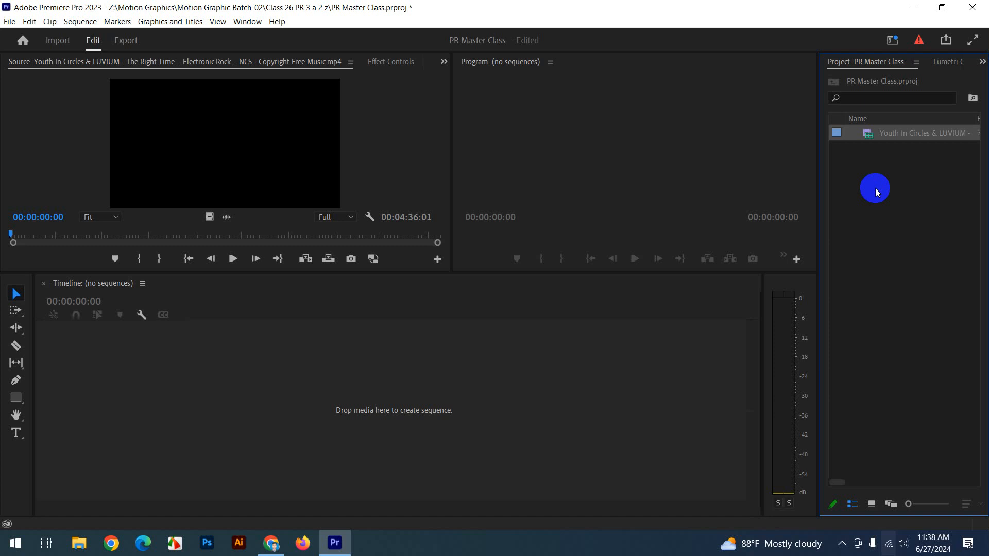
click(908, 201)
click(867, 138)
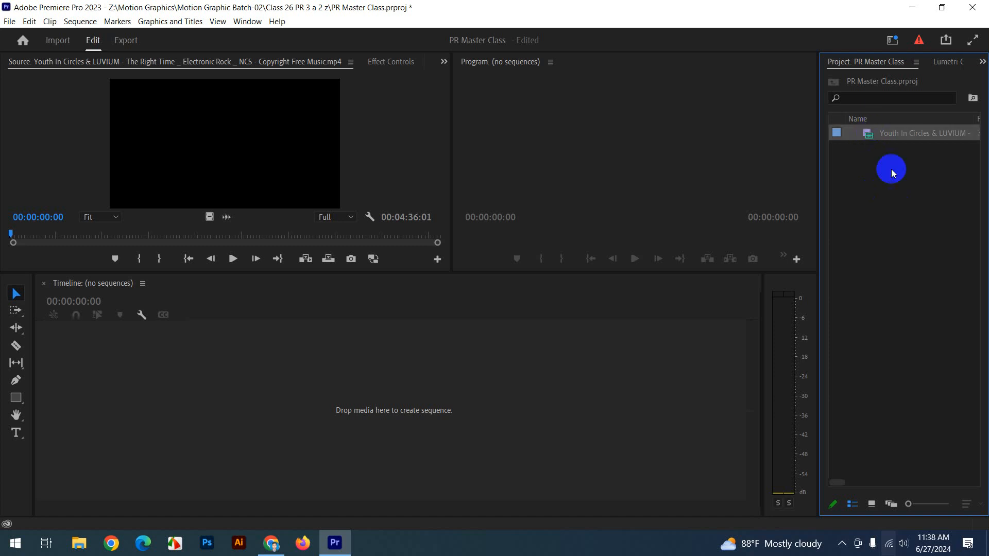
drag(869, 138, 170, 423)
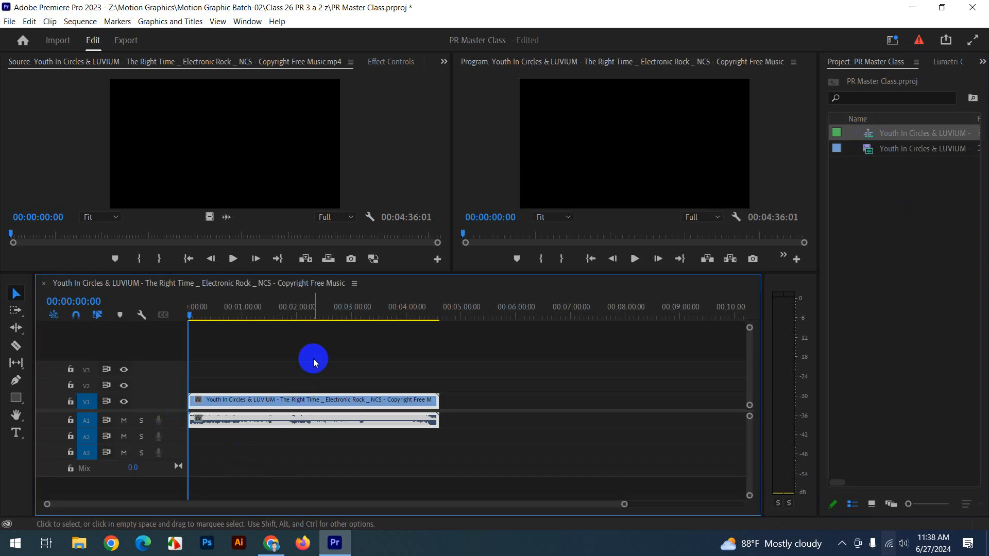
Move the playhead to 00:01:45:27 and open the sequence settings of the new Youth In Circles & LUVIUM sequence.
click(285, 313)
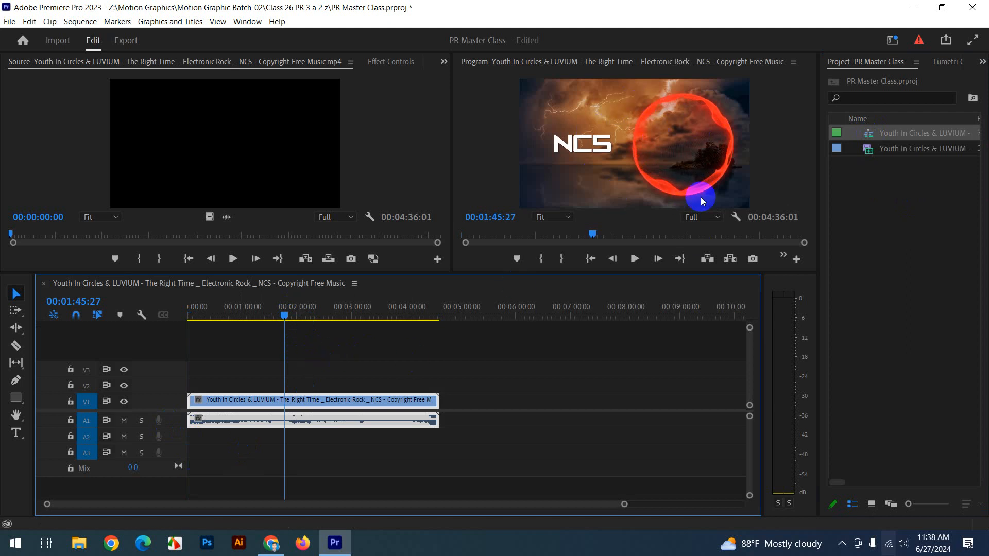
right_click(867, 135)
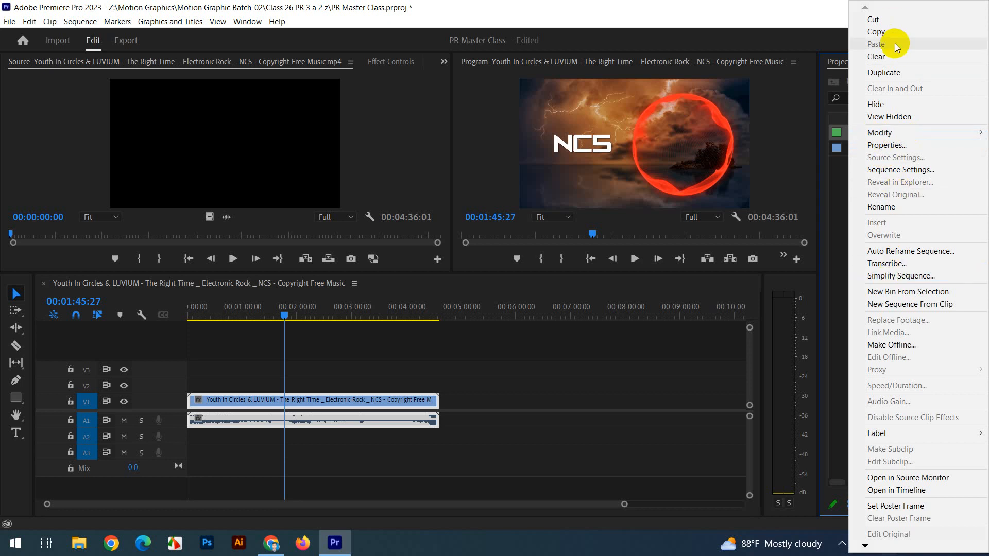
click(903, 170)
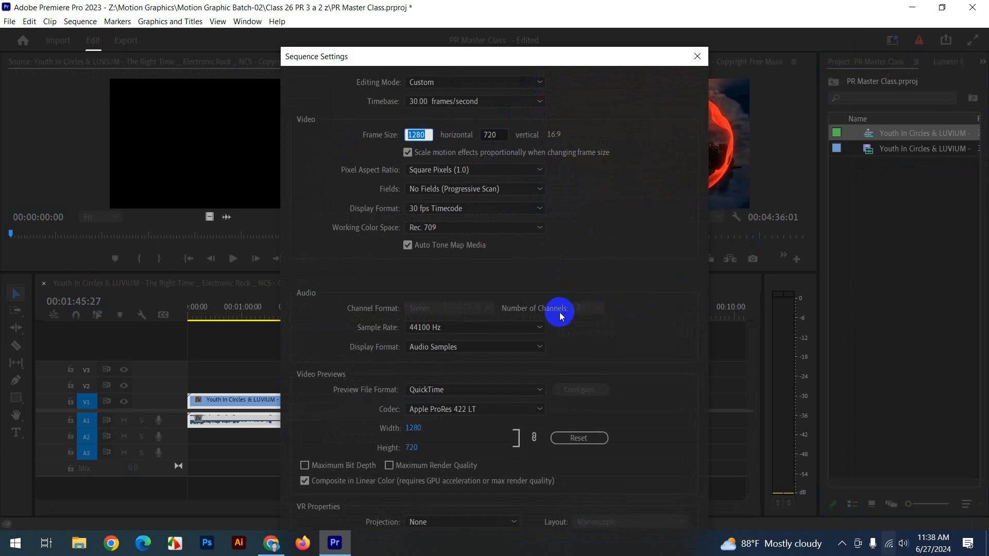
Close the sequence settings without changing them and move the sequence playhead to 00:00:09:24.
click(698, 56)
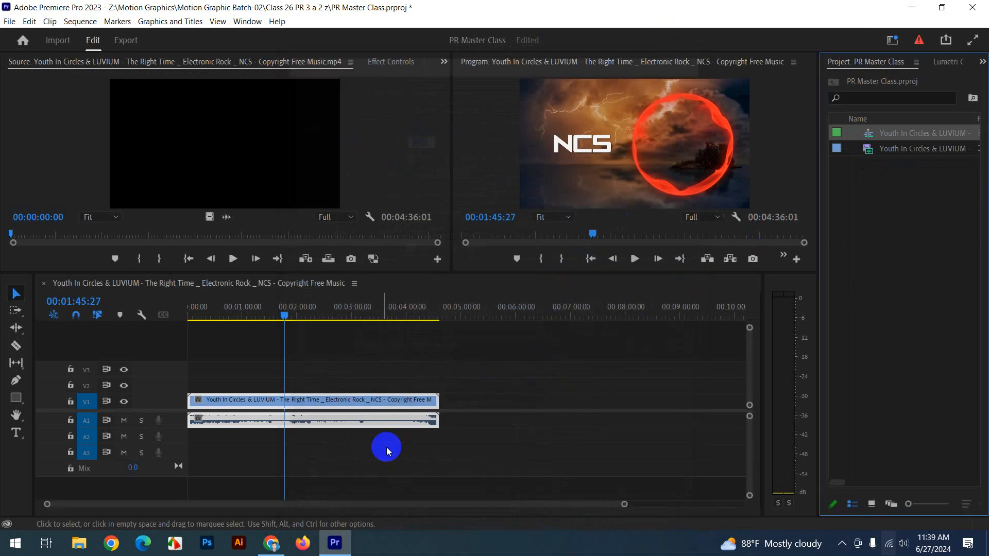
drag(623, 505, 572, 510)
drag(261, 309, 202, 317)
click(635, 259)
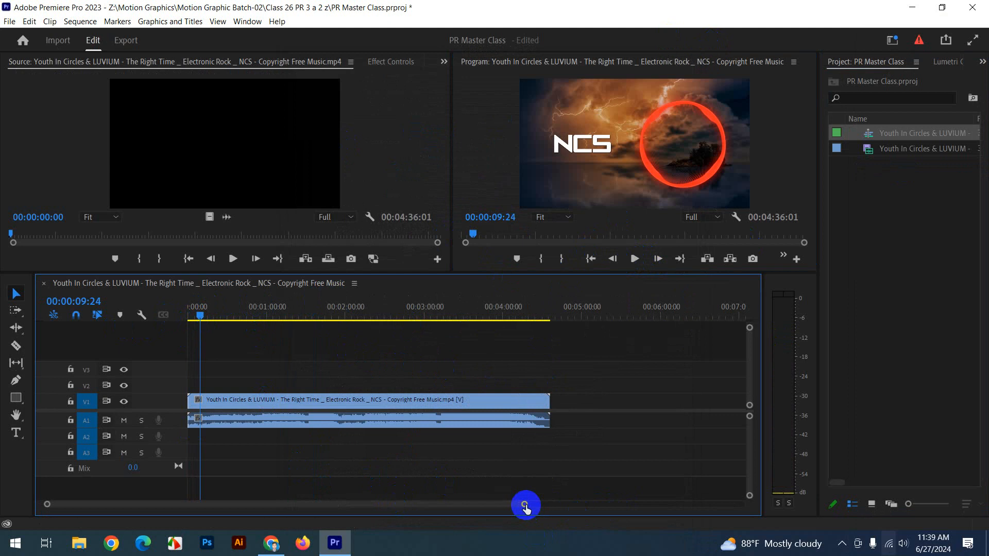
drag(524, 505, 353, 504)
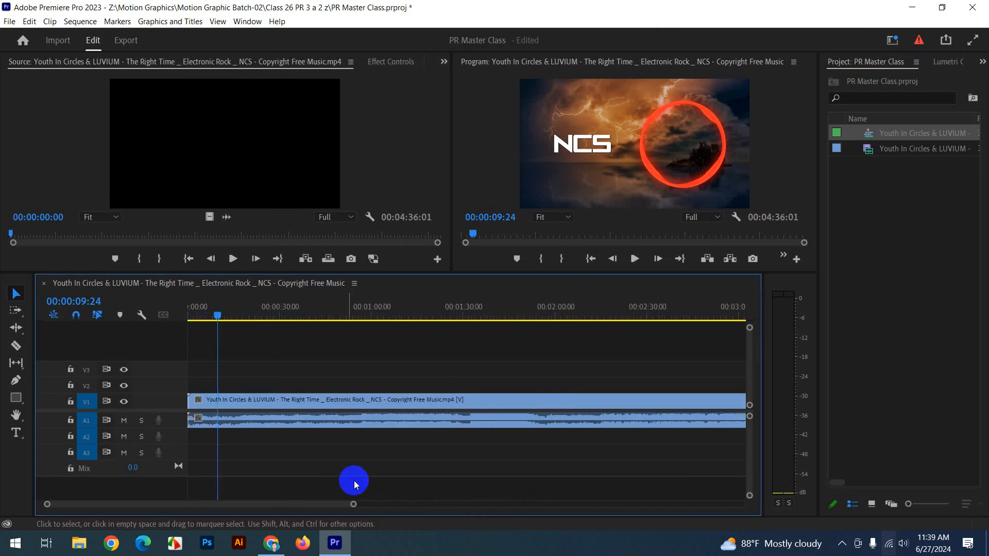
Scrub through the sequence and the source clip, leaving the source at 00:01:46:28 and the sequence at 00:00:13:14.
click(293, 402)
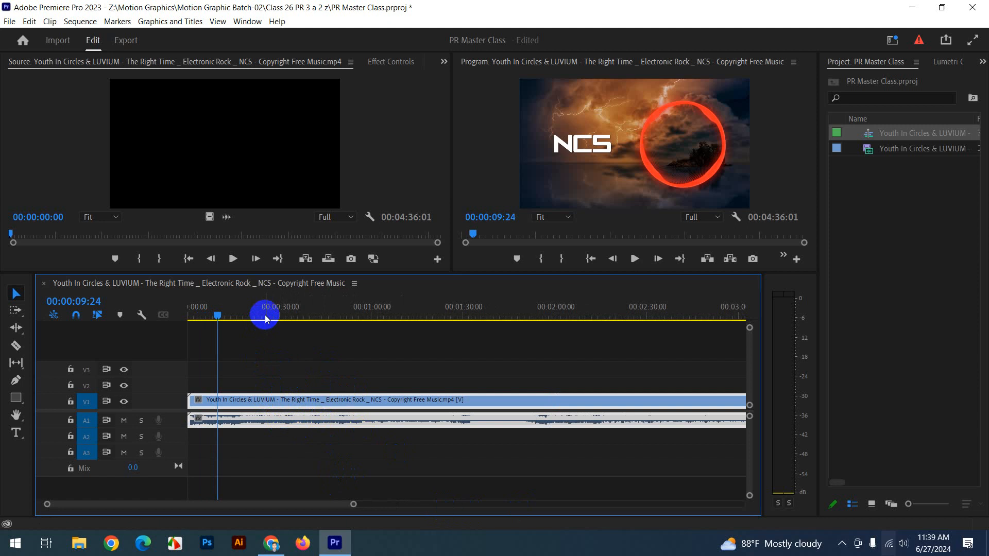
drag(266, 318, 313, 319)
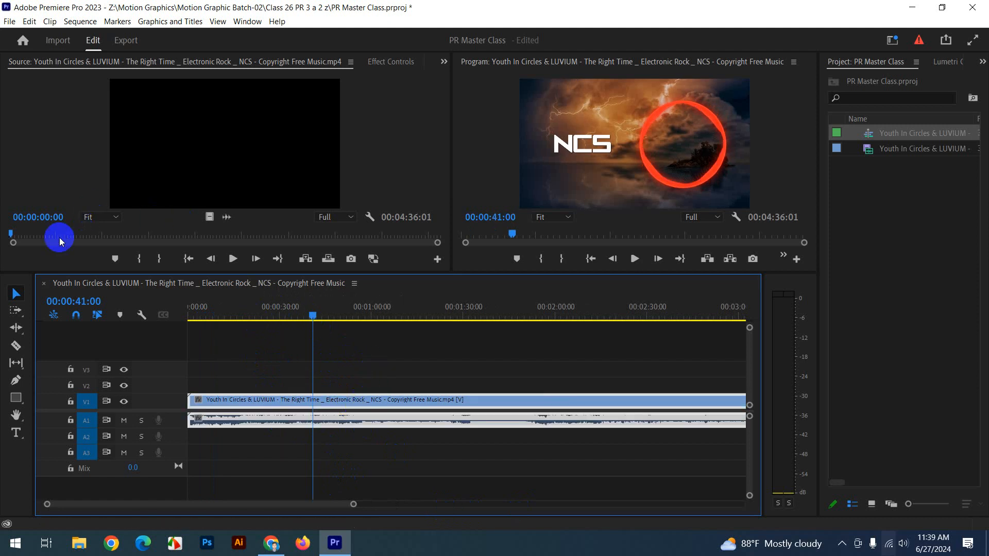
drag(60, 237, 175, 236)
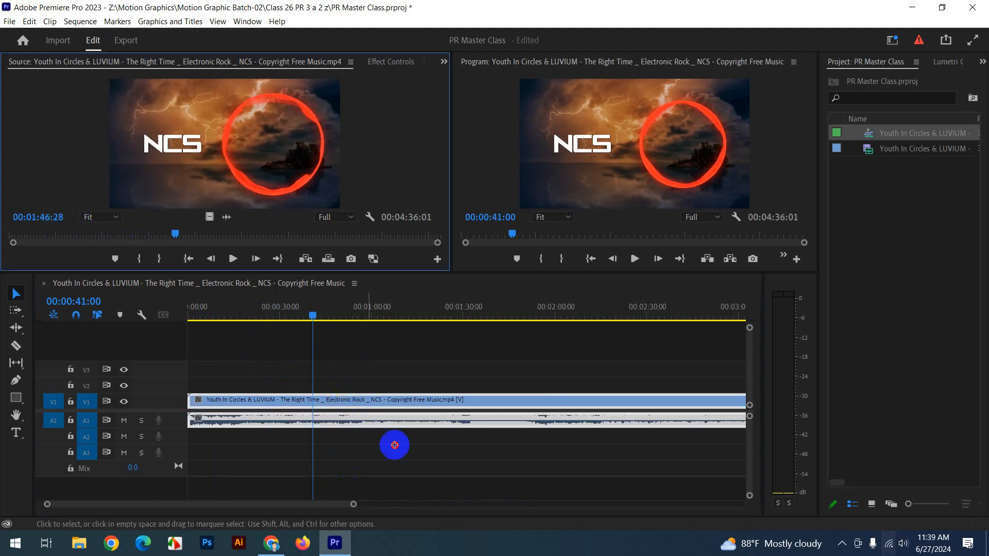
click(395, 445)
click(342, 404)
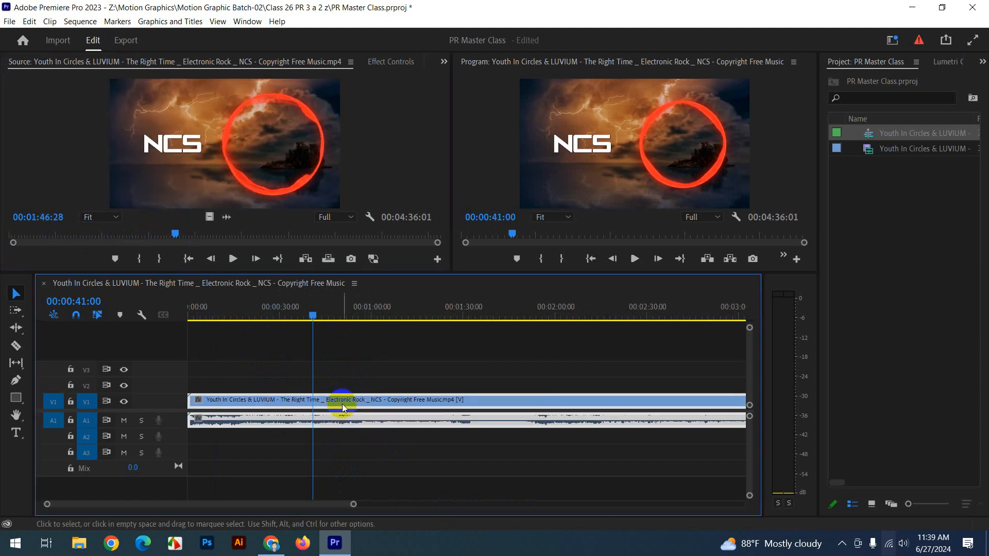
key(m)
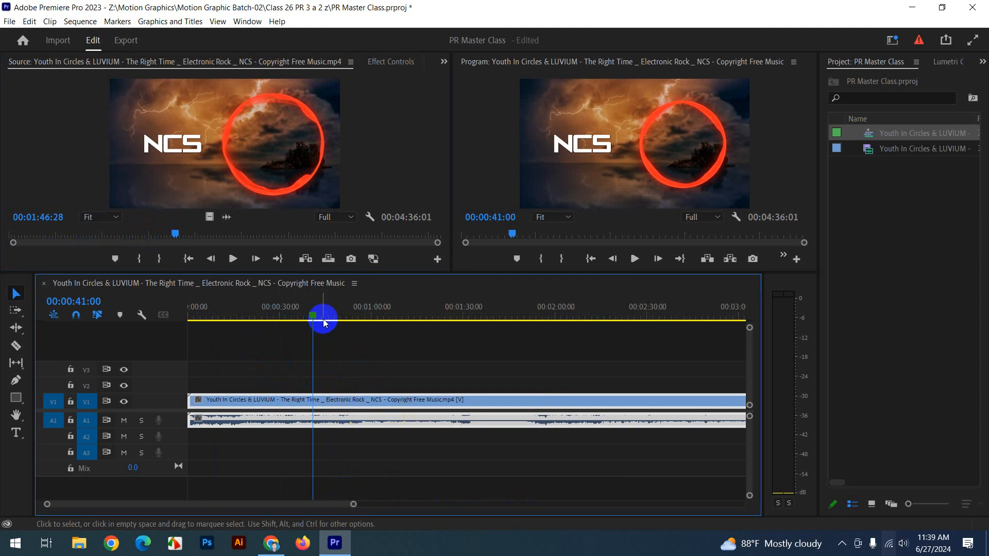
click(186, 319)
click(229, 318)
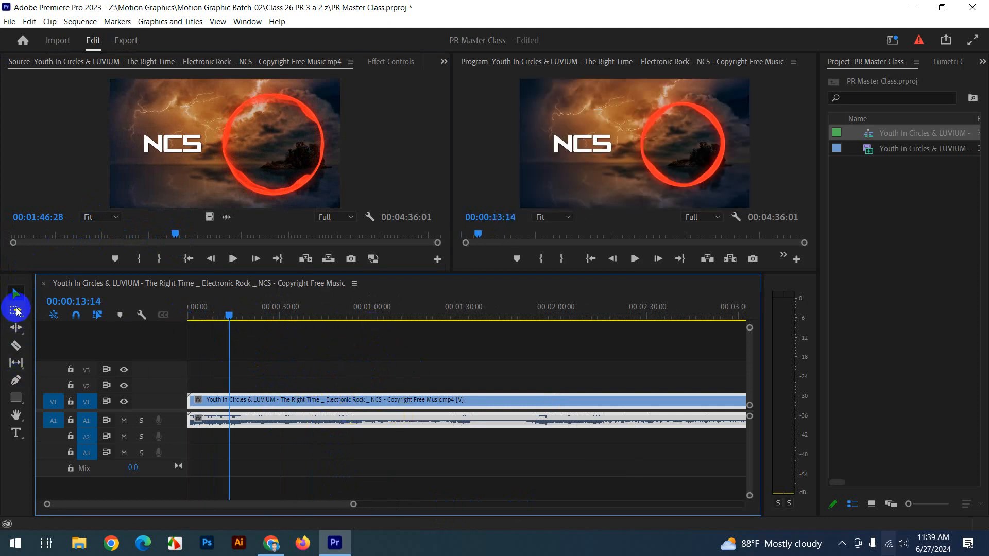
Split the Youth In Circles & LUVIUM clip with the Razor tool at 00:00:10:09 and at 00:00:30:27.
click(17, 346)
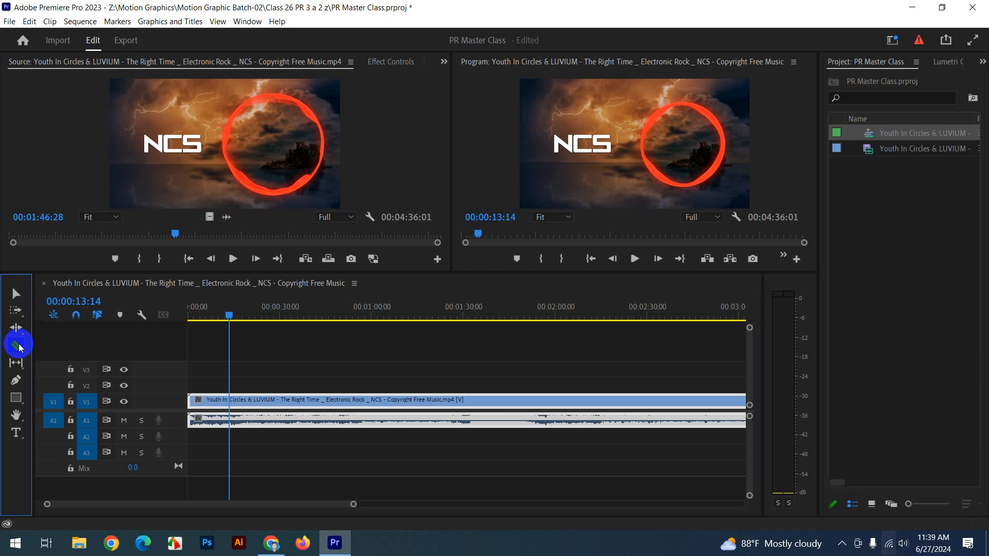
mouse_move(228, 313)
mouse_down()
mouse_move(197, 309)
mouse_move(221, 316)
mouse_up()
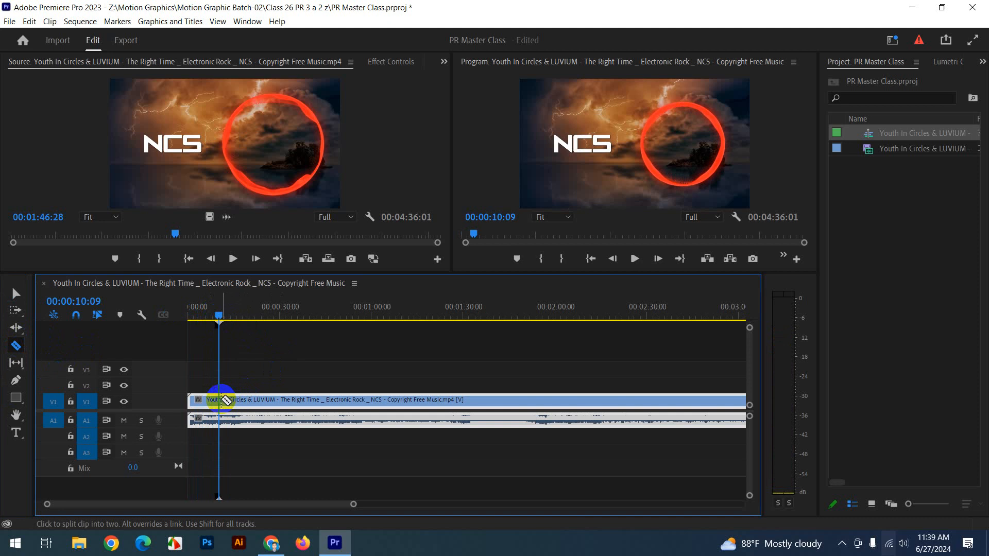
click(222, 399)
drag(221, 319, 281, 322)
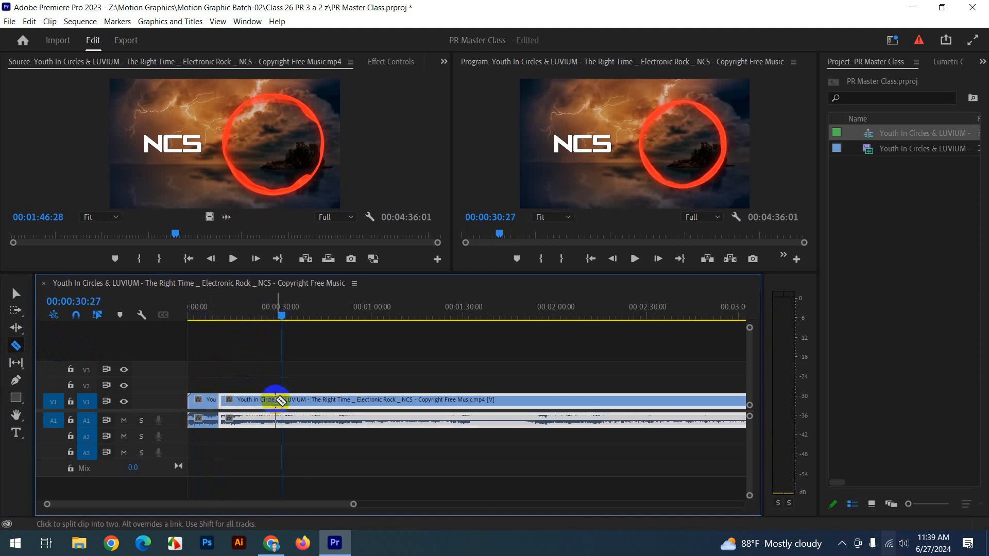
click(282, 400)
Split the rest of the clip at about 00:00:54, 00:01:19, 00:01:55, 00:02:33 and 00:03:12.
click(354, 401)
click(432, 402)
click(538, 401)
click(654, 401)
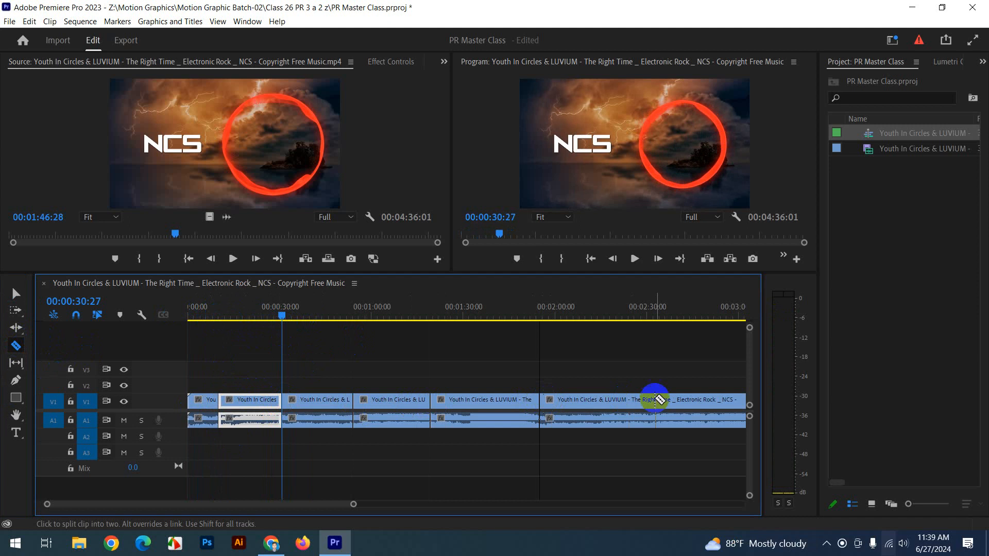
scroll(658, 416, right, 3)
click(638, 401)
scroll(562, 407, left, 3)
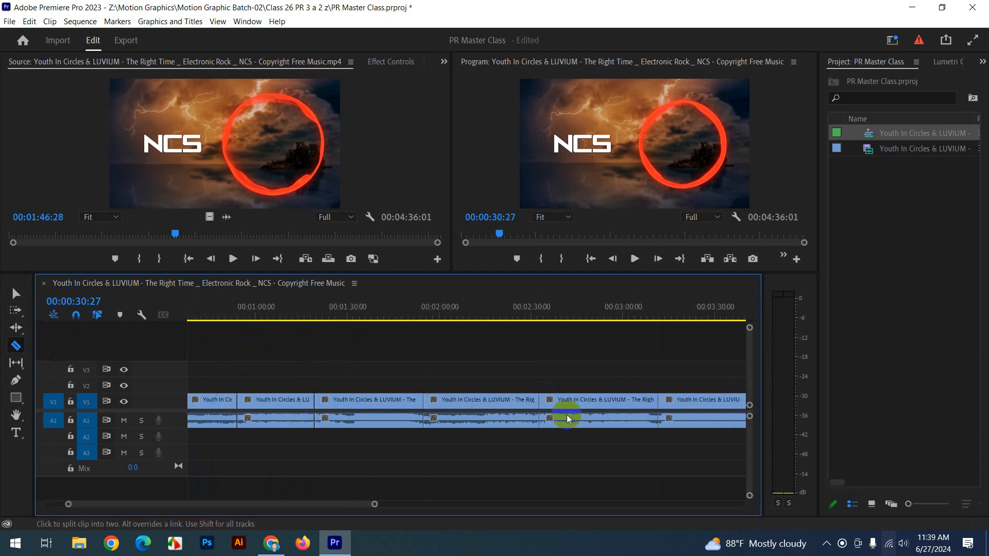
Select different segments with the Selection tool, then delete only the fourth segment, around 00:01:06.
key(v)
click(321, 402)
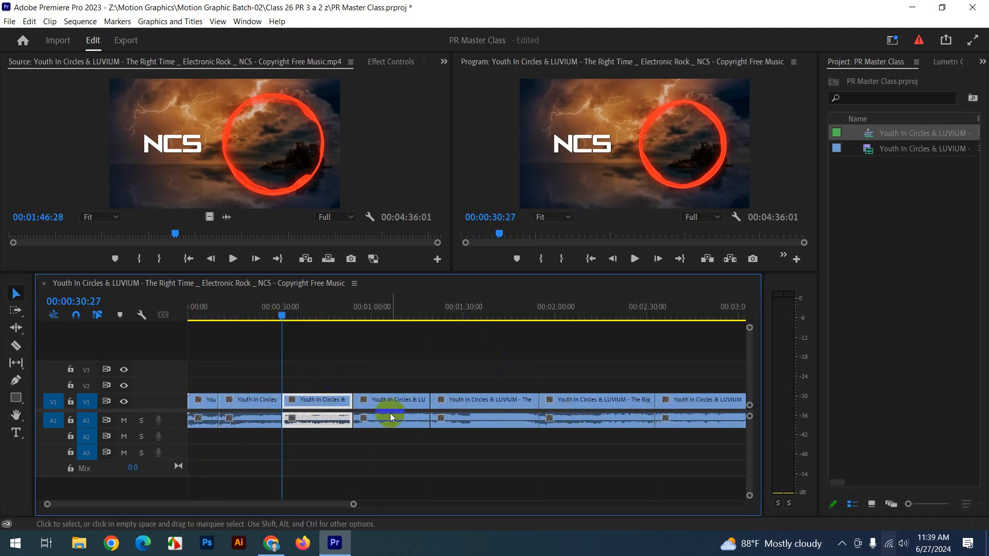
click(391, 413)
click(485, 412)
click(582, 411)
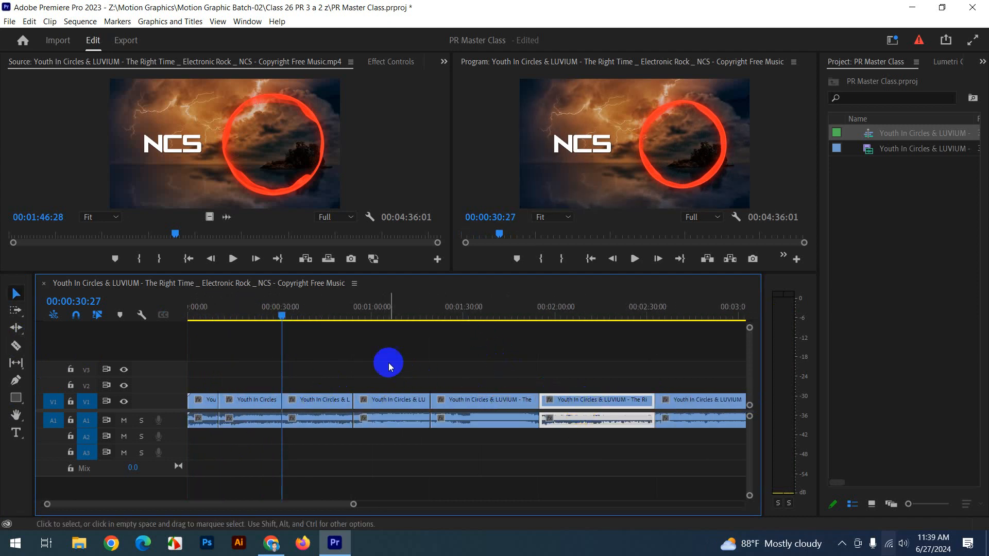
click(393, 401)
click(387, 315)
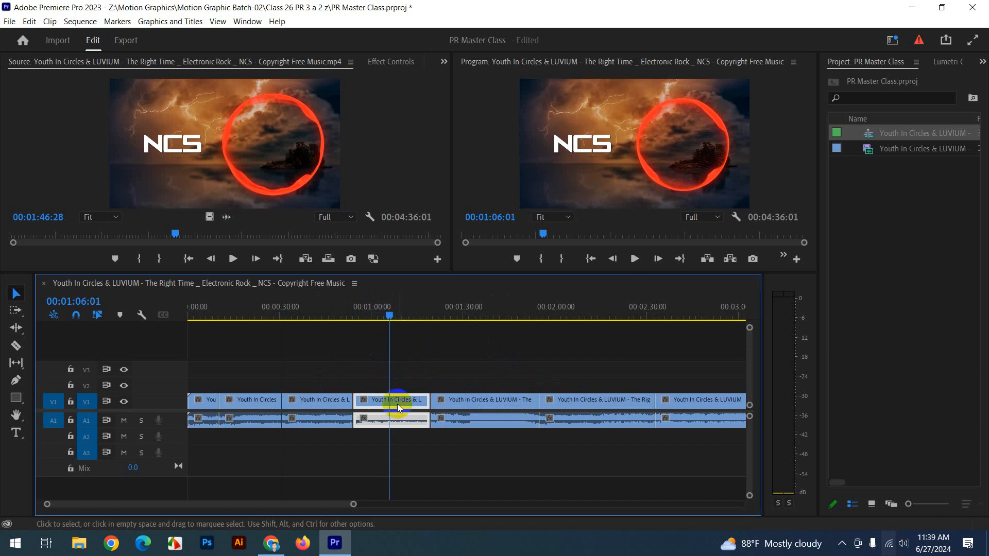
key(Delete)
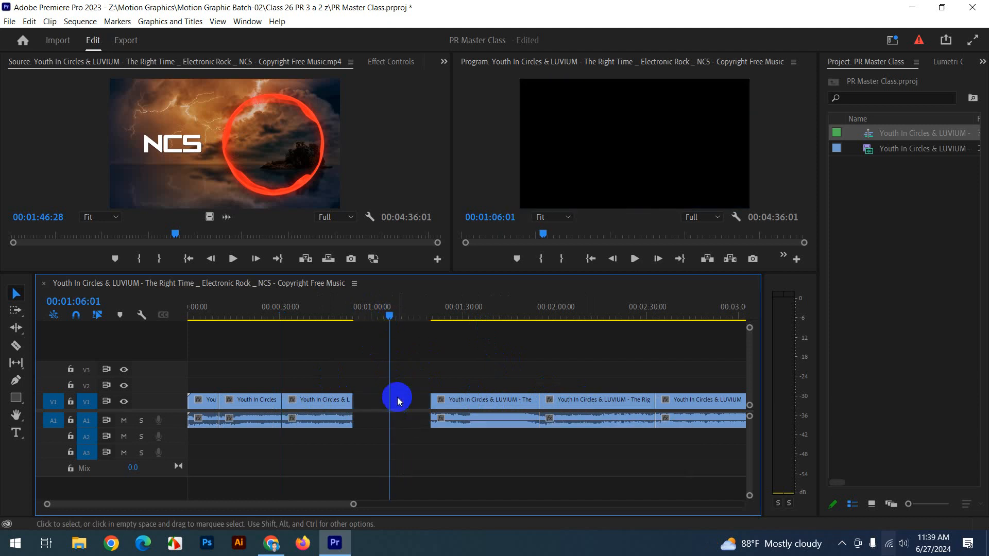
Ripple delete the gap left by the removed segment and play the sequence from about 00:00:45 across the joined cut.
drag(387, 311, 326, 309)
right_click(396, 401)
click(437, 408)
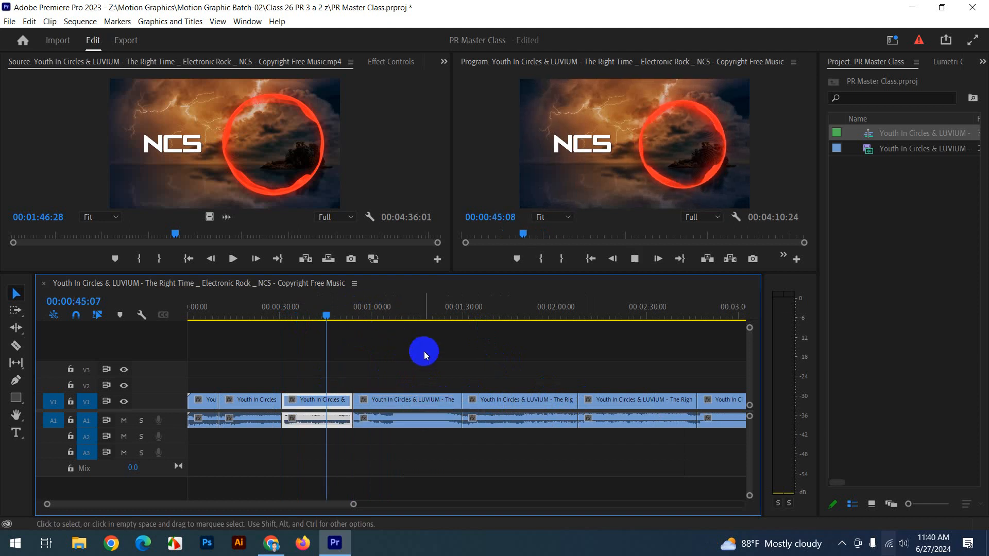
key(space)
click(343, 315)
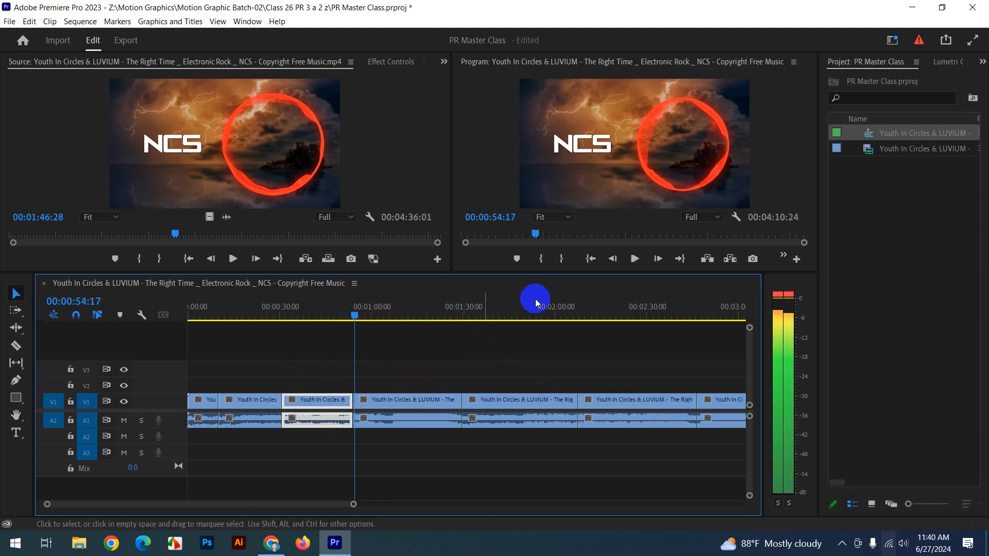
key(space)
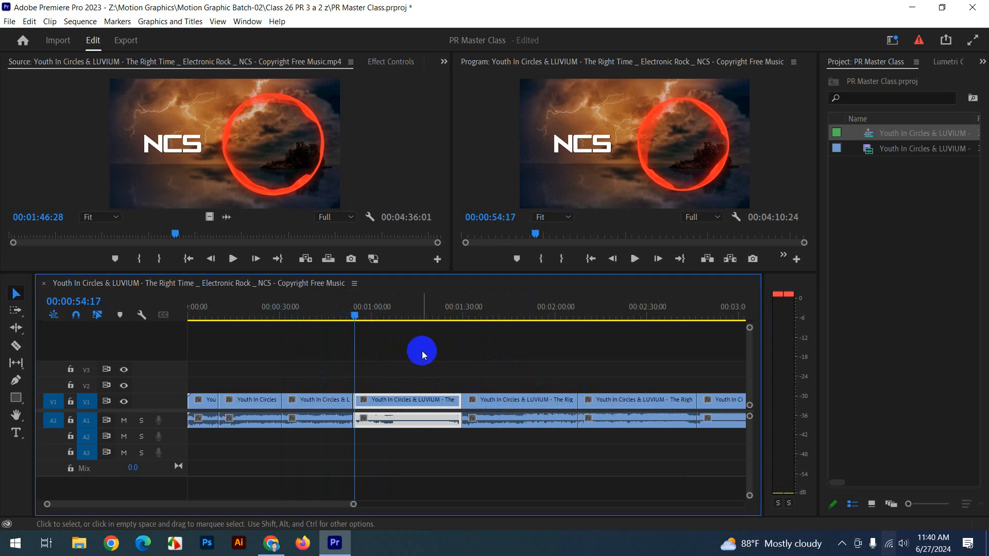
click(462, 346)
Import the Green Screen Car Burning Pack 2023 video from the Downloads folder into the project.
drag(352, 505, 424, 500)
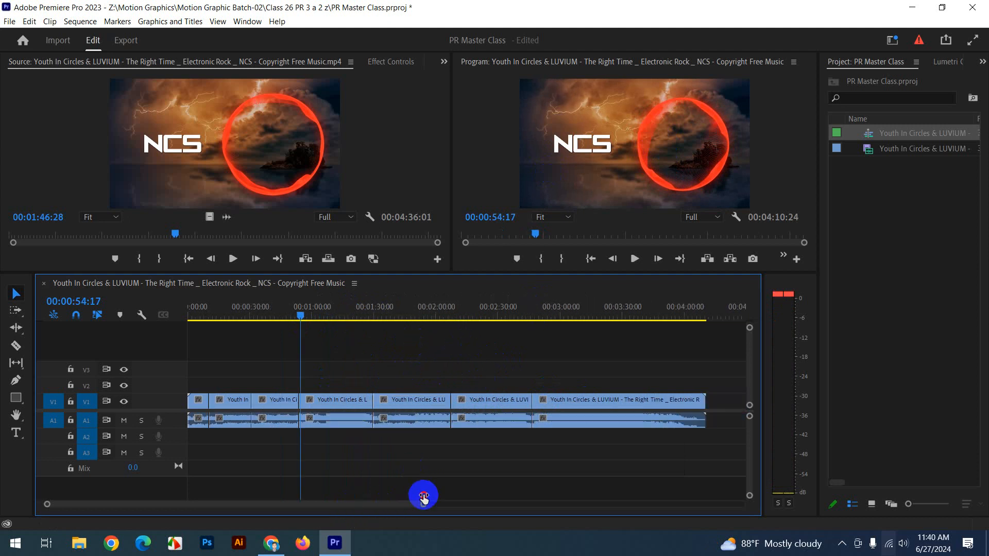
double_click(883, 201)
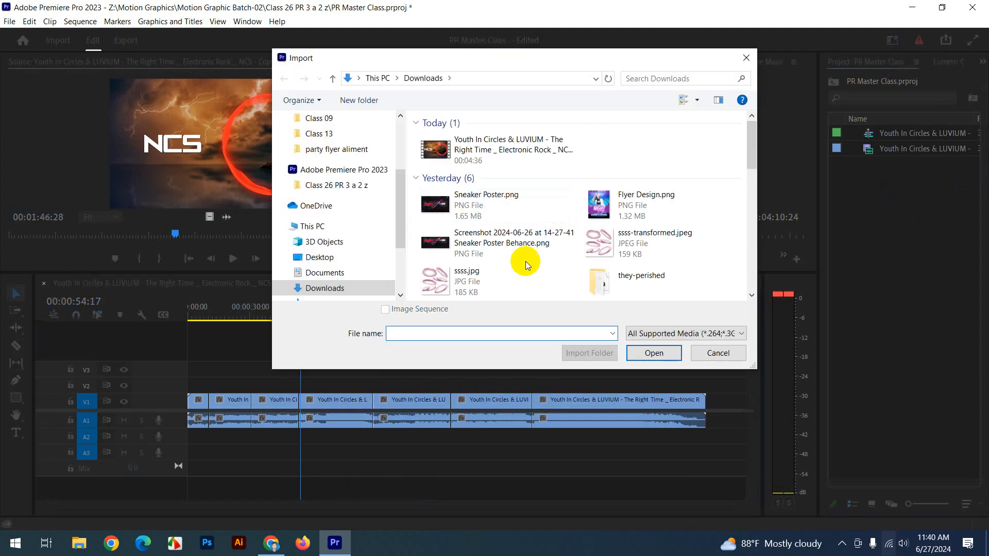
drag(753, 146, 753, 216)
click(619, 200)
click(654, 354)
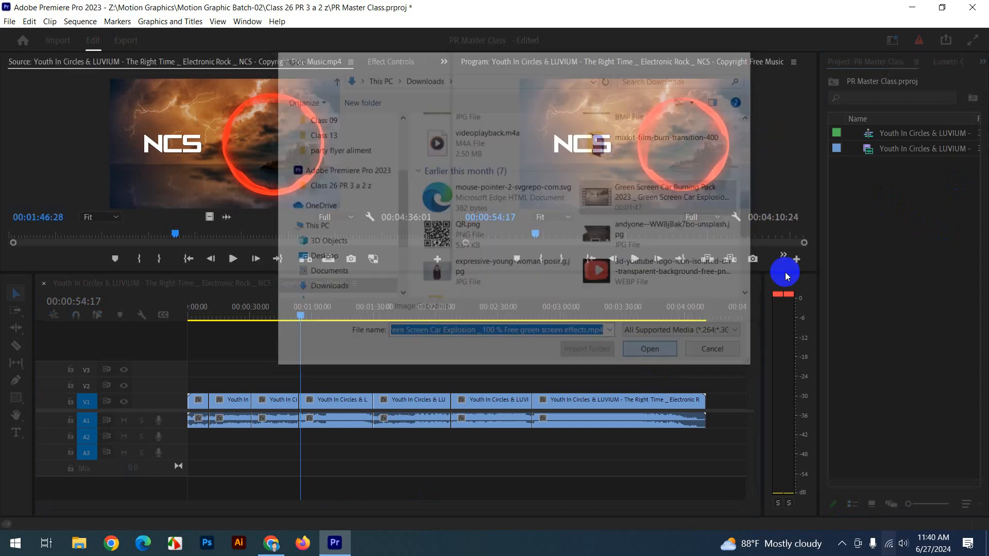
Open the green screen car clip in the Source monitor, preview it at 00:00:14:02 and return to its start.
double_click(869, 138)
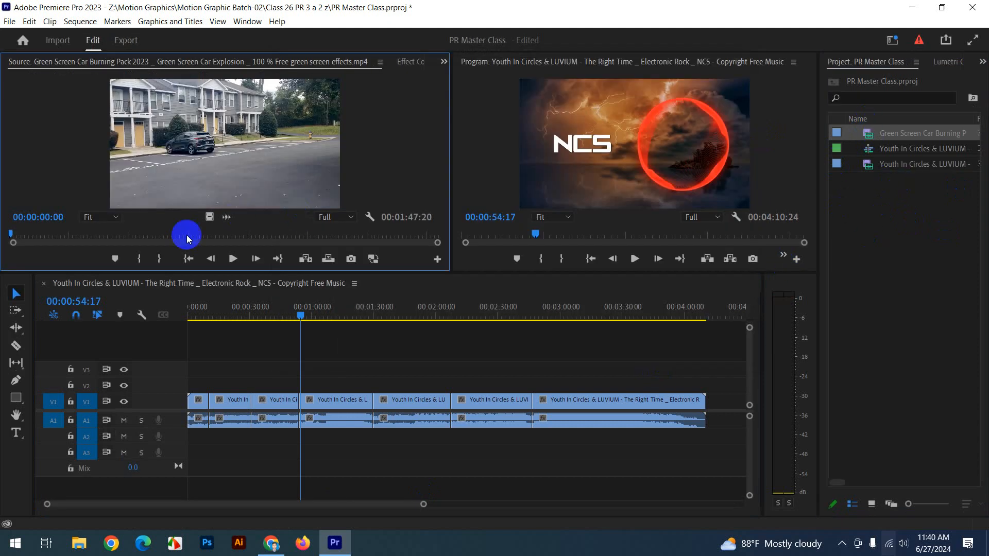
click(66, 233)
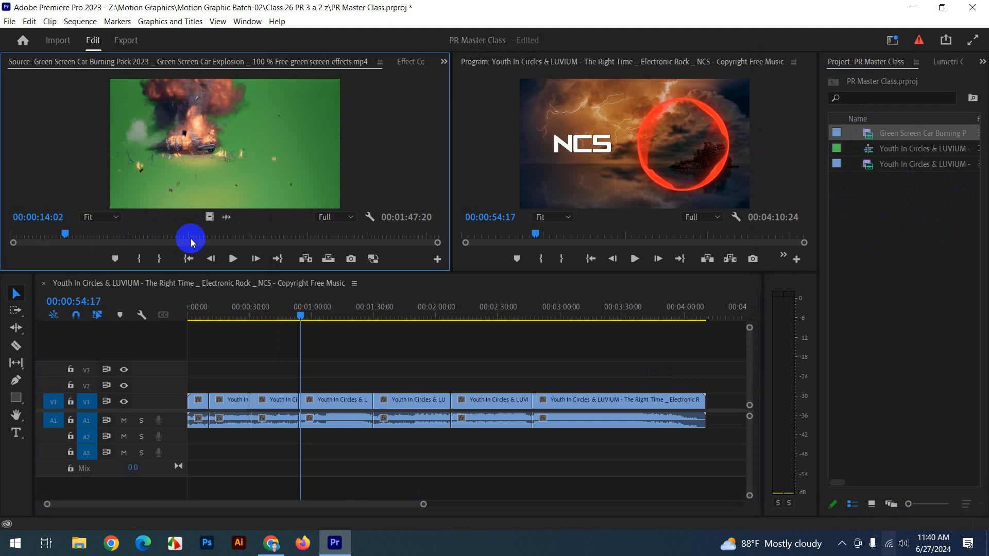
click(10, 234)
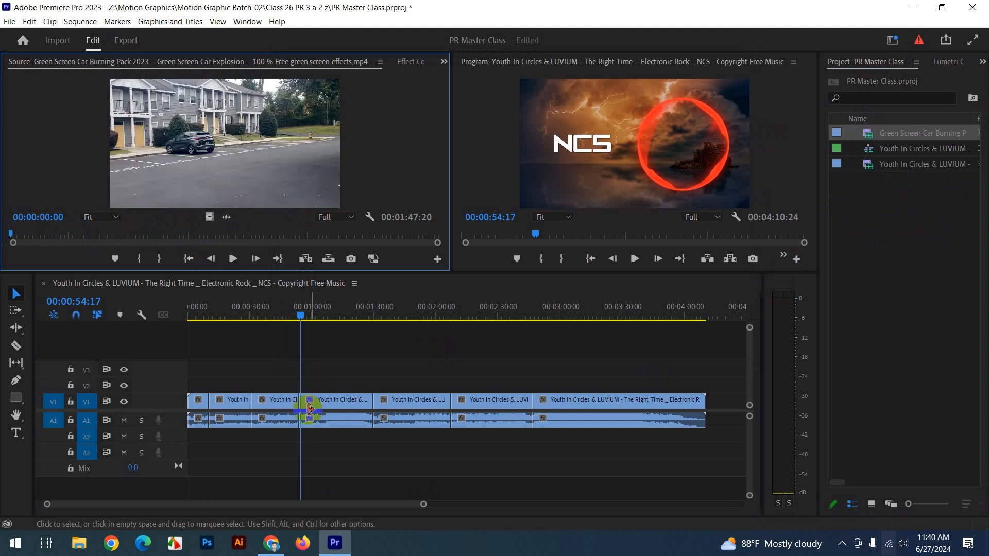
Delete the last three Youth In Circles & LUVIUM segments from the timeline together.
drag(355, 359, 641, 431)
drag(434, 371, 701, 467)
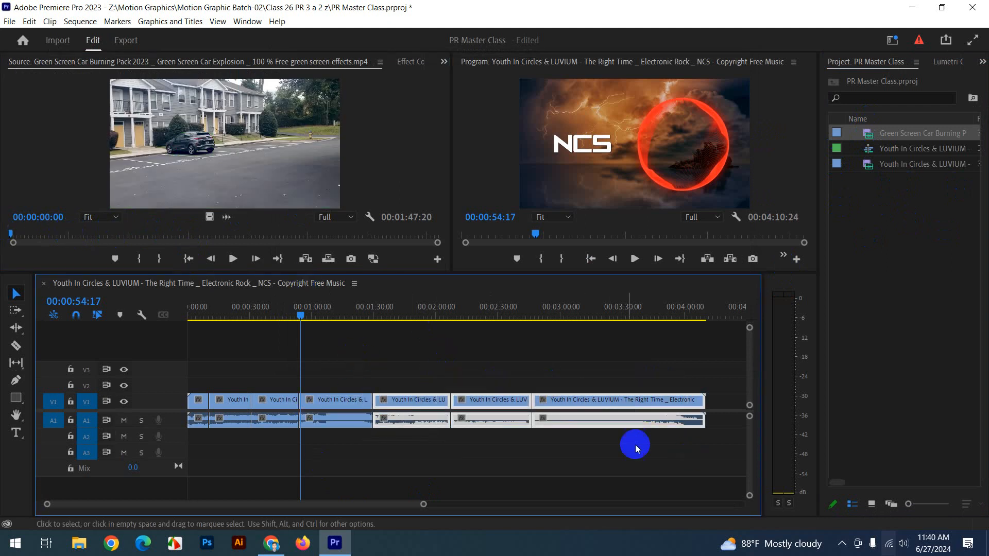
key(Delete)
Place the green screen car clip on V1 directly after the last remaining segment and check it at 00:02:10:22.
click(28, 234)
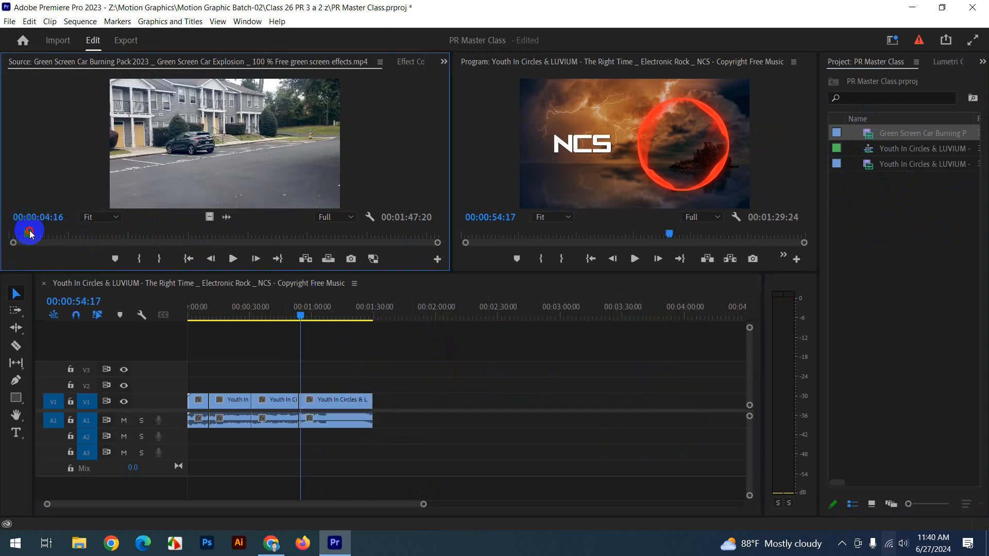
drag(866, 139, 380, 410)
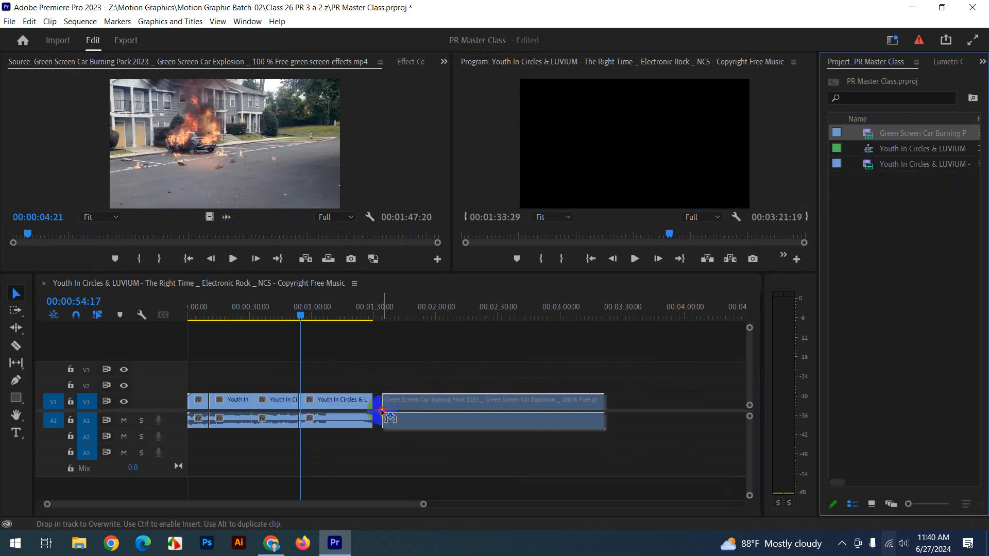
click(468, 311)
click(453, 398)
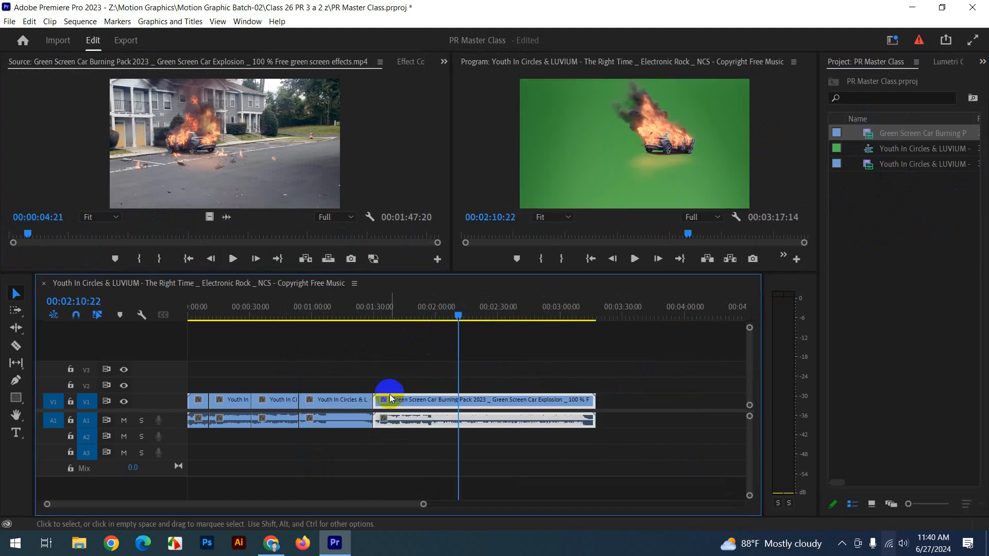
Split the green screen car clip at 00:01:42:12 and move its second part to start at about 00:02:47.
mouse_move(415, 315)
mouse_down()
mouse_move(375, 315)
mouse_move(400, 324)
mouse_up()
key(c)
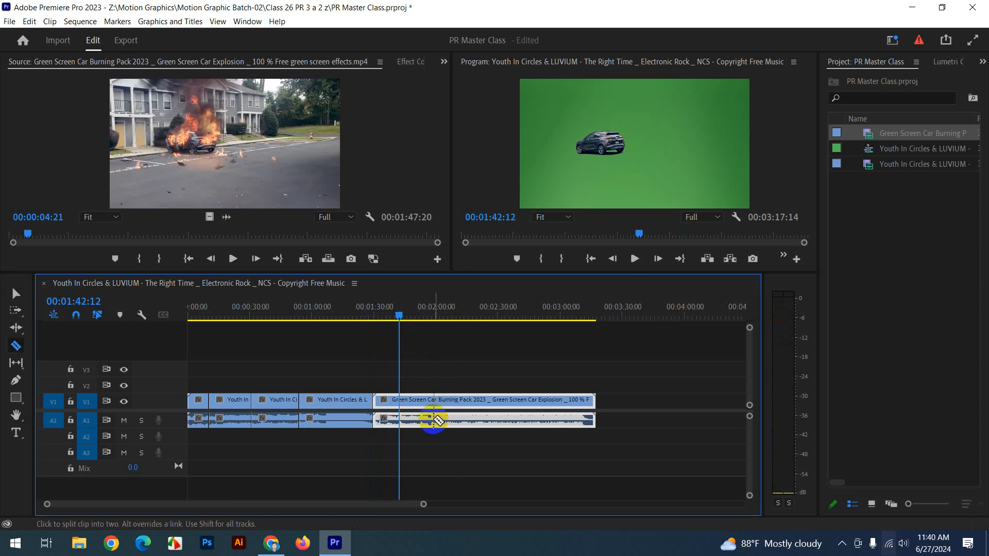
click(400, 420)
key(v)
drag(467, 401, 607, 403)
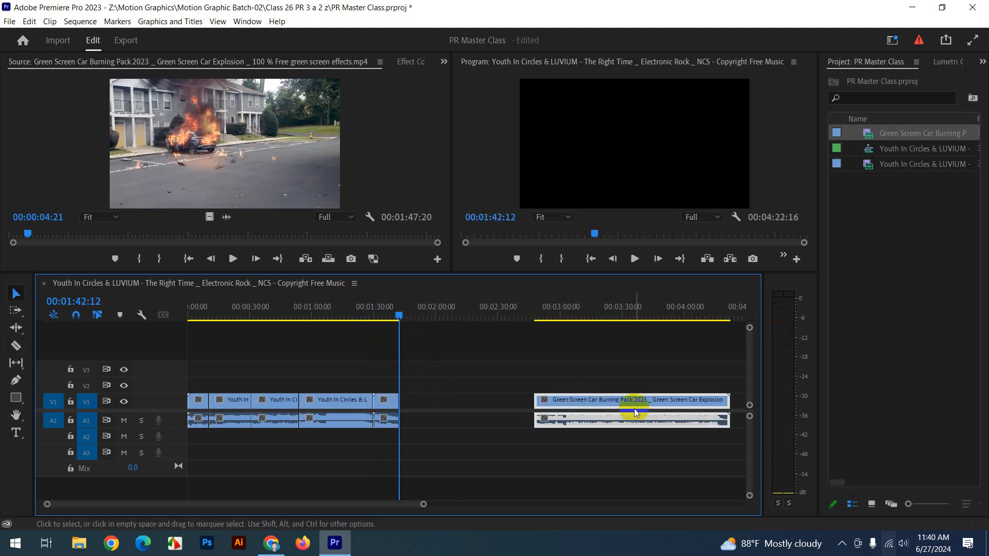
Split the moved green screen part with the Razor tool at about 00:03:13 and 00:03:39.
key(c)
click(588, 402)
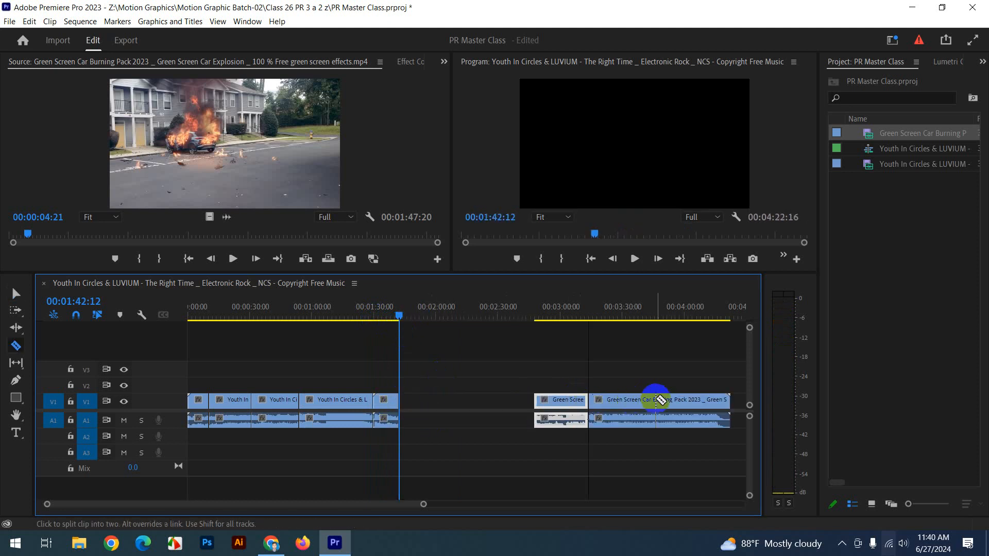
click(640, 404)
Rearrange the V1 pieces without gaps, with green screen pieces before and after the longest Youth In Circles piece, and delete the last two green screen pieces.
key(v)
mouse_move(349, 406)
mouse_down()
mouse_move(438, 406)
mouse_move(363, 405)
mouse_up()
drag(230, 406, 515, 397)
click(373, 312)
drag(567, 404, 436, 407)
drag(519, 407, 482, 406)
drag(542, 376, 263, 441)
drag(267, 404, 223, 401)
drag(596, 369, 693, 455)
key(Delete)
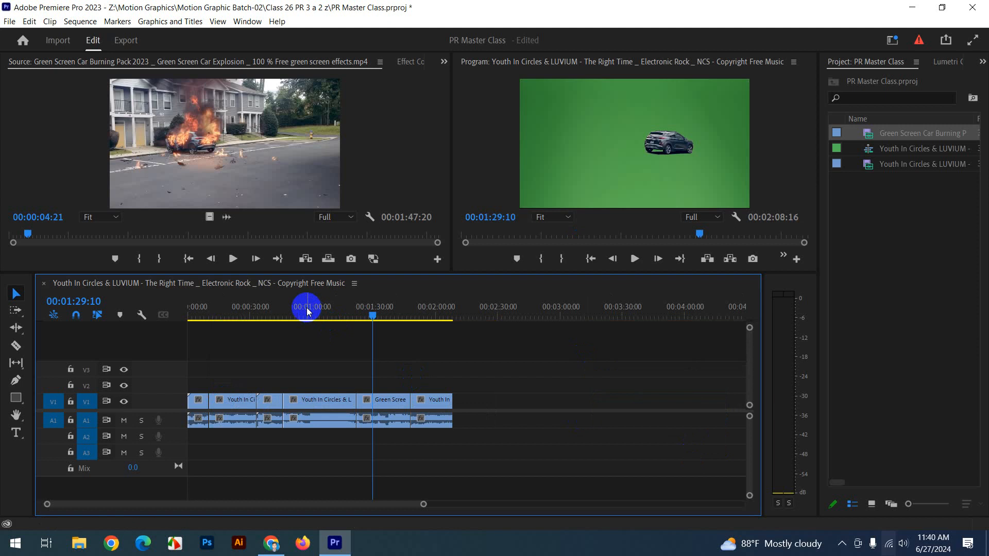
Play the sequence across the cuts before and after the first green screen piece on V1.
click(252, 308)
key(space)
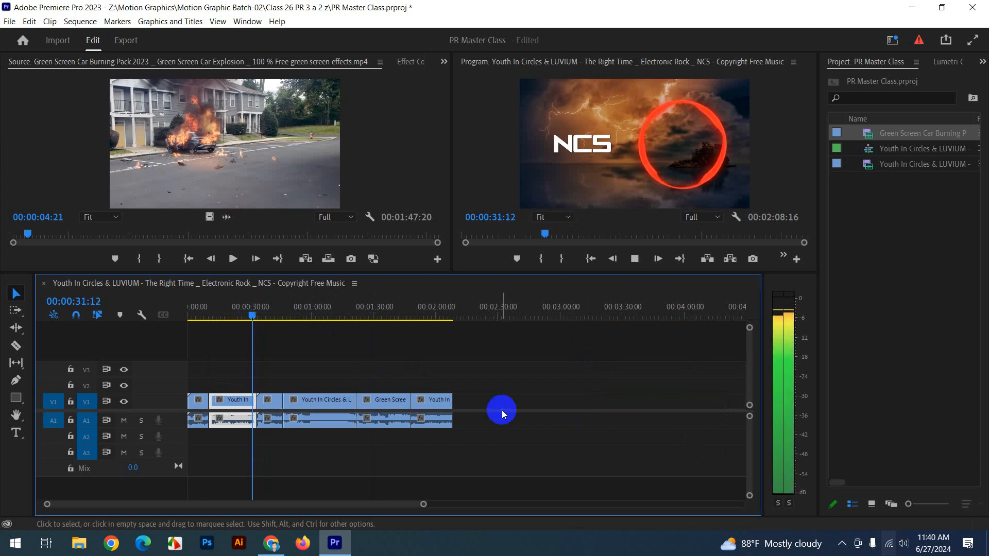
click(553, 428)
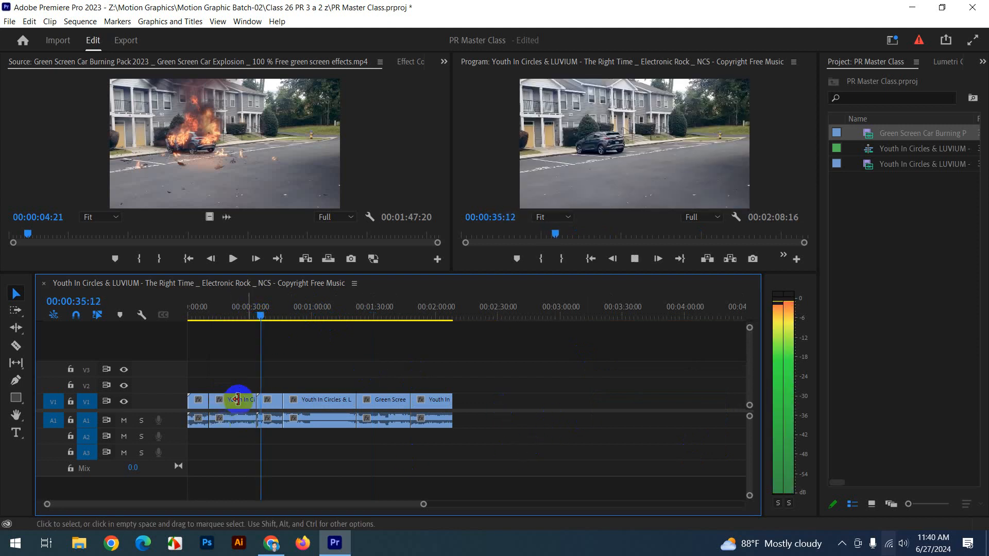
drag(261, 308, 279, 322)
key(space)
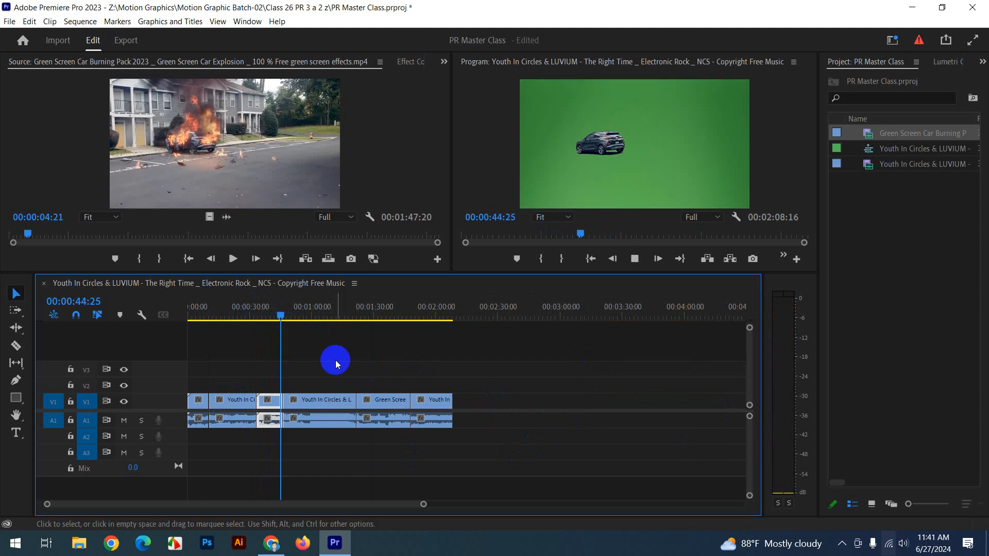
key(space)
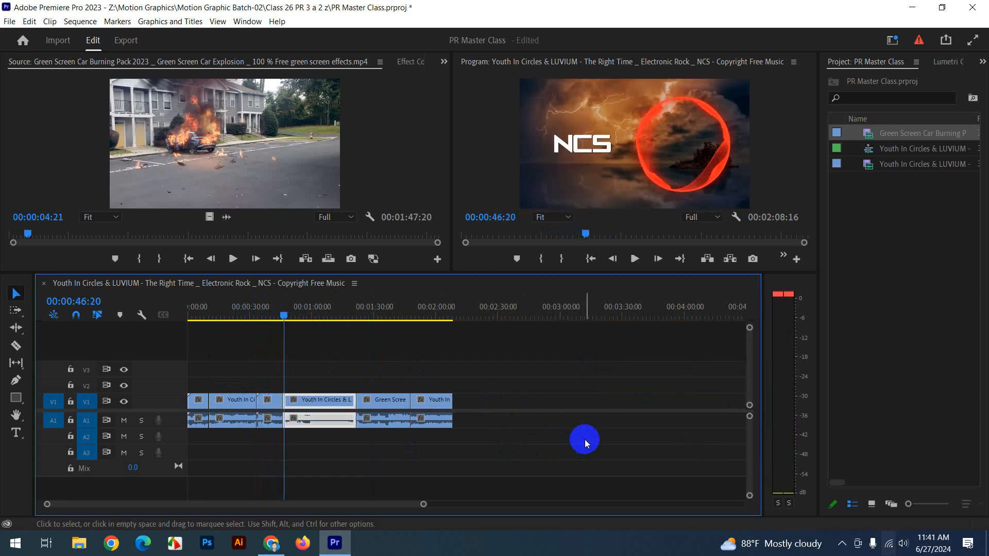
click(508, 453)
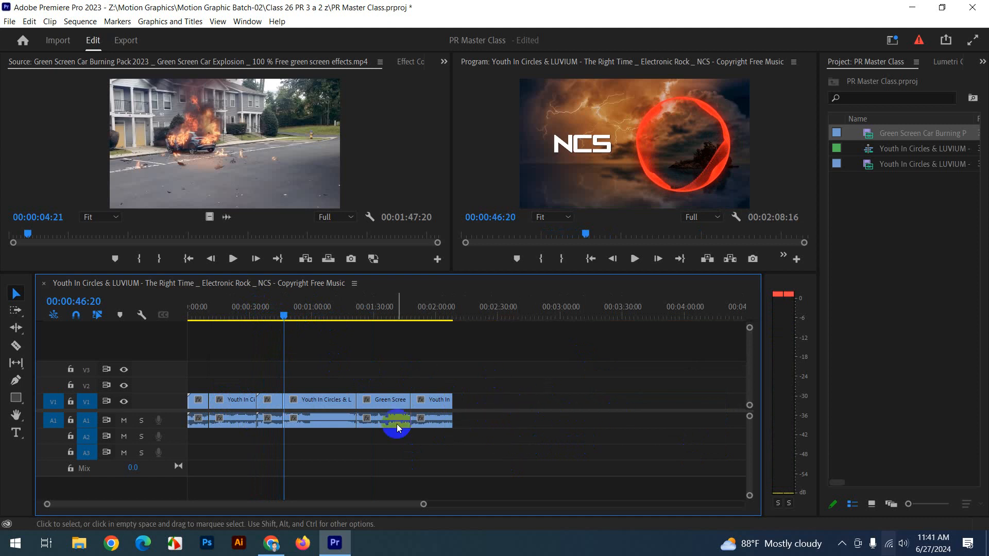
Examine the hard cut at about 00:00:46 between the first green screen piece and the longest Youth In Circles piece.
drag(421, 505, 335, 507)
drag(467, 315, 461, 315)
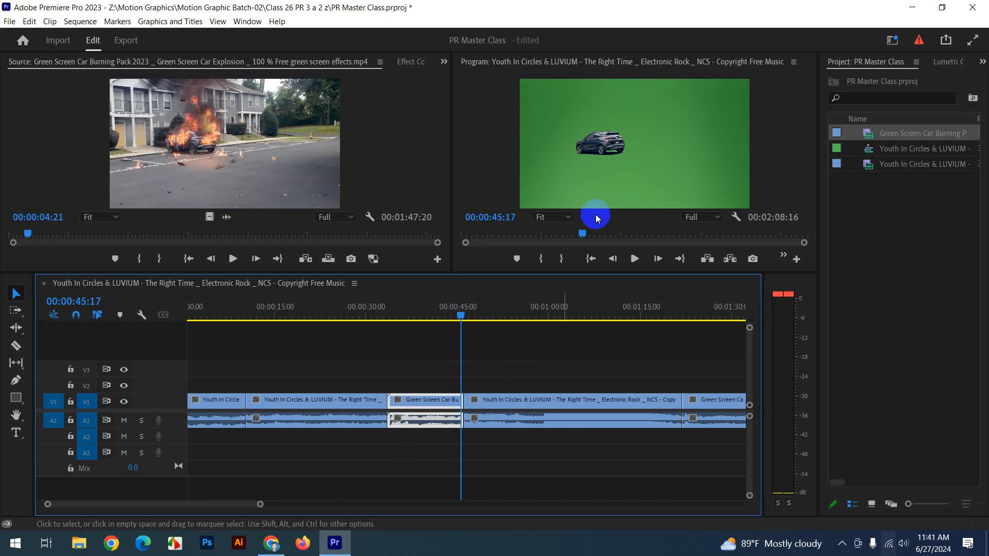
key(space)
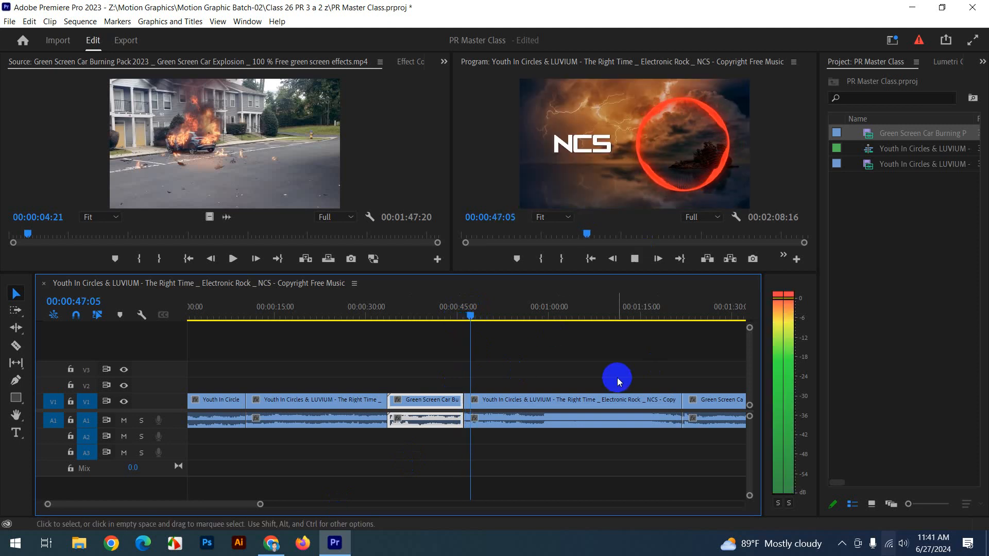
key(space)
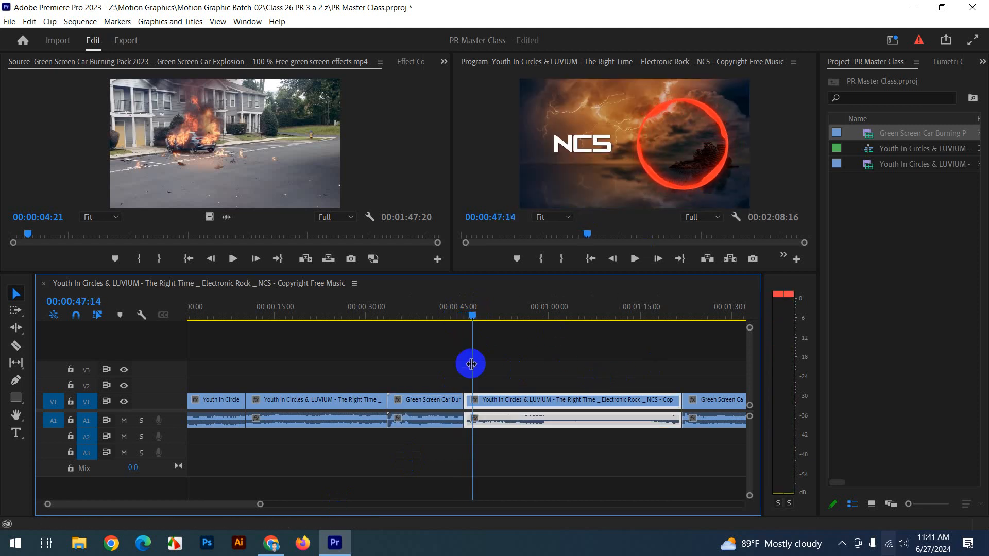
drag(471, 315, 453, 315)
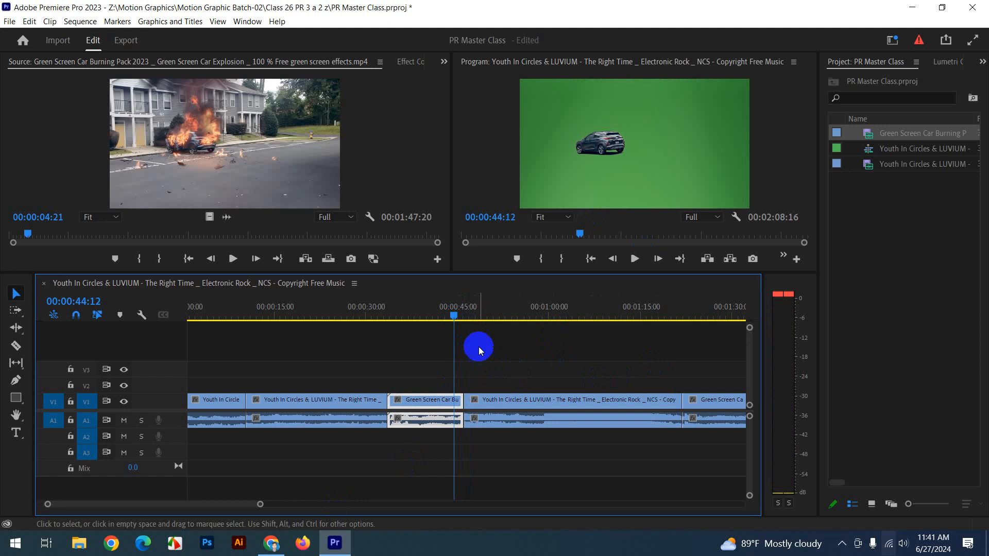
key(m)
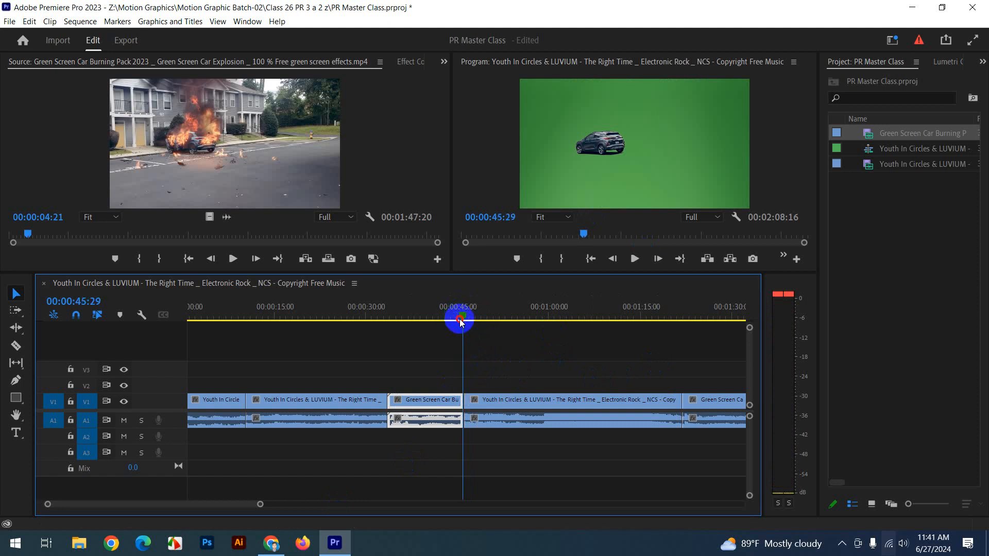
drag(460, 322, 466, 319)
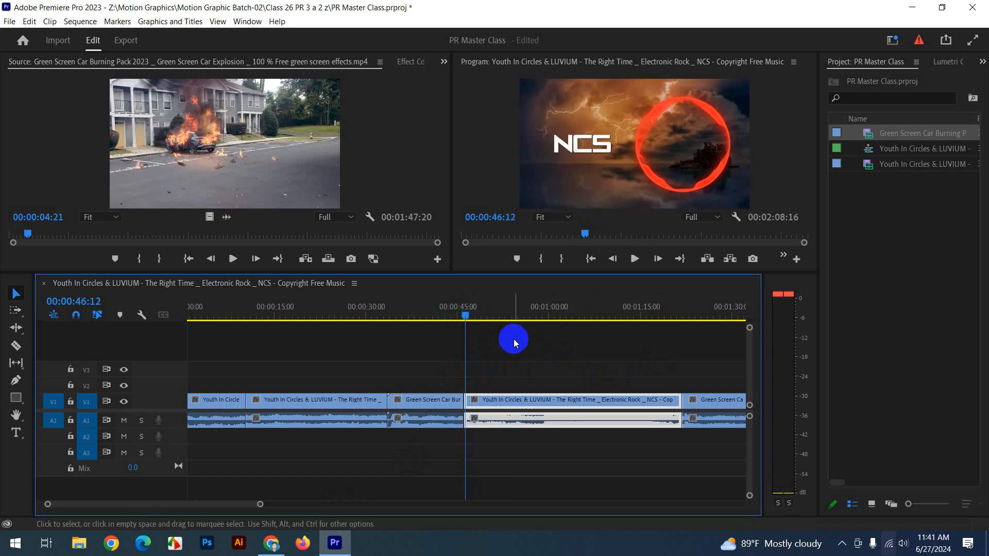
drag(462, 308, 448, 315)
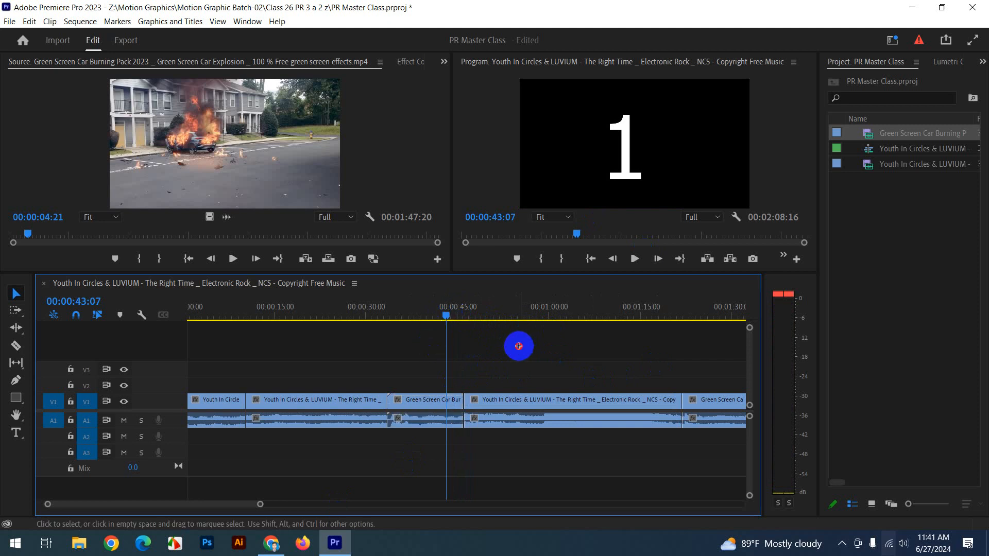
drag(449, 317, 464, 330)
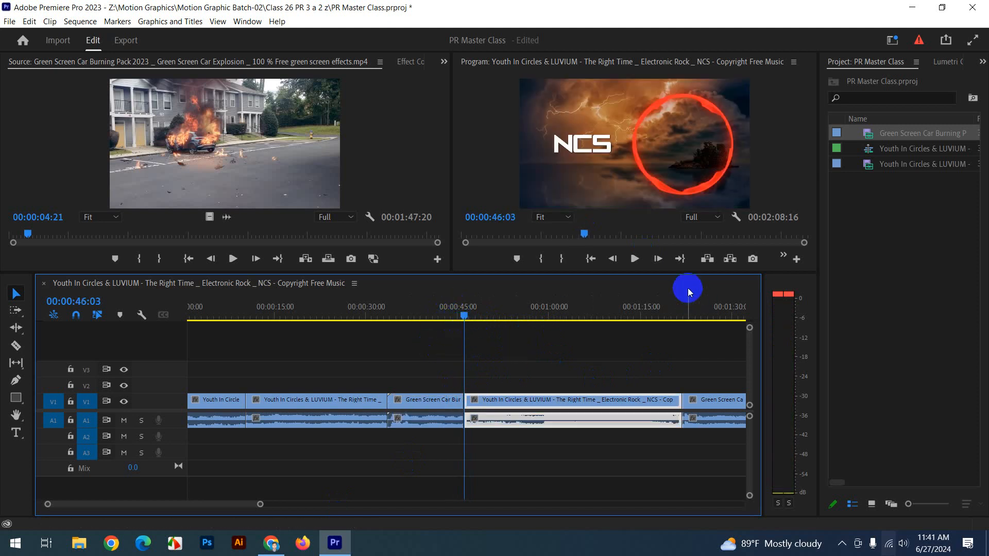
Apply the Dip to Black video transition between the first green screen piece and the longest Youth In Circles piece, and preview it.
click(983, 62)
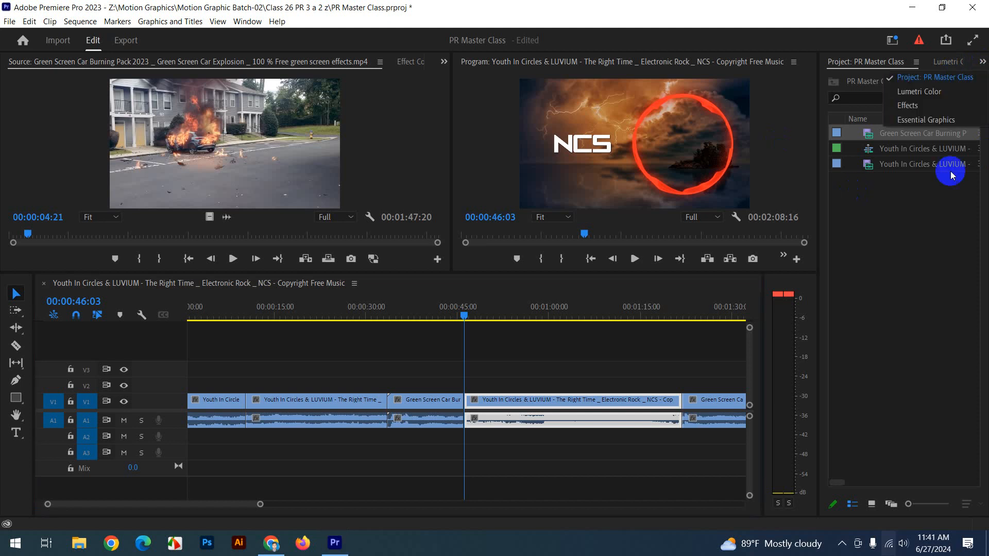
click(907, 107)
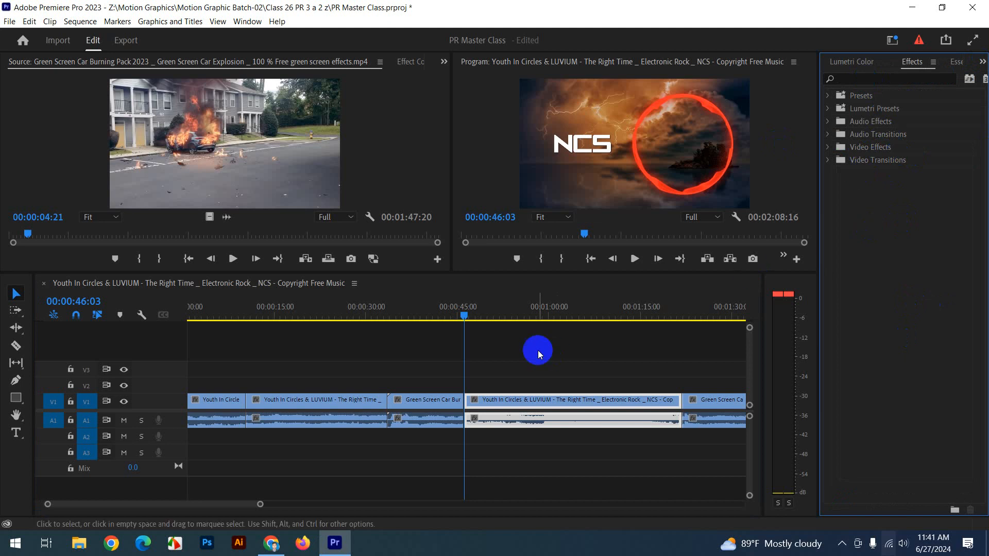
click(827, 161)
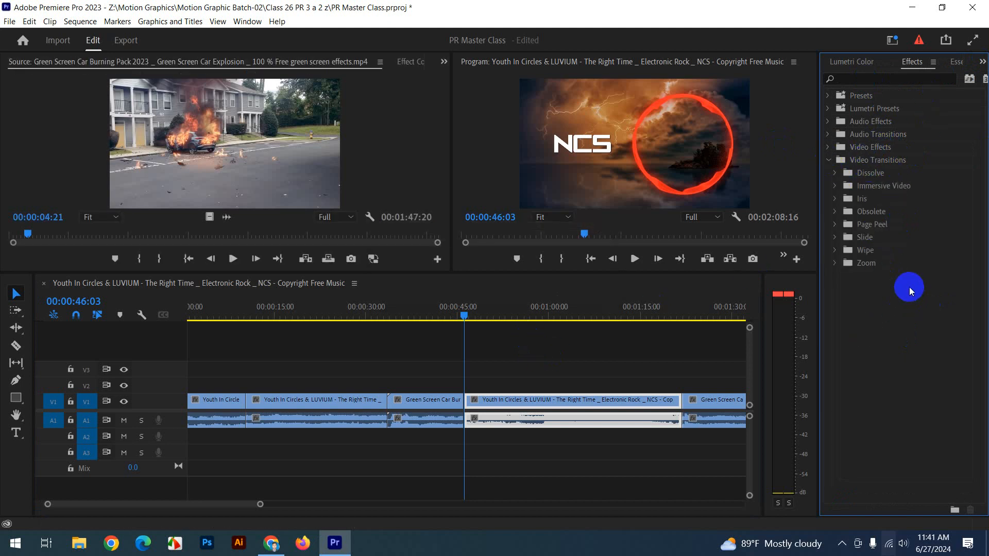
click(456, 321)
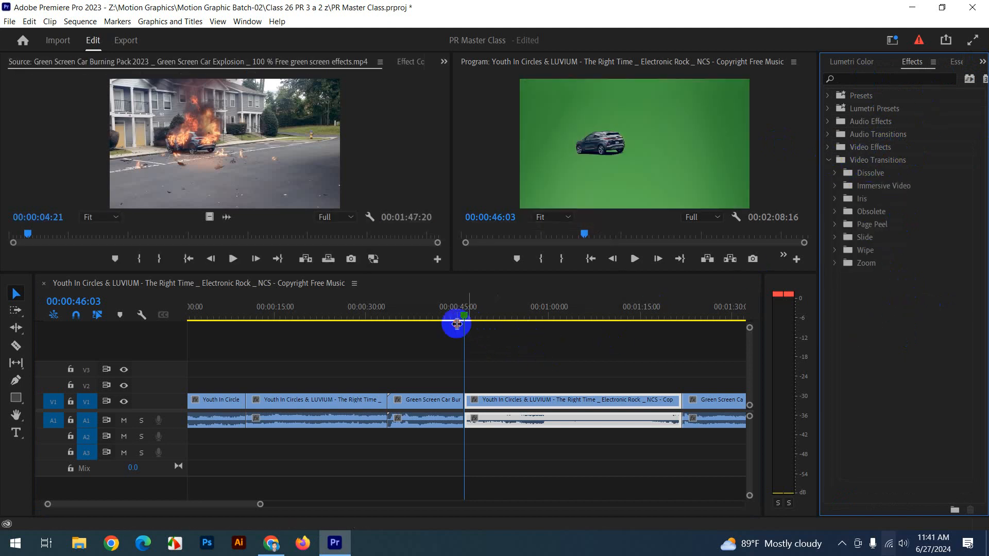
click(835, 174)
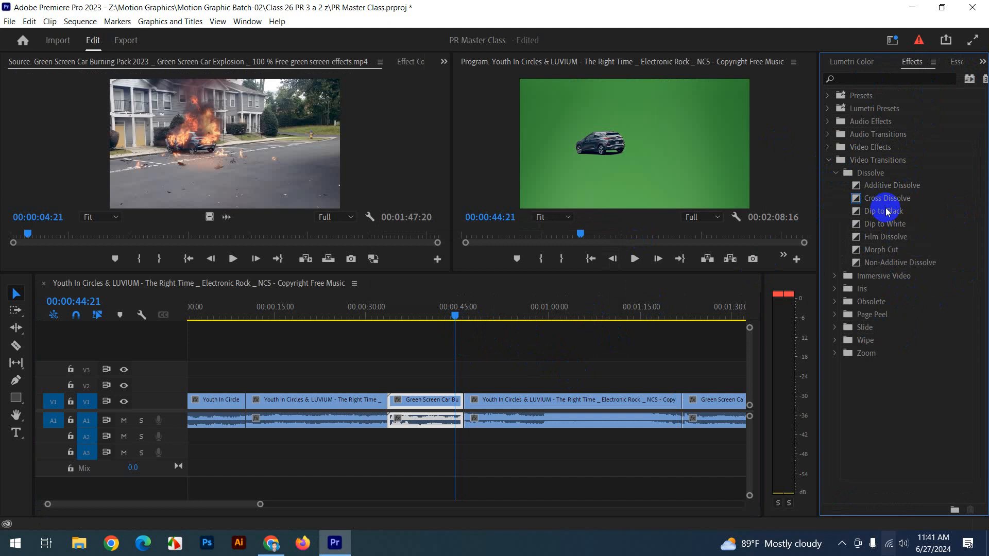
drag(889, 211, 470, 403)
mouse_move(452, 316)
mouse_down()
mouse_move(459, 326)
mouse_move(456, 318)
mouse_up()
click(635, 259)
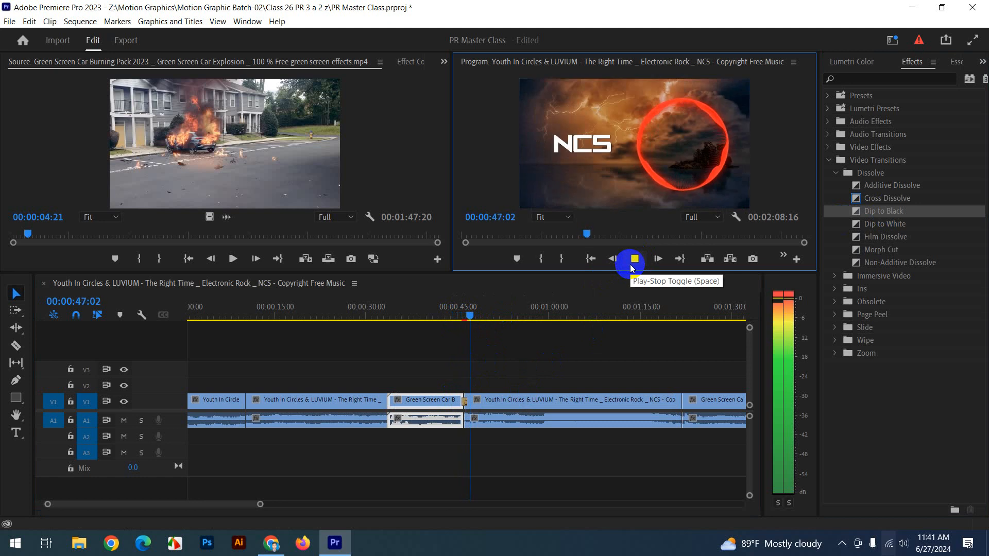
click(632, 260)
Apply the Cross Zoom video transition to the cut between the longest Youth In Circles piece and the second green screen piece.
scroll(626, 345, down, 3)
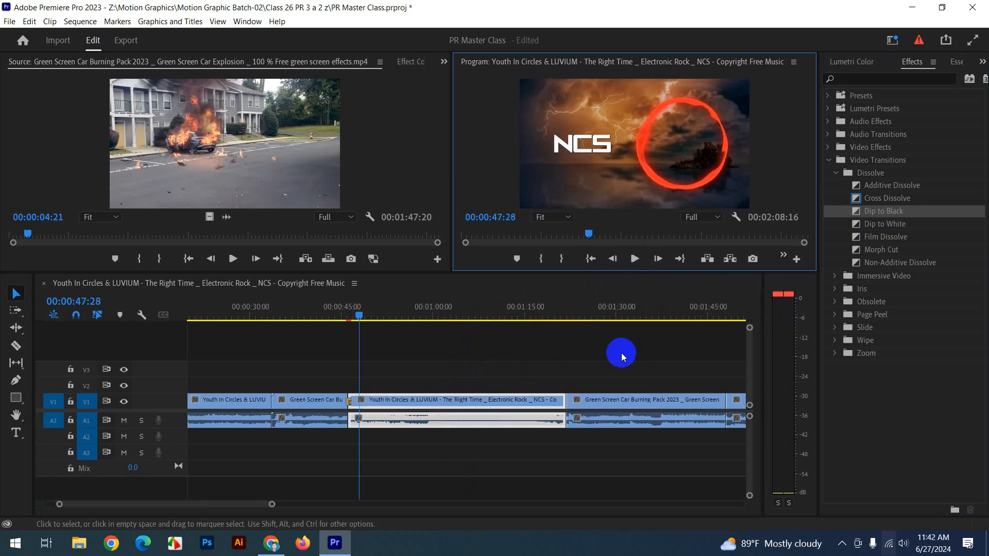
click(558, 316)
click(666, 376)
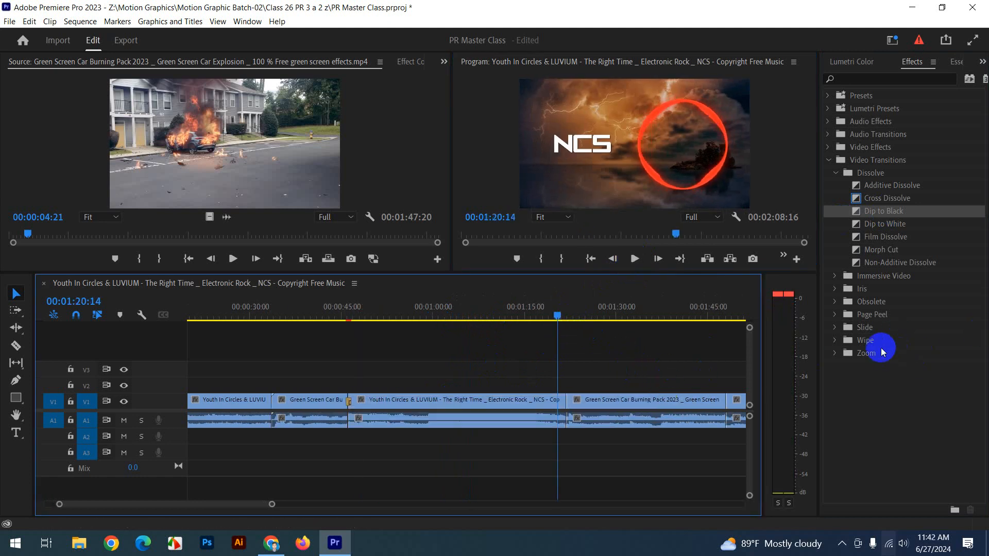
click(835, 353)
click(871, 366)
drag(870, 366, 568, 401)
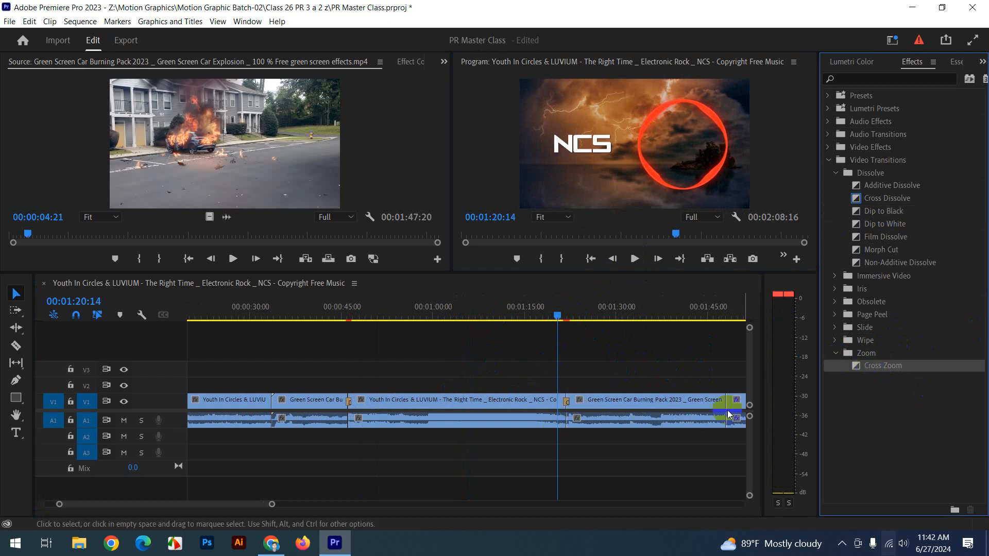
Apply the Push slide transition to the cut between the second green screen piece and the final Youth In Circles piece.
scroll(728, 404, down, 3)
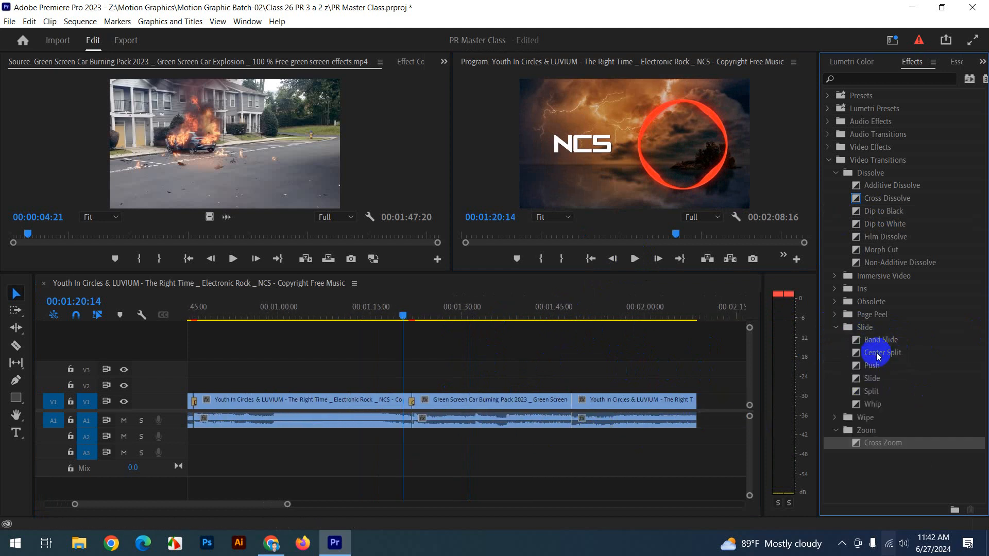
drag(873, 366, 761, 397)
drag(569, 401, 571, 401)
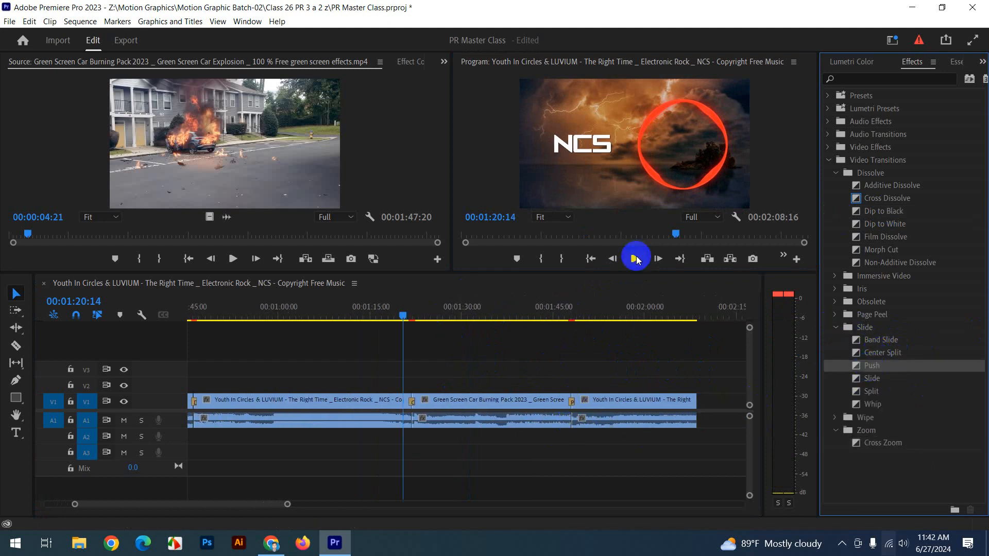
Play back the Cross Zoom and Push transitions at the last two cuts.
click(635, 259)
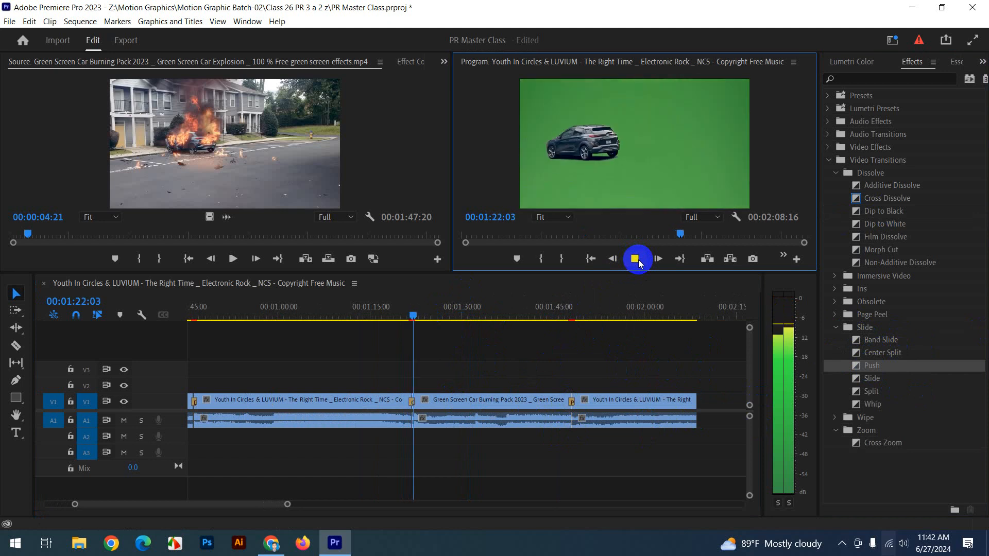
click(638, 260)
drag(572, 310, 569, 316)
click(635, 257)
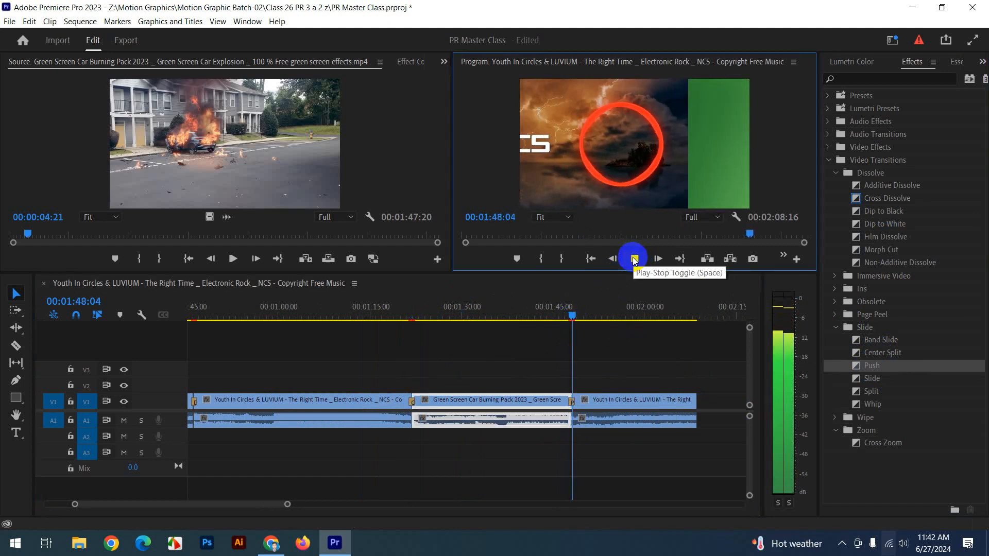
click(626, 333)
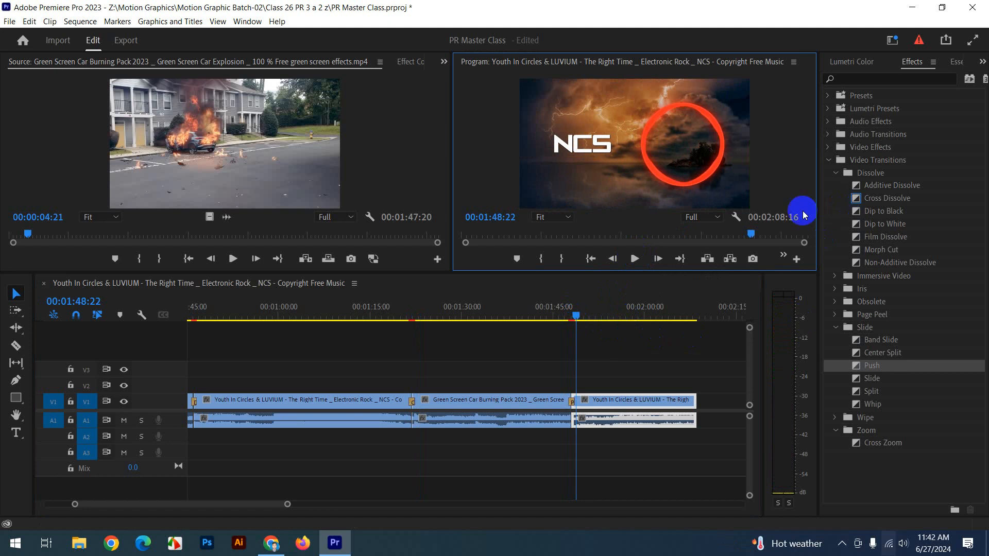
Bring back the project's media list and place the playhead at 00:00:36:27 in the first green screen piece.
drag(283, 505, 306, 506)
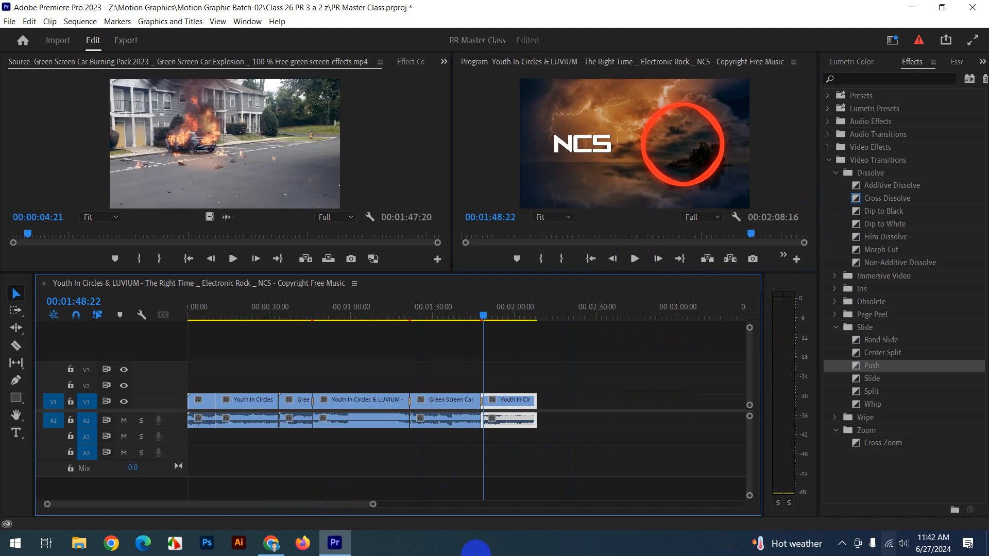
click(461, 373)
click(438, 312)
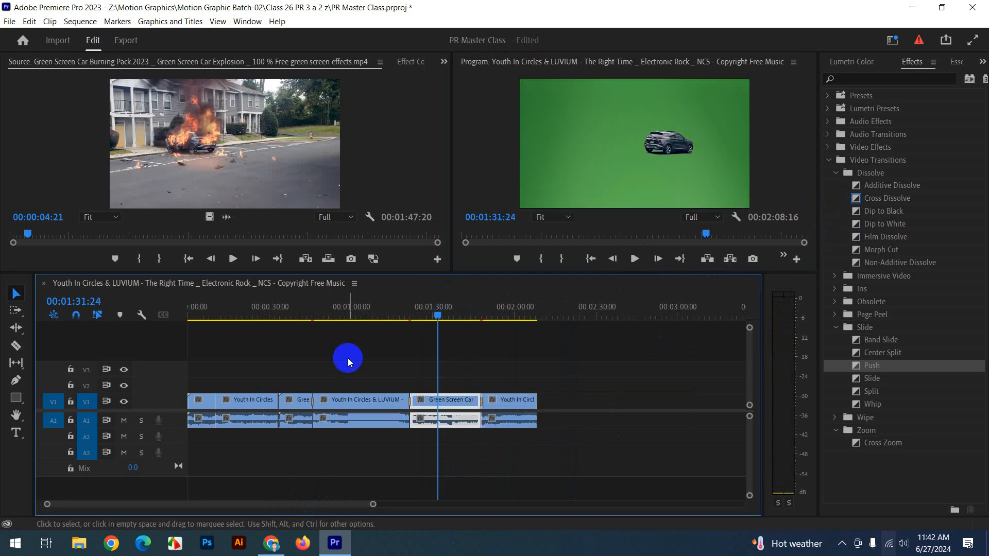
click(370, 312)
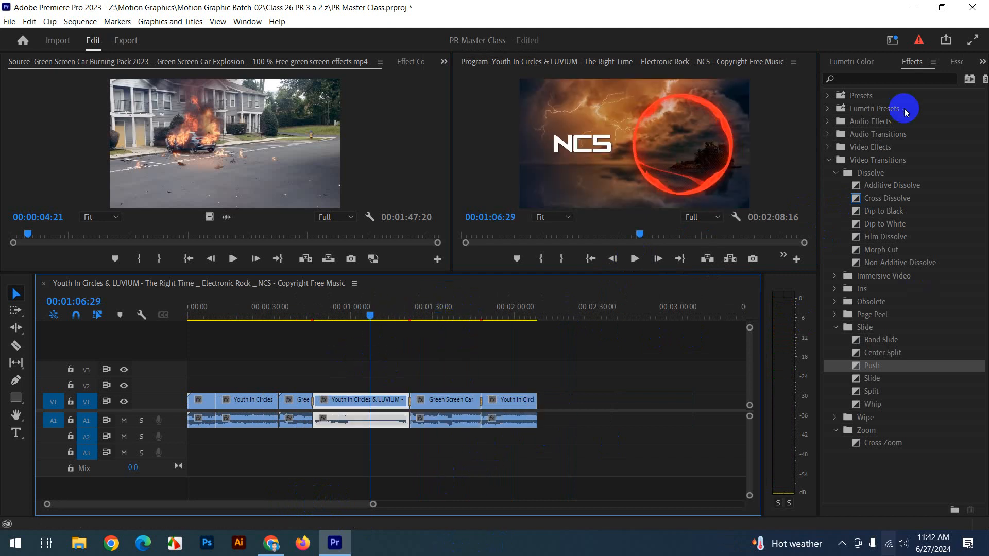
click(852, 61)
click(982, 62)
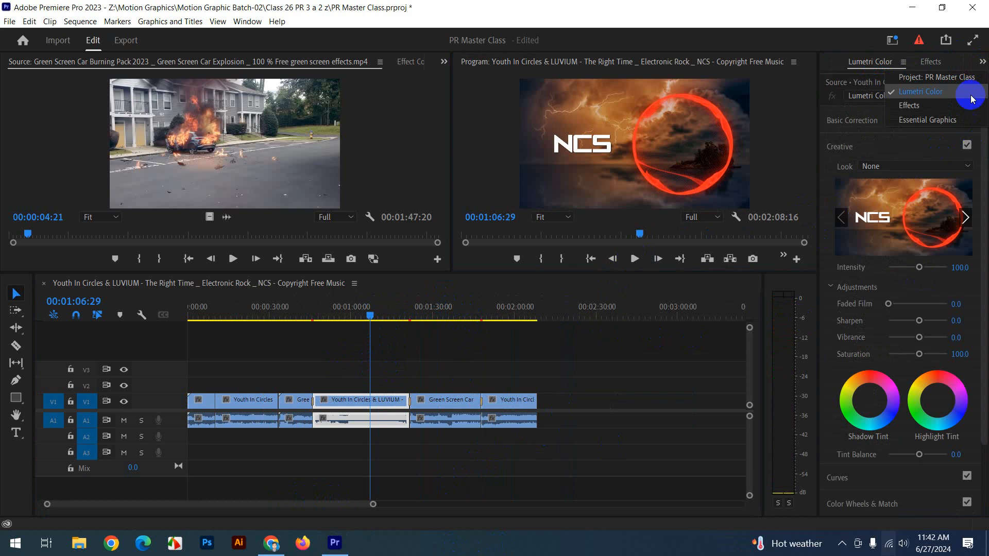
click(907, 59)
click(299, 312)
drag(299, 312, 290, 313)
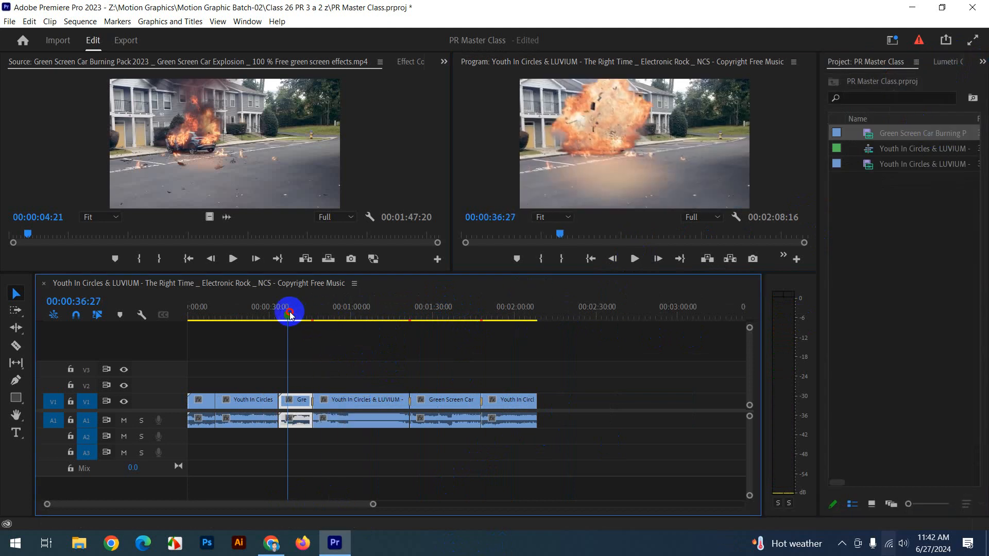
Import the image Flyer Design.png from the Downloads folder into the project.
click(945, 288)
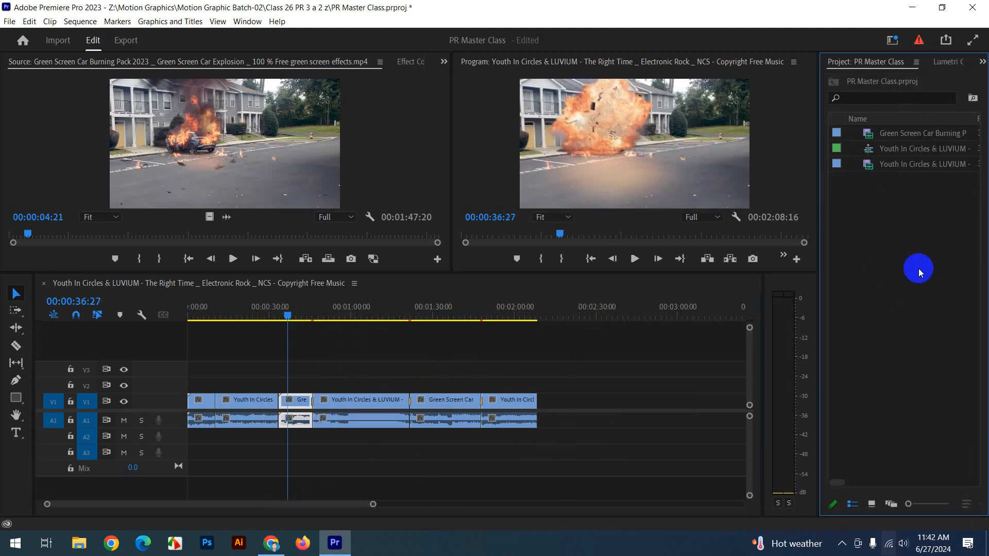
double_click(873, 222)
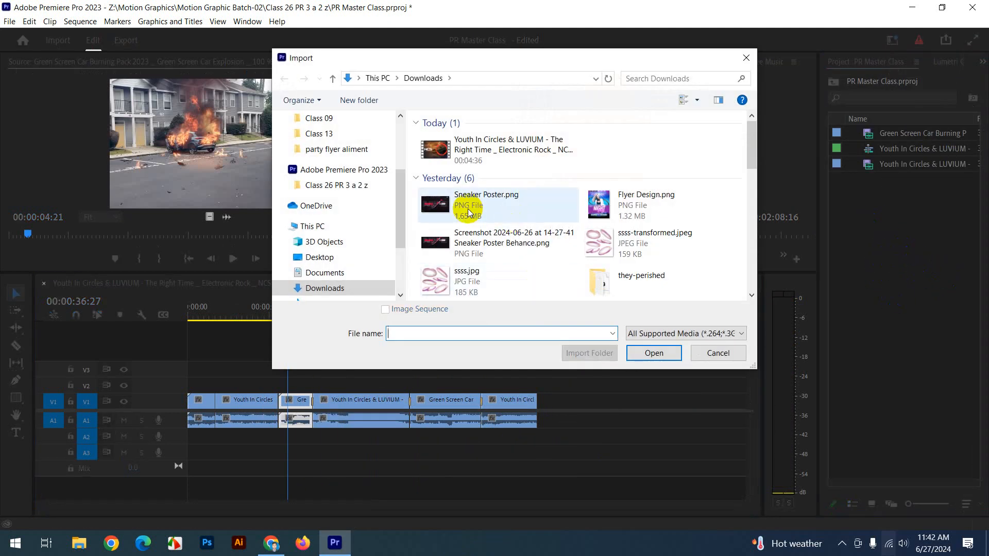
click(633, 210)
click(658, 356)
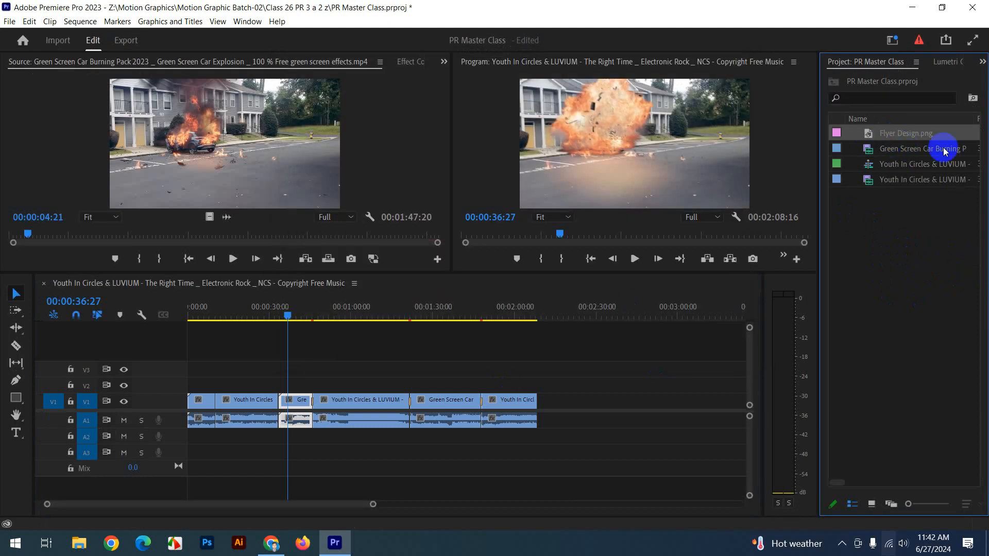
Place Flyer Design.png on track V2 above the first green screen piece, starting at 00:00:36:27.
drag(894, 135, 293, 385)
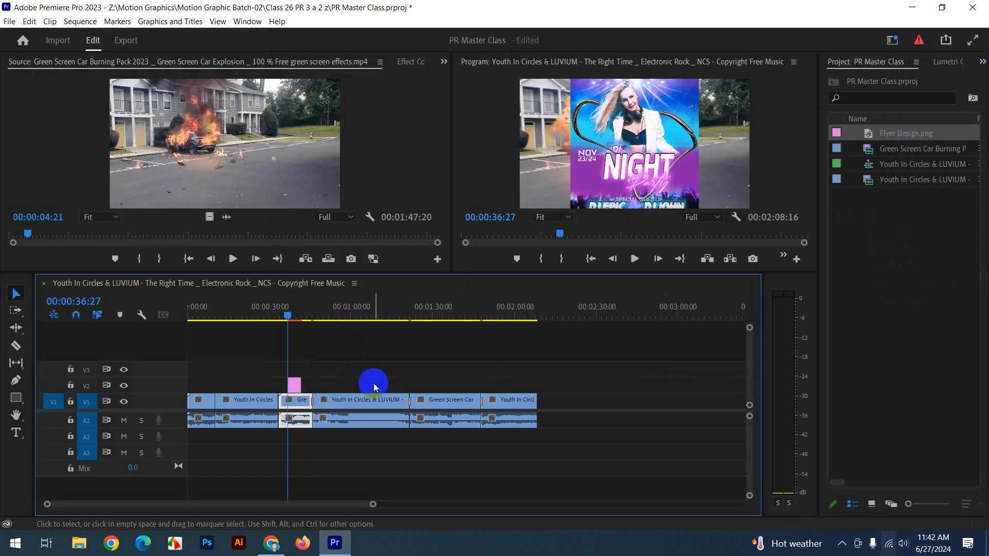
drag(335, 315, 294, 312)
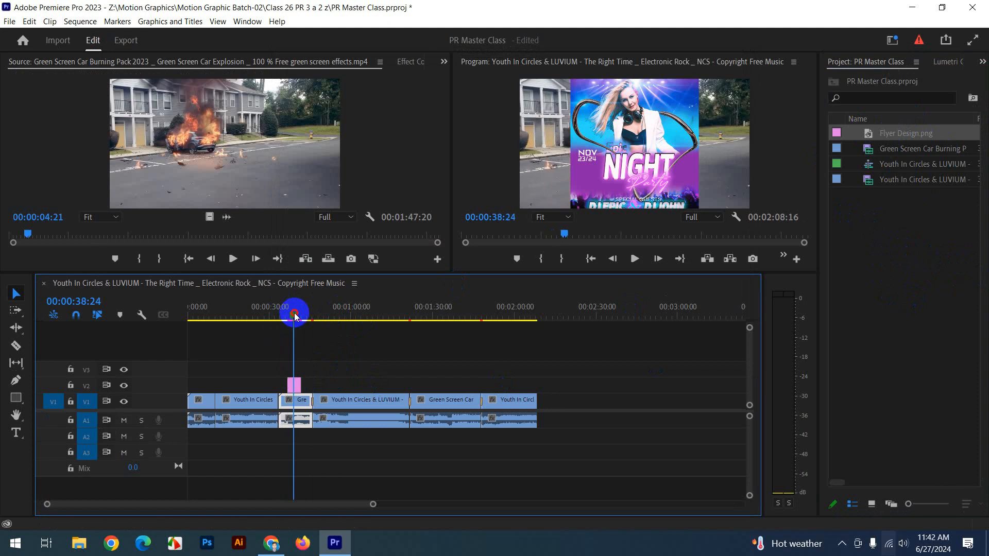
drag(372, 504, 312, 508)
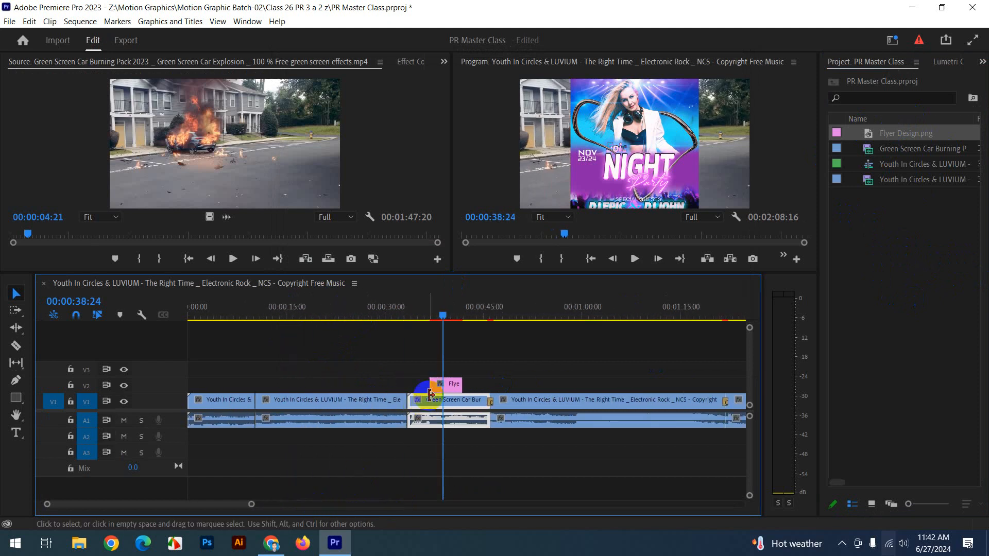
Set the Flyer Design.png clip's scale to 86 and its horizontal position to 1009.
click(445, 387)
click(411, 61)
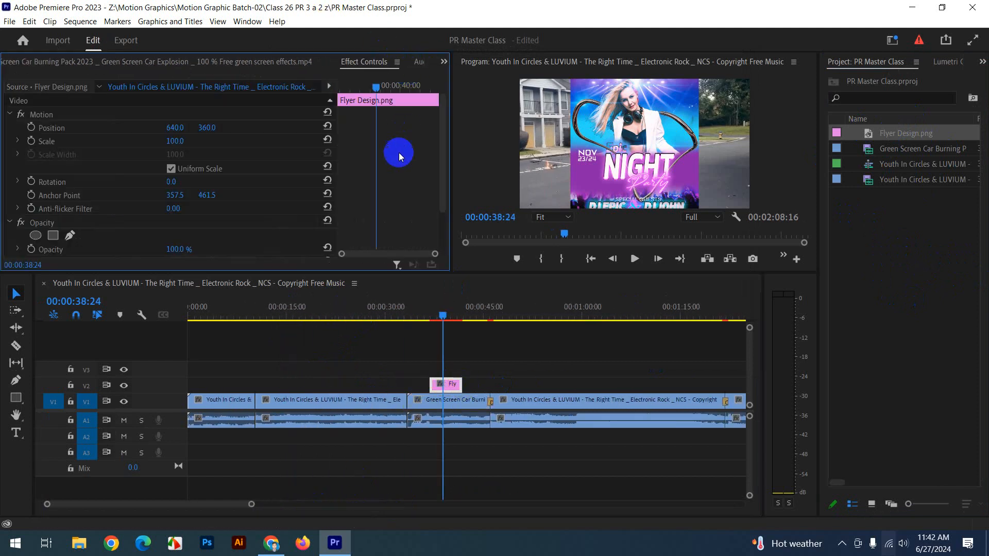
click(177, 143)
mouse_move(177, 142)
mouse_down()
mouse_move(163, 144)
mouse_move(280, 128)
mouse_move(409, 128)
mouse_move(146, 142)
mouse_move(180, 144)
mouse_up()
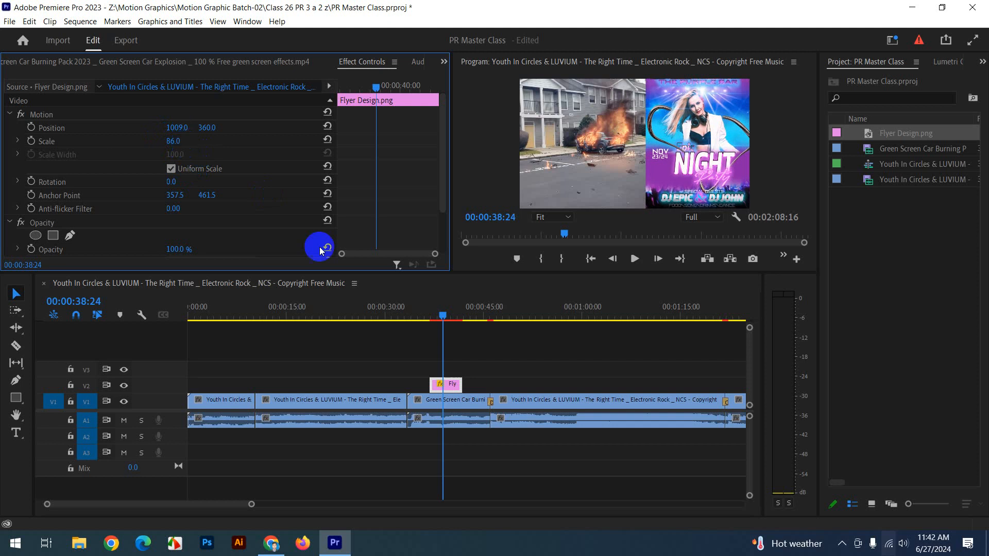
Extend the flyer clip's end to the end of the first green screen piece and start playback just before the flyer.
click(503, 400)
drag(448, 390, 490, 386)
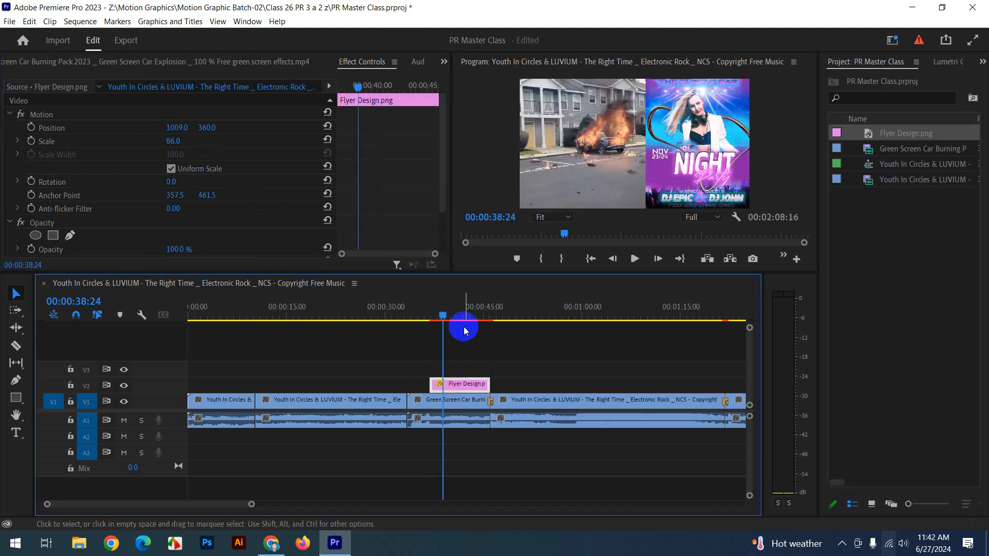
click(419, 315)
key(space)
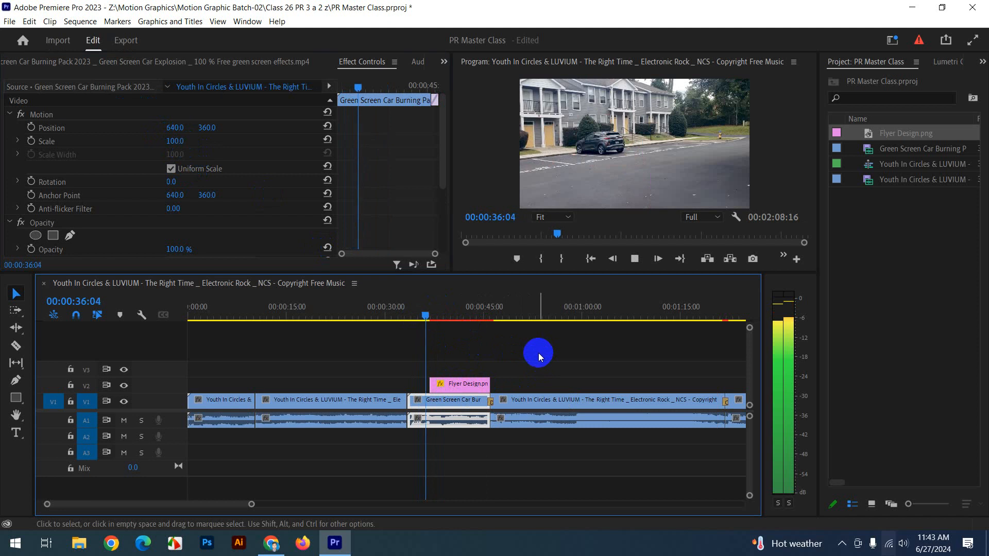
Extend the flyer clip's start about 18 frames earlier and play back its appearance over the explosion.
drag(434, 315, 420, 316)
drag(433, 386, 427, 386)
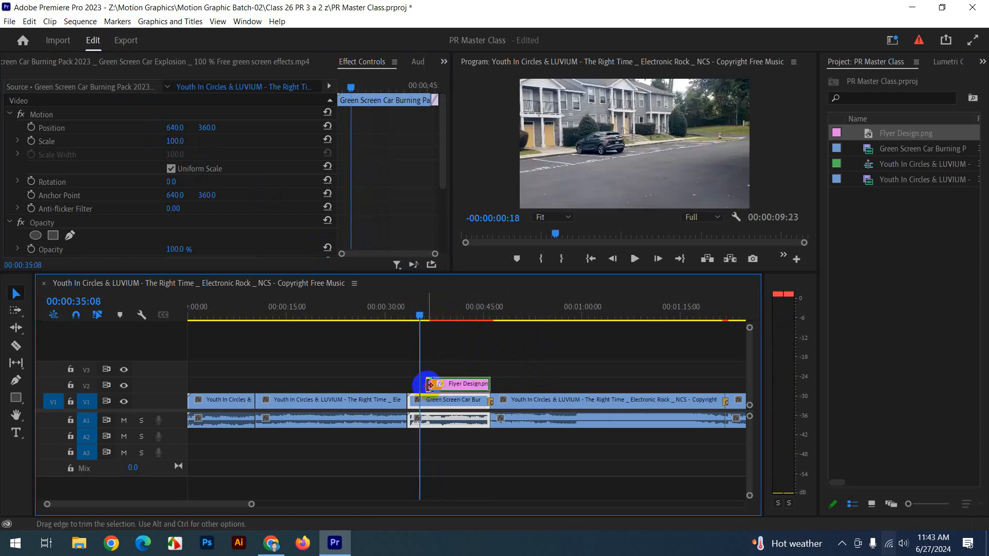
key(space)
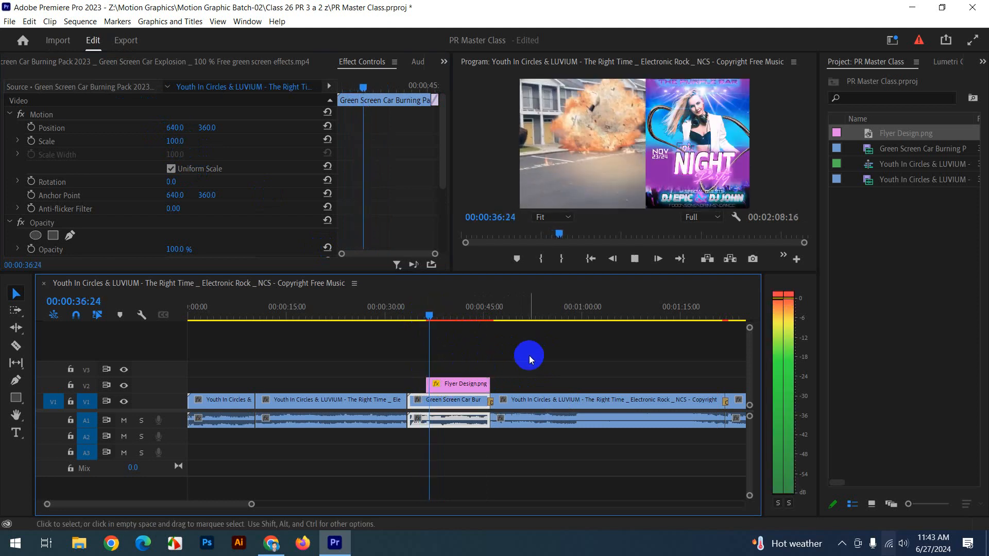
click(534, 355)
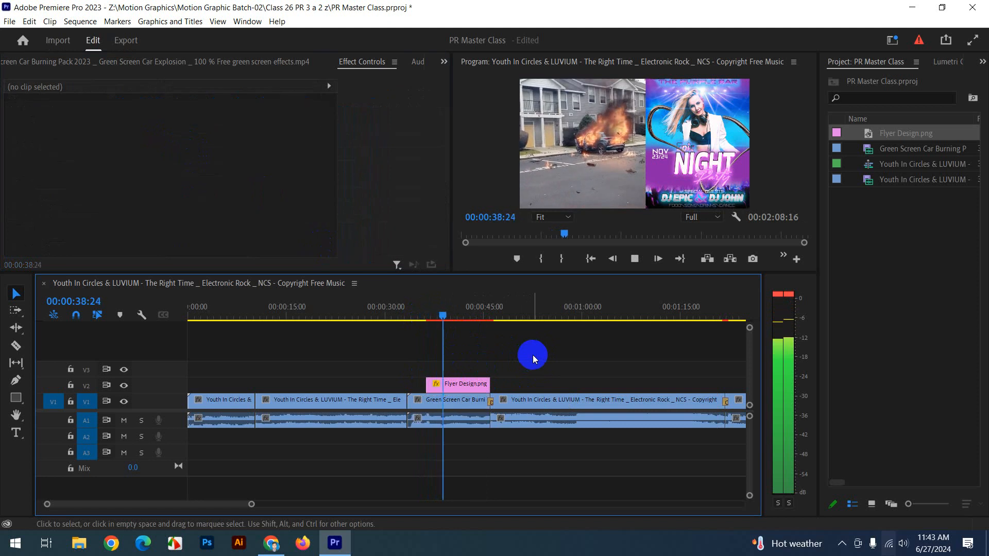
click(479, 382)
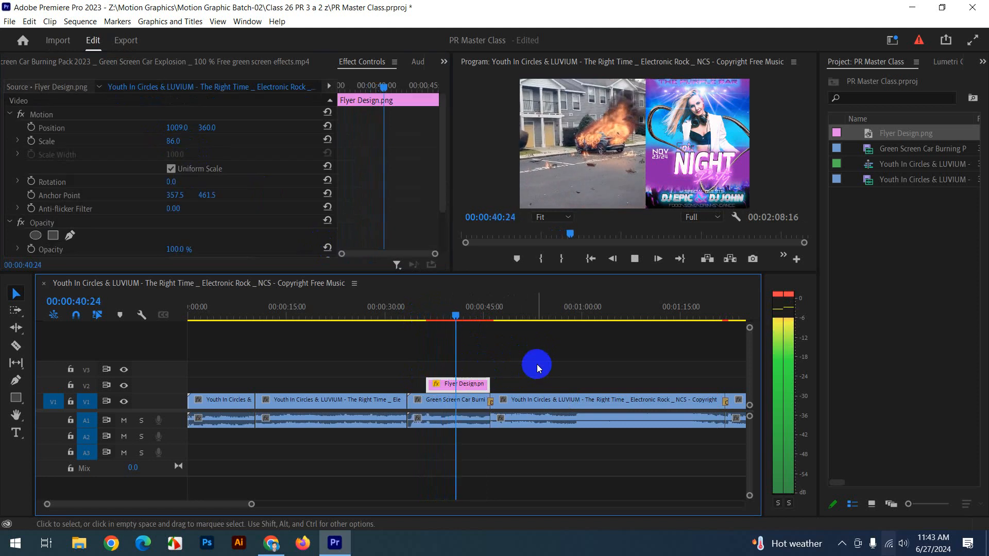
key(space)
Trim the flyer clip's end to the end of the burning street shot, just before 00:00:41:21, and play back the result.
click(460, 316)
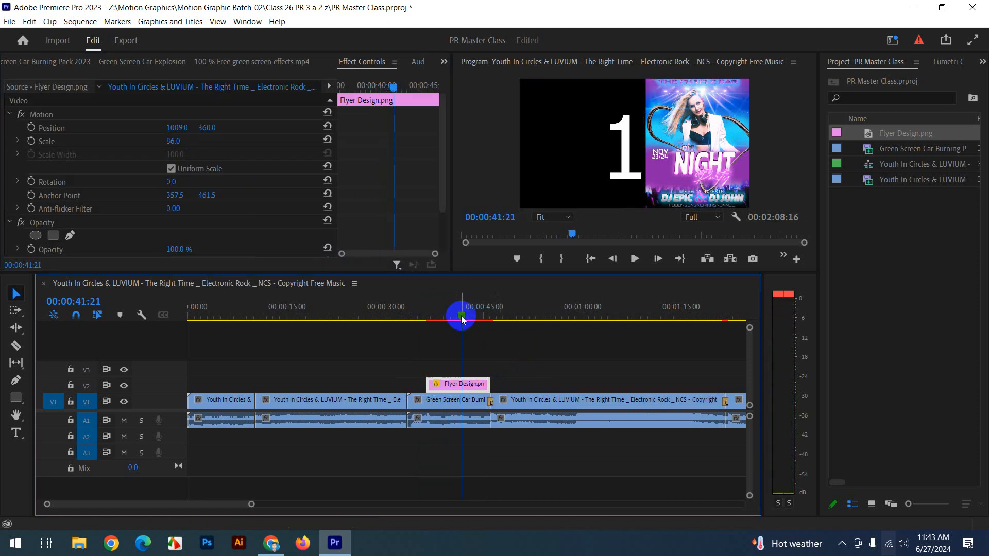
drag(492, 383, 459, 381)
drag(457, 311, 436, 312)
key(space)
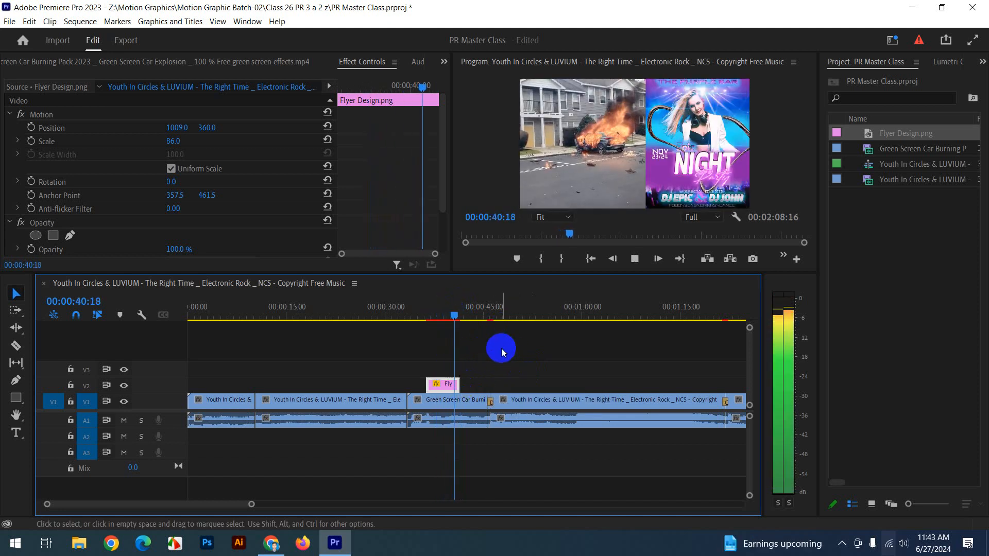
key(space)
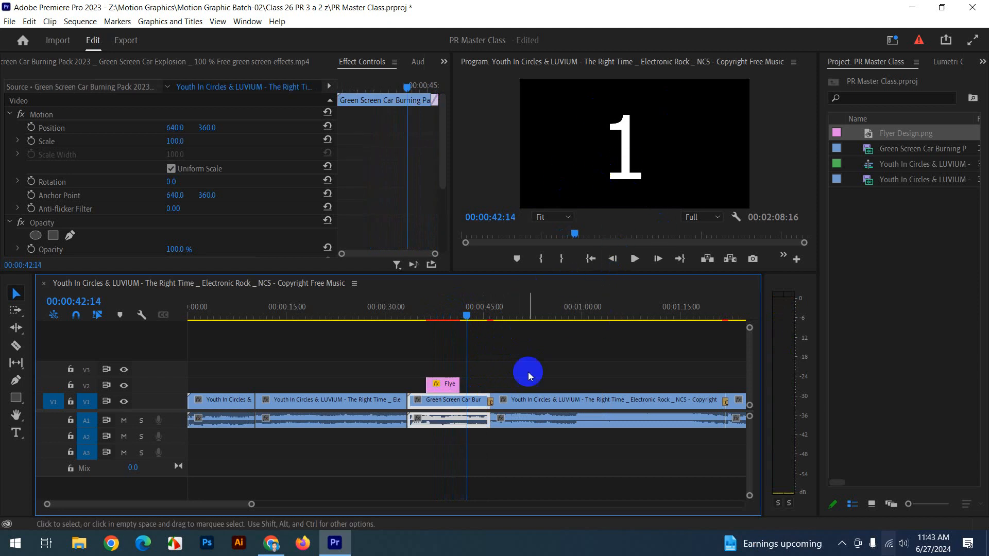
Show the whole sequence and look through the two middle Youth In Circles pieces.
drag(250, 506, 338, 506)
click(405, 336)
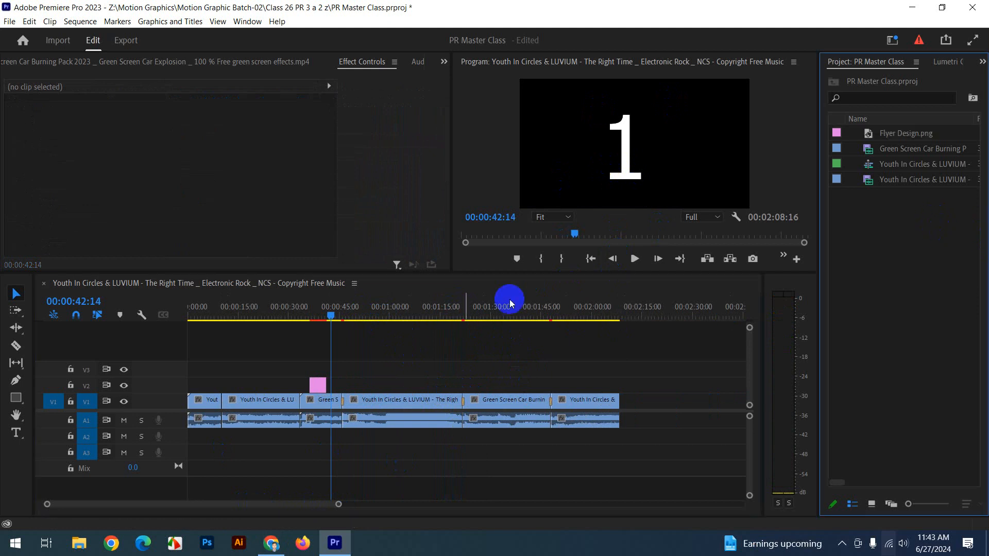
drag(278, 316, 251, 321)
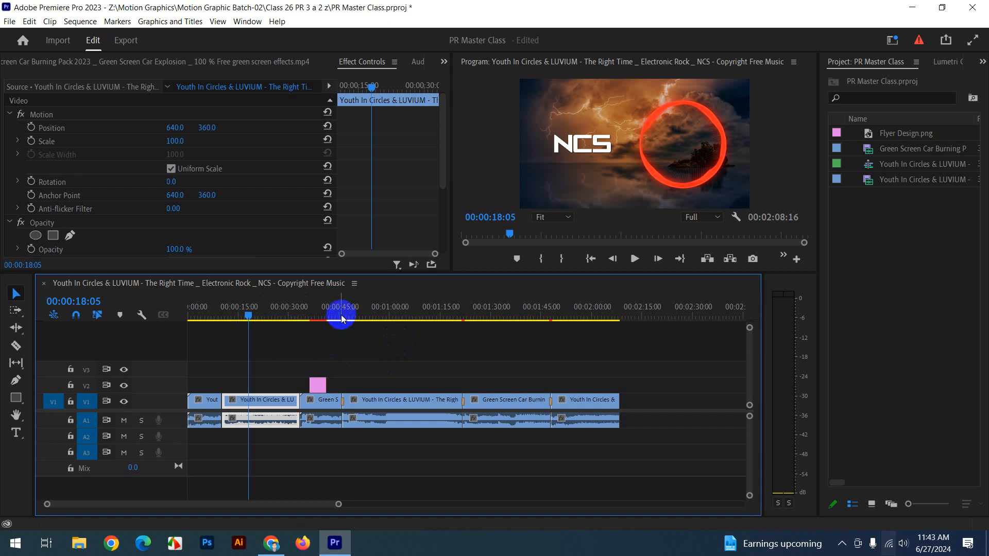
drag(344, 309, 382, 316)
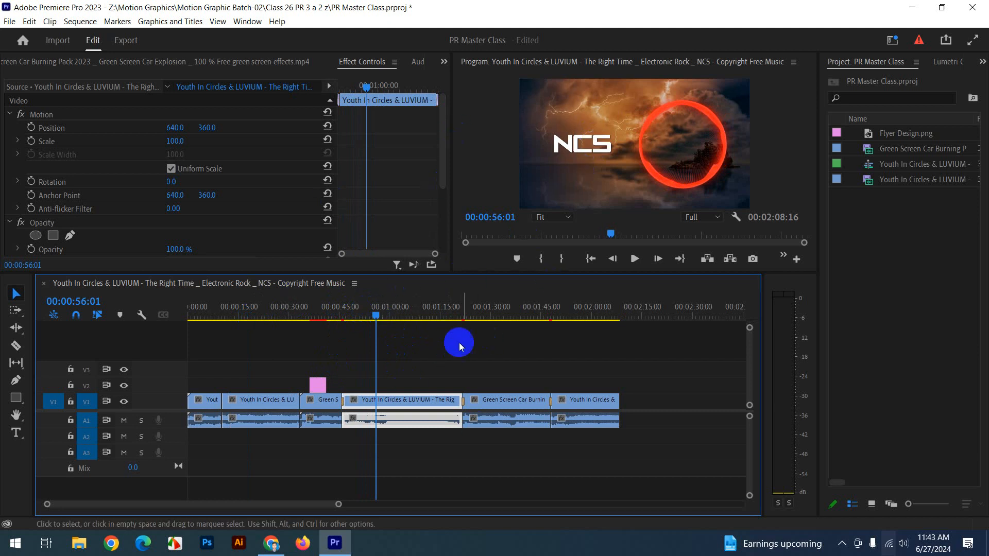
Add the text VIDO EDITING below the burning car at 00:01:41:23 in the second green screen piece.
drag(547, 308, 533, 307)
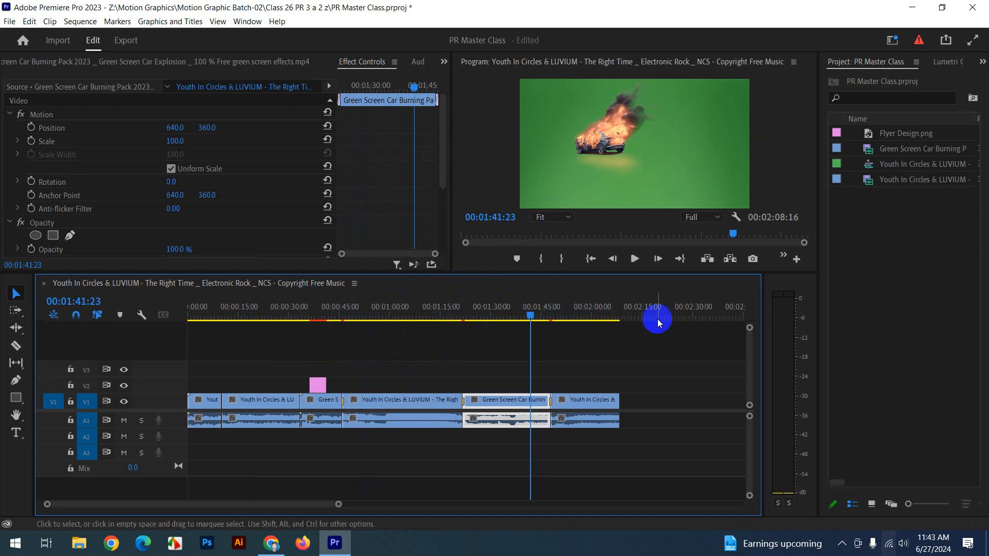
click(649, 362)
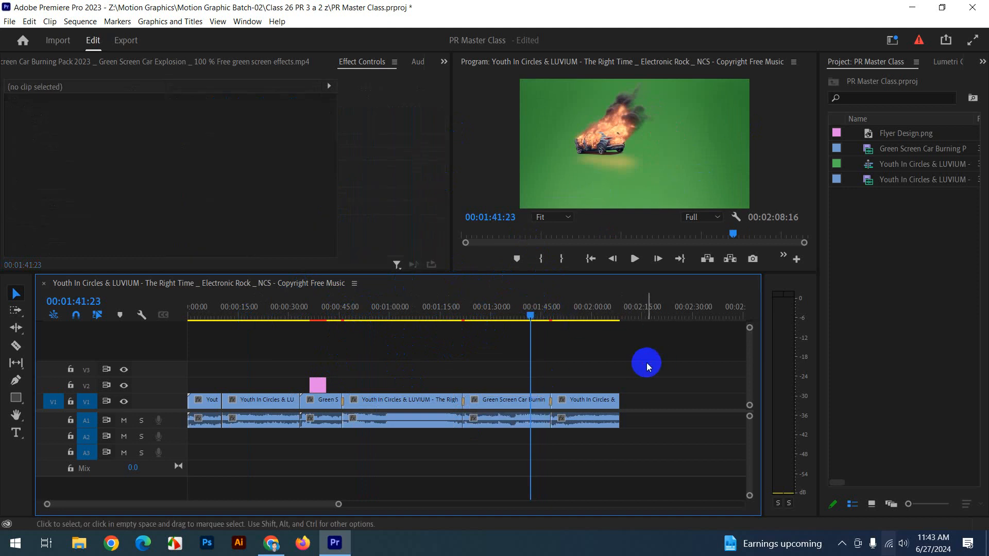
click(16, 434)
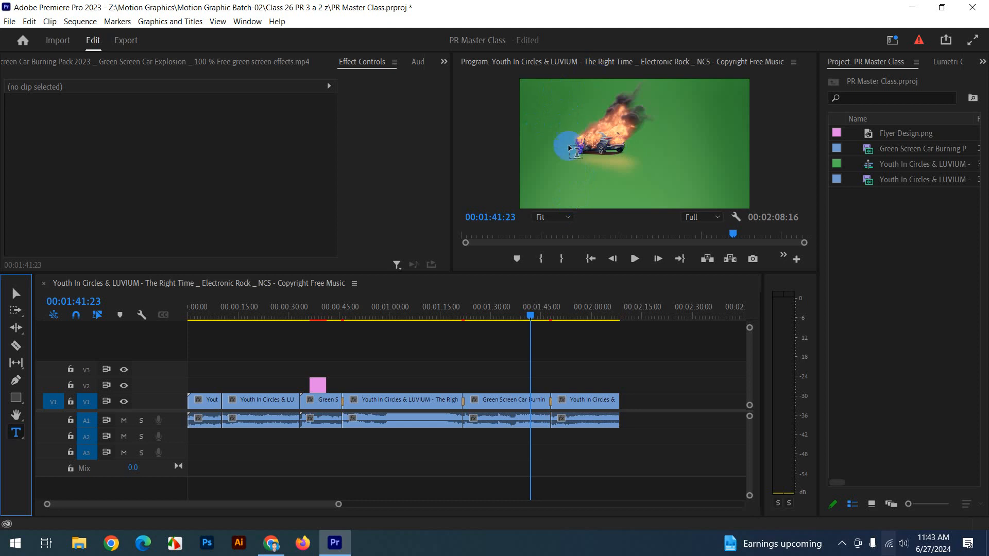
click(582, 175)
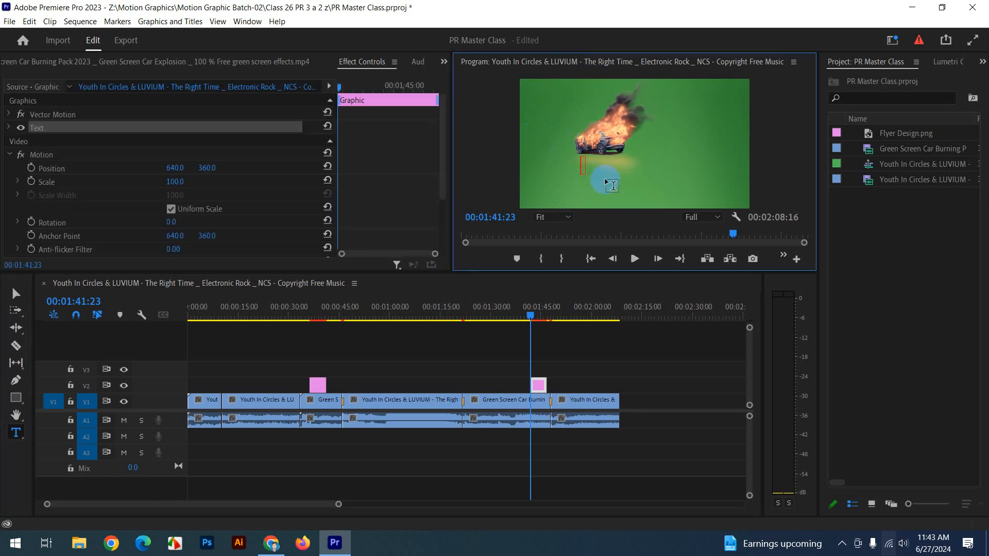
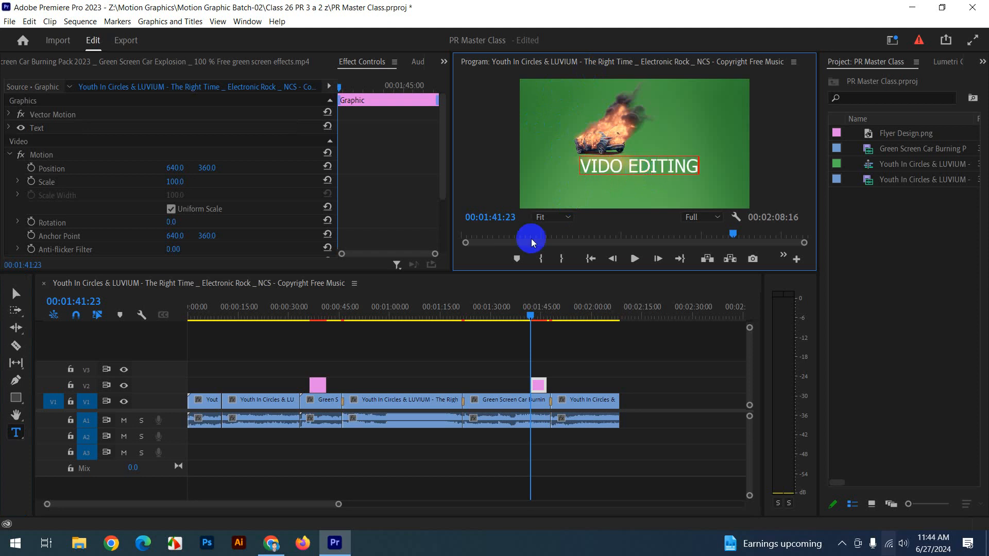
Expand the VIDO EDITING text's source settings and look over the available fonts.
click(9, 128)
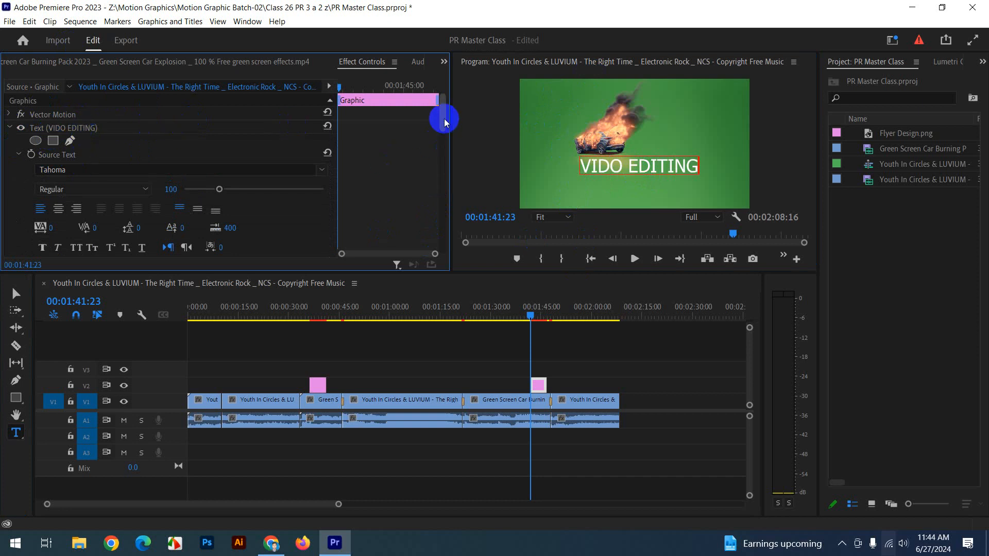
scroll(444, 122, down, 3)
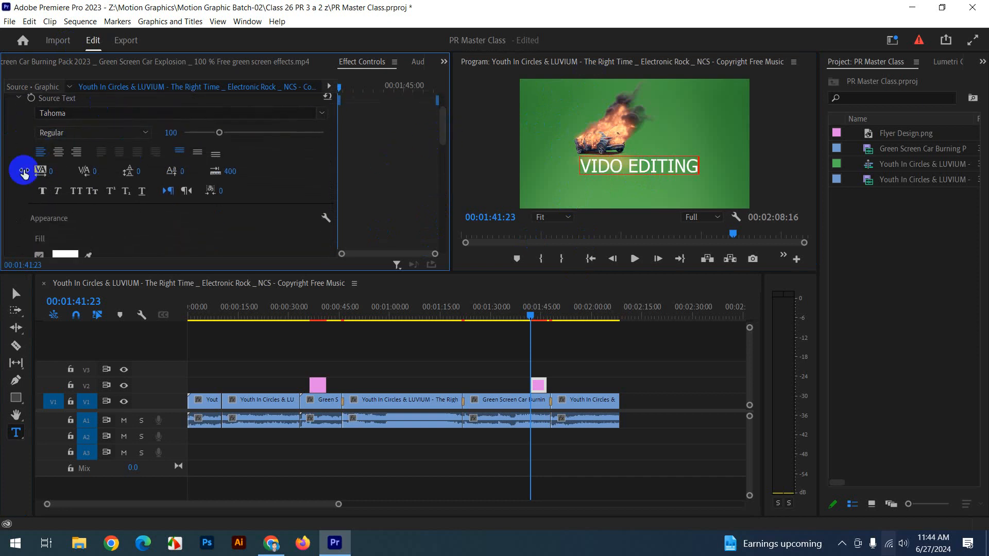
click(93, 115)
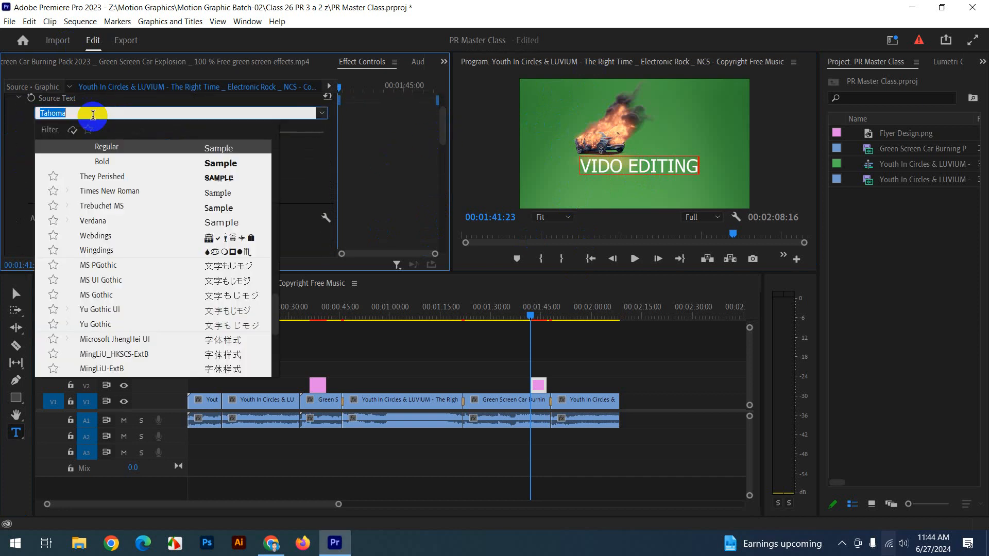
click(208, 117)
click(336, 119)
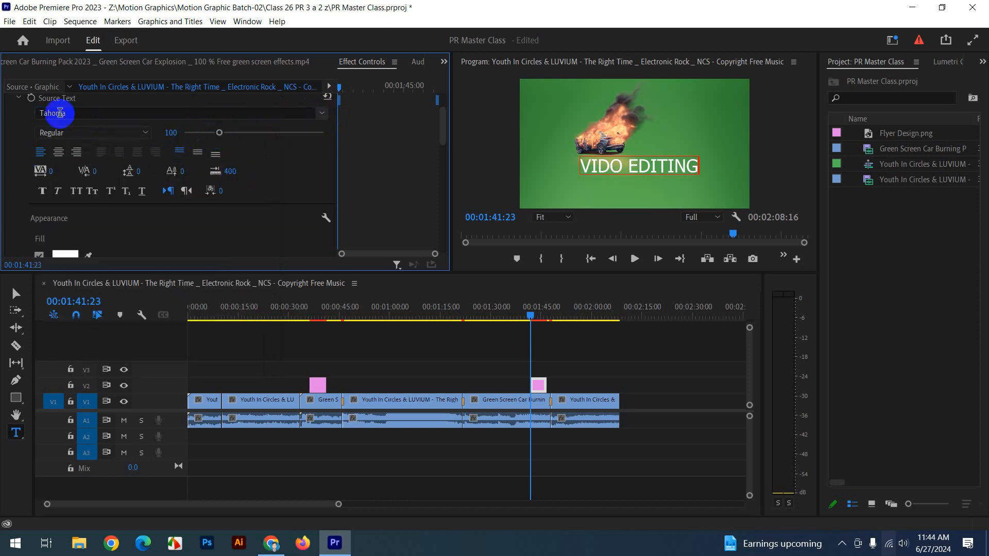
Try to change the VIDO EDITING text to the Bebas Neue font at size 155 while the Type tool is active.
click(87, 114)
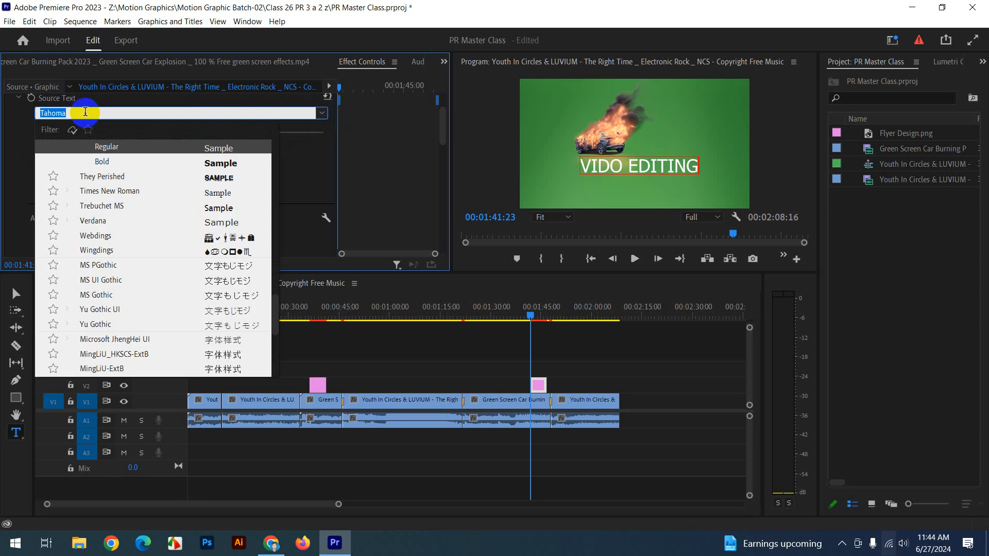
text(beba)
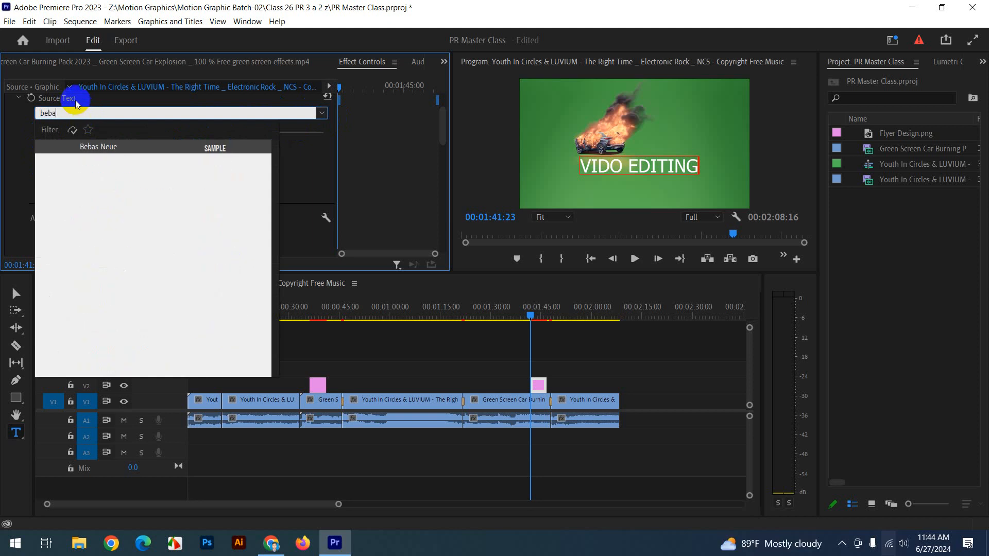
click(120, 149)
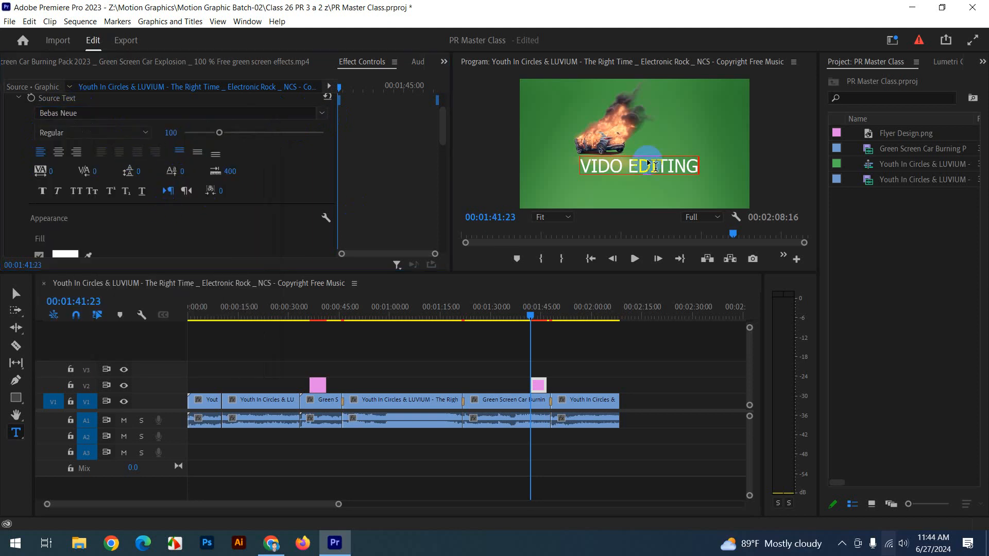
drag(220, 133, 239, 132)
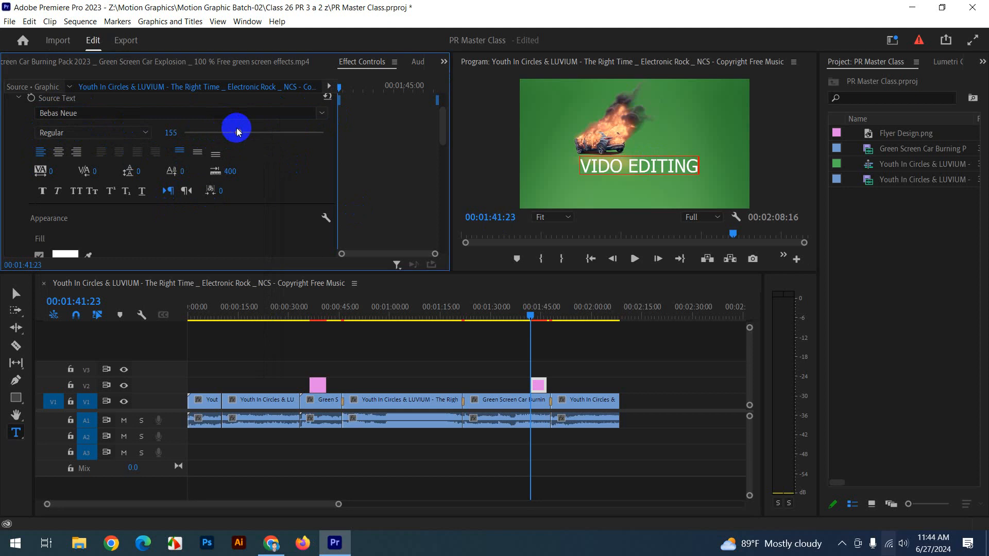
click(538, 312)
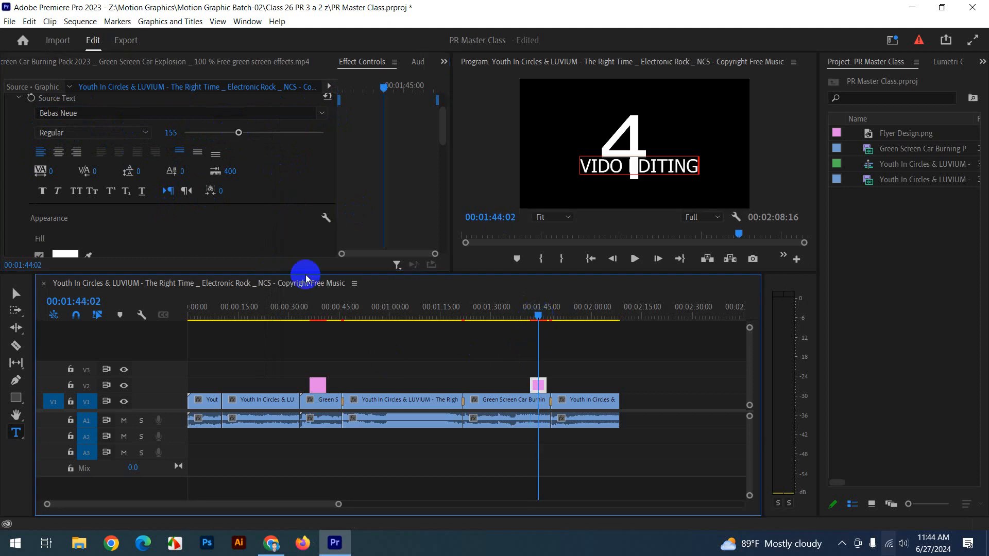
Switch to the Selection tool and set the VIDO EDITING text's font to Bebas Neue.
click(12, 297)
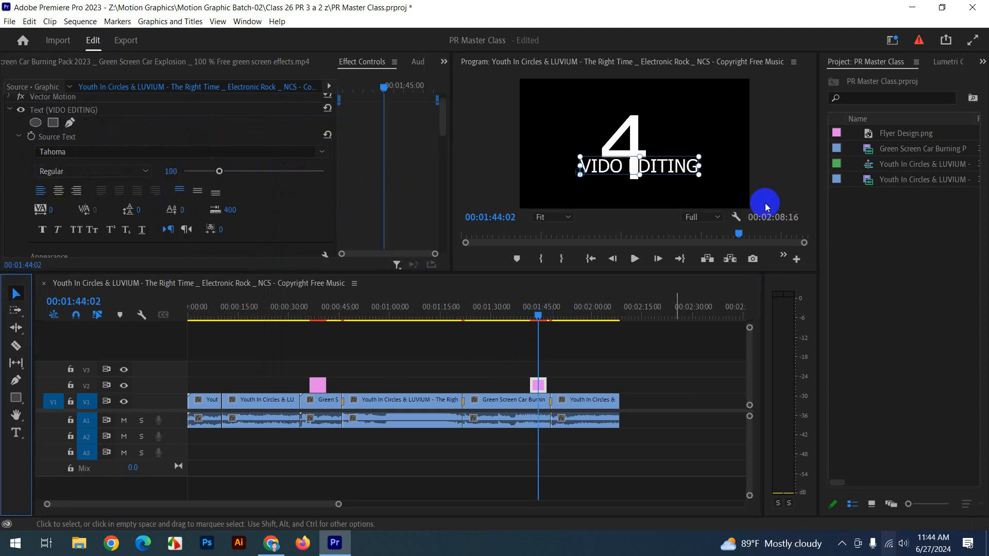
click(106, 151)
text(beb)
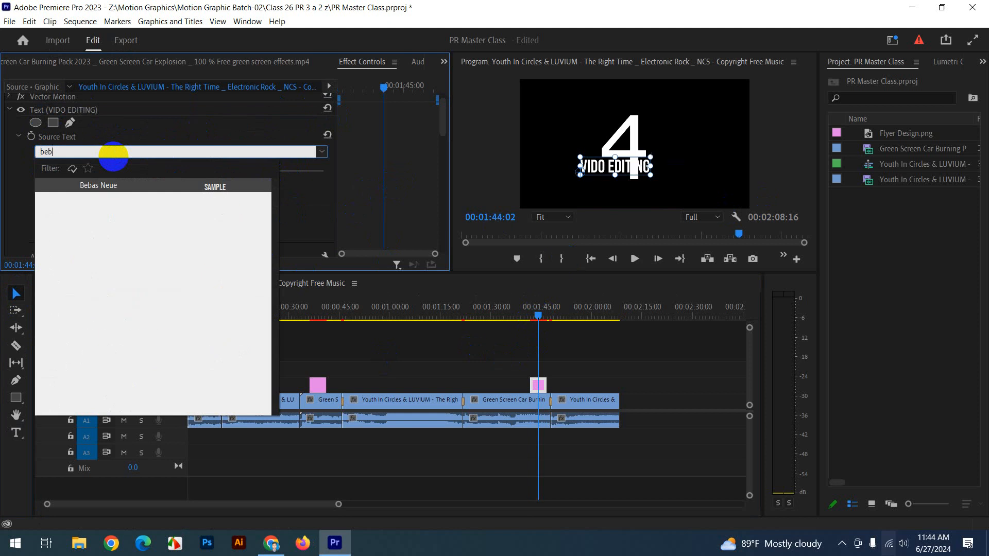
click(135, 187)
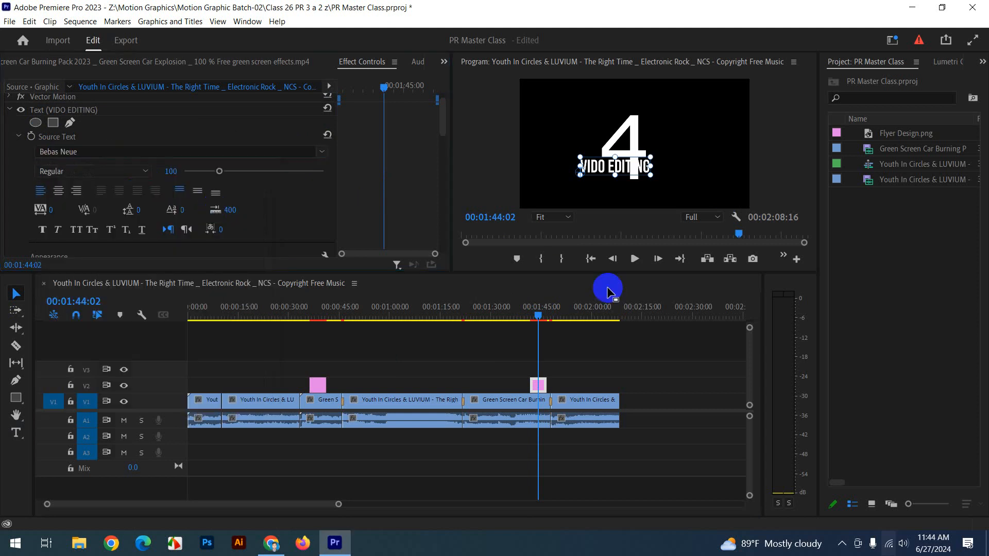
Place the playhead at 00:01:42:10 over the burning car and keep the Selection tool active for the text.
click(534, 314)
drag(533, 314, 529, 313)
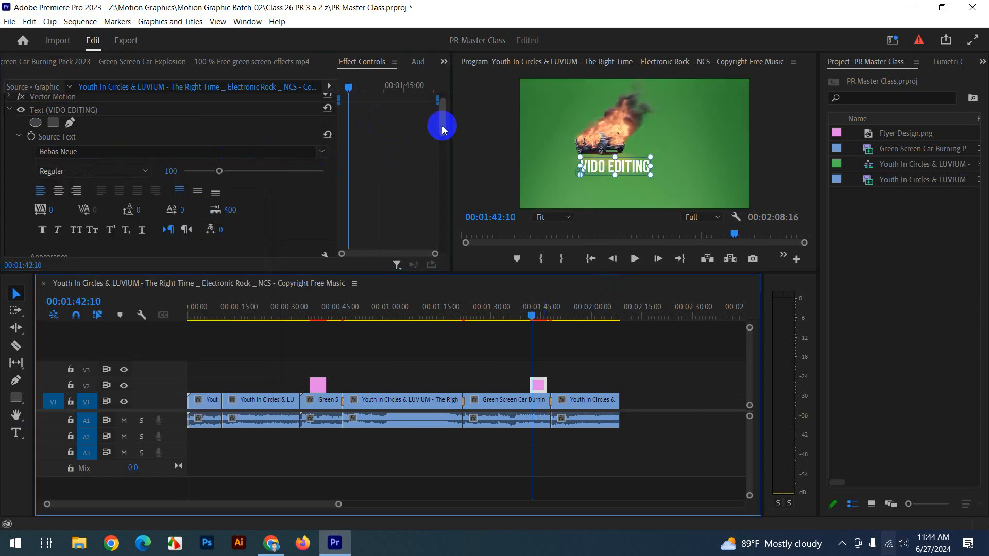
mouse_move(442, 115)
mouse_down()
mouse_move(446, 132)
mouse_move(447, 115)
mouse_up()
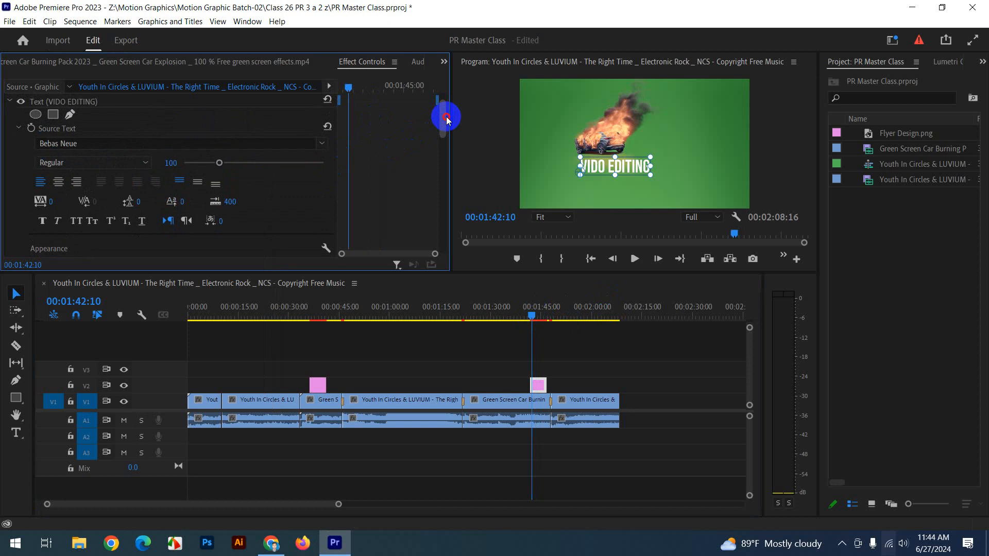
click(17, 297)
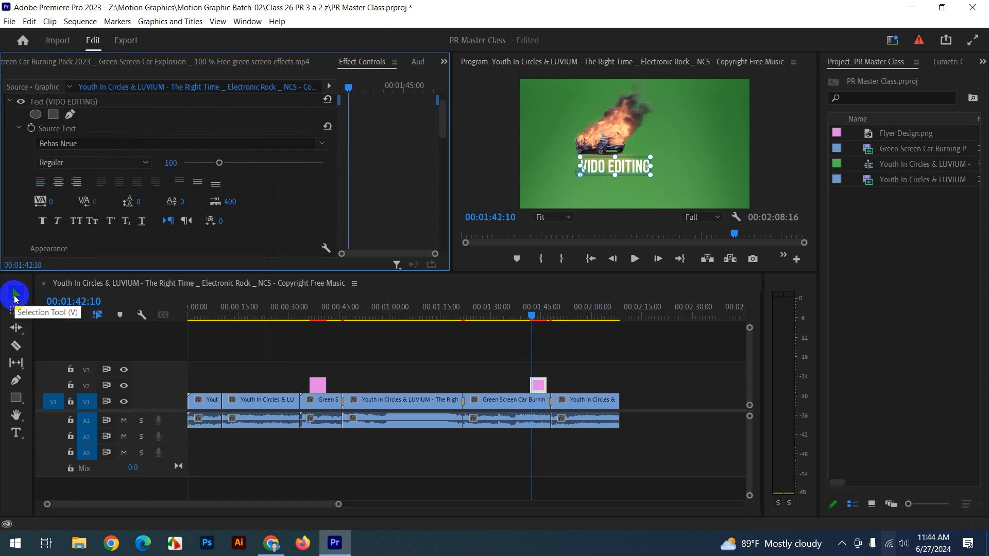
Enlarge the VIDO EDITING title to font size 217 and reposition it just below the burning car.
click(639, 206)
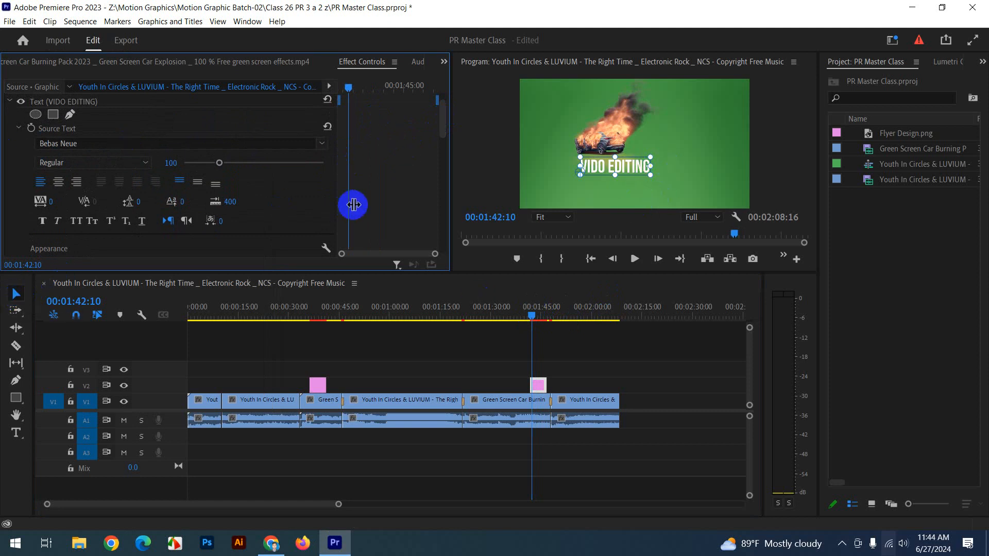
drag(225, 164, 261, 163)
click(684, 166)
drag(684, 166, 648, 186)
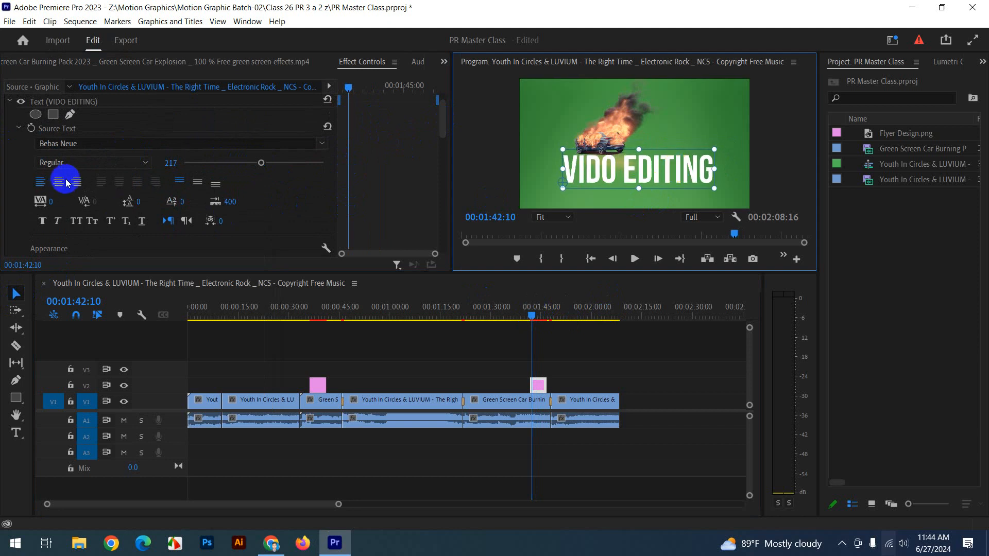
Try wider tracking on the title before returning it to 0, and shift the text slightly lower in the frame.
drag(54, 205, 91, 201)
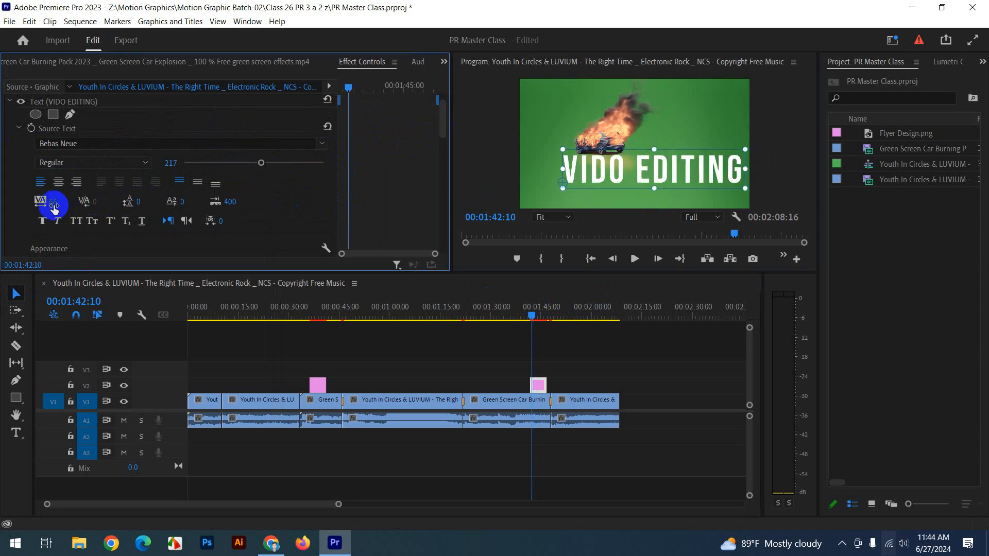
key(Return)
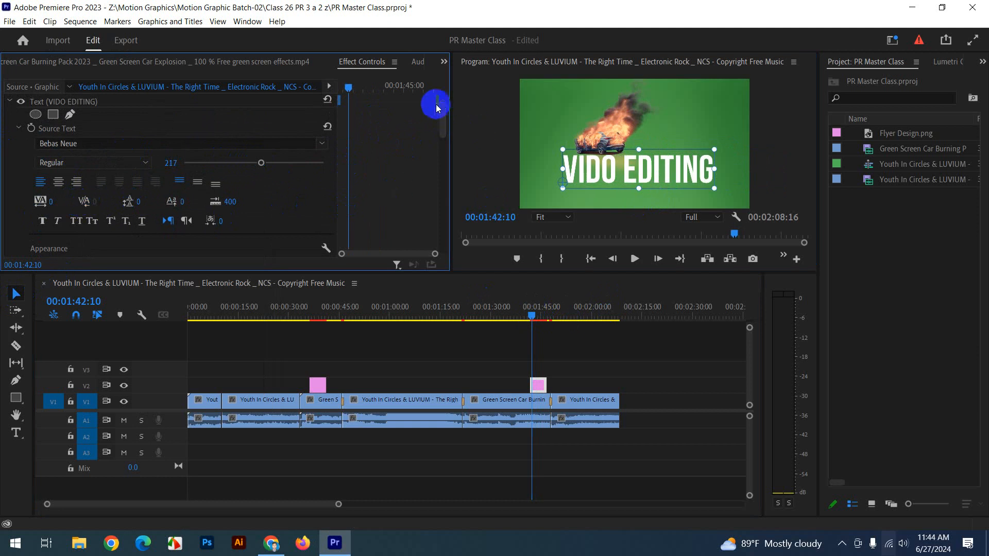
drag(441, 119, 441, 133)
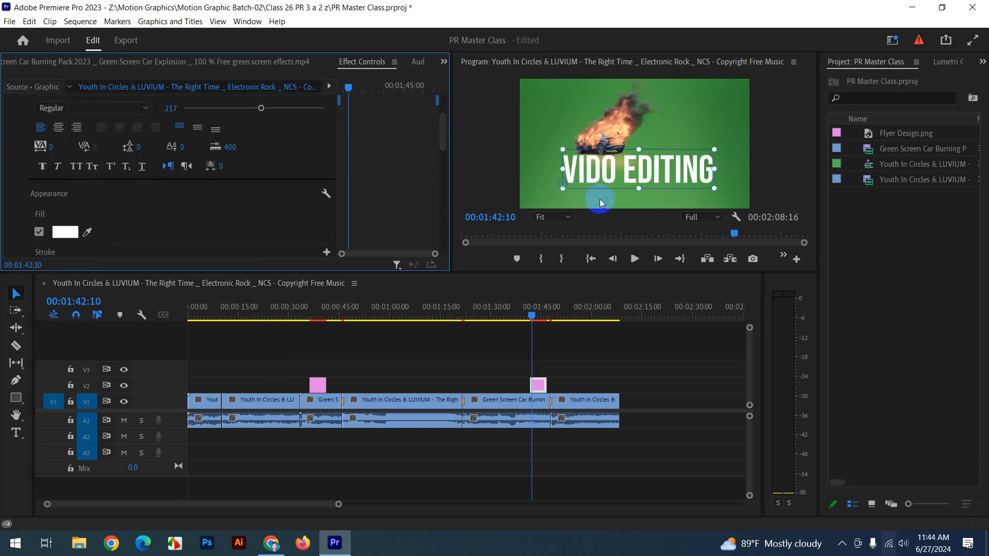
drag(628, 167, 623, 174)
click(578, 363)
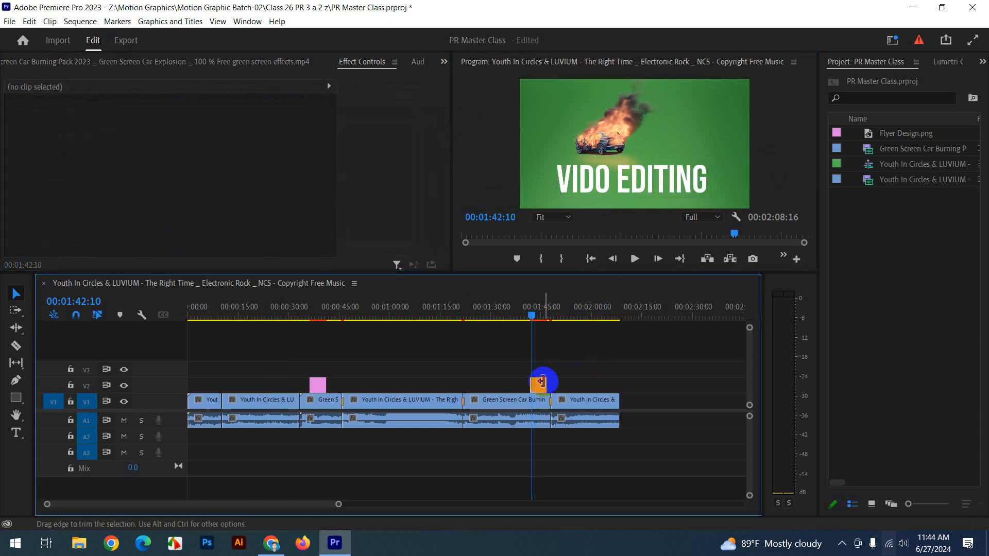
Set the playhead to 00:01:43:20 and move the VIDO EDITING title clip up to video track V3.
click(537, 319)
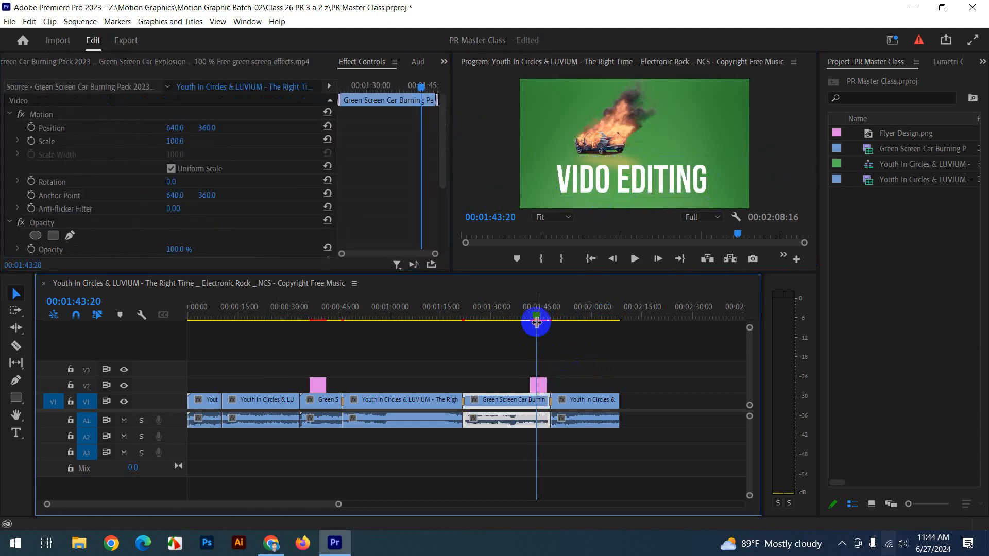
click(539, 384)
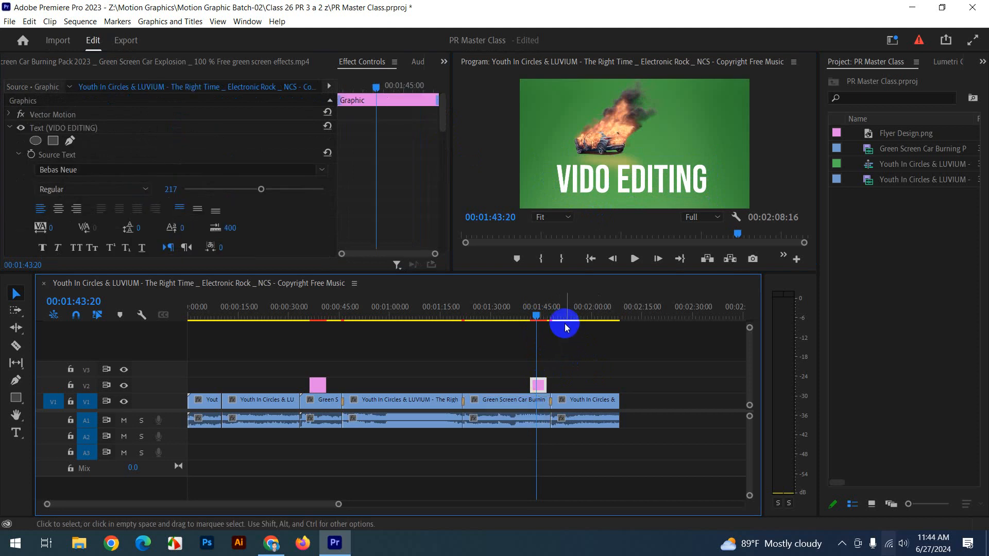
right_click(530, 402)
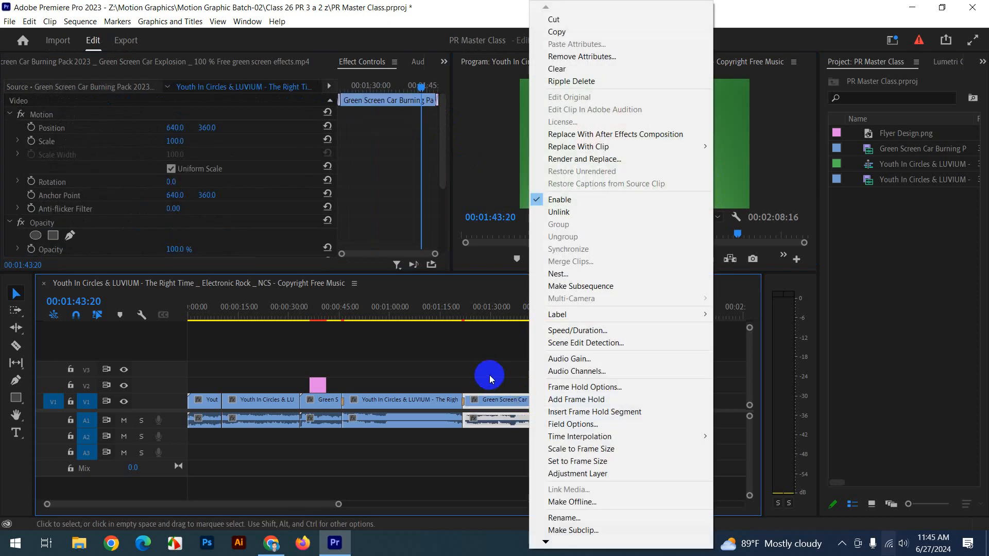
click(485, 345)
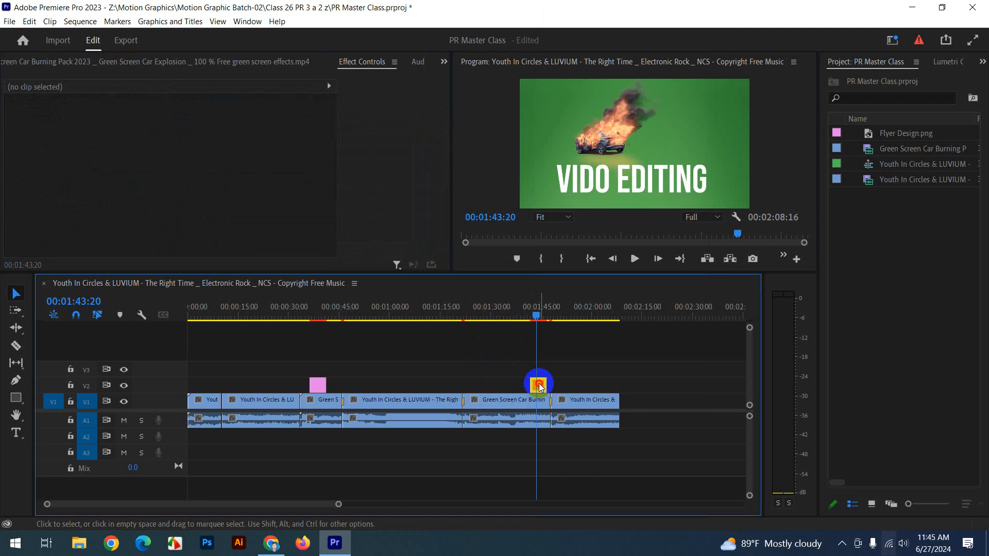
drag(539, 388, 538, 369)
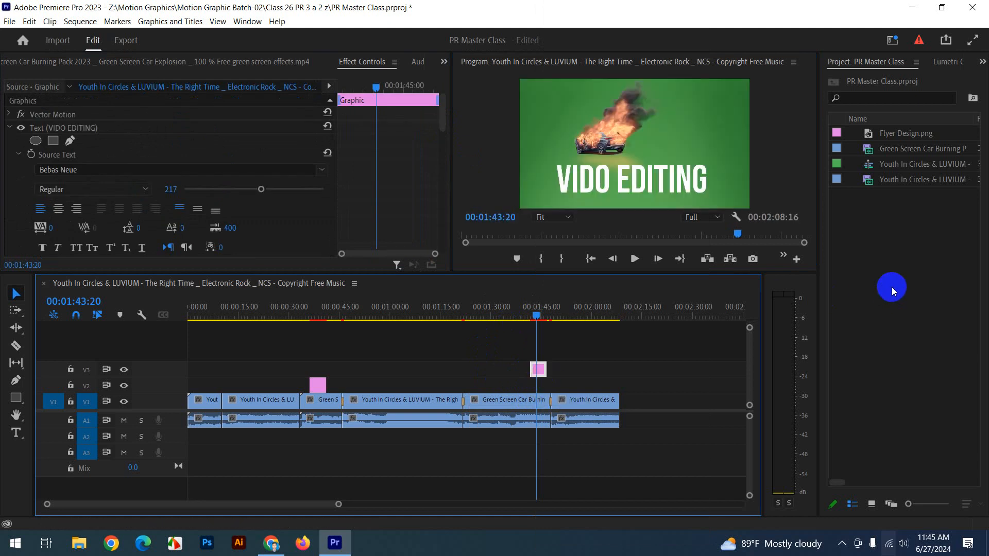
Create a dark red 1280 × 720 color matte at 30.00 fps with square pixels, named Color Matte.
click(892, 287)
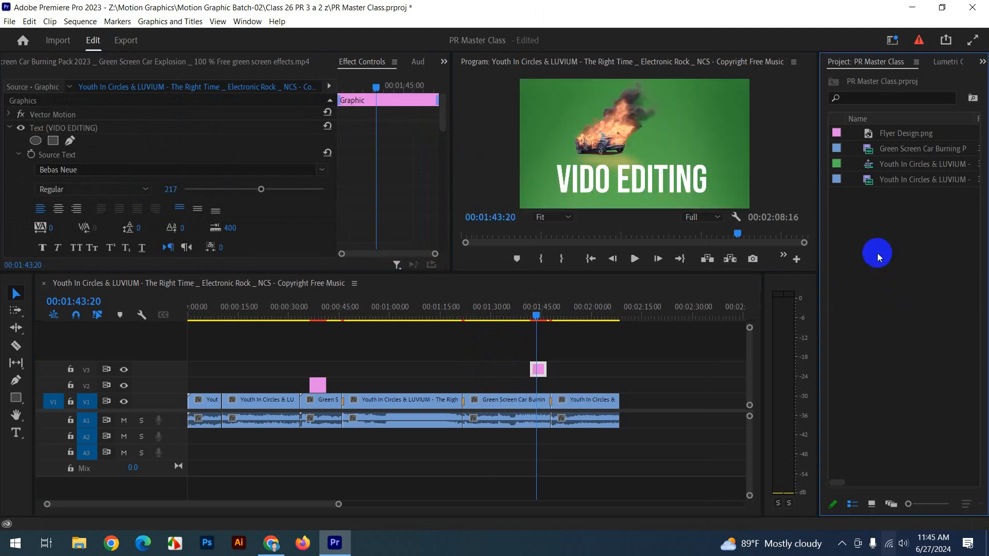
right_click(880, 233)
mouse_move(948, 280)
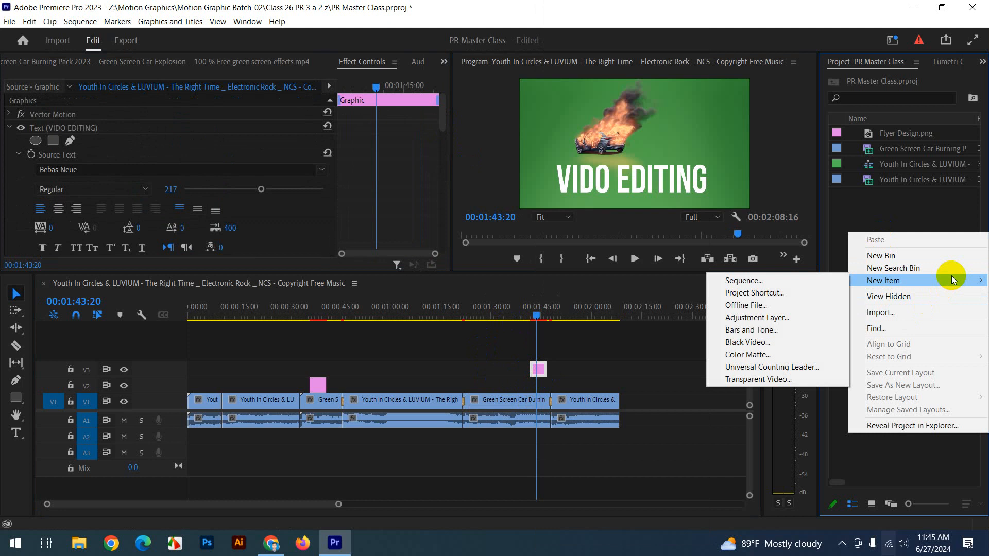
click(748, 355)
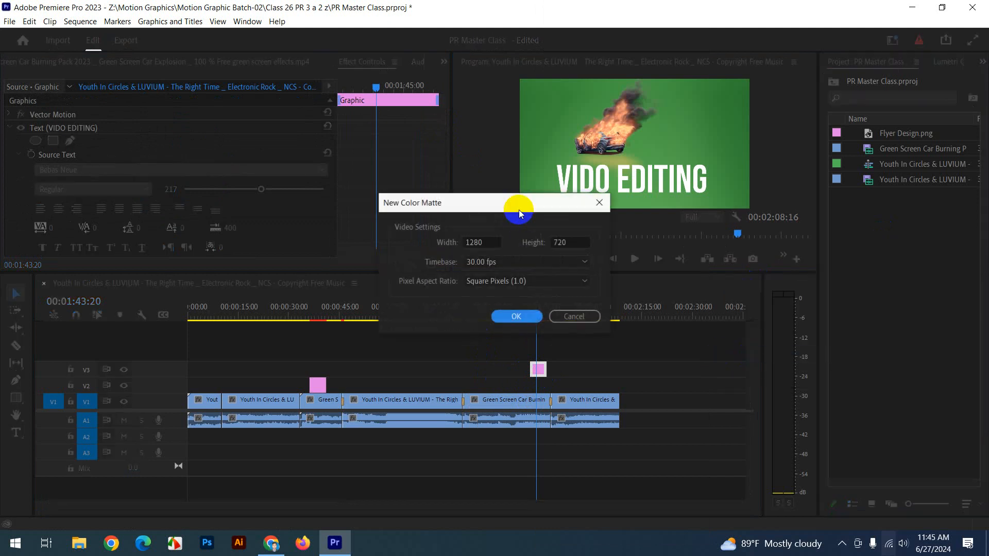
click(515, 316)
click(467, 251)
click(625, 181)
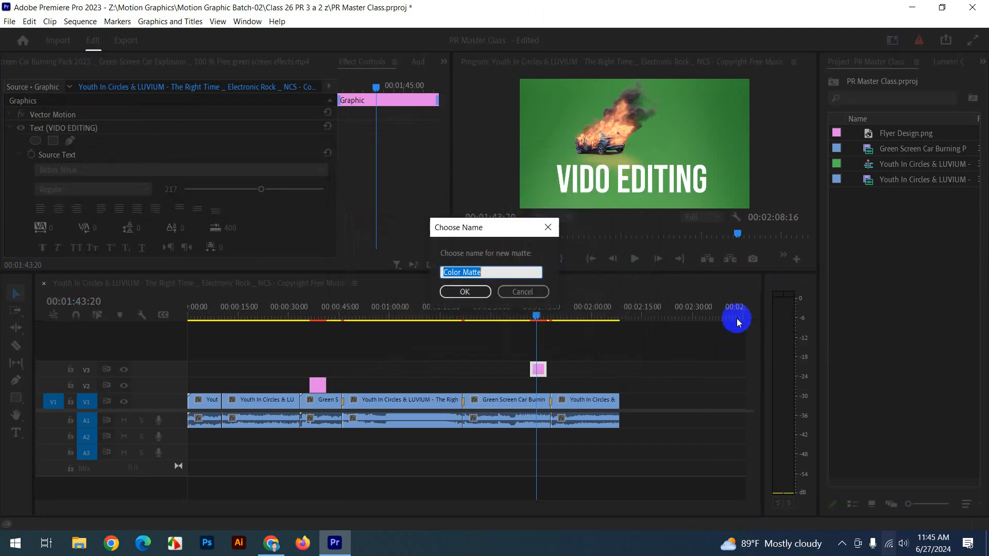
click(464, 292)
Place the color matte on track V2 beneath the title clip and group the two clips.
drag(883, 135, 536, 375)
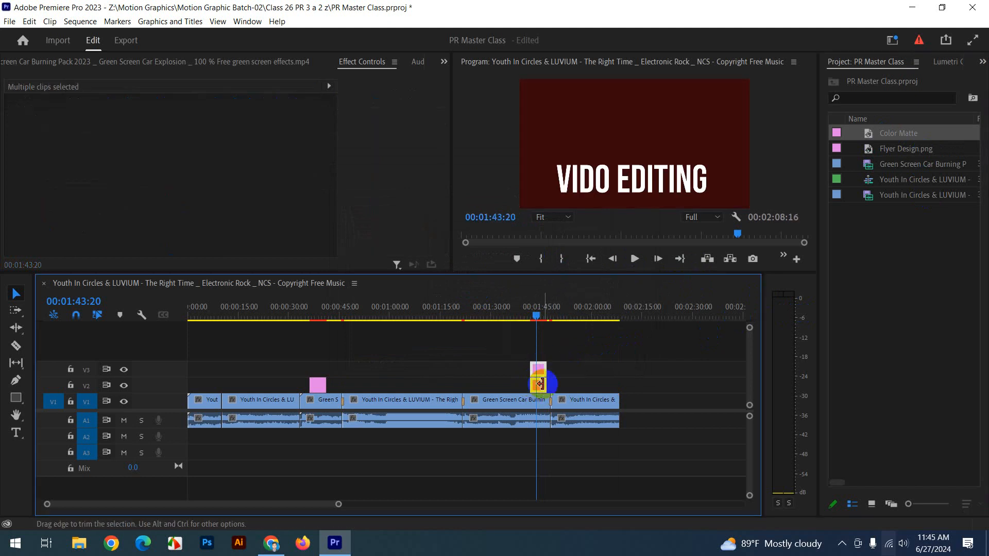
right_click(538, 379)
click(570, 225)
click(573, 360)
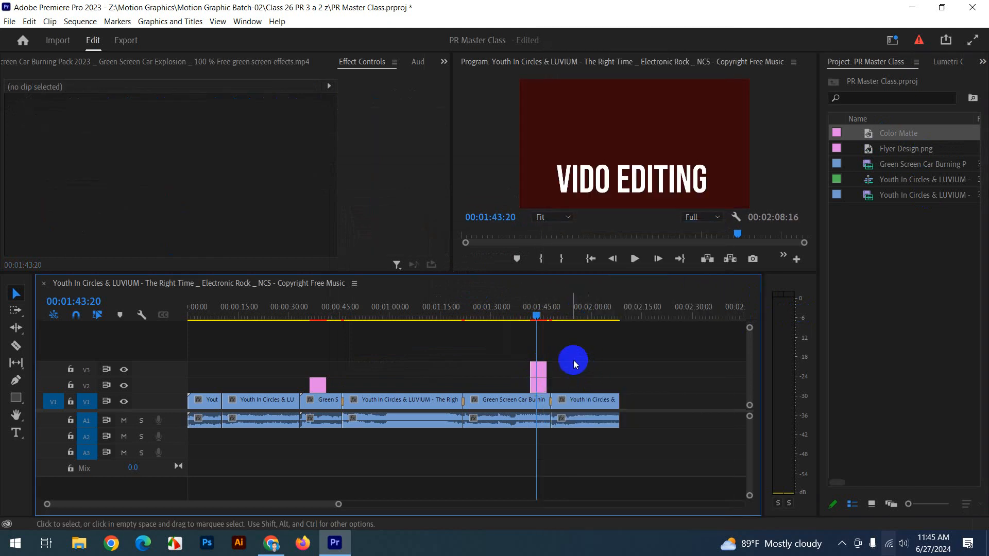
double_click(539, 372)
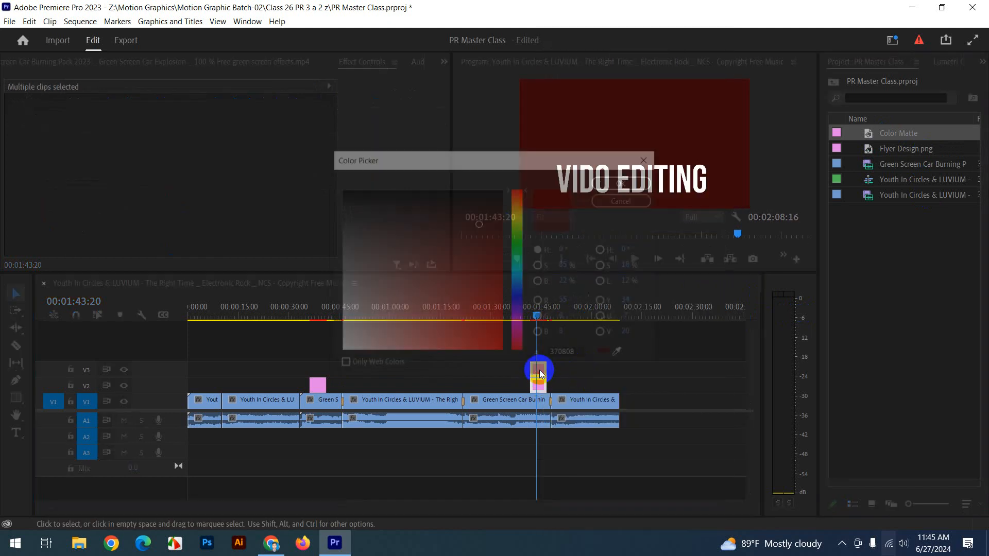
click(631, 202)
click(578, 360)
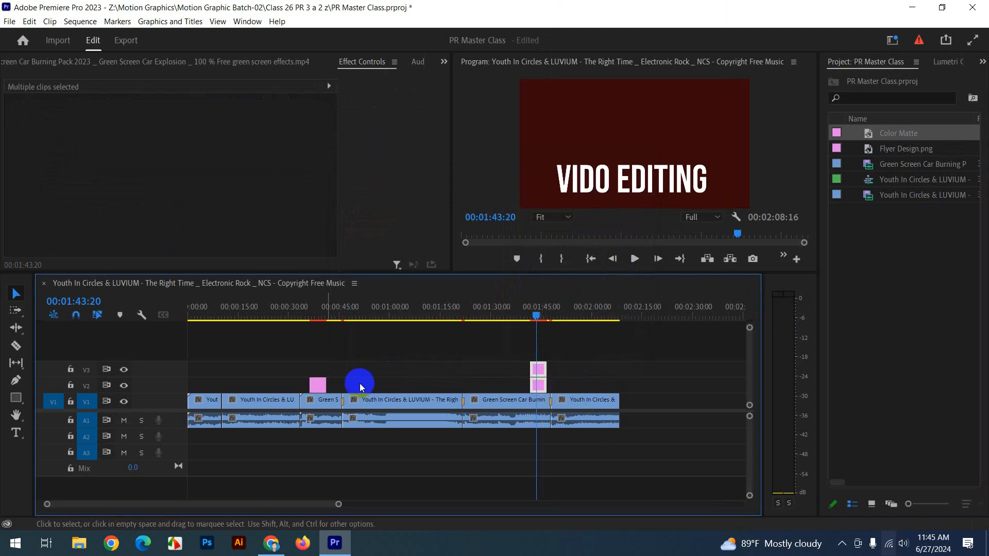
Try selecting all of the grouped title's text with the Type tool, and leave it unedited.
click(17, 433)
click(606, 180)
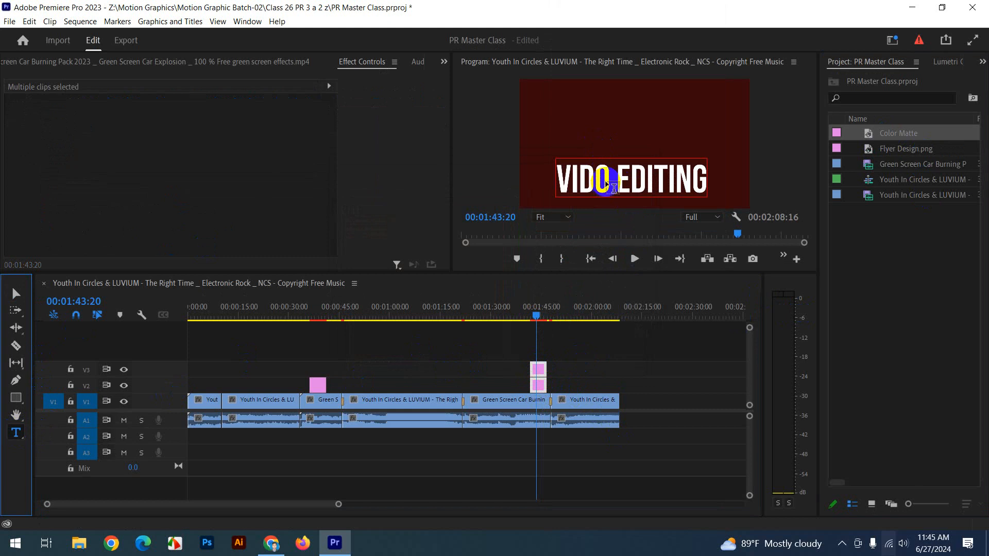
click(607, 170)
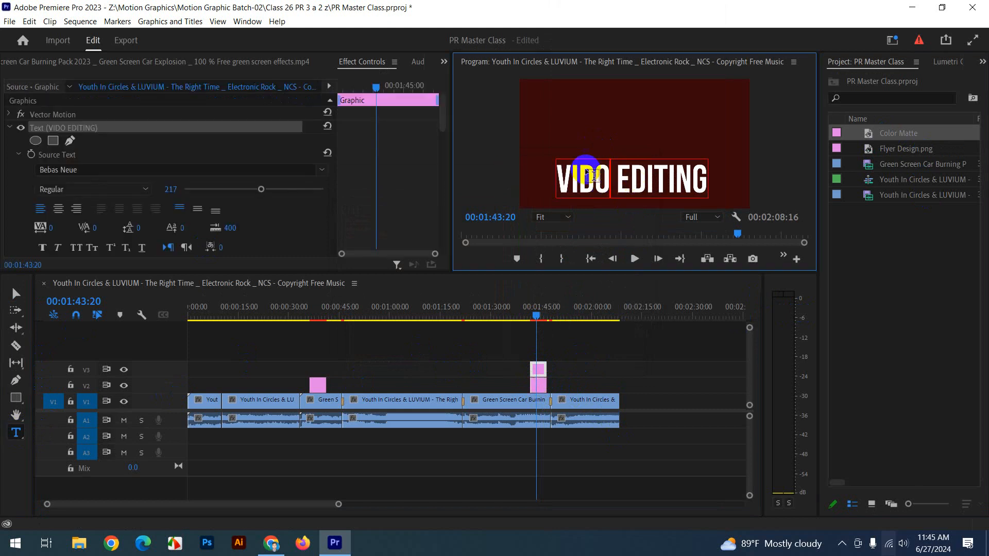
key(ctrl+a)
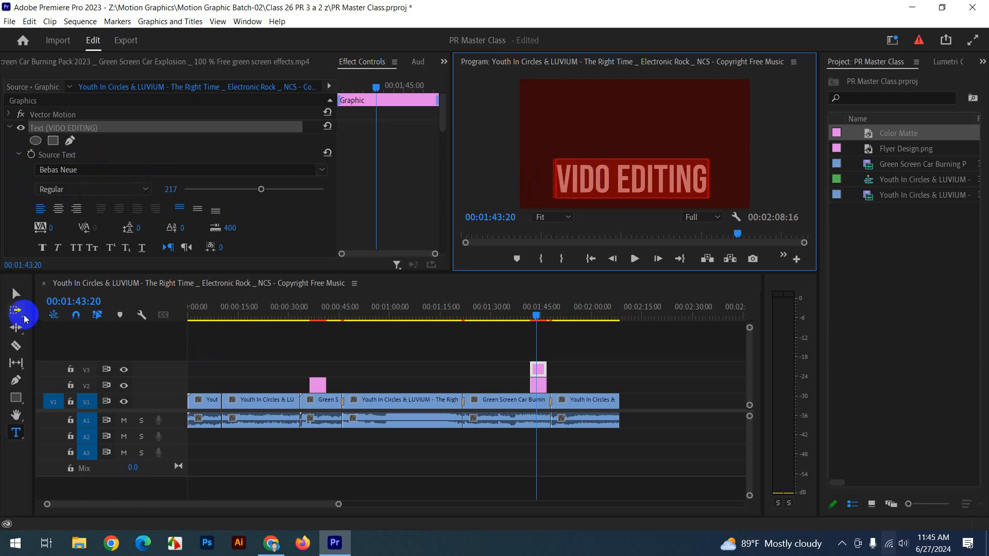
click(17, 294)
click(605, 347)
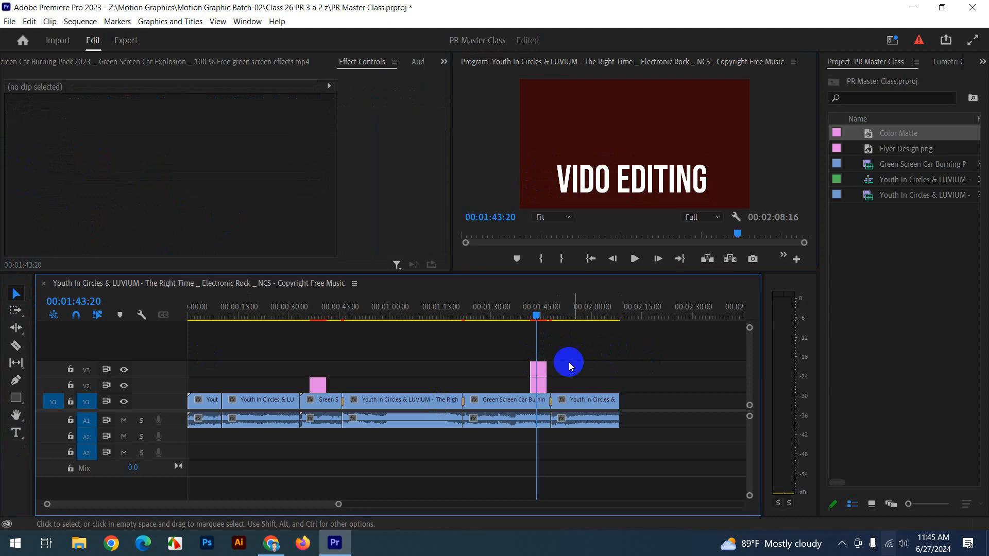
Ungroup the title and color matte clips, and delete the color matte from track V2.
click(549, 384)
right_click(538, 377)
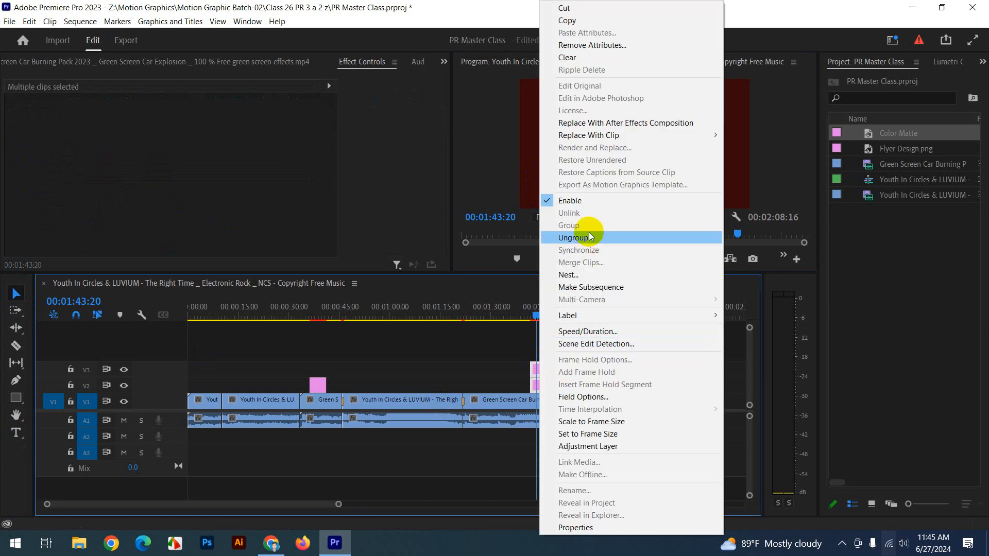
click(589, 239)
click(590, 360)
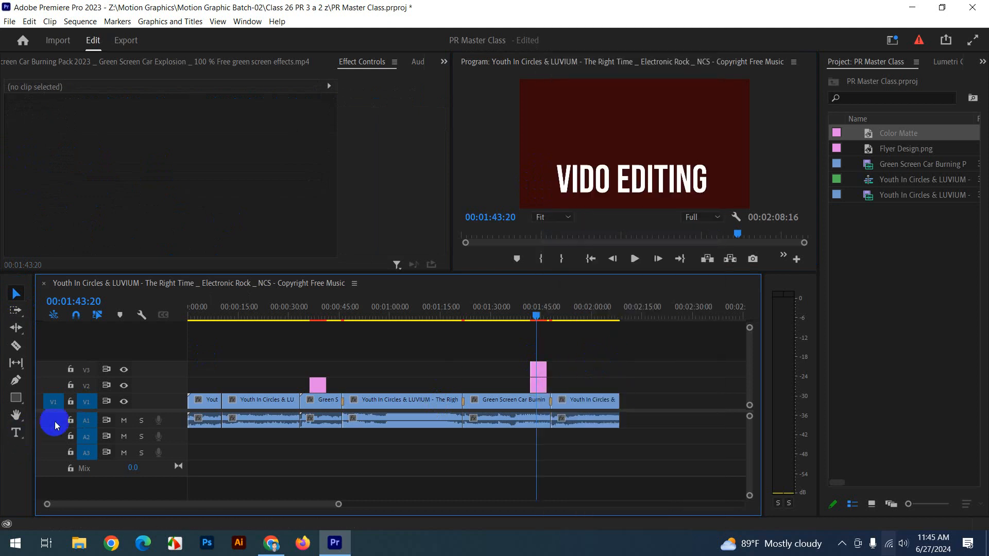
click(617, 357)
click(538, 386)
key(Delete)
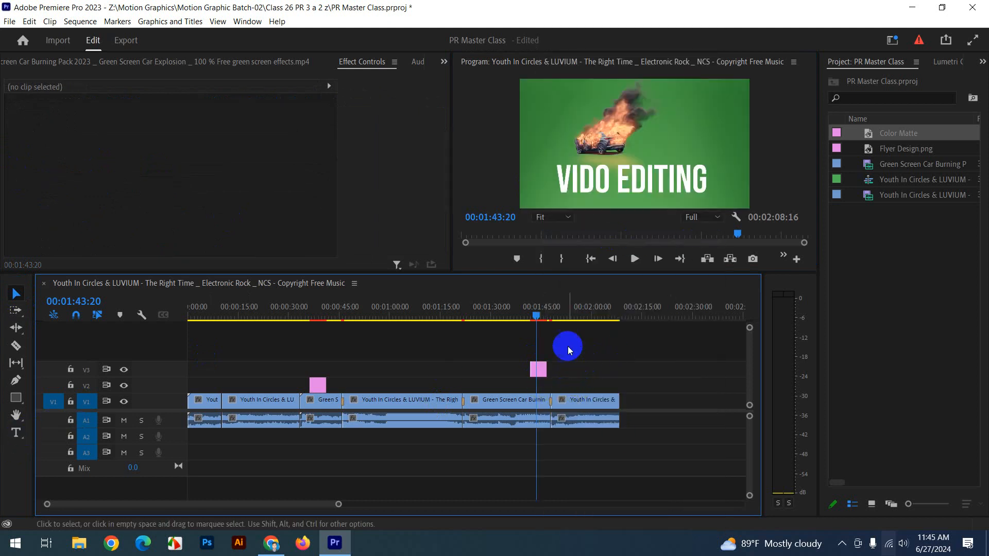
Review the appearance and transform properties of the title clip on V3 at 00:01:44:13.
click(526, 321)
drag(526, 321, 539, 322)
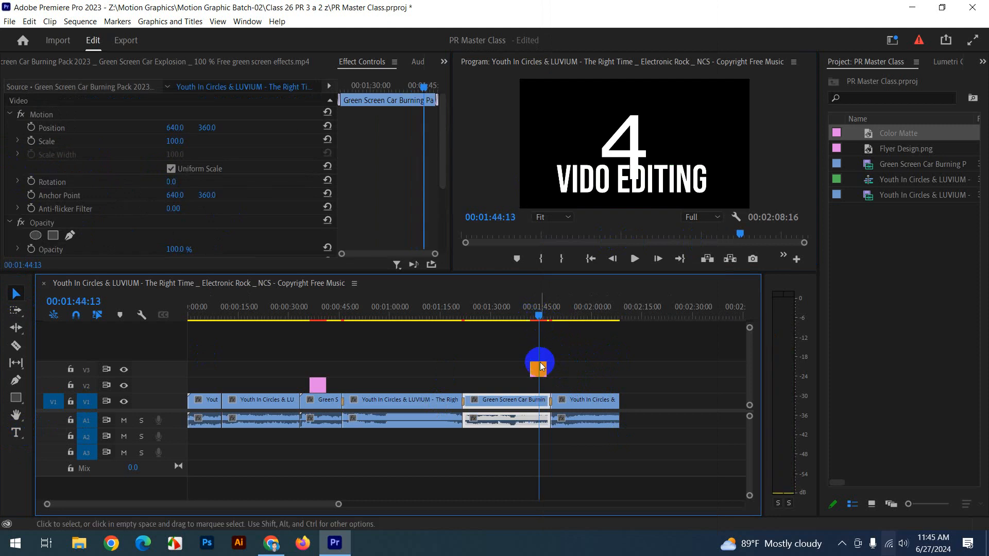
click(510, 340)
click(538, 377)
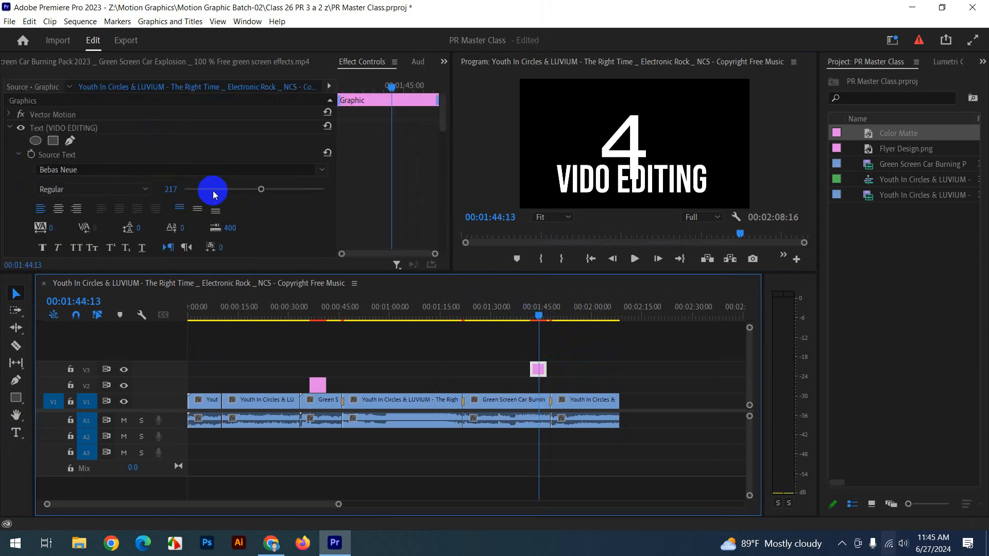
scroll(419, 158, down, 5)
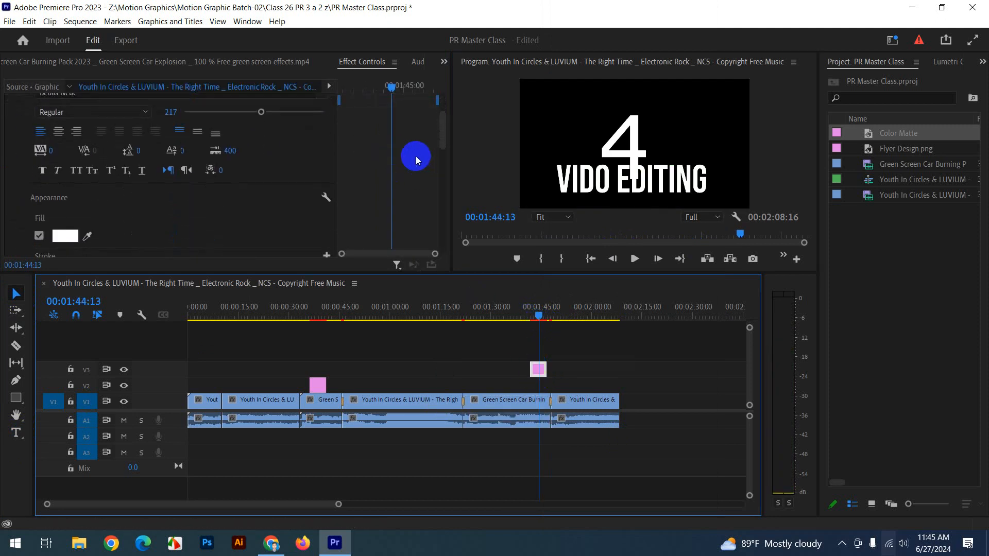
scroll(413, 155, down, 5)
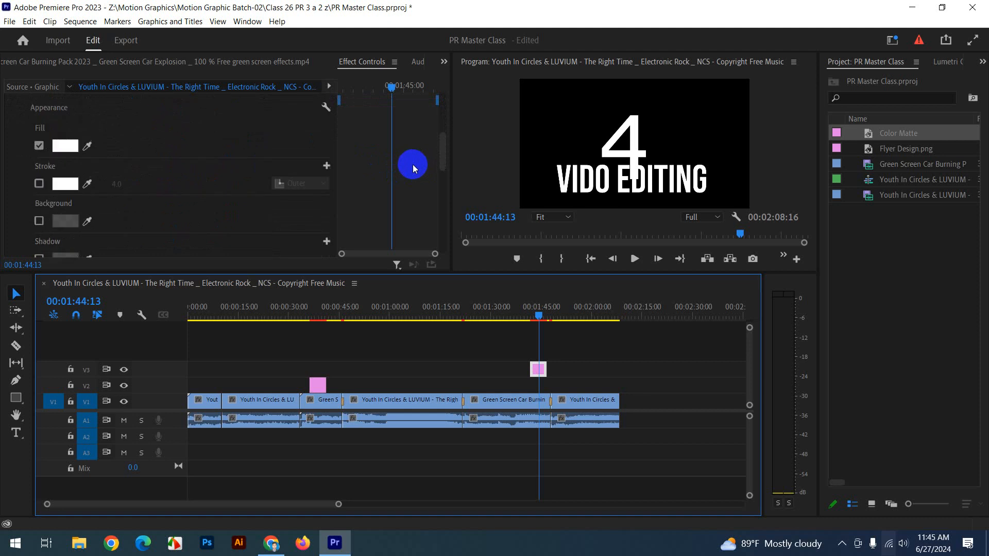
scroll(410, 168, down, 2)
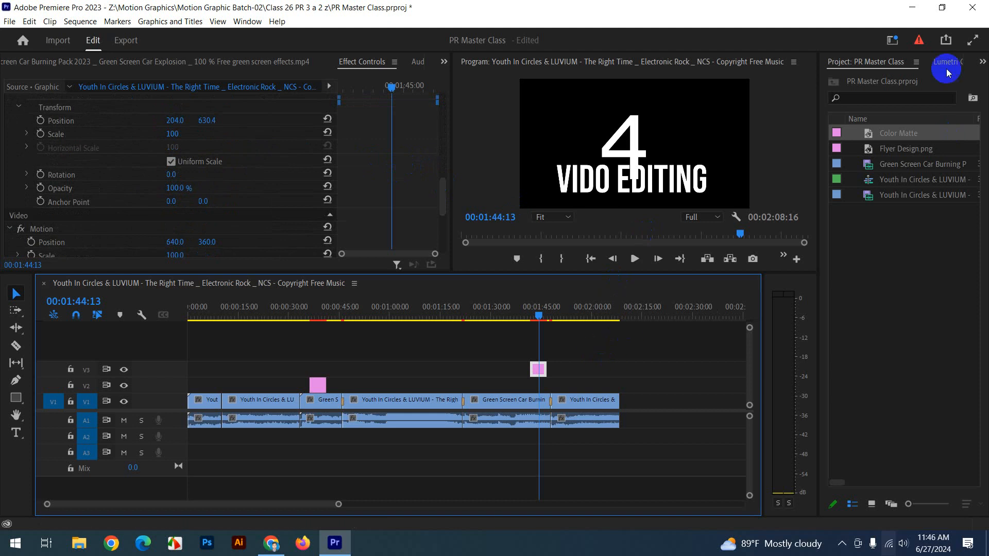
Extend the start of the V3 title clip back to 00:01:40:01 and apply the Split video transition at its beginning.
click(982, 62)
click(926, 110)
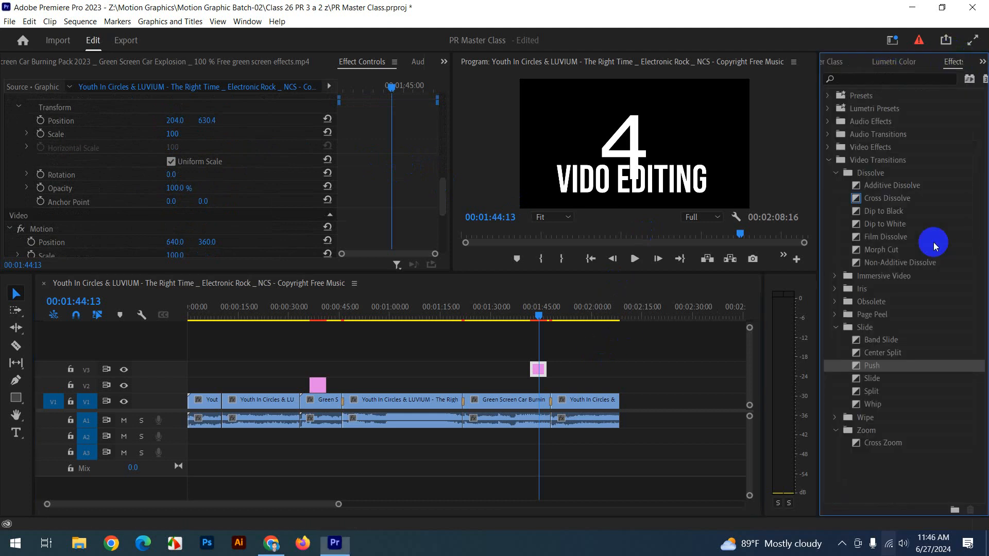
click(539, 311)
drag(540, 312, 524, 315)
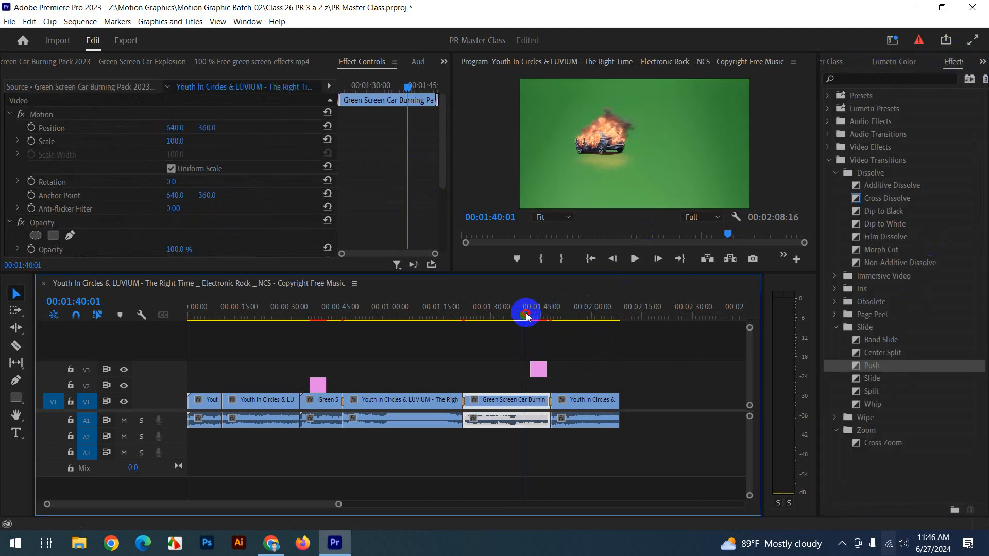
drag(535, 369, 525, 369)
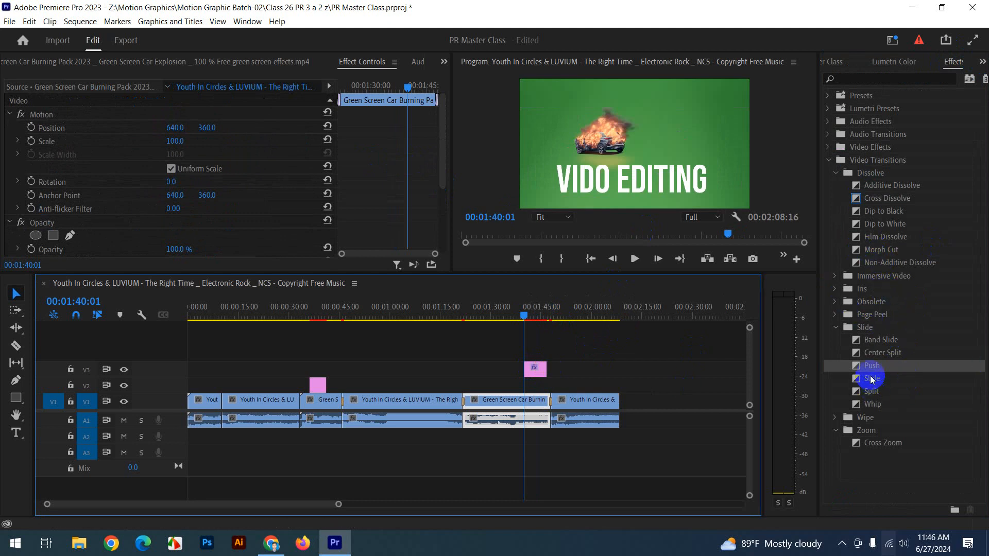
drag(870, 396, 526, 369)
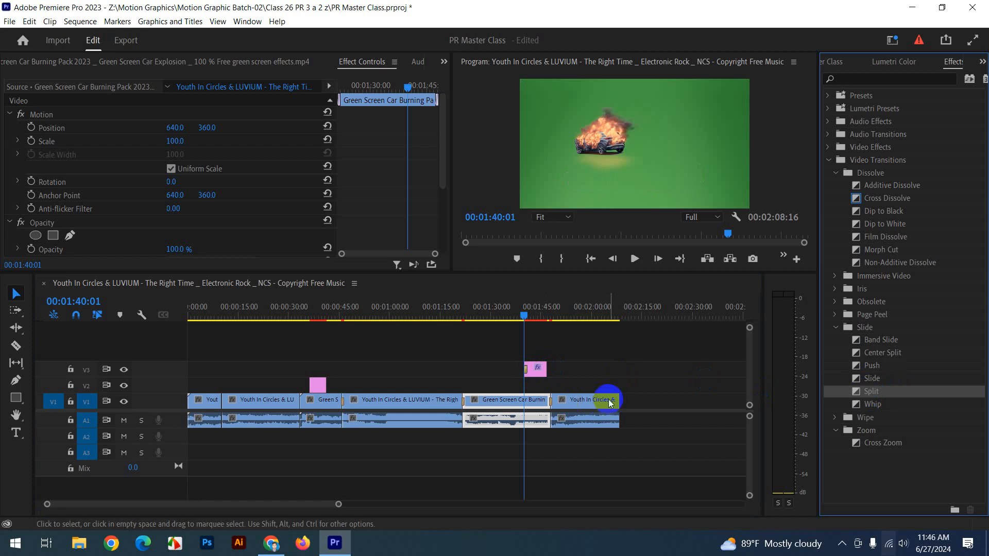
Play back the Split transition at the start of the V3 title clip.
click(524, 313)
key(space)
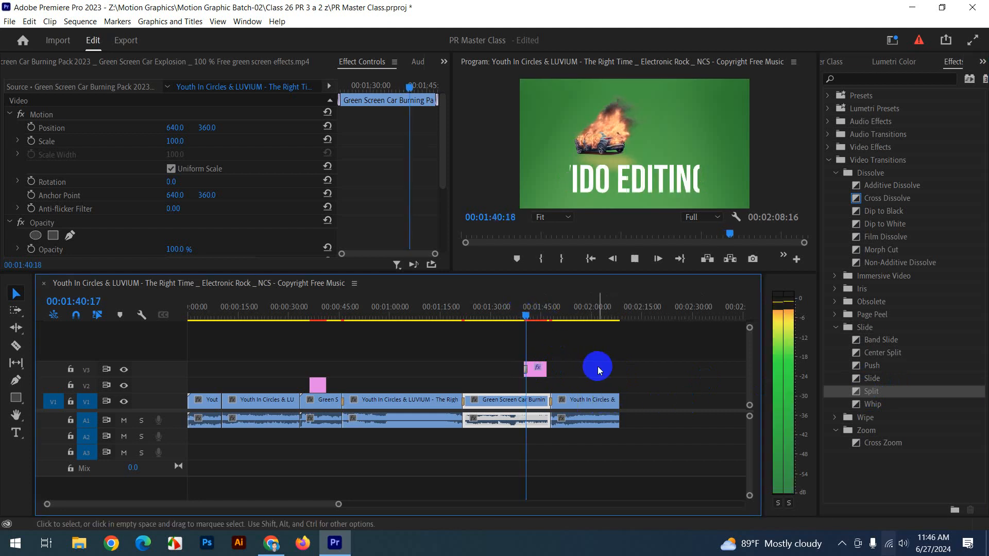
key(space)
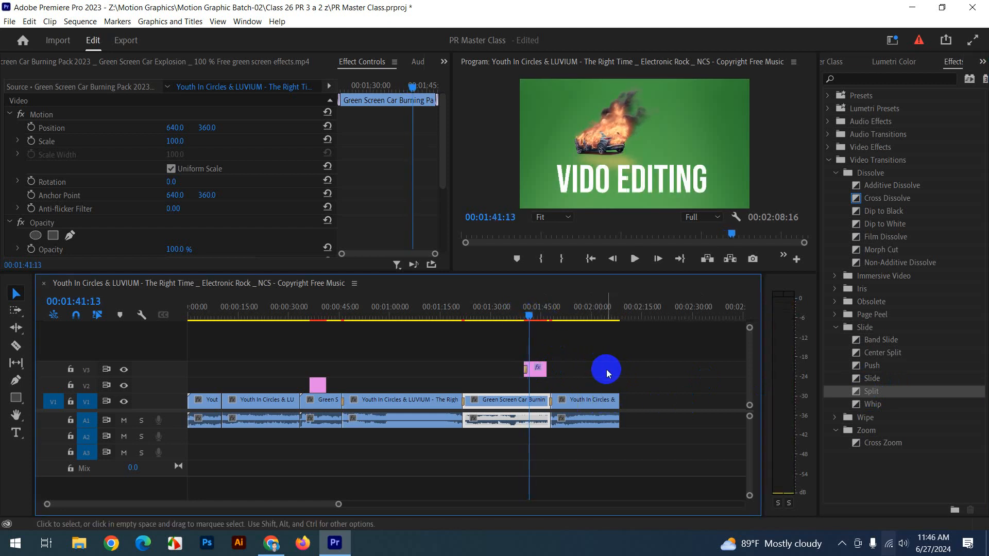
Trim the end of the V3 title clip back to 00:01:44:13 and apply the Band Slide video transition at its end.
click(542, 320)
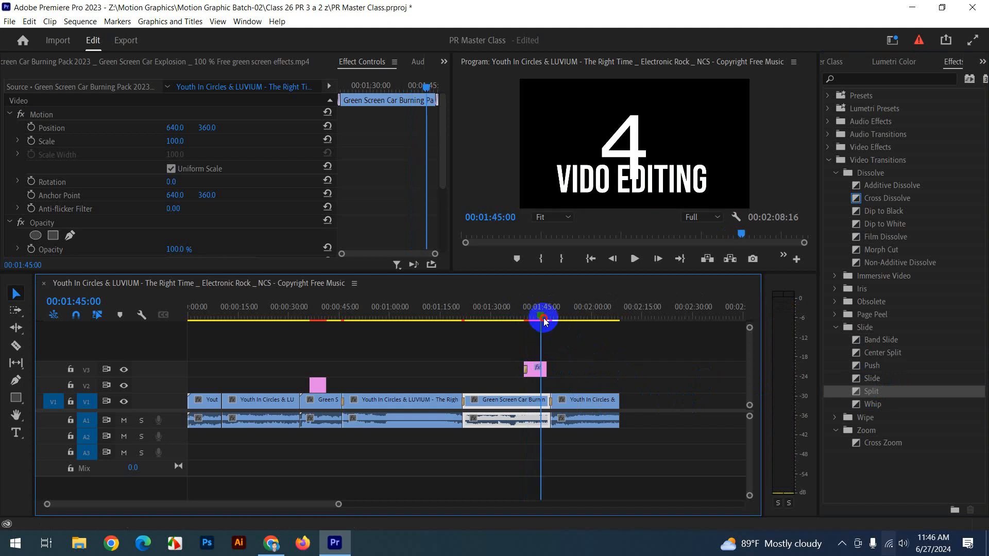
drag(545, 320, 539, 316)
drag(546, 369, 538, 369)
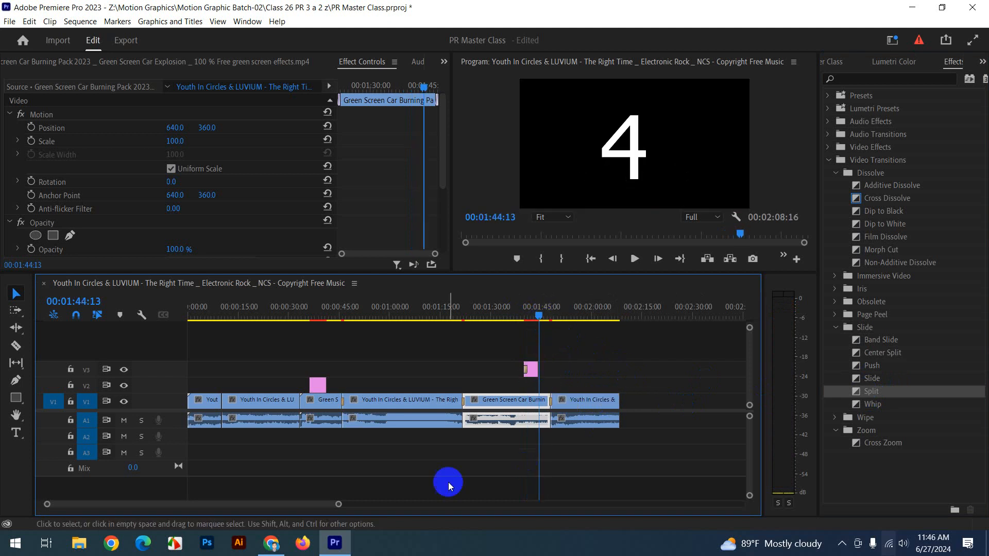
drag(342, 504, 304, 504)
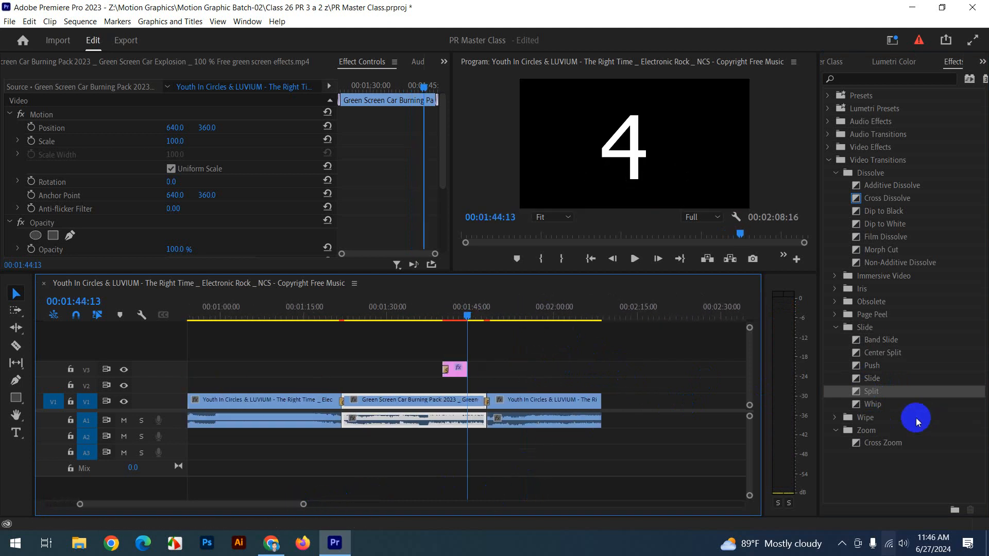
drag(879, 340, 466, 370)
Play the sequence from 00:01:38:04 through the title clip to review its opening and closing transitions.
drag(468, 329, 431, 309)
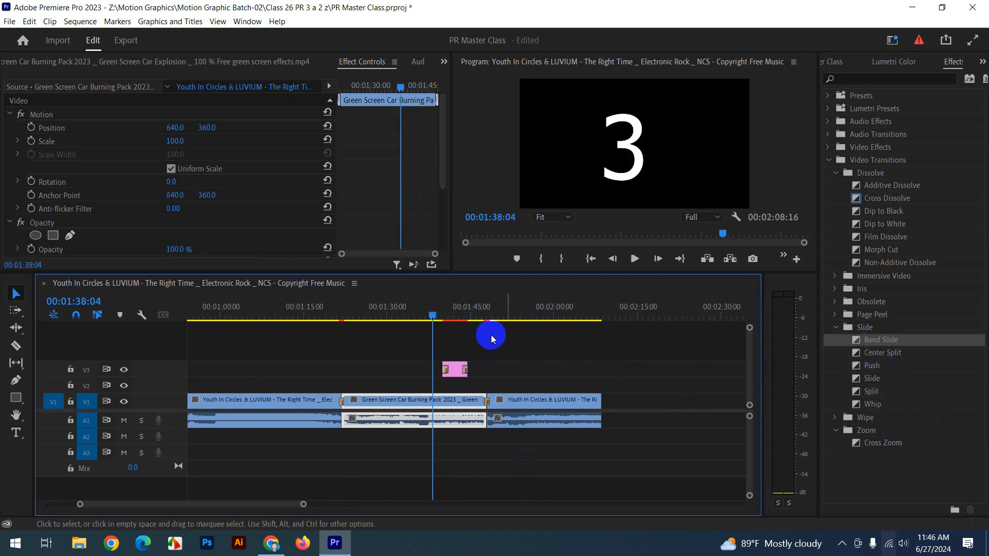
key(space)
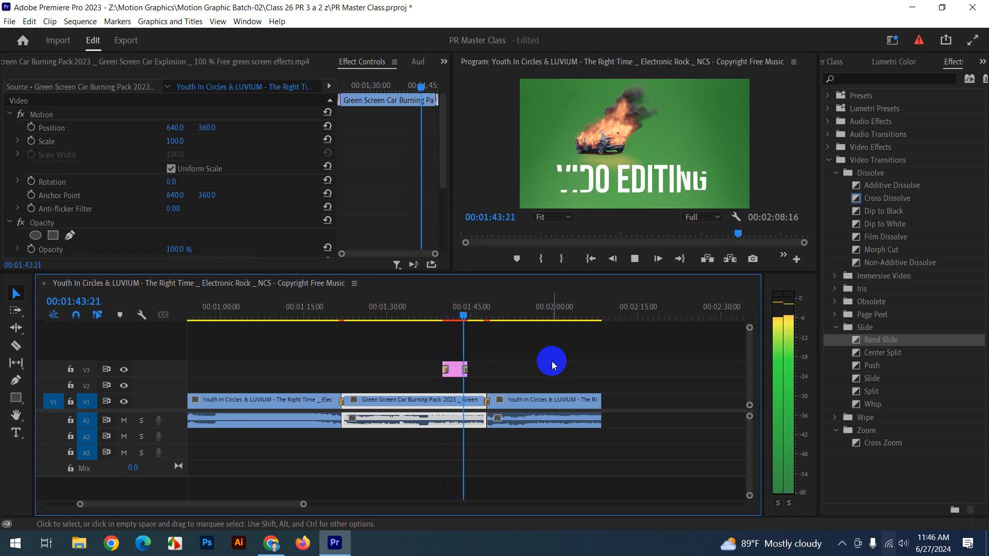
key(space)
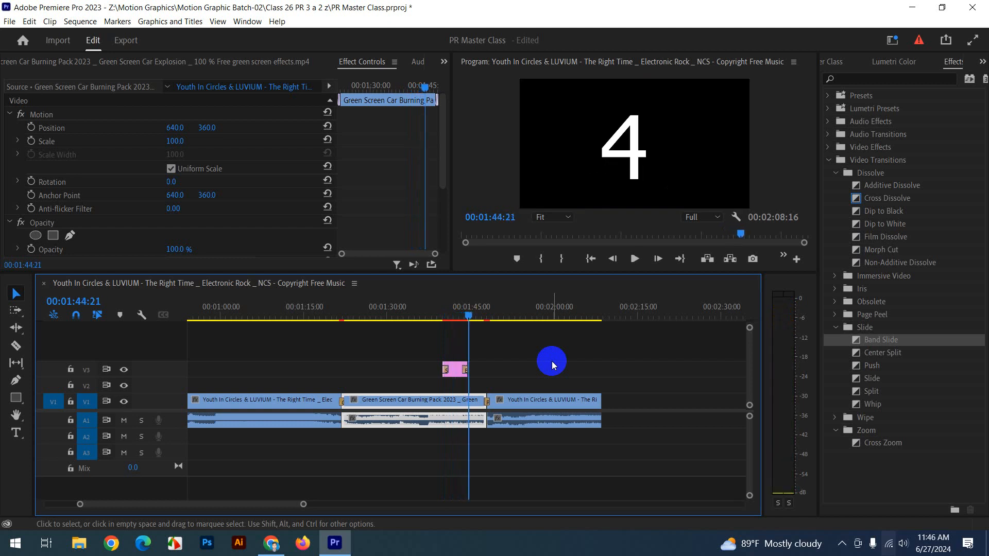
click(458, 316)
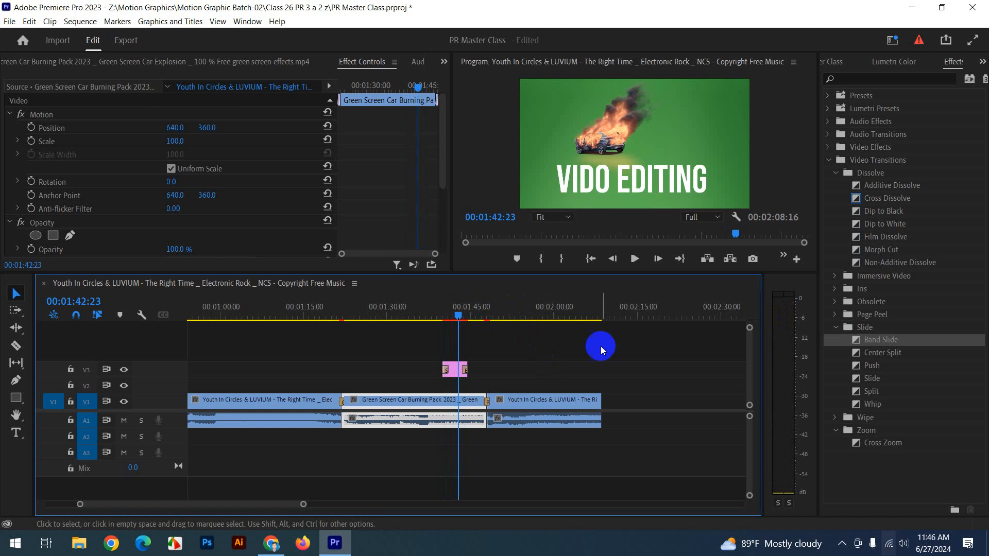
Animate the V3 title clip's Position with a keyframe at 00:01:40:00 and a second one at 00:01:43:15 with horizontal value 1690.0.
drag(302, 500, 347, 501)
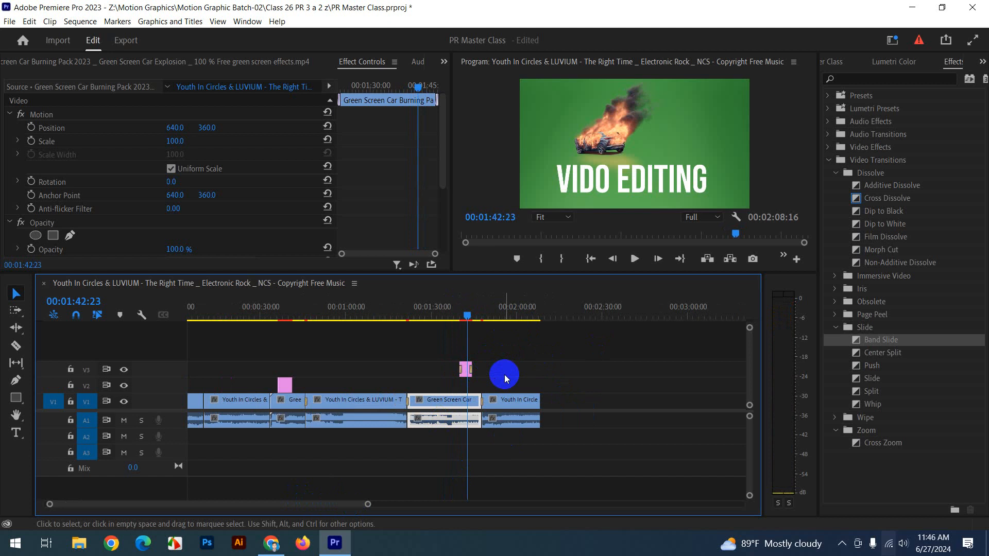
click(459, 315)
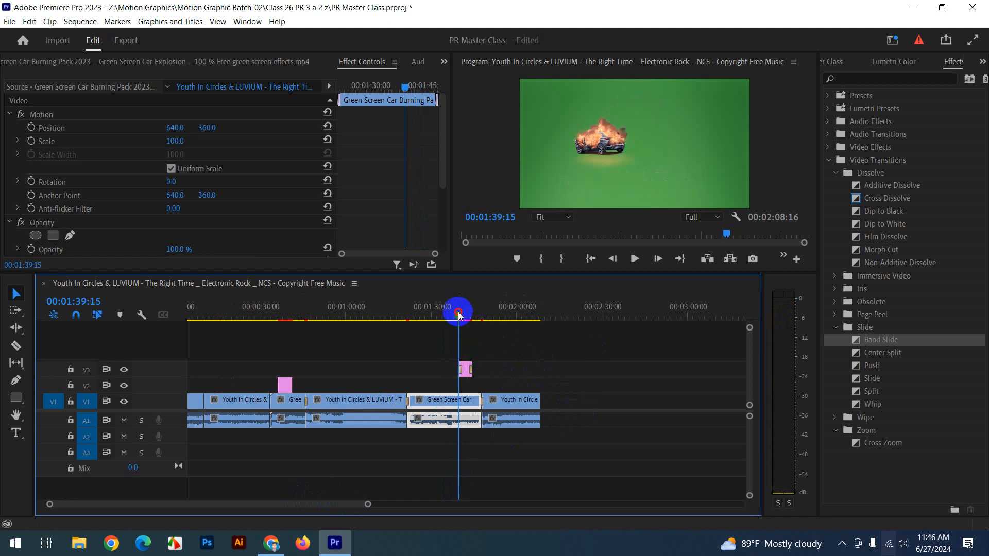
drag(365, 505, 285, 507)
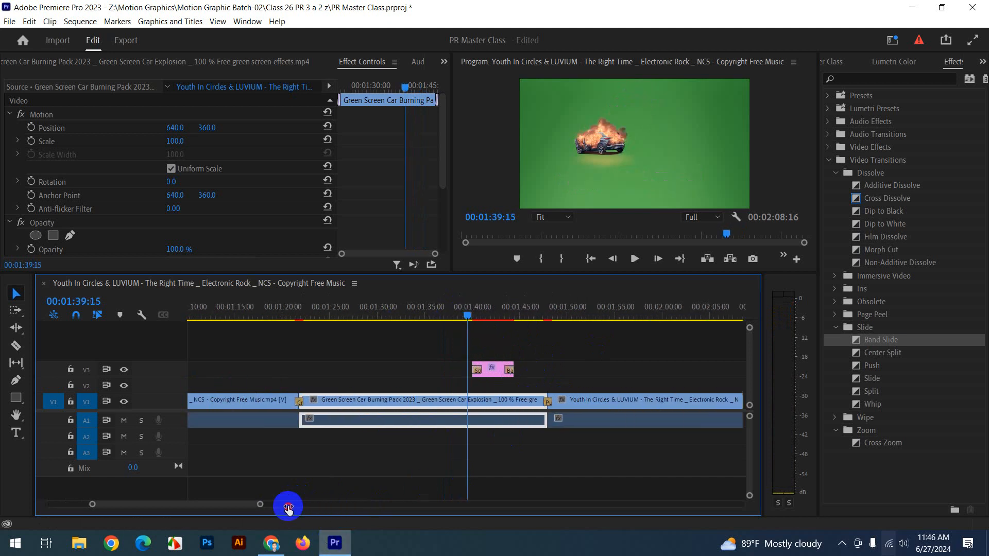
drag(464, 319, 470, 320)
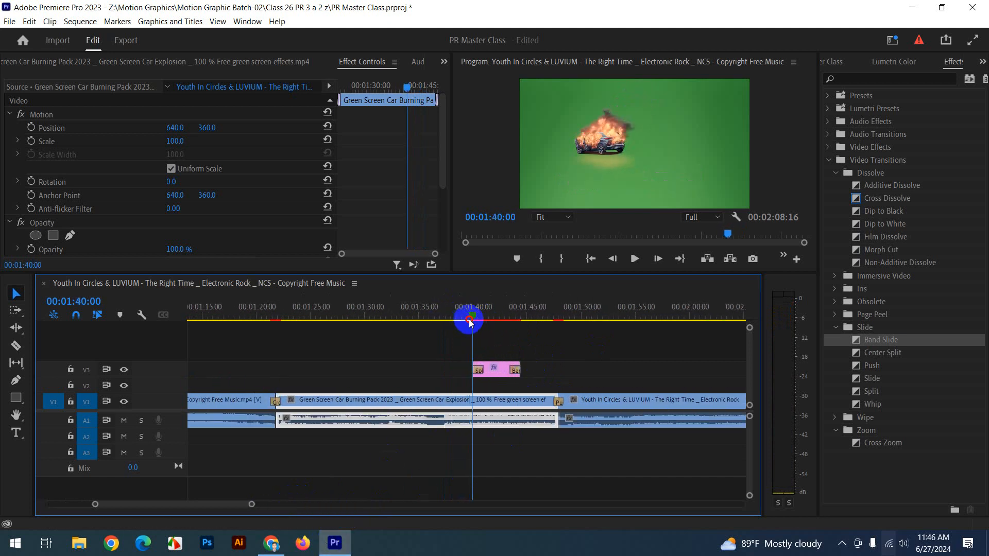
click(498, 367)
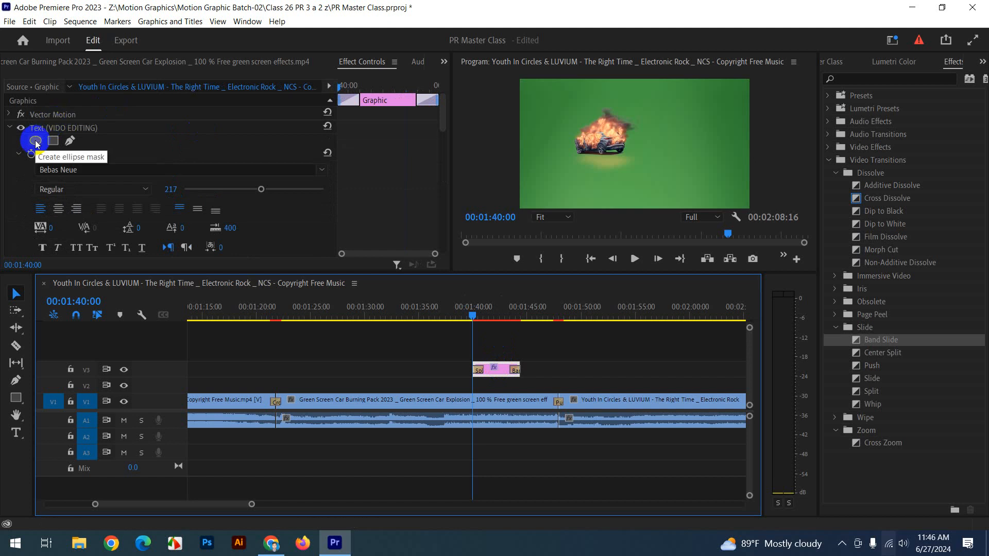
click(10, 128)
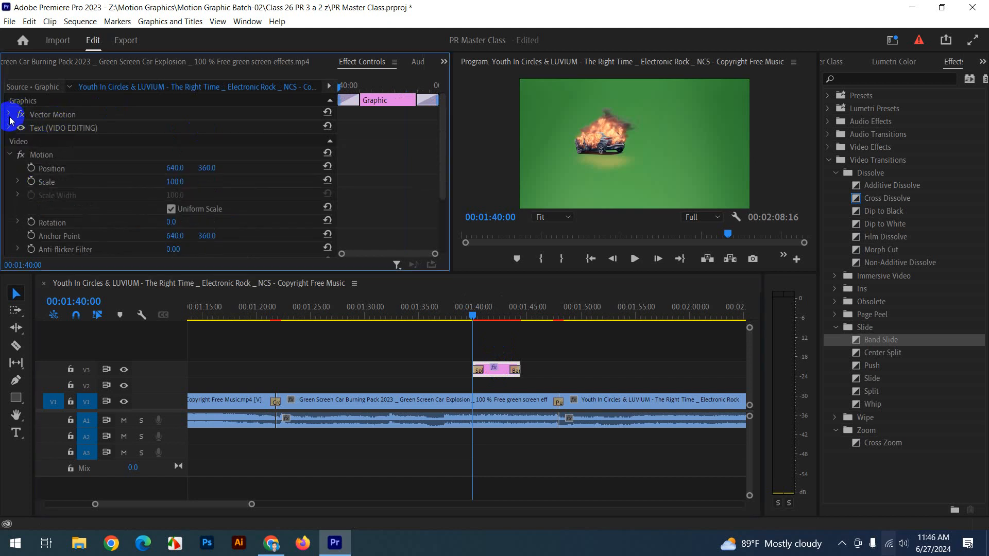
click(58, 169)
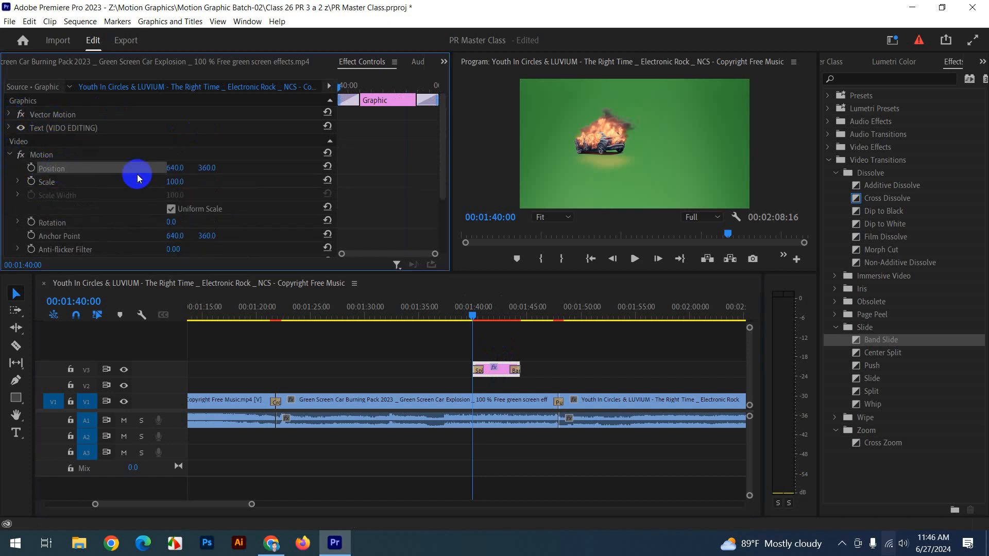
click(32, 169)
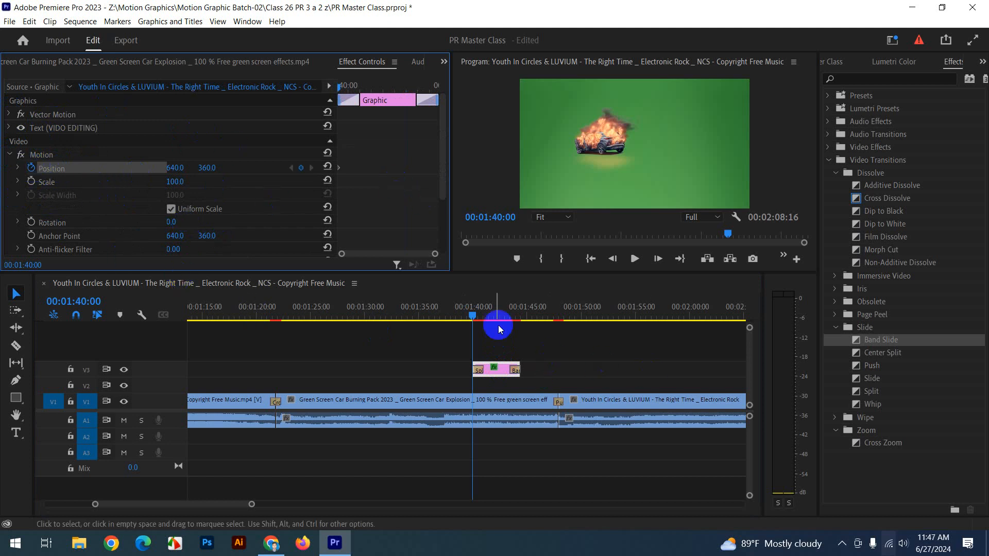
mouse_move(475, 318)
mouse_down()
mouse_move(521, 324)
mouse_move(510, 319)
mouse_up()
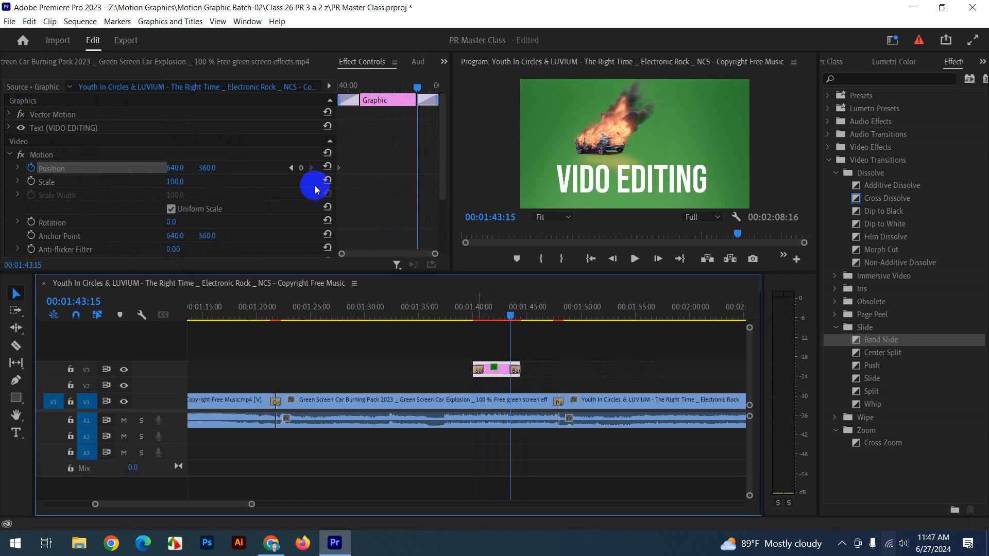
drag(171, 169, 852, 167)
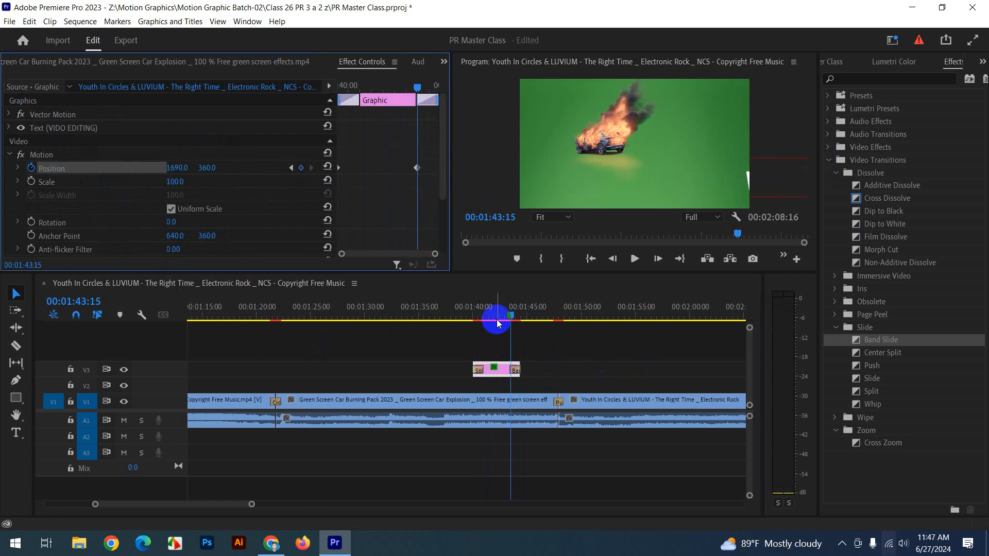
Play back the title's position animation from the start of its clip, and recheck the frame at 00:01:41:13.
drag(498, 318, 470, 309)
key(space)
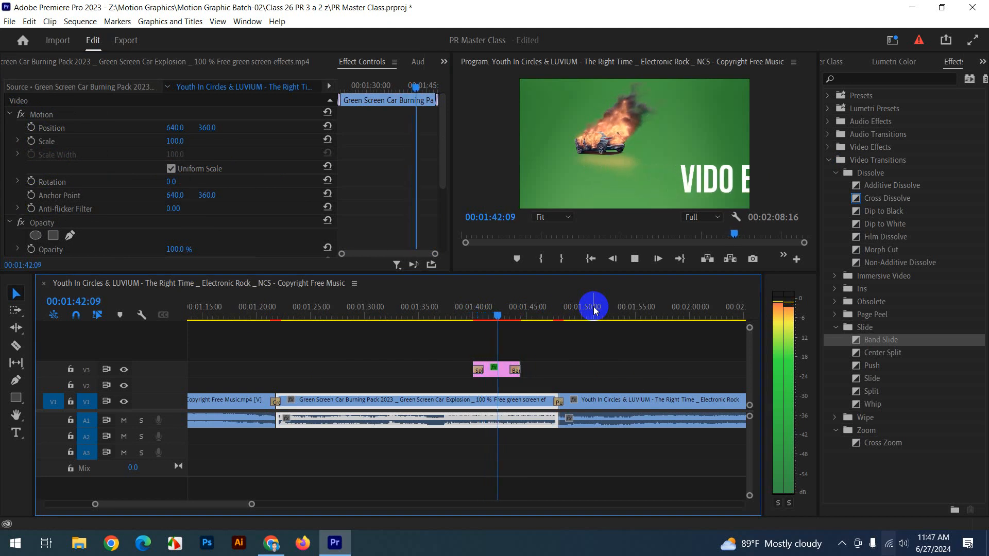
key(space)
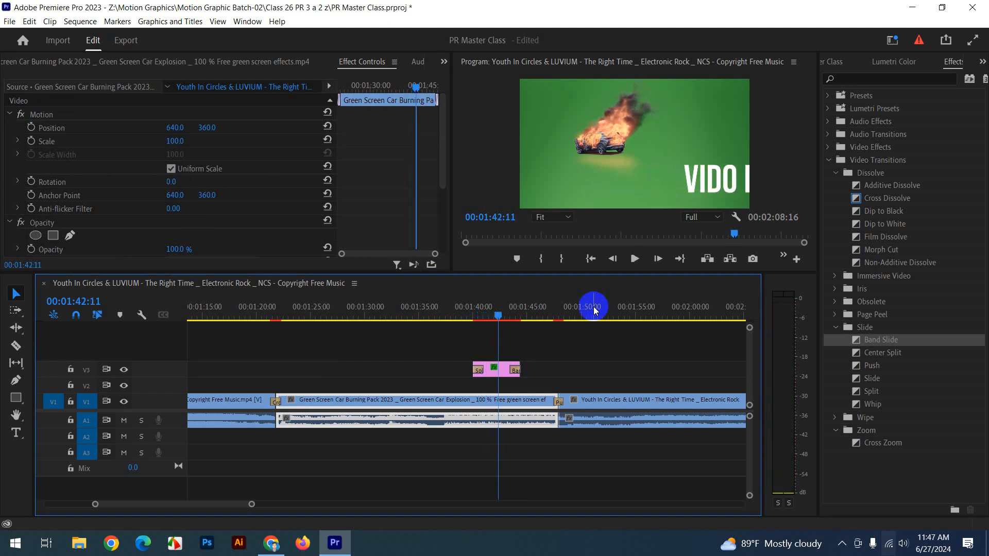
click(561, 342)
drag(510, 315, 489, 315)
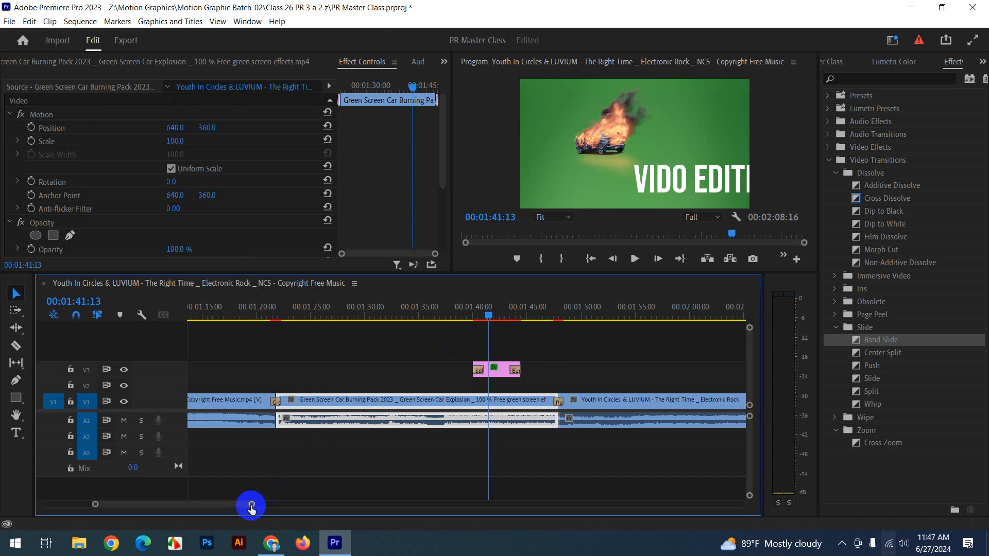
Delete all clips from every track of the sequence and bring up the project's media items.
drag(252, 507, 326, 513)
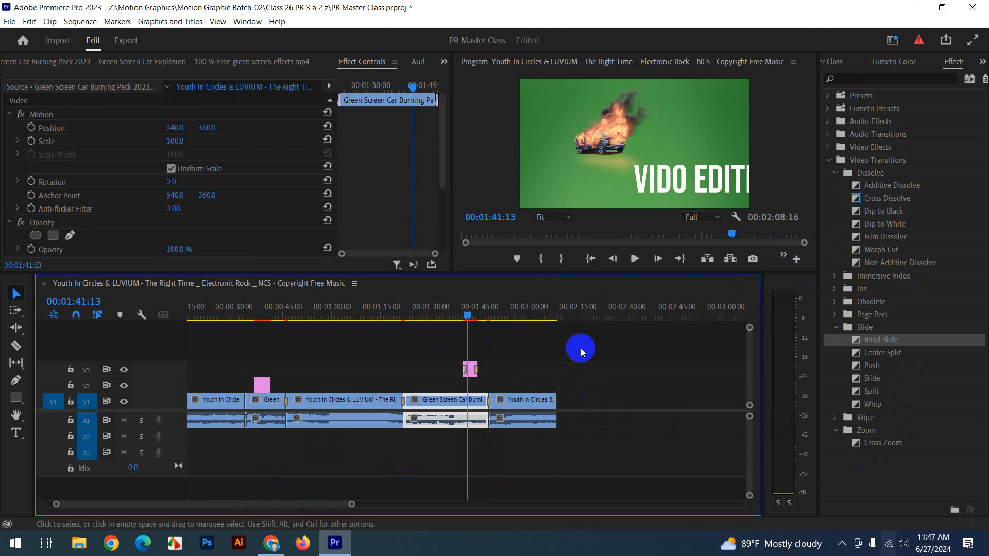
drag(470, 313, 452, 316)
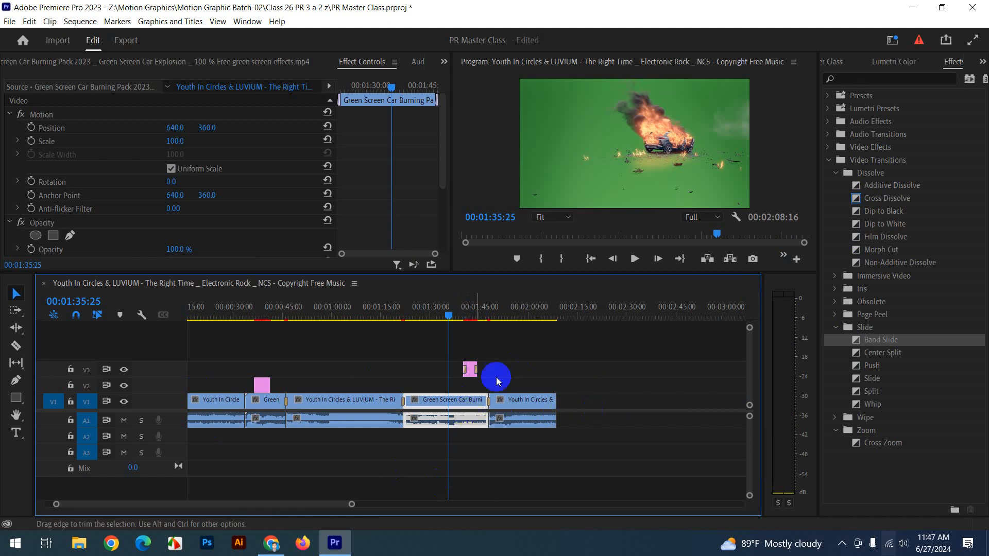
scroll(270, 327, left, 2)
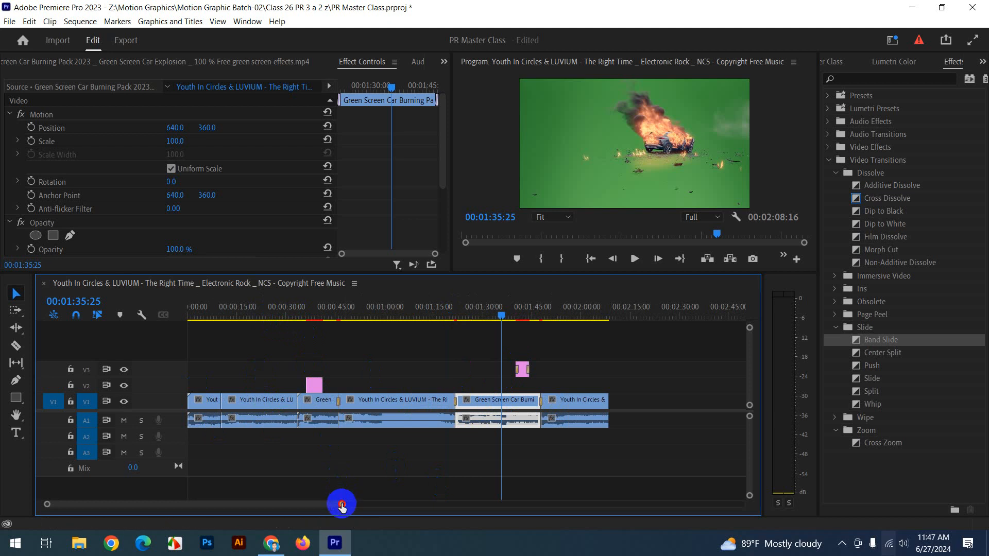
drag(342, 506, 404, 505)
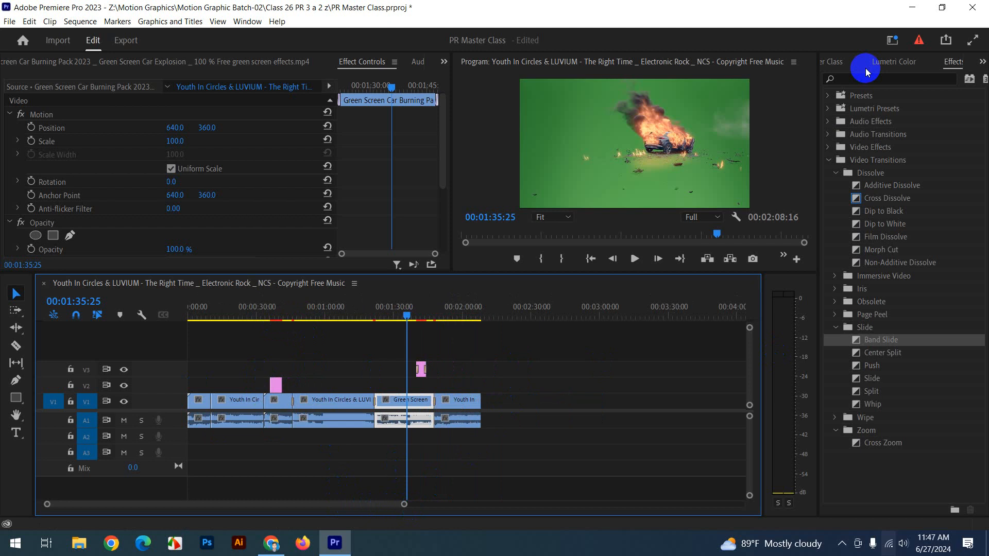
drag(575, 345, 187, 473)
key(Delete)
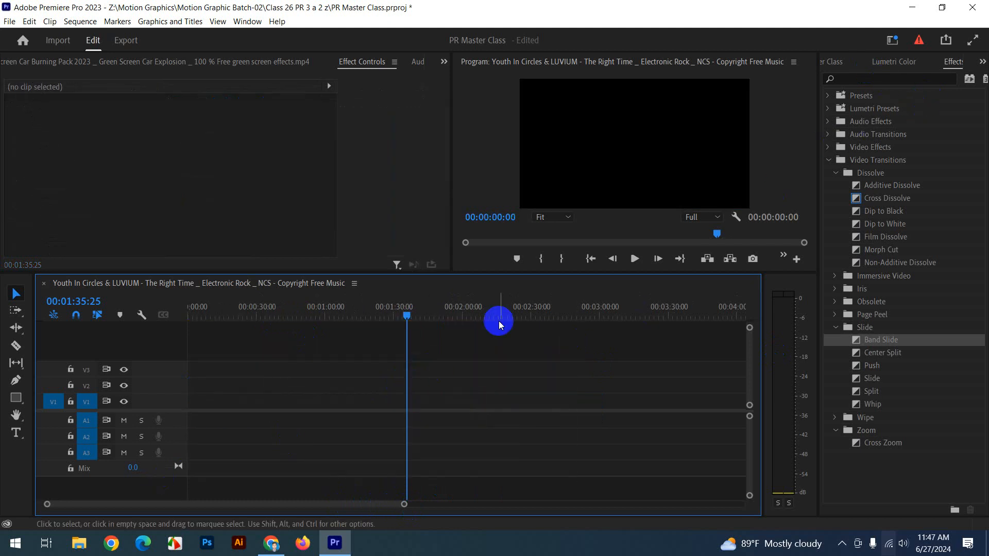
click(981, 63)
click(943, 77)
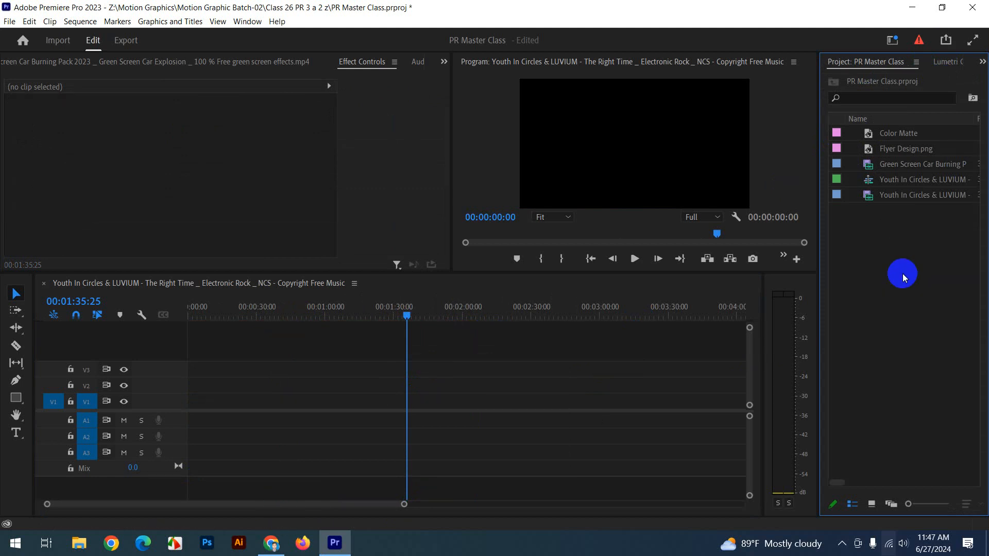
double_click(893, 276)
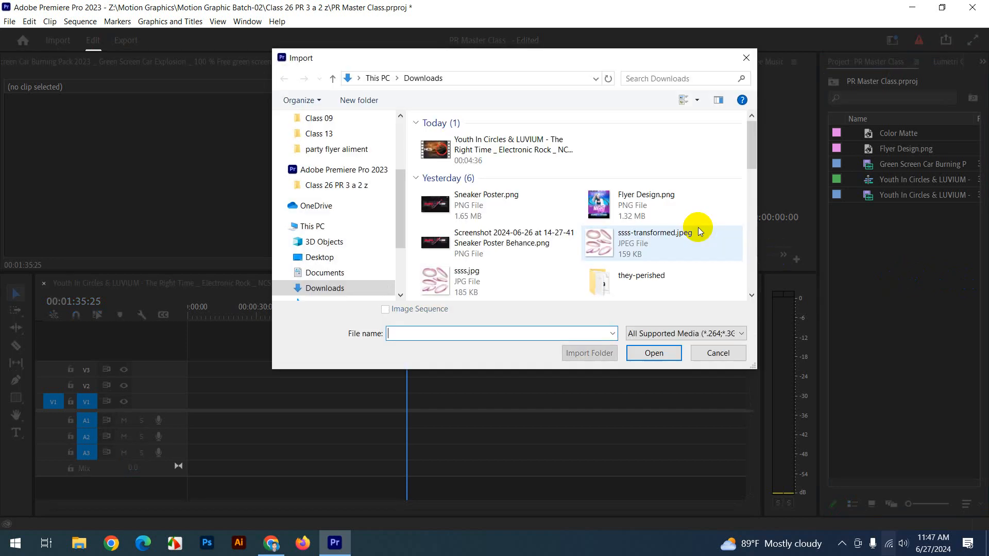
scroll(479, 248, down, 5)
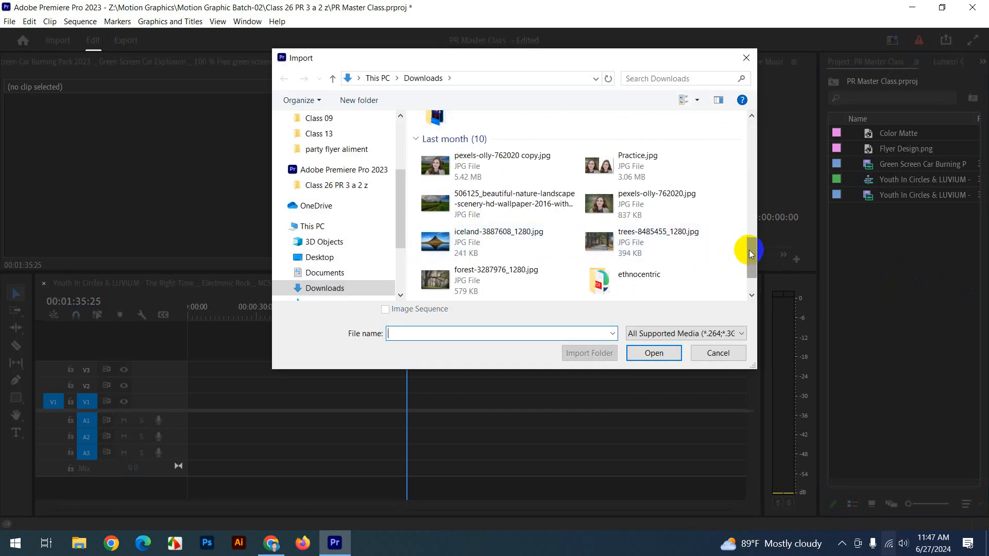
drag(753, 254, 777, 122)
click(842, 544)
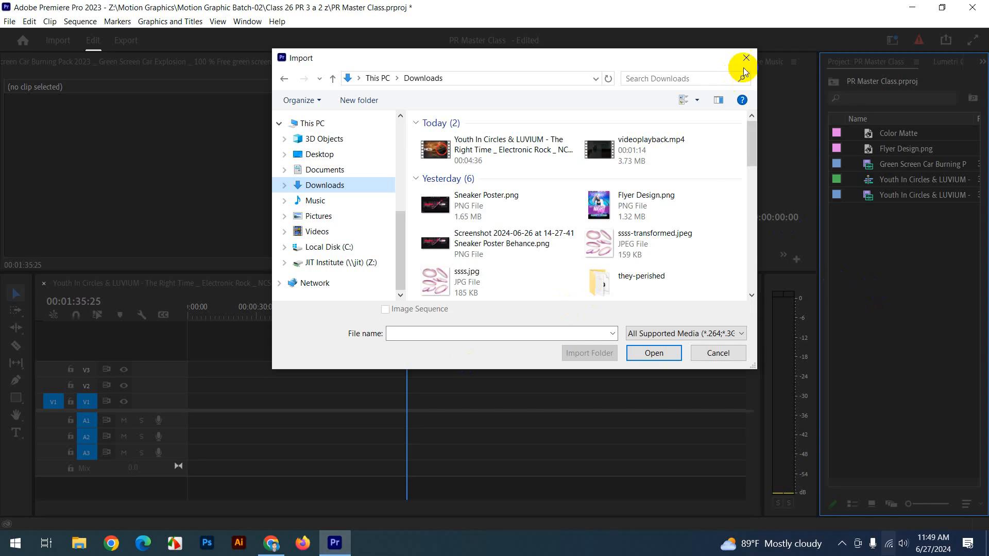
click(744, 68)
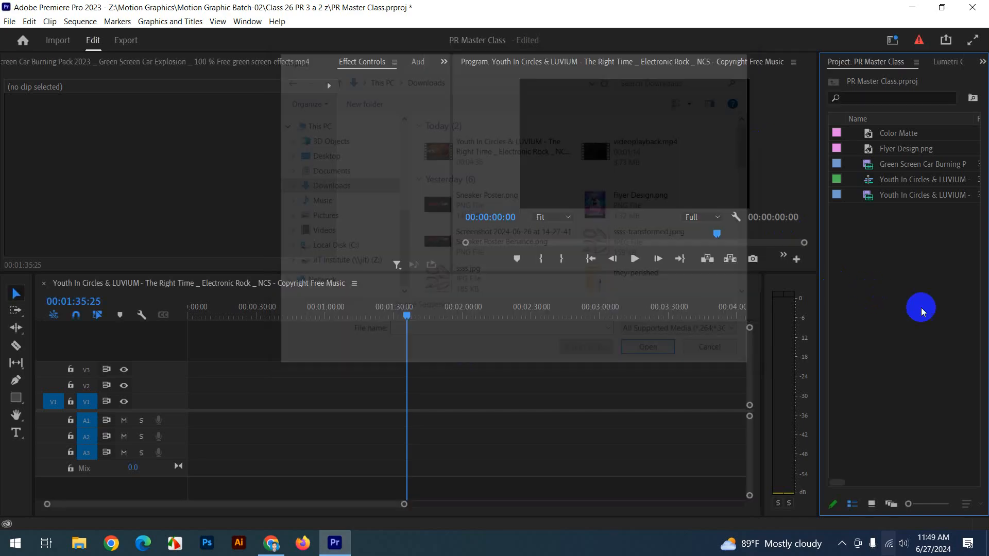
Import videoplayback.mp4 from the Downloads folder into the project.
double_click(935, 263)
click(435, 146)
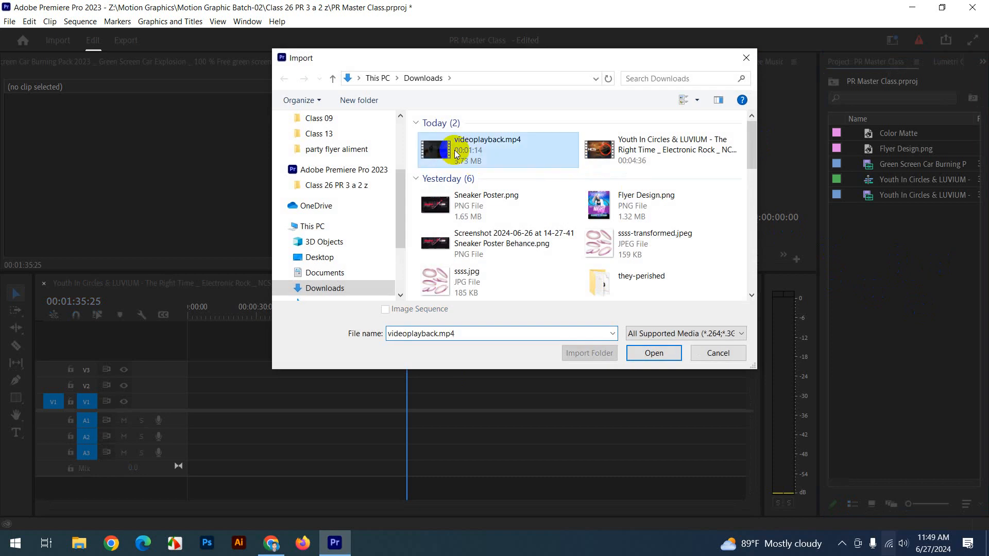
click(644, 350)
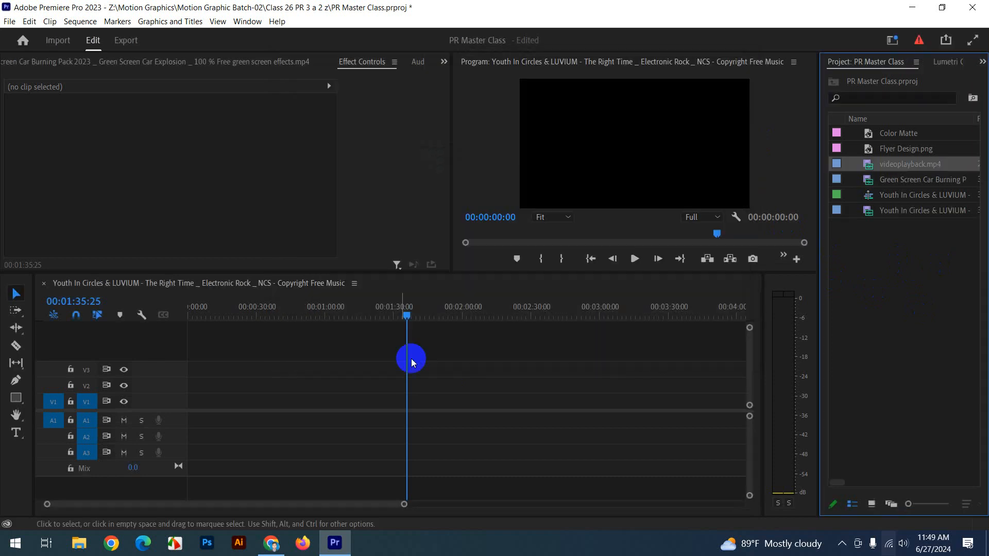
Open the imported videoplayback.mp4 in the Source monitor and preview it from near its beginning.
double_click(865, 164)
drag(110, 237, 18, 238)
click(232, 259)
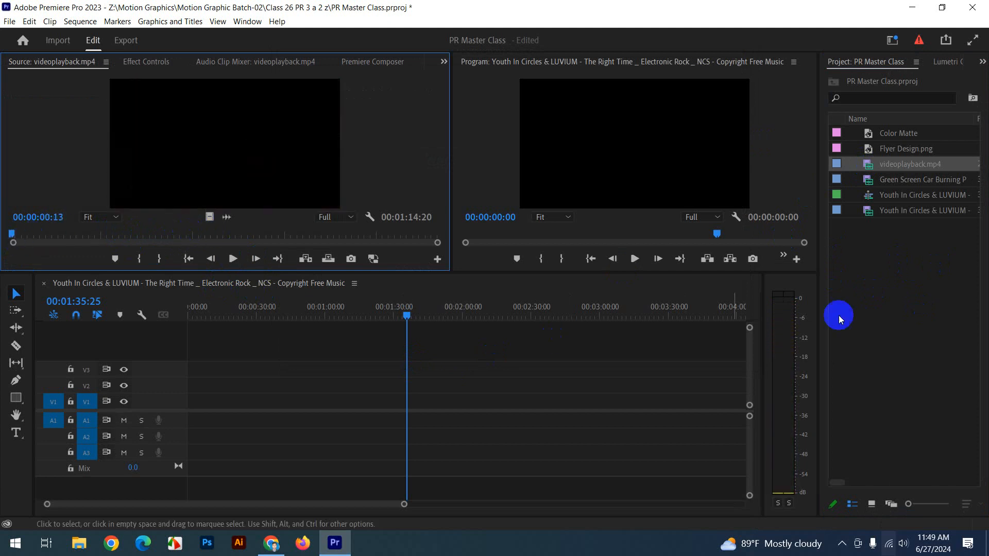
Start a new sequence in the project and set its frame size to 1080 horizontal by 1920 vertical.
click(911, 316)
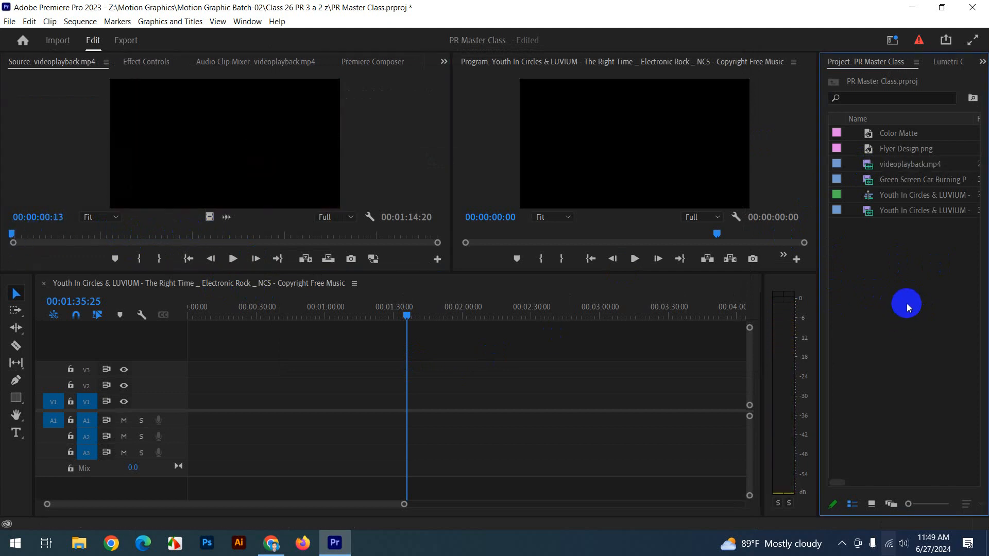
right_click(903, 276)
mouse_move(910, 325)
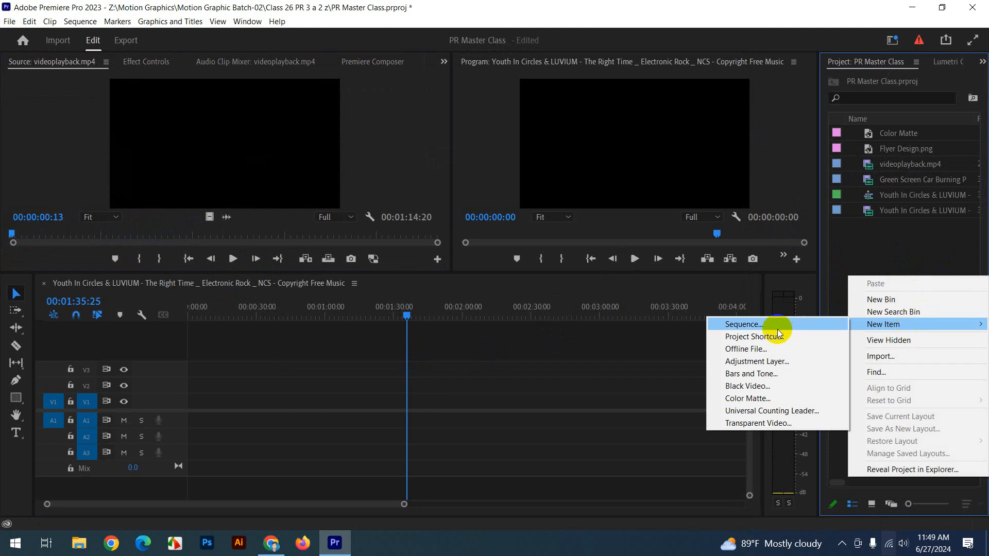
click(732, 326)
click(406, 55)
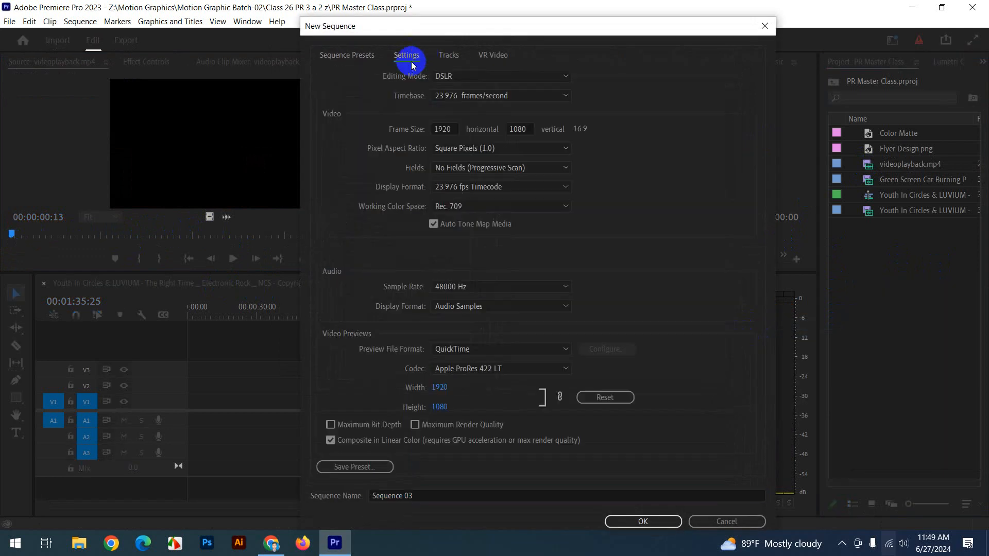
drag(457, 128, 397, 132)
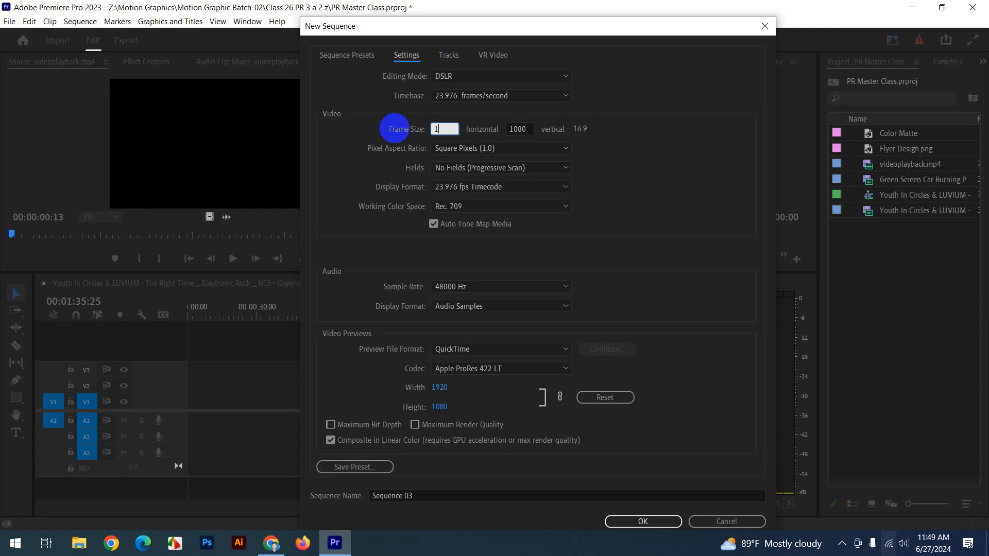
text(1080)
click(517, 128)
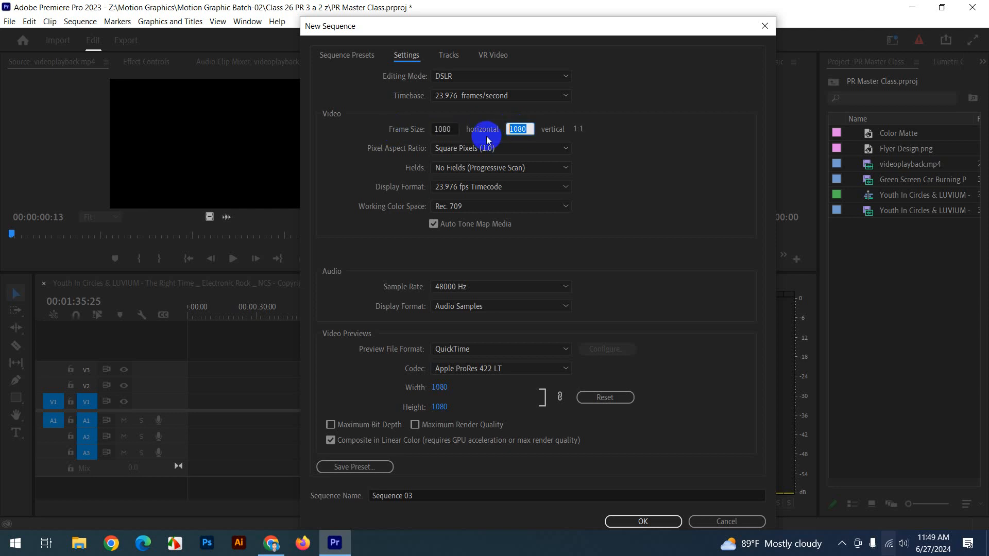
text(1920)
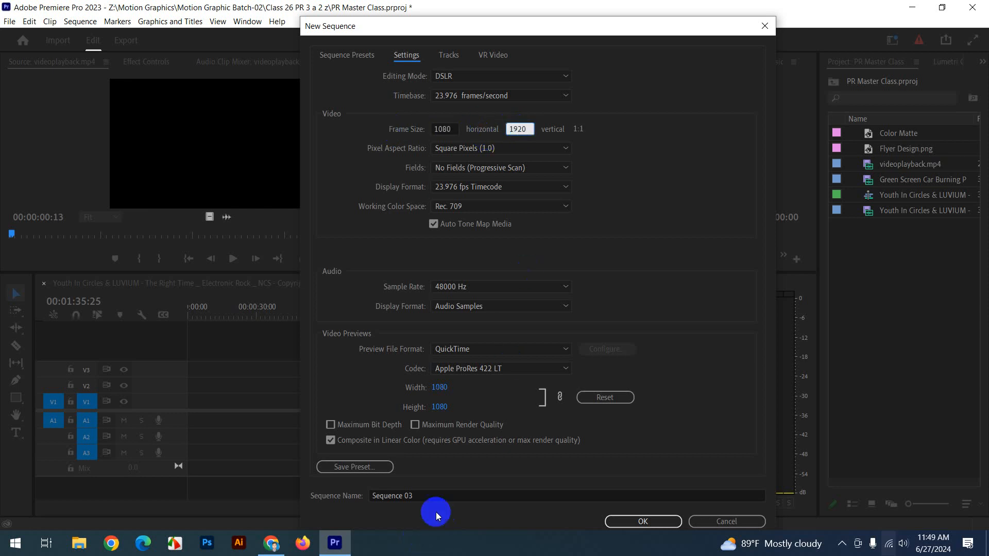
Name the new sequence Shorts and create it.
drag(440, 495, 304, 489)
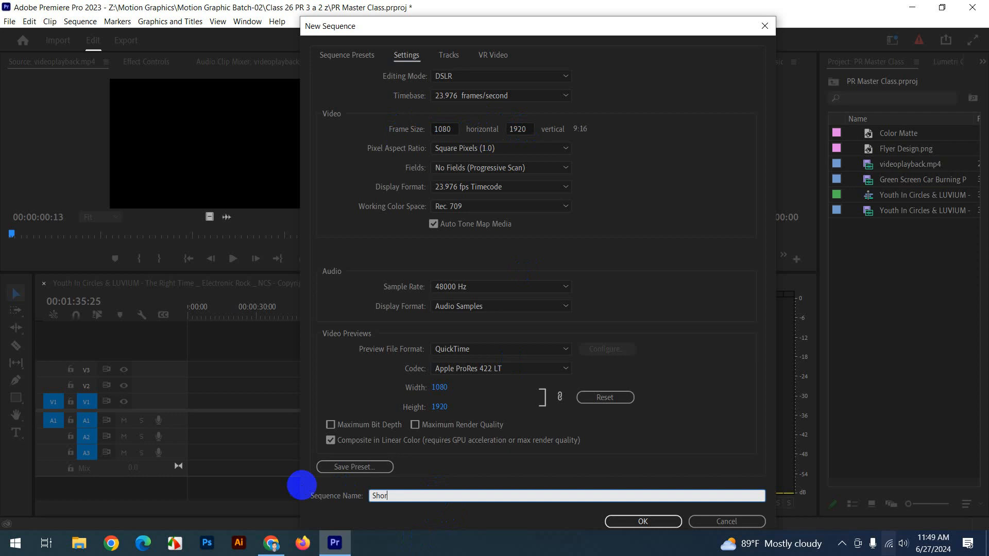
text(Shorts)
key(Return)
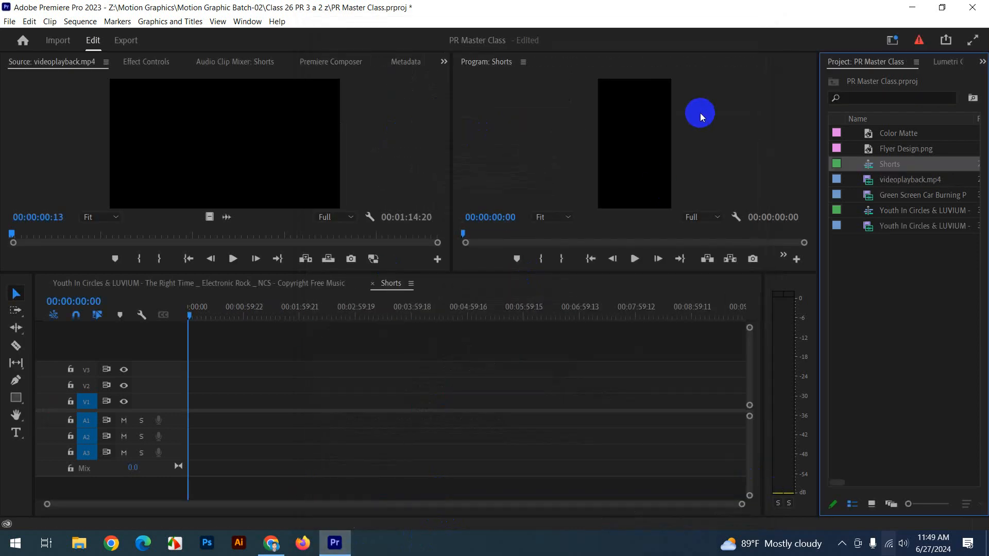
Play videoplayback.mp4 from its start in the Source monitor and mark an Out point at about 00:00:09:27.
double_click(867, 184)
mouse_move(13, 236)
mouse_down()
mouse_move(62, 236)
mouse_move(18, 236)
mouse_up()
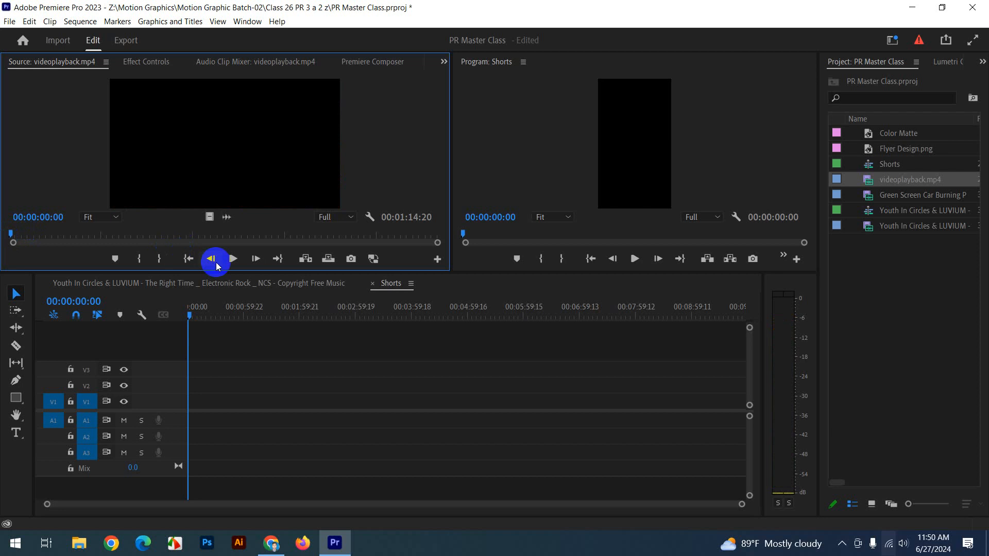
click(236, 259)
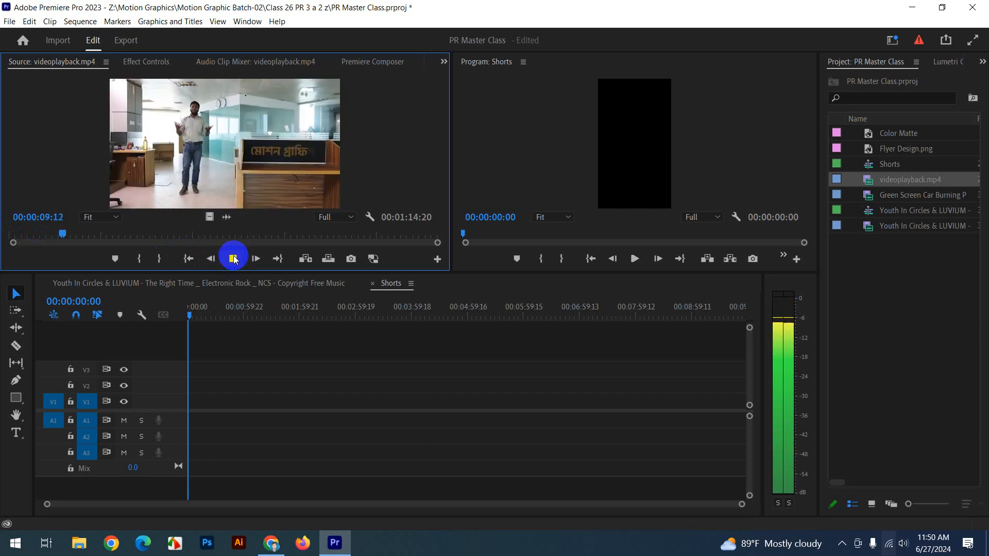
click(234, 258)
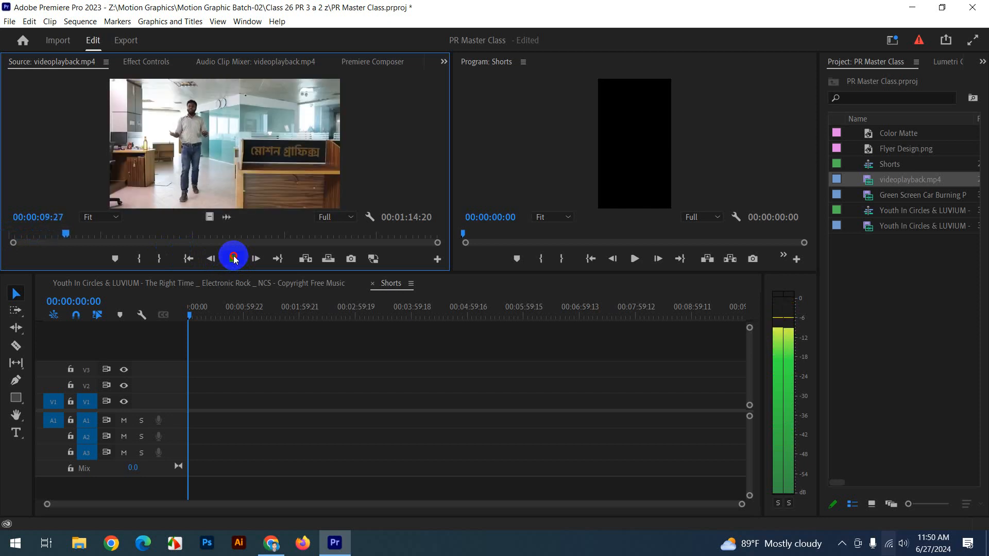
click(161, 260)
drag(66, 236, 26, 245)
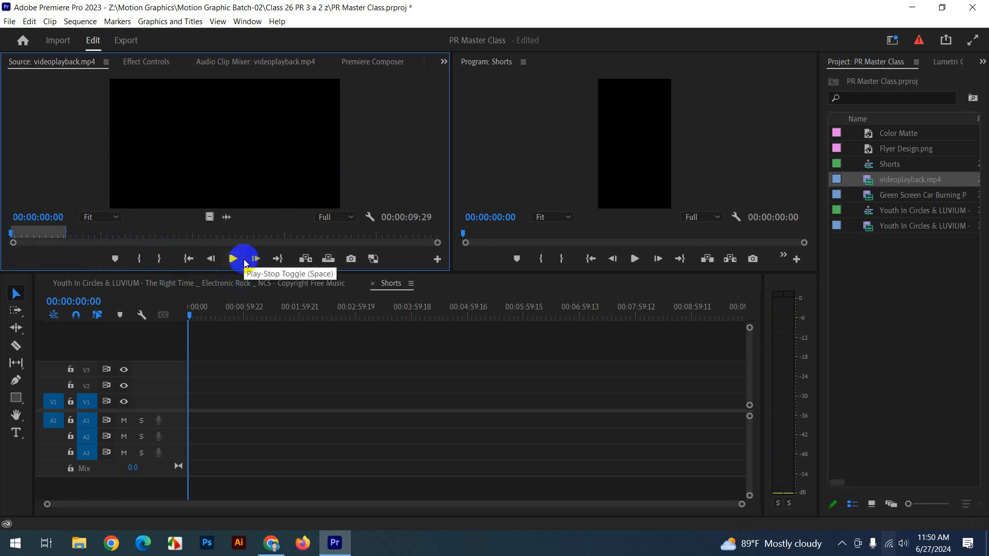
Place the marked videoplayback.mp4 at the start of the Shorts sequence, keeping the existing sequence settings, and show the frame at 00:00:04:09.
drag(879, 182, 195, 412)
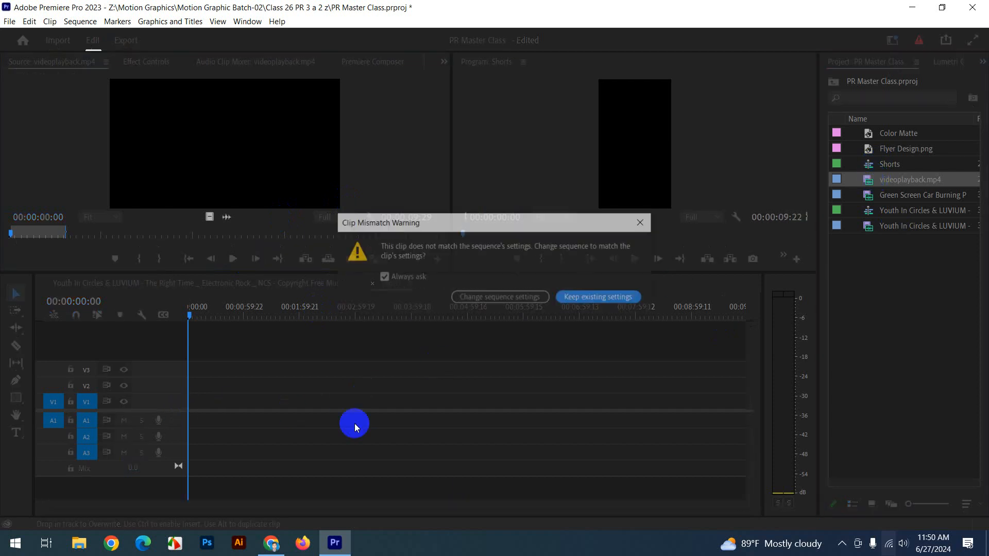
click(604, 298)
drag(733, 508, 218, 504)
drag(212, 318, 235, 315)
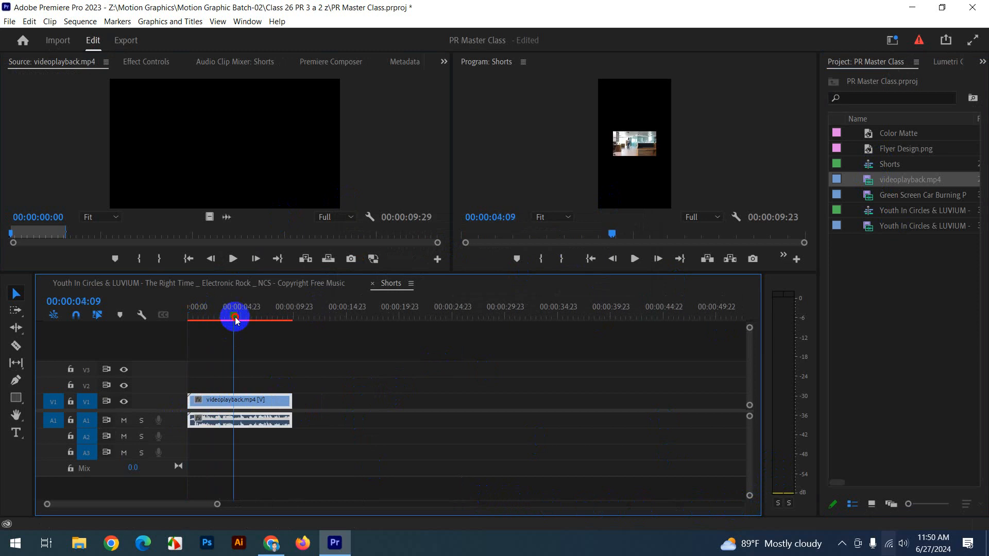
Fit the videoplayback.mp4 clip to the sequence's frame size so it spans the vertical frame's width.
click(247, 400)
click(616, 147)
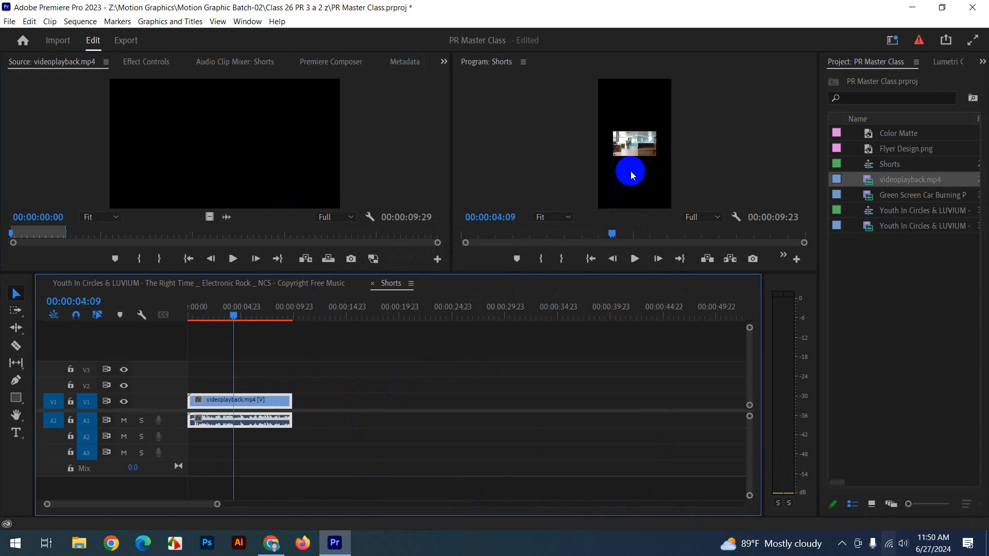
click(315, 375)
click(267, 402)
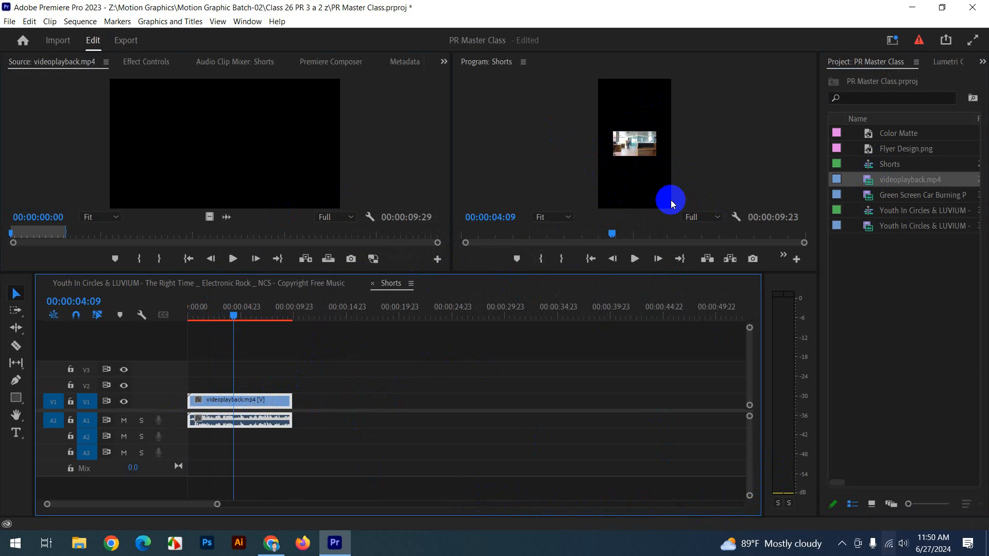
click(259, 406)
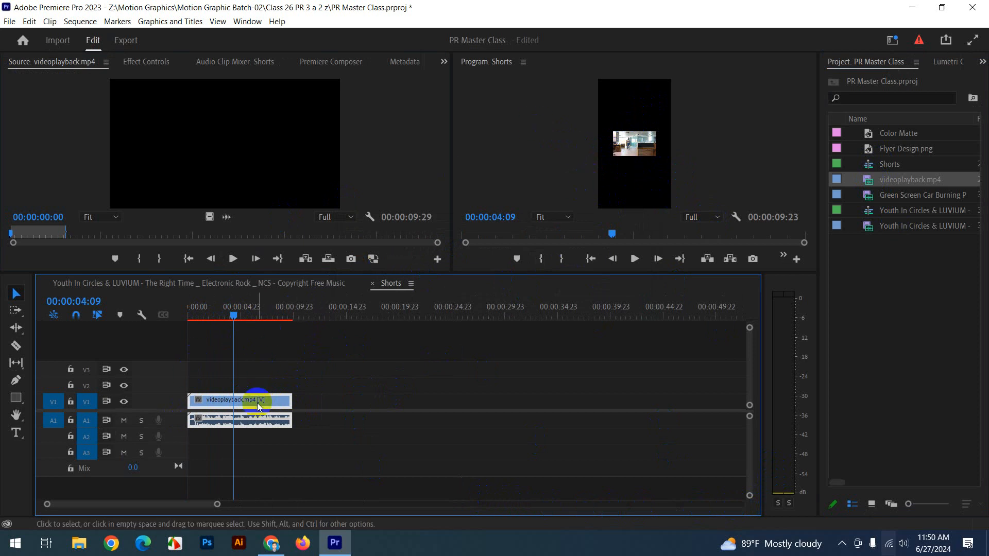
right_click(259, 406)
click(359, 461)
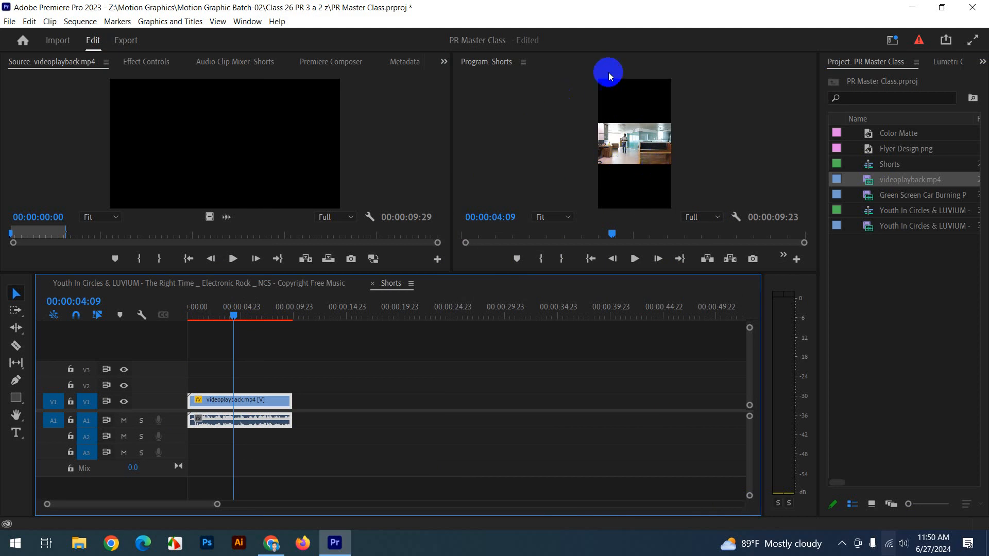
Set the clip's Scale to 540 so the footage fills the vertical frame.
click(138, 65)
drag(175, 143, 411, 144)
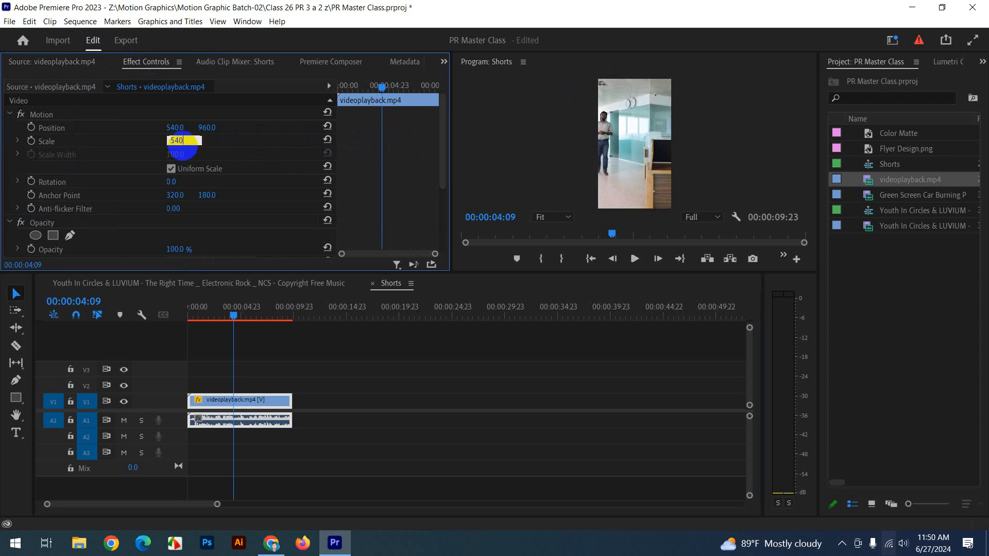
click(313, 368)
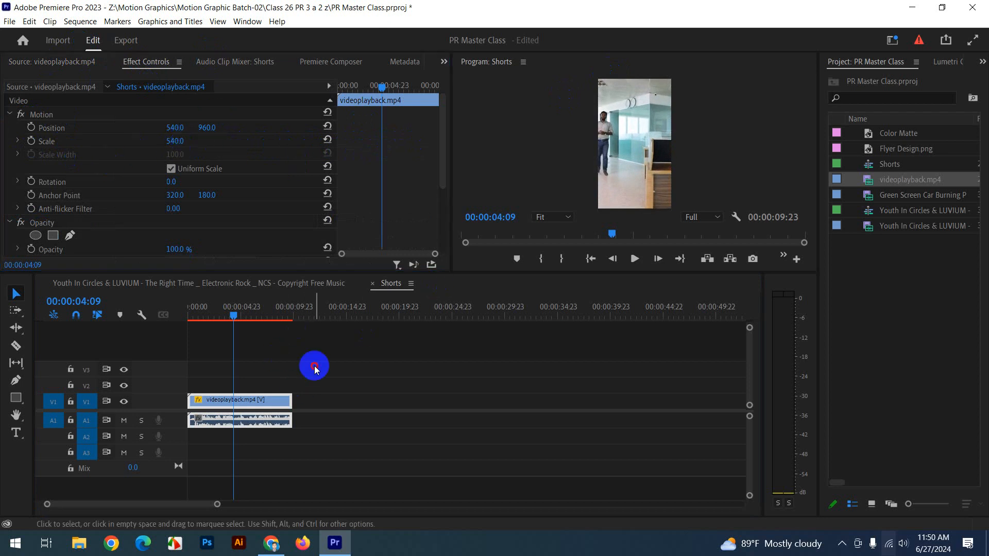
Play the scaled clip from its start and scrub through the office and animated-character shots to check their framing.
drag(252, 307, 131, 333)
click(637, 258)
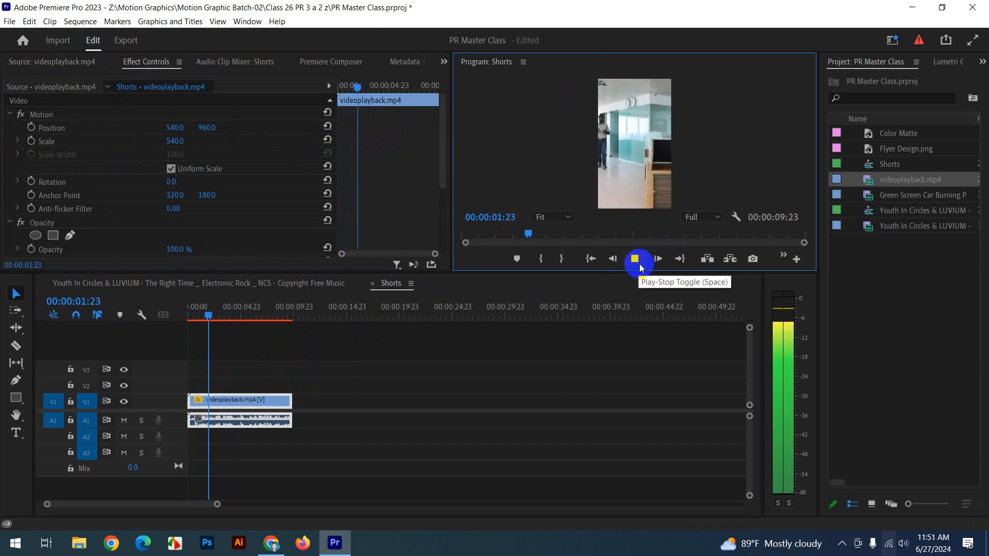
click(637, 259)
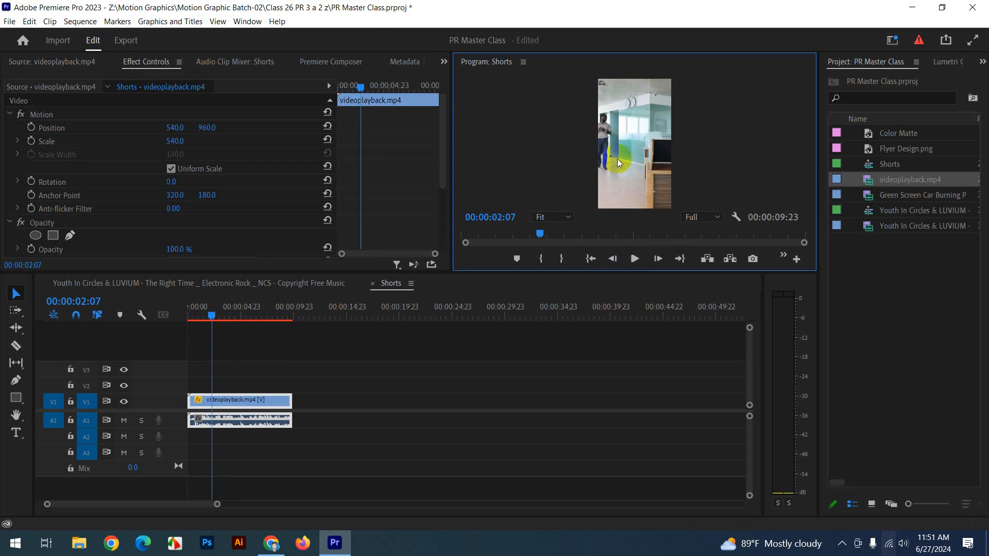
click(361, 401)
drag(201, 312, 254, 324)
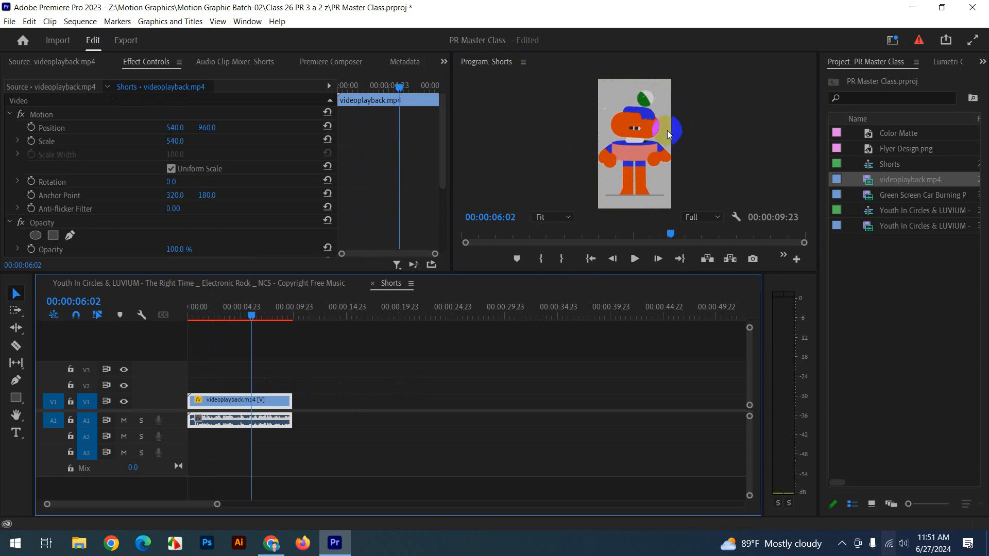
drag(245, 317, 212, 322)
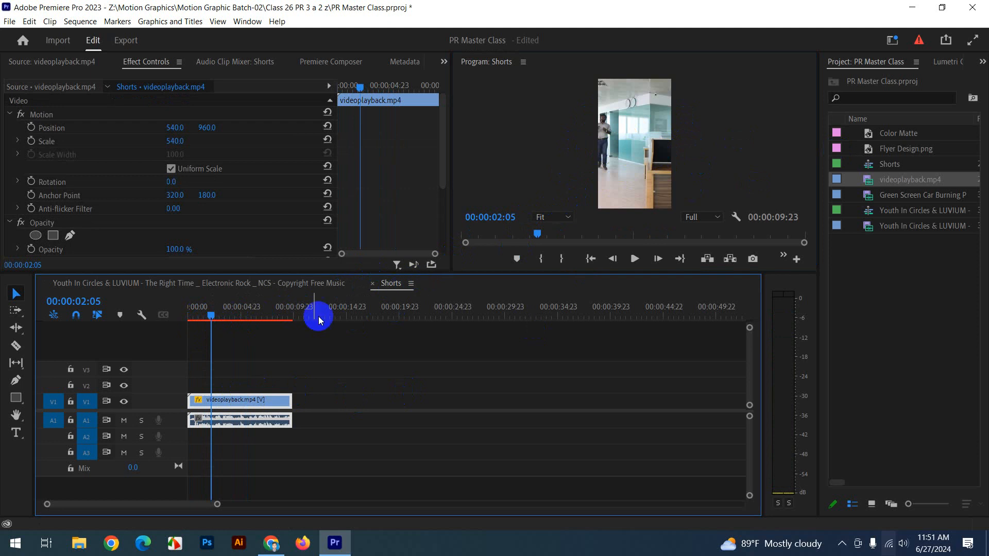
drag(212, 319, 241, 320)
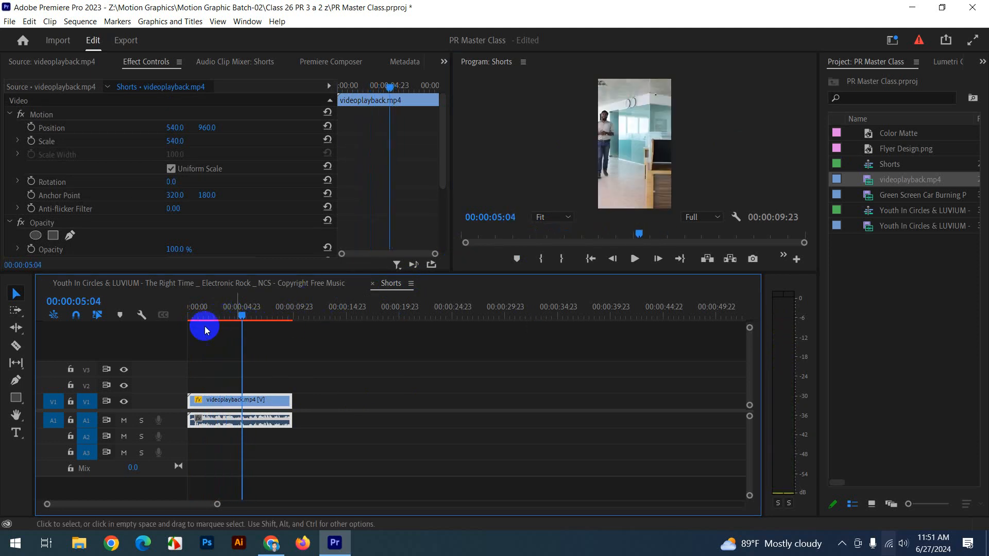
Split the videoplayback.mp4 clip at 00:00:05:06, near the end of the office shot.
drag(222, 507, 124, 508)
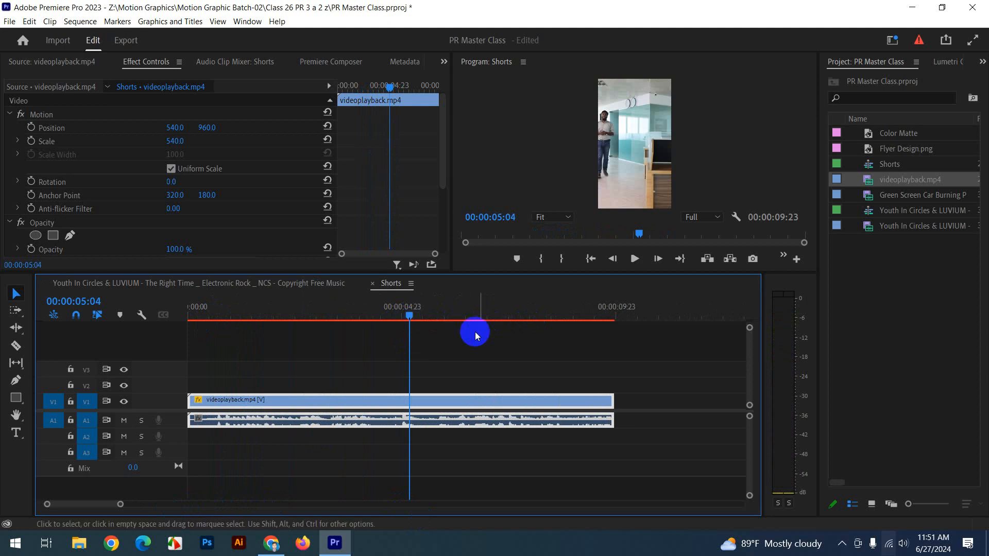
click(403, 316)
drag(401, 316, 413, 318)
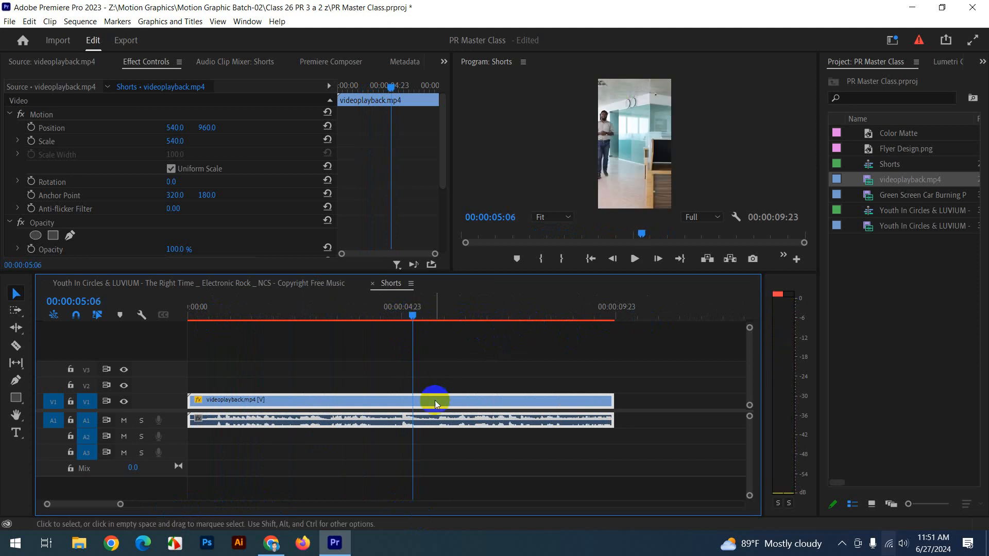
key(ctrl+k)
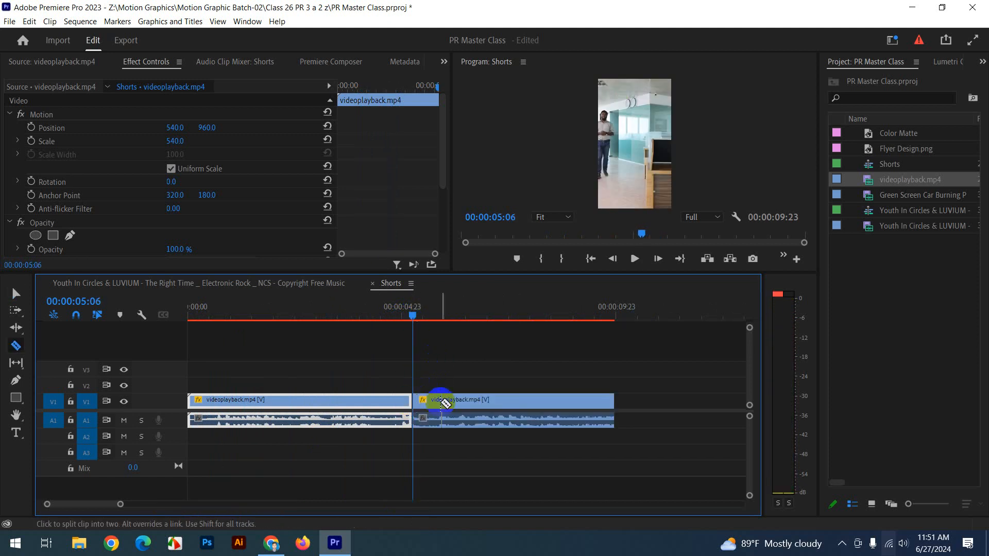
Set the first clip's horizontal Position to 961 to center the man, and play the sequence back to check the framing.
drag(389, 316, 256, 320)
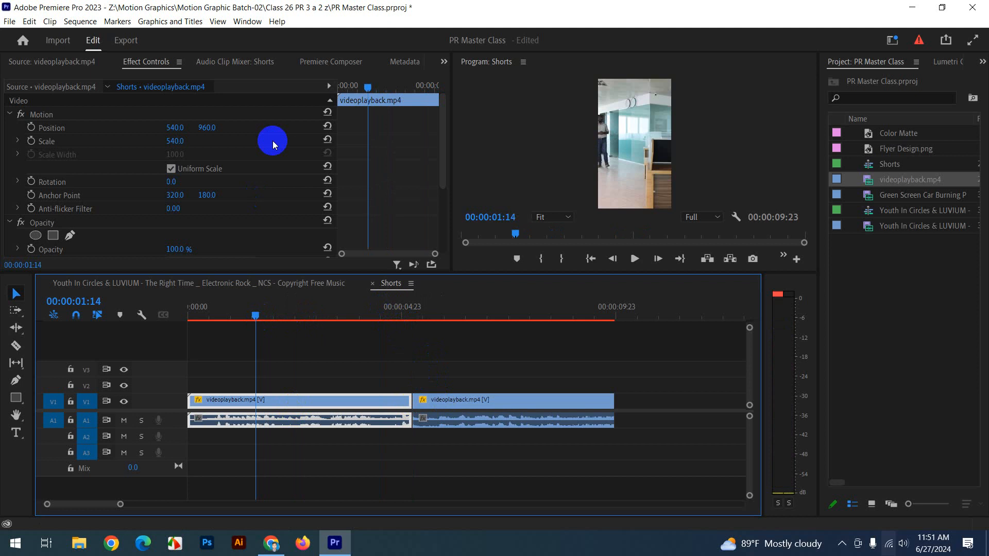
drag(174, 127, 435, 115)
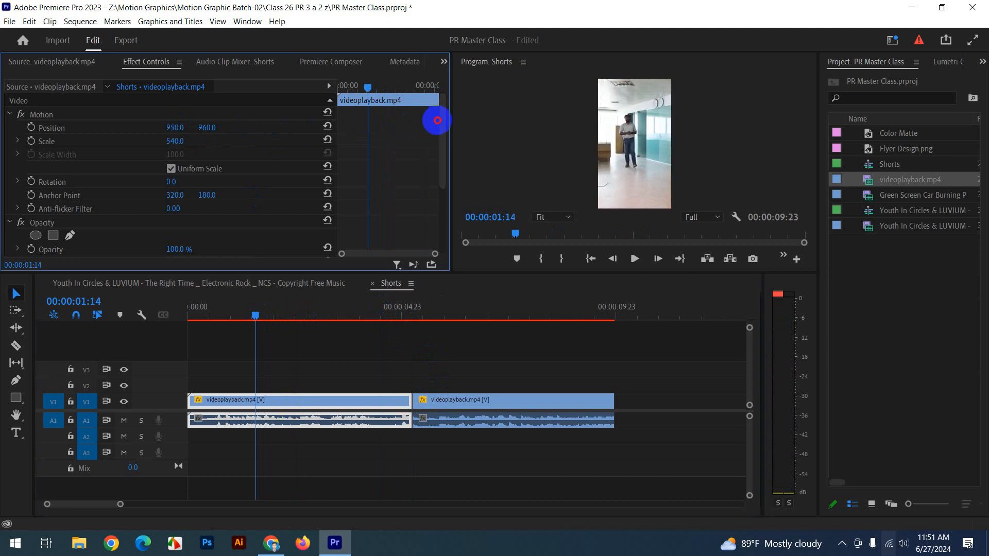
click(246, 317)
click(431, 381)
key(space)
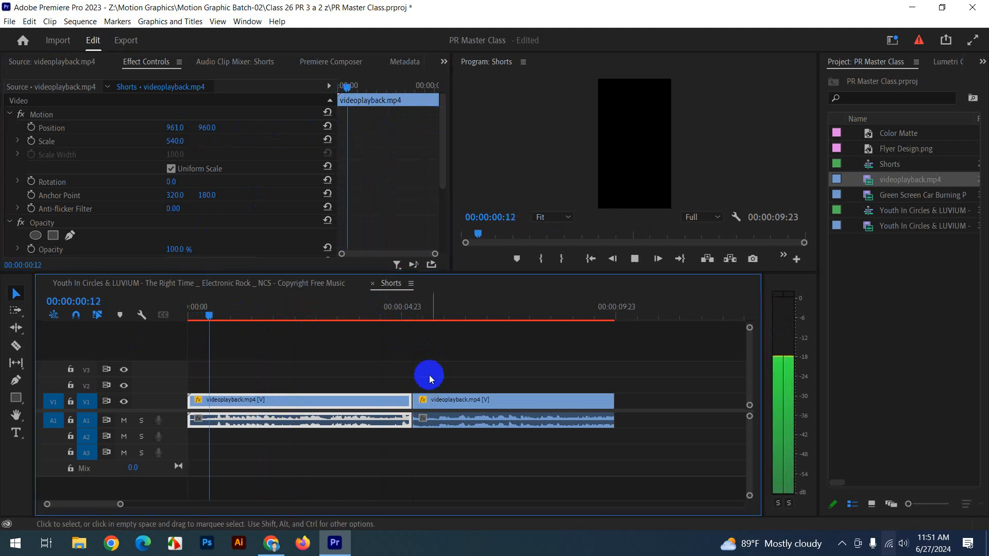
click(458, 351)
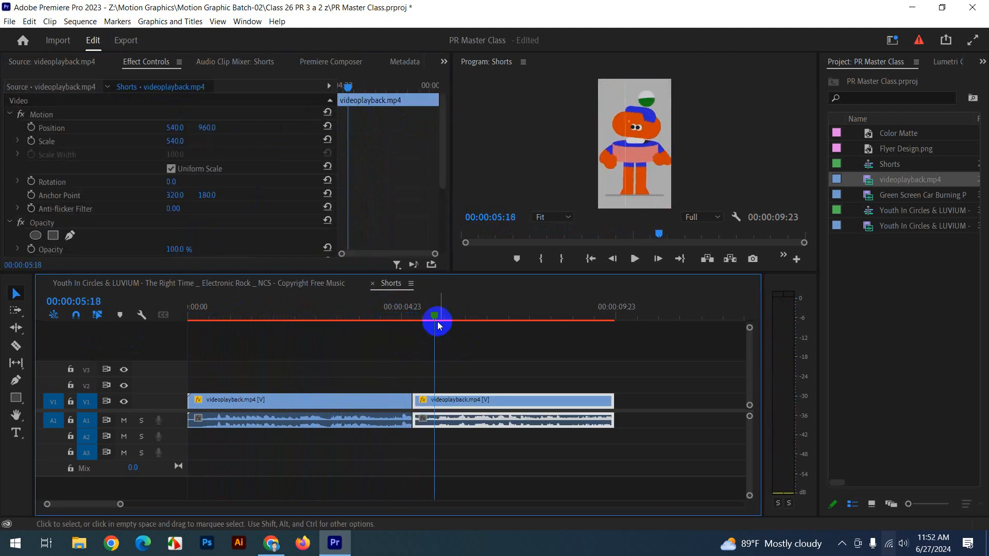
Move the cut between the two clips to 00:00:05:08, where the animated-character shot begins.
drag(435, 315, 413, 316)
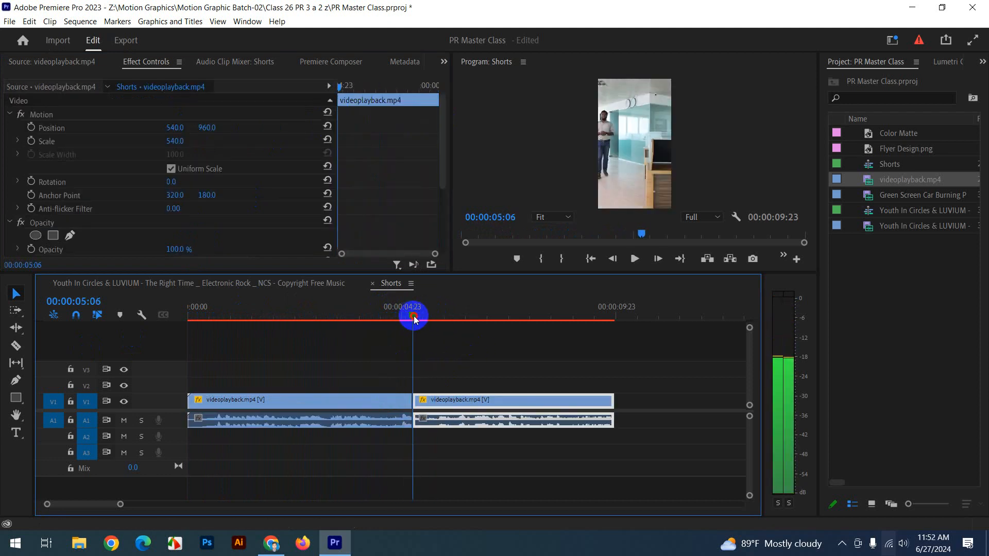
drag(122, 505, 67, 505)
click(471, 318)
drag(471, 318, 504, 318)
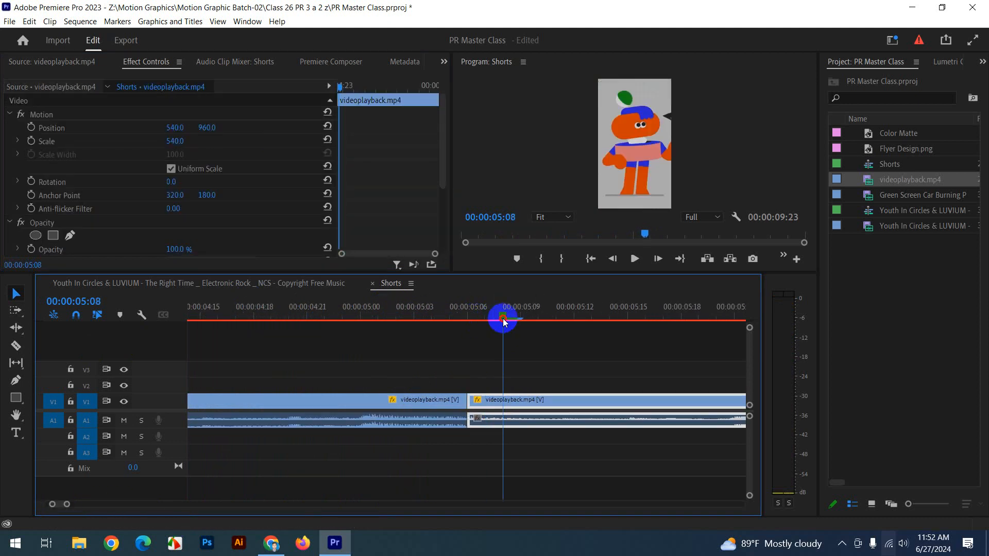
click(472, 401)
drag(473, 401, 504, 404)
Play back across the adjusted cut to check the change from the office shot to the animated character.
drag(509, 323, 375, 310)
key(space)
key(space)
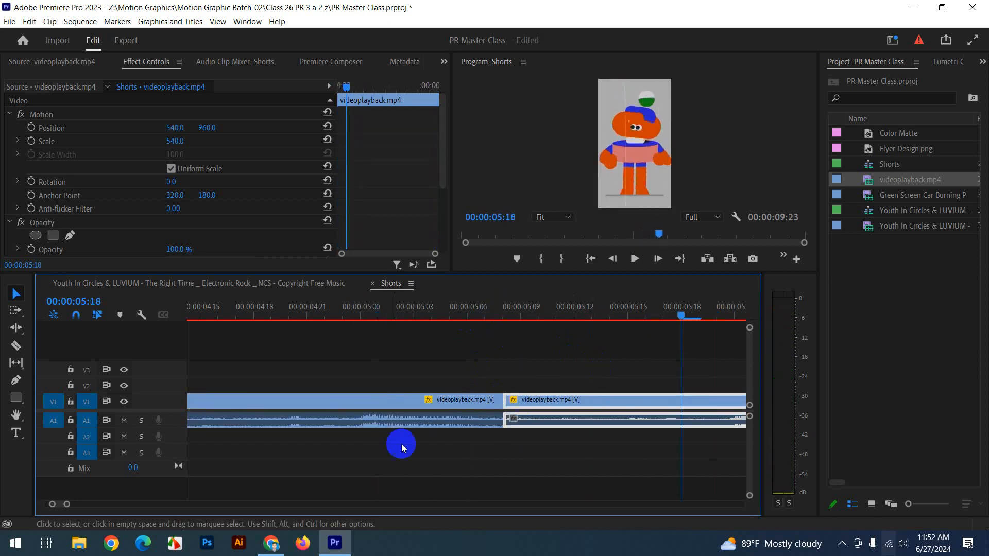
Play the sequence from about 00:00:04:11 through the animated-character shot to find where the office footage returns.
drag(65, 510, 167, 506)
click(320, 328)
click(273, 317)
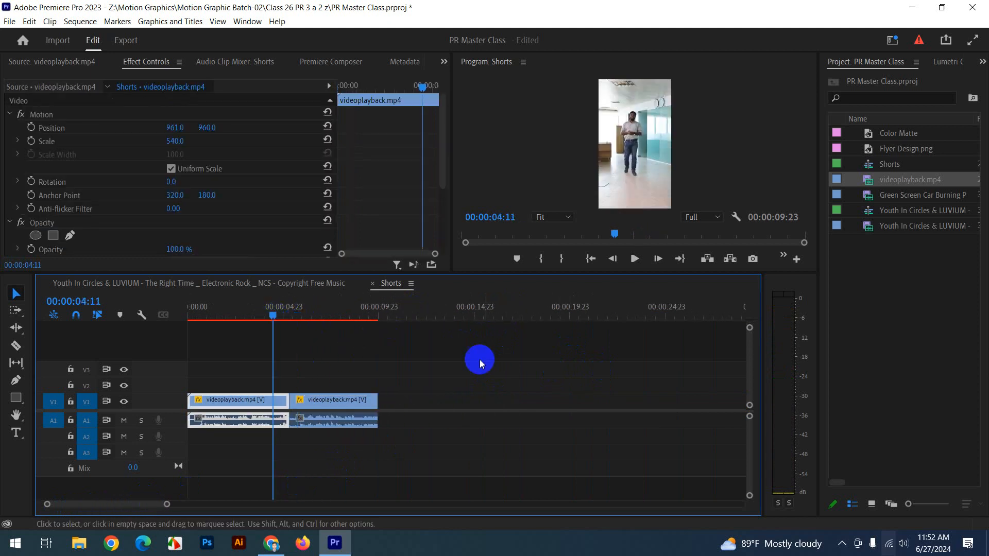
key(space)
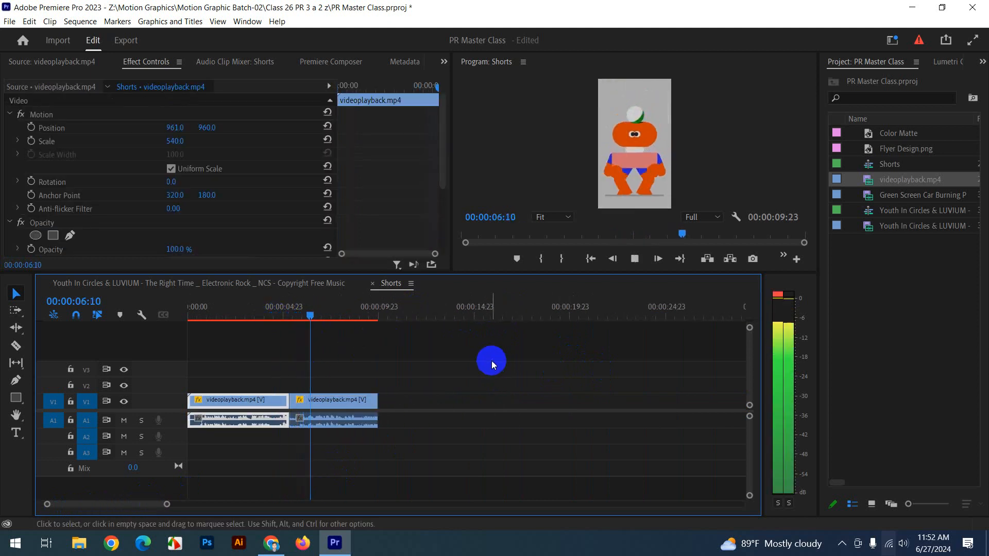
click(494, 364)
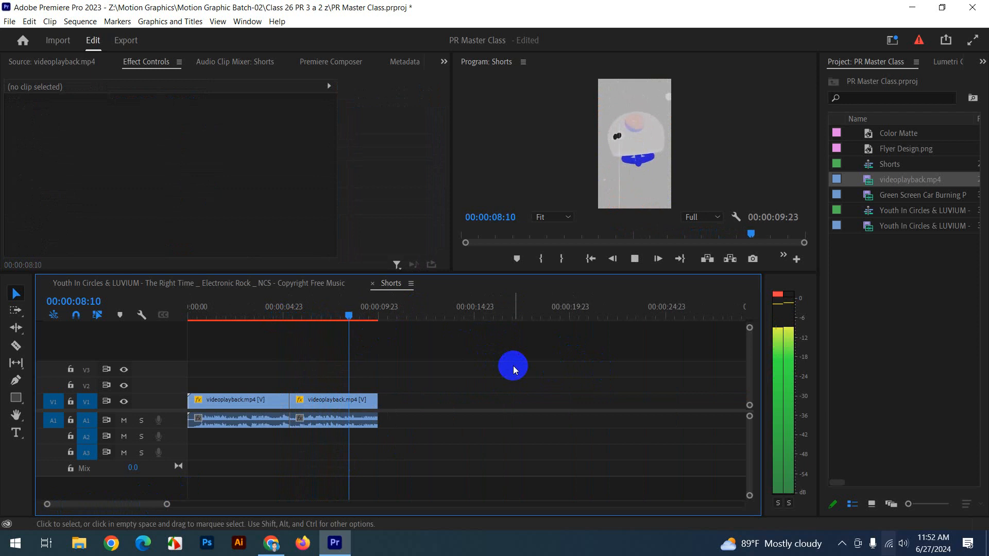
key(space)
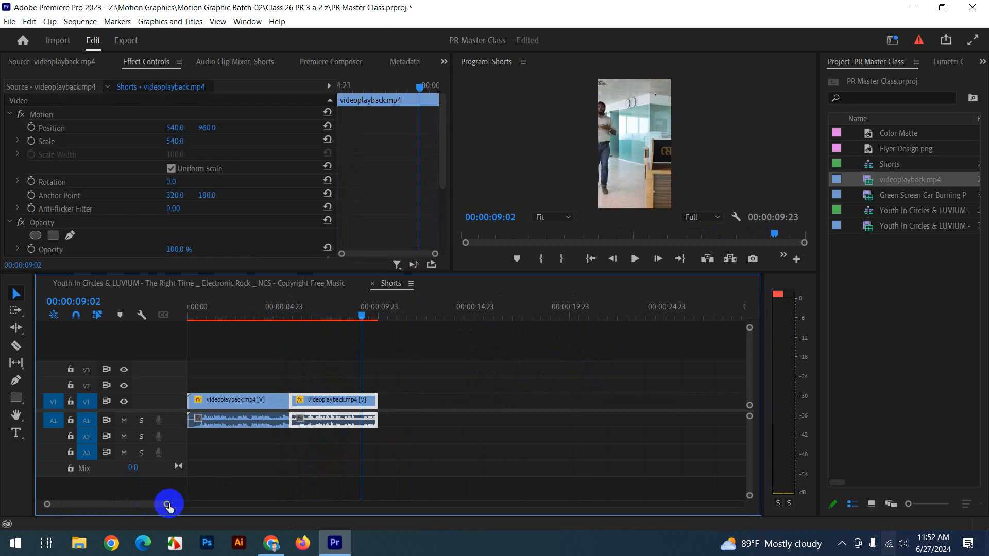
Split the second videoplayback.mp4 clip at 00:00:08:12, near the end of the animated-character shot.
drag(166, 504, 110, 506)
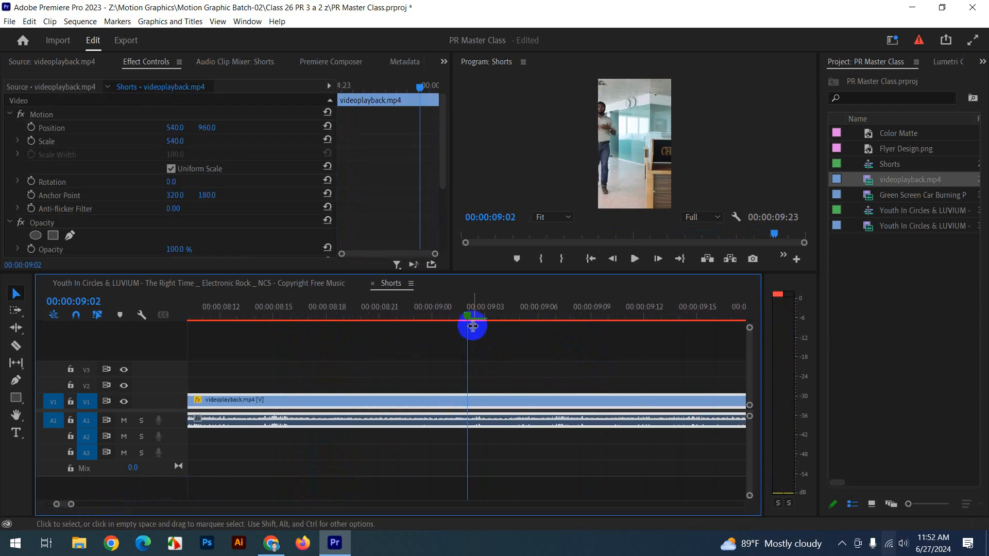
drag(471, 326, 310, 330)
scroll(472, 366, up, 5)
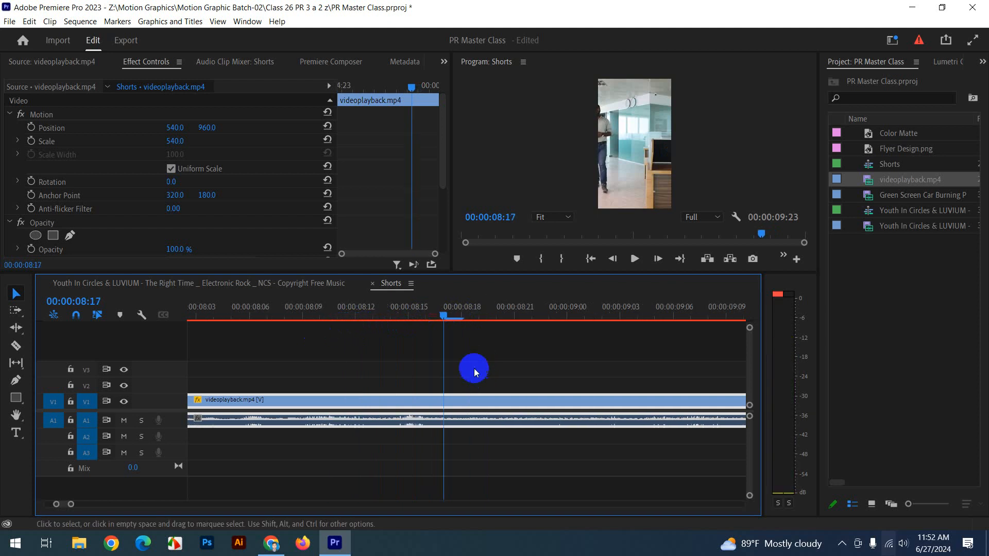
drag(648, 322, 549, 323)
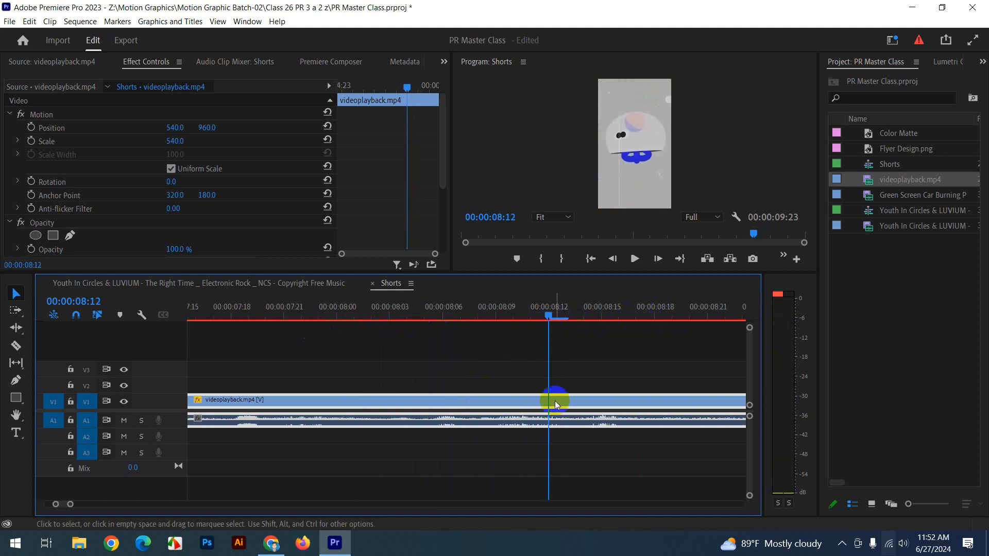
key(c)
click(550, 401)
key(v)
scroll(598, 388, down, 4)
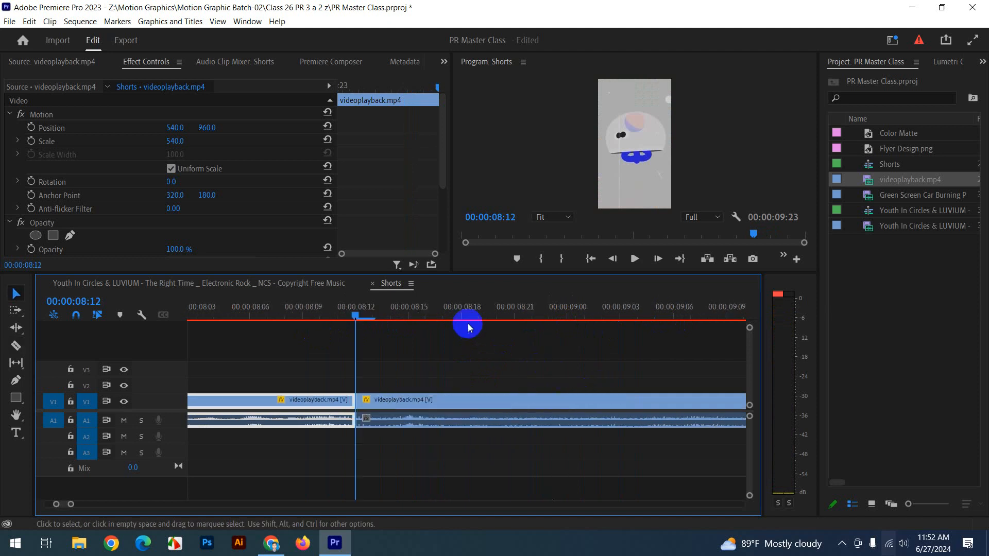
Set the third clip's horizontal Position to 961 to center the man in the vertical frame.
drag(519, 320, 534, 309)
click(511, 415)
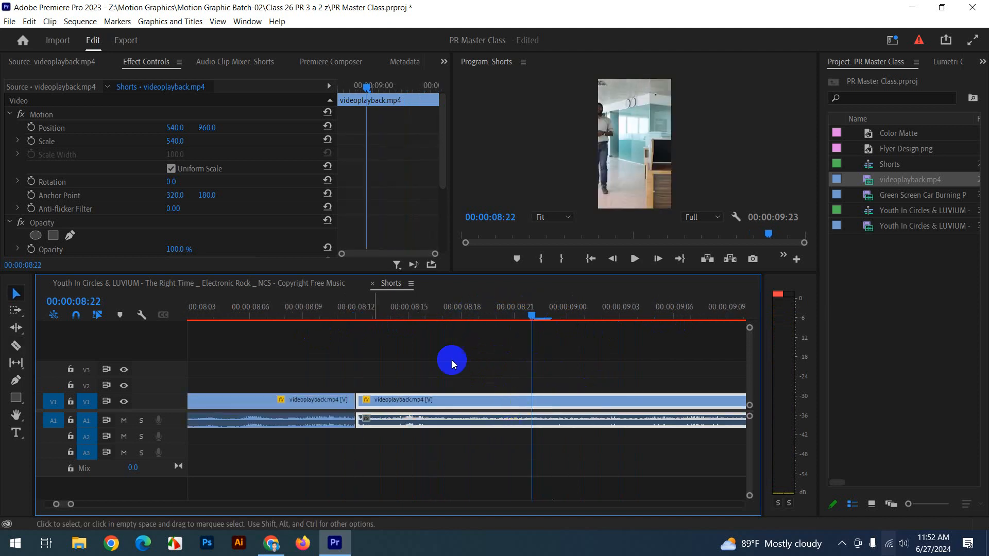
drag(175, 128, 439, 133)
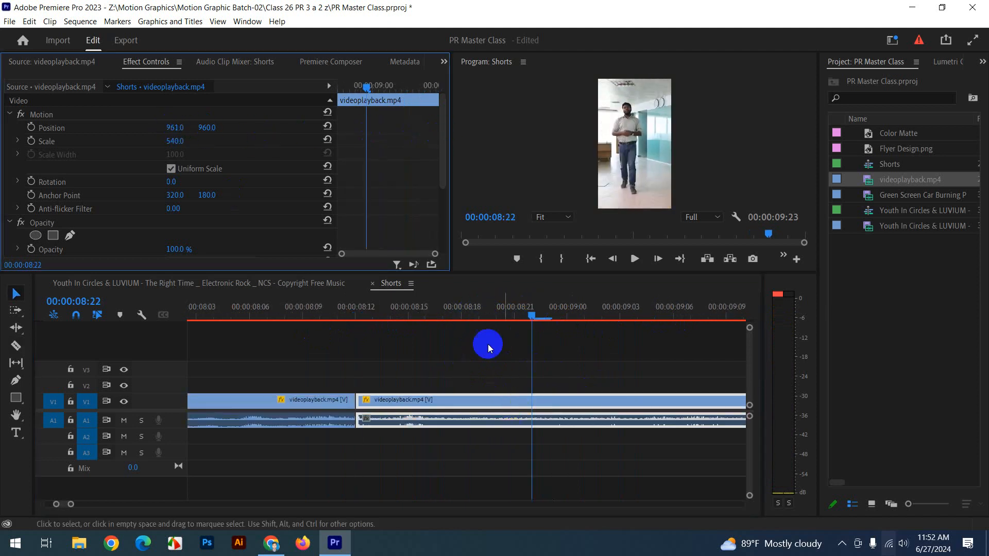
Save the project and play the Shorts sequence from its start to about 00:00:02:07.
drag(70, 505, 146, 505)
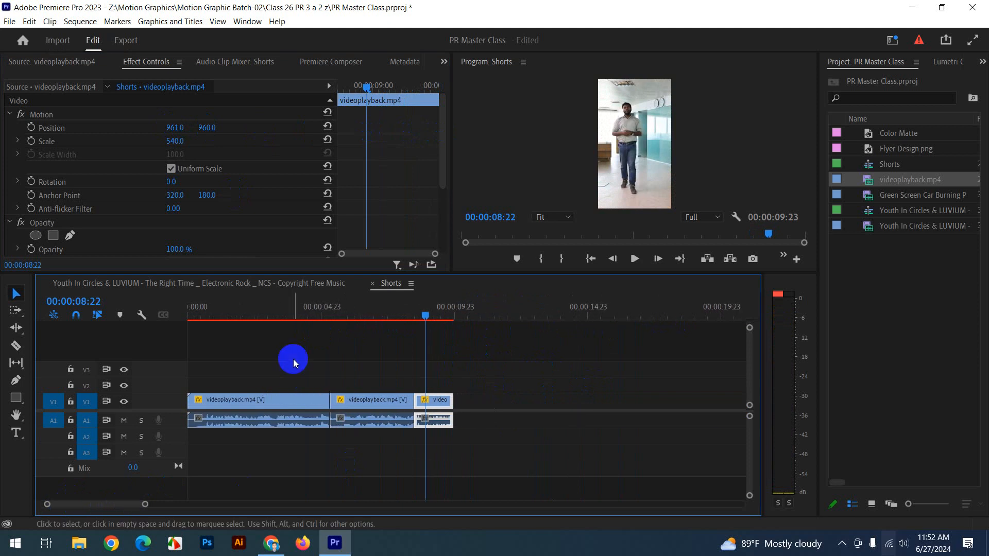
drag(428, 319, 187, 324)
key(ctrl+s)
key(space)
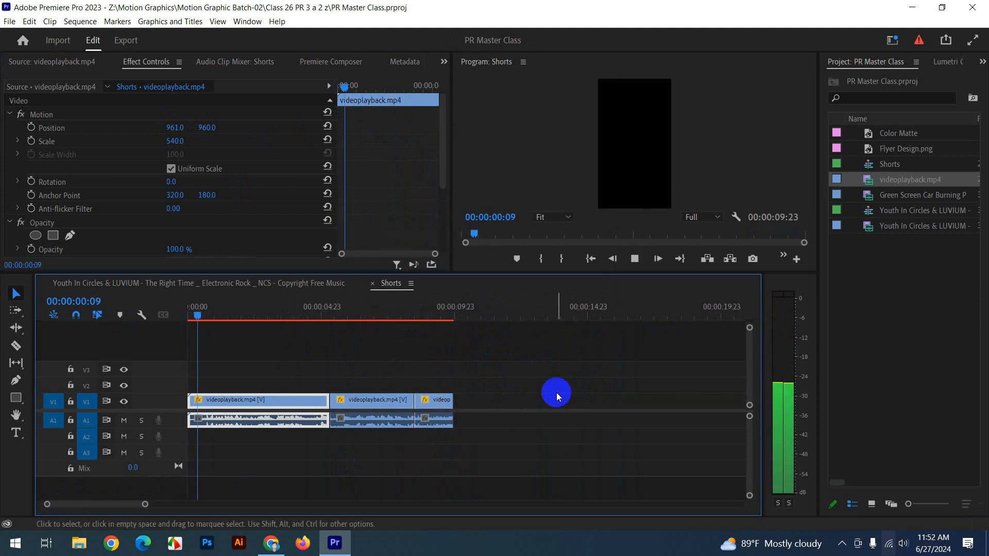
key(space)
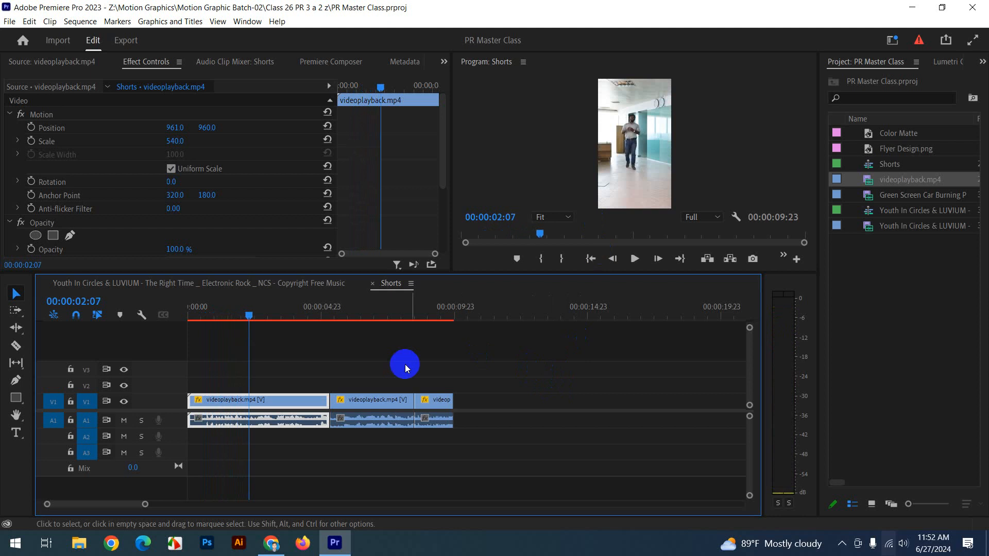
click(536, 350)
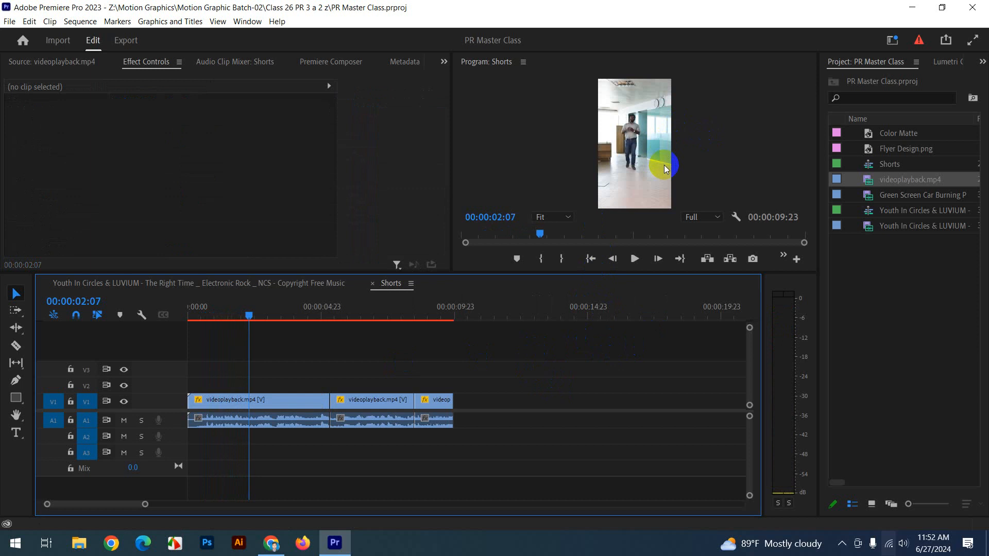
Replay the opening of the Shorts sequence to review the reframed office shot.
key(m)
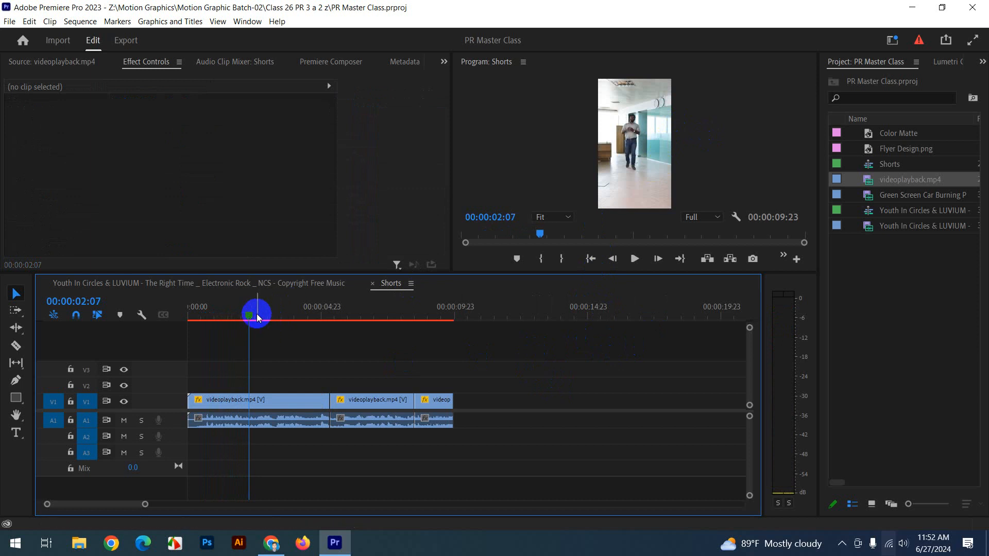
drag(258, 313, 185, 309)
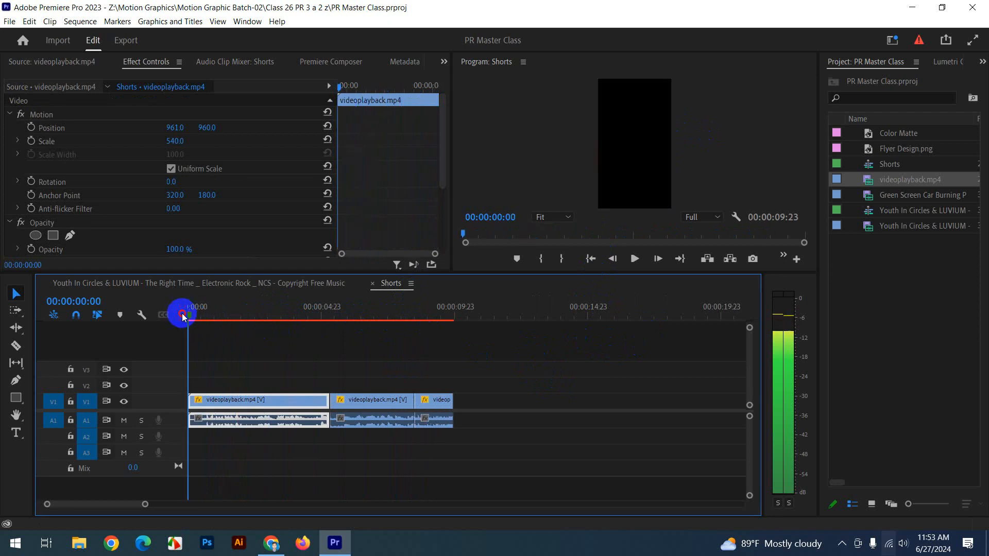
click(634, 259)
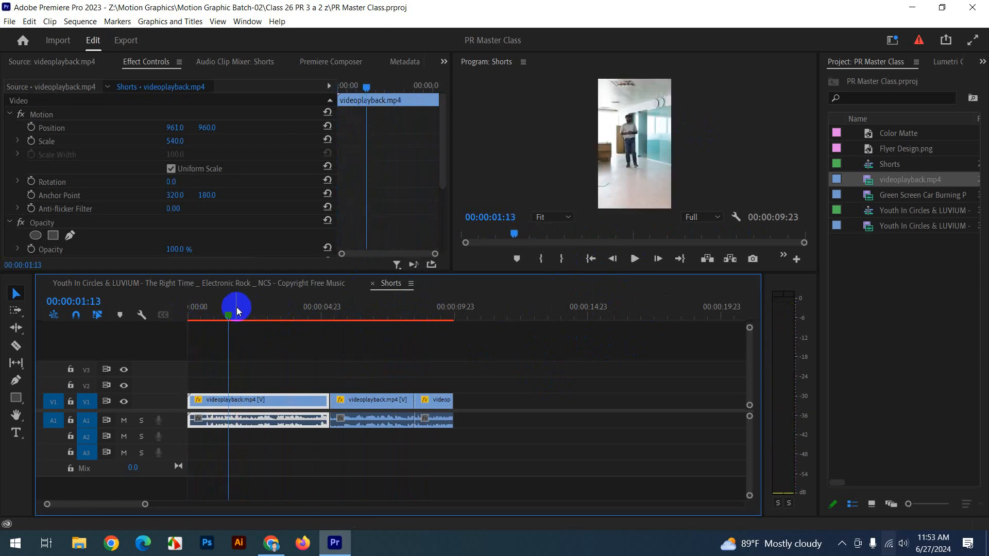
drag(141, 504, 121, 505)
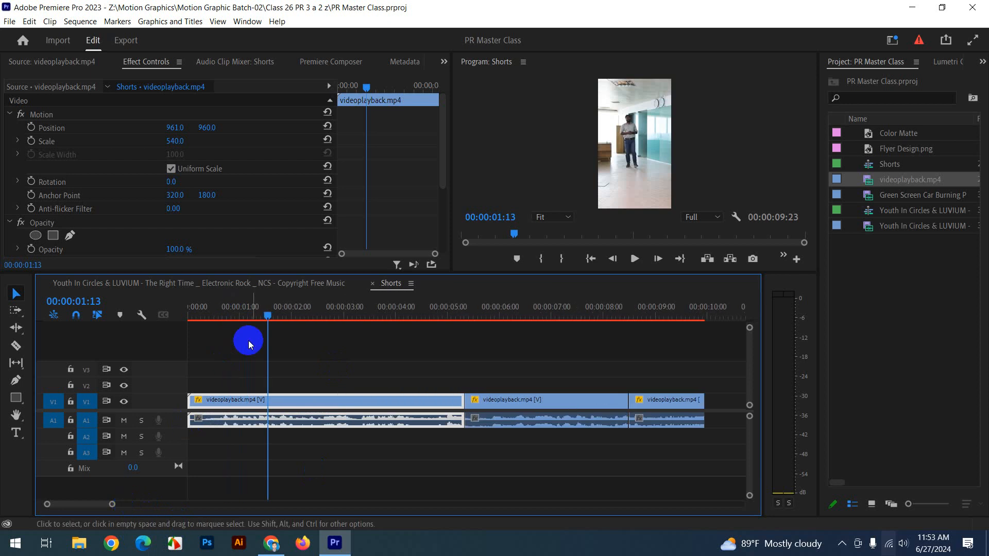
drag(260, 309, 228, 323)
key(space)
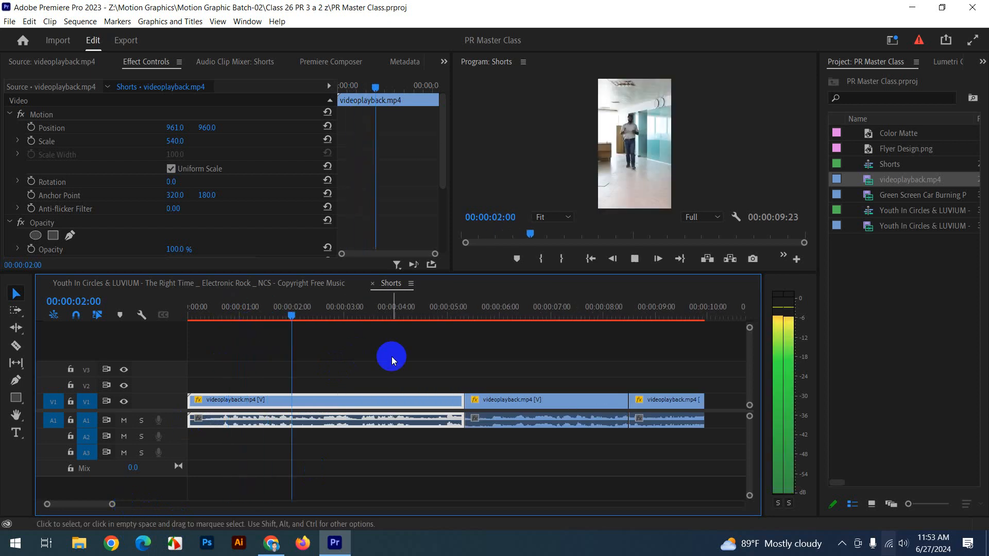
key(space)
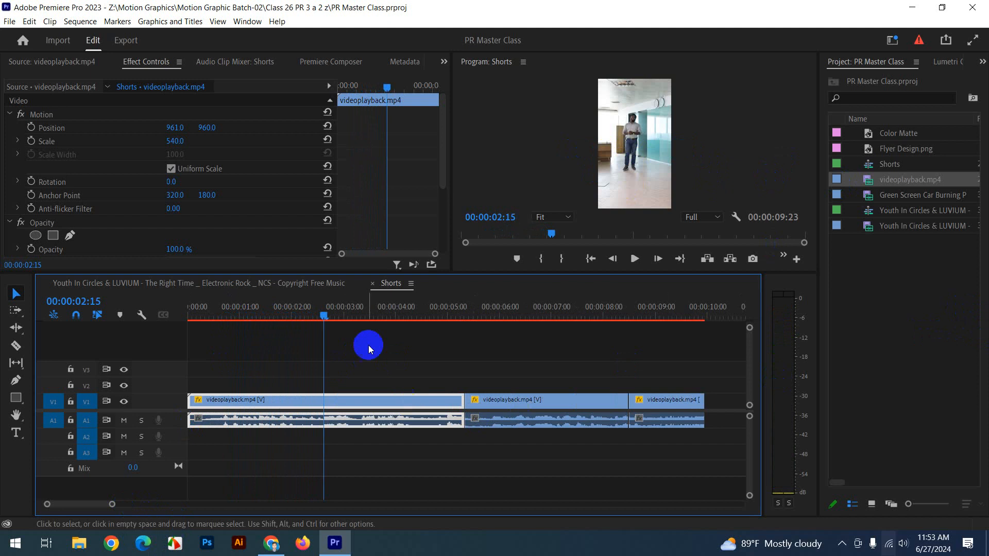
Examine the office shot around 00:00:02:06 and the cut to the animated character at 00:00:05:08.
click(315, 308)
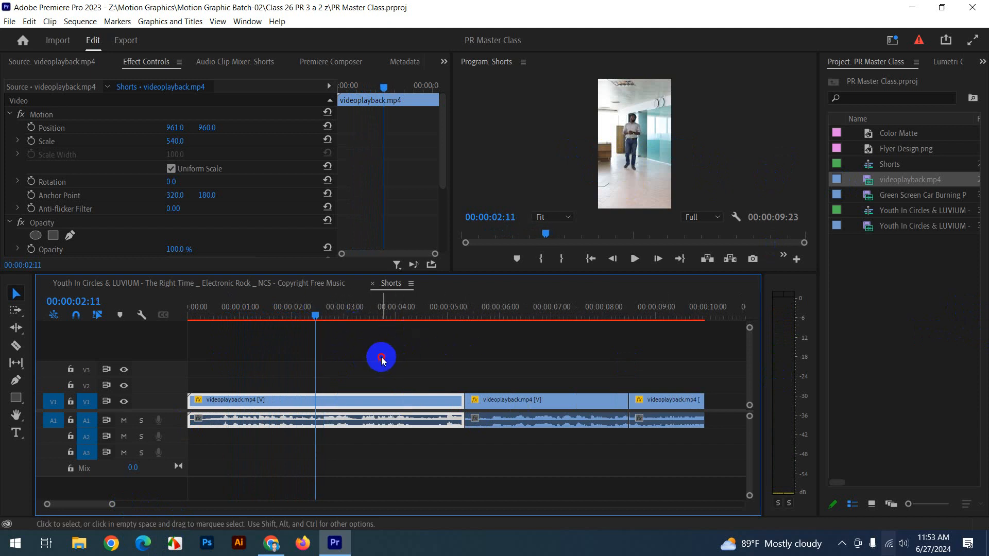
mouse_move(319, 315)
mouse_down()
mouse_move(331, 325)
mouse_move(314, 324)
mouse_up()
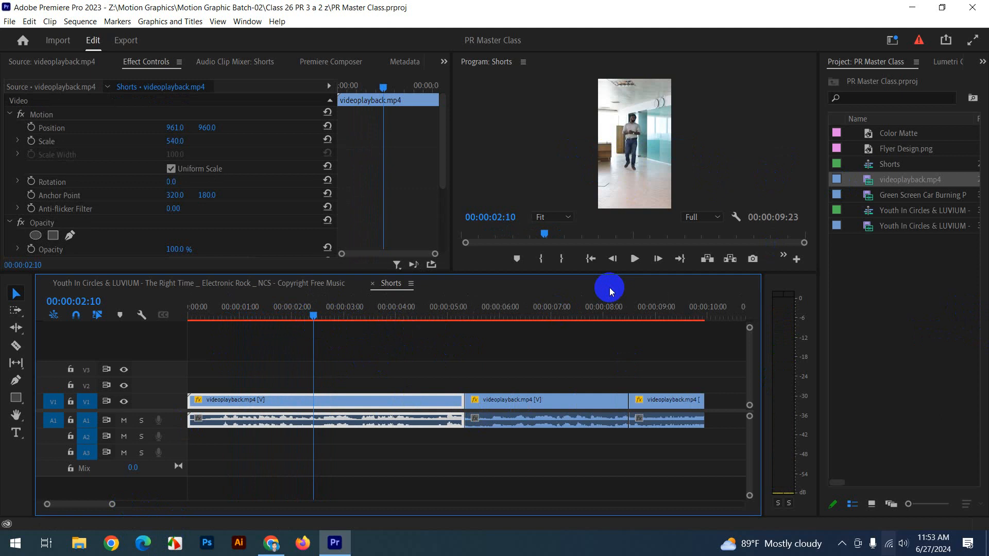
key(space)
key(space)
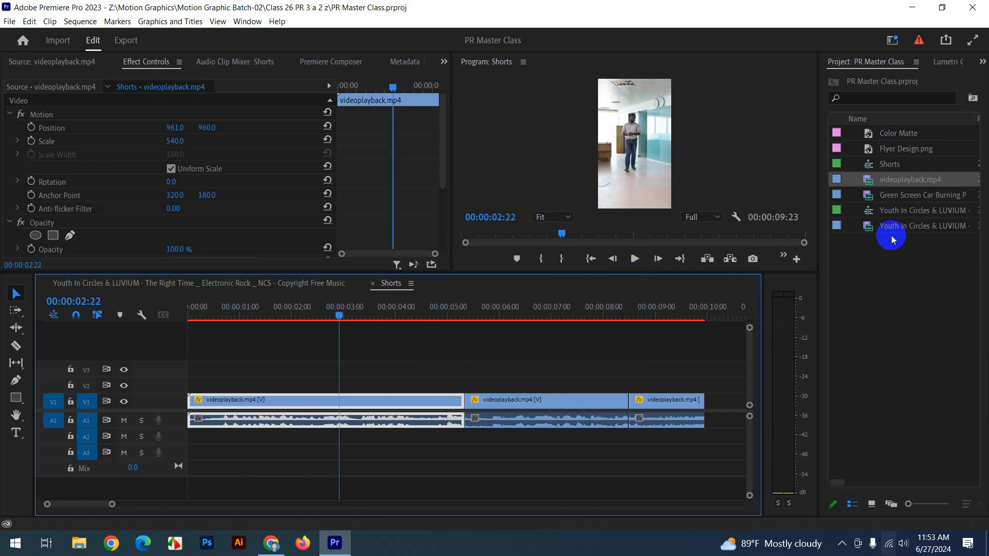
drag(444, 319, 467, 323)
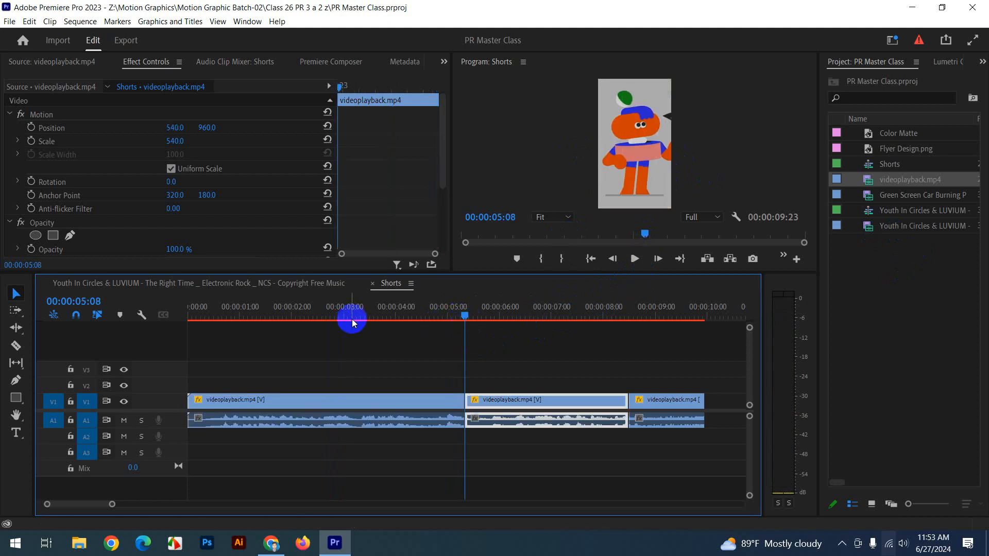
drag(353, 323, 306, 319)
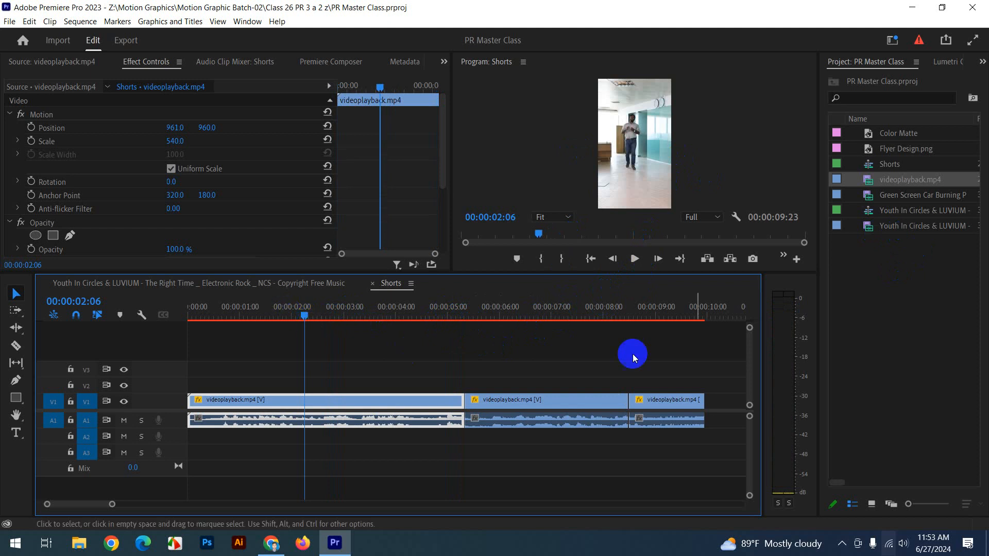
Switch to Chrome and search YouTube for "flash transition".
click(906, 308)
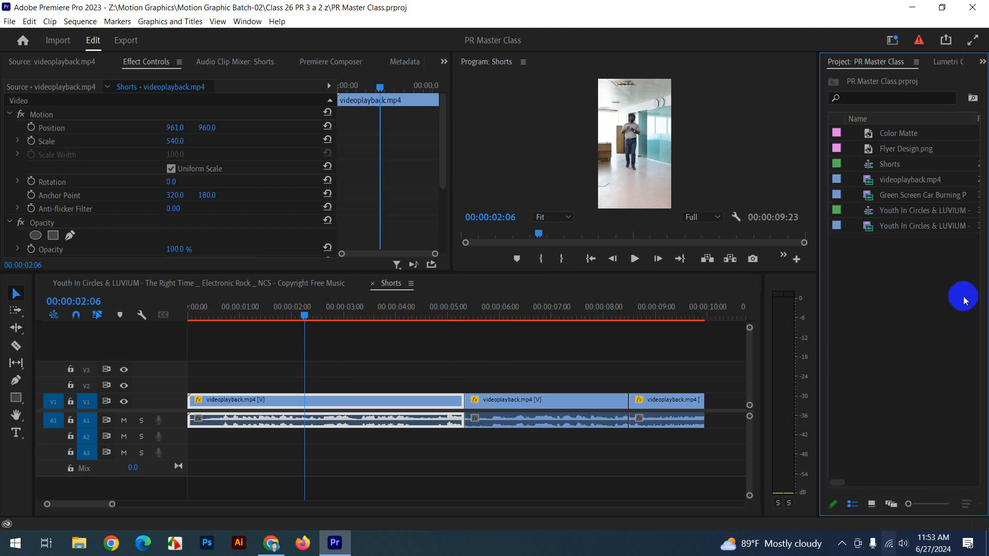
click(272, 543)
click(253, 6)
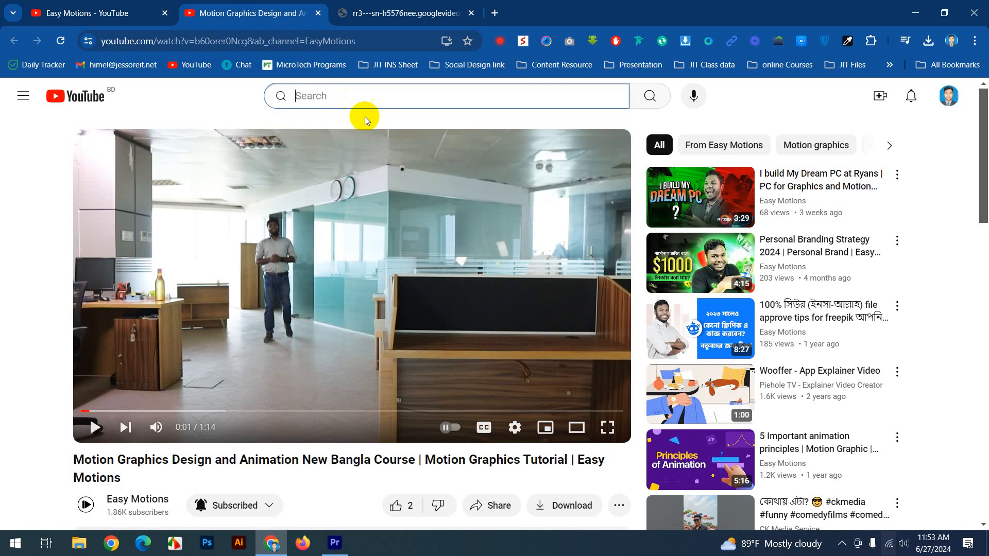
text(flash trab)
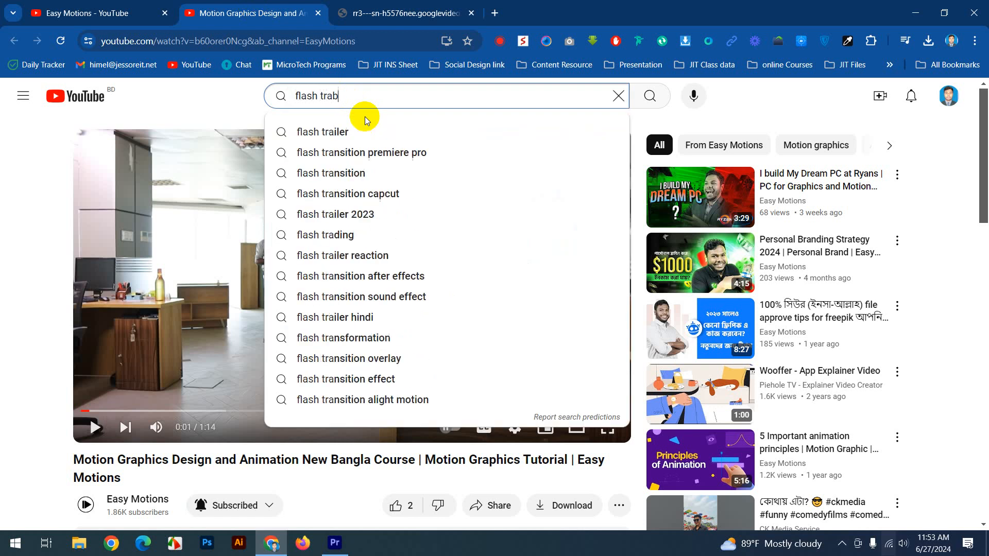
key(BackSpace)
key(BackSpace)
text(ans)
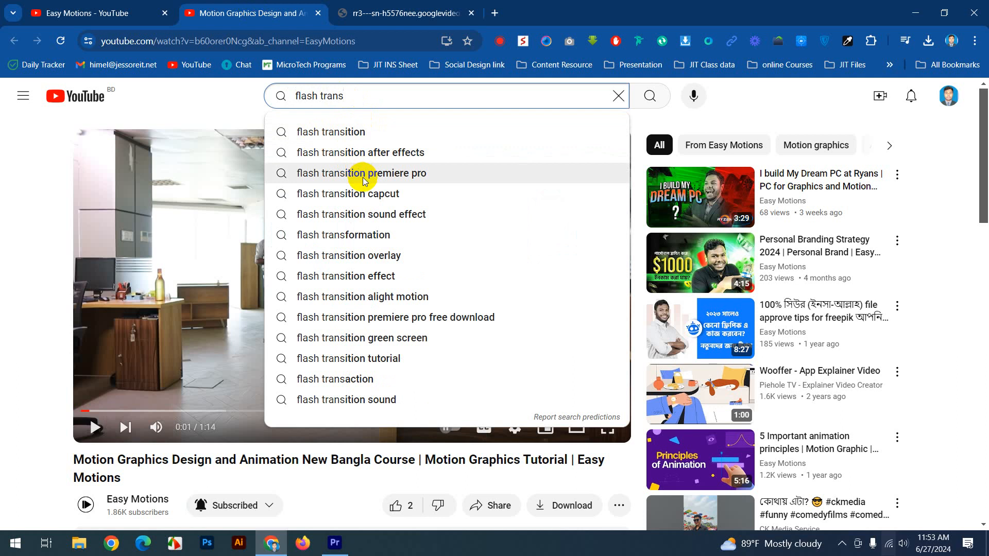
click(384, 139)
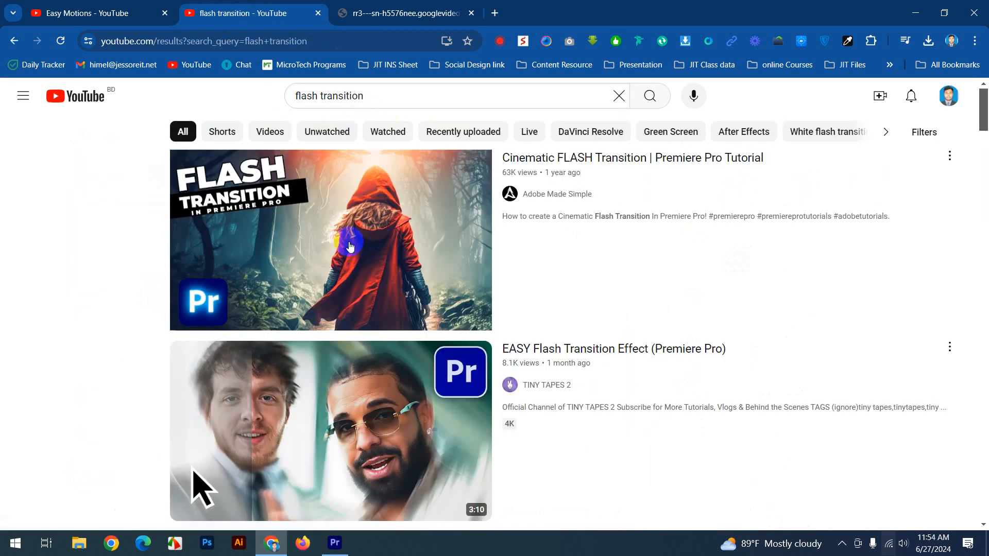
Open the "Cinematic FLASH Transition | Premiere Pro Tutorial" result in a new tab.
scroll(514, 258, down, 4)
scroll(560, 207, up, 4)
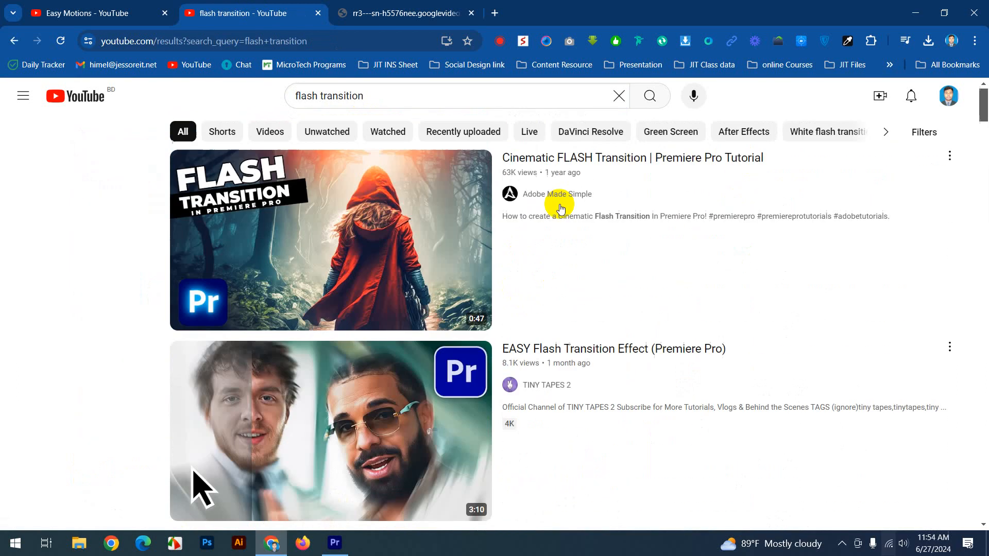
middle_click(533, 158)
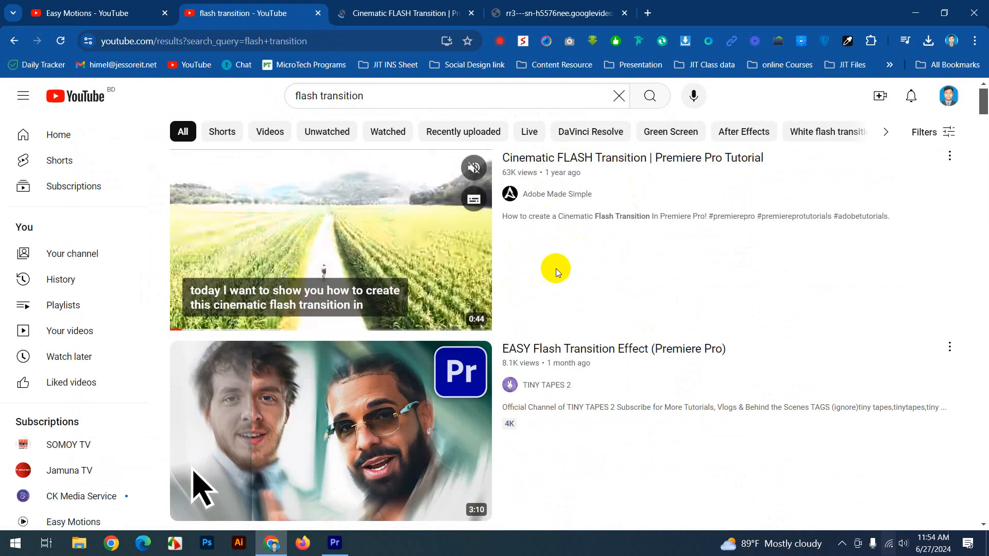
Open the "FREE Light Leak Transitions Pack - 4K (ULTRA HD)" video in a new tab and switch to it.
scroll(567, 265, down, 7)
scroll(572, 269, down, 9)
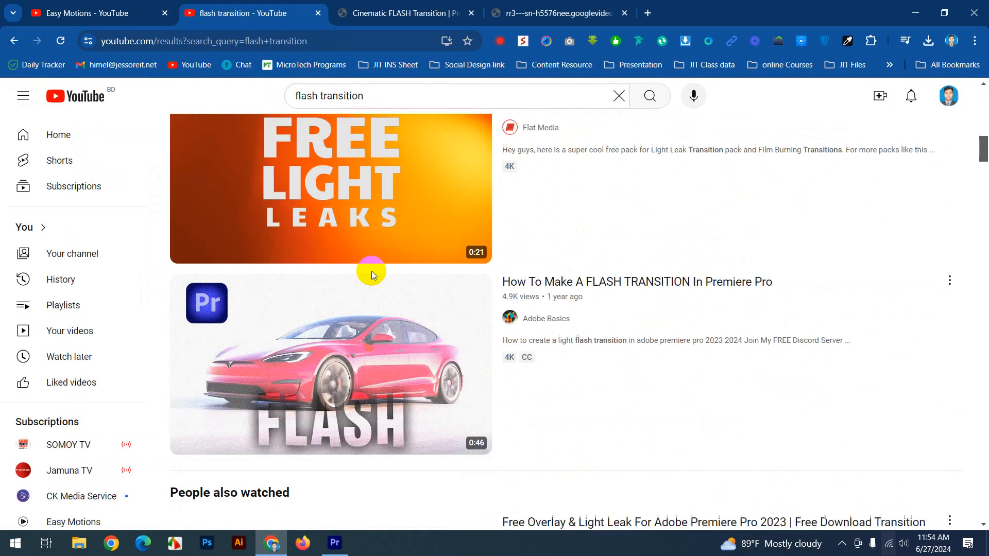
scroll(525, 284, up, 4)
middle_click(525, 282)
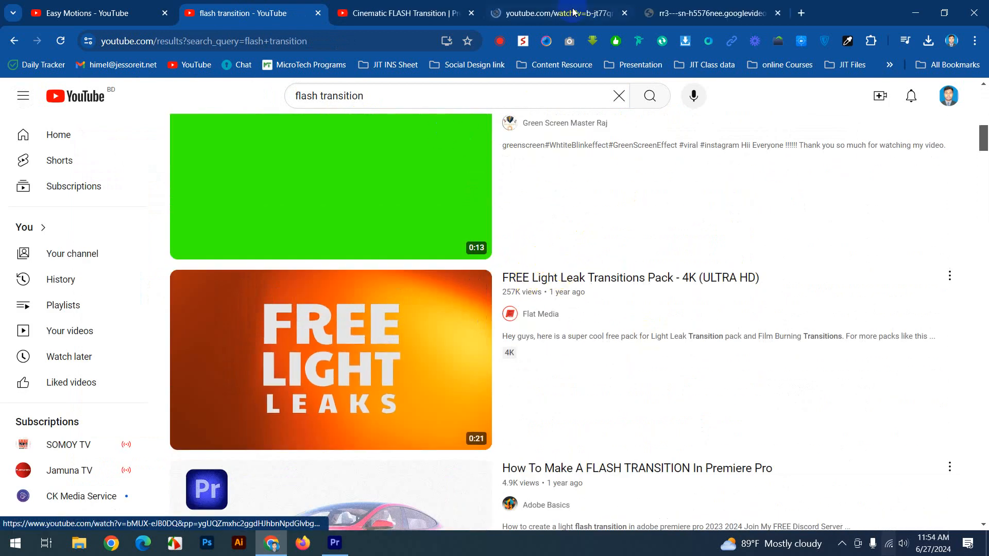
click(573, 12)
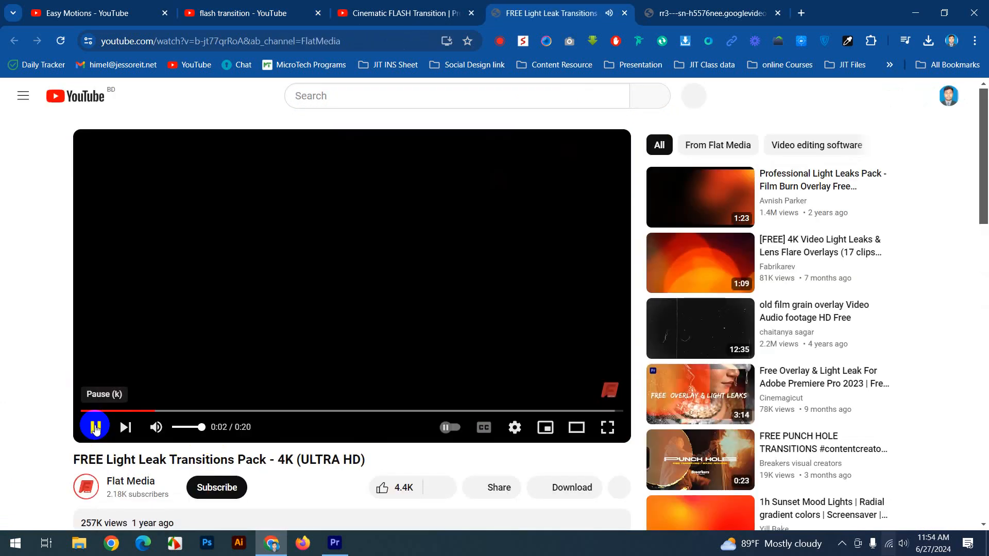
Pause the light leak video and download it as MP4 360 through SaveFrom.net without installing the helper.
click(96, 427)
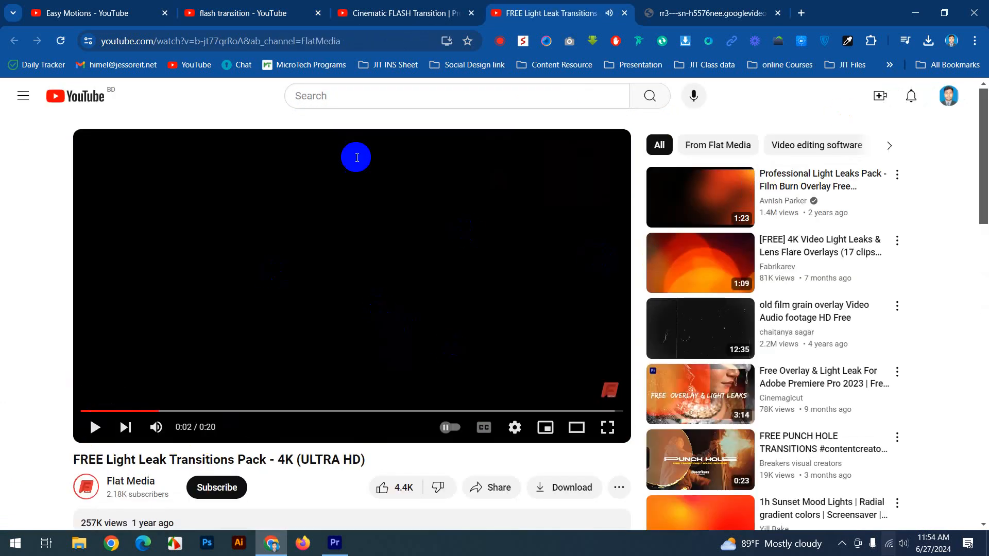
click(591, 42)
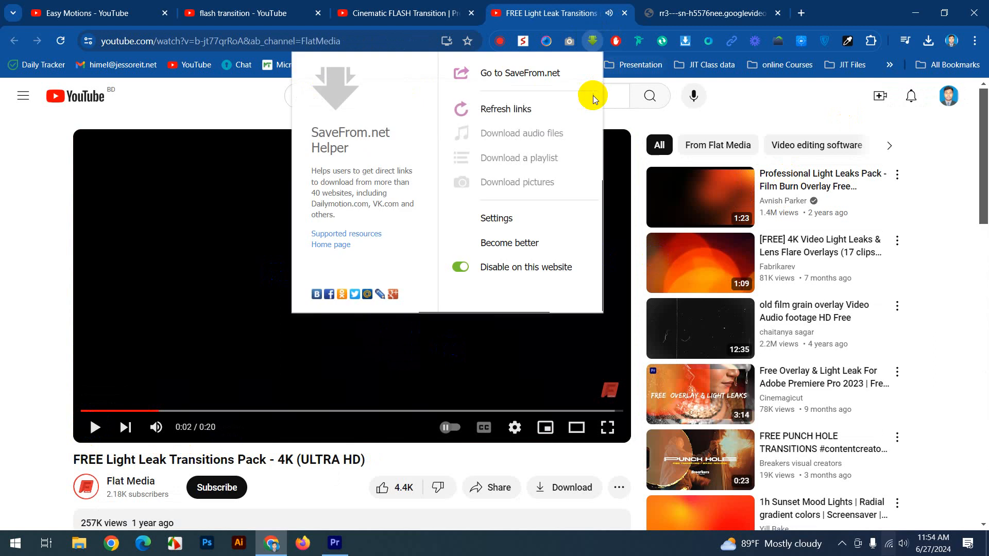
click(515, 78)
middle_click(639, 8)
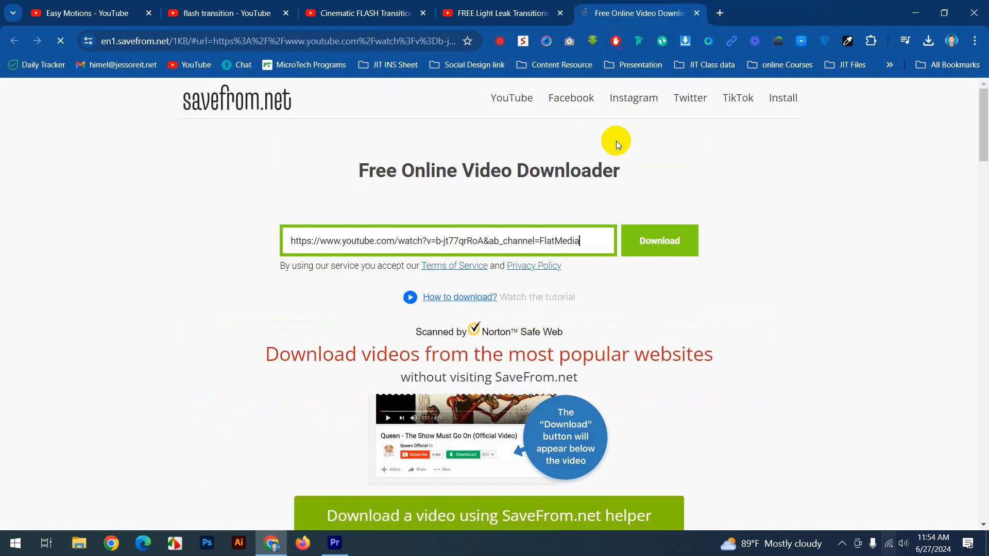
scroll(654, 319, down, 5)
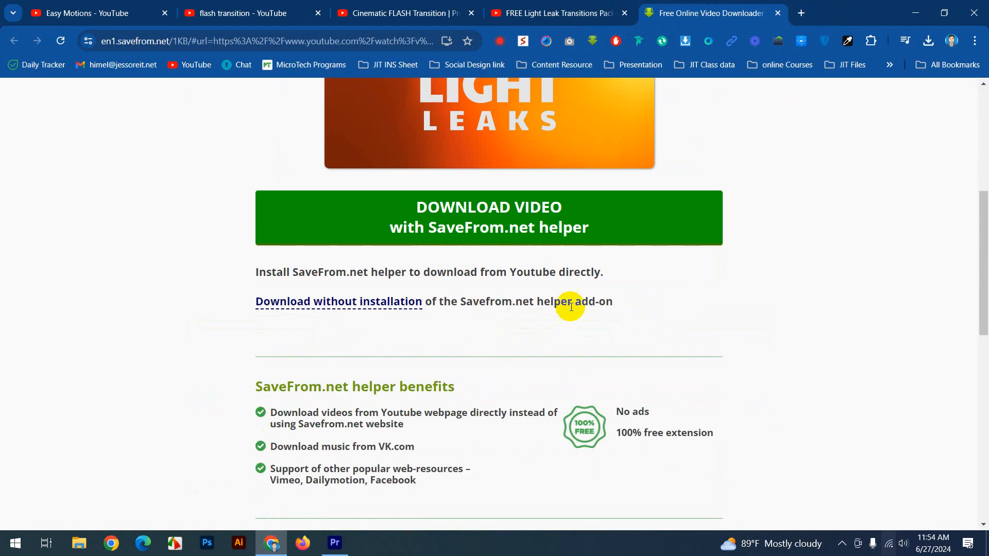
click(381, 303)
click(481, 219)
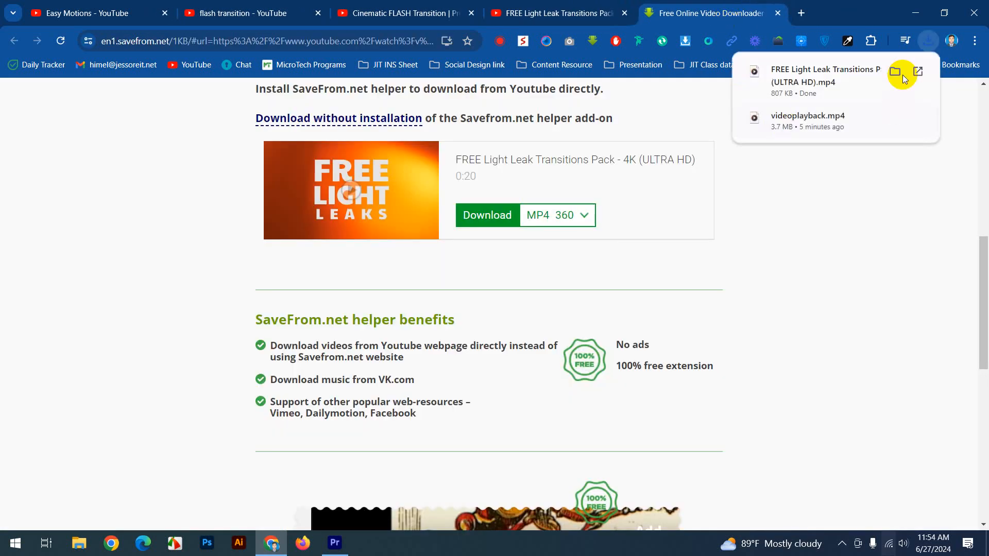
Import the downloaded FREE Light Leak Transitions Pack video from the Downloads folder into the Premiere Pro project and open it for source preview.
click(895, 84)
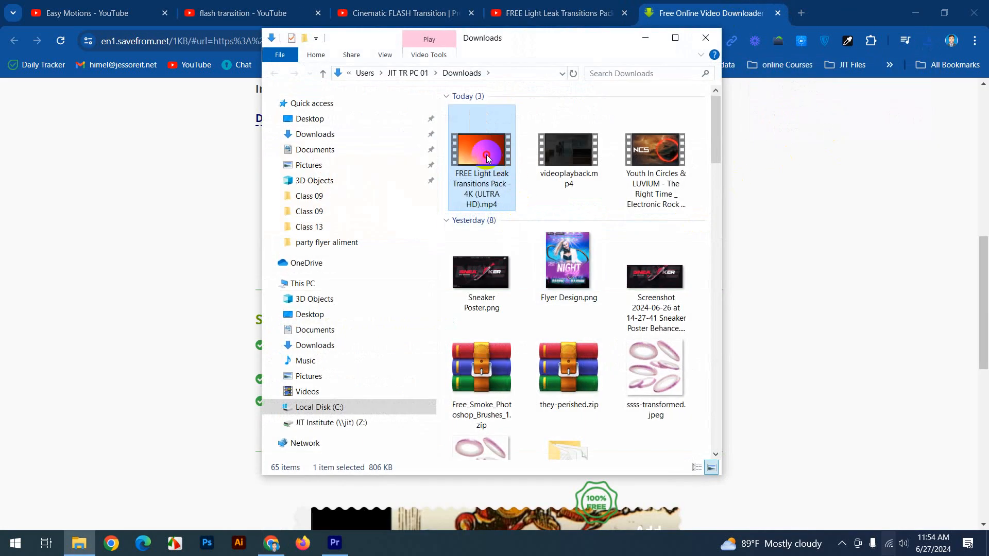
drag(482, 155, 919, 319)
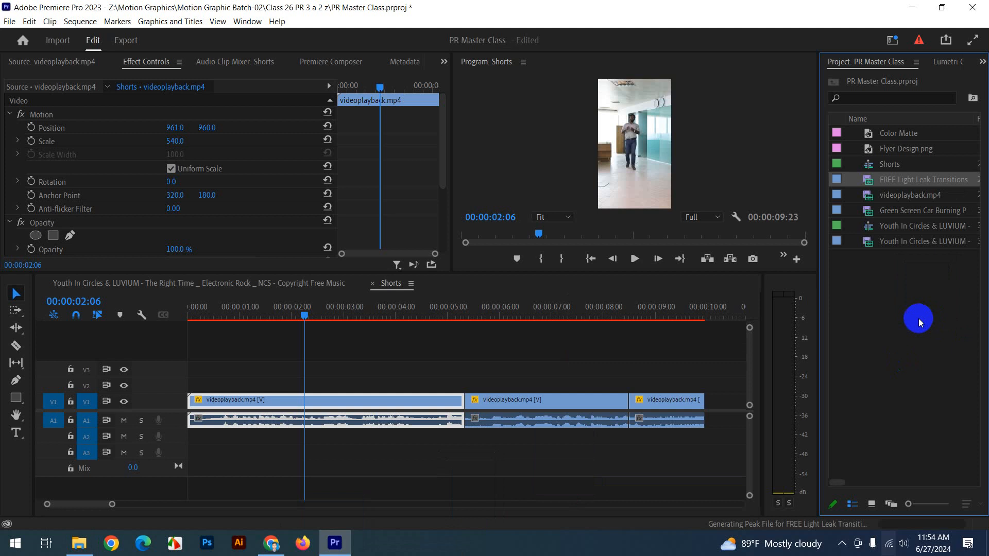
click(872, 176)
double_click(865, 183)
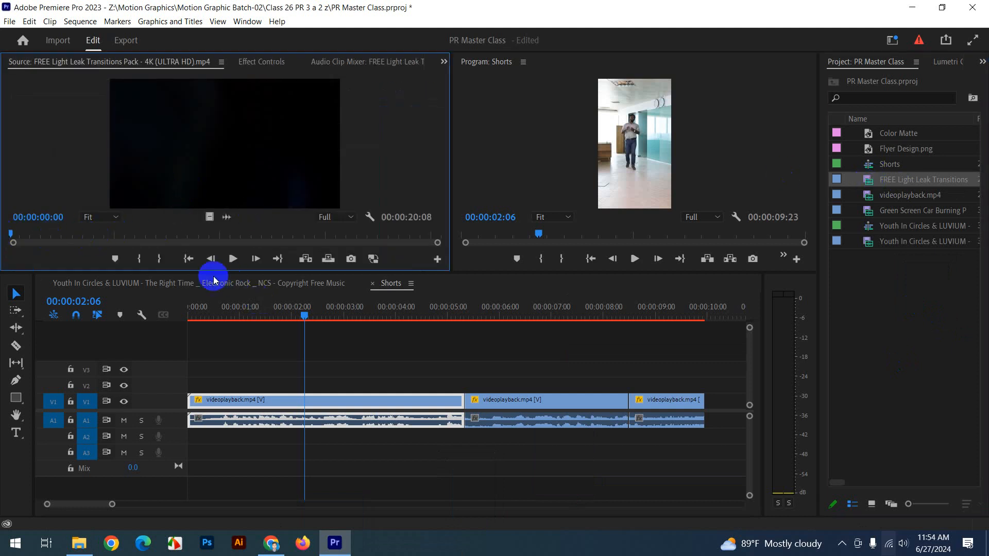
Preview the light leak footage and mark an in point at 00:00:02:03 and an out point at 00:00:02:24.
click(229, 260)
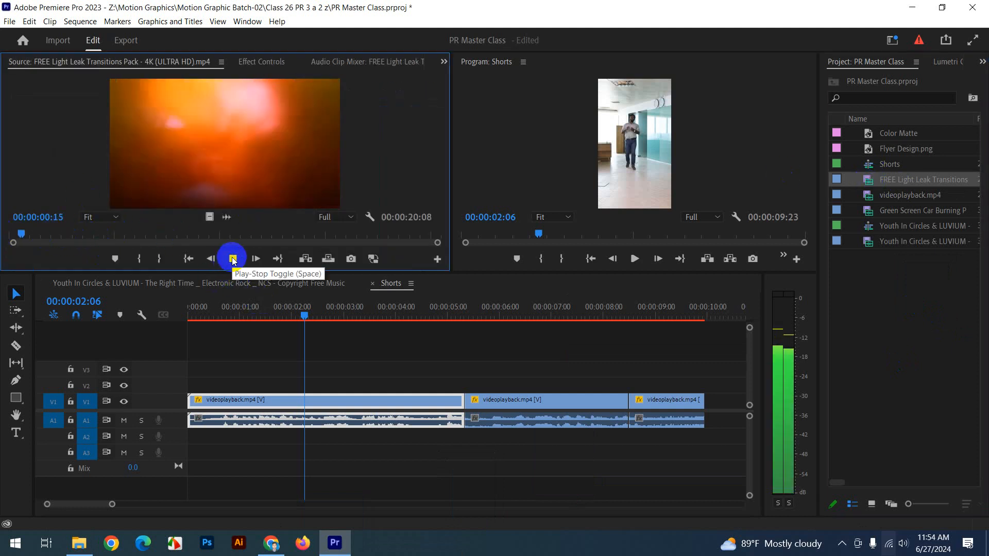
click(233, 259)
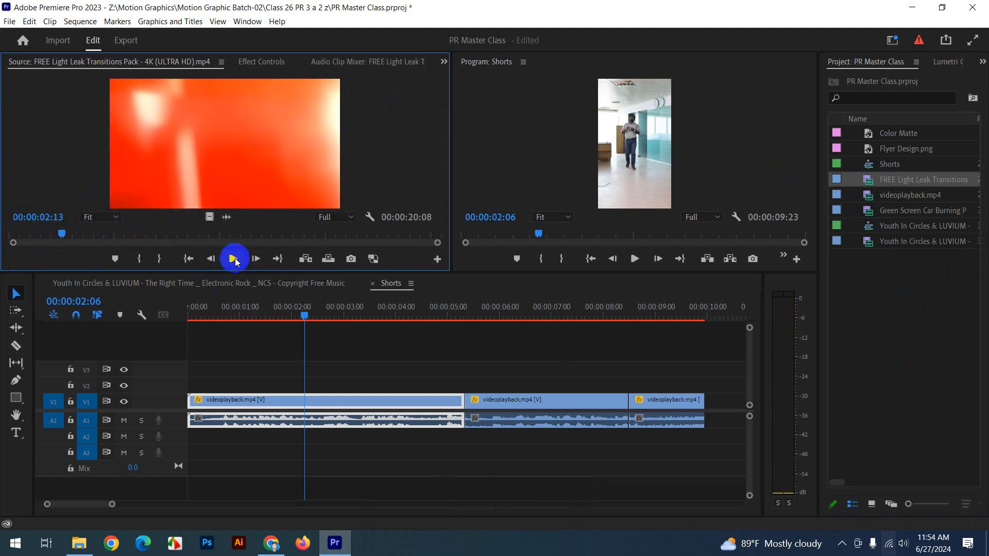
drag(60, 236, 52, 237)
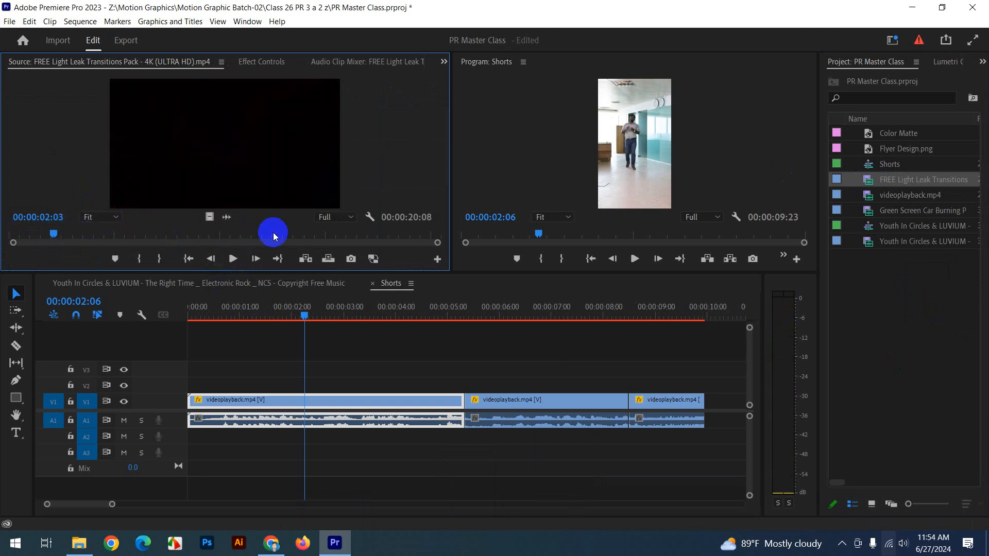
click(139, 259)
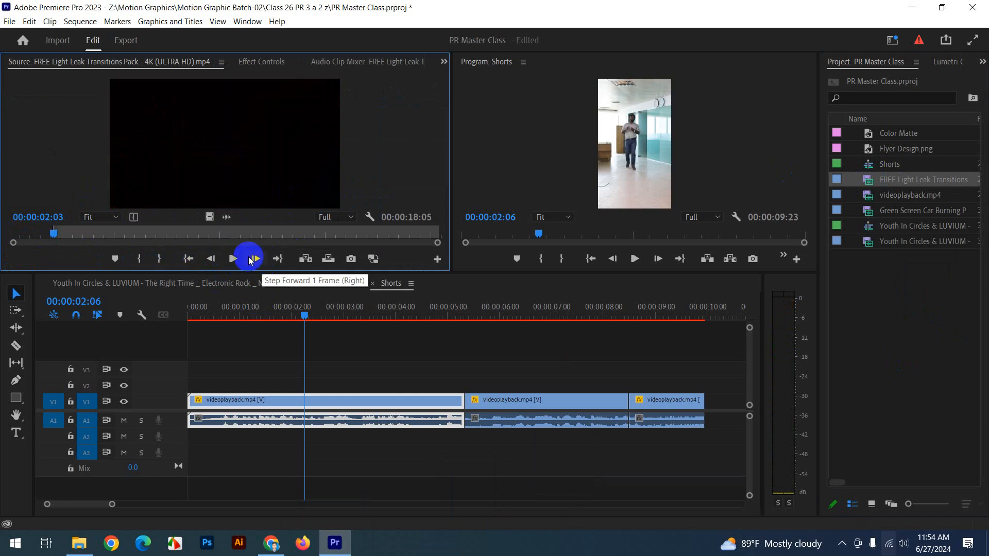
click(234, 259)
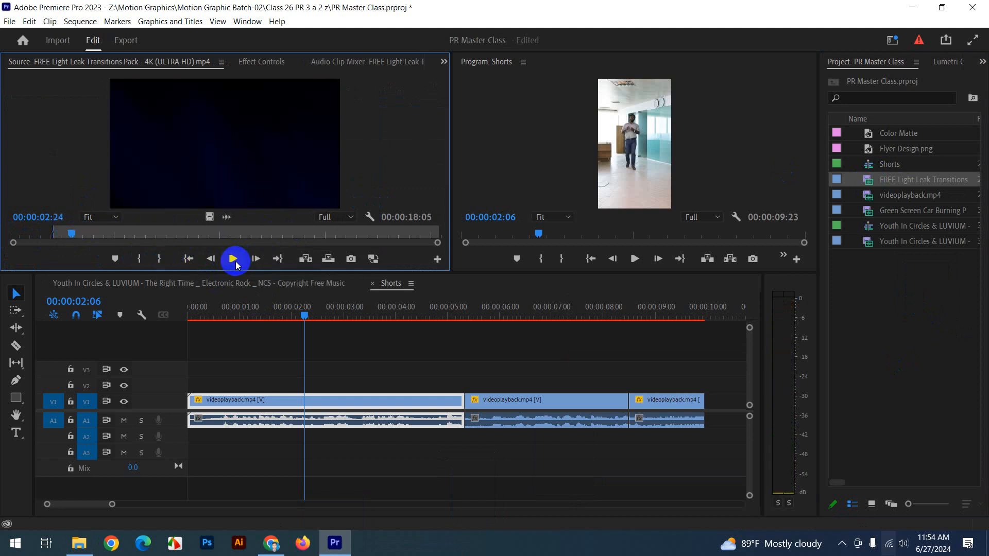
click(158, 259)
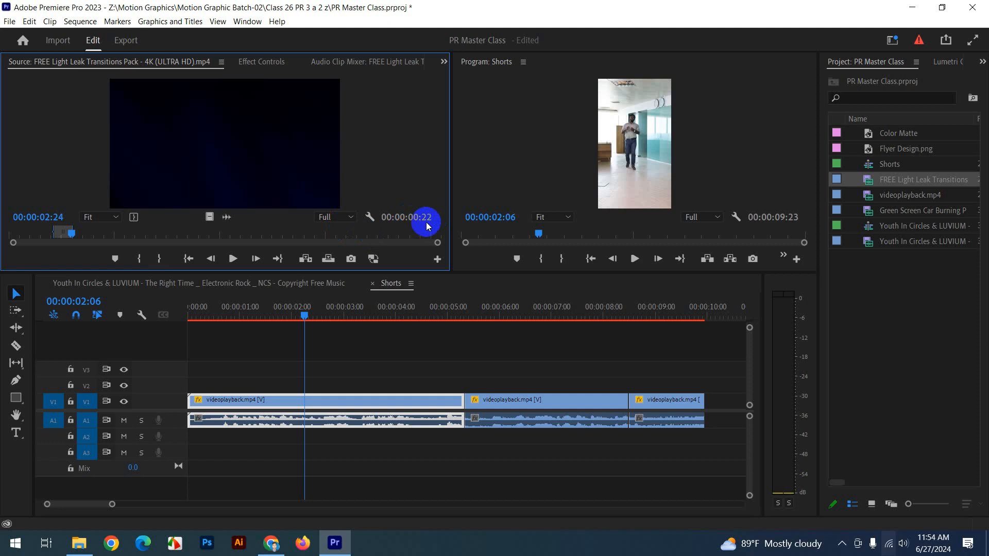
Place the marked light leak segment, video only, on V2 at 00:00:02:06 and set its speed to 80%.
drag(211, 217, 302, 384)
drag(310, 317, 326, 319)
click(331, 385)
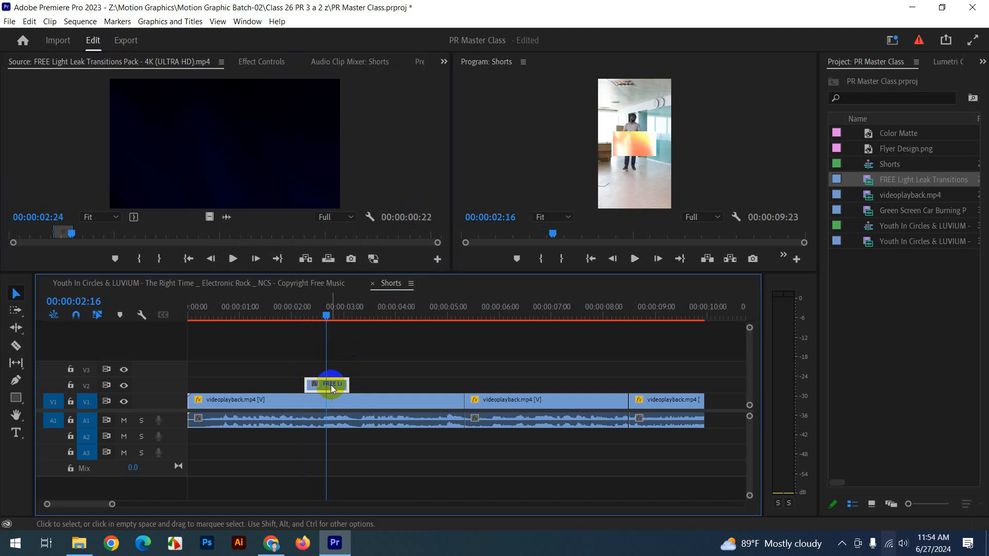
right_click(331, 385)
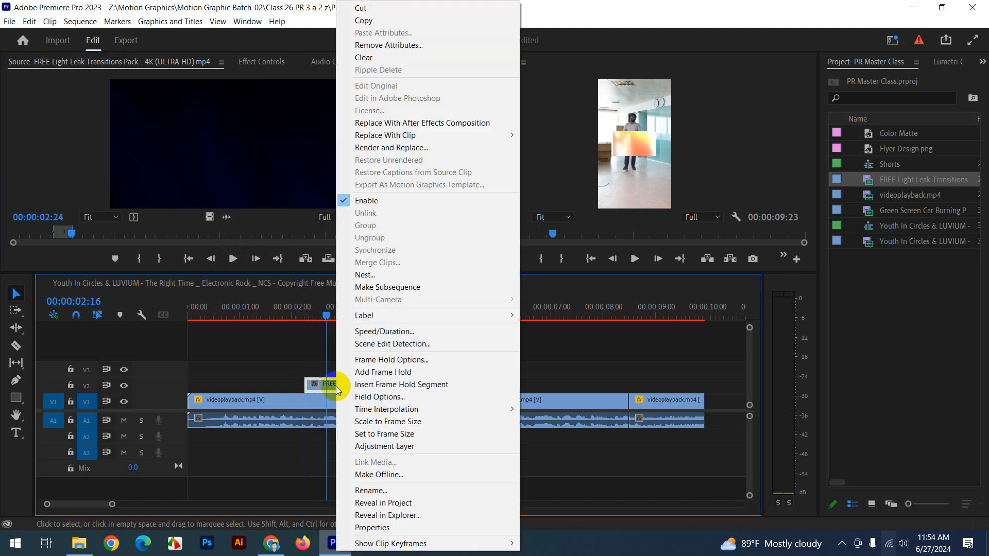
click(391, 332)
click(495, 224)
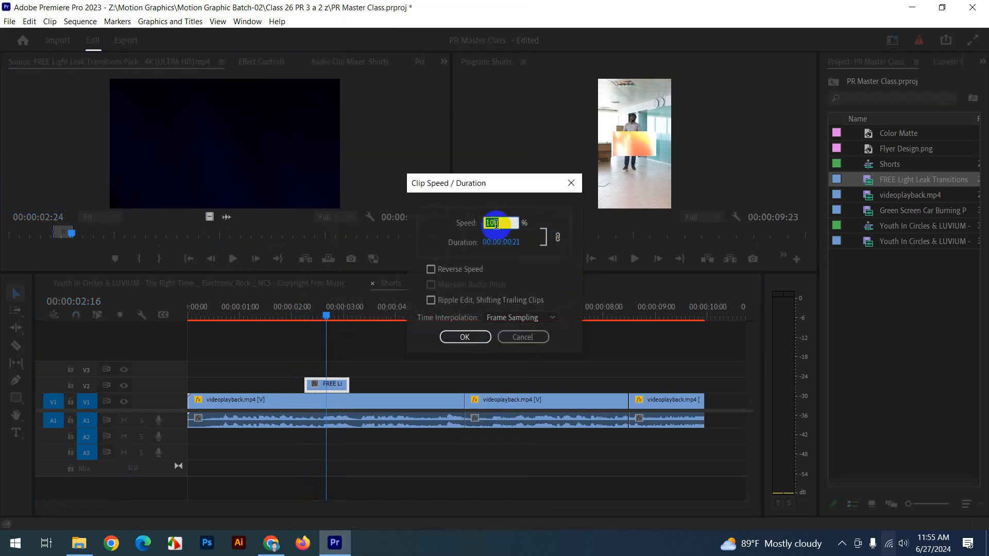
key(Return)
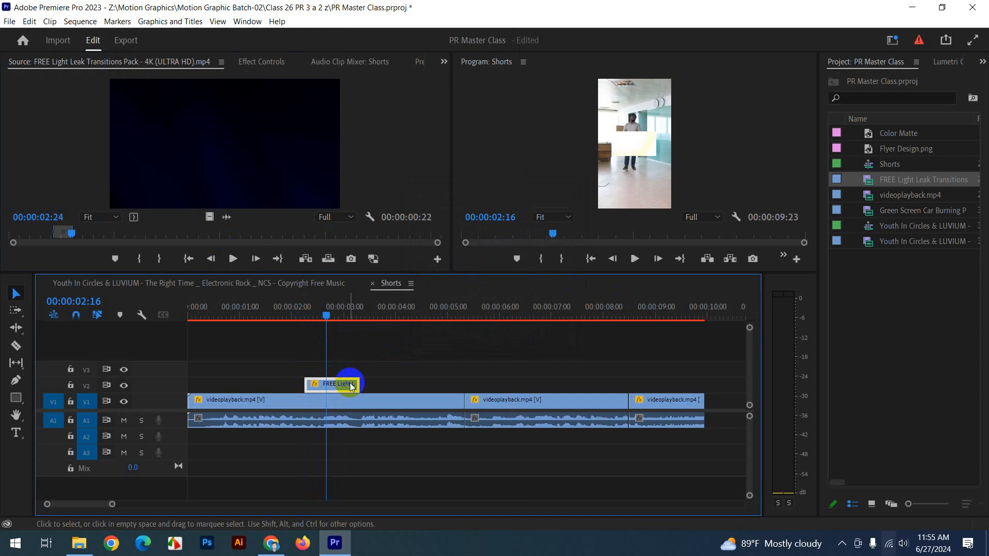
Scale the light leak clip to 546 to fill the vertical frame and play it back over the office shot.
click(272, 64)
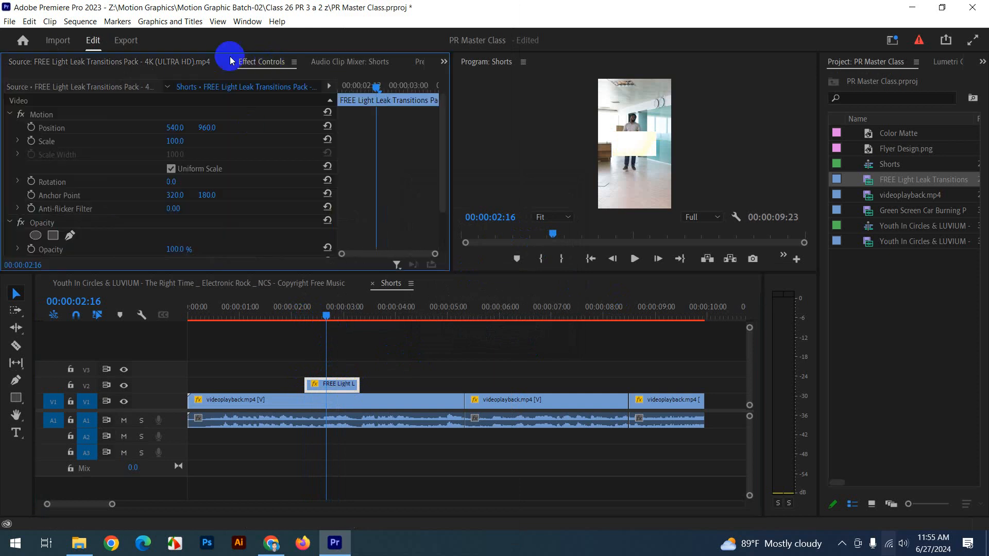
drag(175, 141, 466, 155)
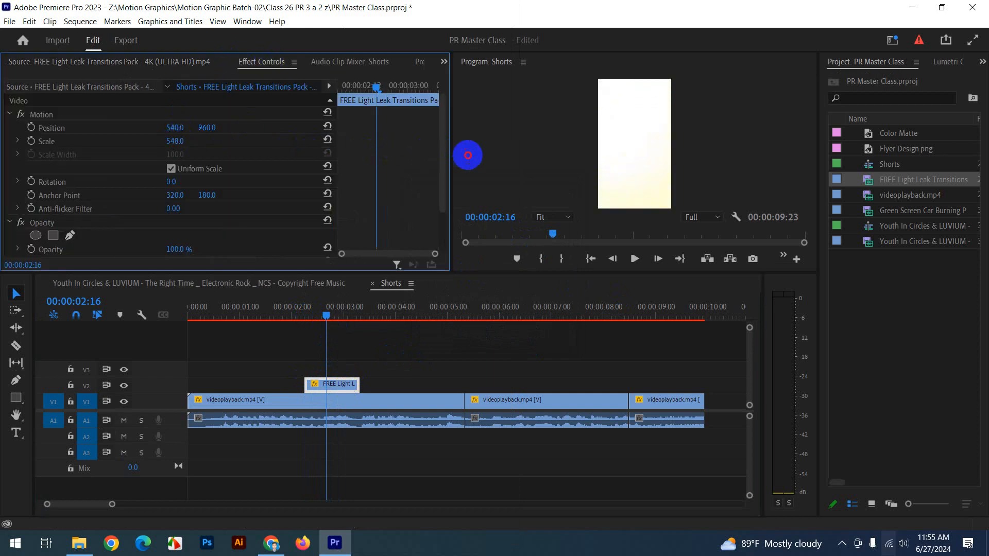
click(326, 326)
drag(322, 309, 298, 323)
key(space)
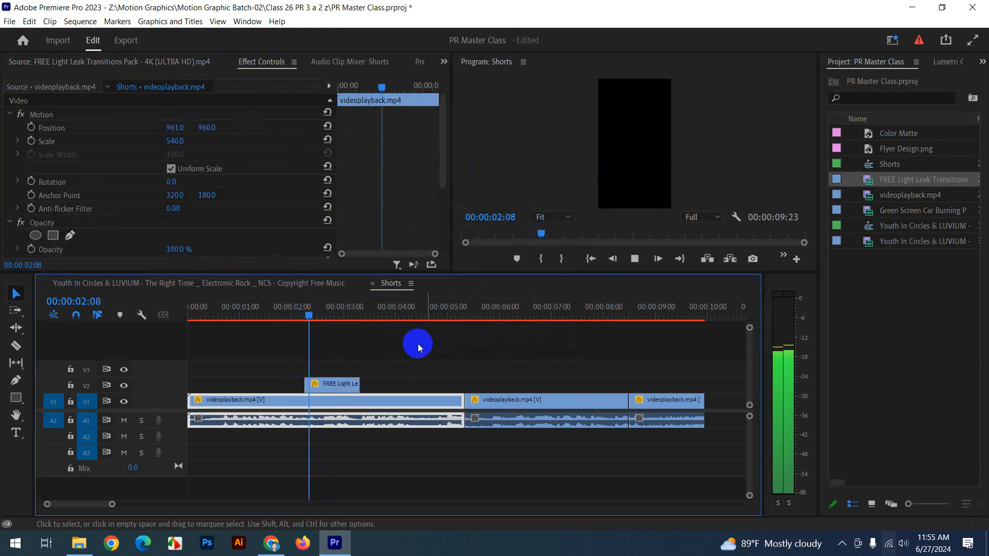
key(space)
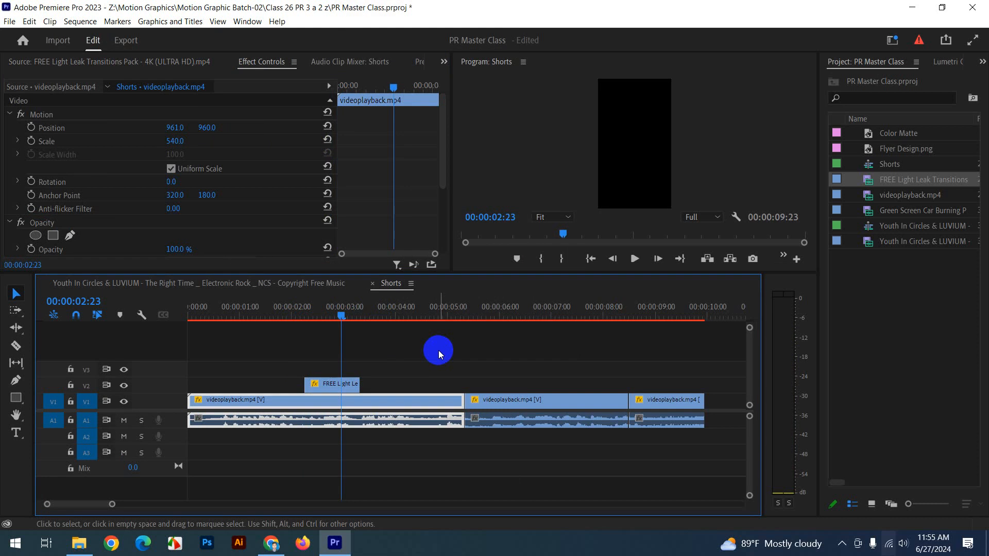
Set the light leak clip's blend mode to Screen and play back the overlay on the office shot.
click(369, 384)
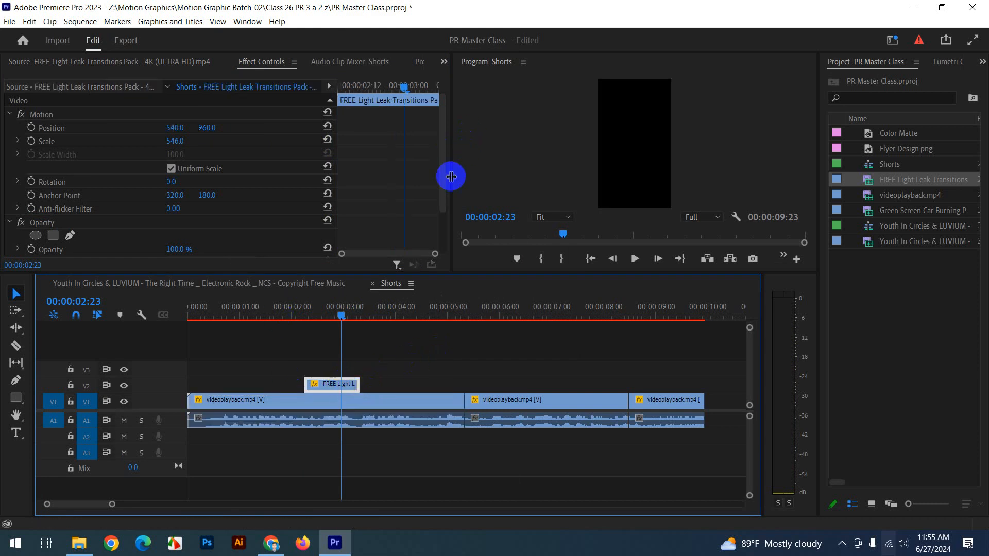
click(378, 388)
click(340, 384)
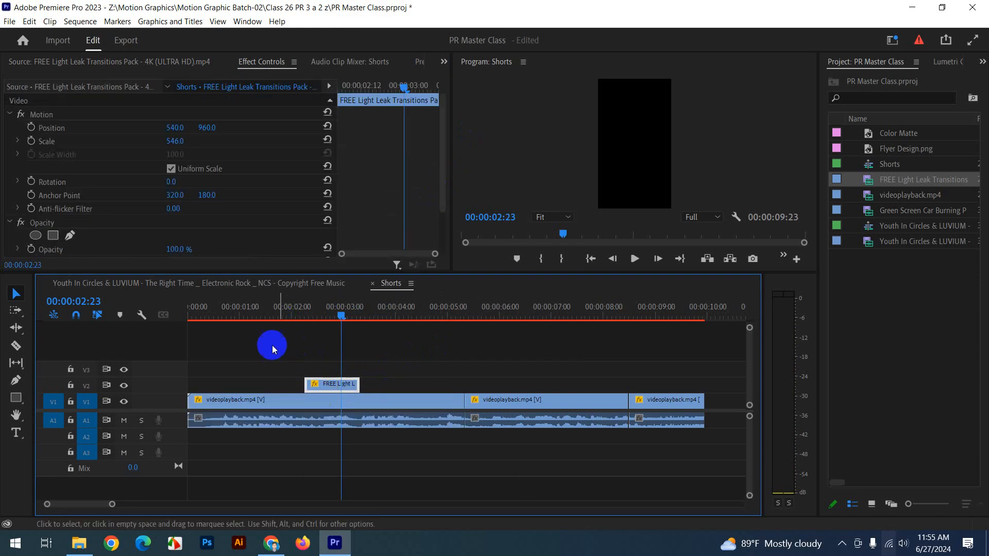
scroll(267, 210, down, 2)
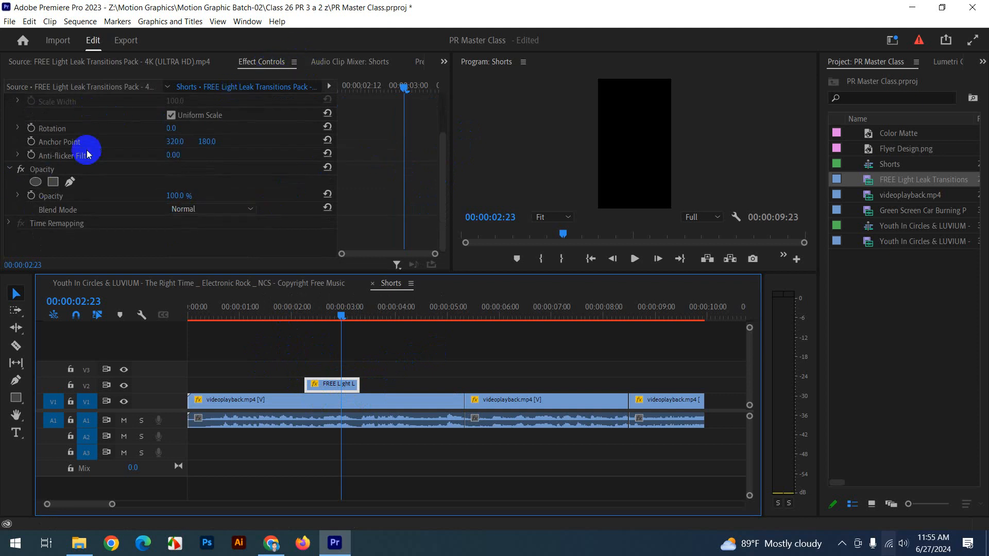
click(45, 168)
click(197, 212)
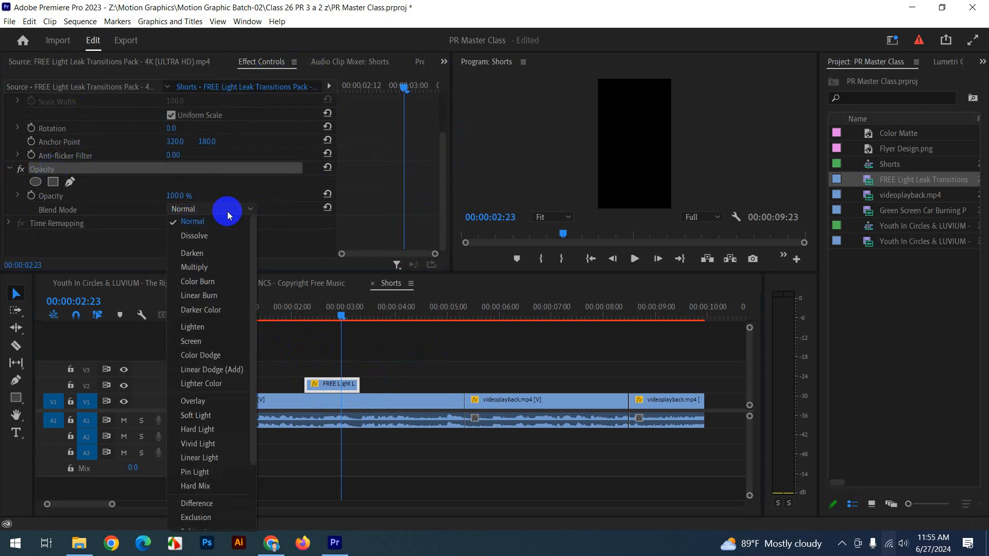
click(196, 343)
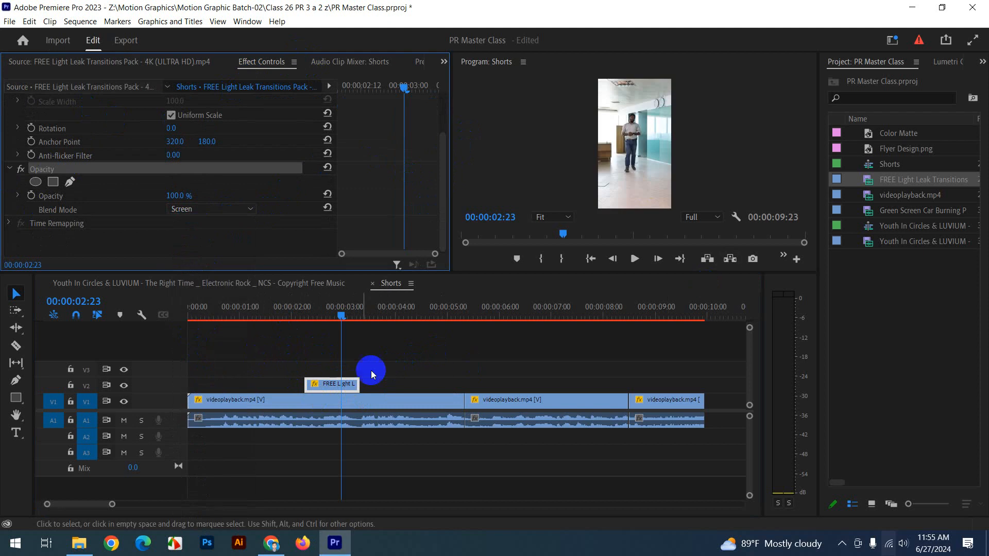
drag(332, 313, 282, 317)
key(space)
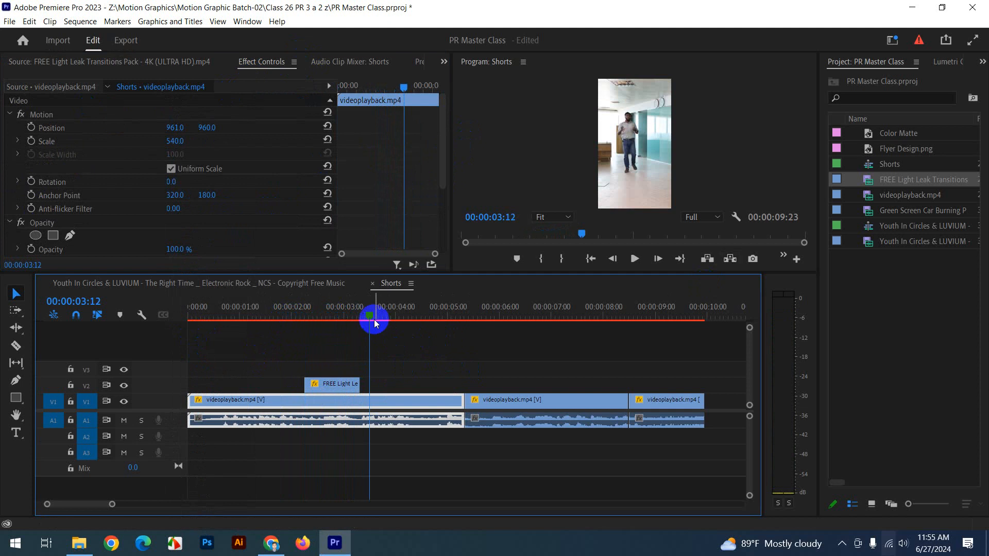
drag(324, 311, 298, 328)
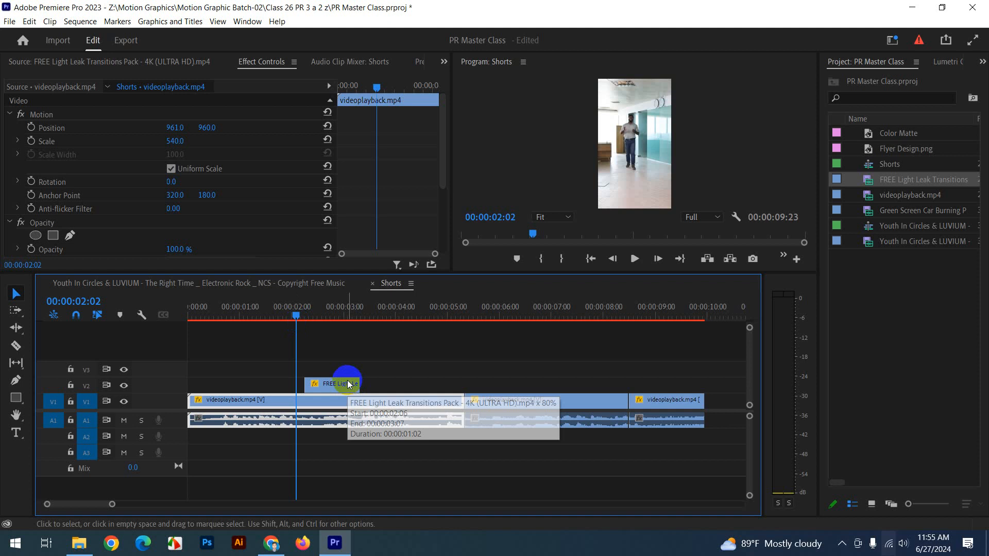
Duplicate the light leak clip on V2 to the start of the final office shot and play back that cut.
drag(113, 506, 161, 504)
click(314, 315)
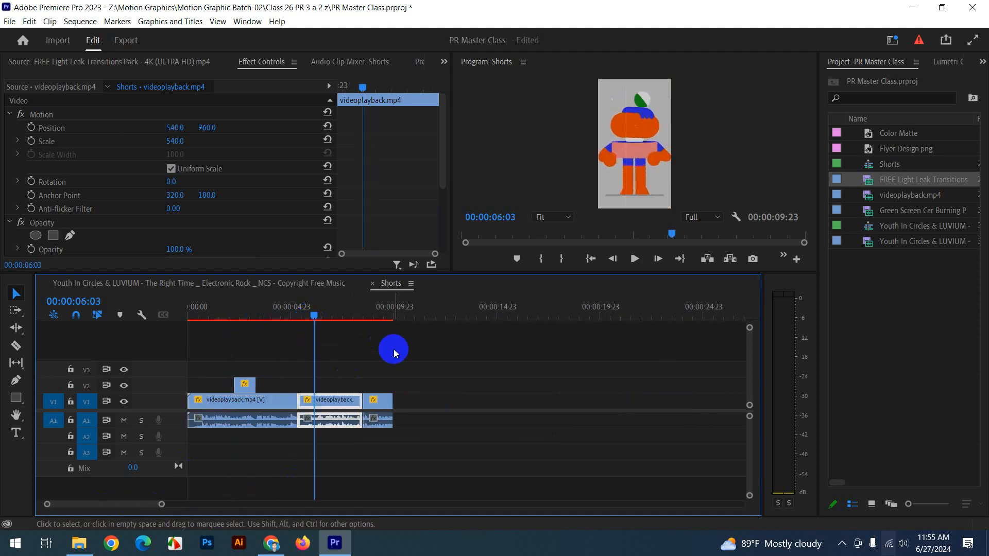
key(space)
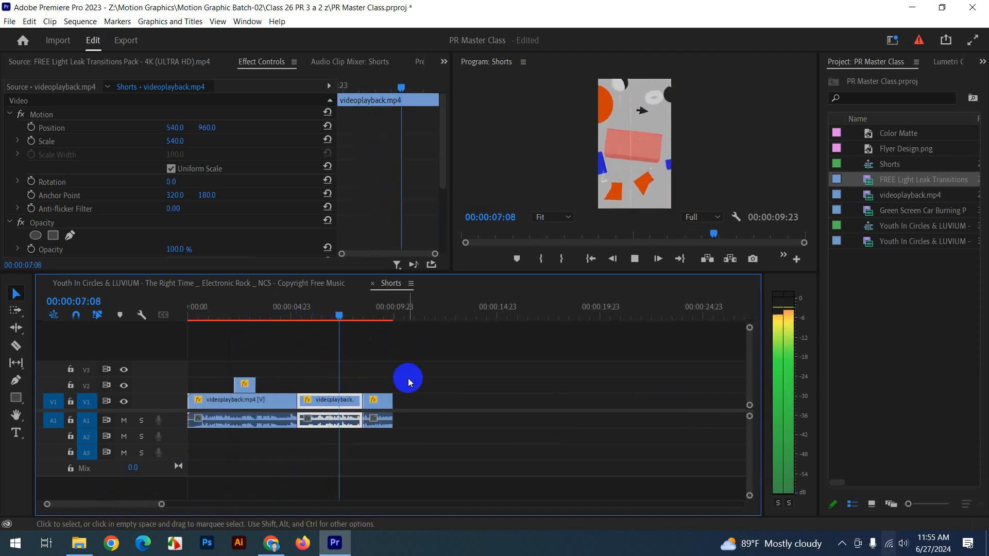
key(space)
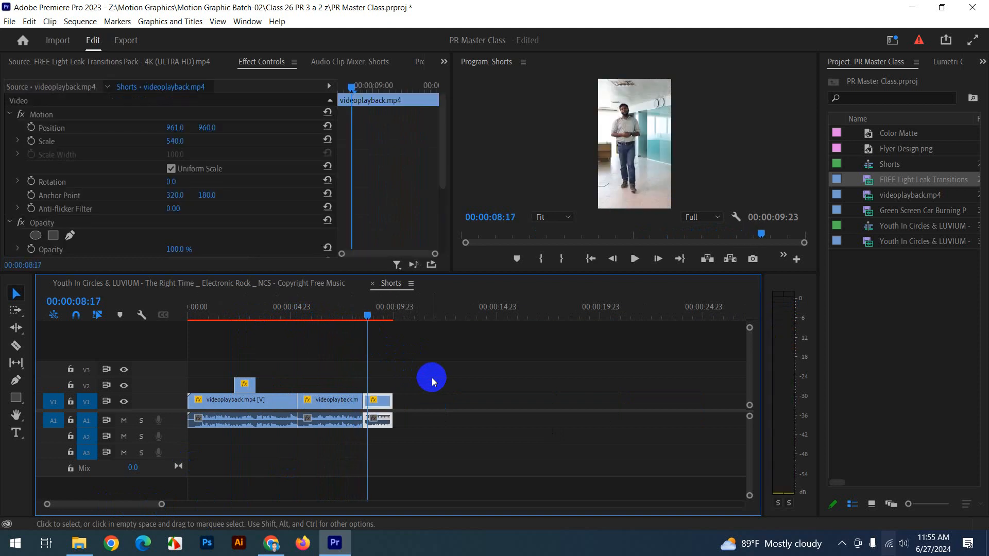
drag(245, 385, 370, 387)
drag(365, 312, 354, 312)
key(space)
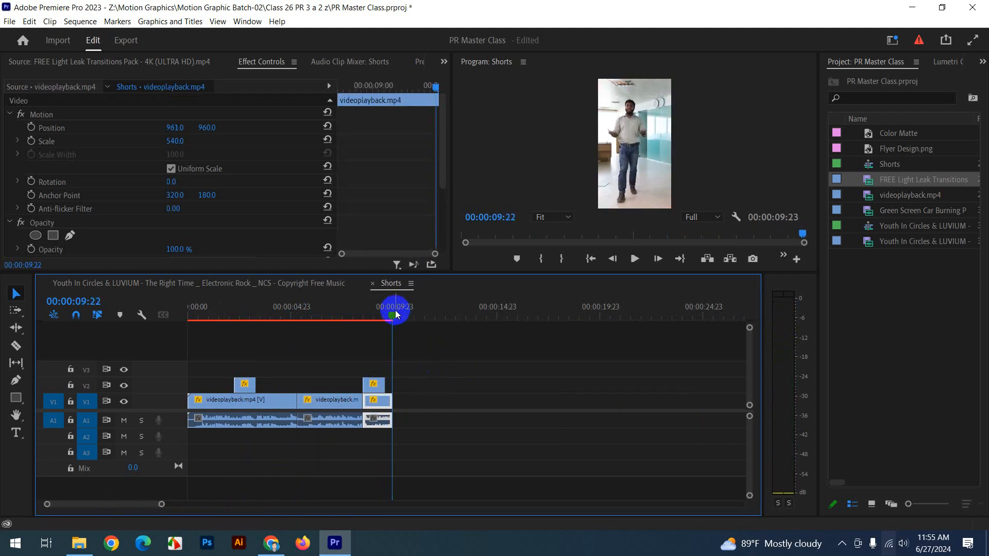
drag(395, 313, 289, 321)
key(space)
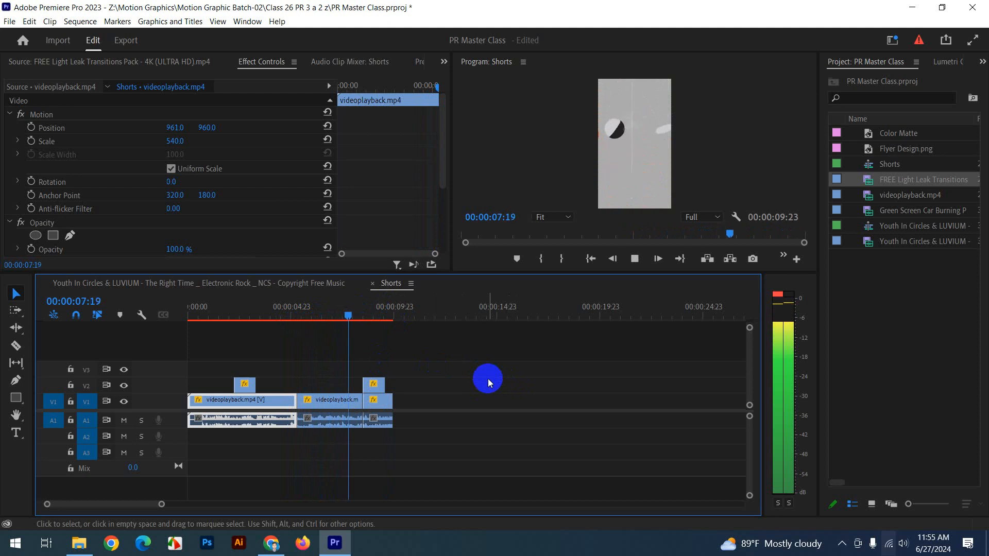
key(space)
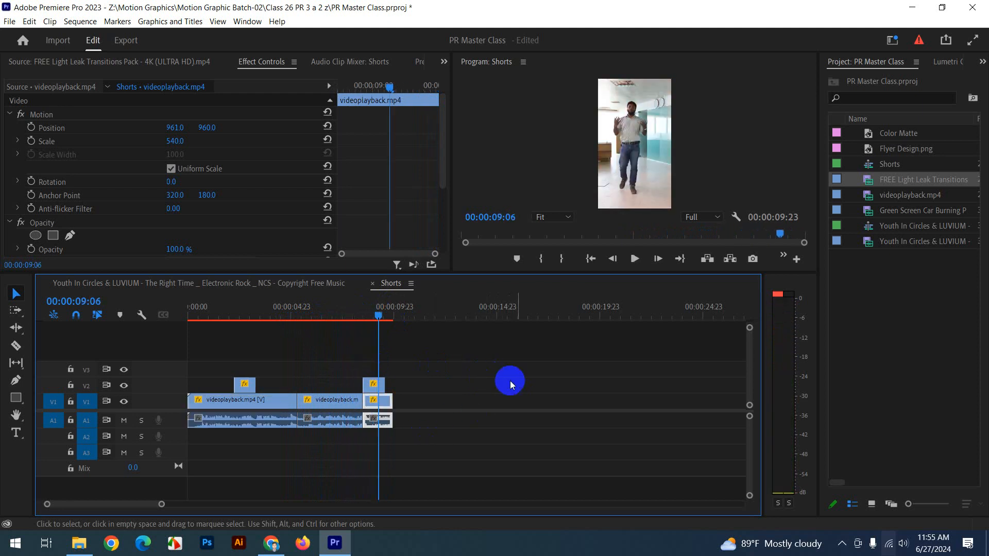
click(889, 331)
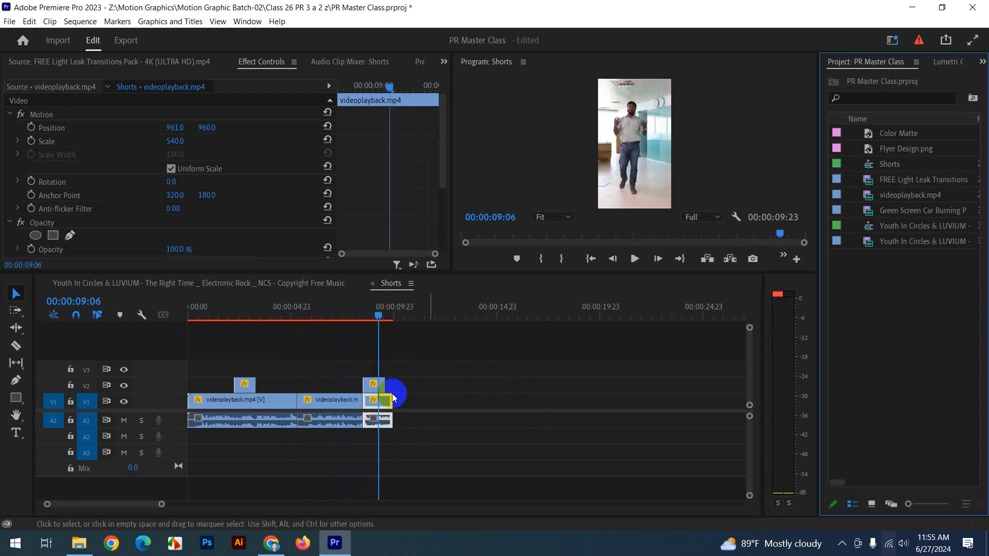
click(266, 283)
click(951, 299)
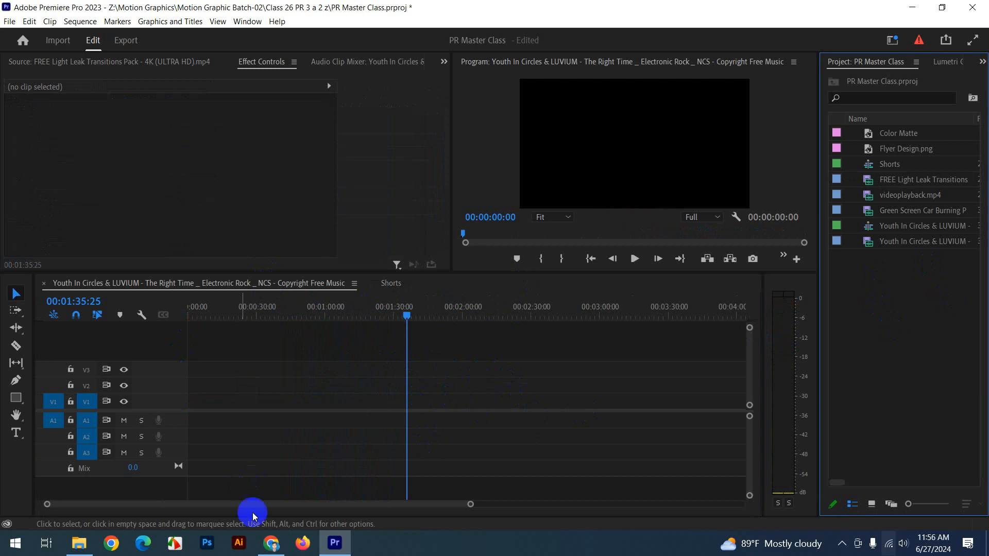
click(79, 544)
scroll(506, 324, down, 10)
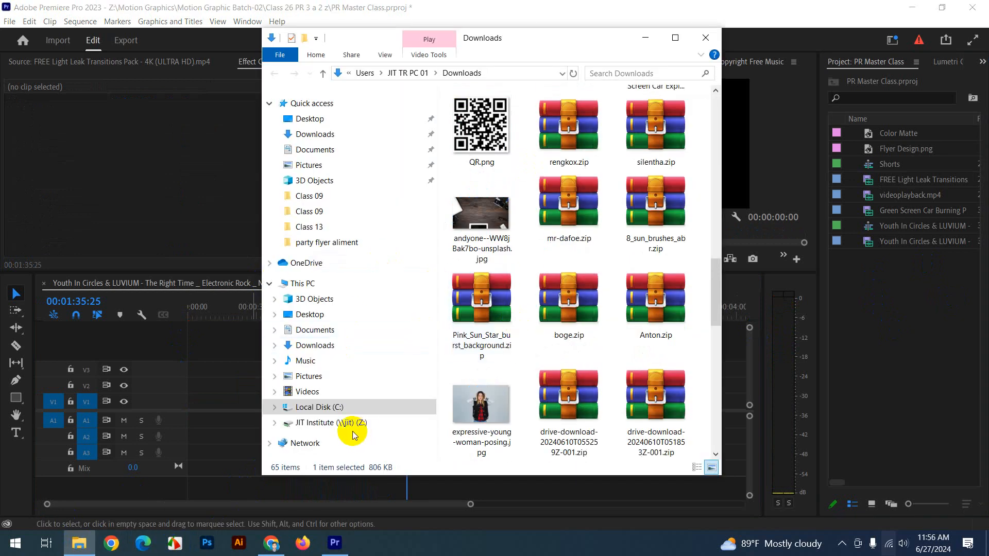
click(645, 38)
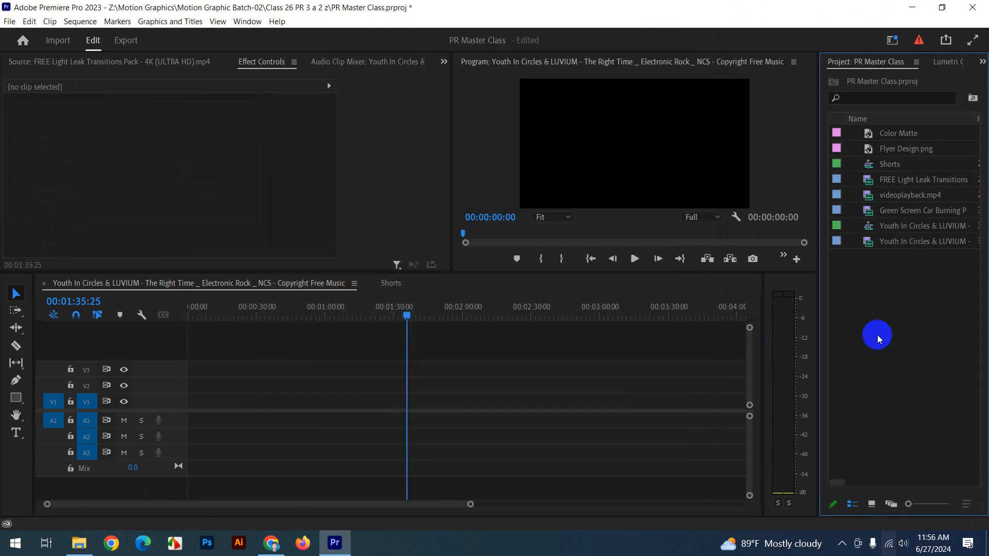
click(842, 544)
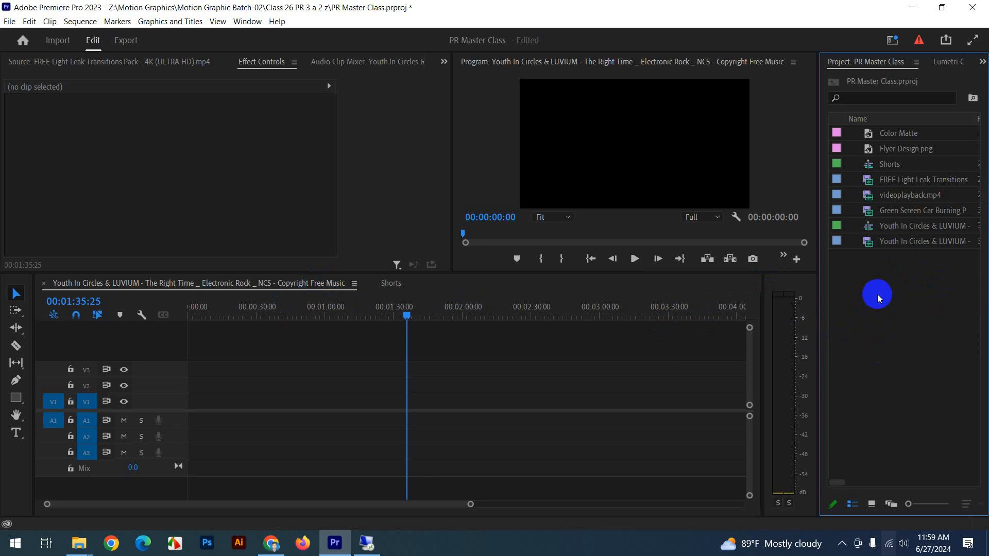
Import MVI_0716.MP4 and MVI_0720.MP4 from the Documents folder into the project.
mouse_move(79, 544)
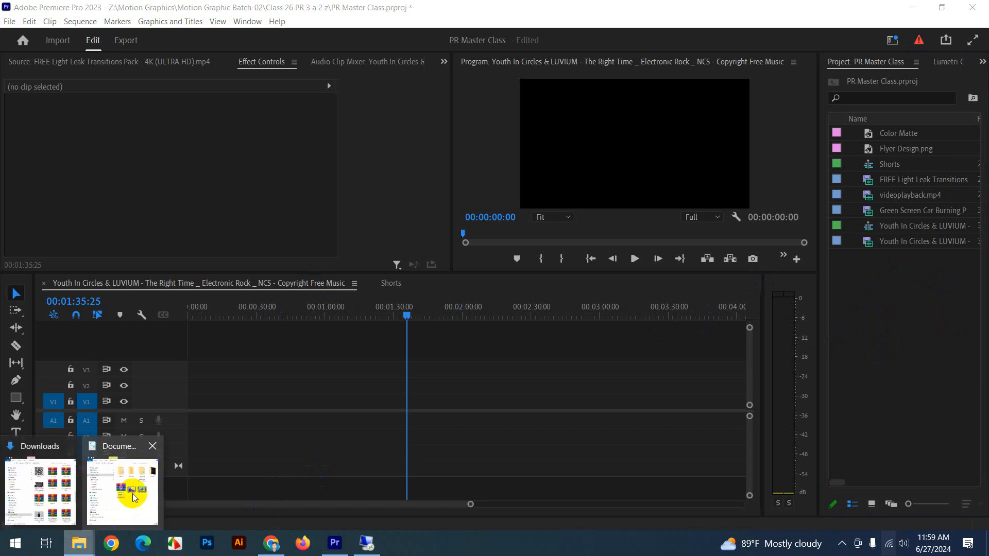
click(153, 471)
drag(618, 298, 897, 368)
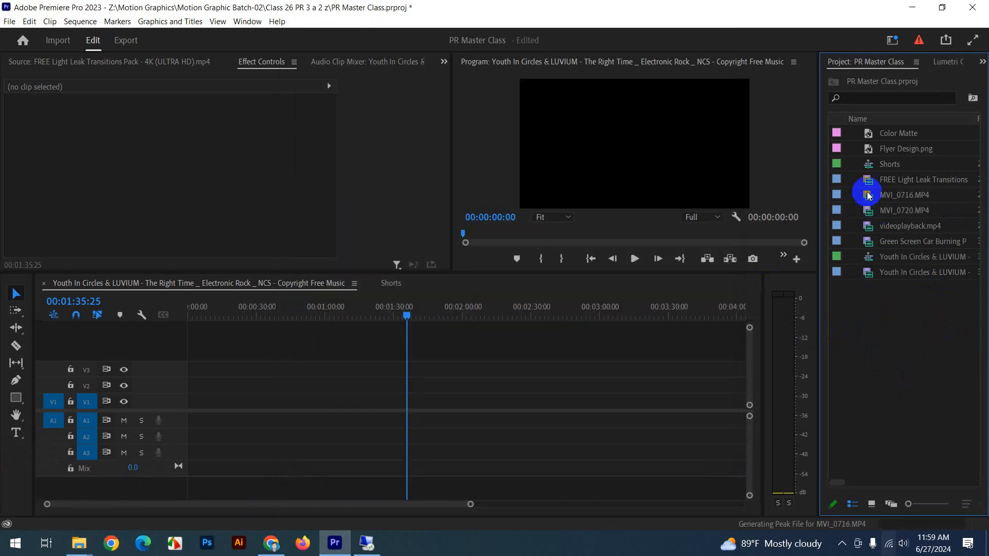
Check the file properties of MVI_0716.MP4 in the project and close the report.
drag(868, 195, 859, 216)
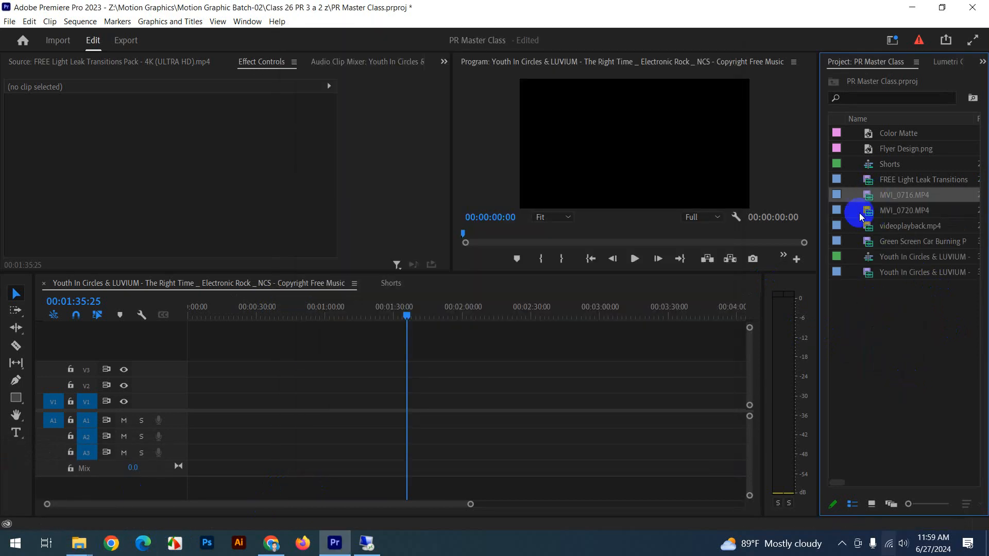
right_click(873, 200)
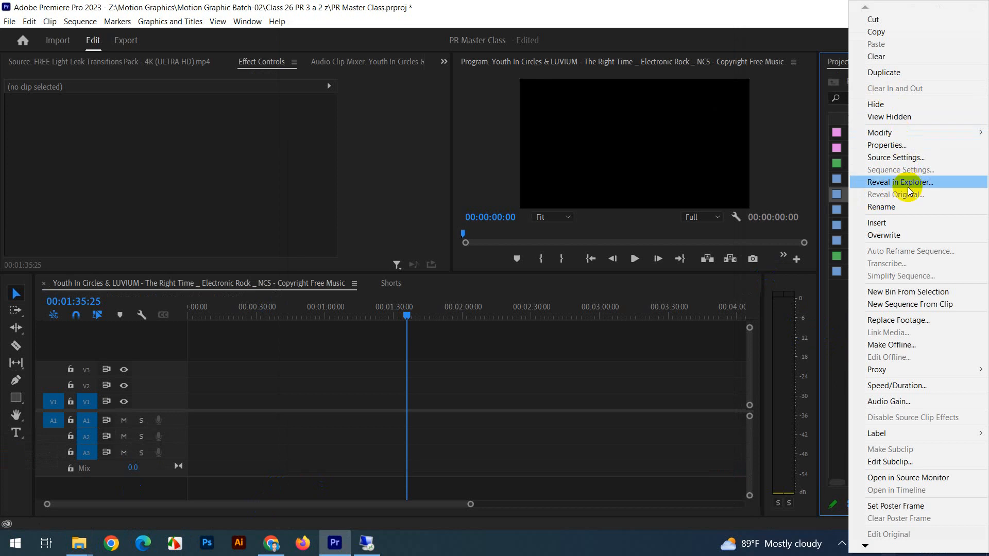
click(717, 296)
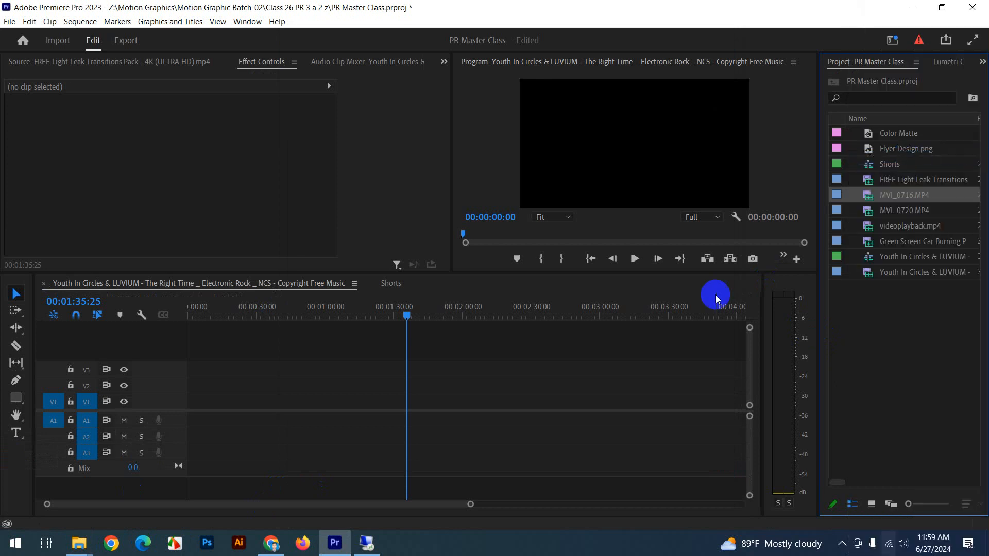
right_click(876, 196)
click(847, 137)
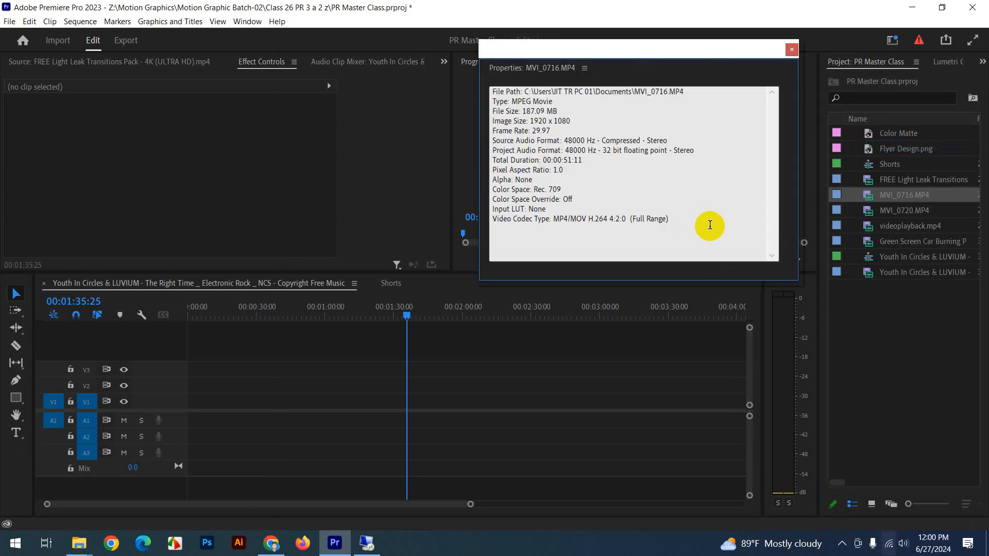
click(792, 49)
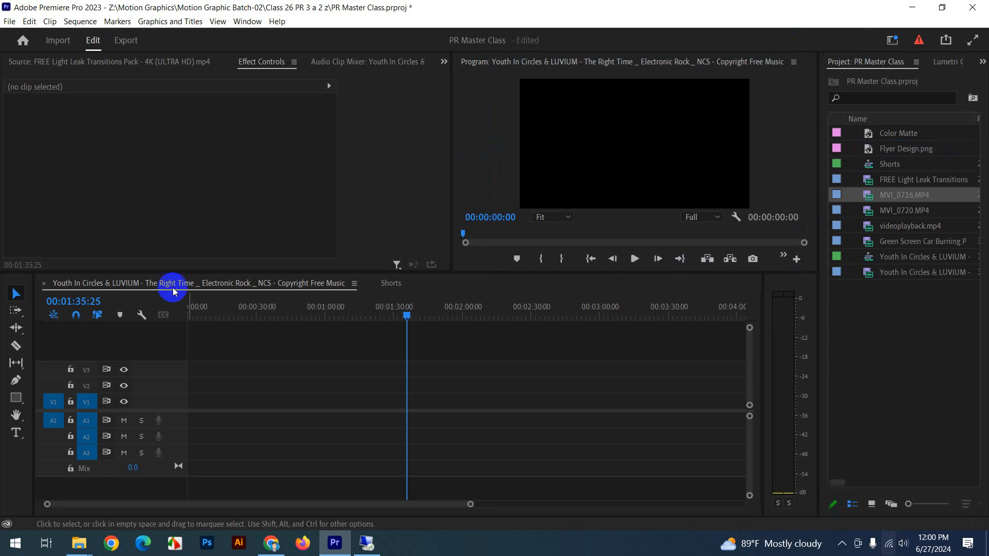
Close both open sequences and create a new sequence from MVI_0716.MP4.
click(44, 287)
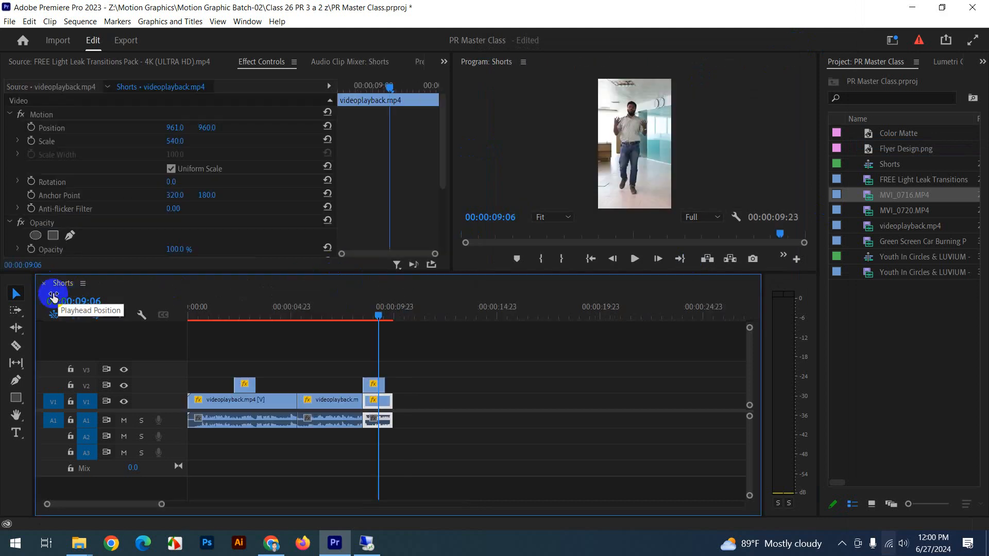
click(45, 286)
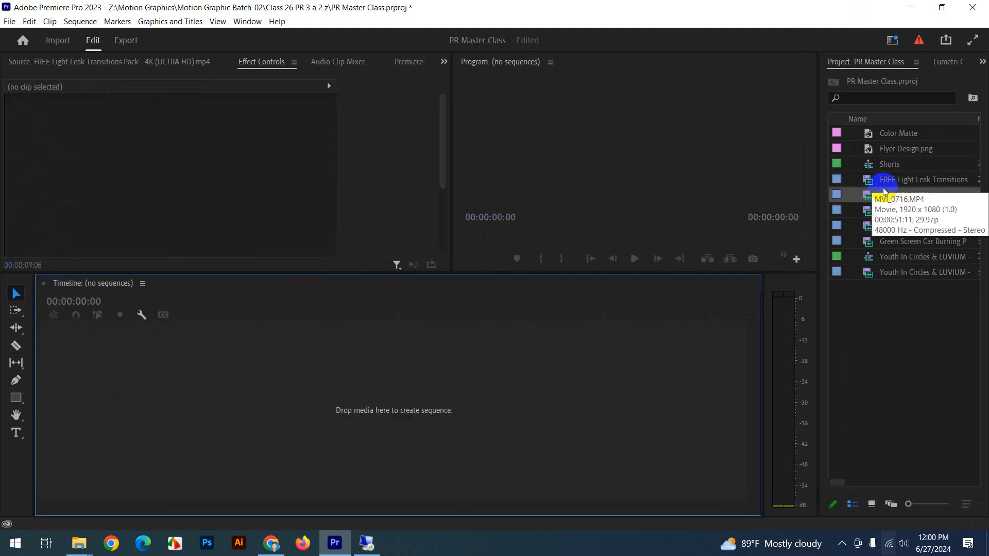
drag(861, 199, 239, 412)
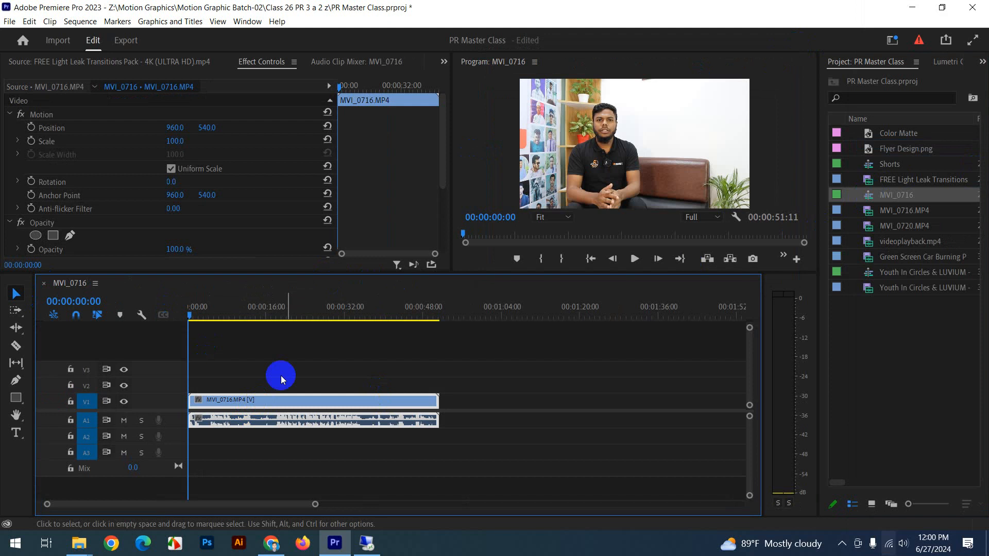
Play back the middle of the MVI_0716 footage and return the playhead to the sequence start.
click(283, 314)
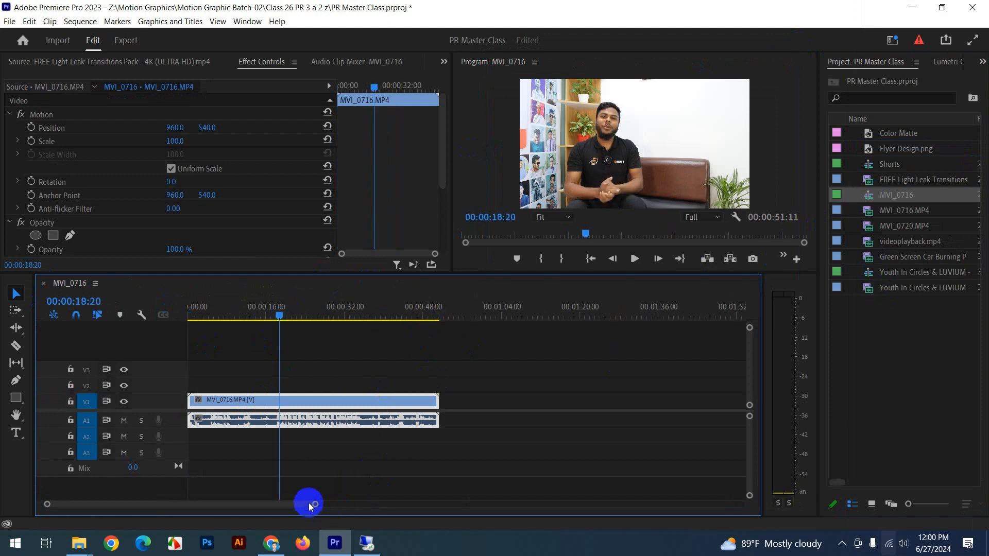
click(635, 259)
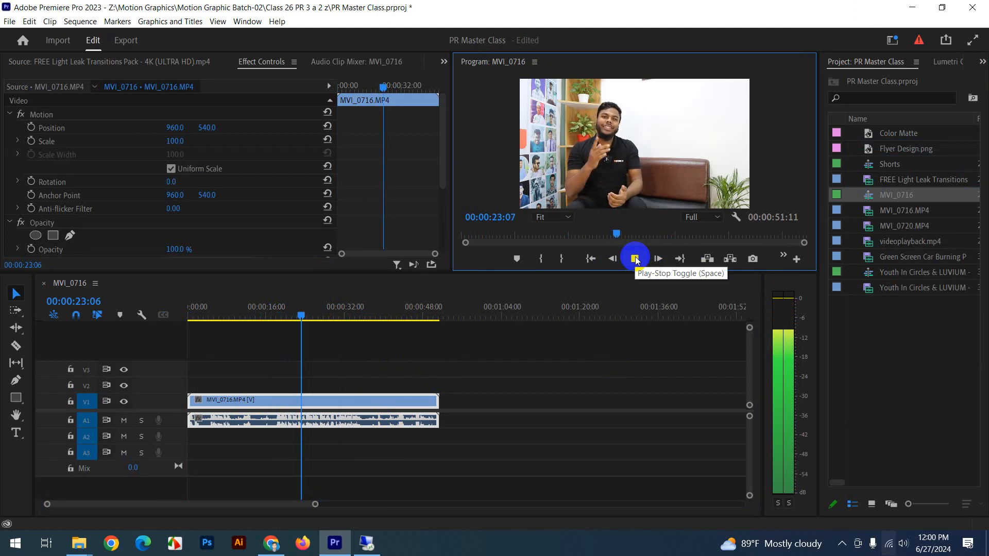
click(547, 357)
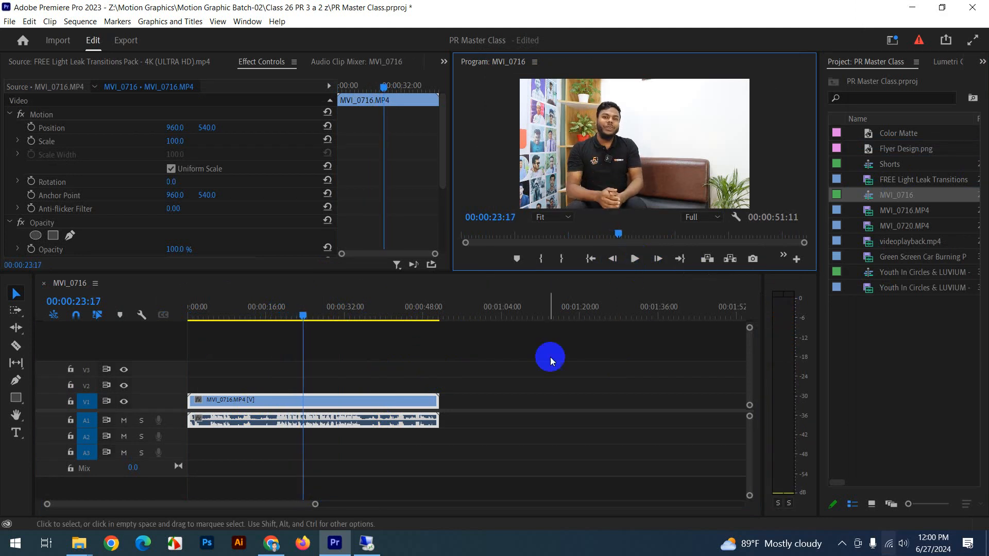
click(634, 258)
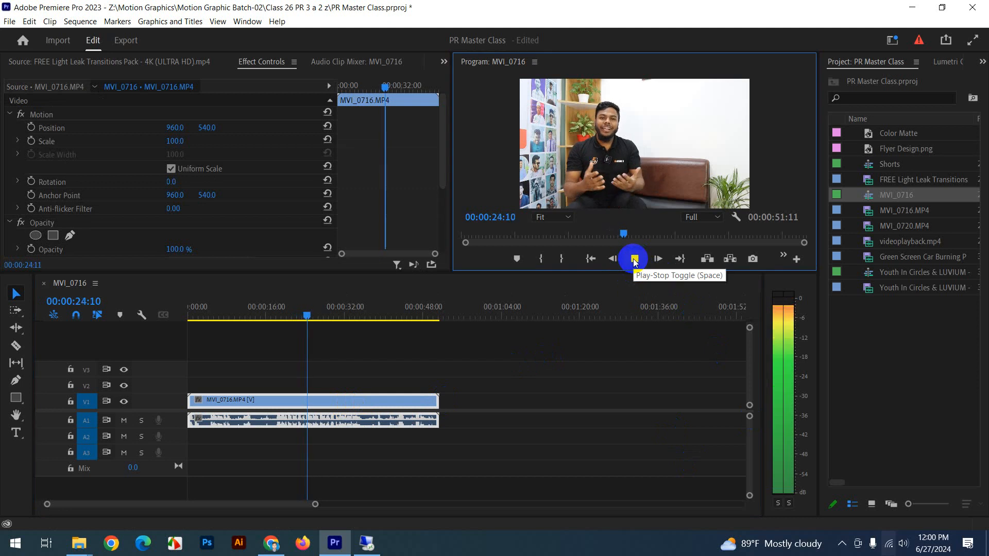
click(635, 258)
drag(317, 332, 189, 315)
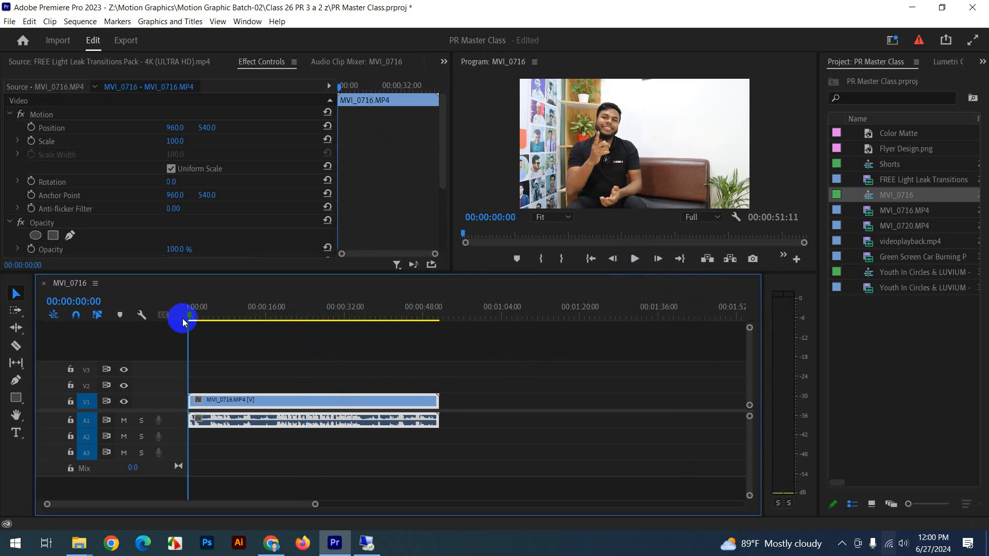
Find where the speaker's usable take begins, split the MVI_0716 clip at 00:00:18:05 and delete the part before it.
drag(315, 504, 238, 504)
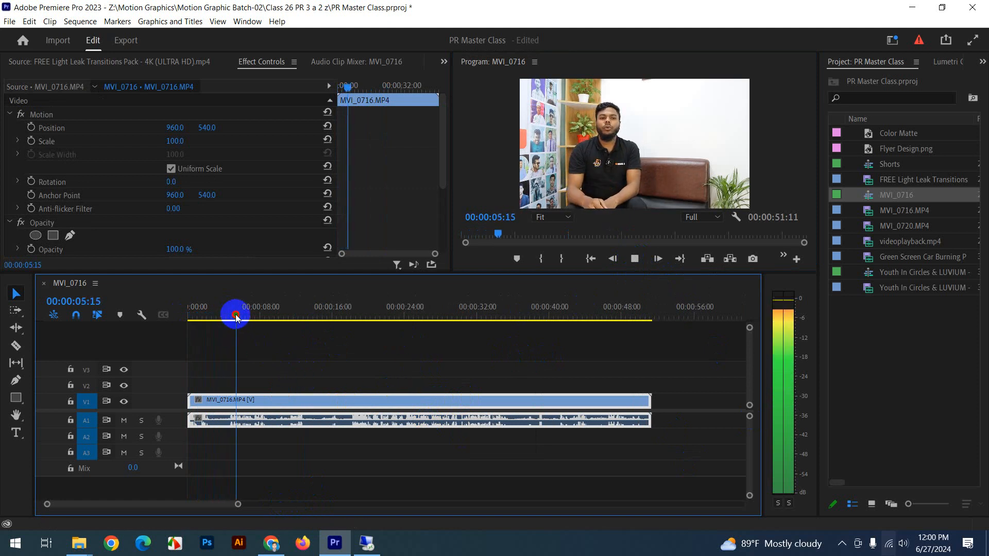
drag(236, 314, 347, 320)
click(352, 320)
drag(238, 505, 177, 504)
drag(468, 315, 406, 315)
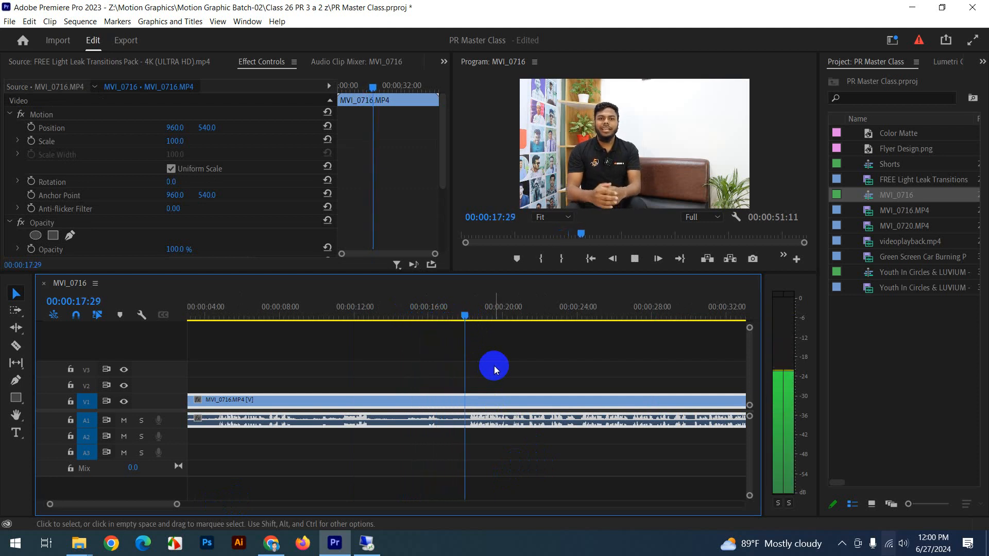
key(space)
drag(480, 320, 469, 320)
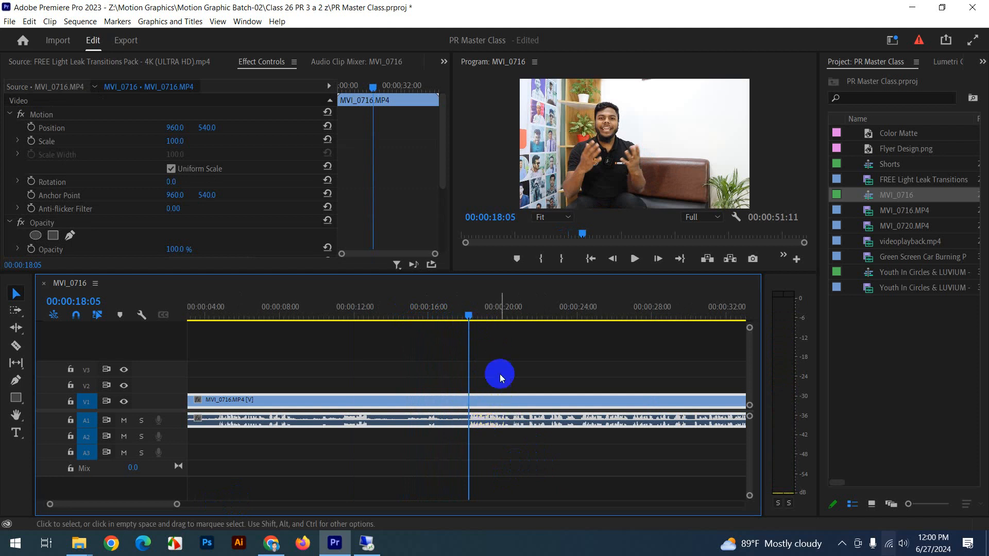
key(c)
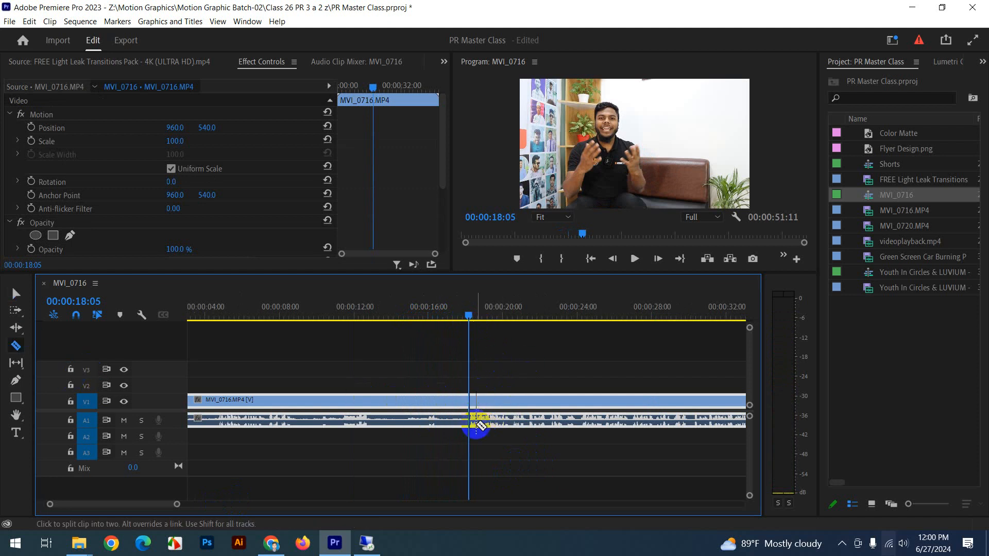
click(469, 401)
key(v)
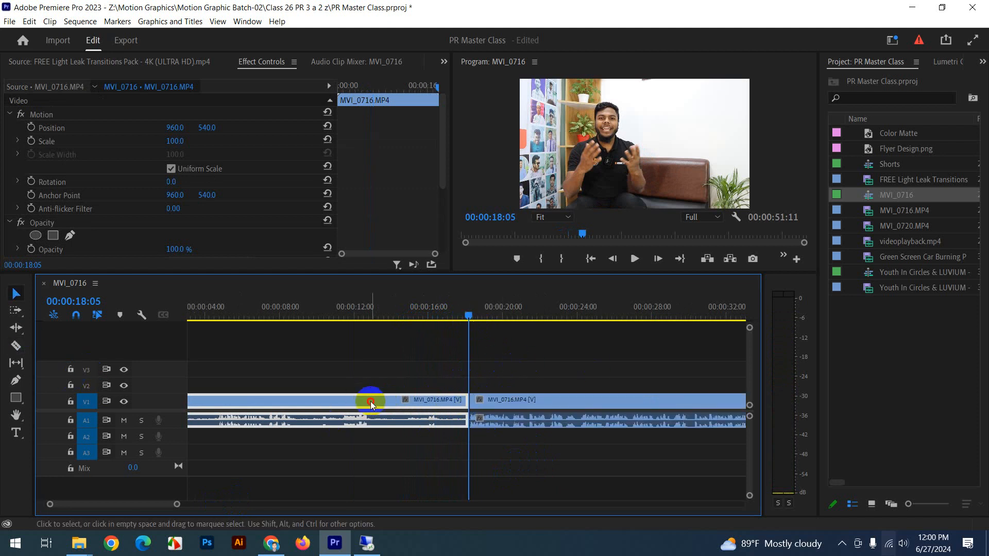
click(485, 381)
key(Delete)
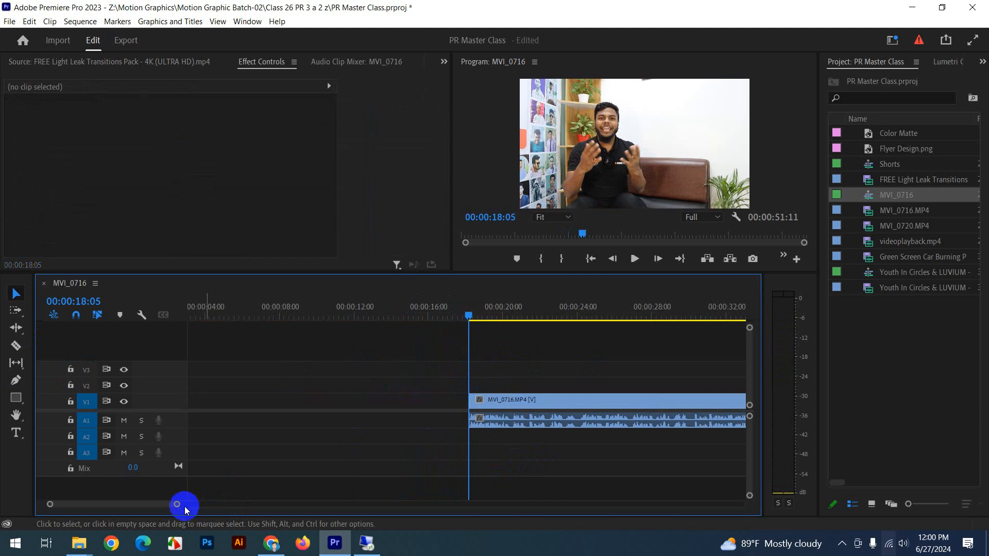
Move the remaining MVI_0716 clip to the start of the sequence and play back its opening.
drag(177, 504, 255, 504)
drag(406, 406, 266, 404)
key(Home)
key(space)
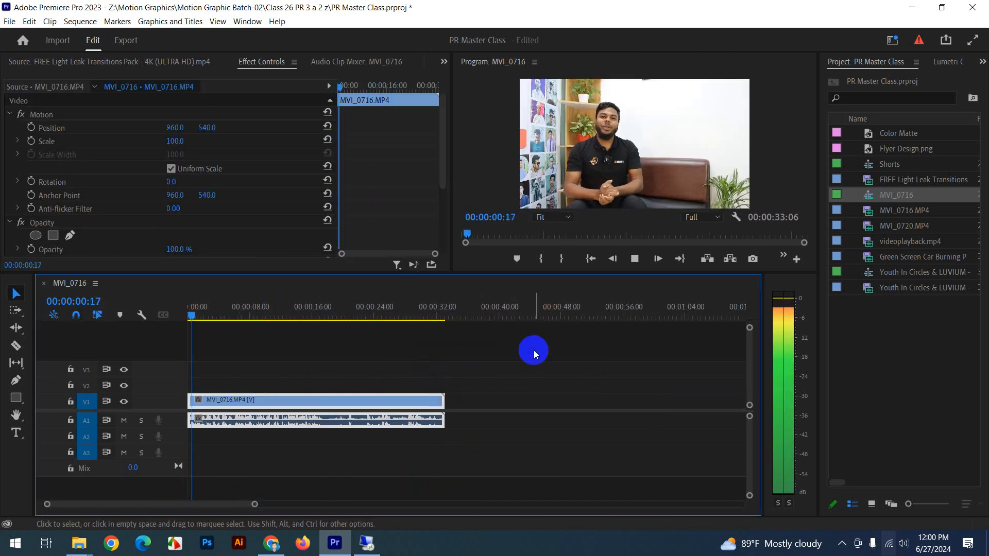
key(space)
Extend the beginning of the MVI_0716 clip by 15 frames, keeping its start at 00:00:00:00.
click(267, 345)
drag(254, 504, 194, 510)
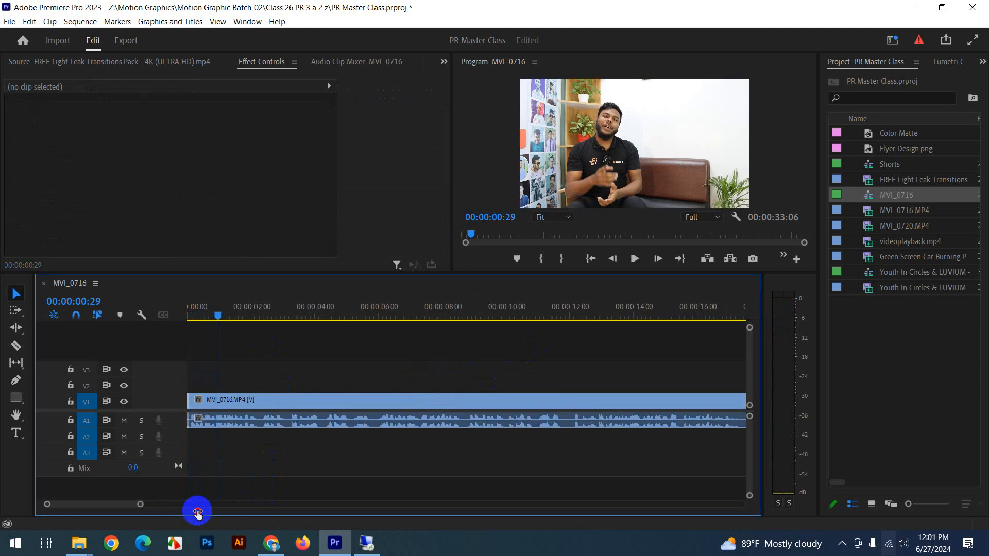
drag(221, 298, 122, 331)
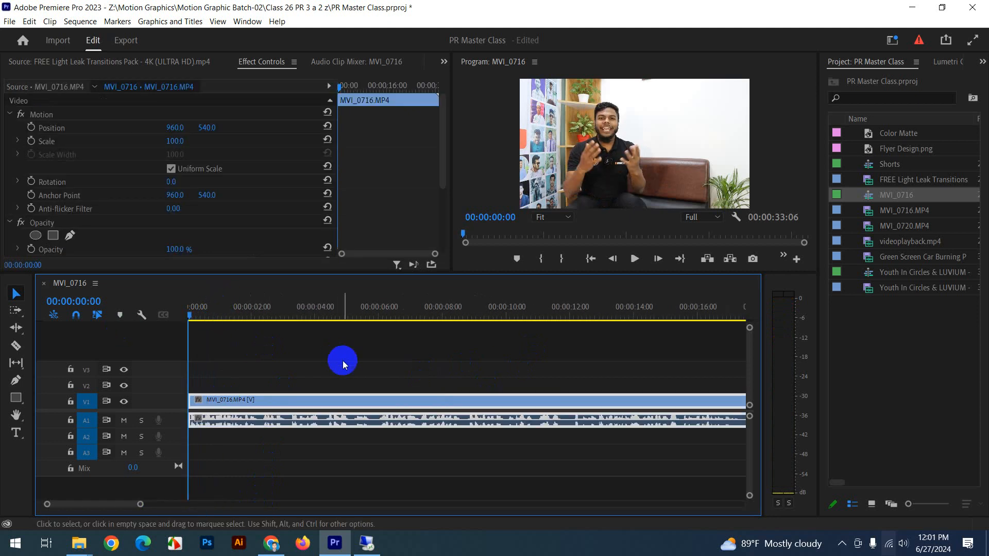
key(space)
key(space)
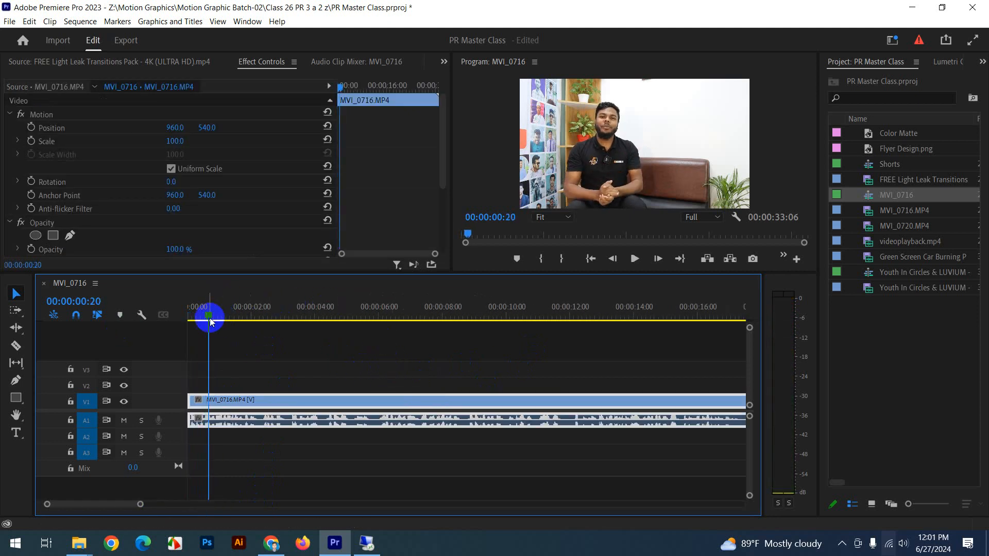
mouse_move(210, 316)
mouse_down()
mouse_move(159, 316)
mouse_move(205, 318)
mouse_up()
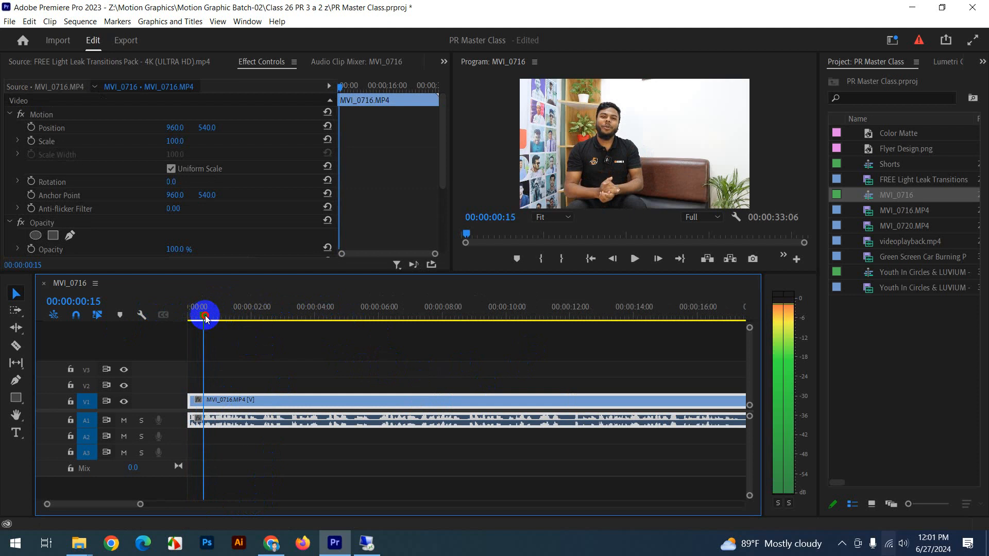
drag(215, 399, 174, 401)
click(212, 332)
drag(204, 316, 122, 320)
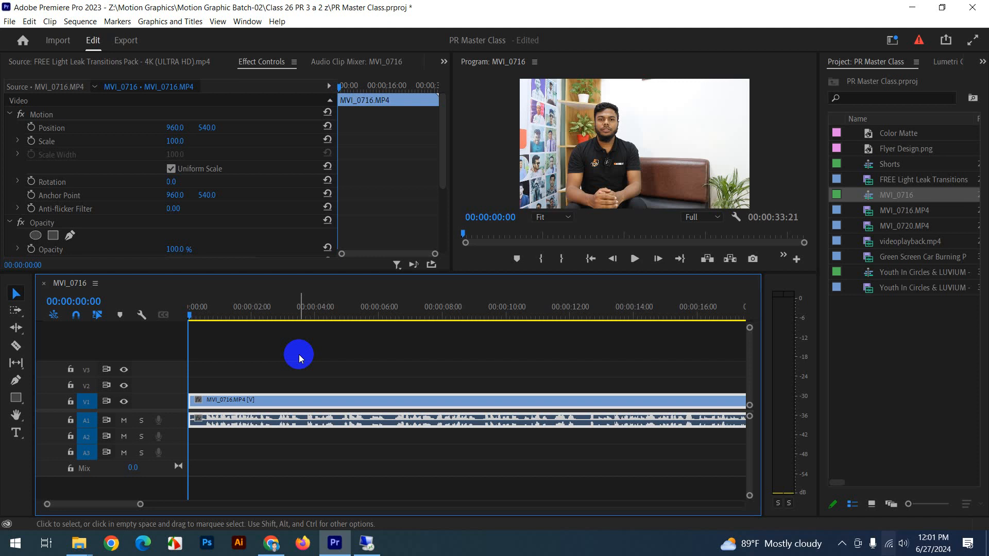
Play back the extended opening of the MVI_0716 clip from the start and return the playhead to 00:00:00:00.
drag(140, 504, 150, 506)
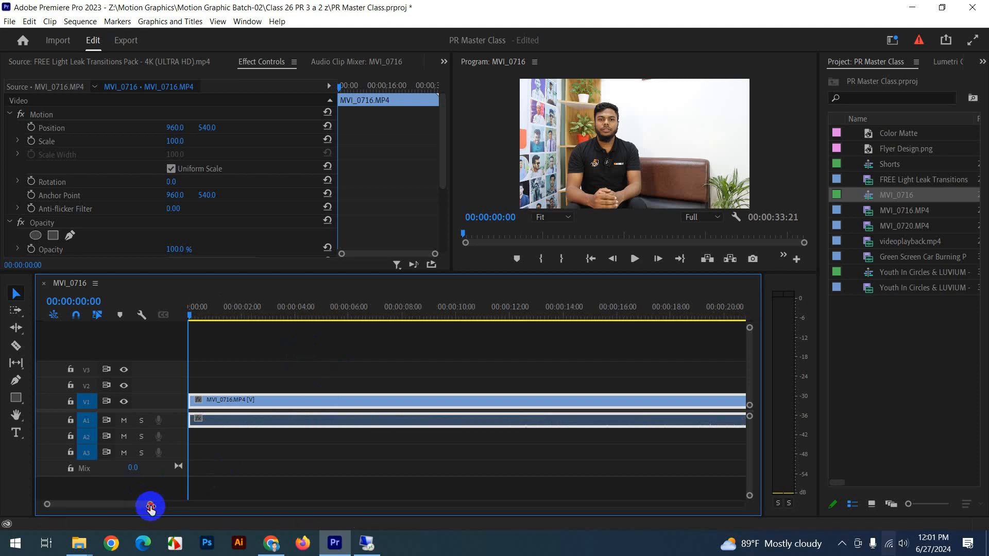
click(358, 475)
key(space)
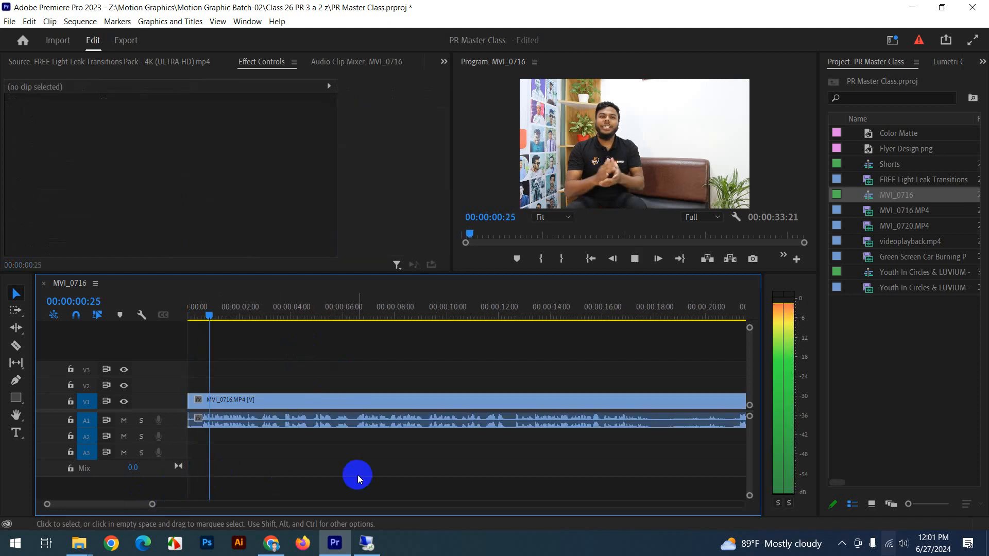
key(space)
drag(220, 310, 157, 335)
key(space)
key(space)
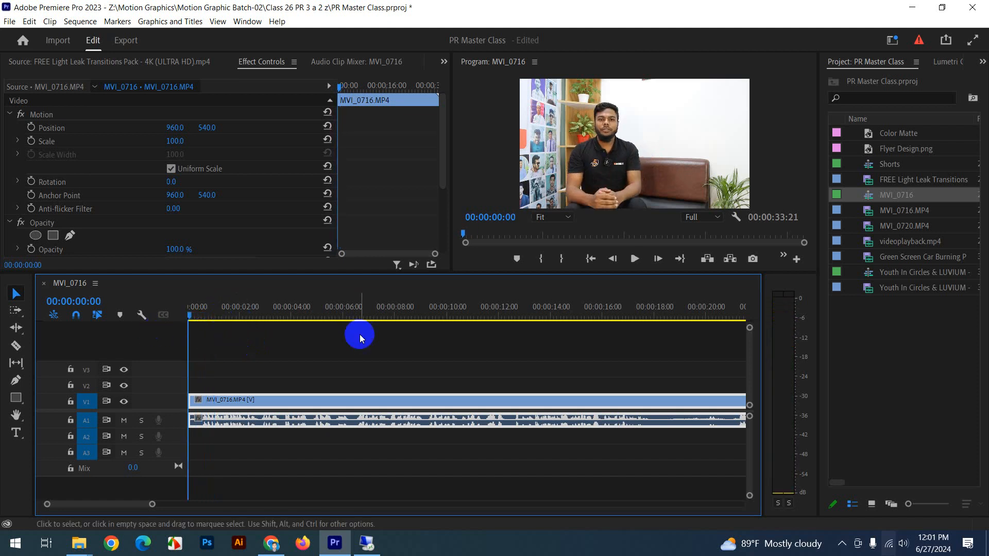
Play the MVI_0716 clip through to the end of the usable take and split it at 00:00:17:27.
key(space)
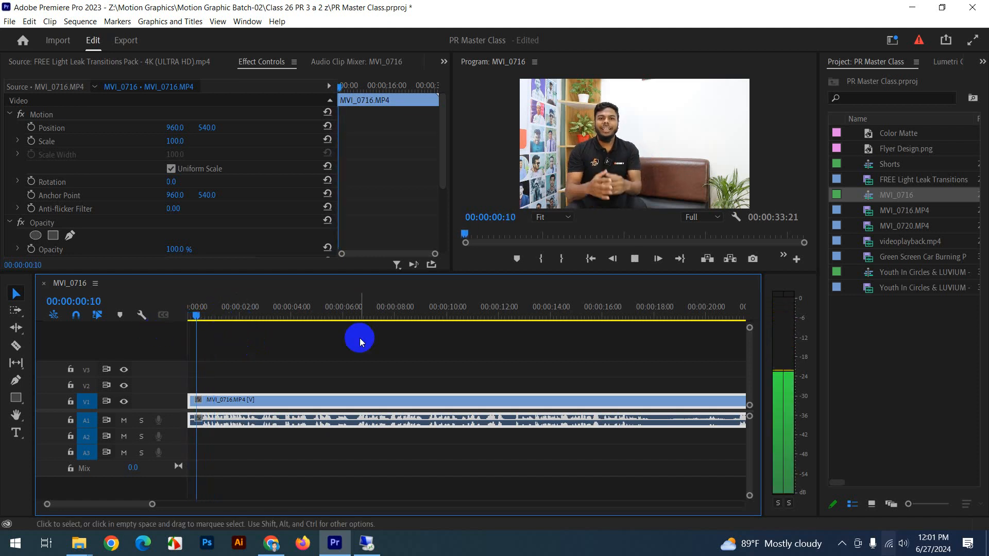
click(488, 369)
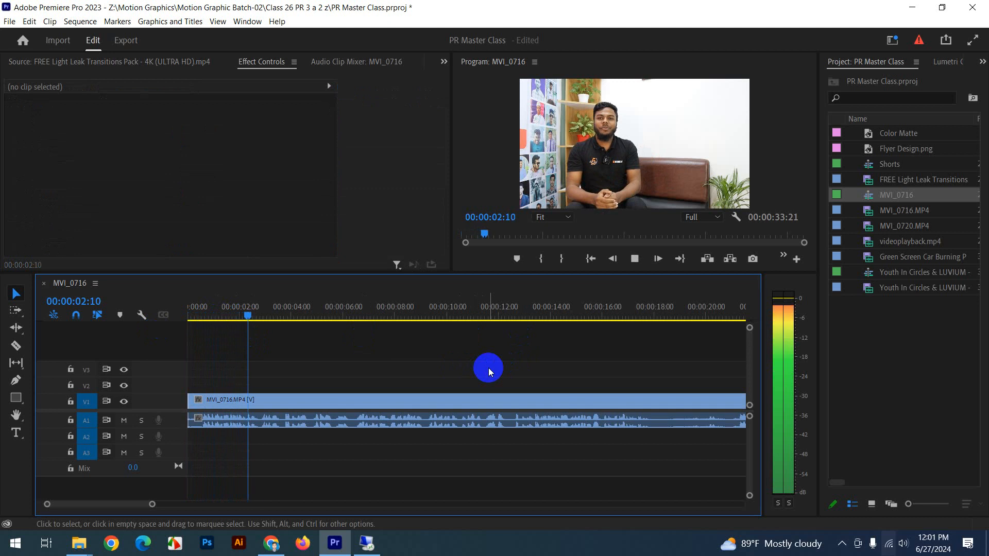
drag(151, 507, 194, 508)
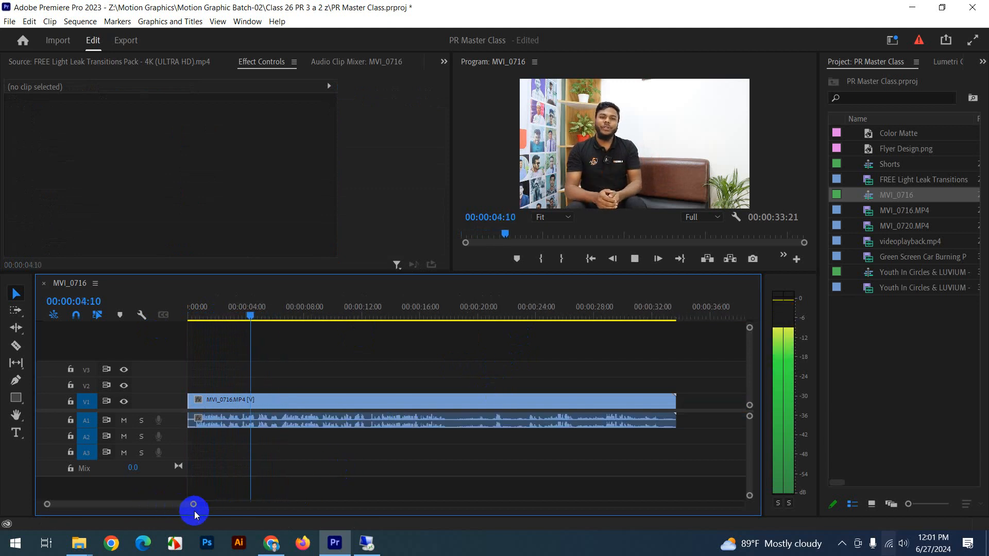
click(481, 392)
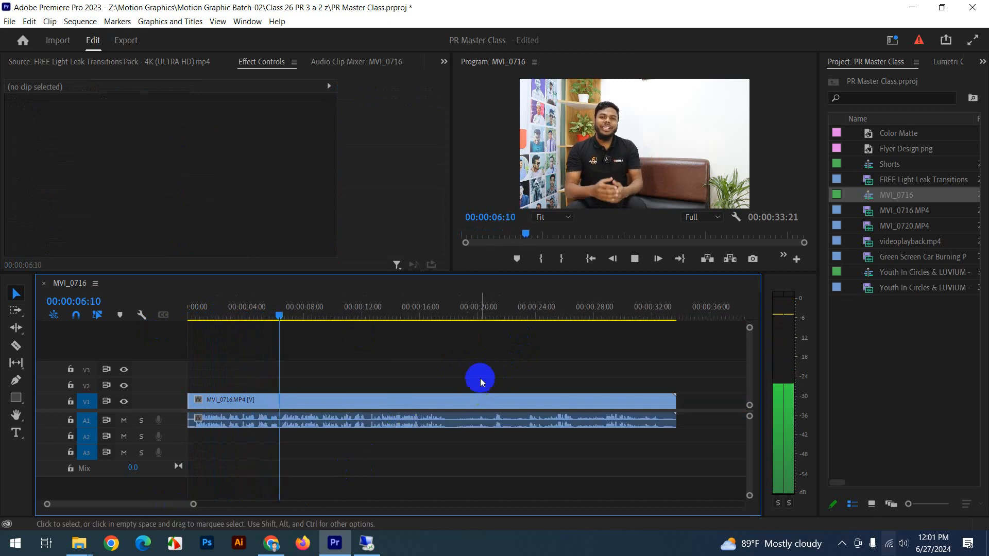
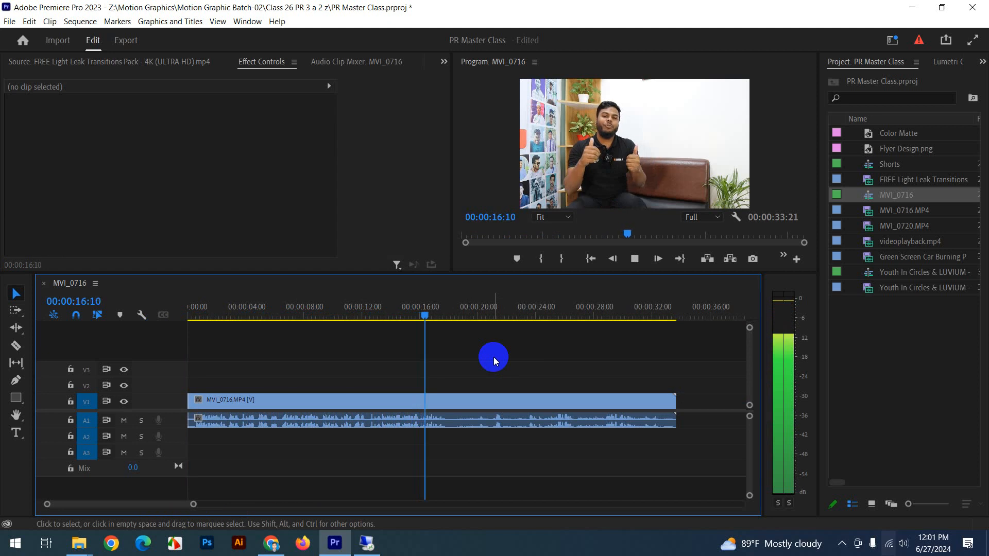
click(475, 402)
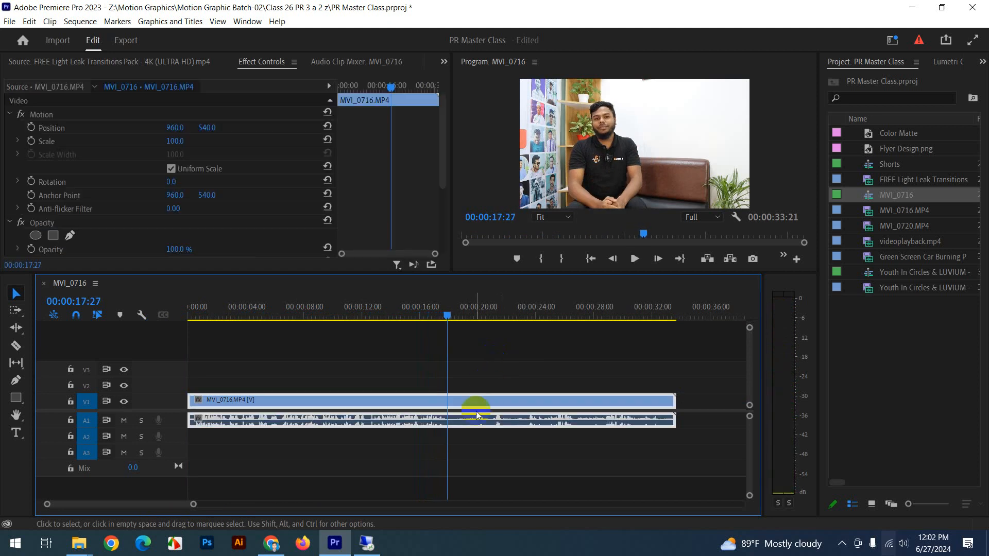
key(c)
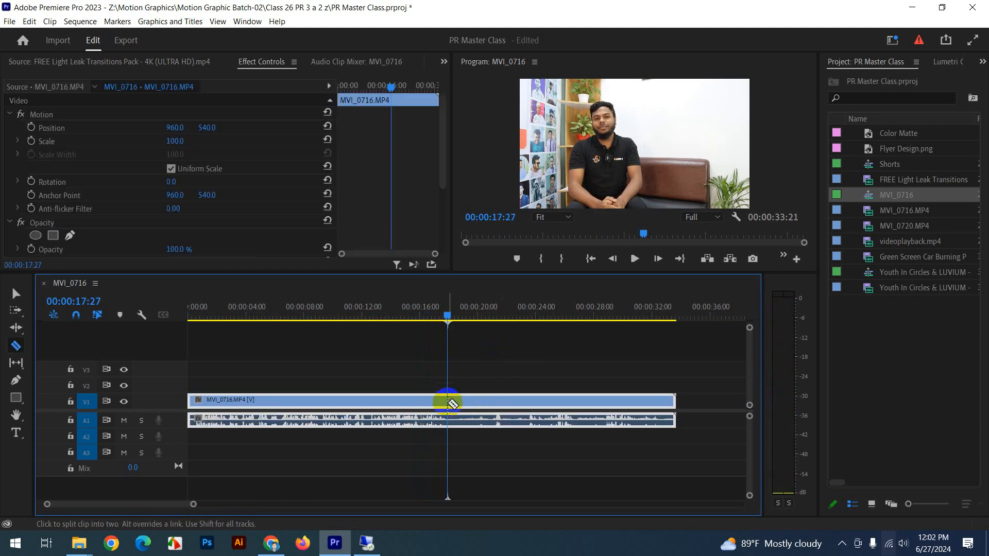
click(447, 398)
key(v)
Check the footage after the split at 00:00:17:27 and delete that second part of the MVI_0716 clip.
drag(448, 331, 563, 333)
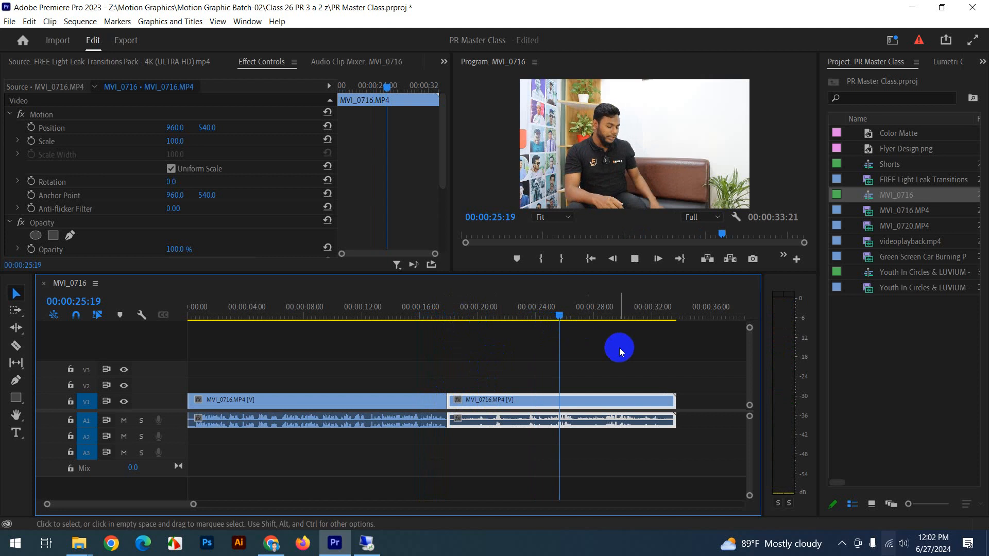
key(space)
key(space)
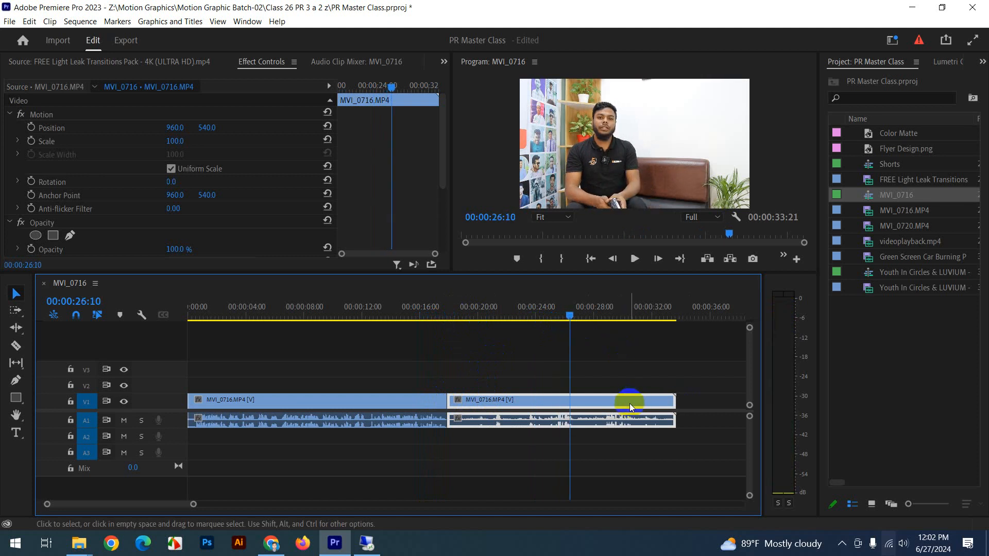
key(Delete)
Play back the opening of the trimmed MVI_0716 clip and move the playhead to 00:00:04:28.
key(Home)
key(space)
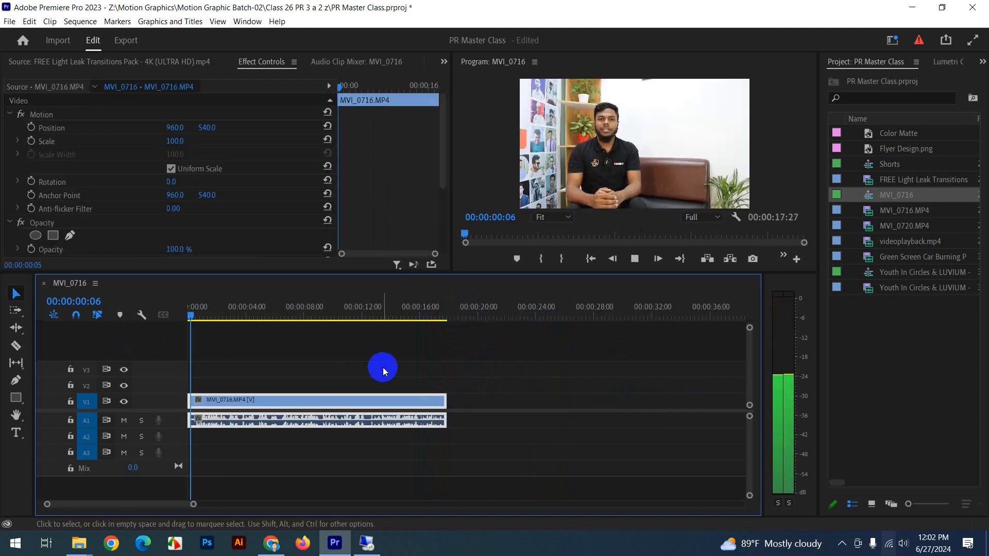
click(330, 421)
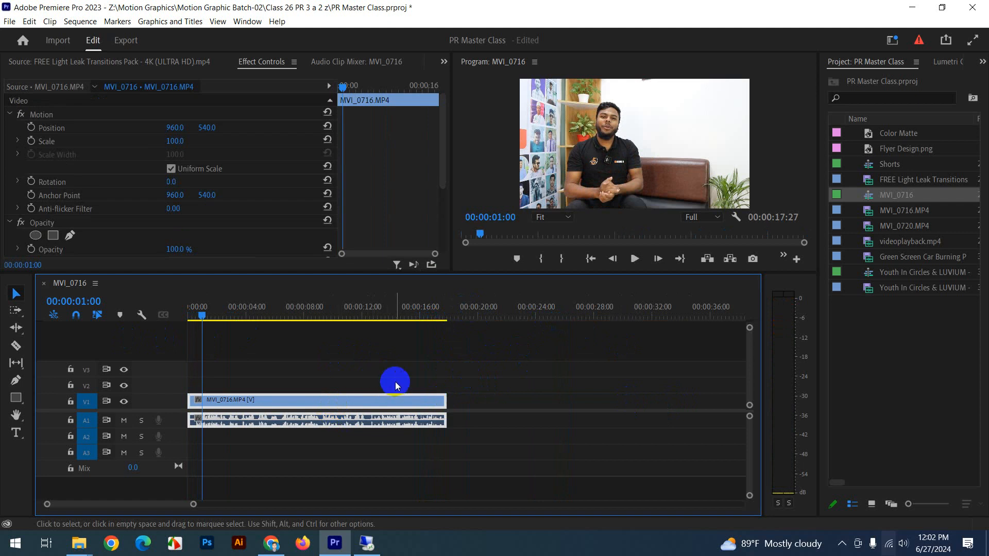
click(441, 372)
click(332, 405)
drag(193, 506, 161, 505)
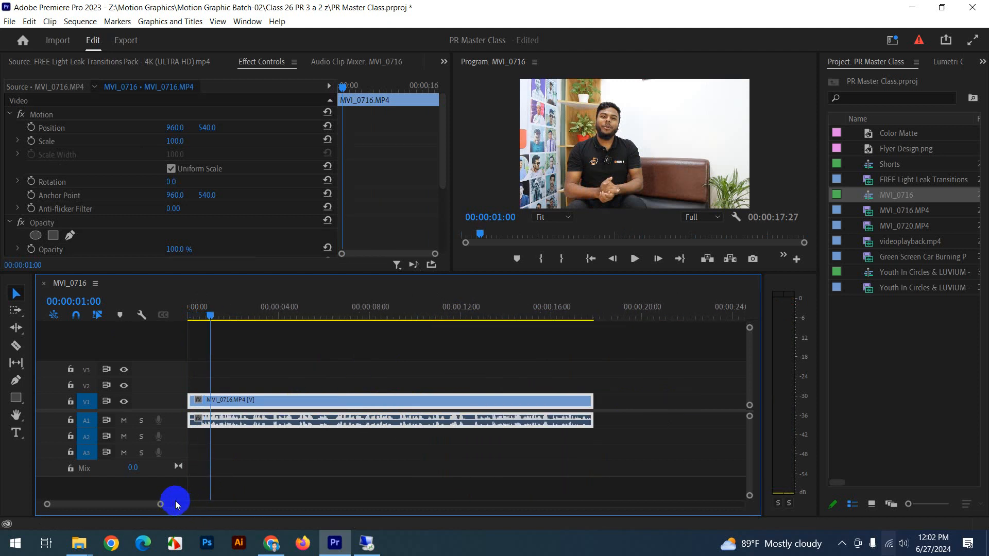
click(287, 371)
drag(217, 317, 300, 316)
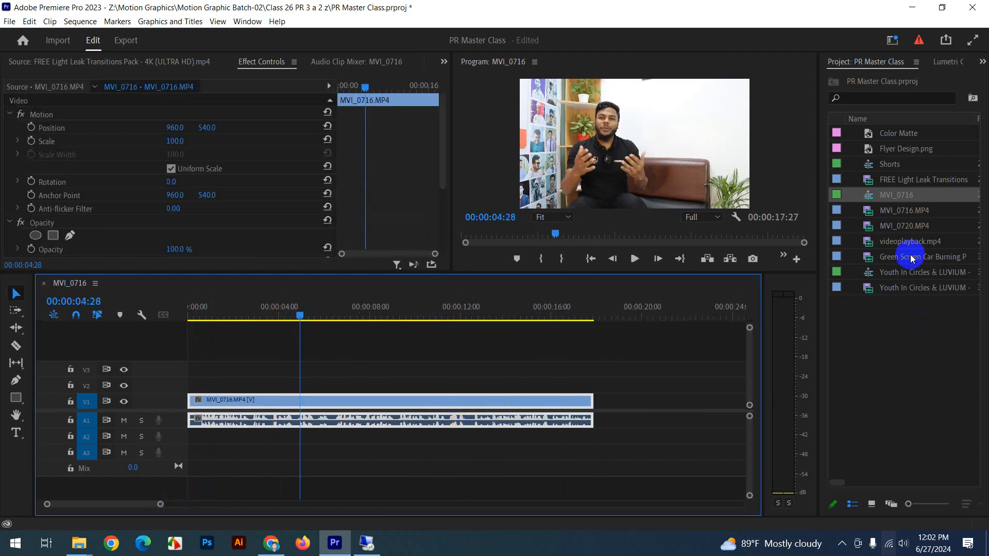
click(574, 374)
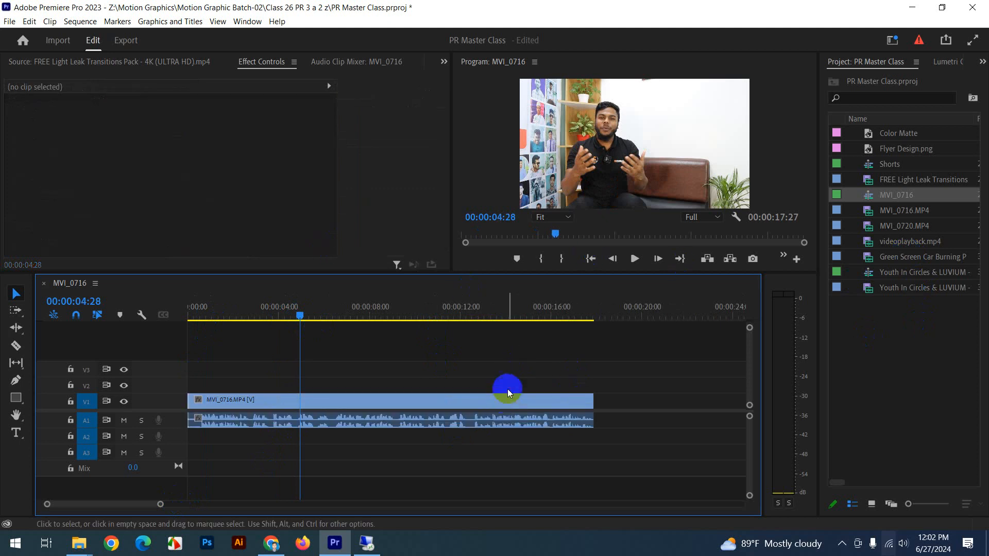
Select the MVI_0716 clip and find the DeNoise effect among the Noise Reduction/Restoration audio effects.
click(509, 397)
click(983, 61)
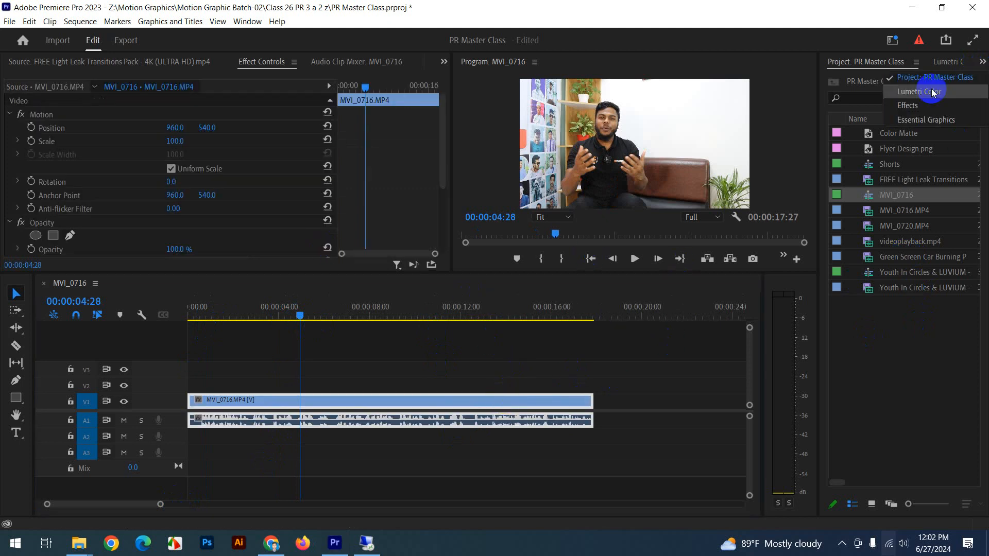
click(917, 107)
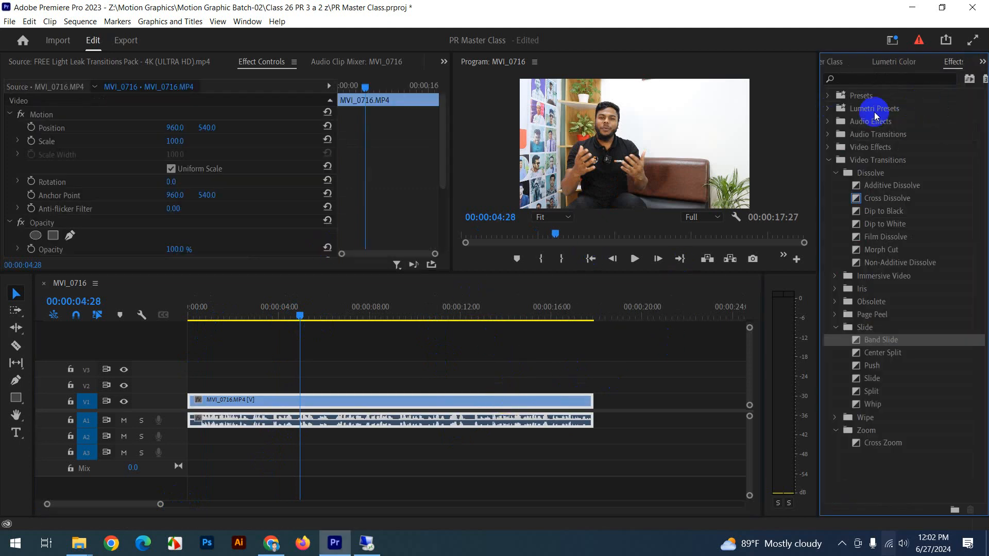
click(828, 160)
click(840, 126)
click(828, 123)
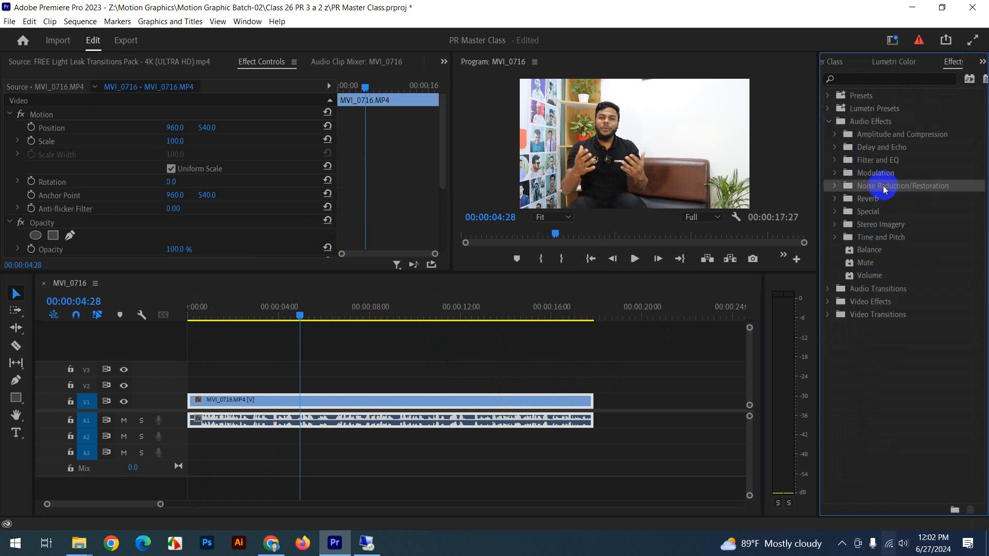
click(835, 187)
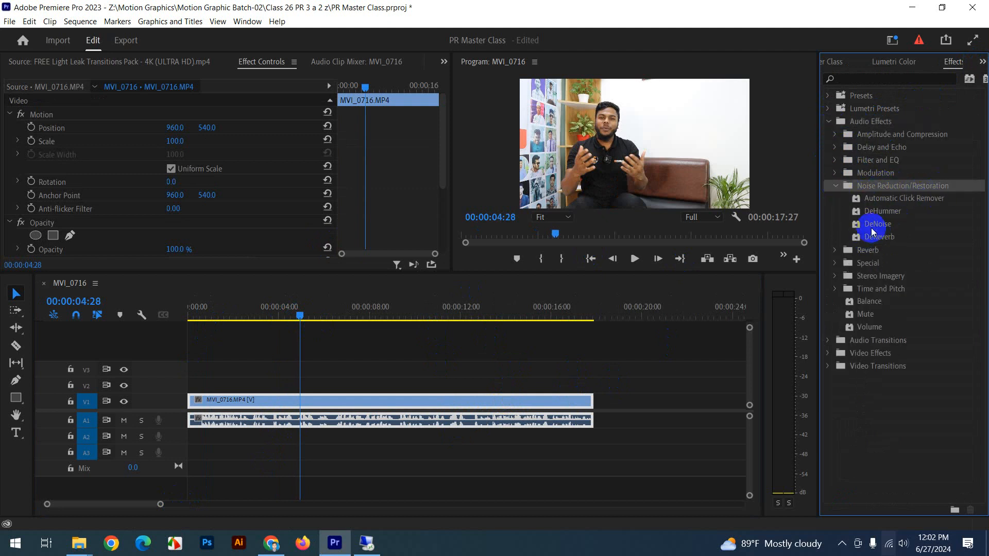
click(878, 224)
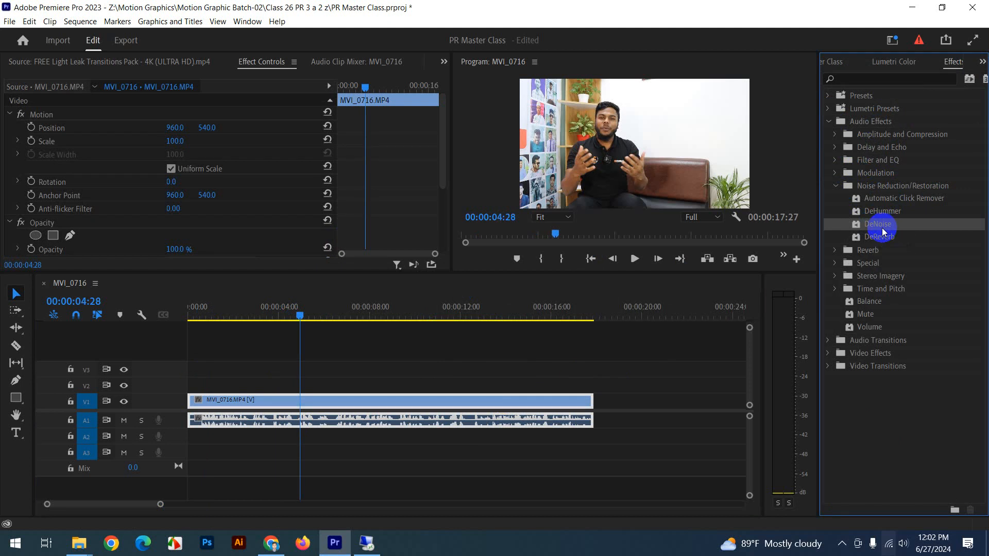
Listen to the clip from 00:00:07:00, apply the DeNoise effect to its audio and play it again to compare.
click(347, 308)
click(635, 258)
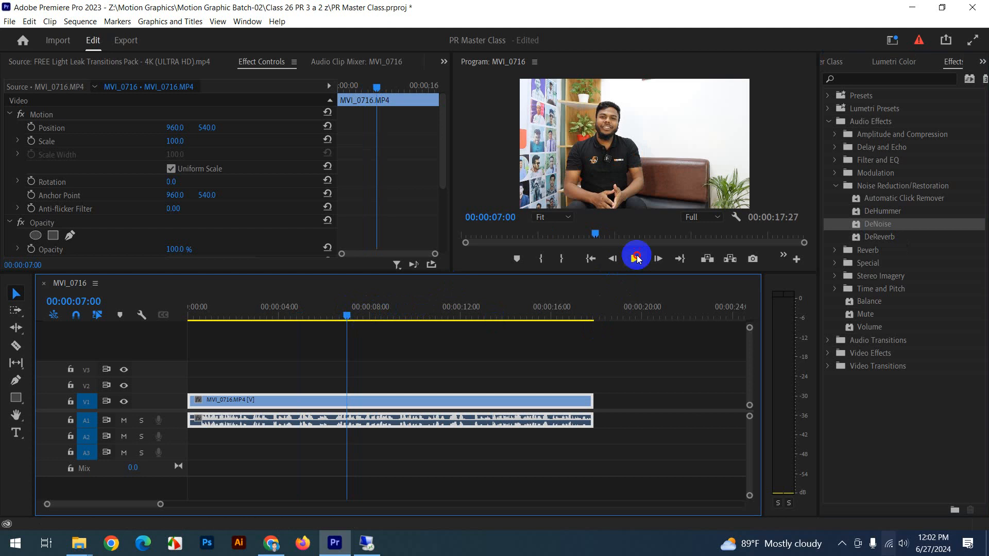
click(637, 259)
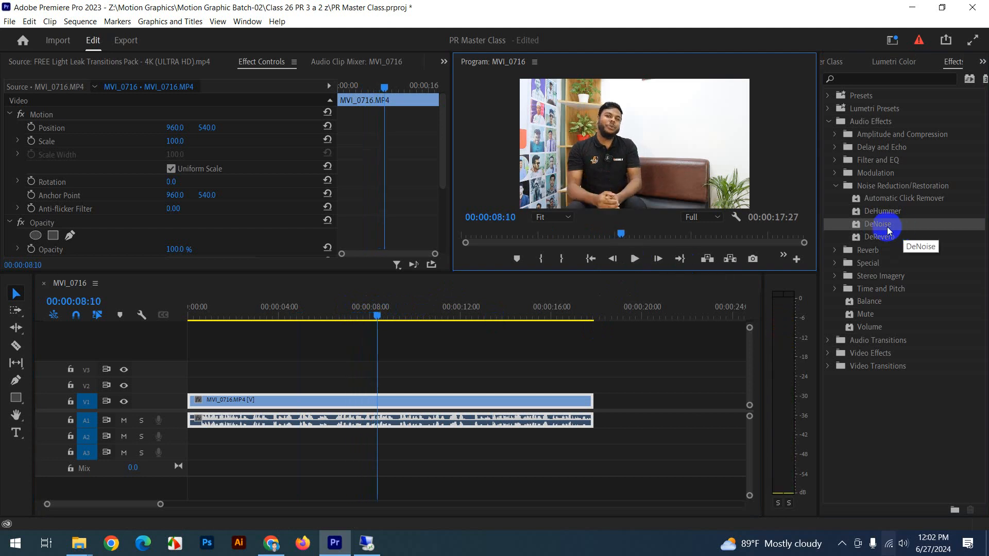
drag(883, 225, 436, 420)
key(space)
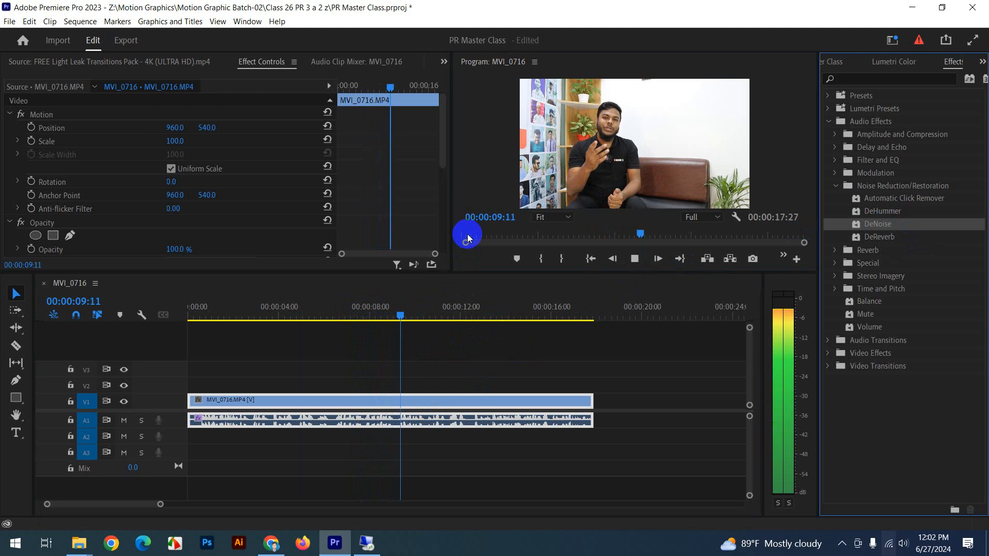
key(space)
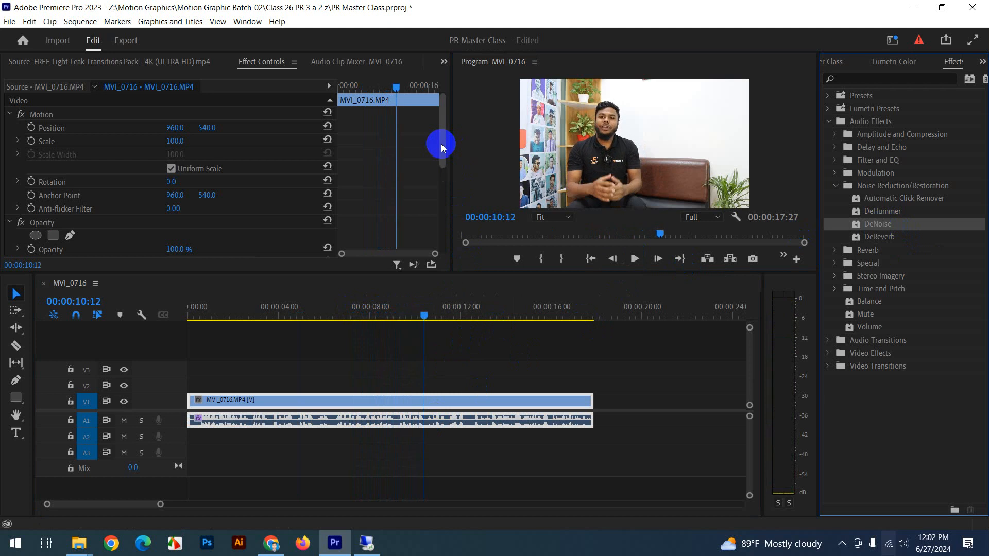
Undo the DeNoise effect on the MVI_0716 clip, move the playhead to 00:00:09:29 and reselect the clip.
click(577, 384)
click(463, 400)
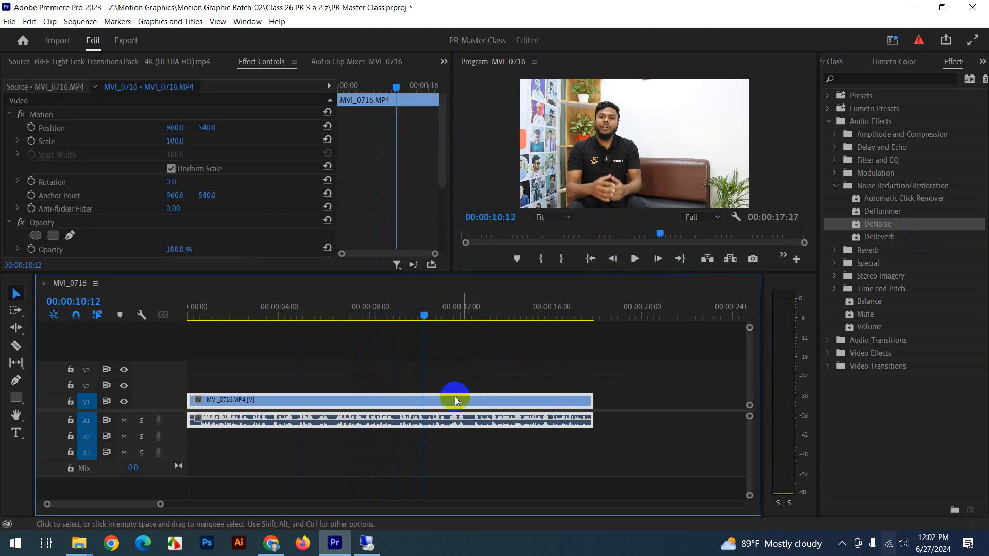
drag(463, 313, 413, 315)
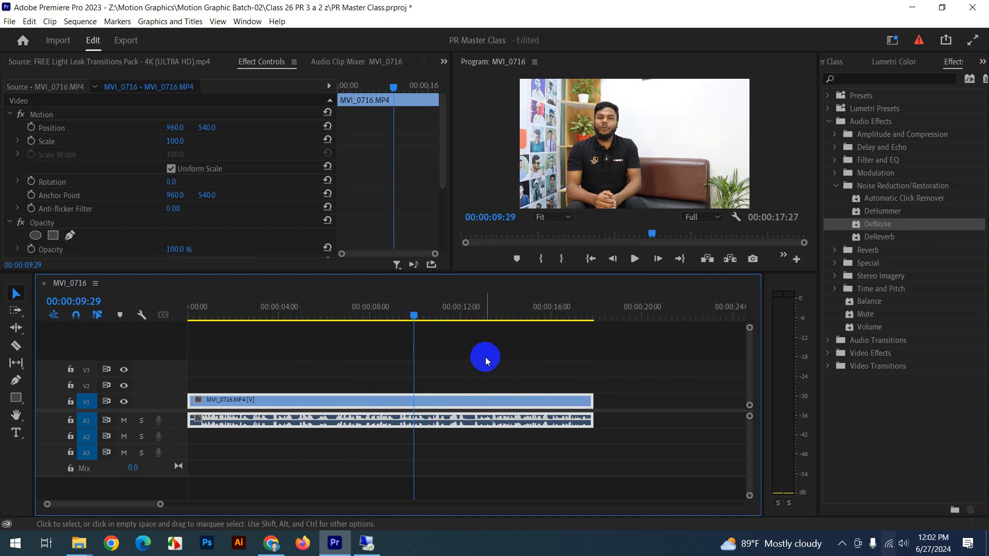
click(506, 368)
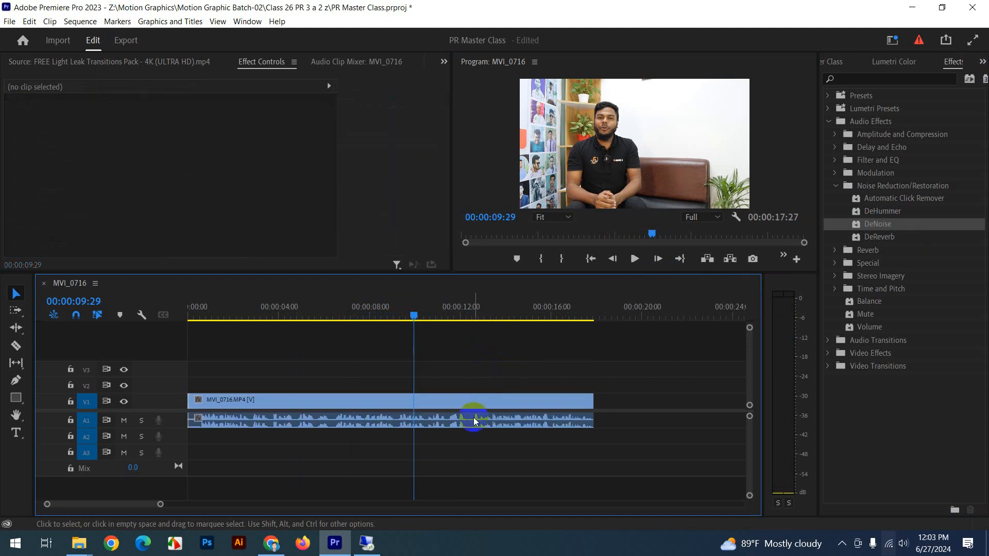
click(459, 401)
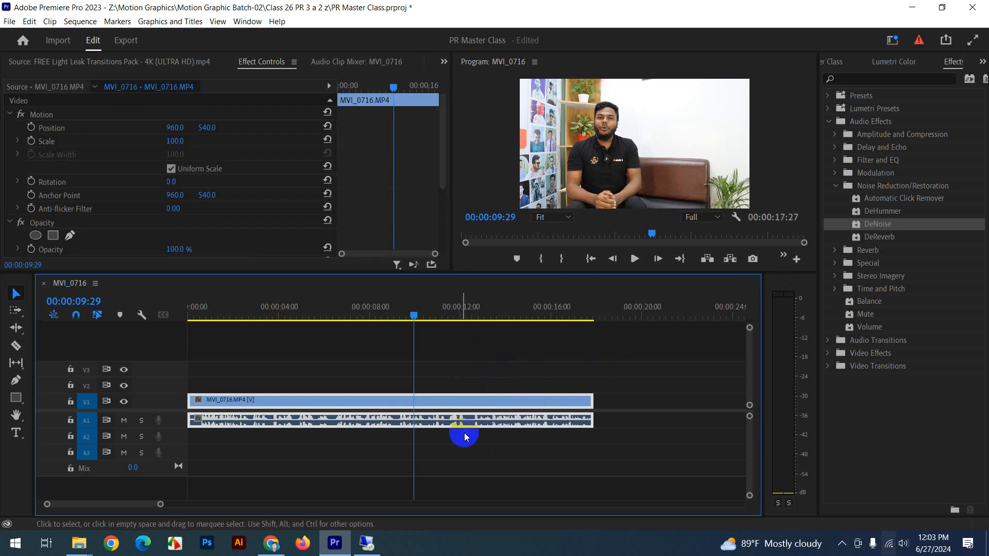
click(449, 434)
click(437, 426)
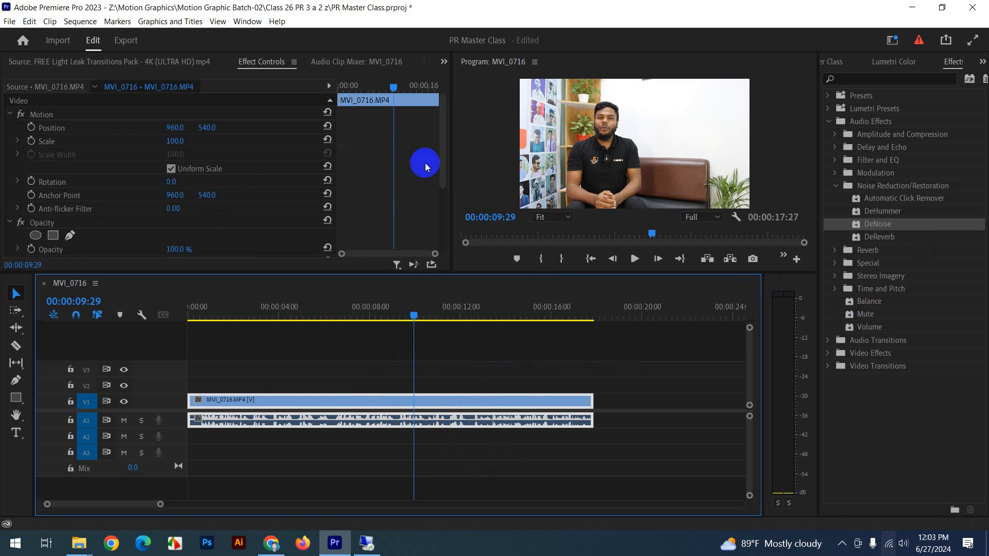
Try the DeNoise effect on the MVI_0716 audio while viewing the clip's audio effect settings, and undo it.
drag(442, 144, 443, 239)
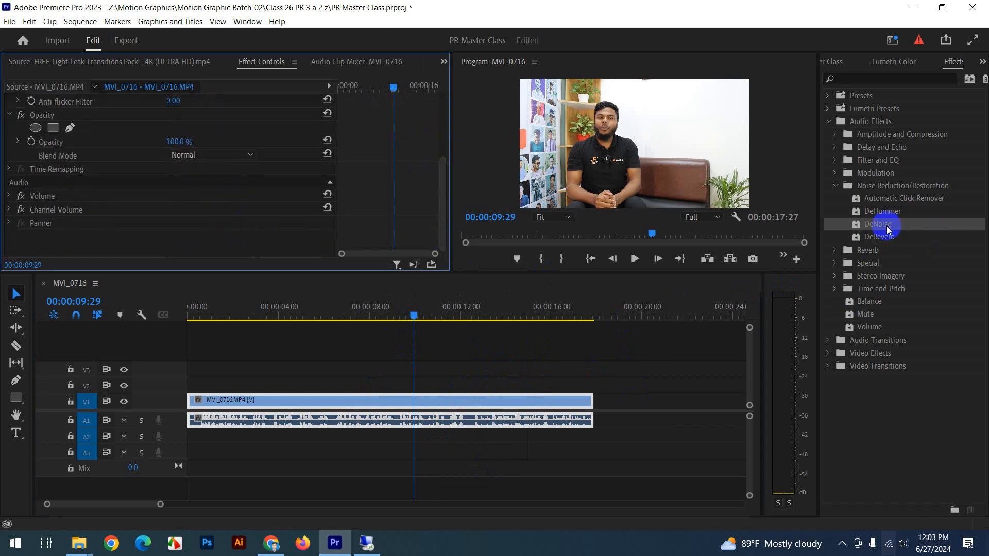
drag(860, 229, 366, 423)
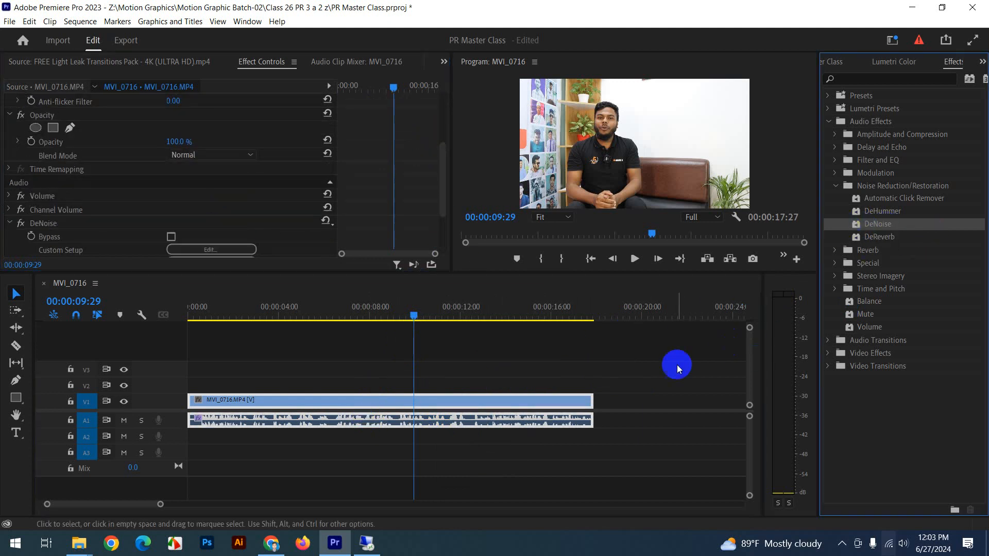
key(ctrl+z)
Apply the DeNoise effect to the audio of the selected MVI_0716 clip and show its settings.
click(477, 403)
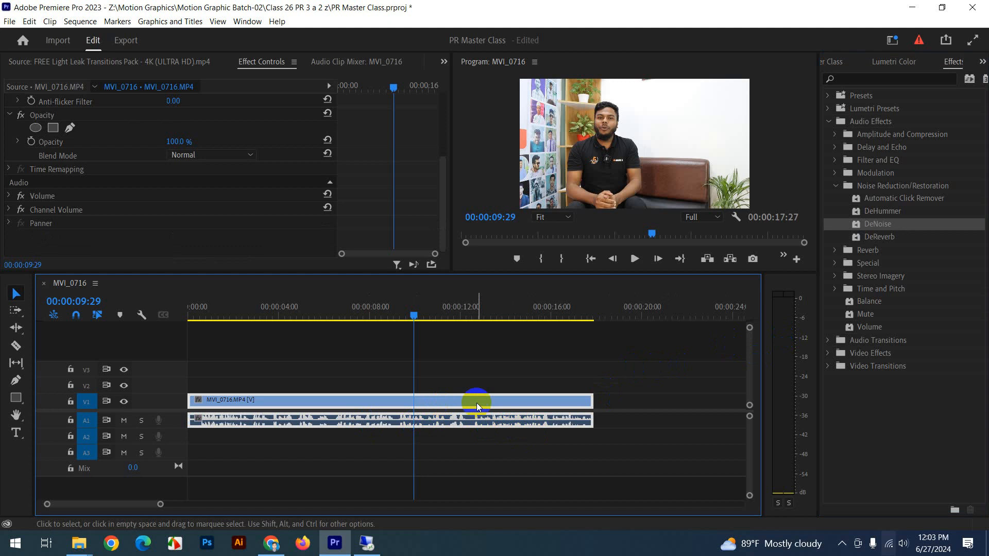
drag(860, 226, 515, 416)
scroll(379, 174, down, 3)
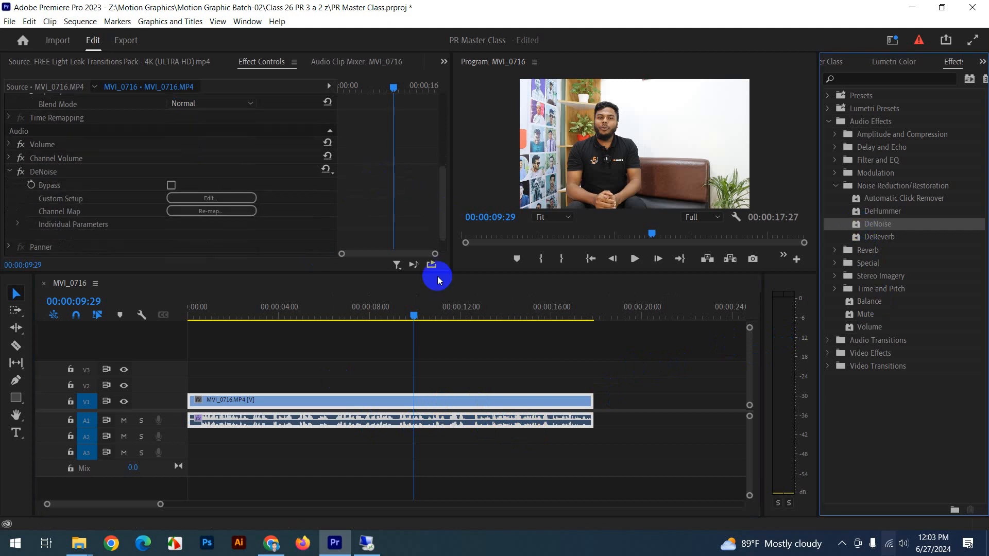
Play back the MVI_0716 clip with DeNoise from 00:00:01:21 and bring its DeNoise settings into view.
drag(414, 312, 314, 313)
key(space)
click(226, 313)
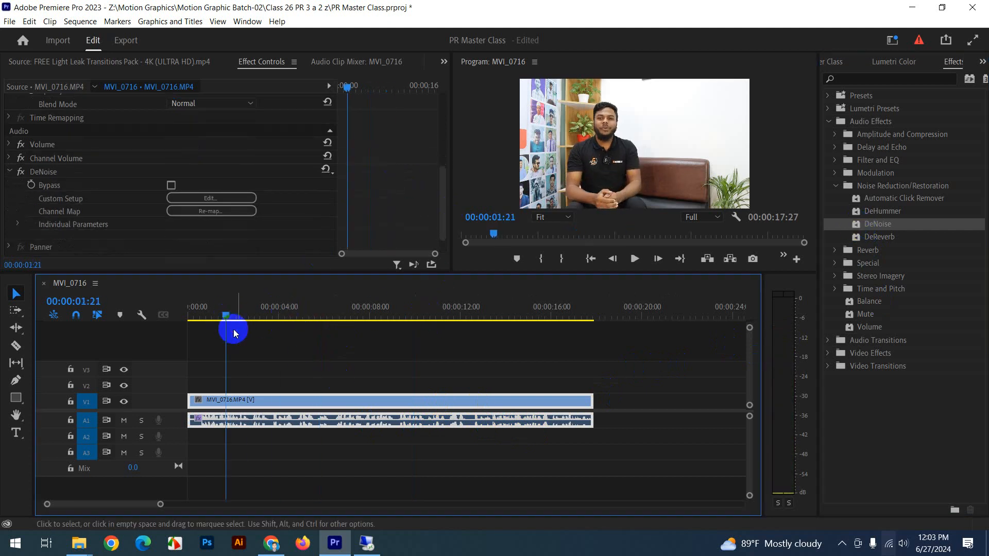
key(space)
click(365, 399)
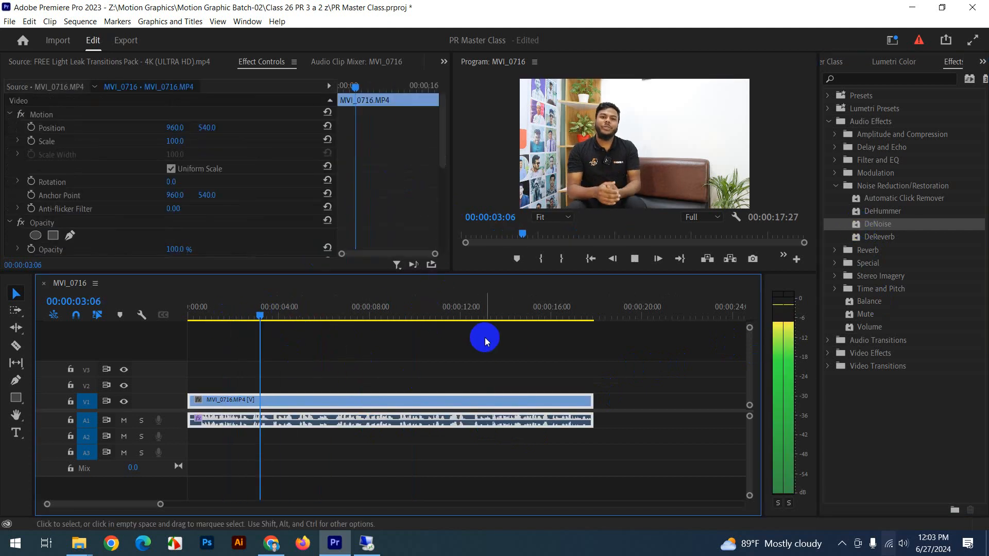
scroll(394, 192, down, 6)
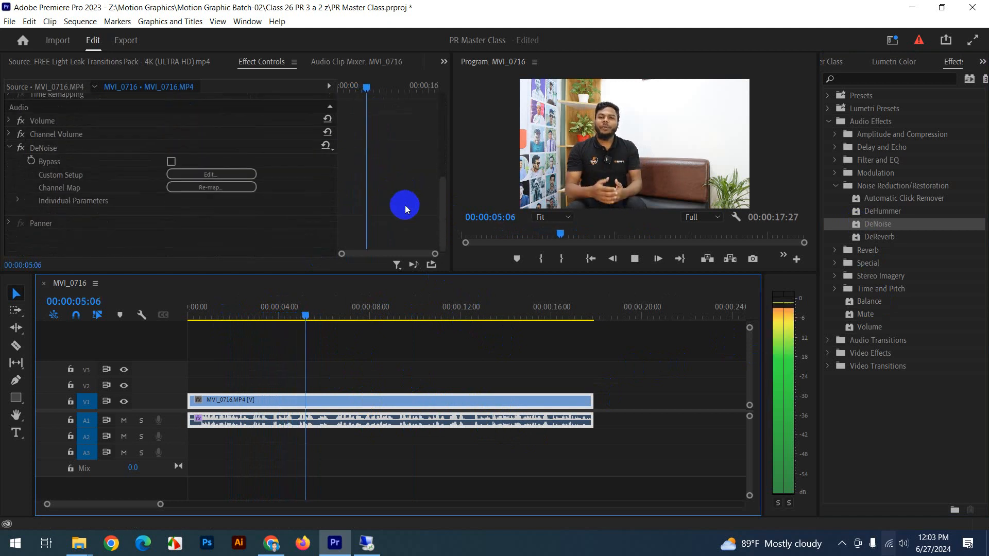
Compare the MVI_0716 audio with DeNoise switched off and back on during playback, and return the stopped playhead to 00:00:09:16.
click(19, 149)
click(19, 148)
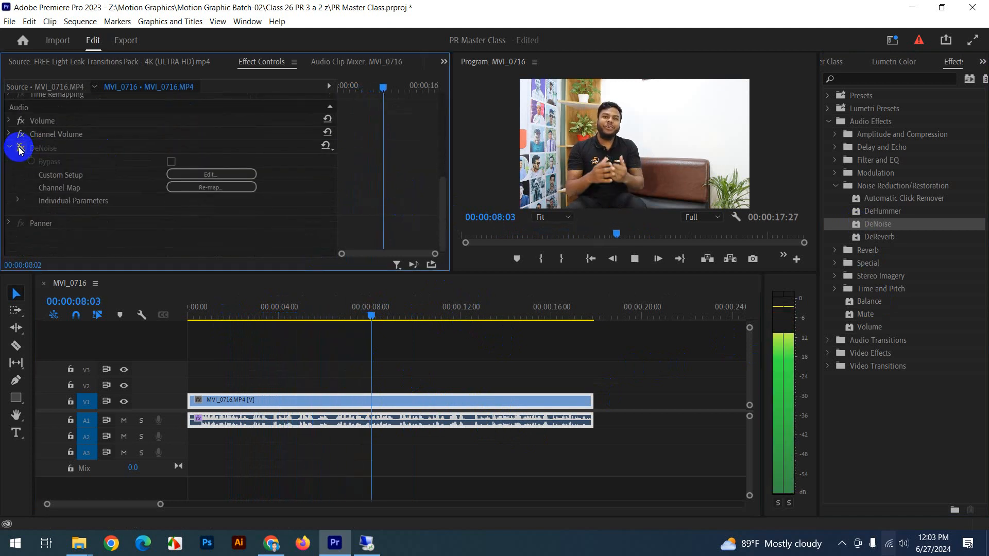
click(19, 149)
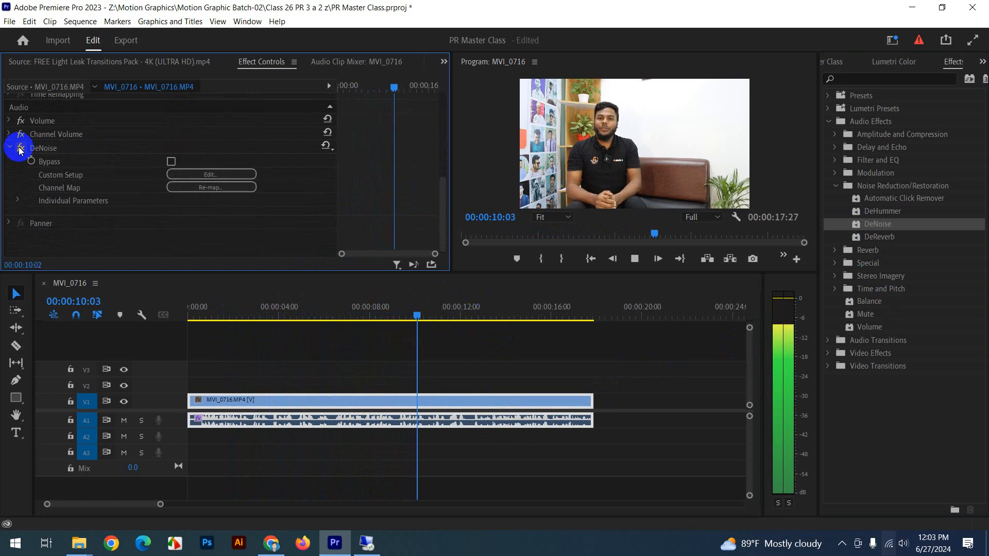
key(space)
click(404, 310)
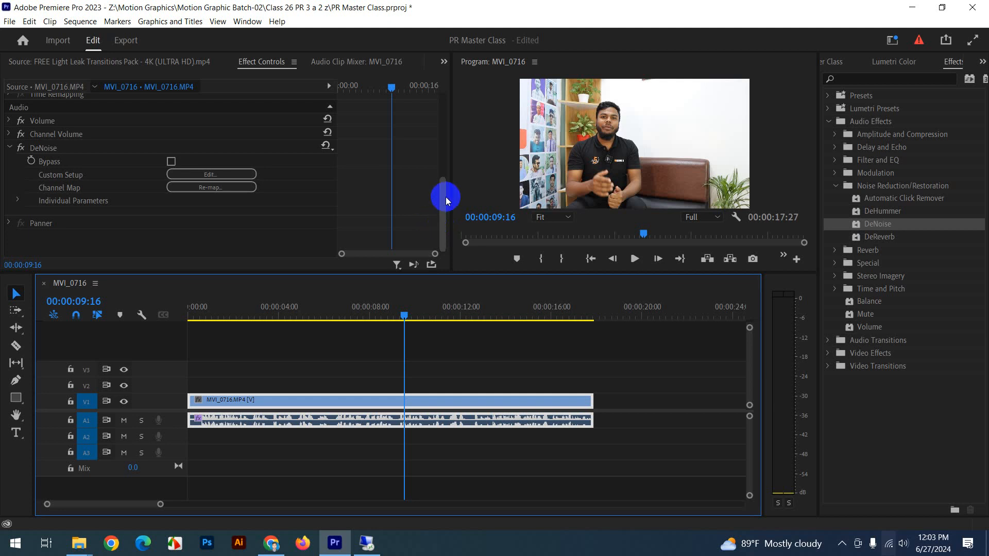
Open the DeNoise custom setup, choose the Light Noise Reduction preset and play the clip from about 00:00:04:00.
click(49, 147)
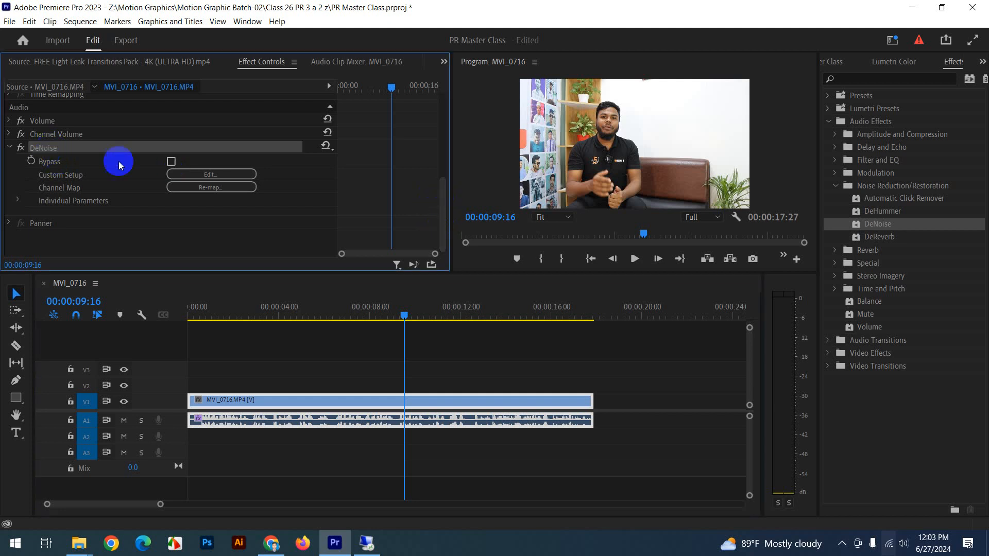
click(251, 175)
drag(534, 147, 635, 124)
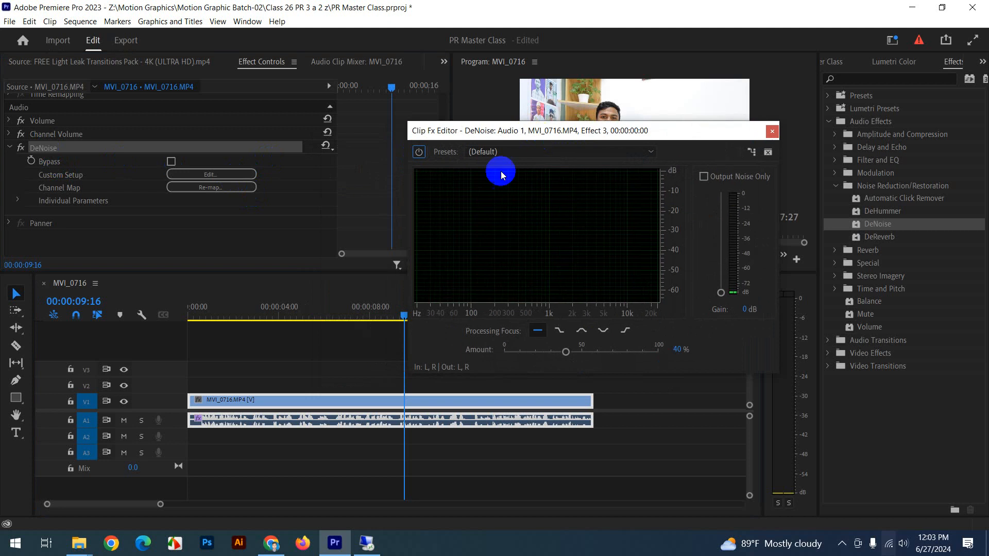
click(494, 152)
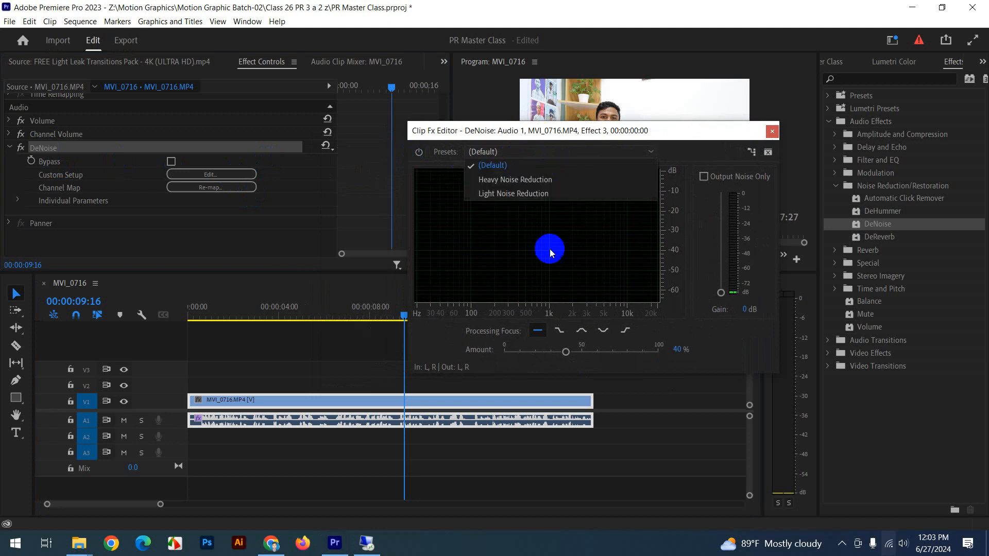
click(542, 202)
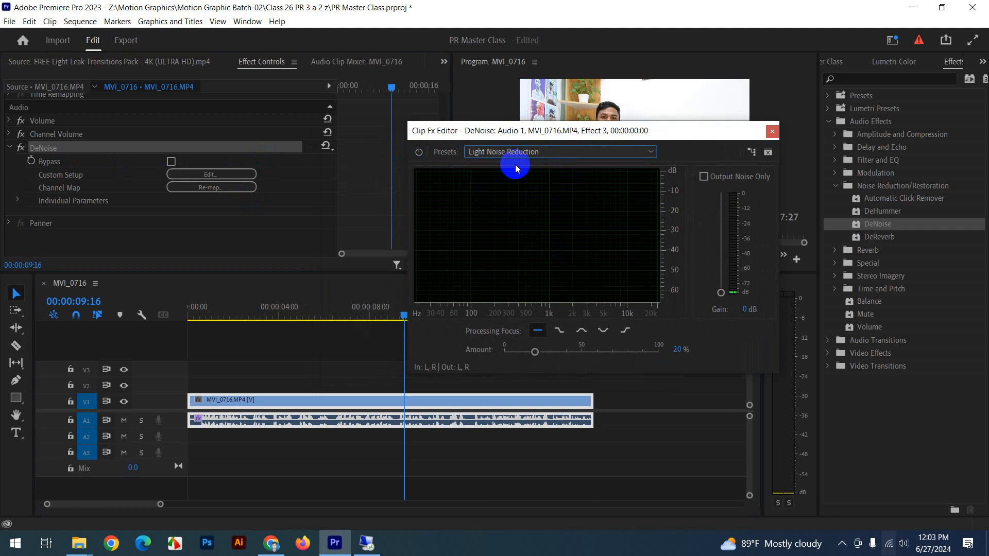
click(282, 315)
key(space)
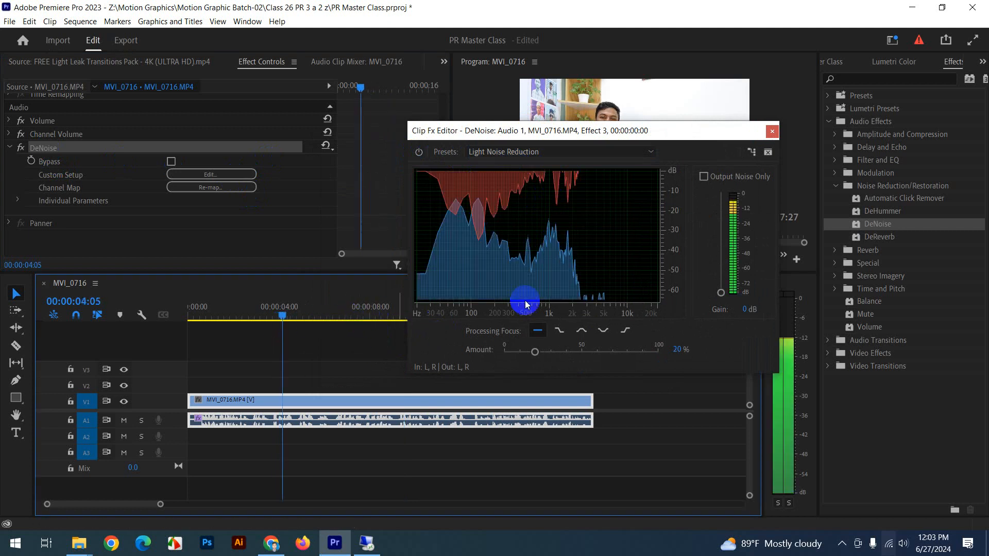
Change the DeNoise preset to Heavy Noise Reduction during playback, keeping the effect editor clear of the timeline.
drag(639, 131, 833, 94)
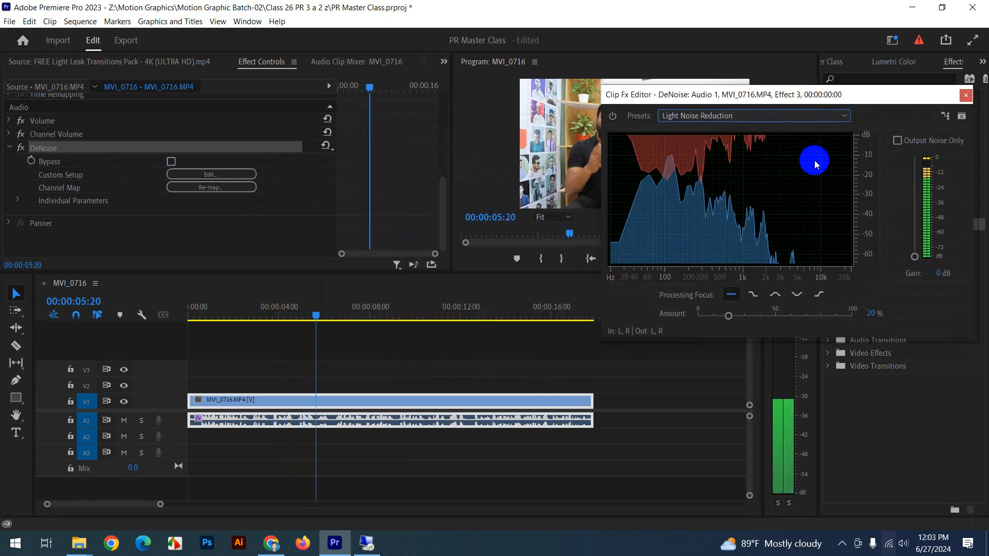
click(811, 117)
click(719, 146)
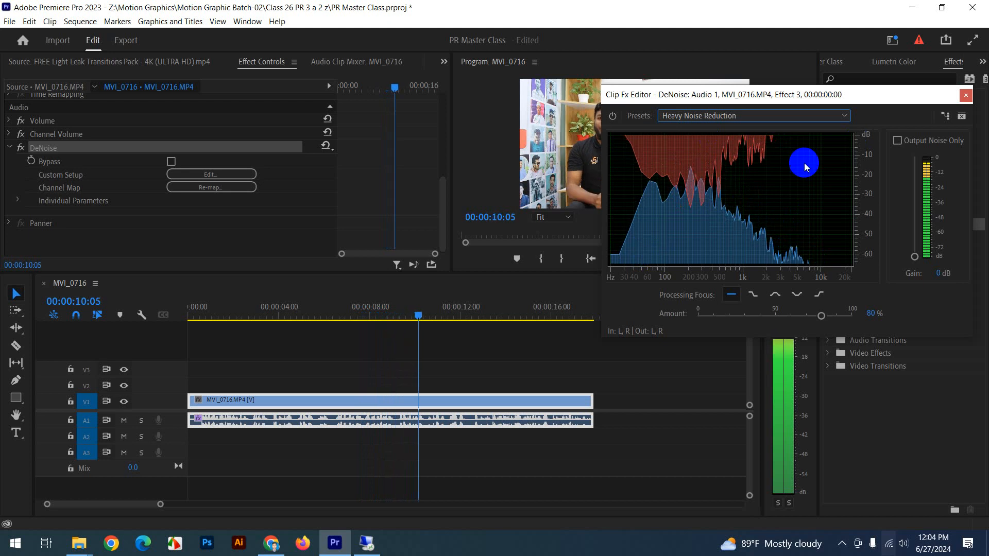
drag(848, 94, 814, 96)
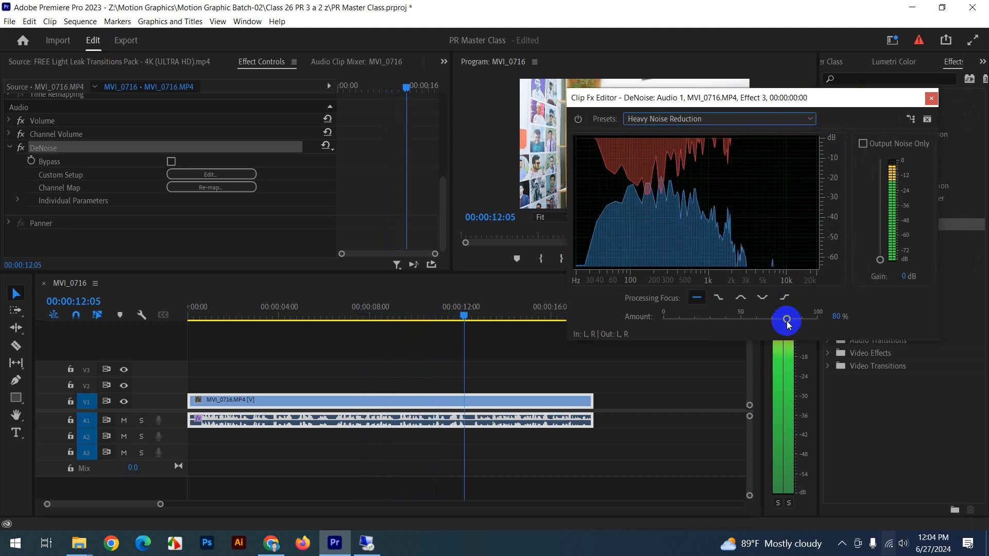
Try a DeNoise amount of 100% on the playing clip, return it to 80% and close the effect editor.
drag(786, 321, 874, 330)
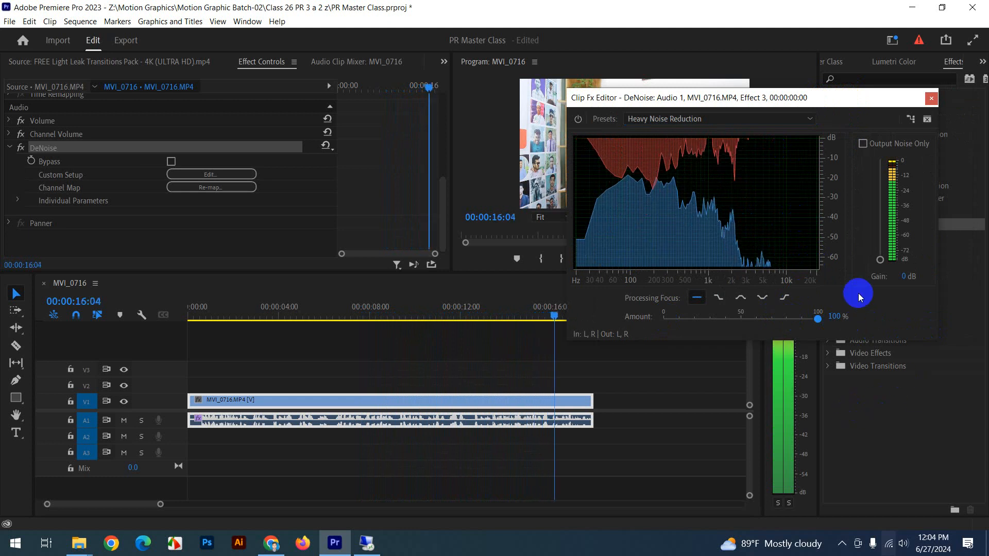
drag(837, 318, 850, 358)
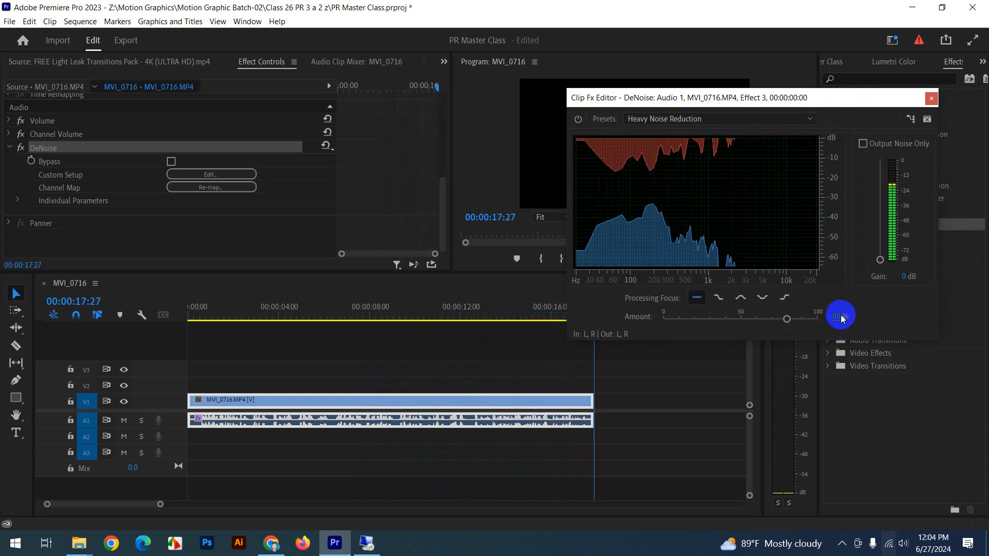
drag(762, 103, 511, 135)
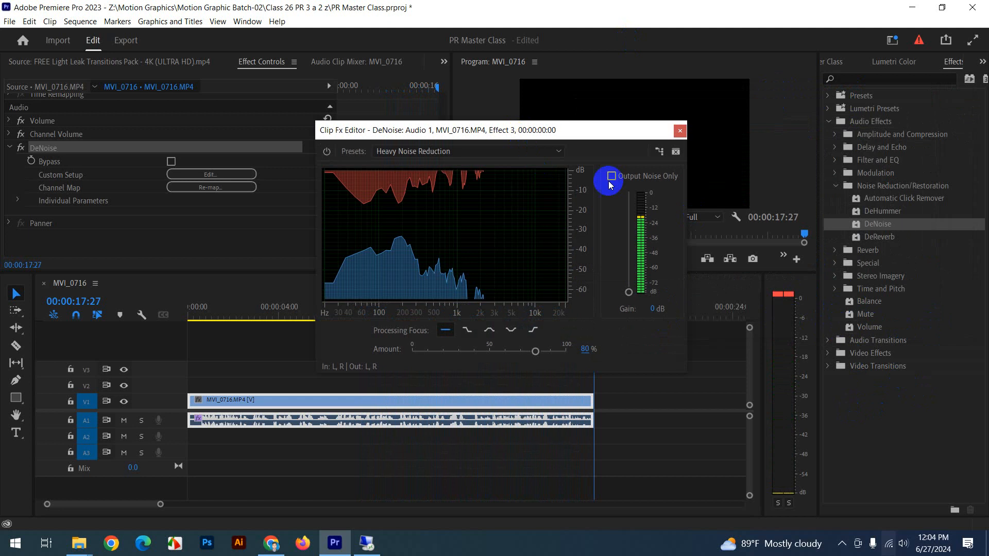
click(681, 131)
Play the clip with the heavy noise reduction, move the playhead to 00:00:00:10 and reopen the DeNoise editor.
drag(497, 318, 415, 320)
key(space)
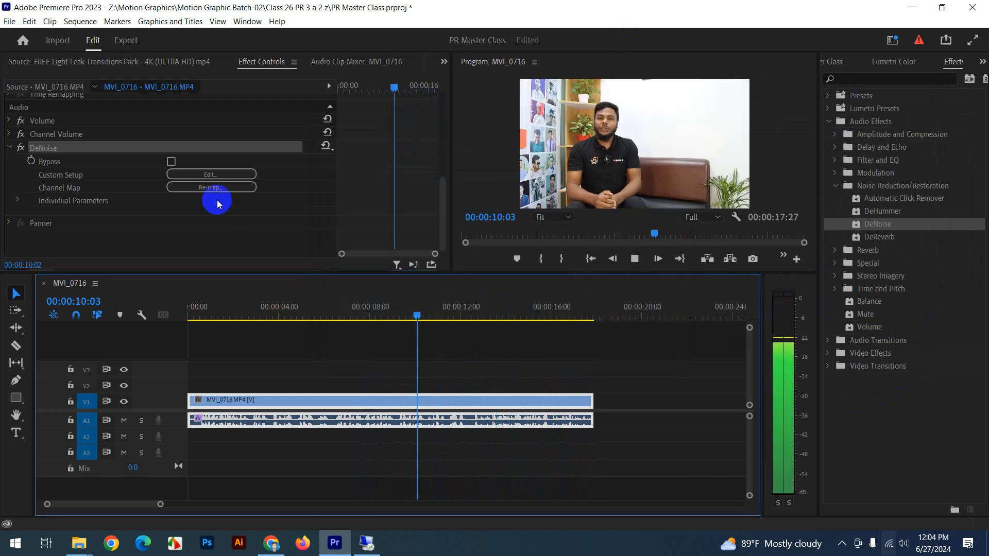
click(212, 173)
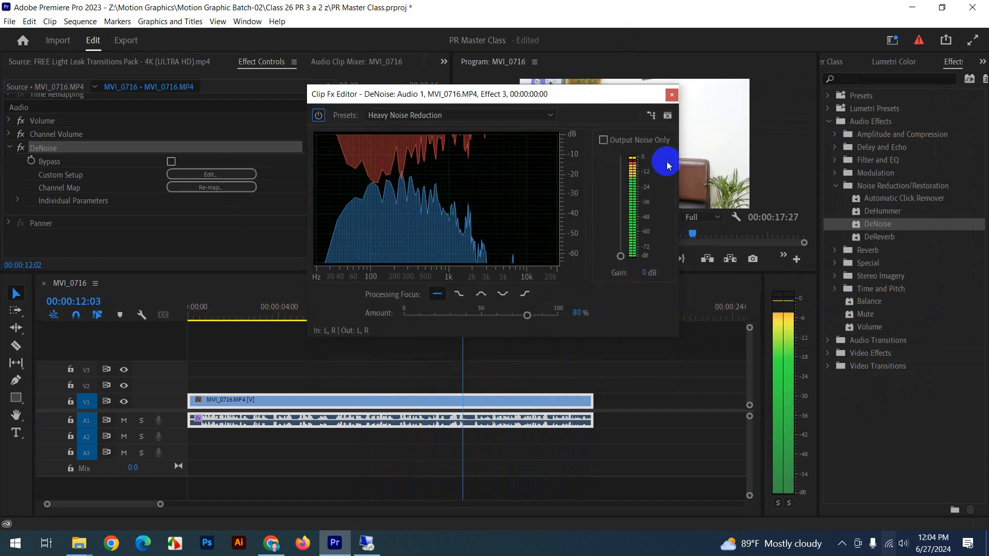
click(198, 321)
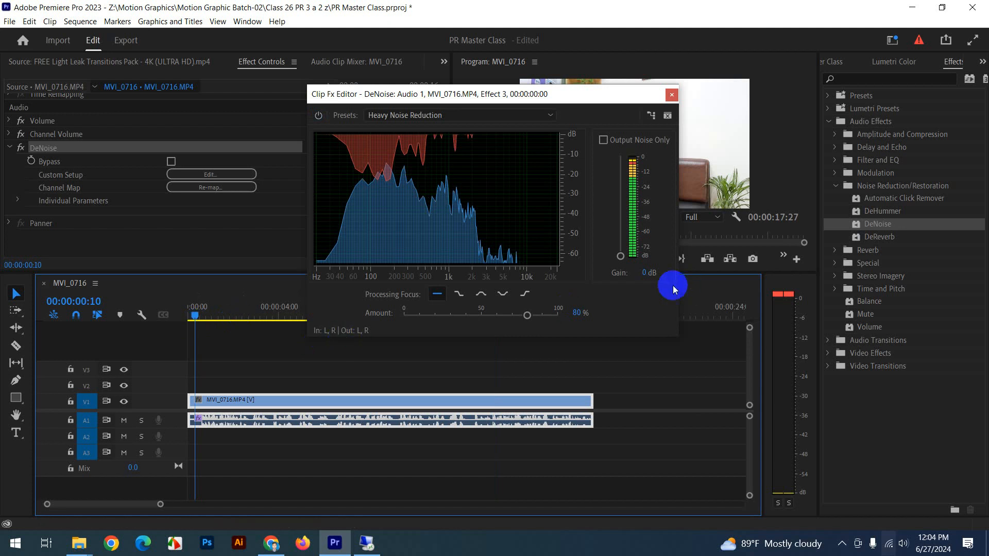
click(672, 97)
click(211, 175)
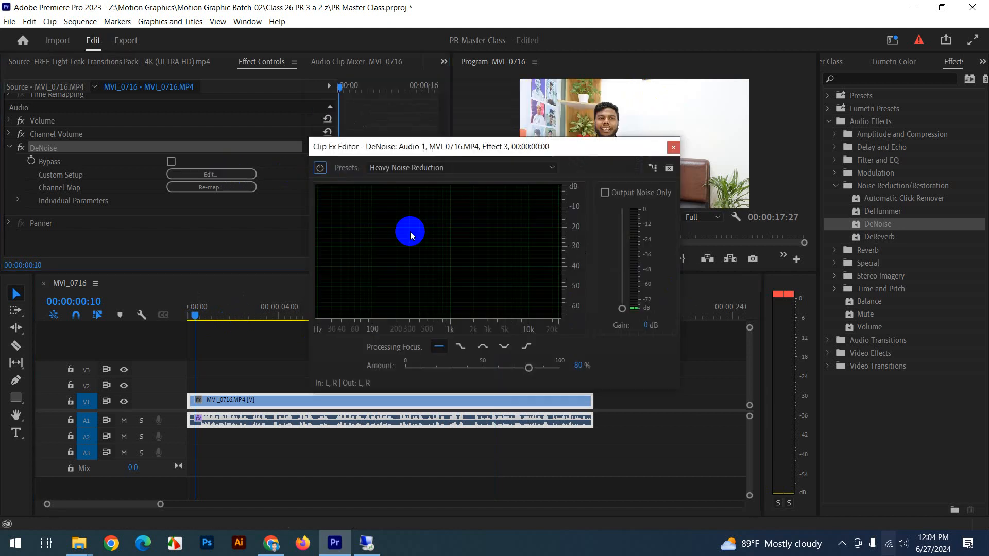
Play the clip with DeNoise outputting only the noise, and raise the noise reduction amount to 100%.
key(space)
click(606, 192)
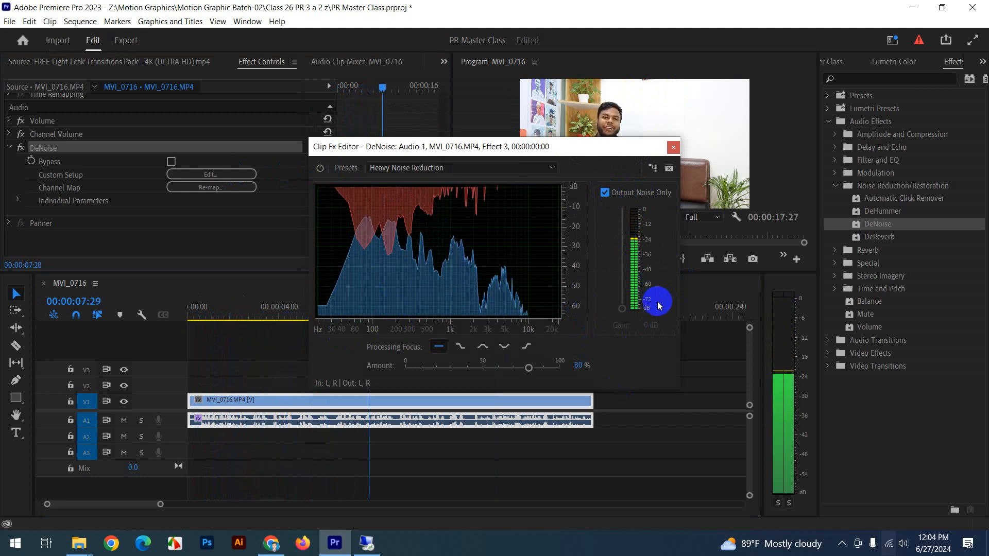
drag(528, 368, 559, 368)
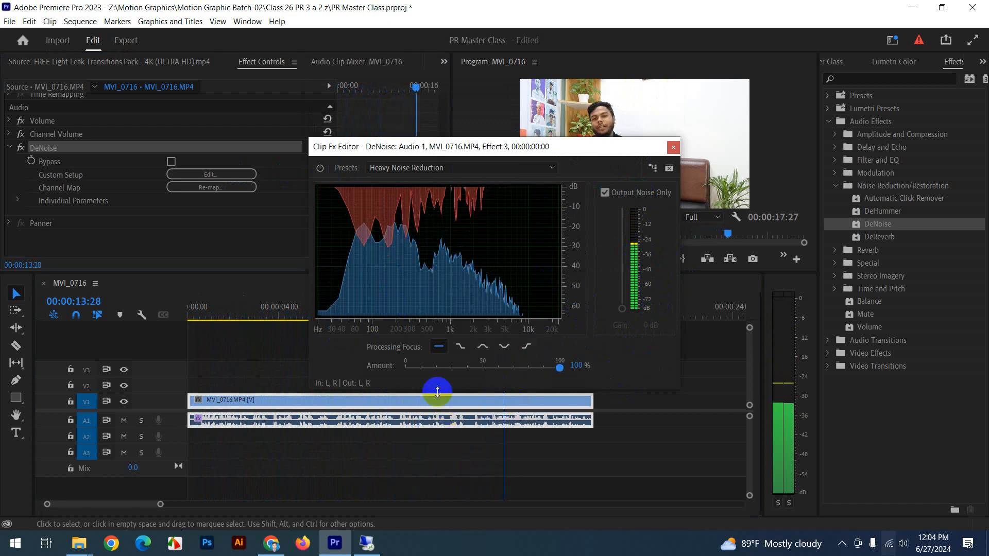
Replay the clip from 00:00:02:07 and turn off the noise-only output of DeNoise.
drag(264, 322, 238, 319)
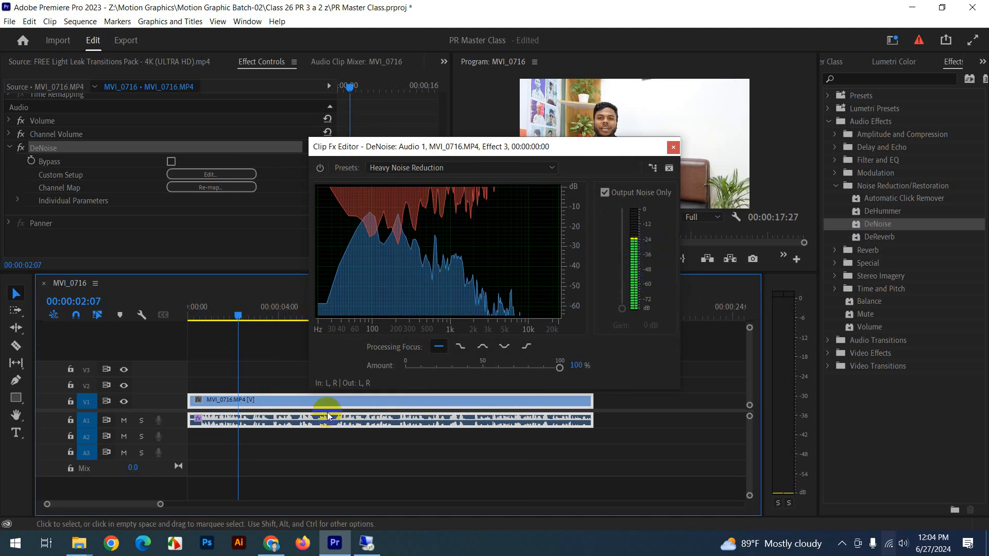
key(space)
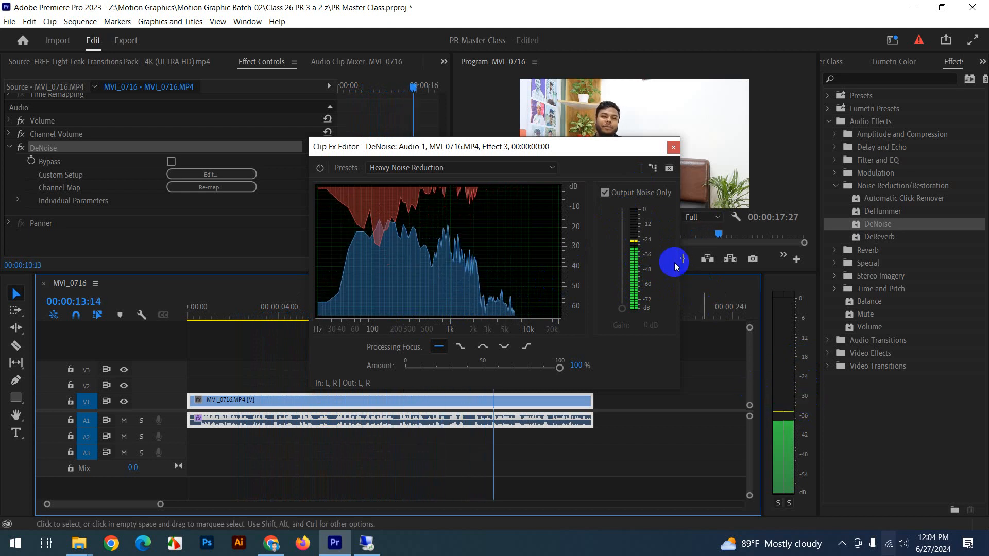
click(606, 192)
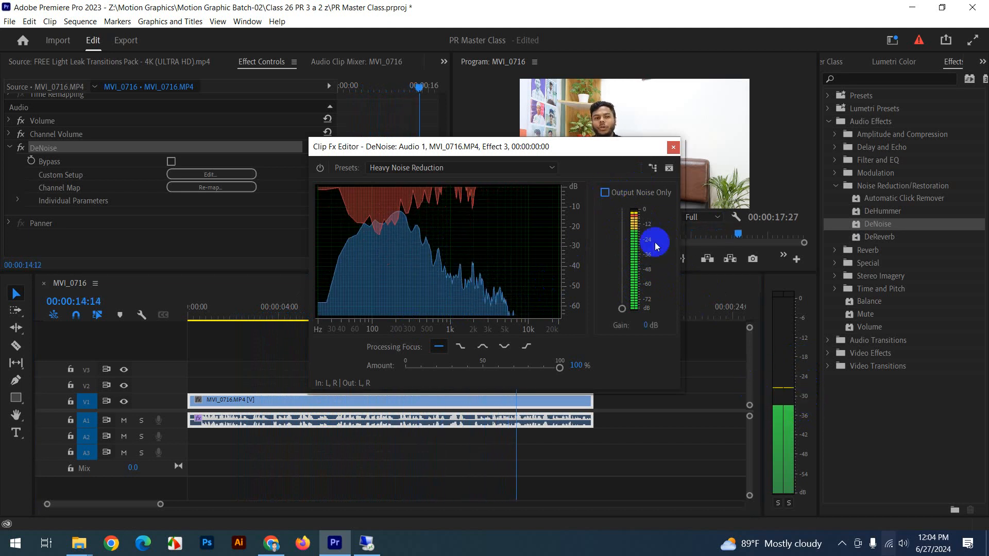
Close the DeNoise editor and play the clip from about 7 seconds to check the audio level.
click(674, 147)
click(354, 308)
key(space)
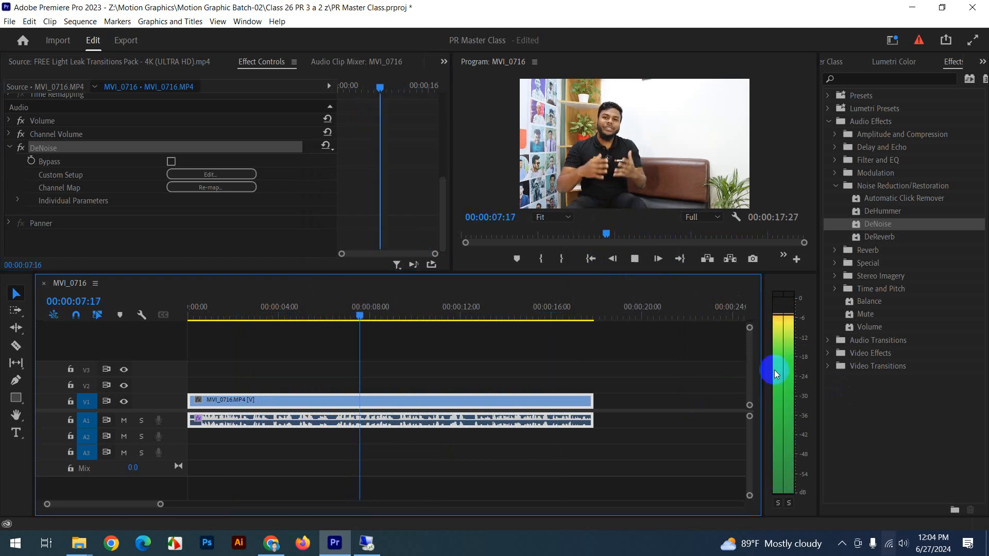
key(space)
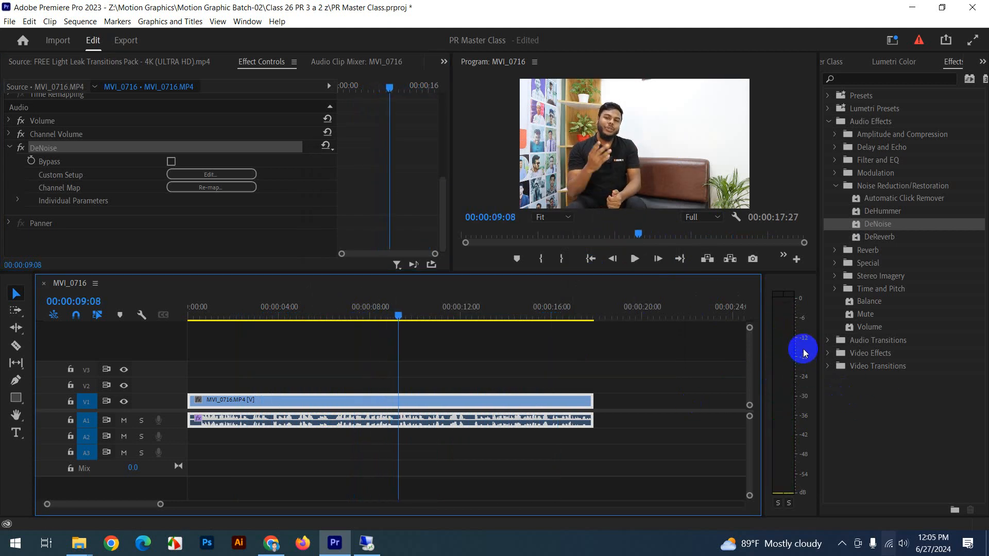
Capture the area around the audio meters during playback and circle the upper level range and the middle range below it in red.
key(space)
key(Print)
drag(698, 241, 890, 543)
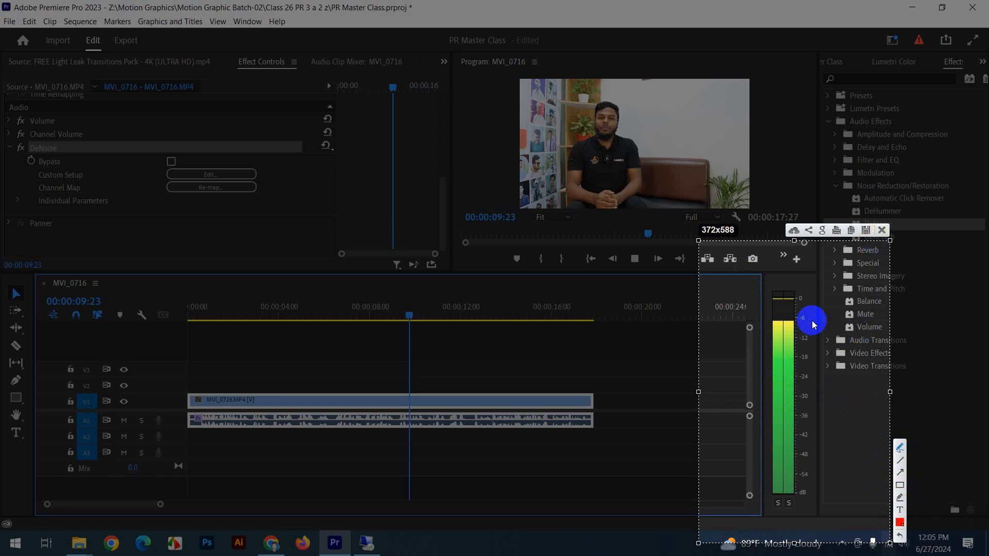
mouse_move(808, 322)
mouse_down()
mouse_move(778, 324)
mouse_move(782, 342)
mouse_move(815, 342)
mouse_move(805, 320)
mouse_up()
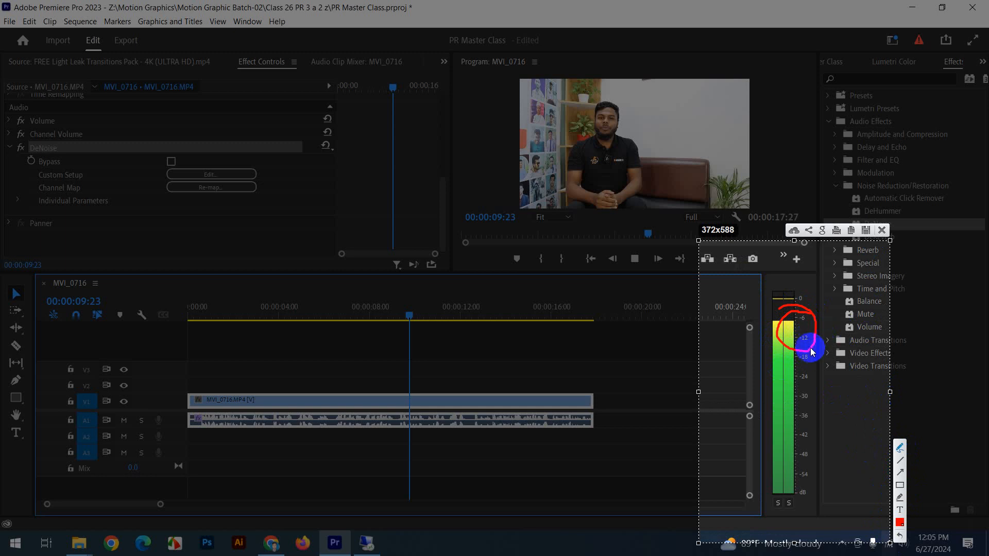
drag(812, 360, 793, 359)
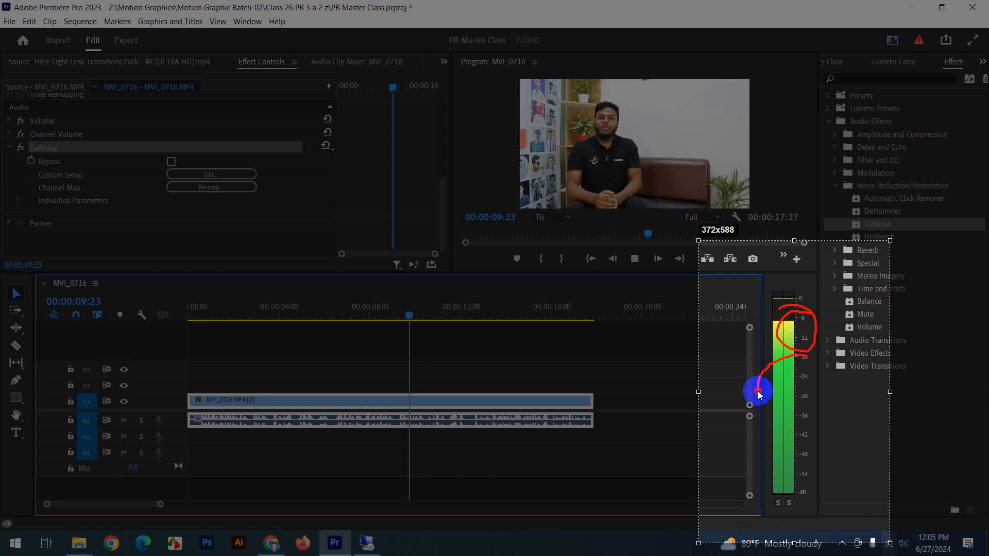
mouse_move(759, 393)
mouse_down()
mouse_move(833, 399)
mouse_move(800, 401)
mouse_up()
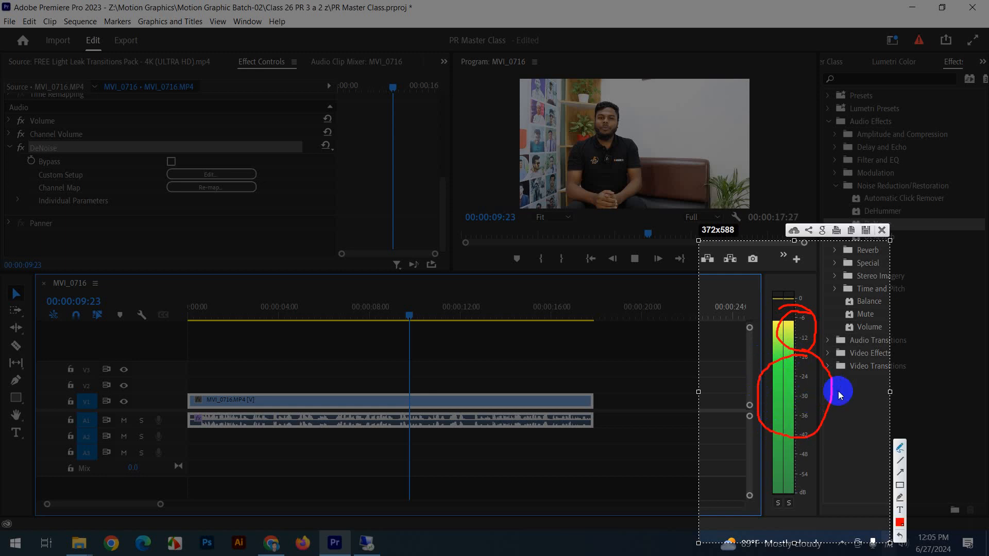
Mark the meter zone around -18 to -24 dB with further red freehand strokes, and discard the screen capture.
mouse_move(806, 355)
mouse_down()
mouse_move(782, 357)
mouse_move(779, 376)
mouse_move(822, 370)
mouse_move(795, 357)
mouse_move(784, 391)
mouse_up()
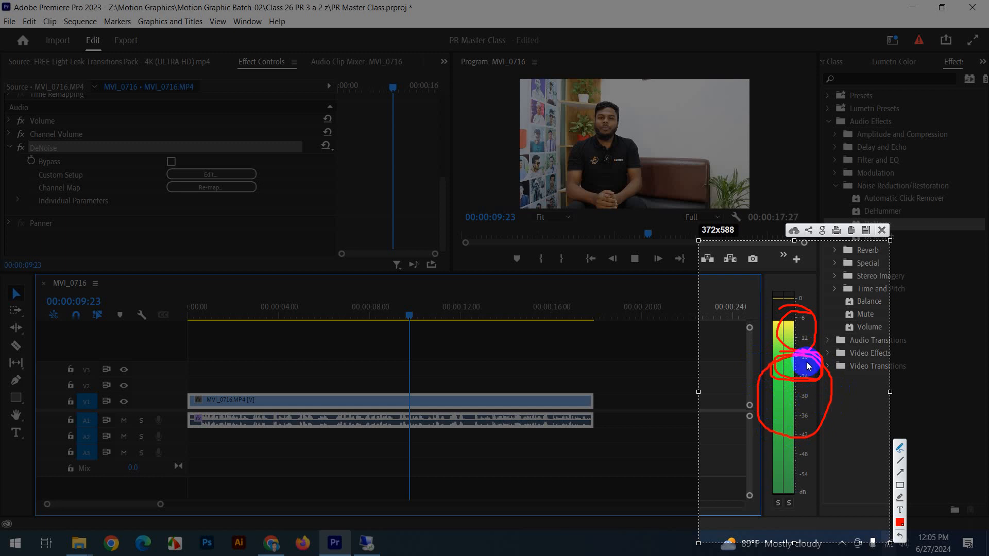
mouse_move(809, 363)
mouse_down()
mouse_move(771, 369)
mouse_move(829, 369)
mouse_move(789, 362)
mouse_move(803, 362)
mouse_move(809, 345)
mouse_move(784, 347)
mouse_up()
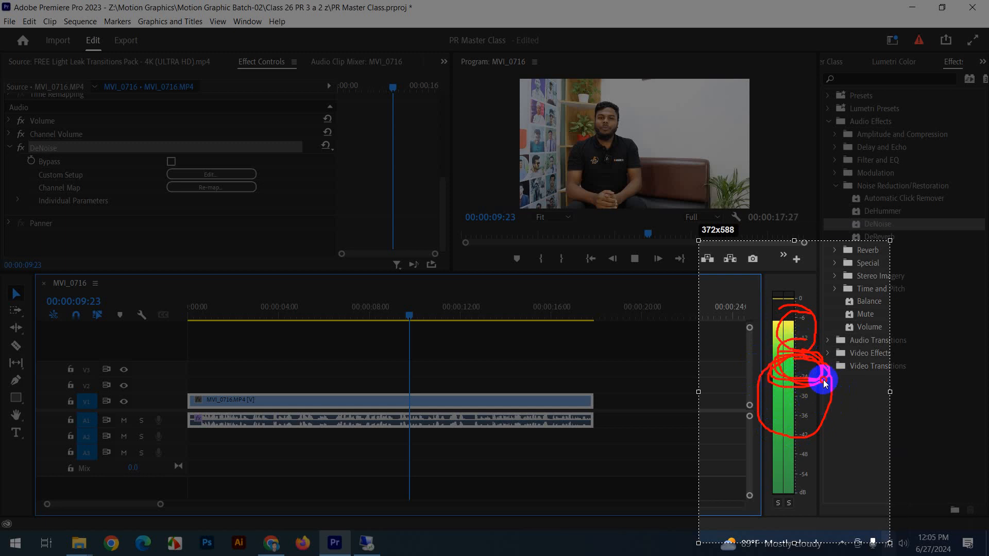
mouse_move(825, 383)
mouse_down()
mouse_move(797, 353)
mouse_move(801, 344)
mouse_move(786, 343)
mouse_move(844, 355)
mouse_up()
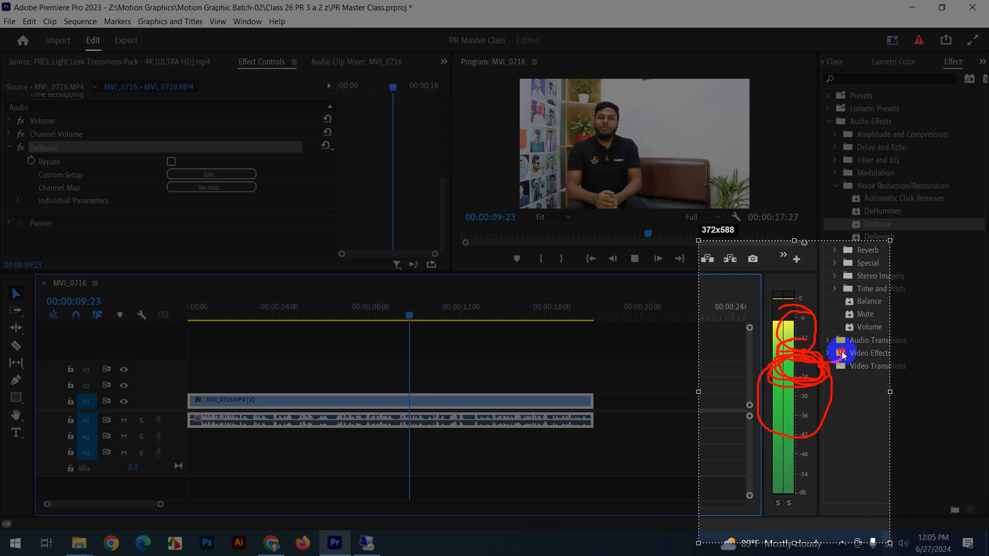
drag(778, 352, 779, 353)
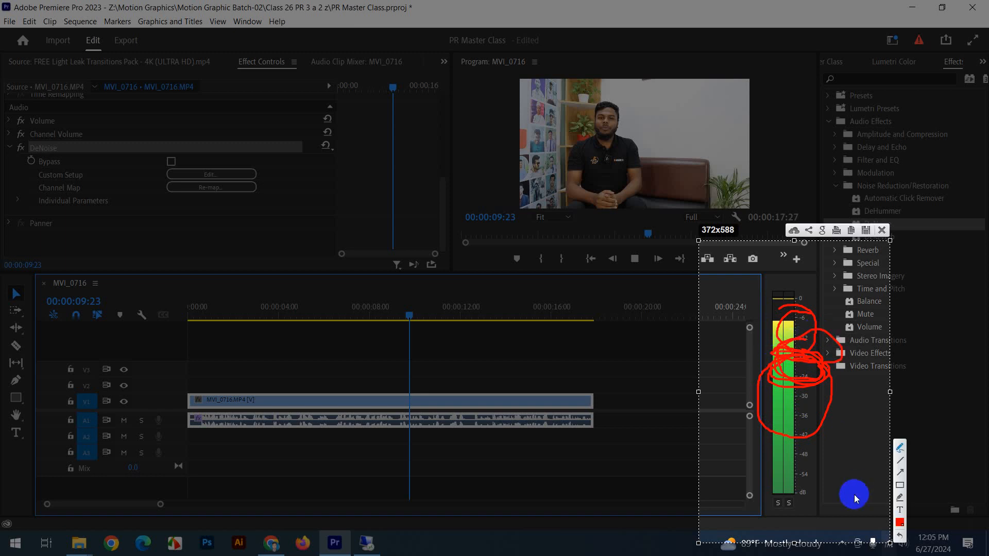
click(890, 240)
Play the clip from 00:00:13:18 to check its audio level on the meters.
click(498, 310)
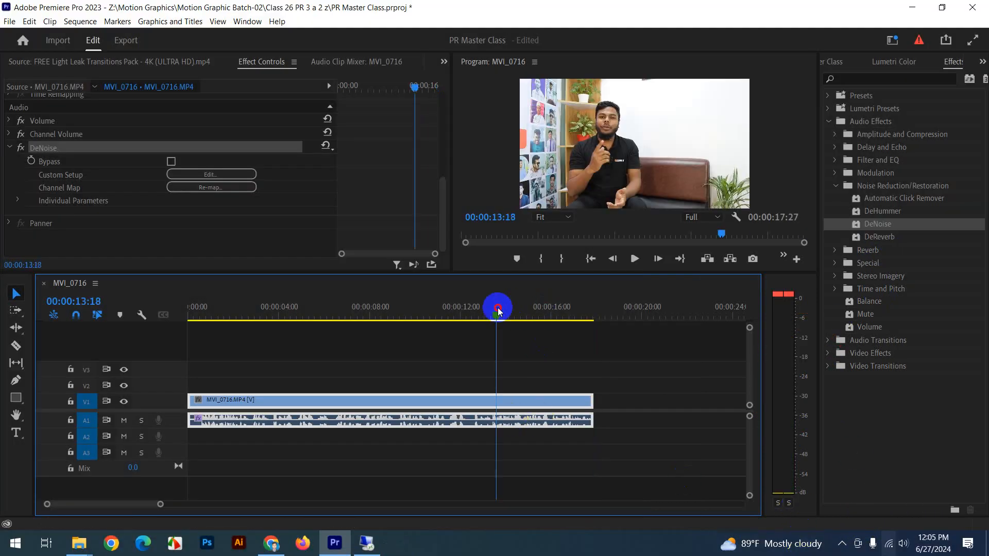
key(space)
key(space)
key(space)
key(space)
key(space)
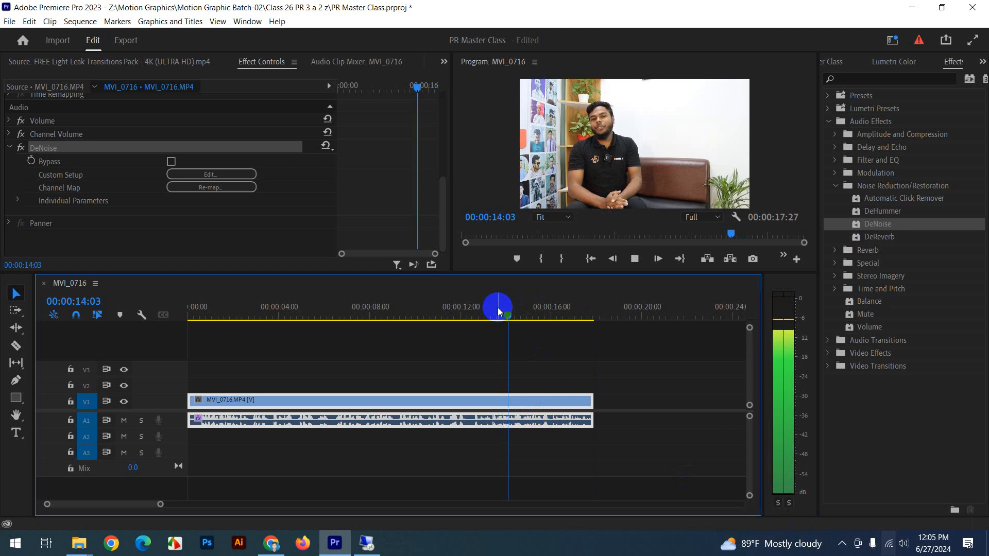
Capture the audio meter area, mark the -6 dB level in red, and discard the capture.
key(Print)
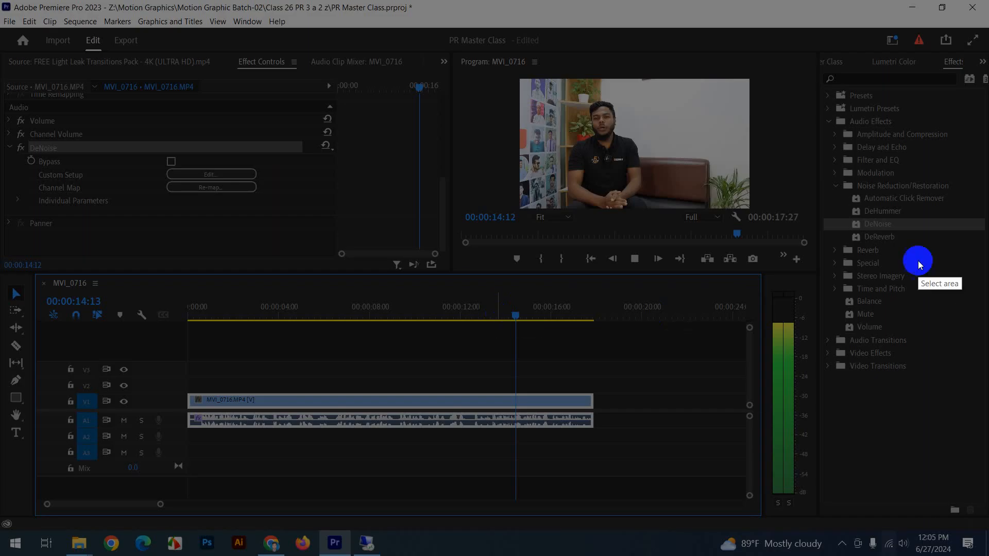
drag(695, 259, 923, 555)
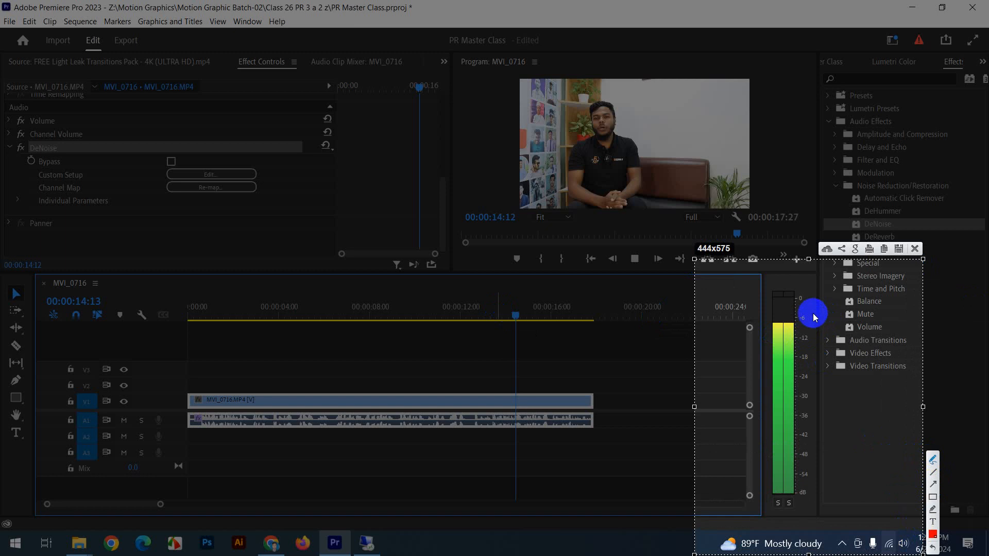
drag(795, 310, 794, 284)
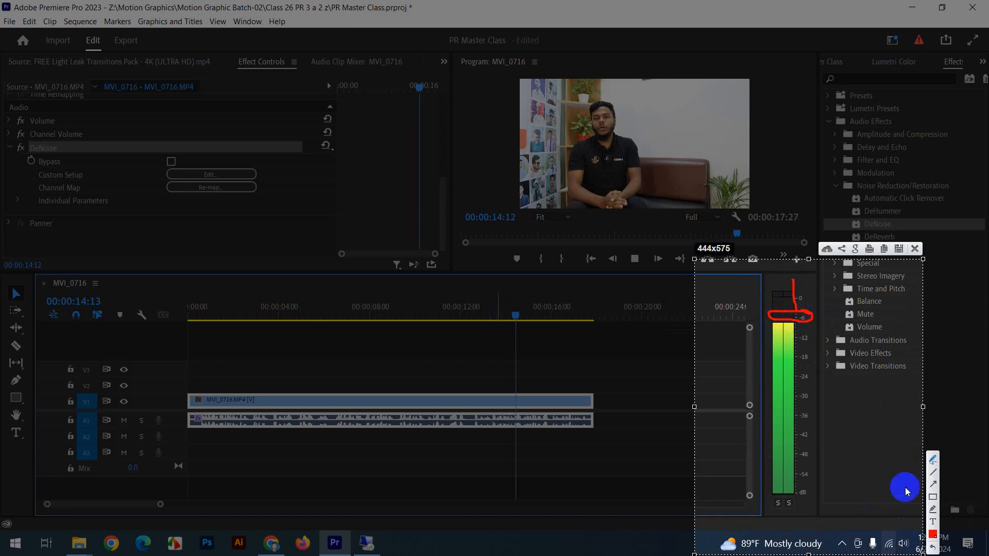
click(916, 249)
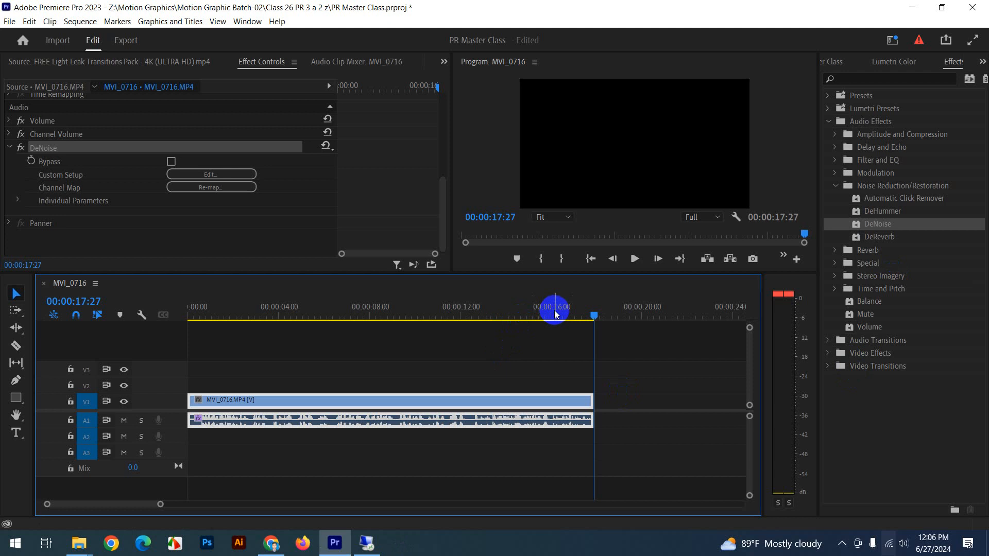
Replay the clip from about 00:00:08:18 and again from 00:00:07:08 to check the denoised audio's peaks.
drag(555, 314, 385, 324)
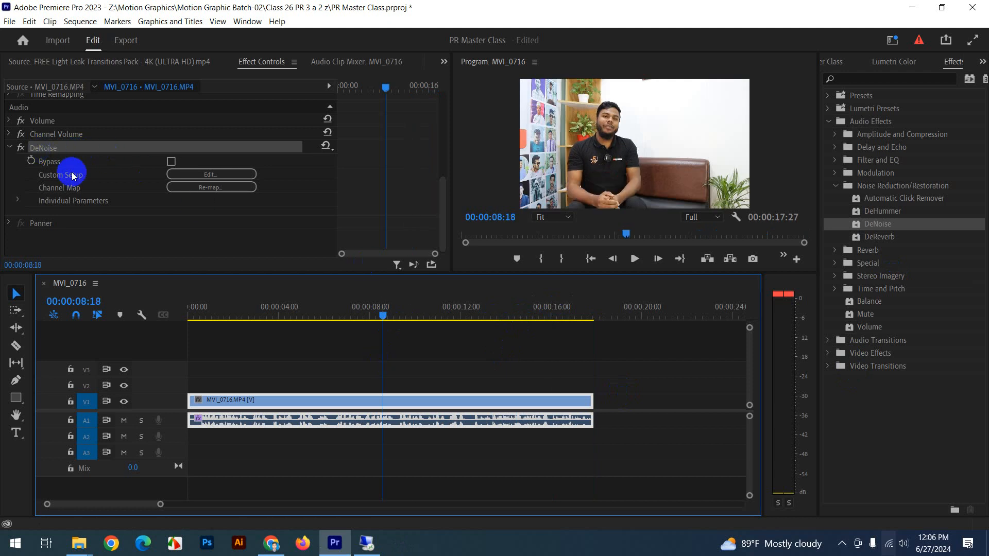
key(space)
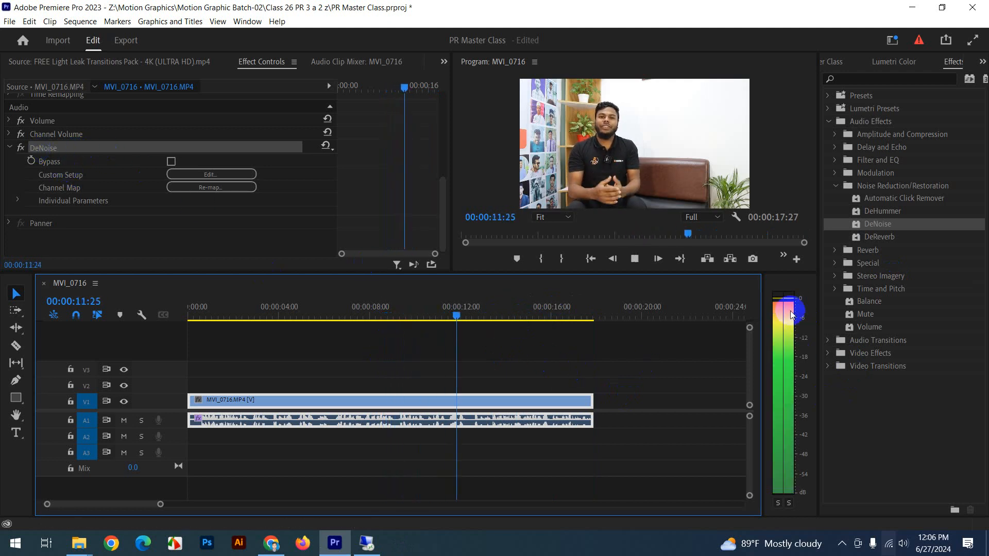
key(space)
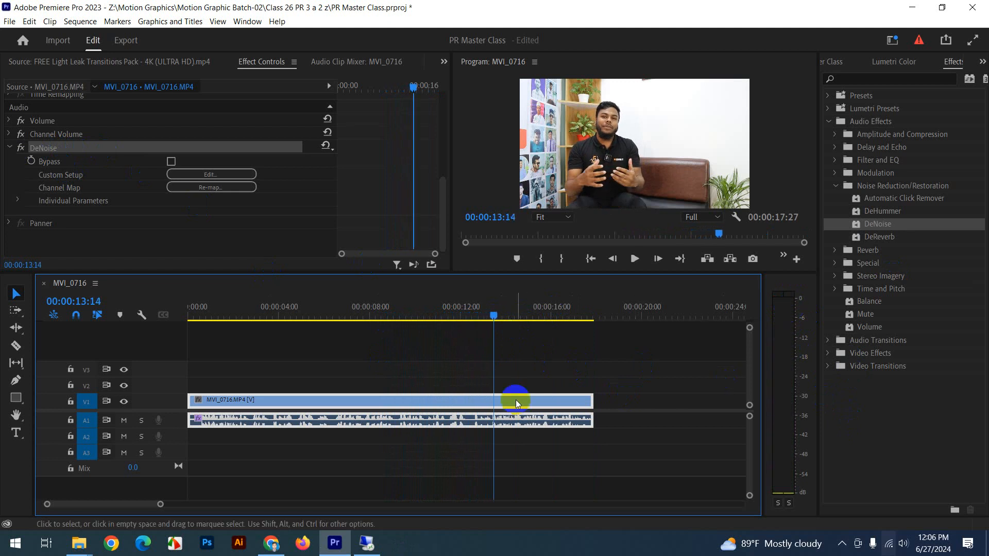
click(353, 310)
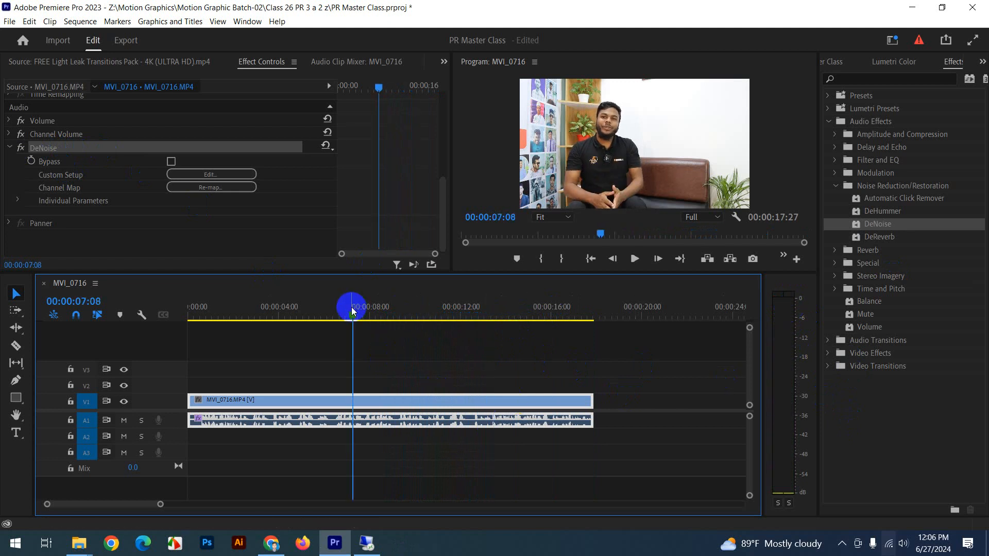
key(space)
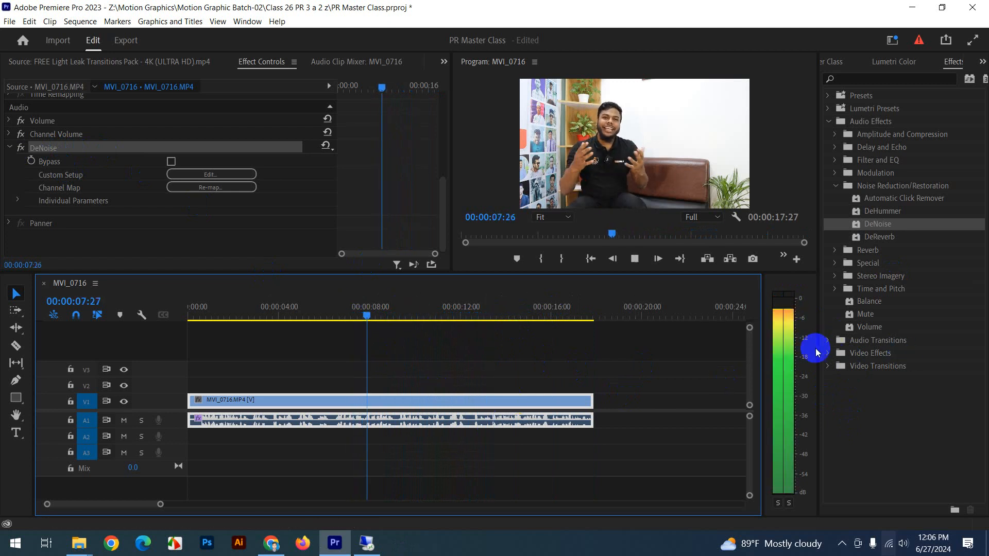
key(space)
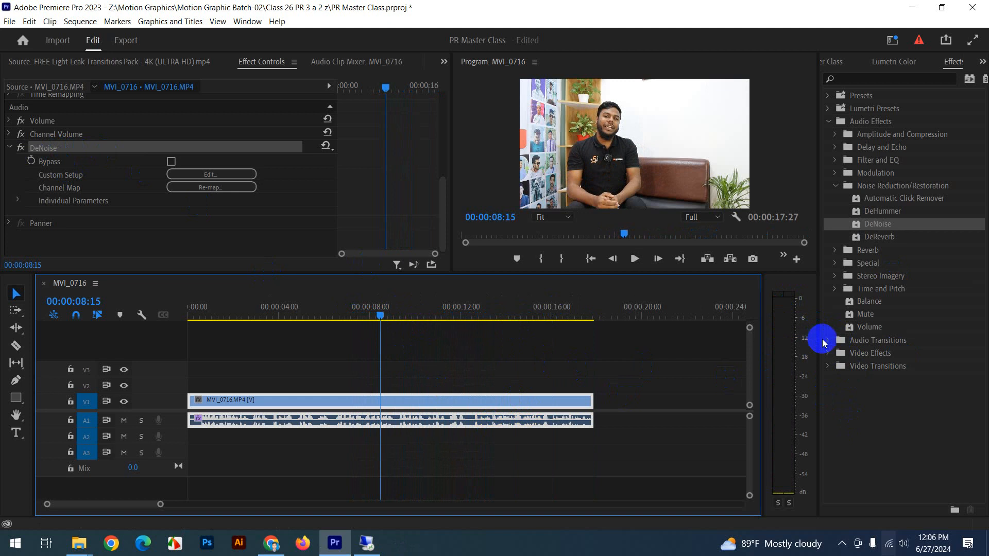
Search the effects for "param" and apply Parametric Equalizer to the MVI_0716 clip.
click(874, 79)
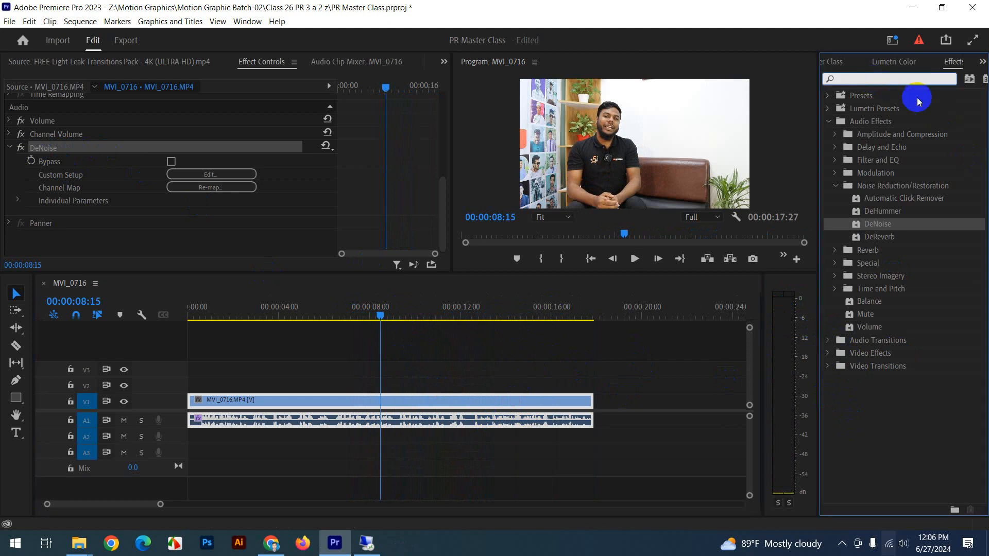
text(param)
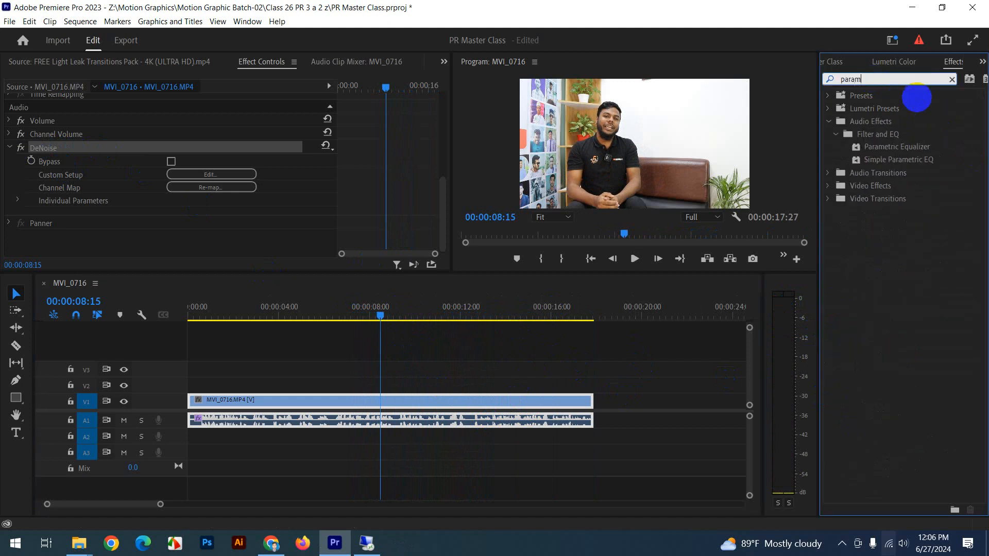
click(892, 147)
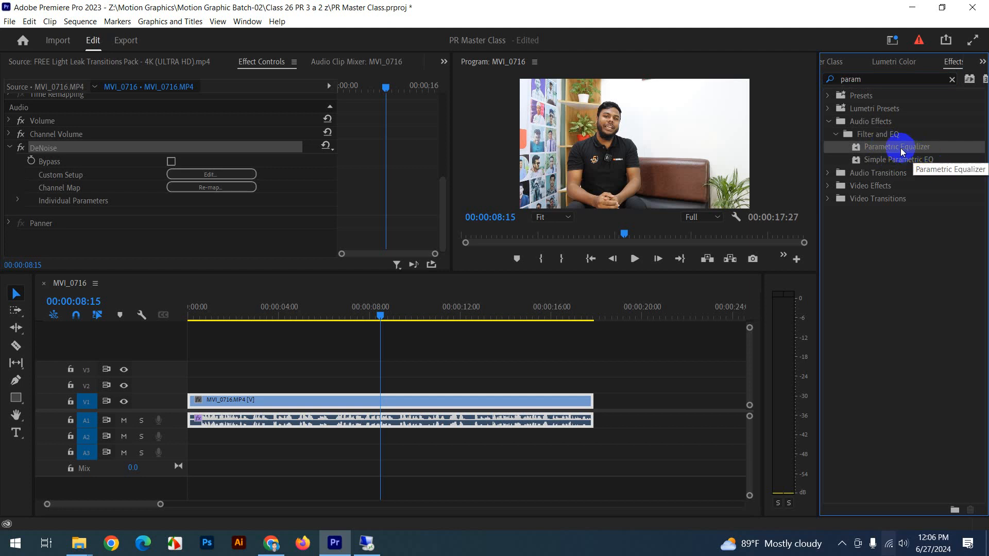
double_click(857, 149)
Play the clip from about 4 seconds and bring the Parametric Equalizer settings into view.
click(289, 311)
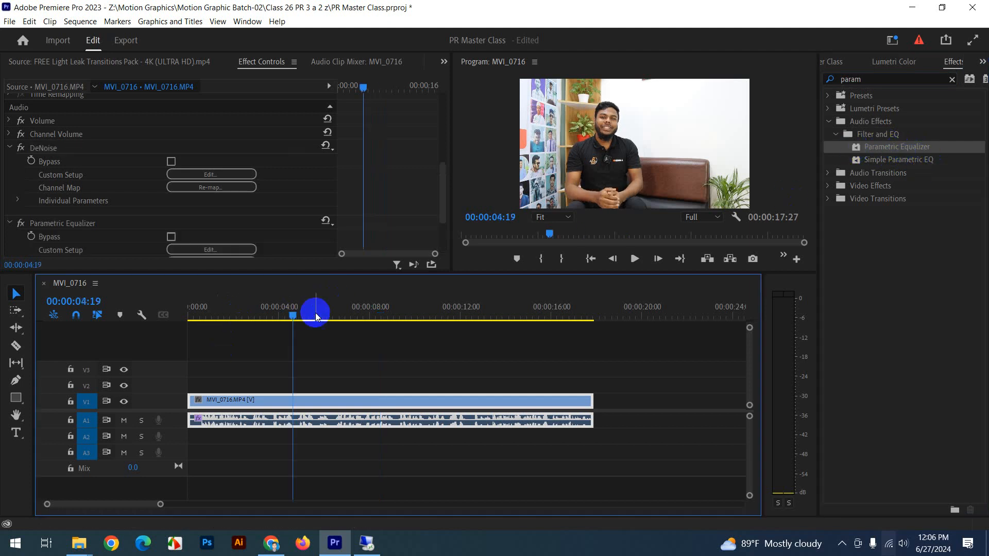
key(space)
drag(443, 182, 443, 219)
key(space)
Apply the Vocal Enhancer preset in the Parametric Equalizer's custom setup and close its editor.
click(208, 174)
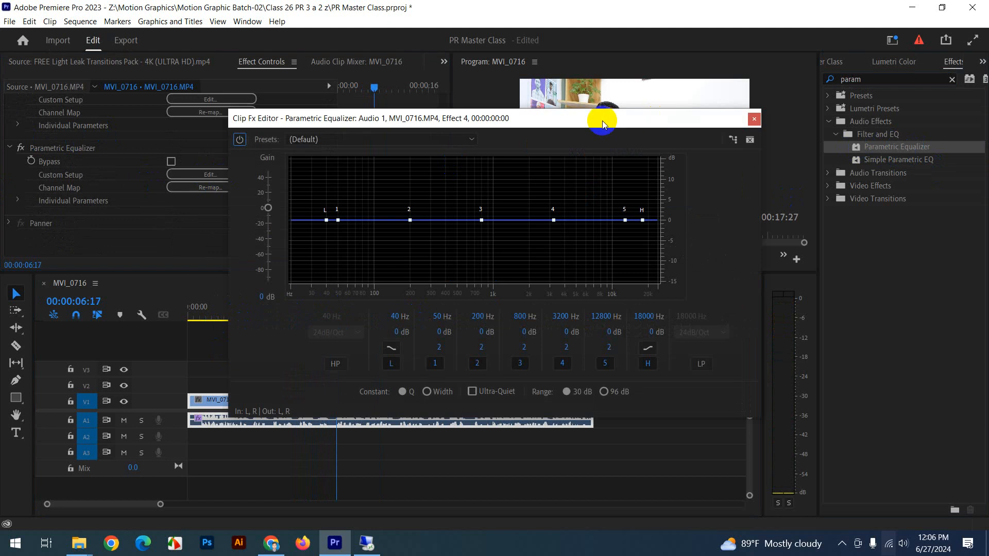
drag(530, 125, 637, 85)
click(549, 107)
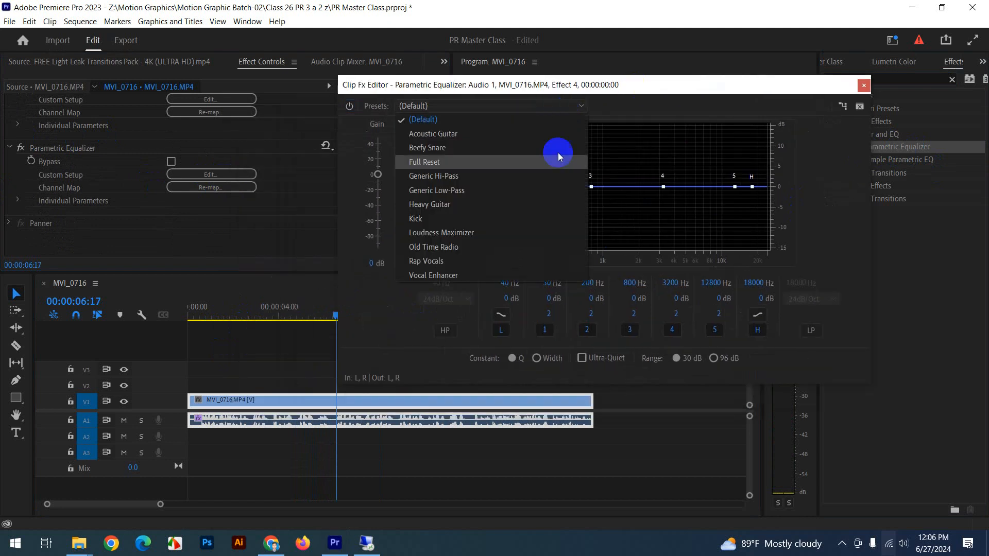
click(442, 276)
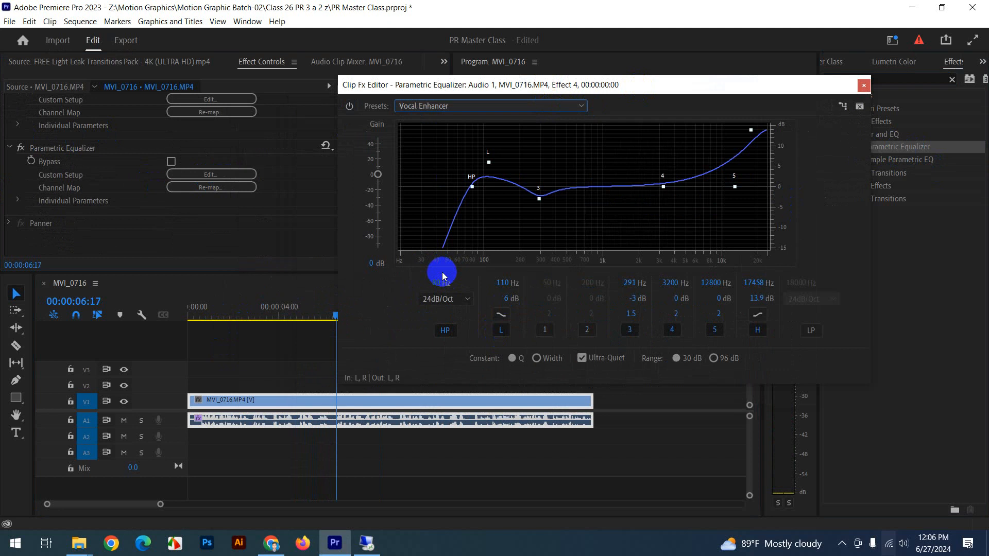
click(865, 87)
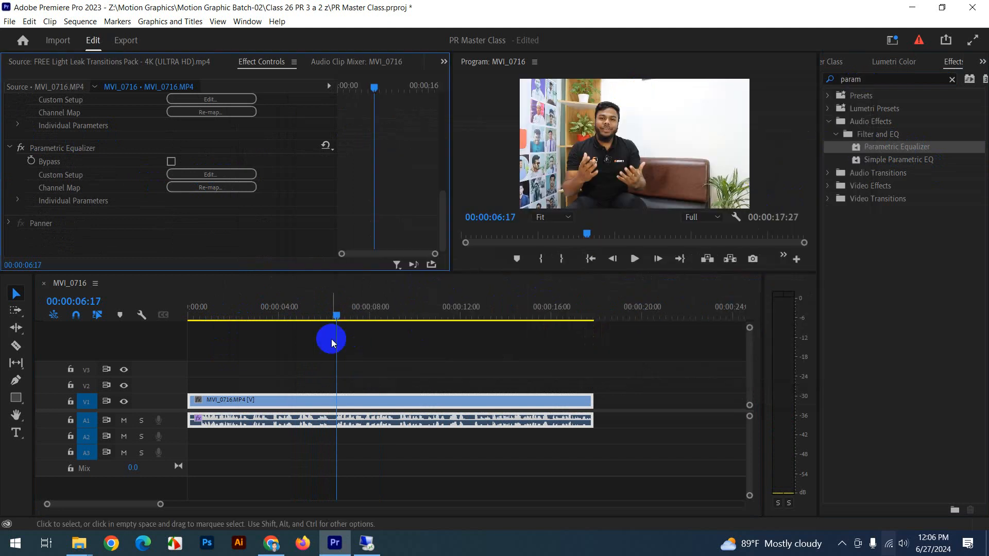
Play the clip from about 2 seconds, switching the Parametric Equalizer off and back on to compare the sound.
click(265, 316)
drag(264, 316, 244, 316)
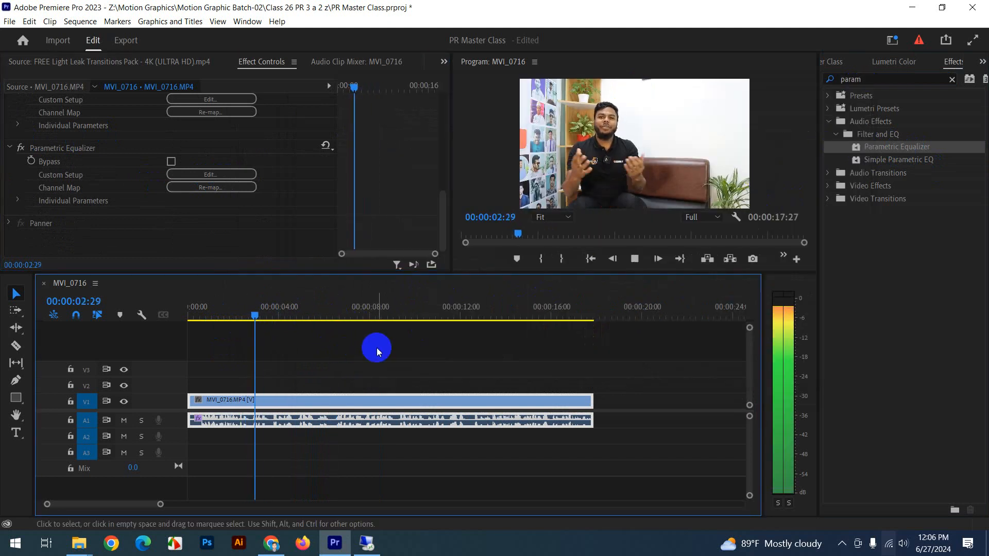
click(22, 148)
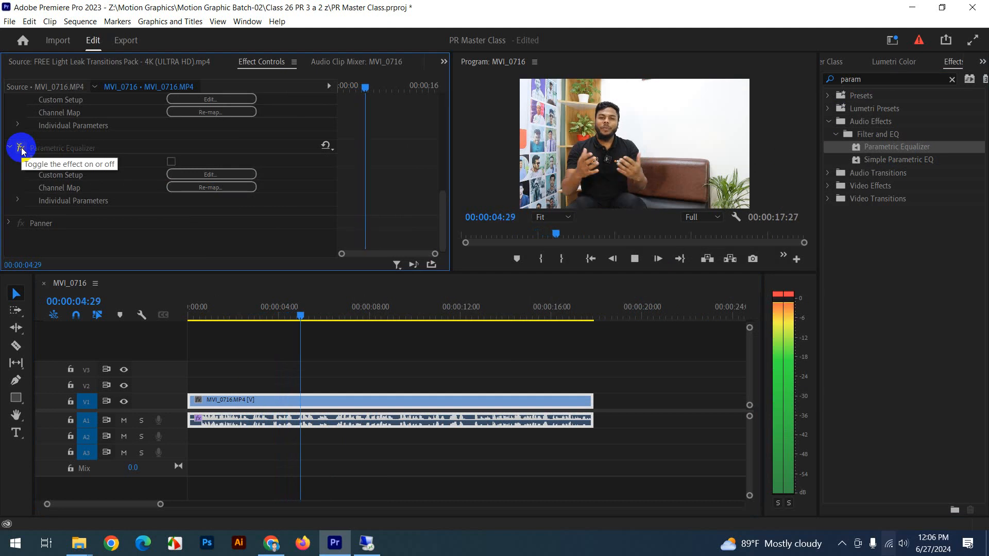
click(21, 148)
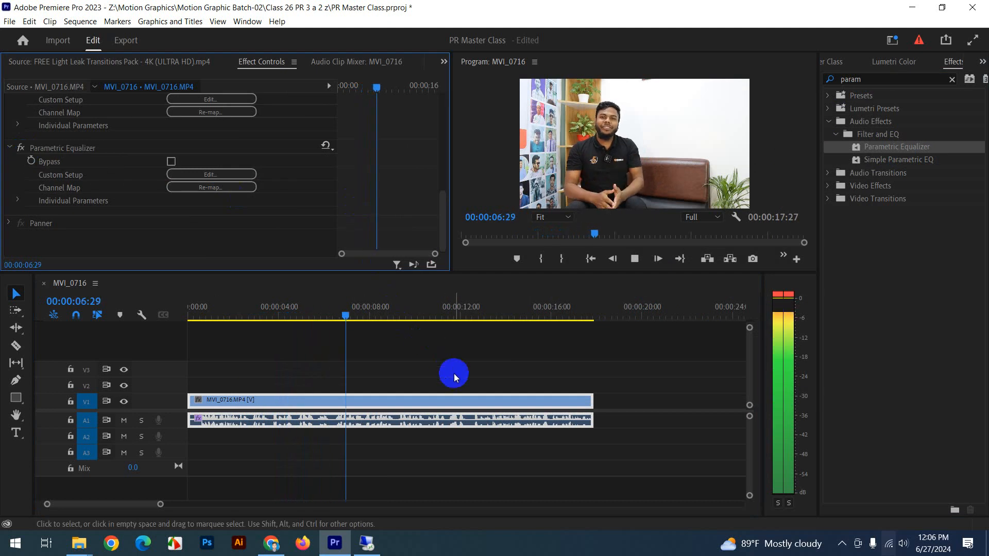
Stop playback at about 11 seconds and reselect the MVI_0716 clip in the timeline.
click(451, 401)
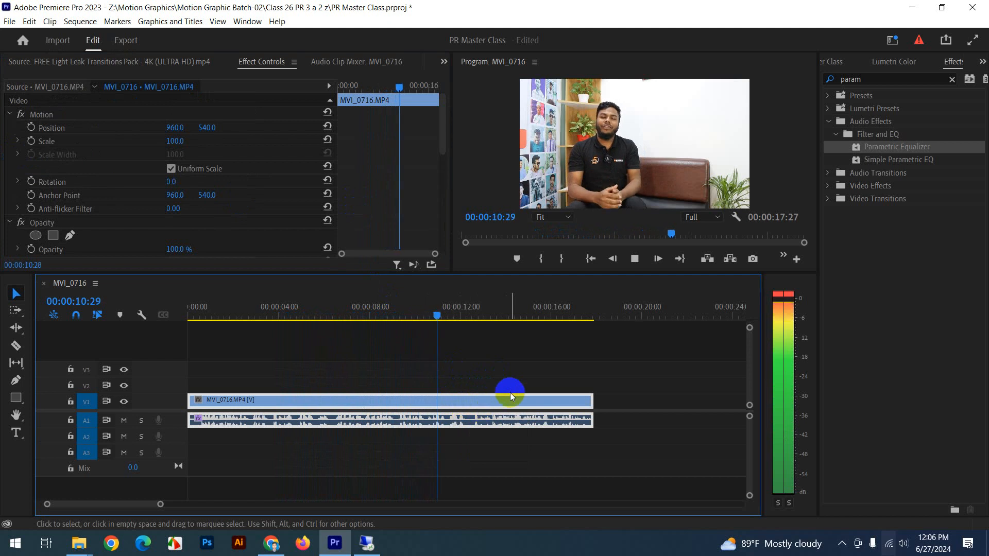
key(space)
click(503, 436)
click(484, 401)
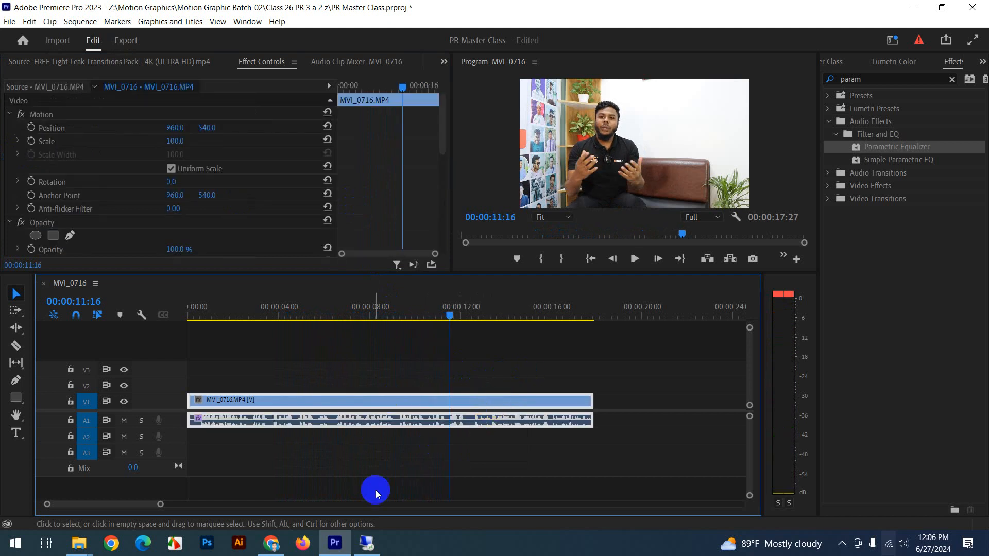
Play the clip briefly from about 7 seconds to hear the current sound, then stop.
mouse_move(159, 507)
mouse_down()
mouse_move(132, 512)
mouse_move(140, 508)
mouse_up()
click(375, 467)
click(310, 313)
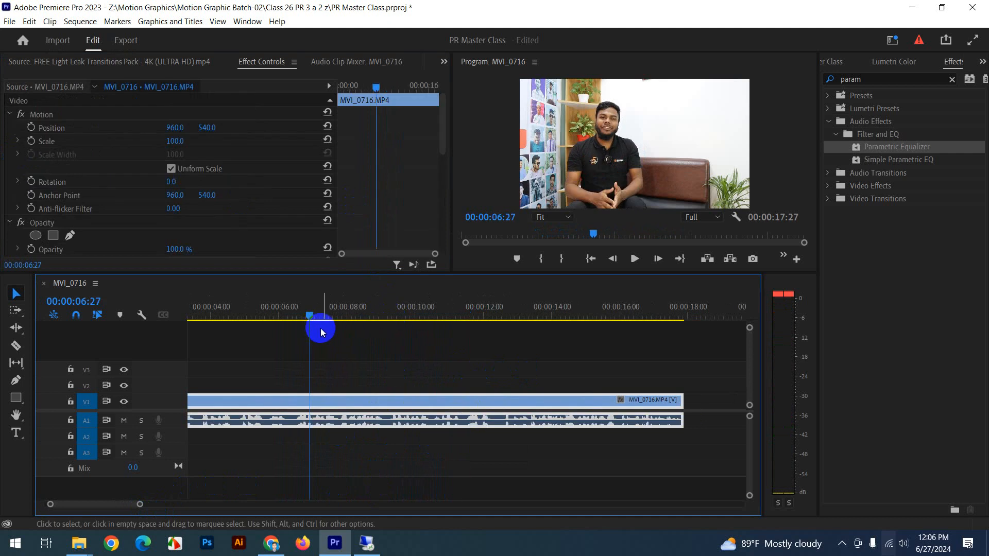
key(space)
key(space)
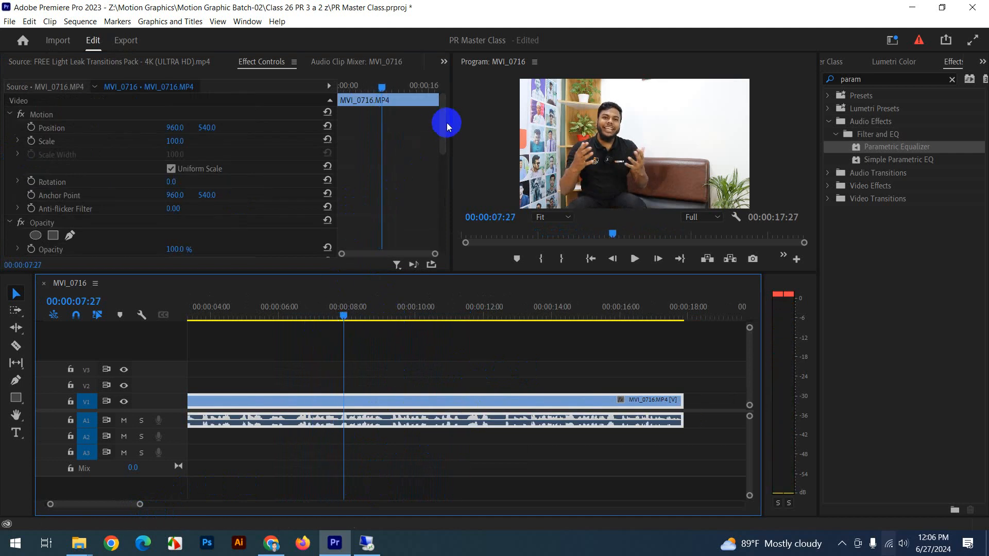
Check the clip's Volume effect settings and collapse them again.
drag(444, 124, 442, 205)
click(6, 118)
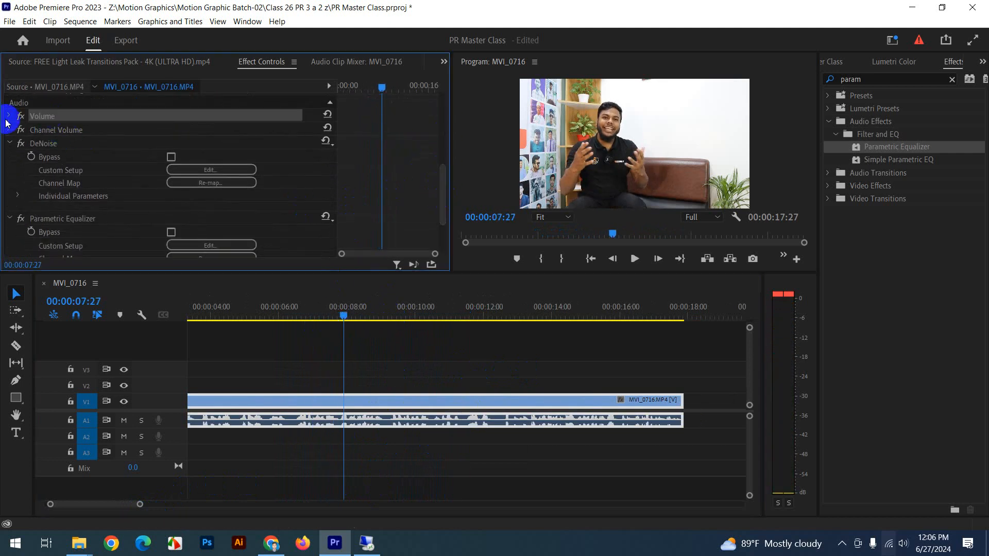
click(8, 118)
click(219, 143)
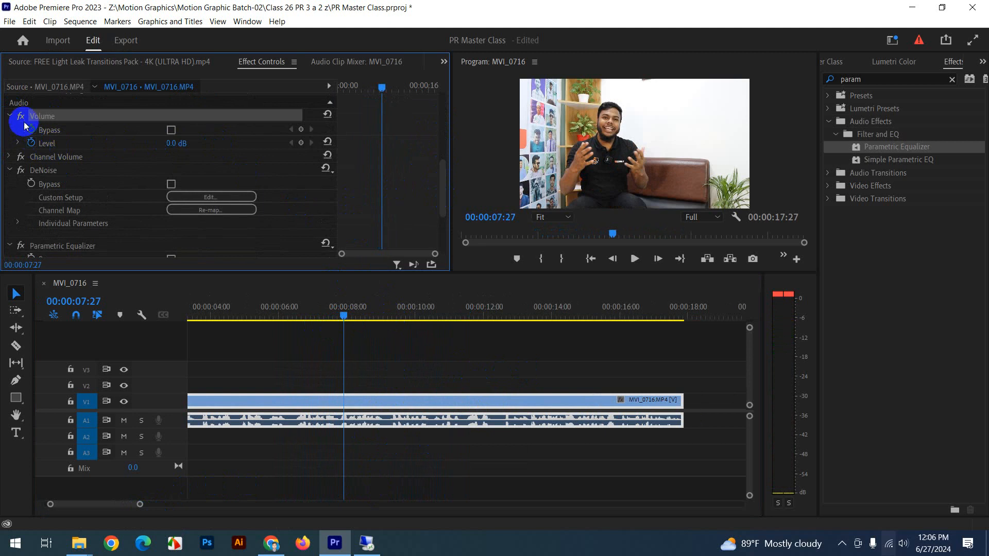
click(9, 118)
Find the Graphic Equalizer (30 Bands) effect and apply it to the MVI_0716 audio.
click(372, 378)
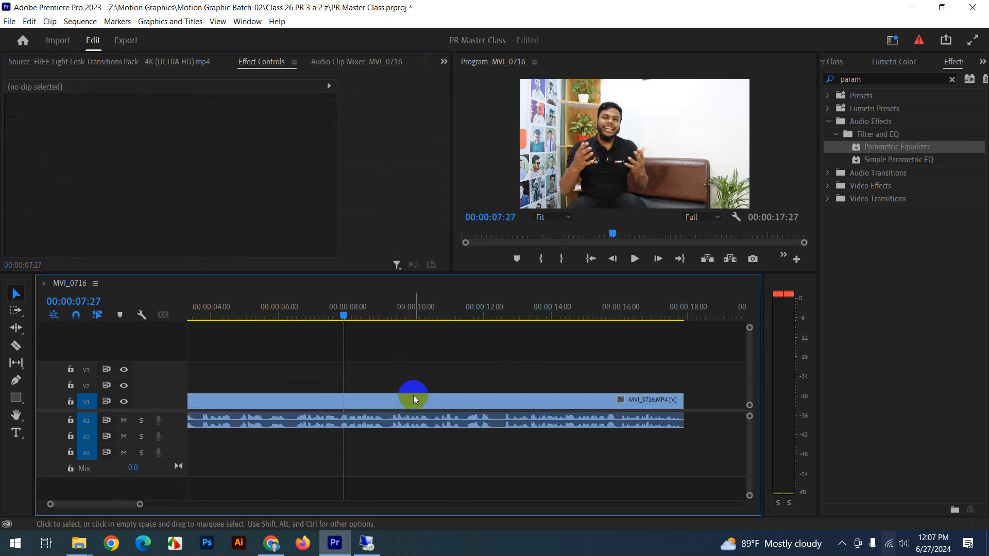
click(415, 397)
drag(883, 81, 813, 84)
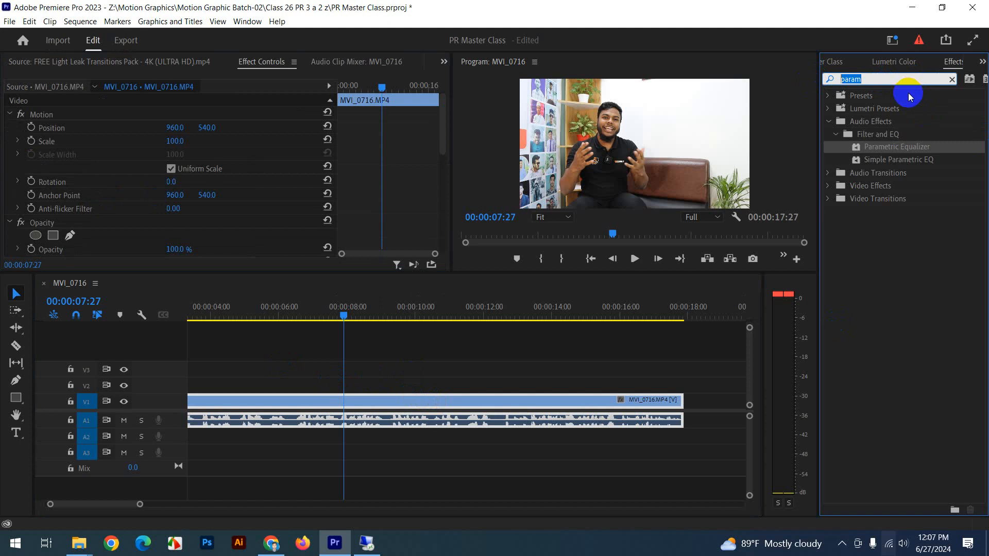
text(gra)
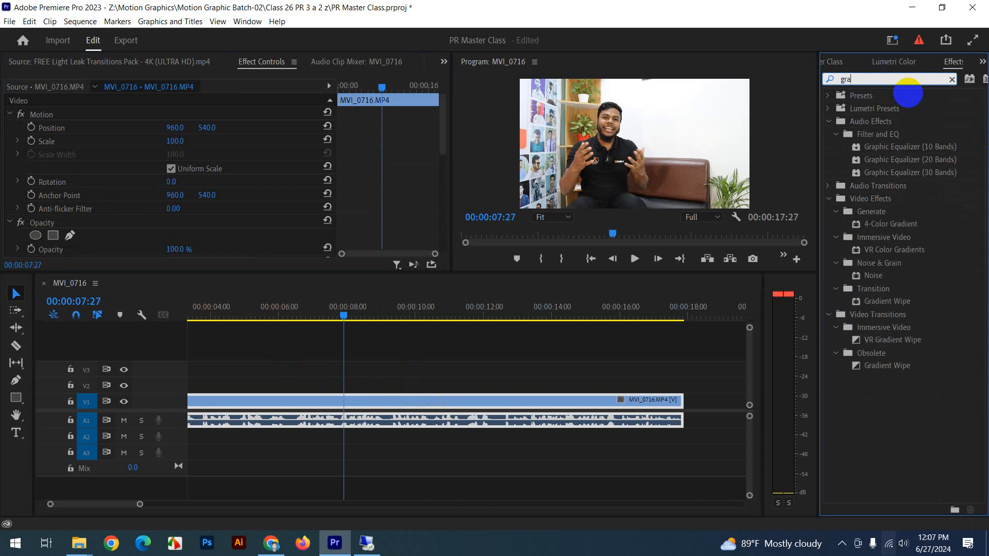
click(905, 175)
drag(882, 175, 465, 421)
scroll(395, 190, down, 5)
scroll(399, 191, down, 3)
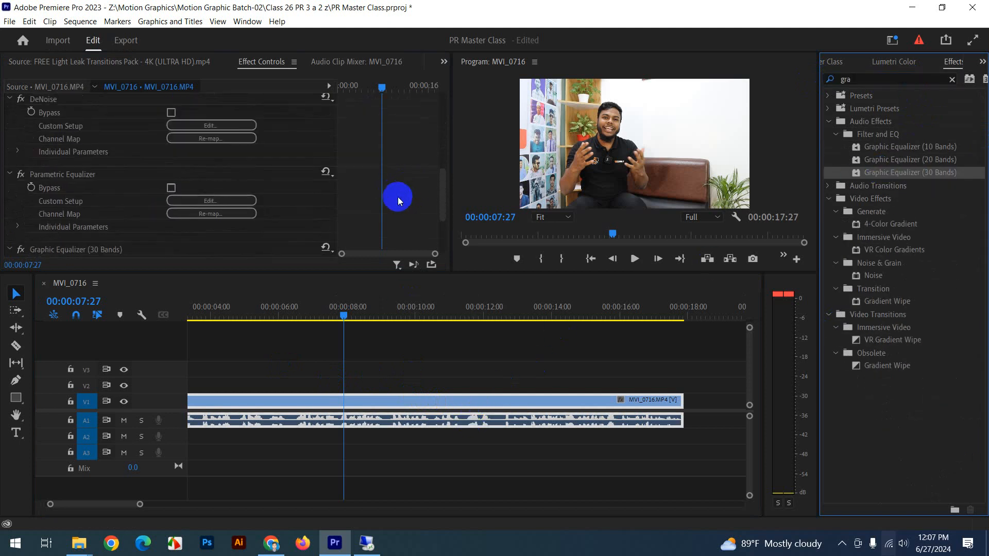
Open the Graphic Equalizer's custom setup, keep the Default preset and set the gain to 3 dB.
click(224, 183)
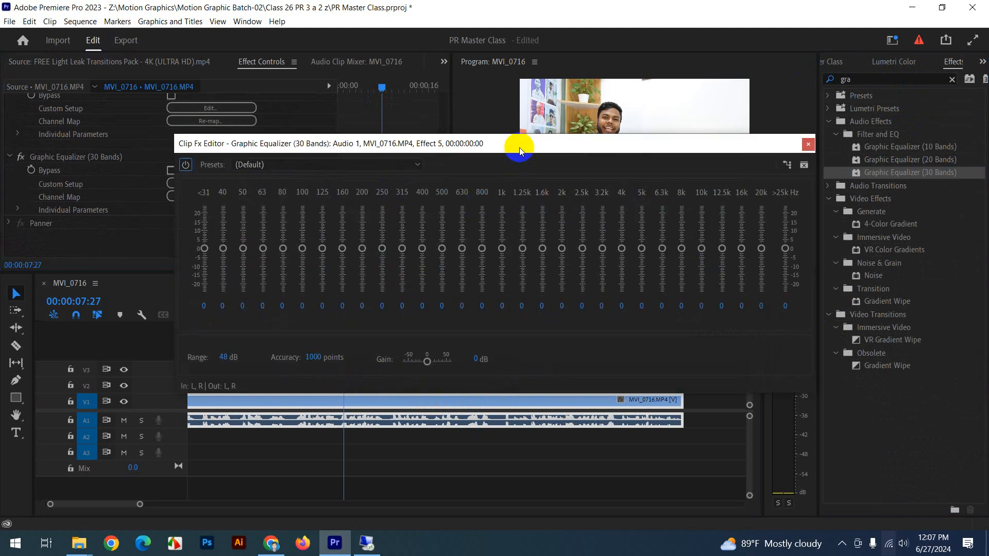
drag(520, 150, 376, 85)
click(212, 103)
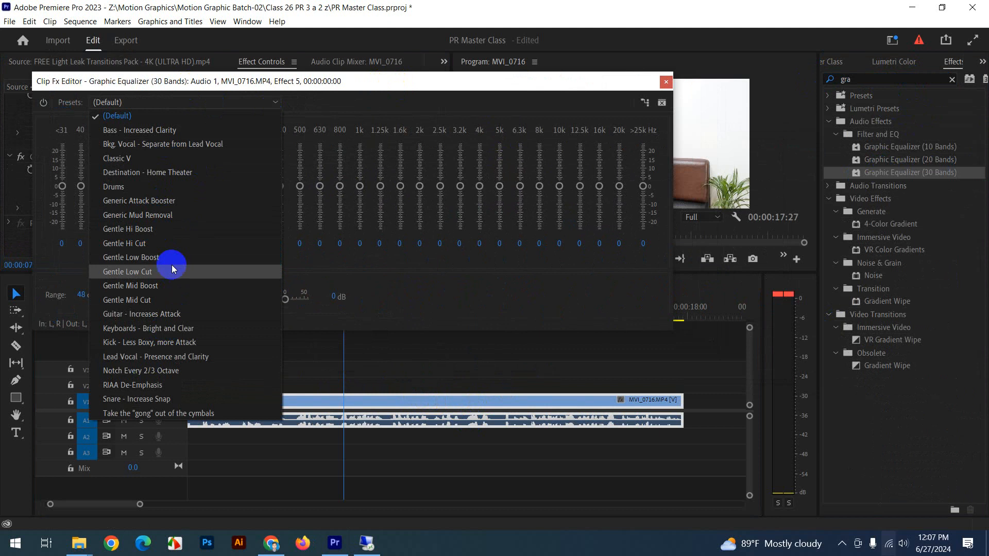
click(196, 233)
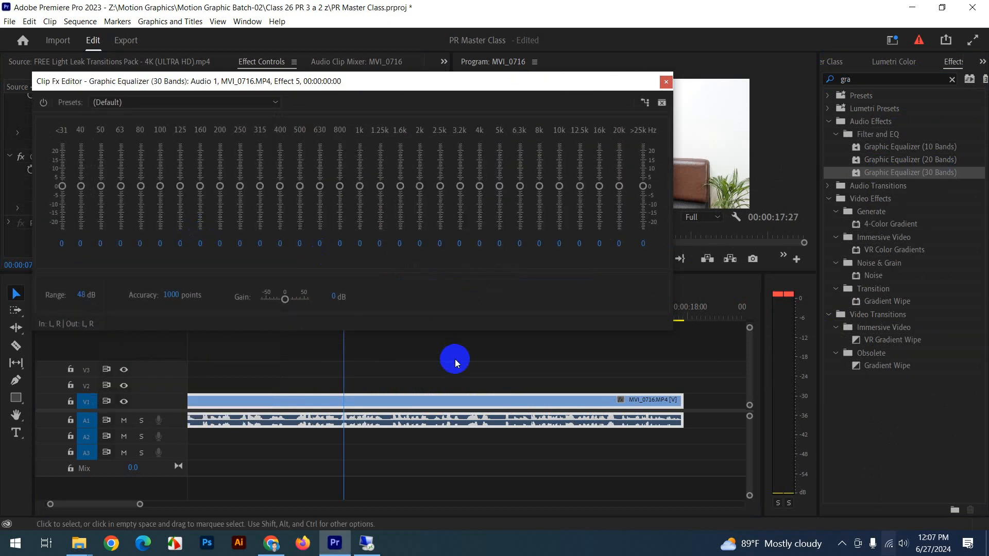
click(334, 298)
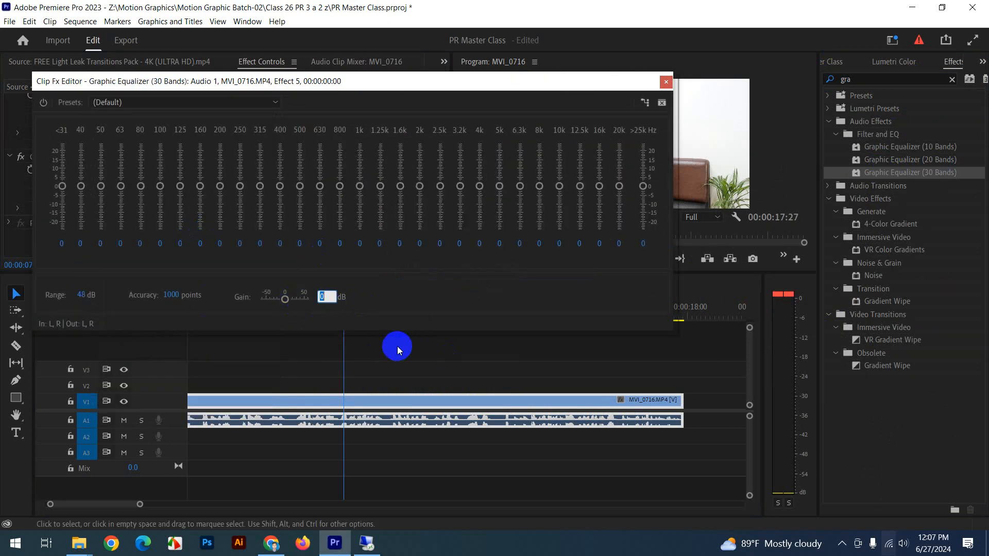
text(3)
key(Return)
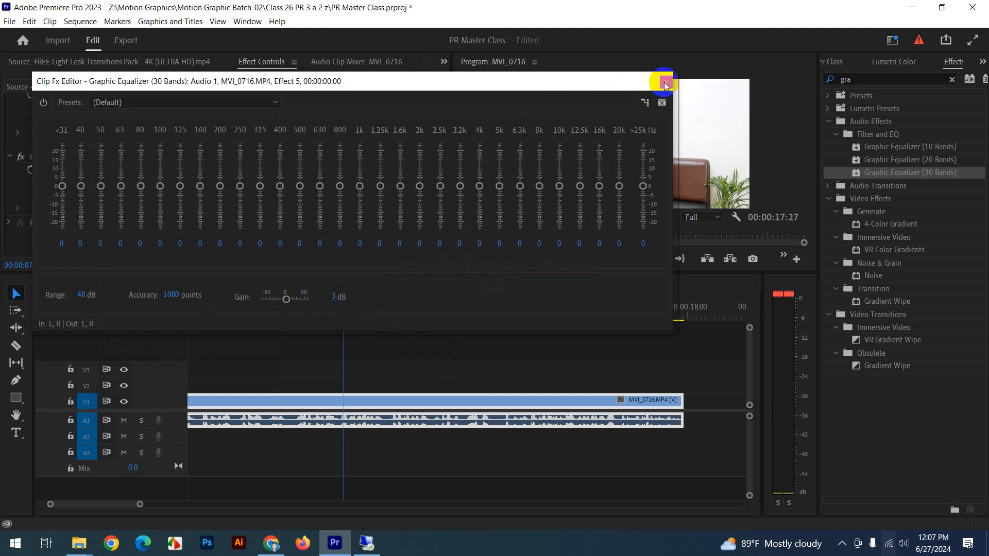
Move the equalizer editor aside and play the clip from about 5 seconds while watching the audio meters.
drag(603, 85, 557, 46)
click(246, 312)
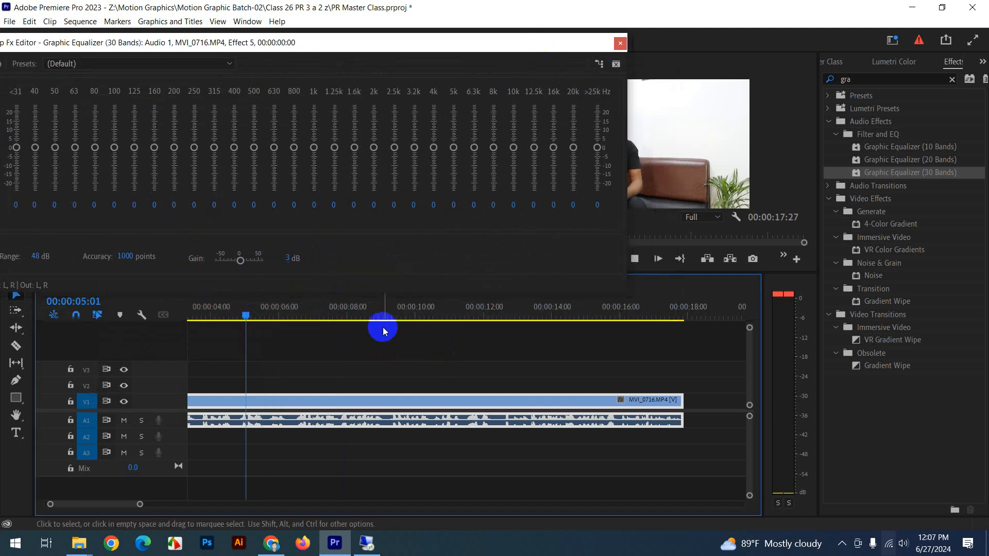
key(space)
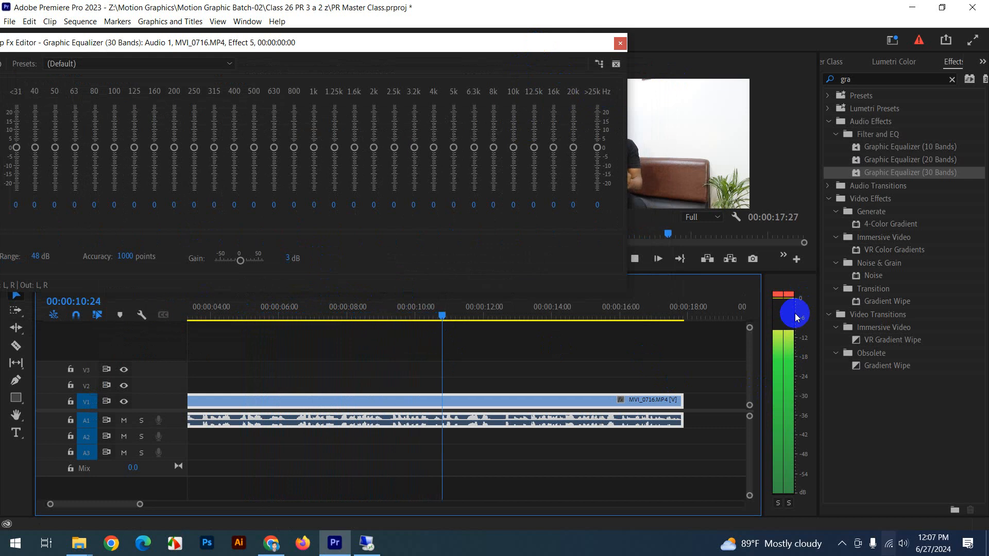
Set the Graphic Equalizer gain to 6 dB and replay the clip from about 6 seconds.
click(292, 262)
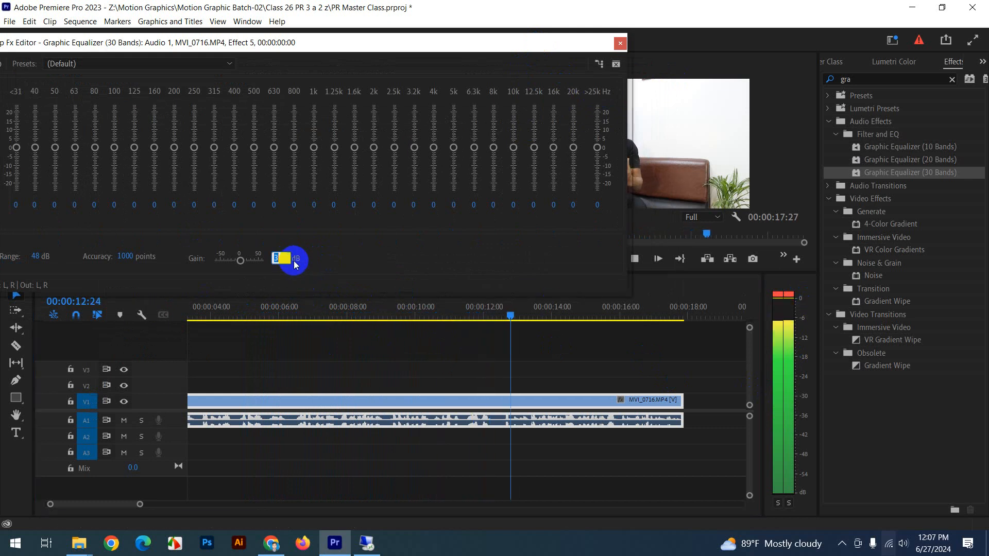
text(6)
key(Return)
click(282, 313)
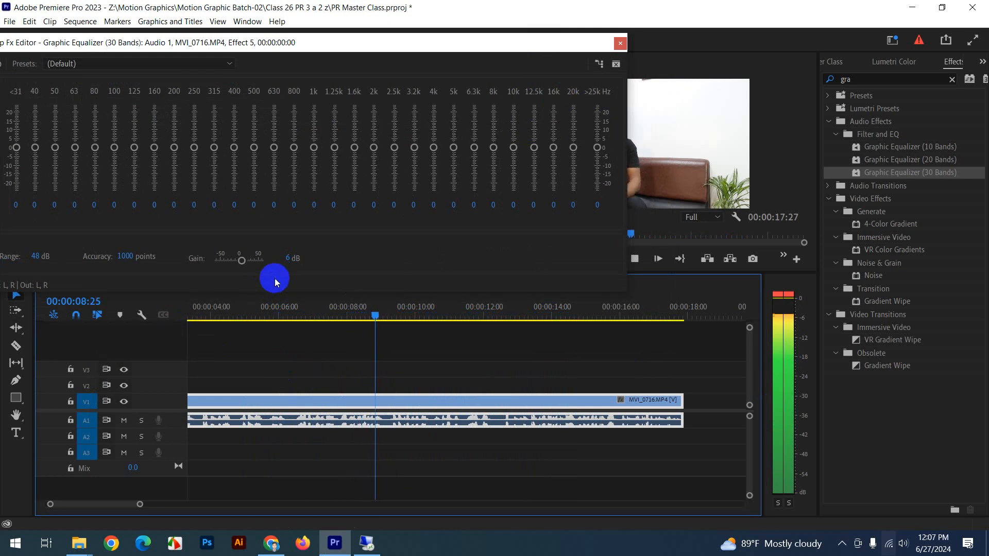
Set the Graphic Equalizer gain to 2 dB, replay the clip to check the level, and close the editor.
click(291, 258)
text(2)
key(Return)
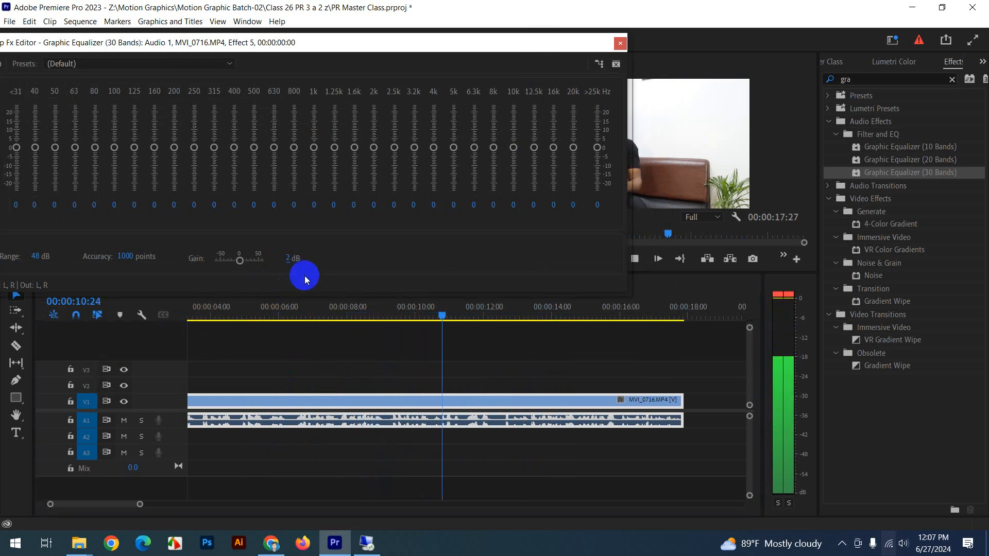
click(305, 314)
key(space)
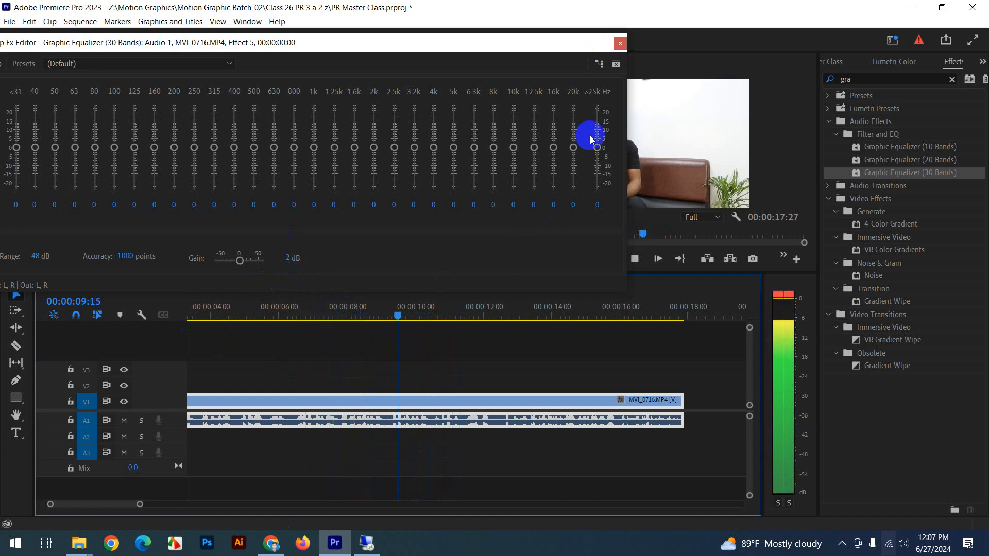
click(619, 43)
click(364, 315)
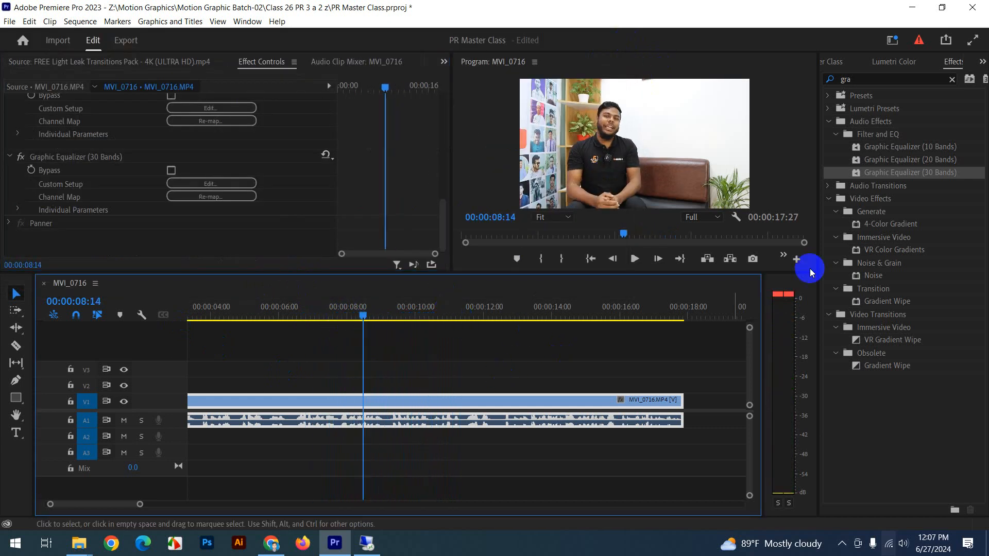
View the Audio Gain options for the MVI_0716 clip and close them without changing anything.
click(431, 370)
click(420, 426)
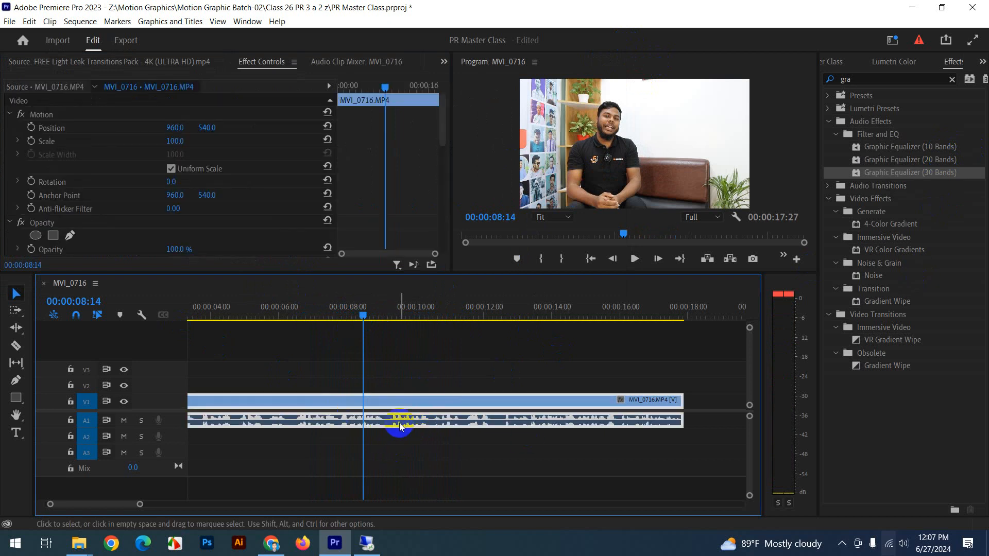
right_click(400, 426)
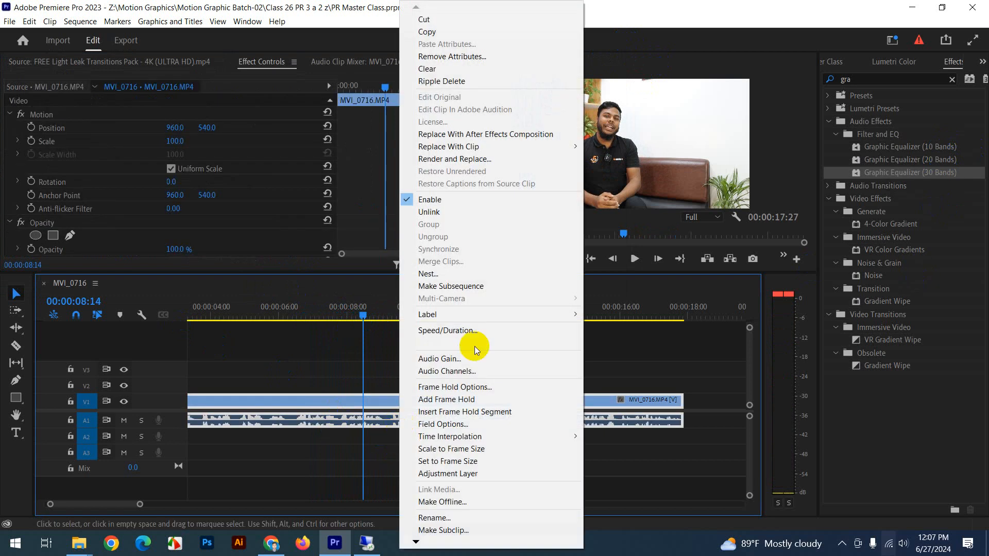
click(455, 360)
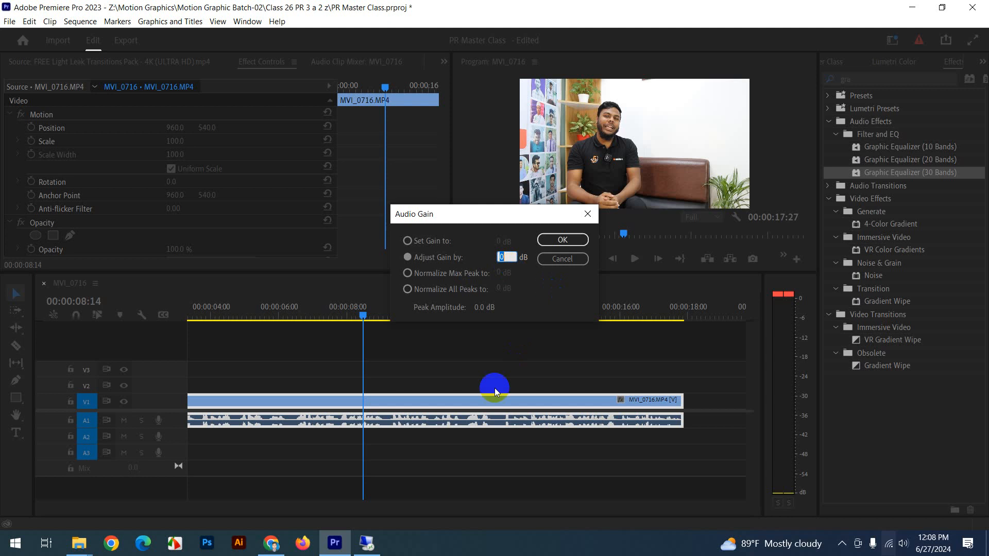
click(563, 259)
click(510, 452)
click(386, 425)
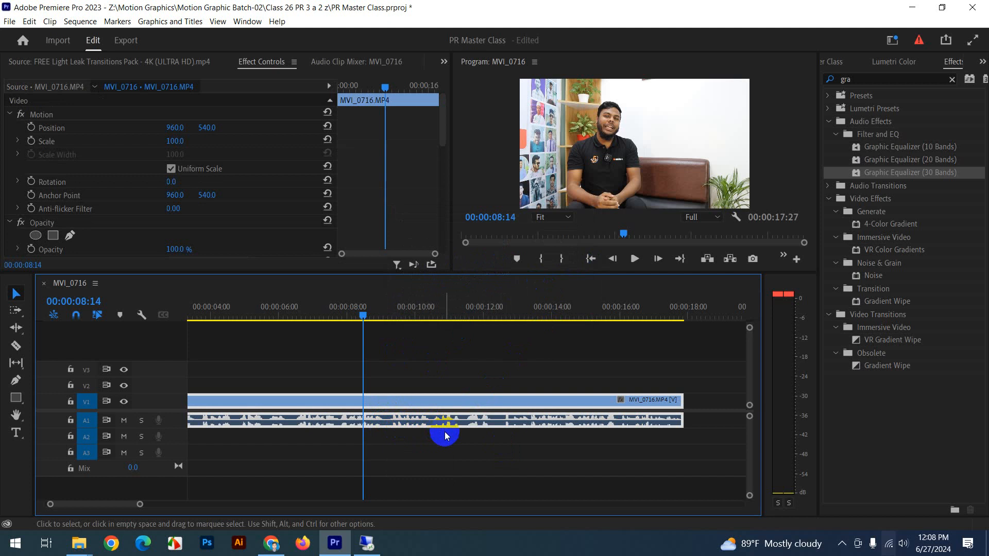
Reselect the clip and play it from about 8 to 12 seconds to check the meter levels.
click(515, 374)
click(515, 408)
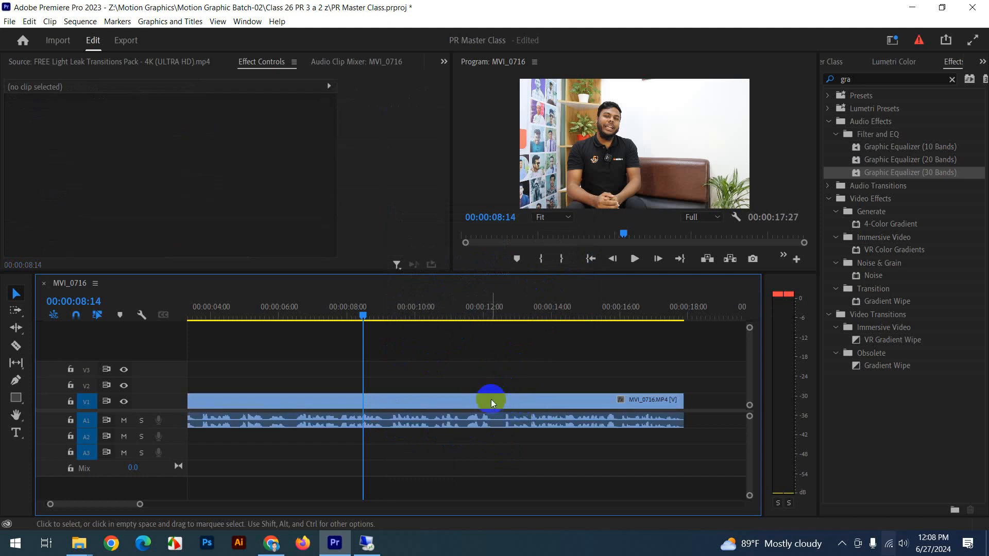
key(space)
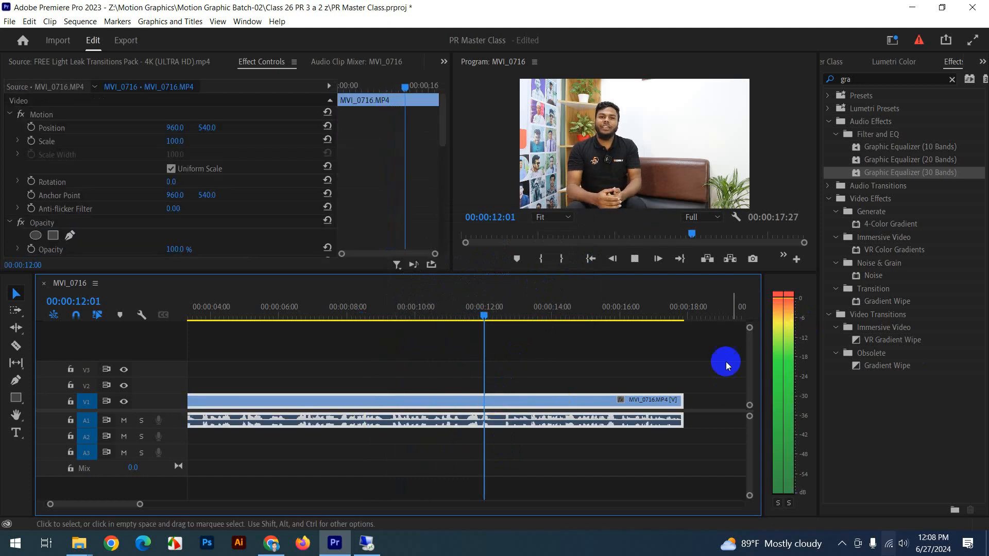
click(600, 408)
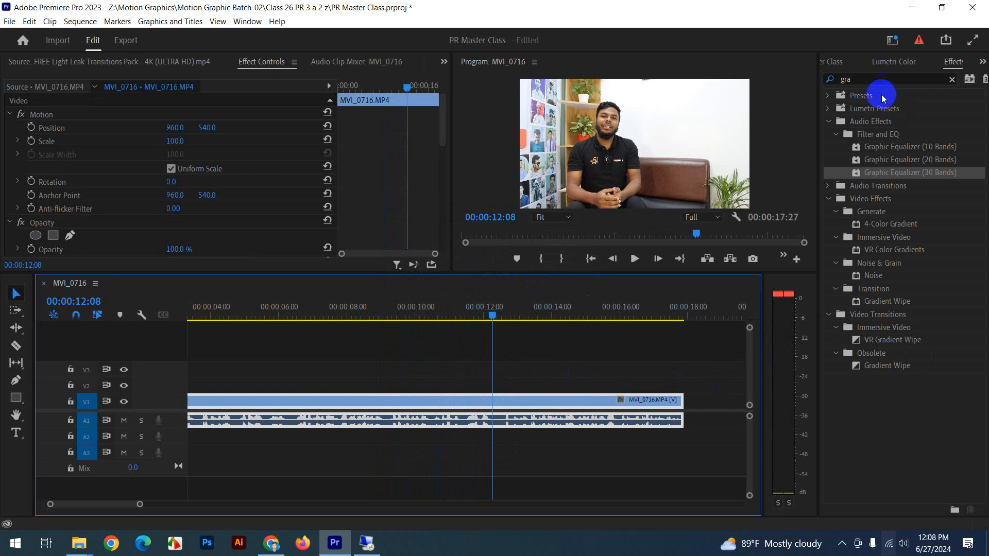
Find the Vocal Enhancer audio effect and apply it to the MVI_0716 audio.
click(872, 79)
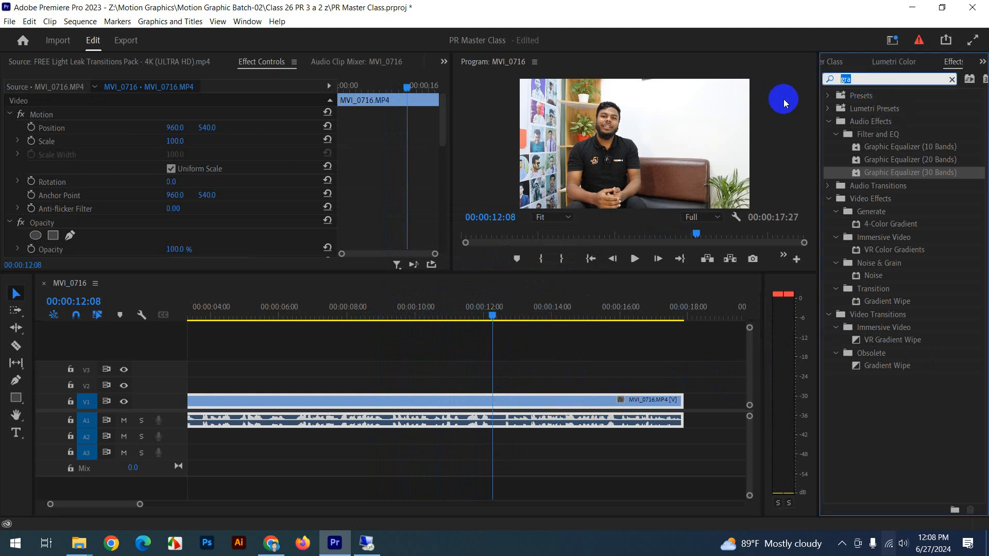
text(voca)
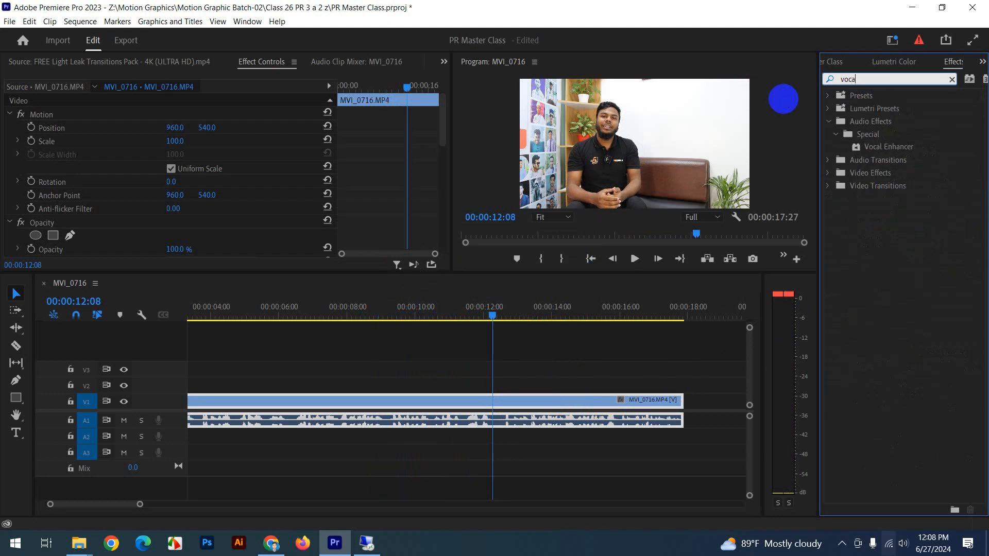
drag(877, 149, 378, 424)
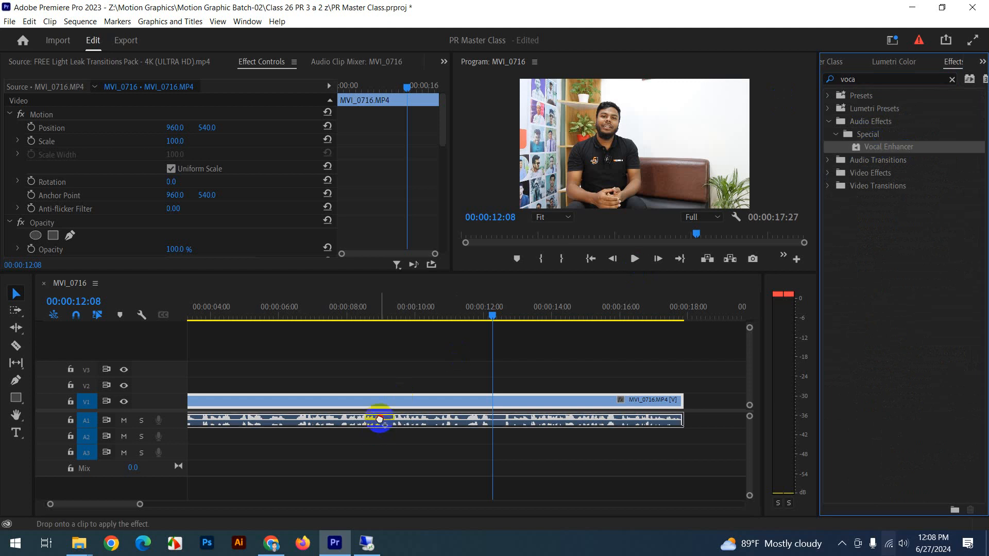
Play the clip from about 6 seconds to hear the Vocal Enhancer, stopping near 14 seconds.
drag(379, 314, 298, 326)
key(space)
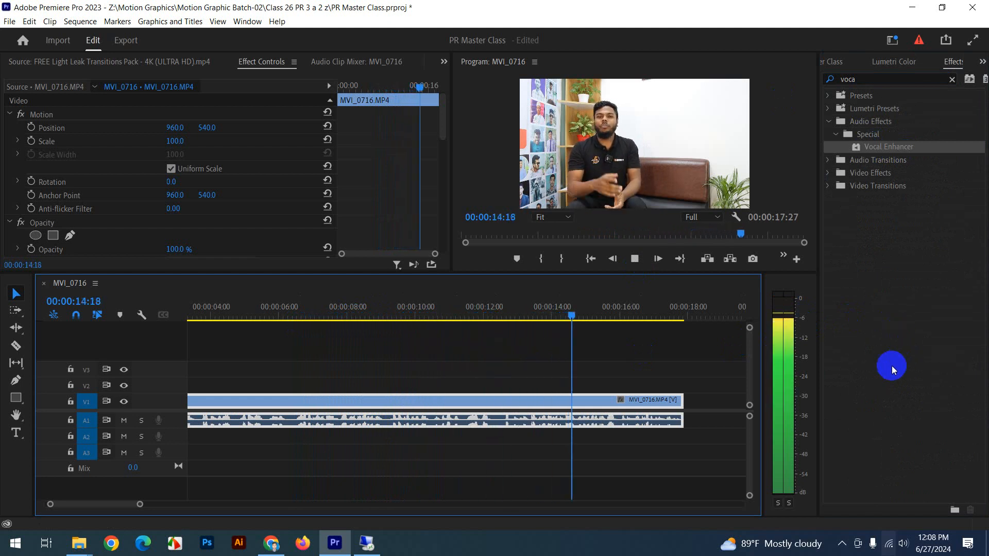
key(space)
Play the clip from near its start to about 6 seconds, then reselect it in the timeline.
drag(141, 506, 244, 495)
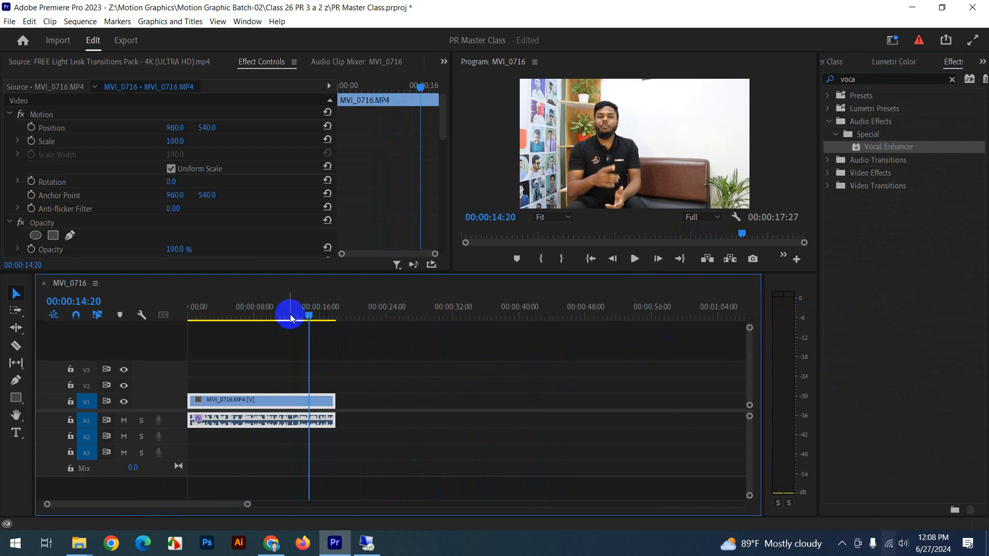
click(194, 315)
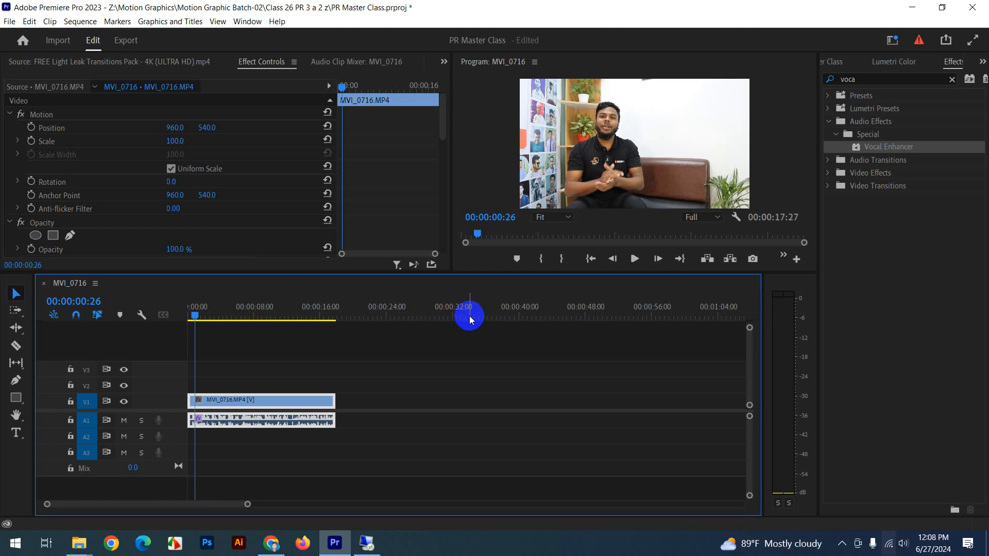
key(space)
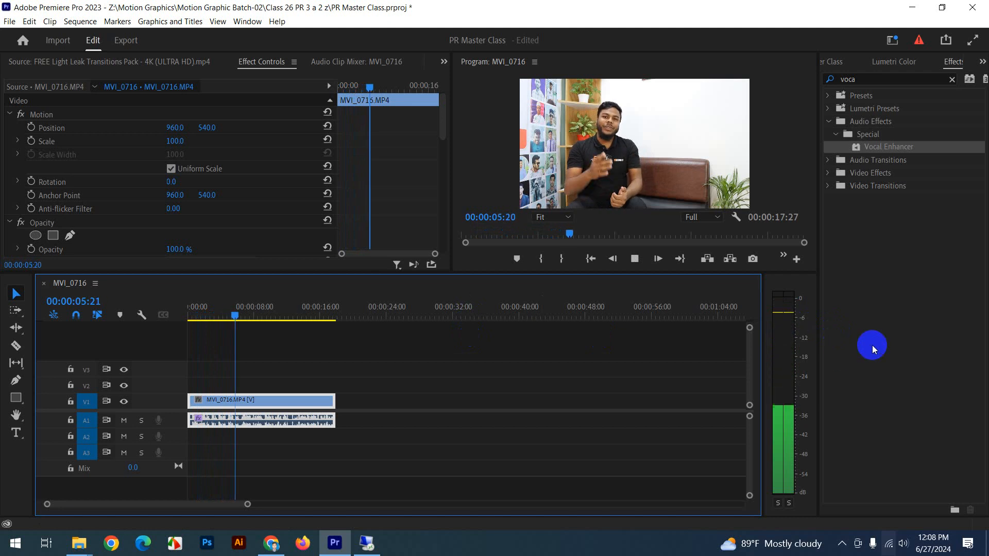
key(space)
click(304, 383)
click(298, 407)
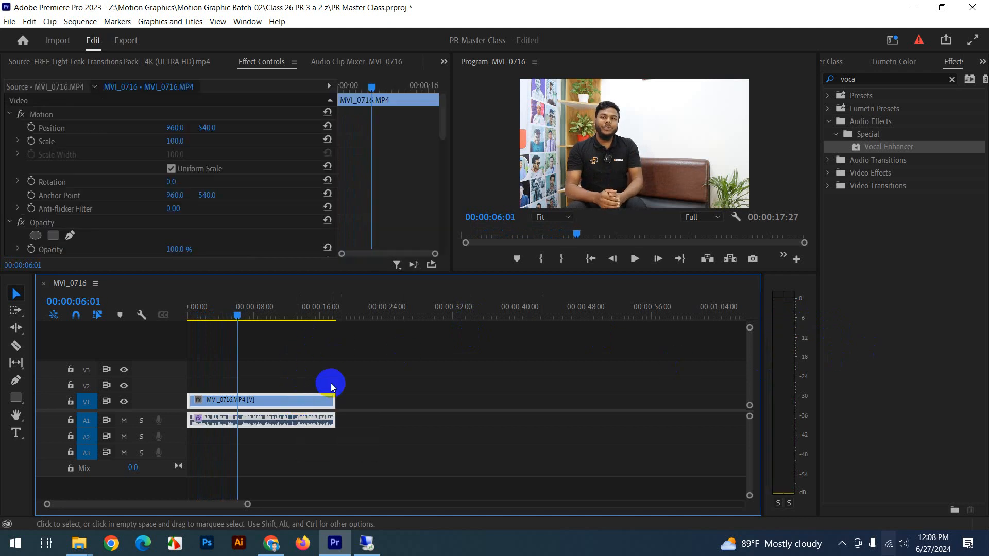
Find the Mastering audio effect and apply it to the MVI_0716 audio.
drag(247, 504, 206, 504)
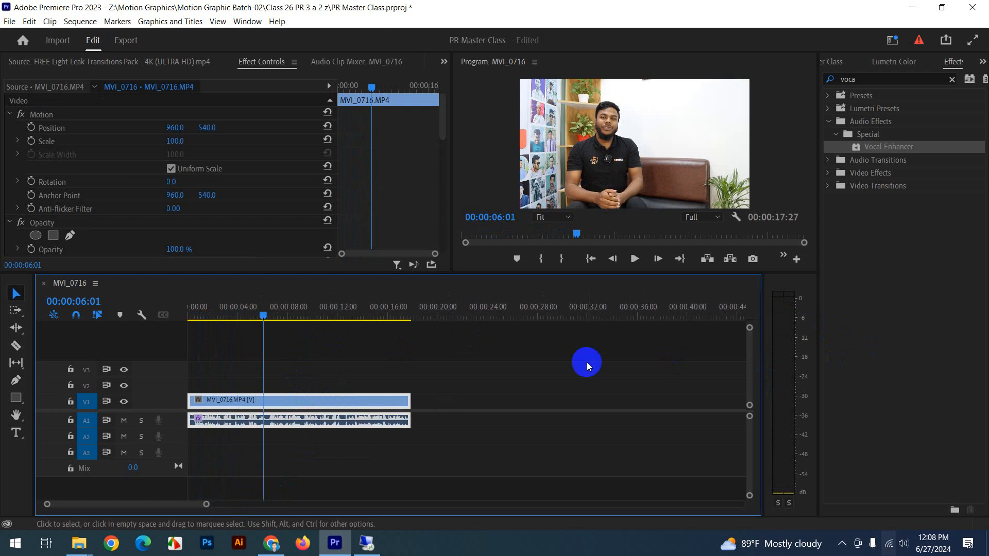
click(353, 345)
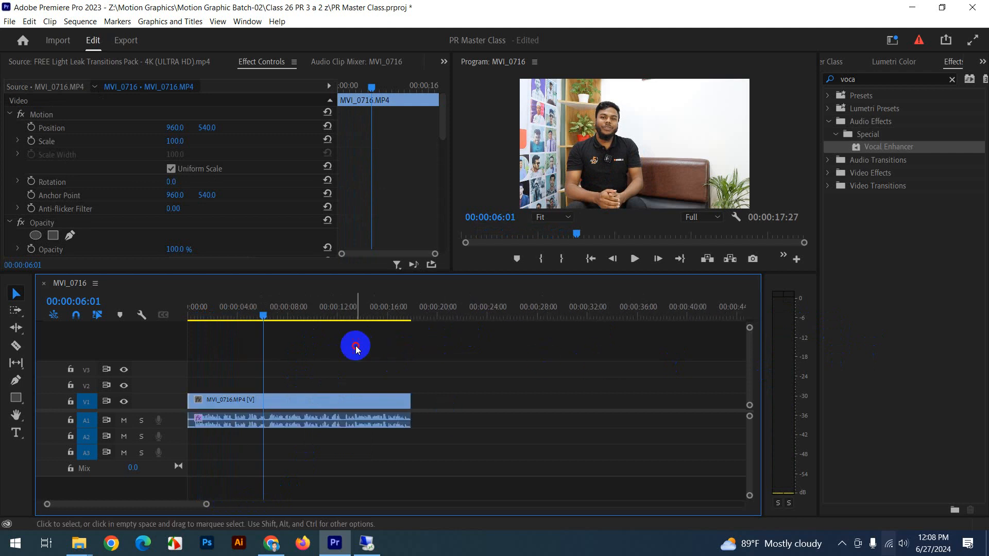
click(279, 315)
click(875, 80)
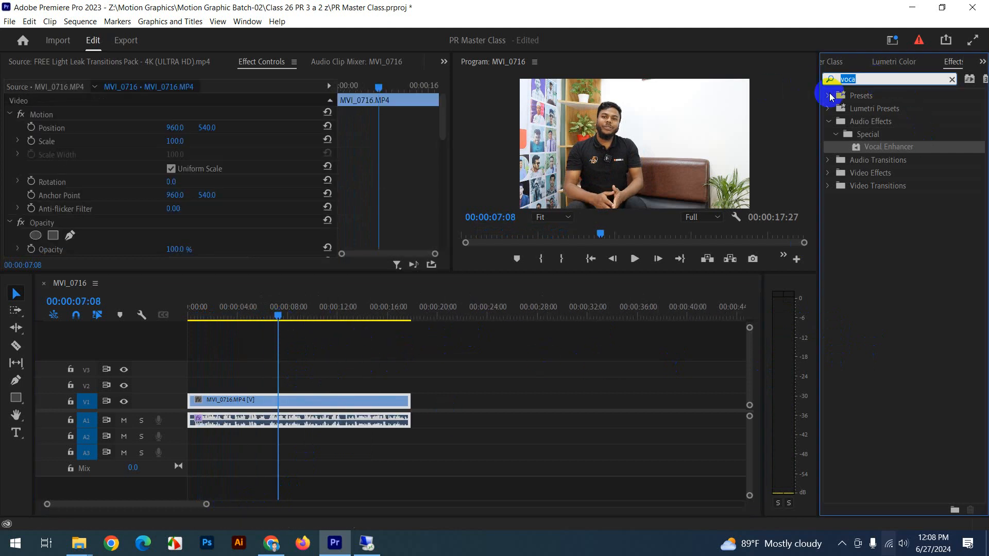
text(mast)
drag(885, 150, 292, 413)
Play the clip from about 7 to 14 seconds to hear Mastering, then bring its settings into view and restart playback from the beginning.
key(space)
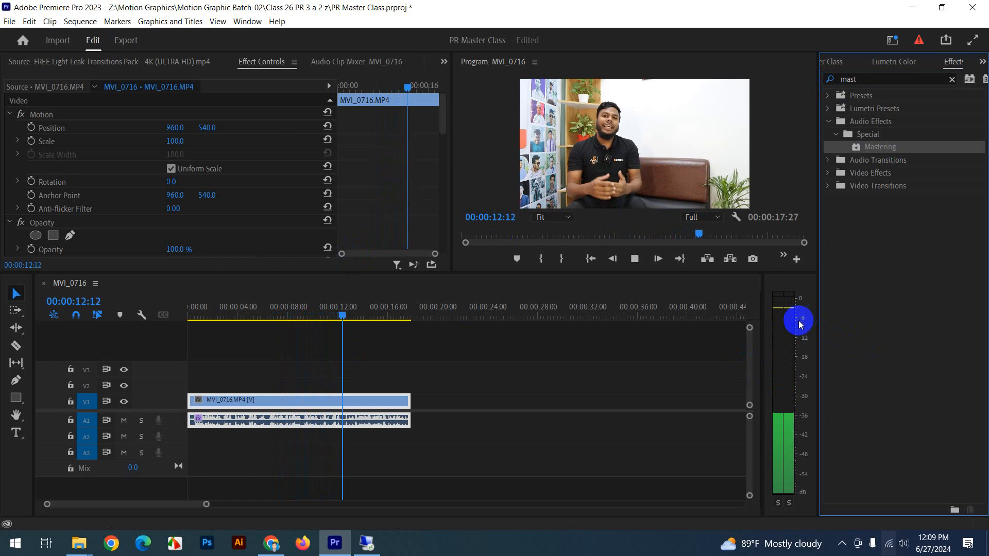
scroll(382, 184, down, 10)
key(space)
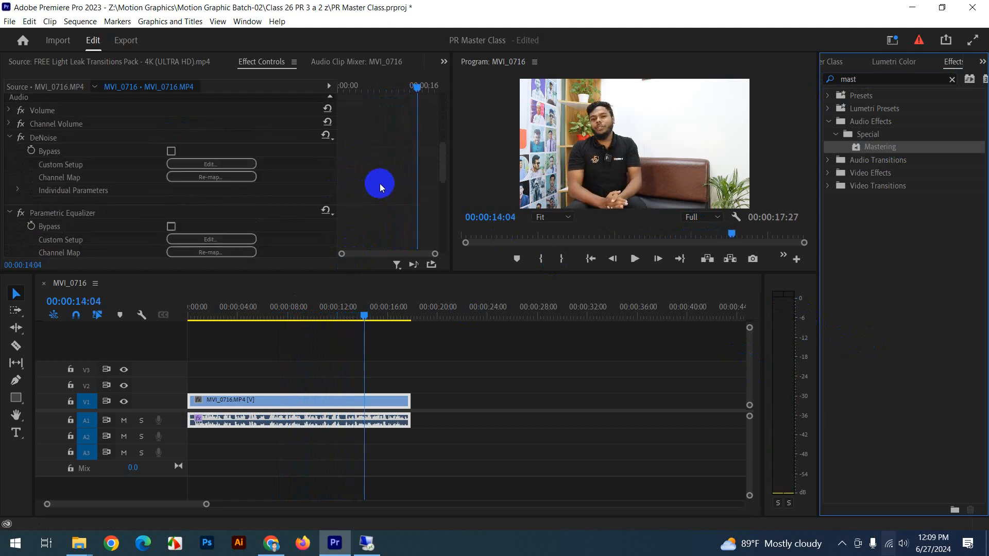
scroll(381, 184, down, 5)
key(space)
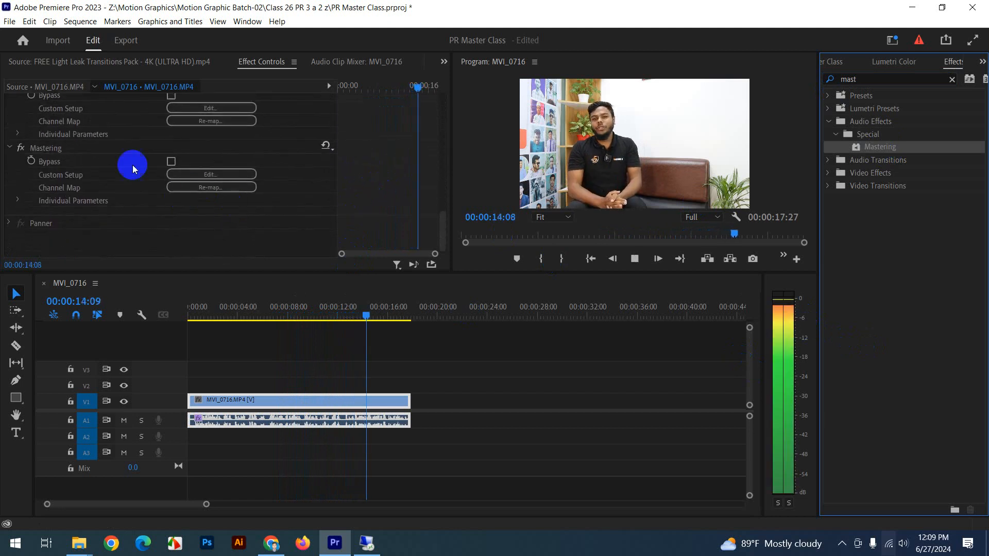
drag(253, 309, 180, 311)
key(space)
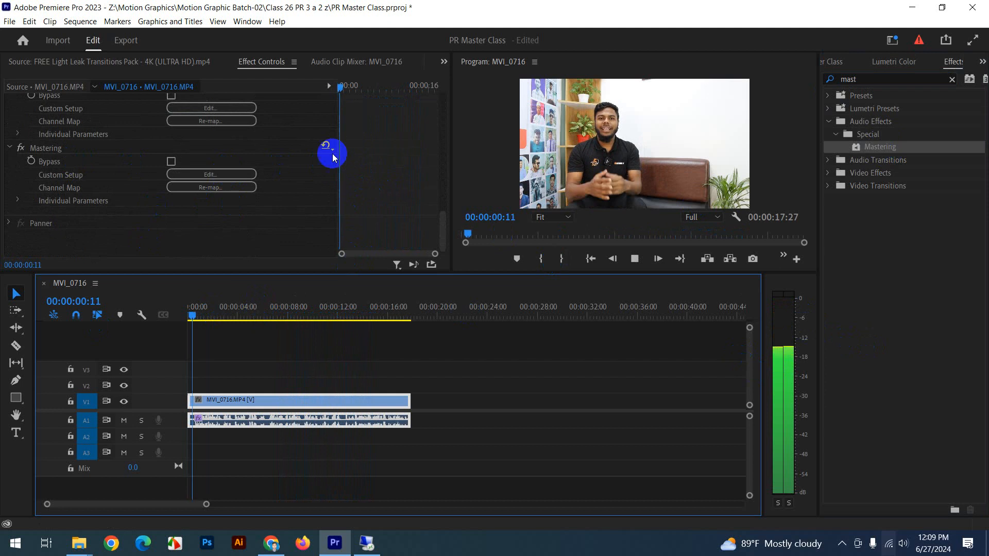
Try the Mastering presets Club Master, Dream Sequence and Drum Spreader in turn while the clip plays.
click(327, 146)
click(352, 175)
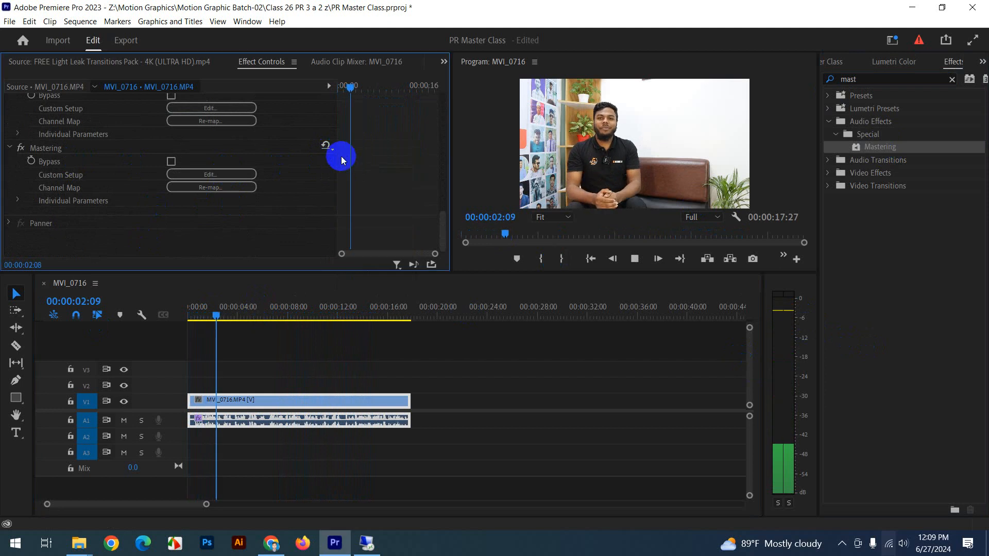
click(330, 147)
click(363, 186)
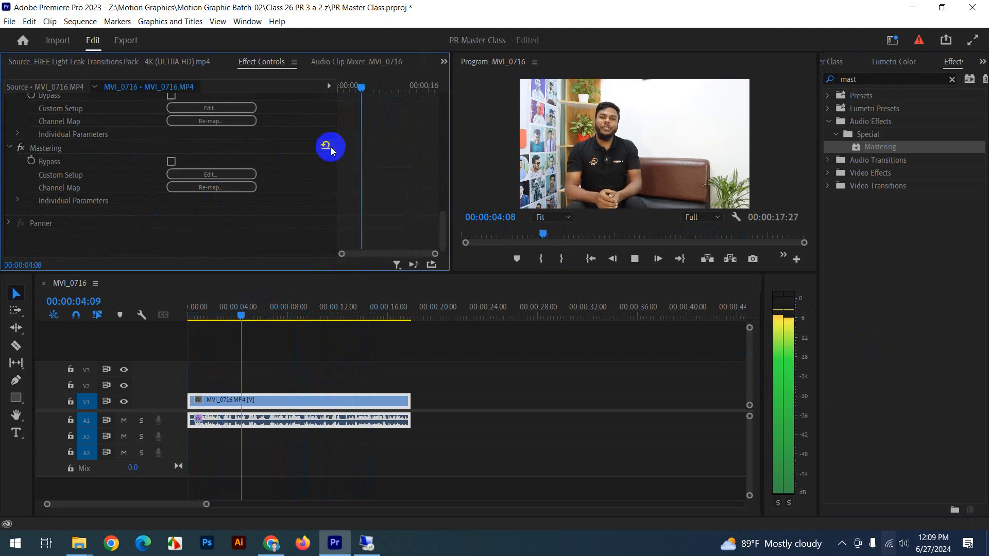
click(330, 146)
click(364, 197)
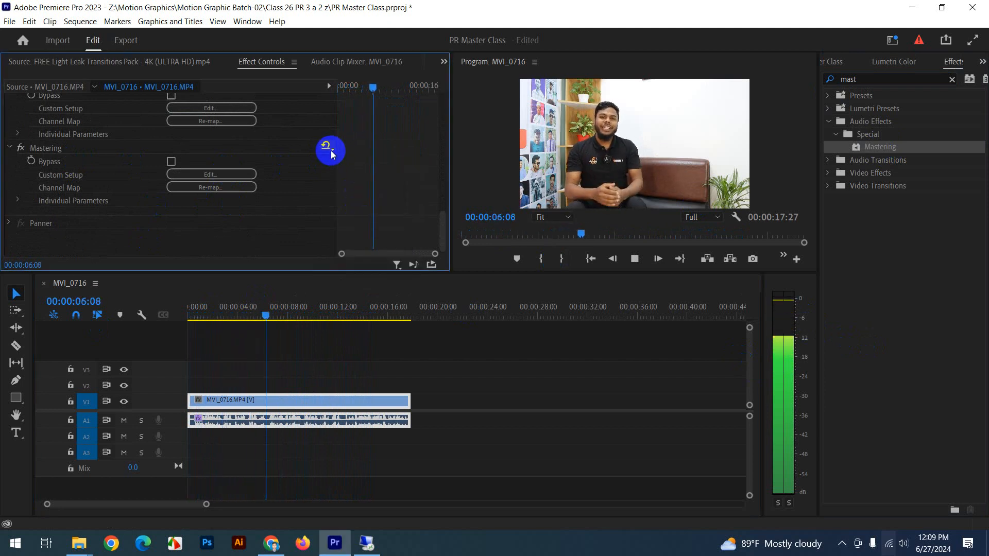
Try the Mastering presets Make Room For Vocals, Mid Enhancer and Reducer during playback.
click(331, 153)
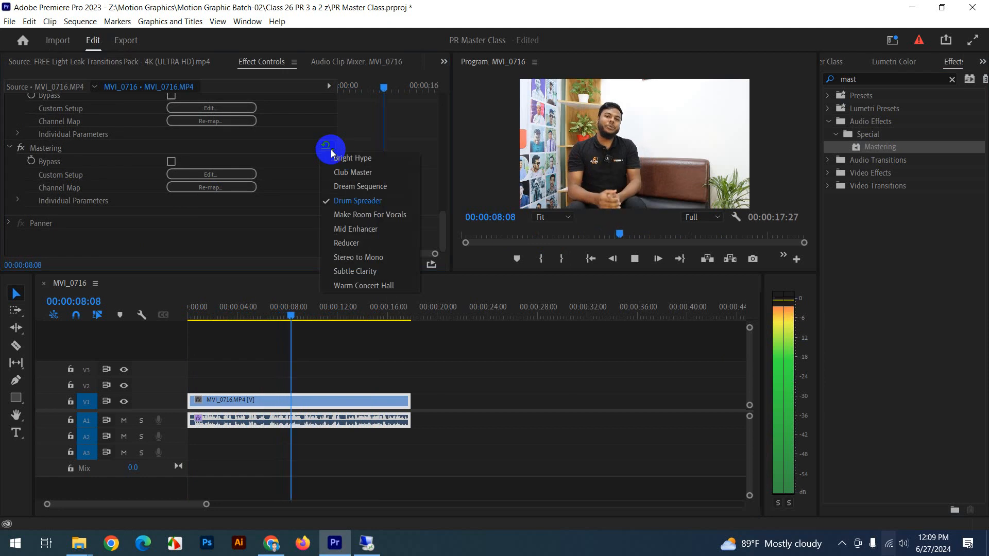
click(347, 211)
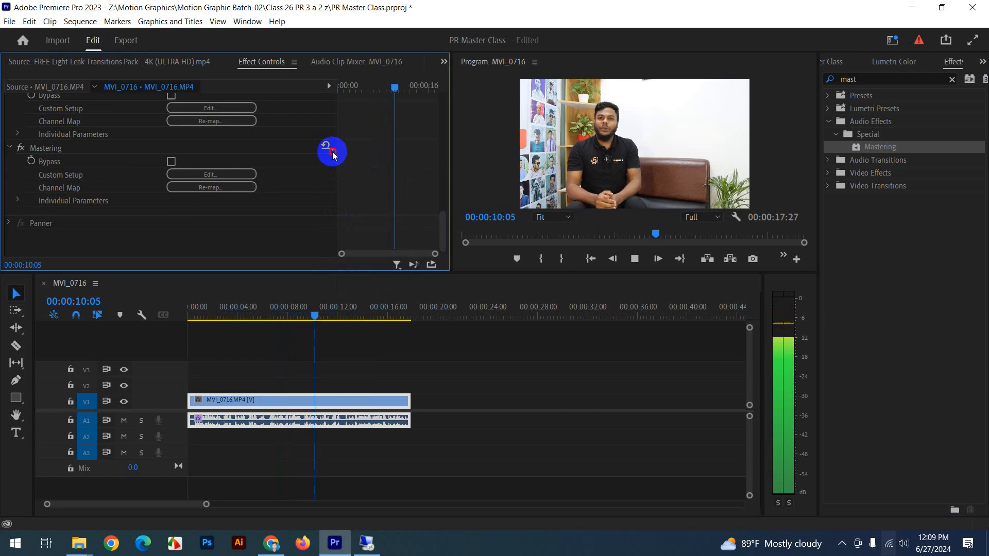
click(332, 153)
click(359, 227)
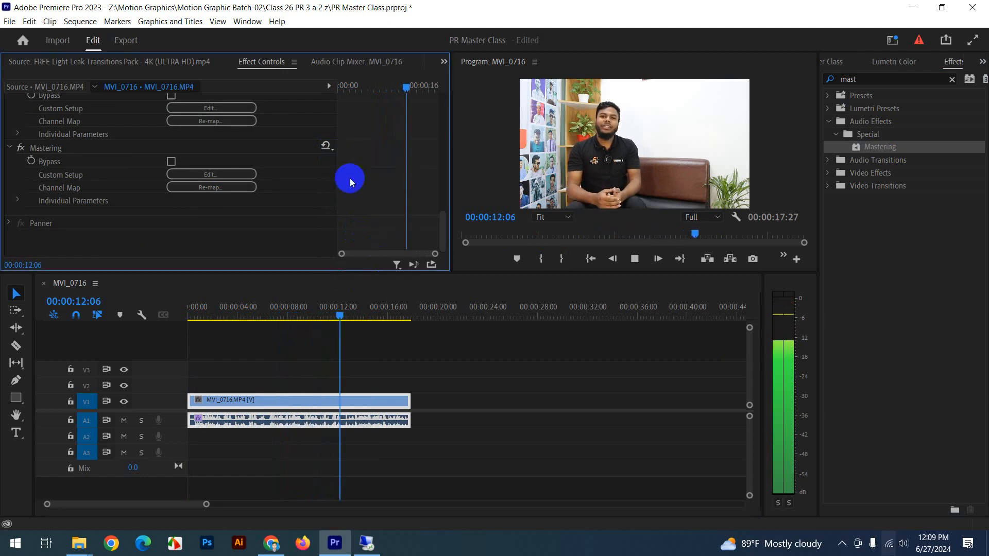
click(329, 147)
click(352, 264)
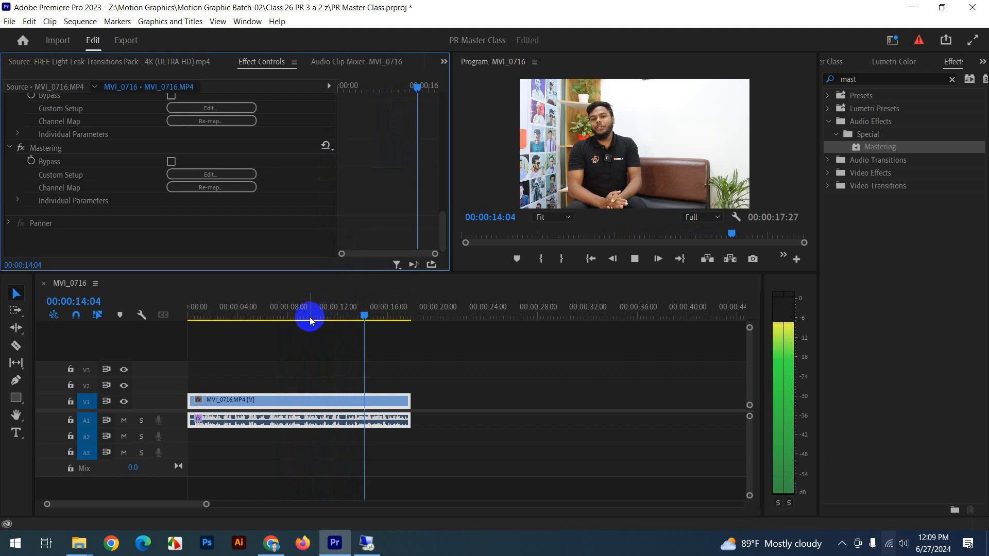
Restart playback from the beginning and try the Mastering presets Subtle Clarity and Warm Concert Hall.
click(189, 316)
key(space)
click(327, 148)
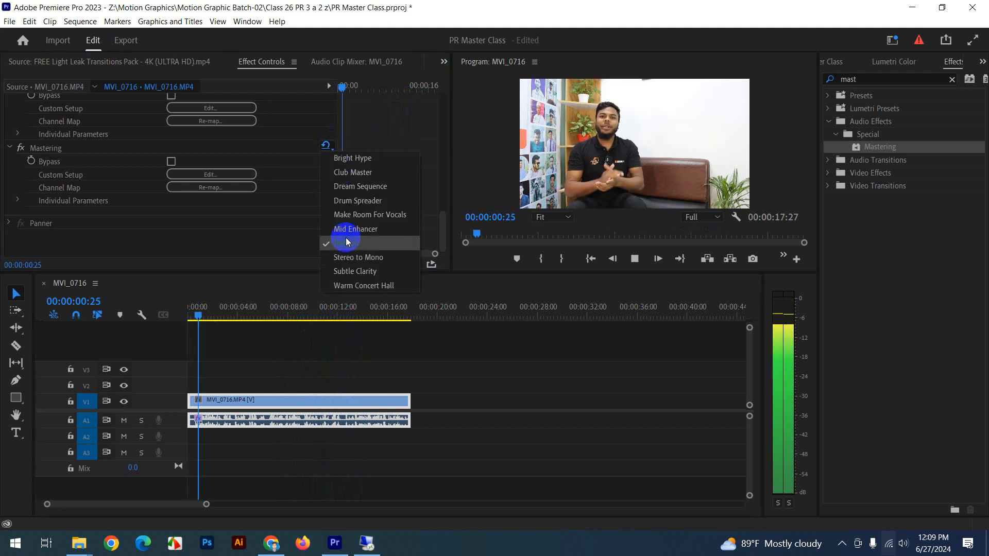
click(354, 279)
click(327, 146)
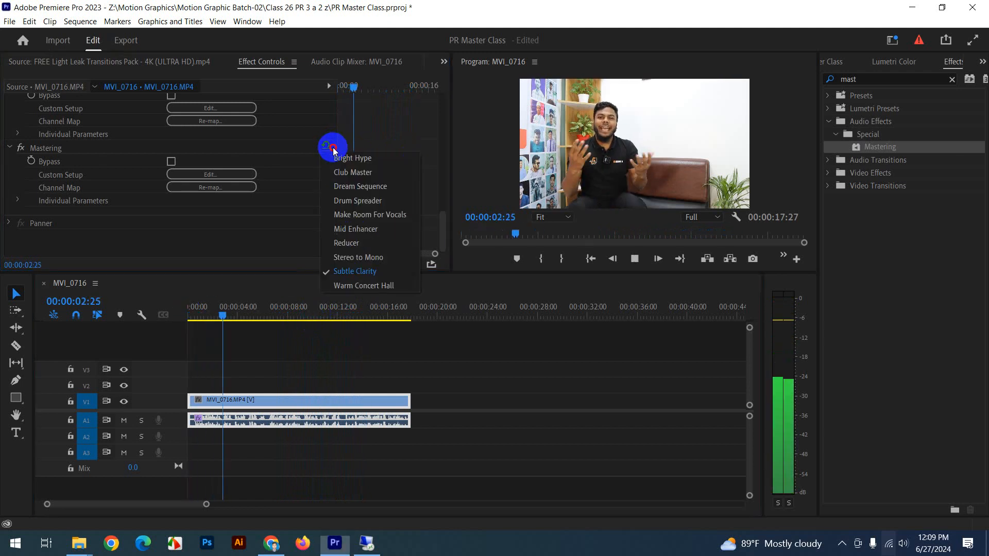
click(356, 283)
Set the Mastering preset to Bright Hype, then reselect the clip and stop playback near 9 seconds.
click(327, 147)
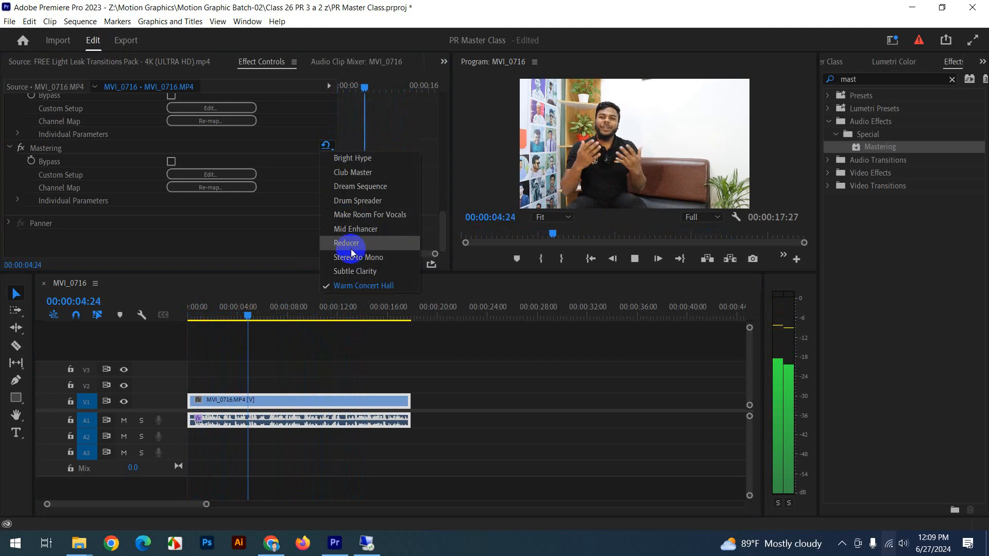
click(364, 158)
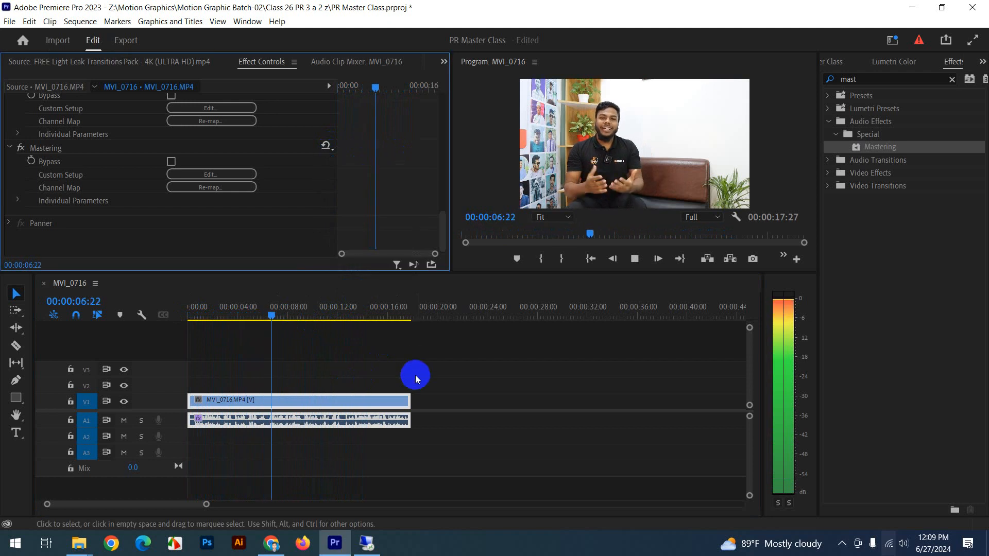
click(415, 361)
click(348, 401)
key(space)
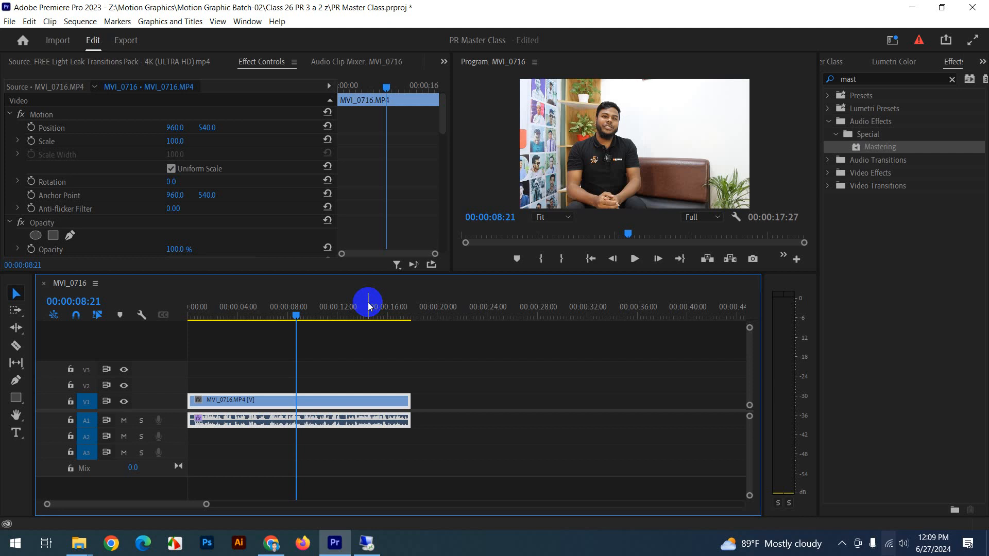
Find the Bass audio effect and apply it to the MVI_0716 audio.
click(830, 80)
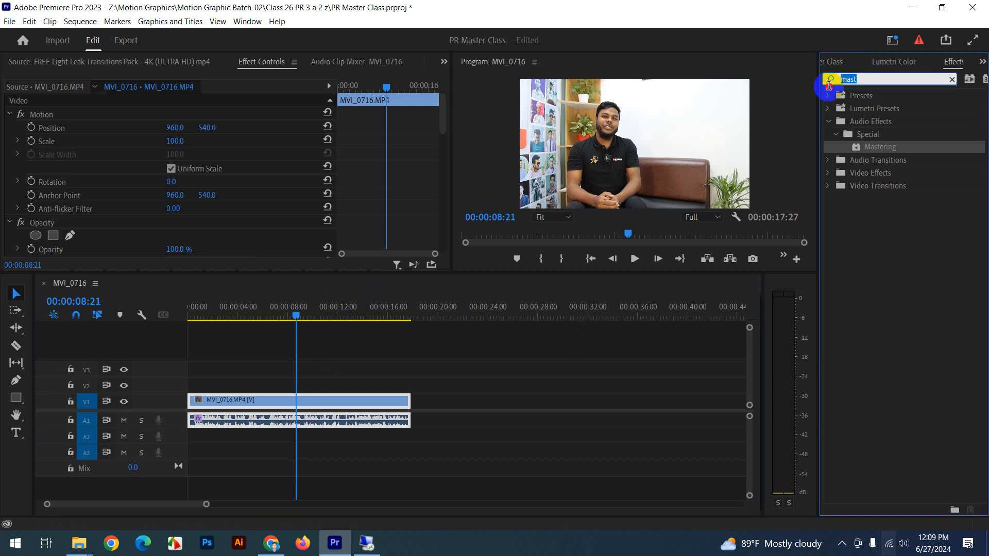
text(bass)
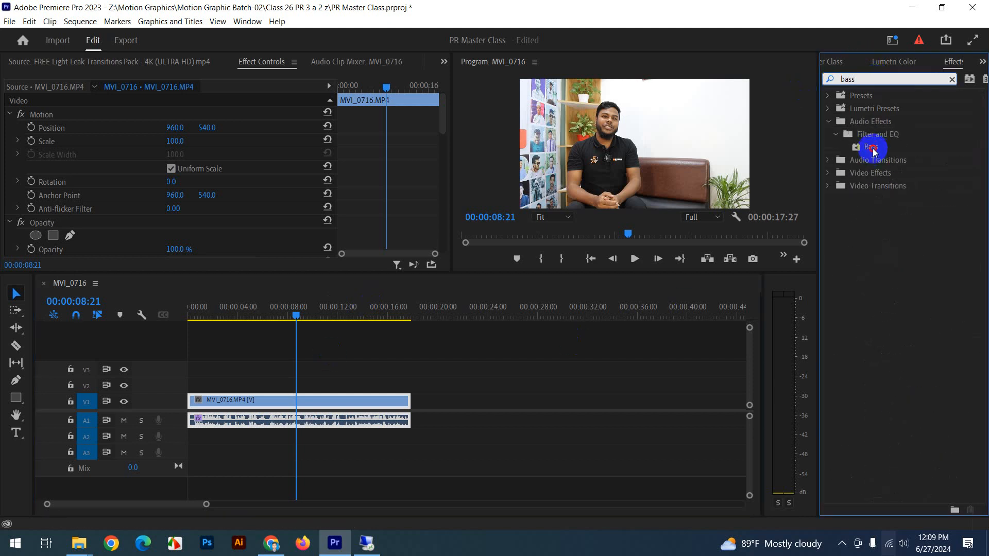
drag(875, 152, 322, 418)
Set the Bass effect's Boost to 4.0 dB.
scroll(366, 188, down, 5)
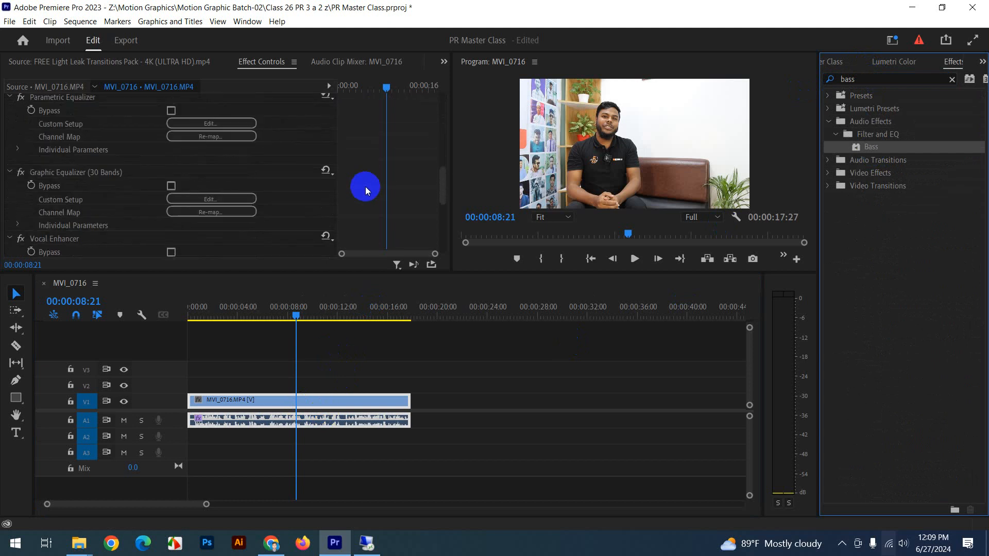
scroll(366, 187, down, 3)
drag(184, 254, 212, 258)
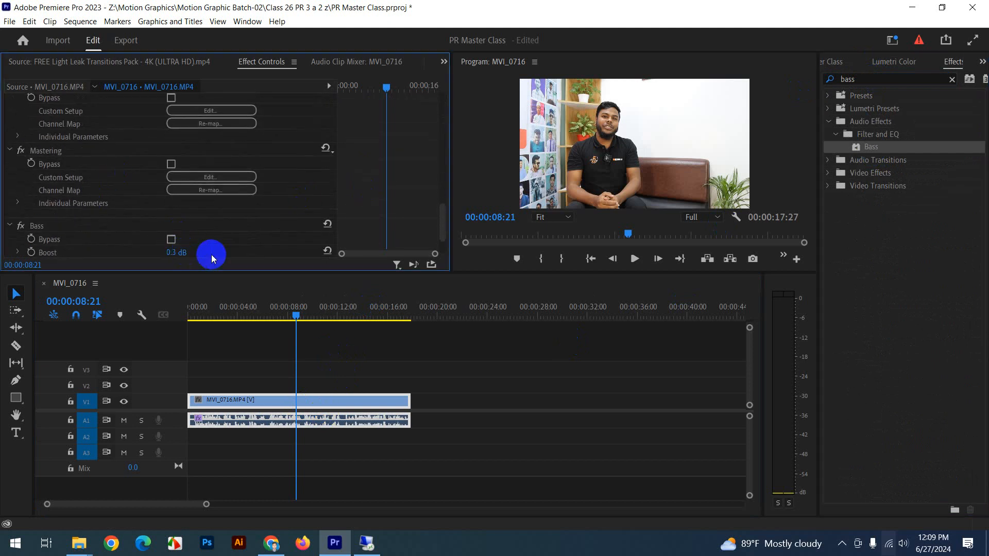
scroll(444, 174, down, 2)
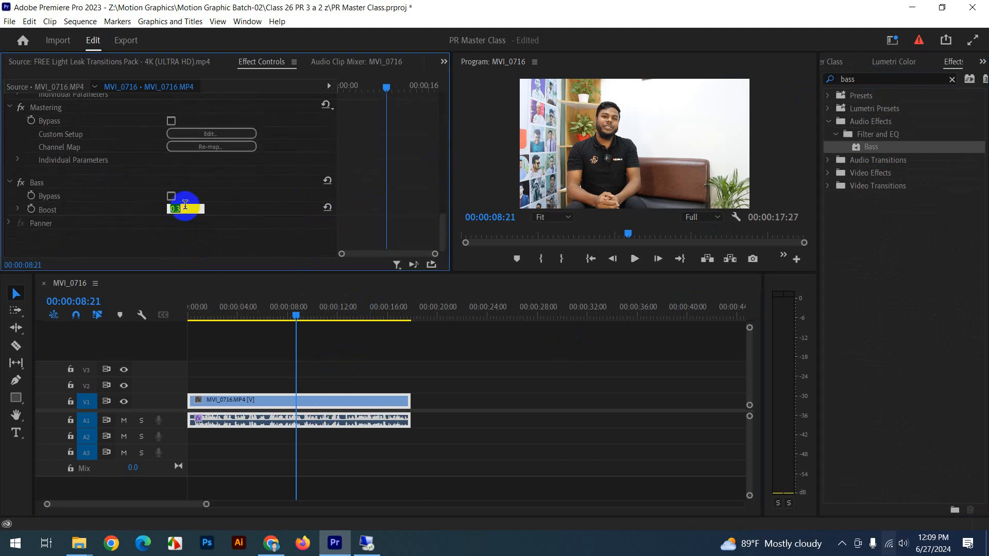
click(112, 335)
Play the clip from the start and compare the sound with the Bass effect switched off and back on.
key(Home)
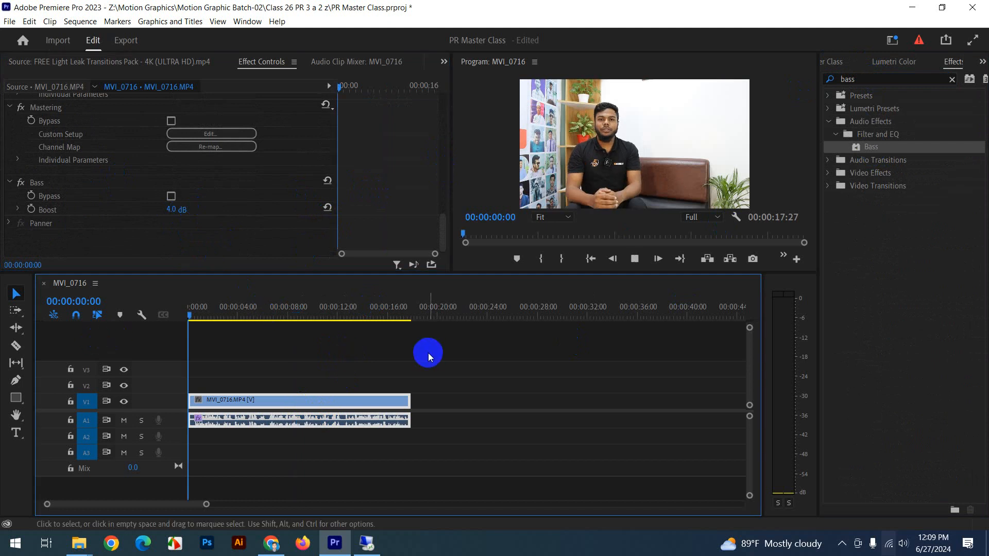
key(space)
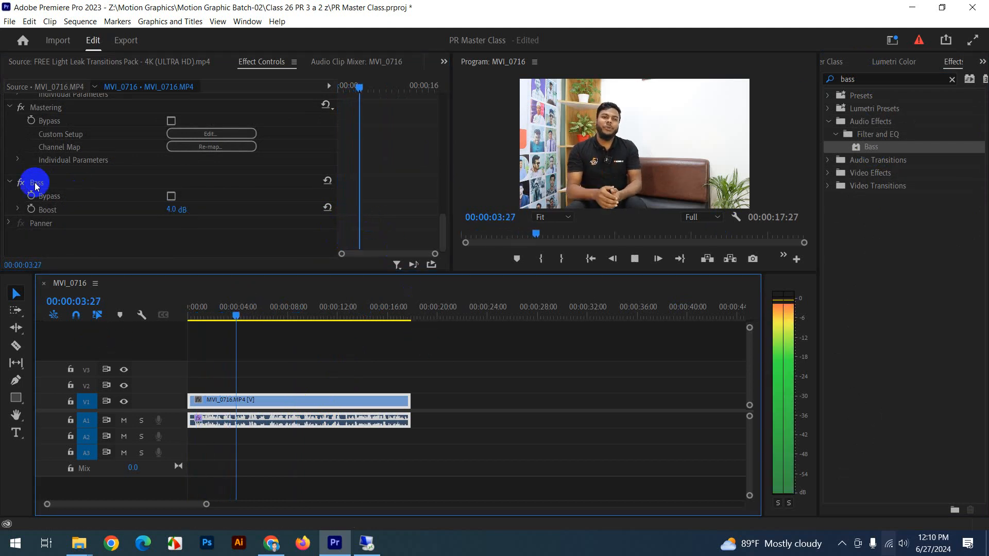
click(19, 182)
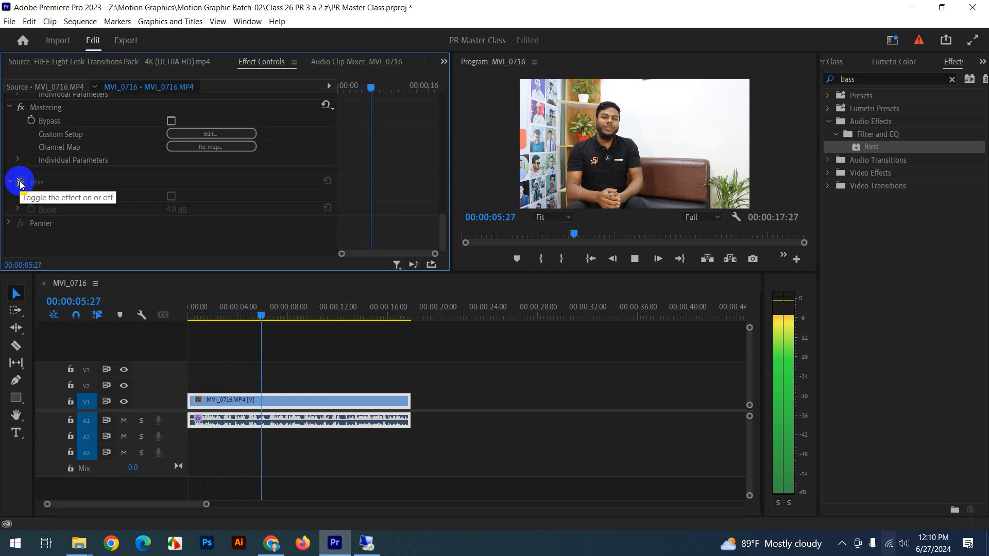
click(19, 182)
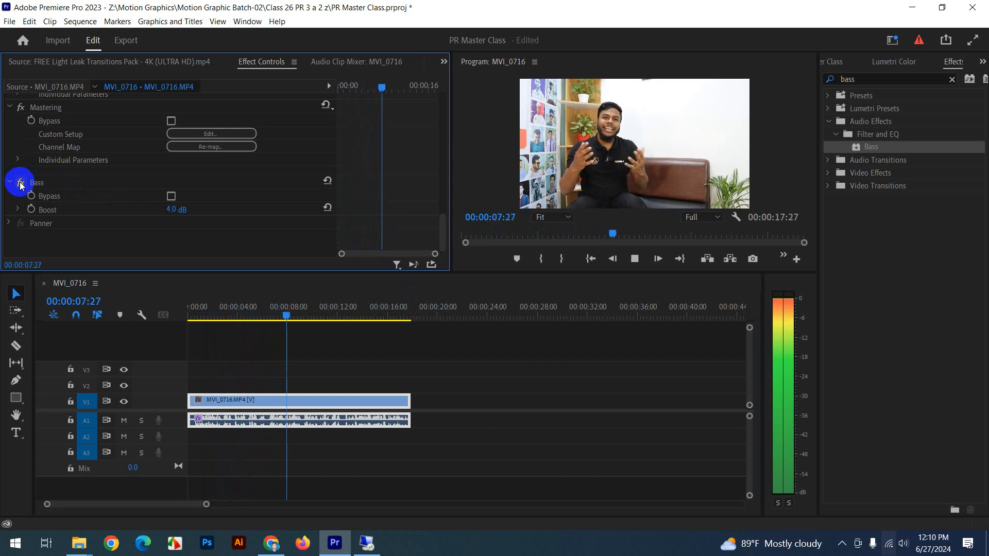
key(space)
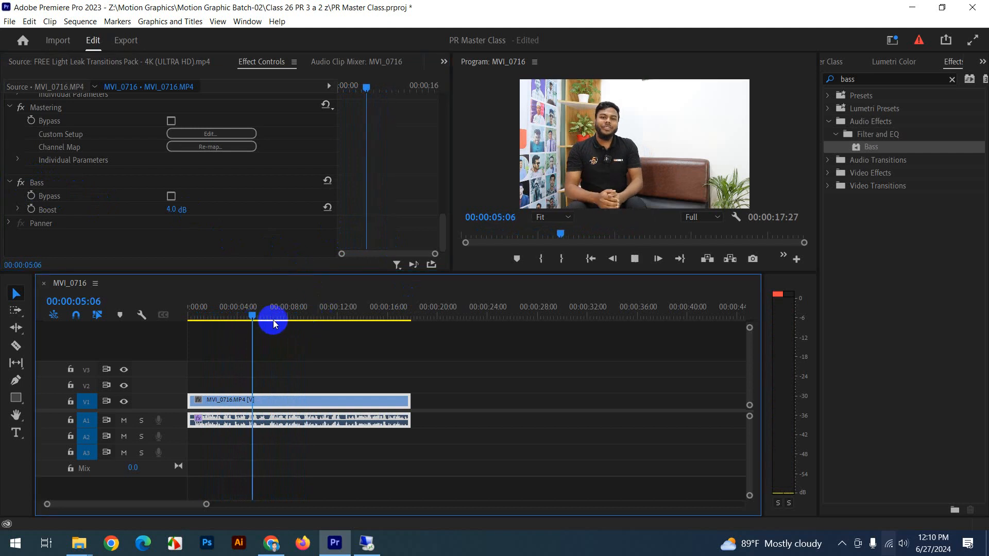
Try a Bass Boost of 5 dB while the clip plays from about 5 seconds, then return it to 4 dB.
key(space)
click(176, 209)
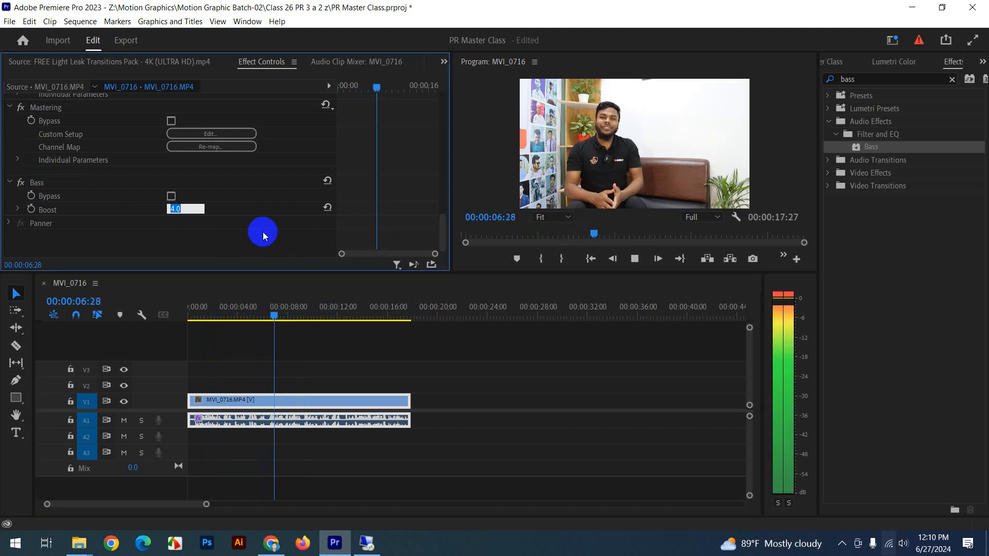
text(5)
key(Return)
click(172, 210)
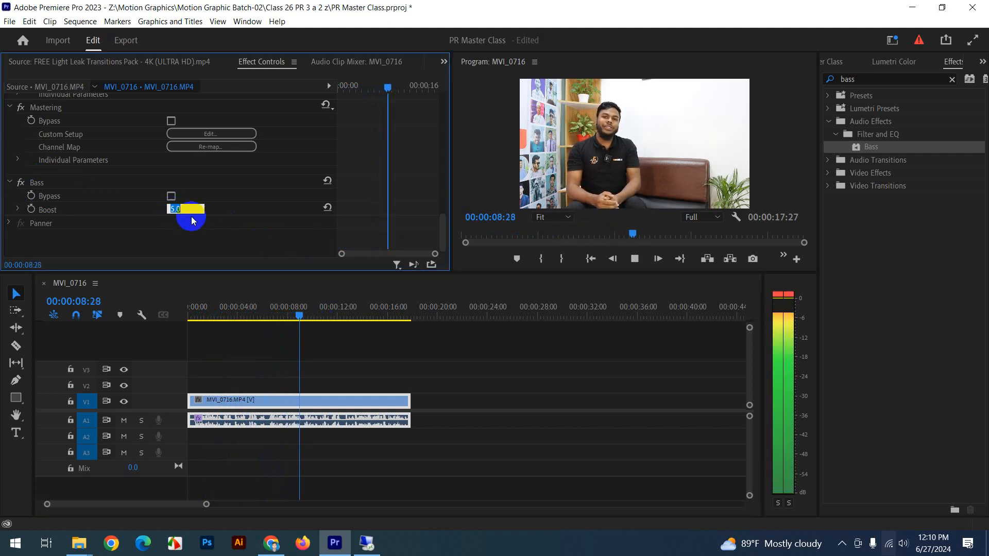
text(4)
key(Return)
Stop playback and move the playhead back to about 6 seconds in the timeline.
key(space)
click(258, 314)
drag(260, 317, 293, 313)
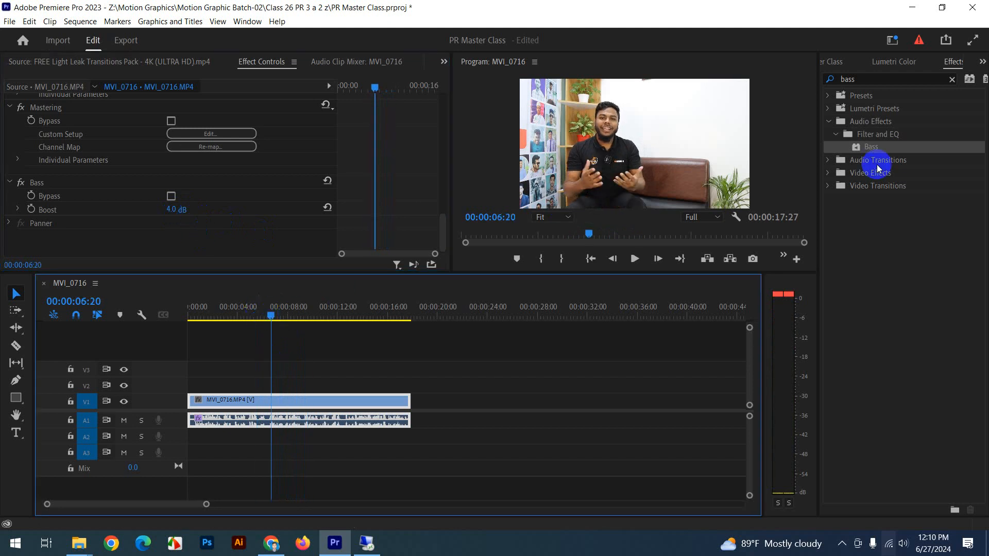
Find the Treble audio effect and apply it to the MVI_0716 audio.
click(952, 79)
click(913, 78)
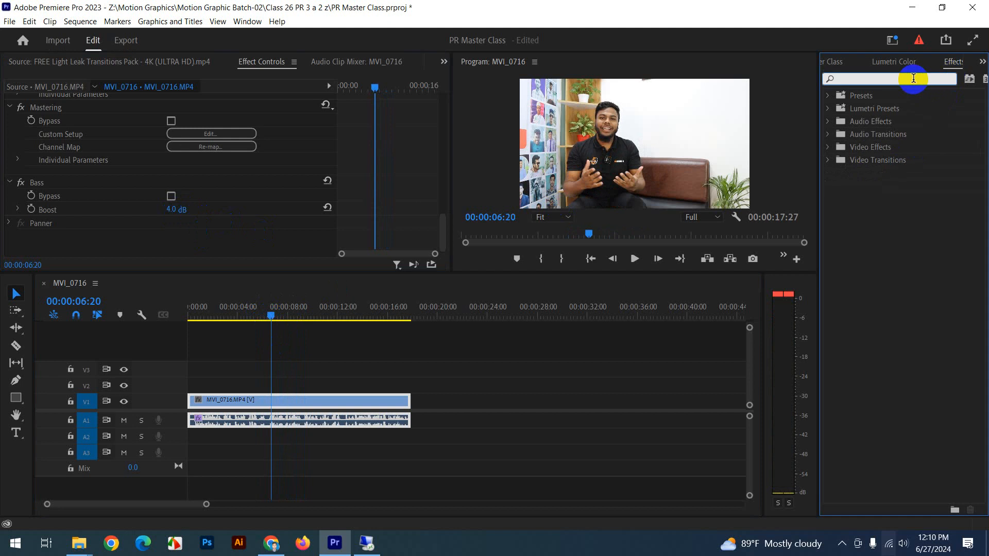
text(tre)
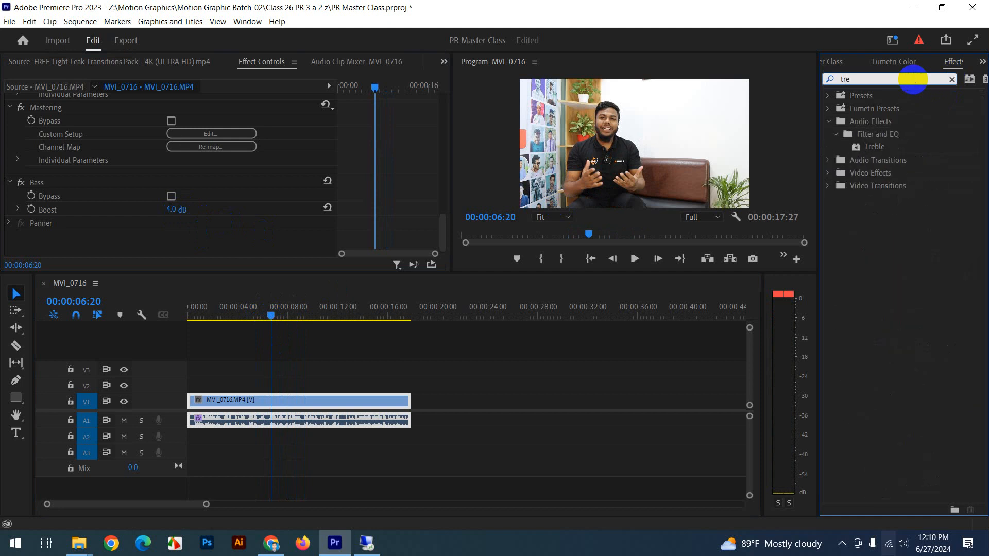
click(870, 148)
drag(870, 148, 311, 420)
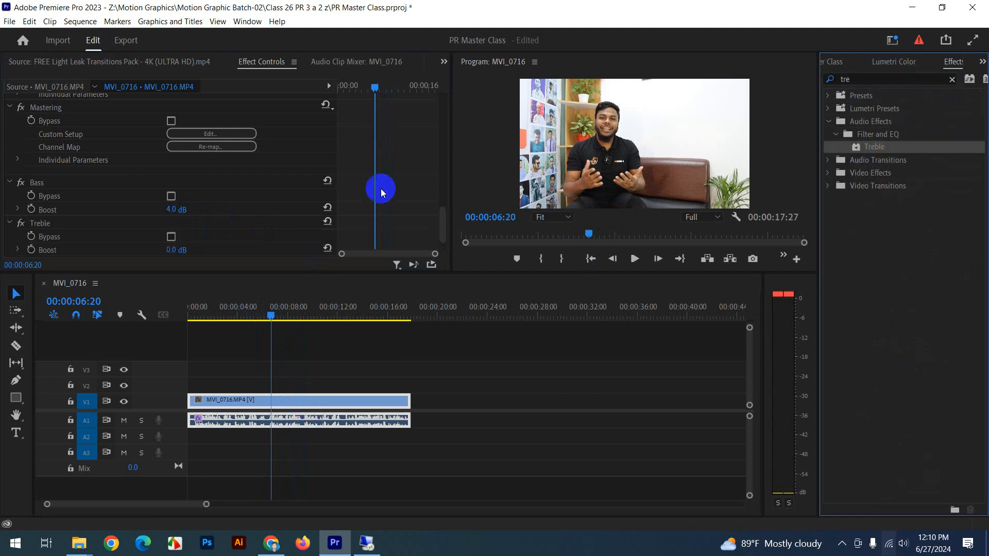
Set the Treble effect's Boost to -6 dB and play the clip from near the start.
scroll(407, 178, down, 1)
click(178, 210)
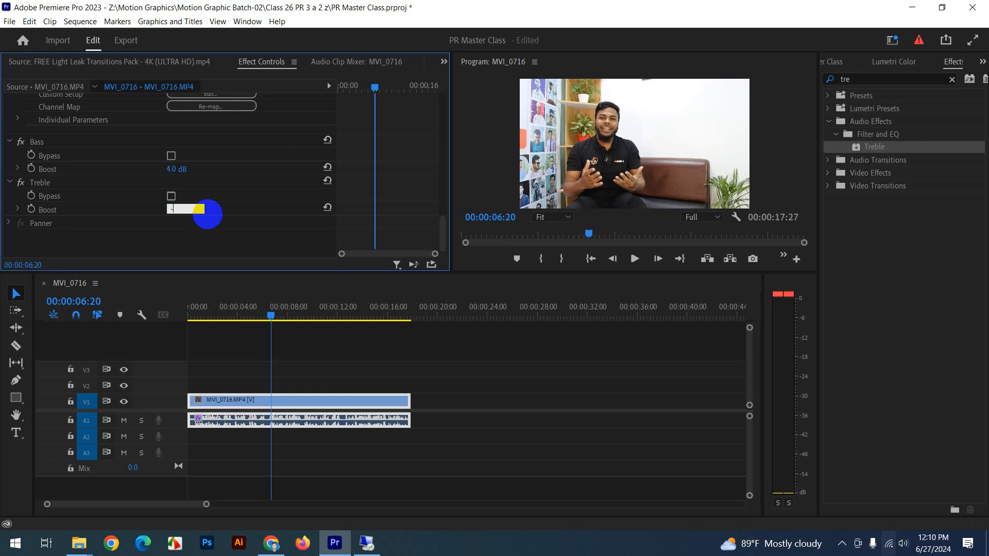
click(211, 317)
key(space)
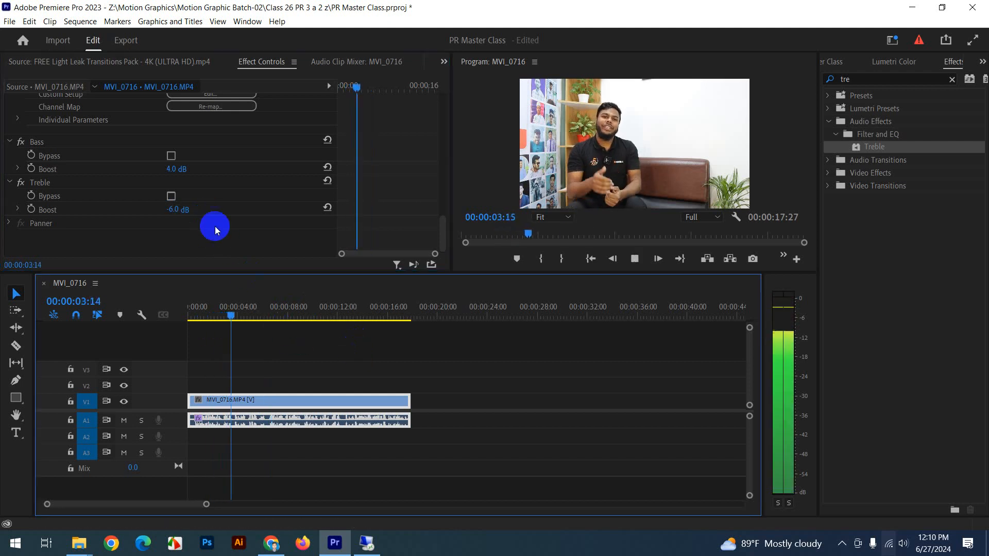
Try a Treble Boost of 8 dB during playback, return it to -6 dB and park the playhead at about 8 seconds.
click(180, 210)
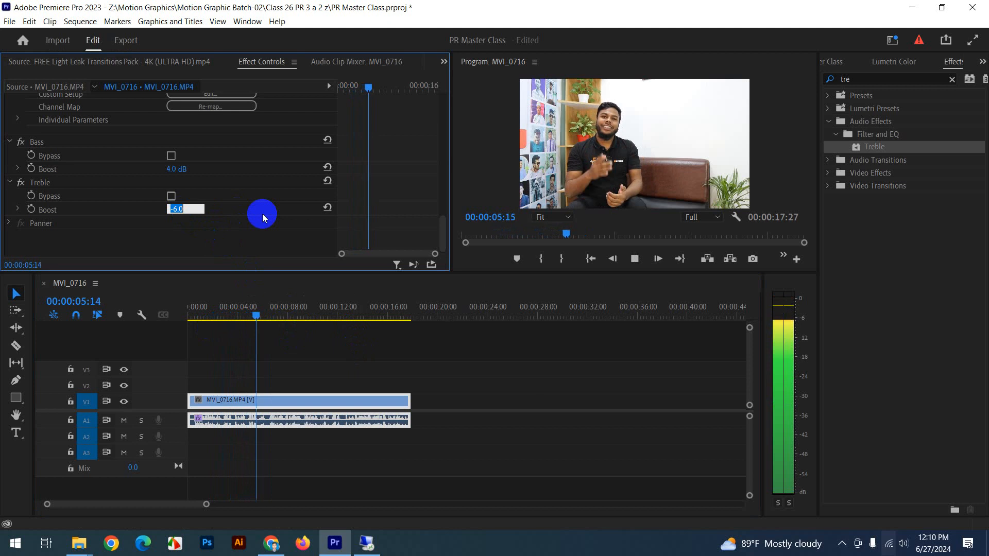
text(8)
key(Return)
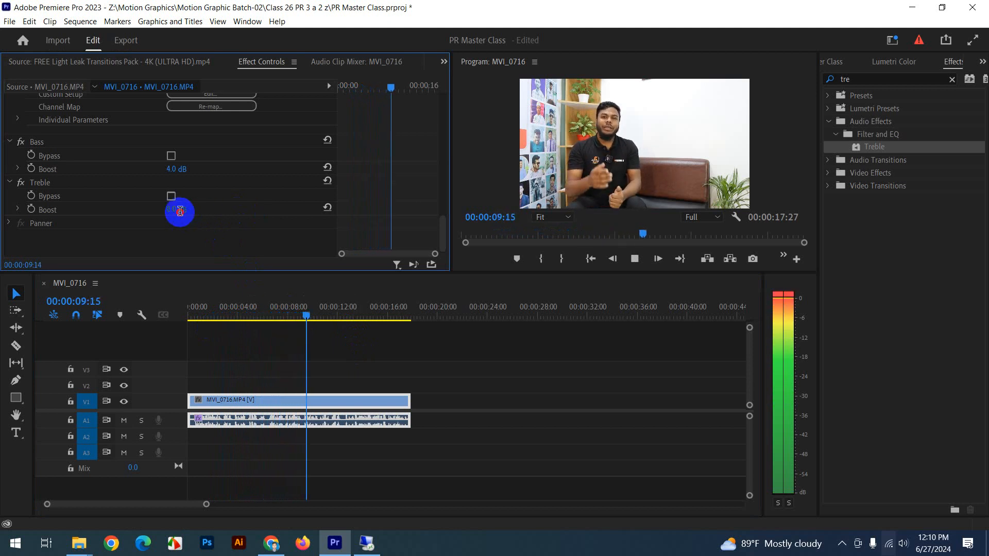
click(185, 207)
text(-6)
key(Return)
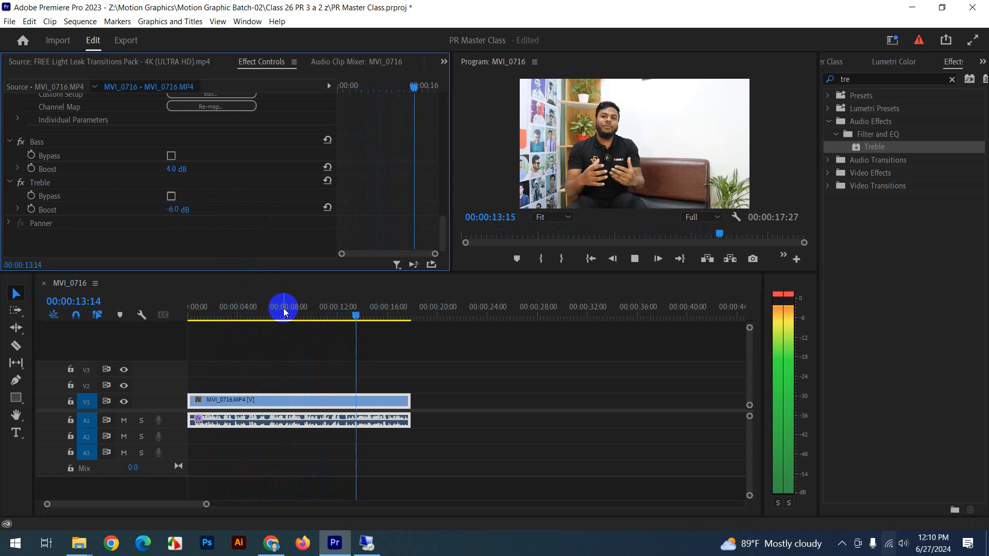
drag(283, 308, 269, 318)
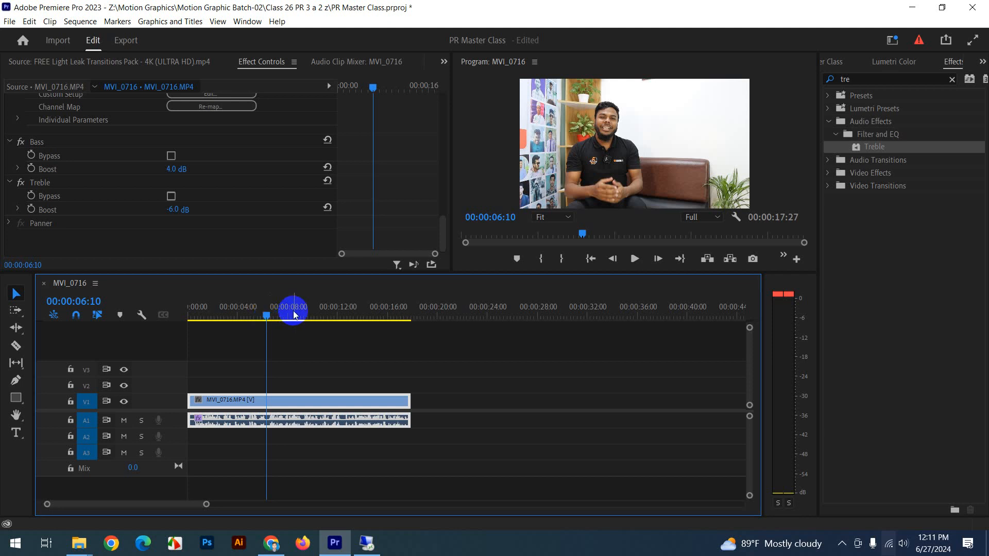
mouse_move(294, 313)
mouse_down()
mouse_move(309, 309)
mouse_move(288, 313)
mouse_up()
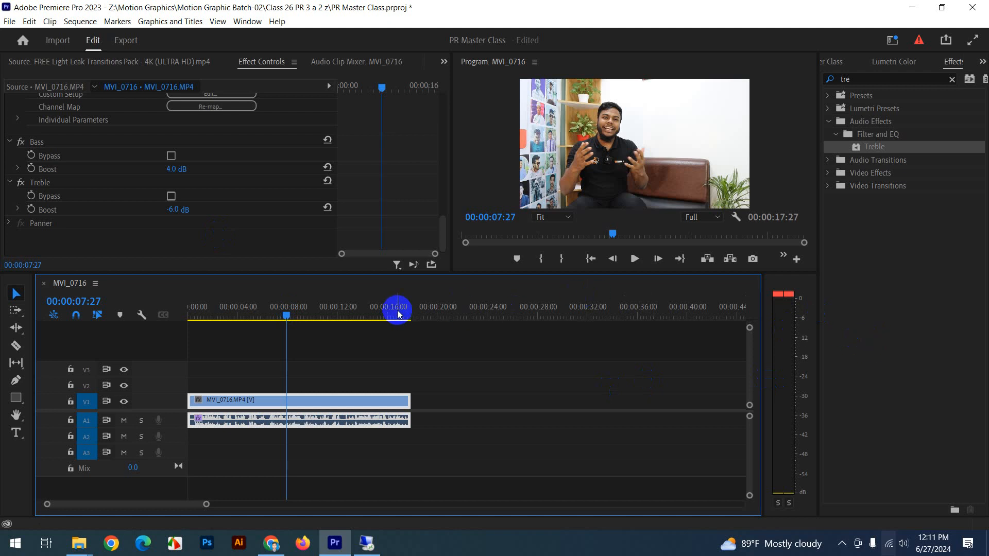
Enlarge the effect settings area and collapse every audio effect from DeNoise through Treble into a compact list.
drag(471, 274, 482, 392)
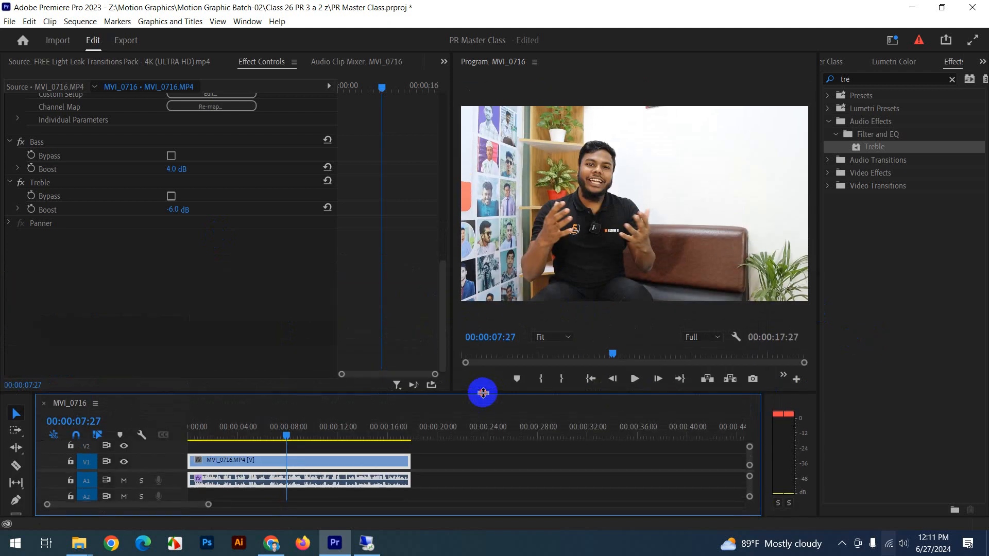
drag(443, 302, 441, 121)
scroll(446, 151, up, 1)
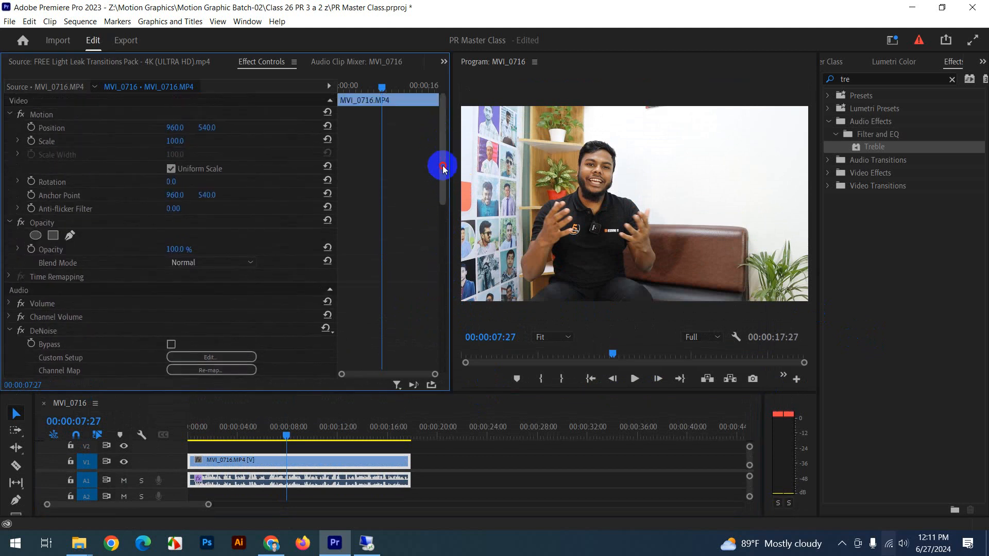
drag(443, 167, 441, 234)
click(10, 151)
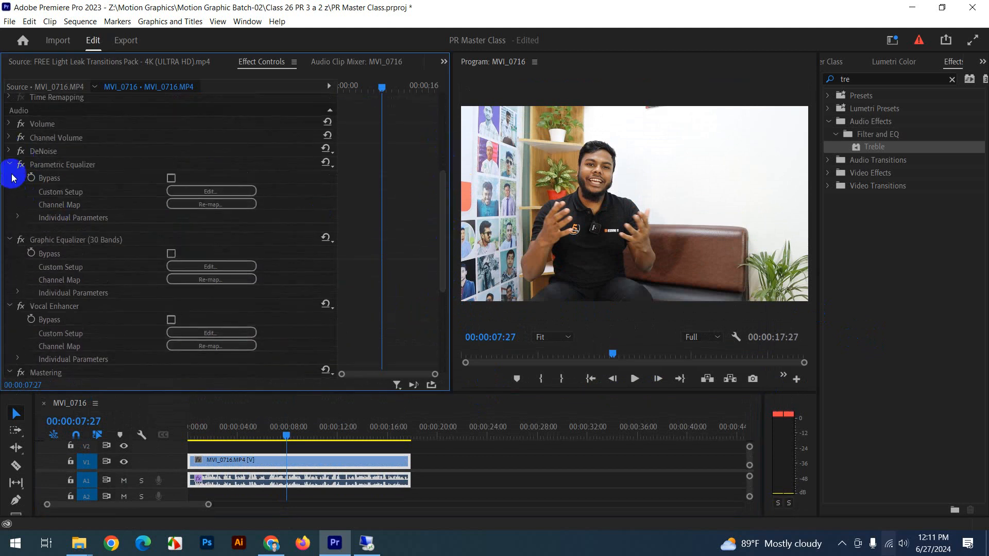
click(10, 165)
click(9, 178)
click(9, 192)
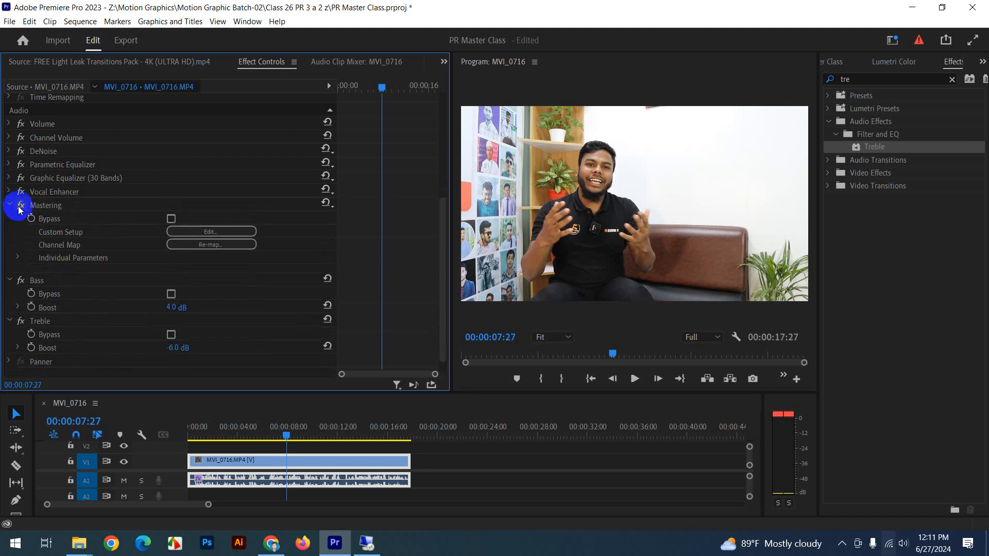
click(10, 205)
click(9, 263)
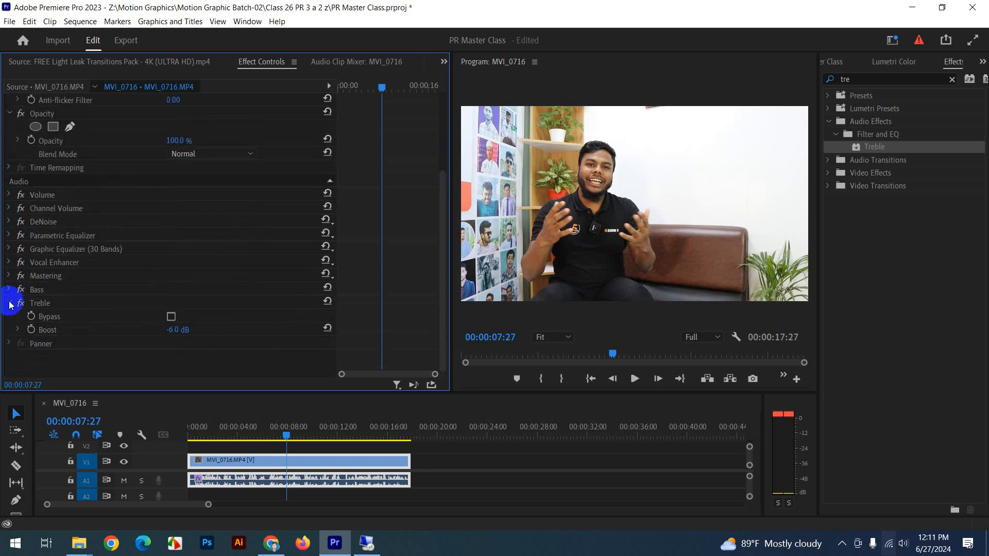
click(10, 303)
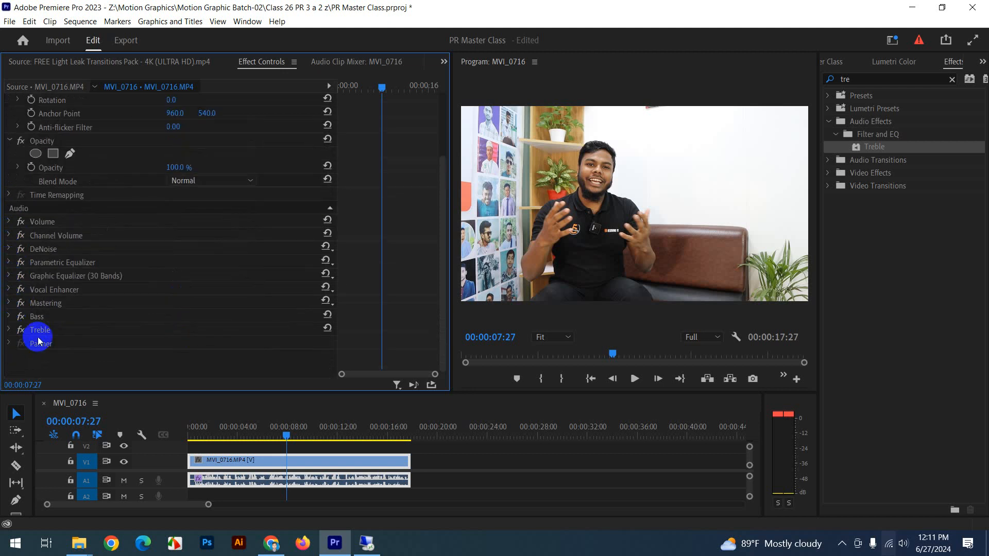
click(50, 252)
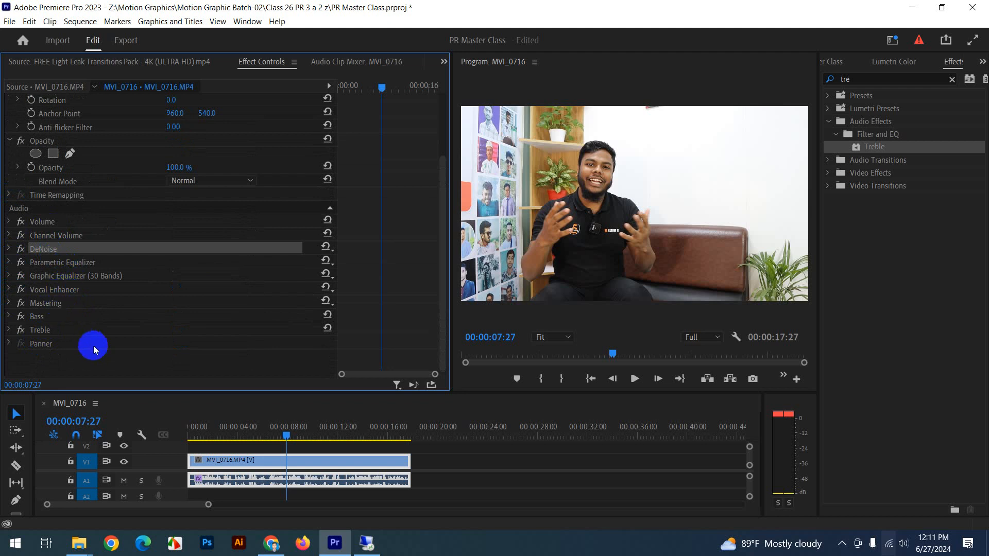
Give the timeline slightly more height and play the clip from the start.
click(198, 430)
drag(303, 393, 309, 356)
drag(447, 187, 446, 216)
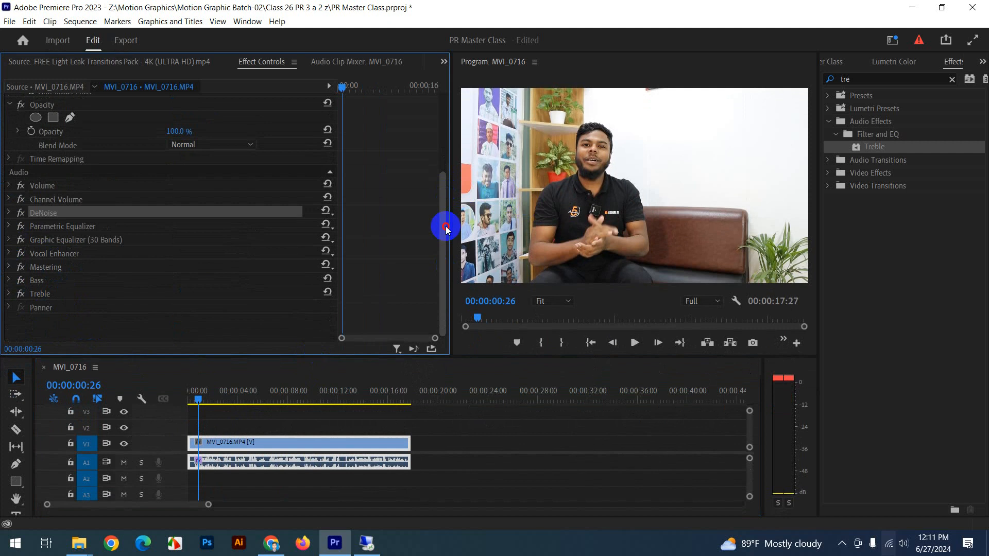
drag(211, 403, 187, 400)
key(space)
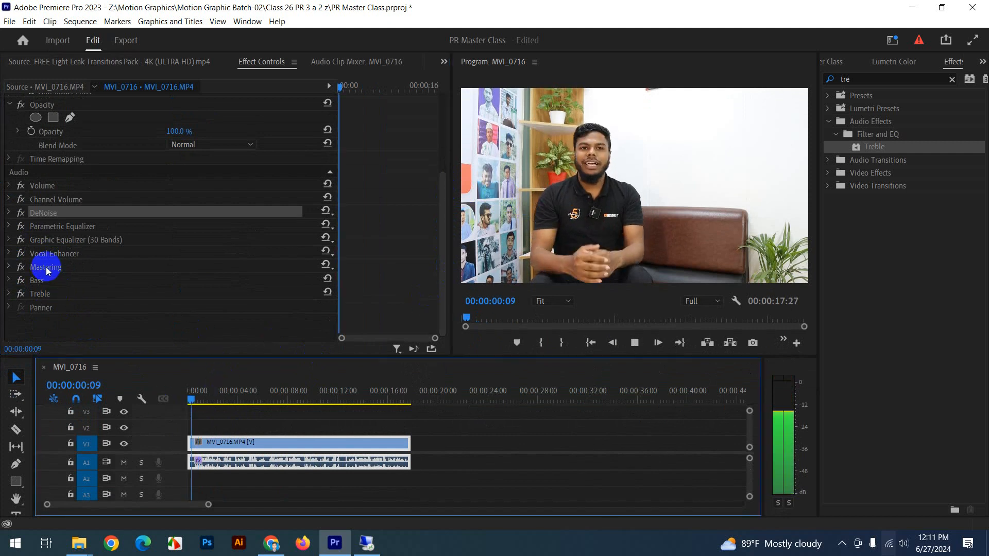
Try Mastering directly below DeNoise and Treble above DeNoise during playback, and stop at about 8 seconds.
drag(46, 268, 58, 215)
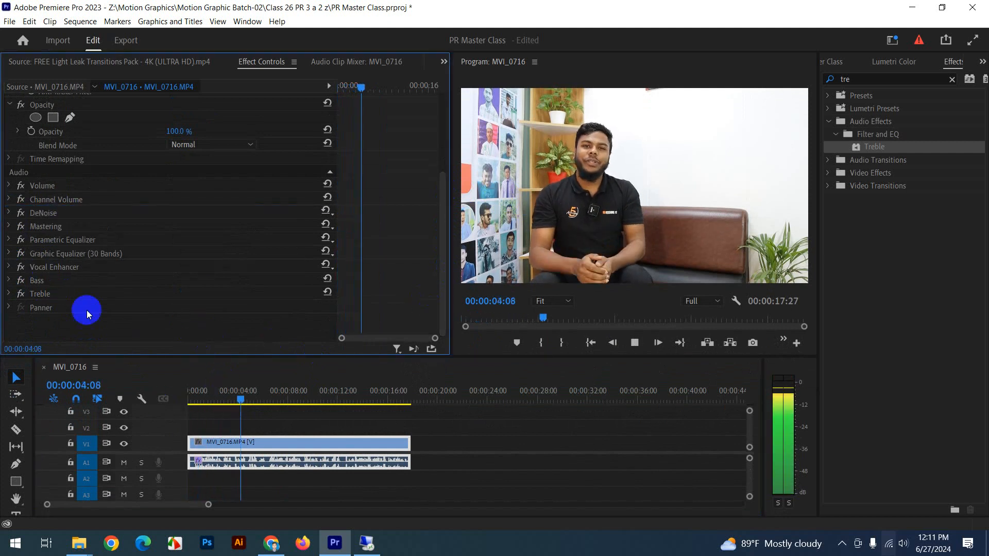
drag(39, 294, 58, 206)
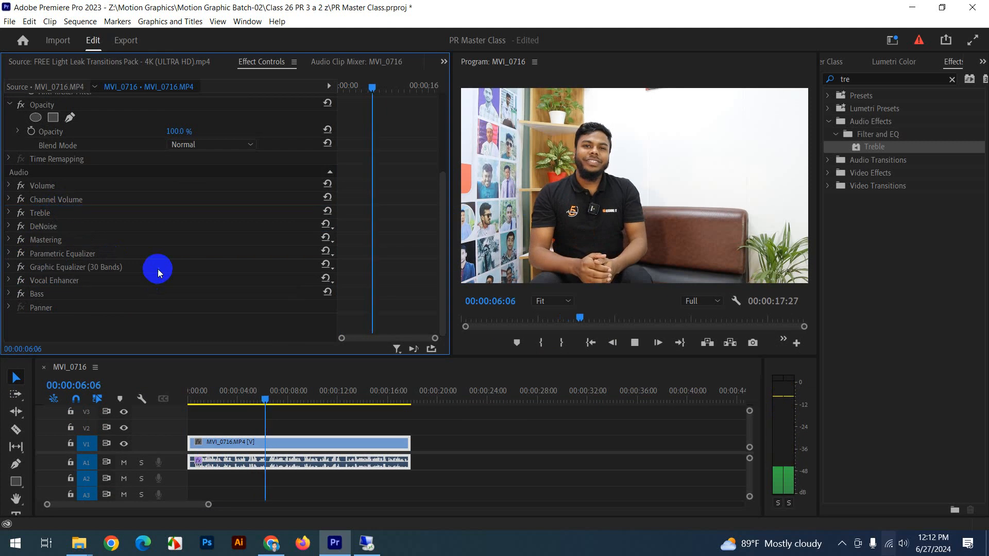
key(space)
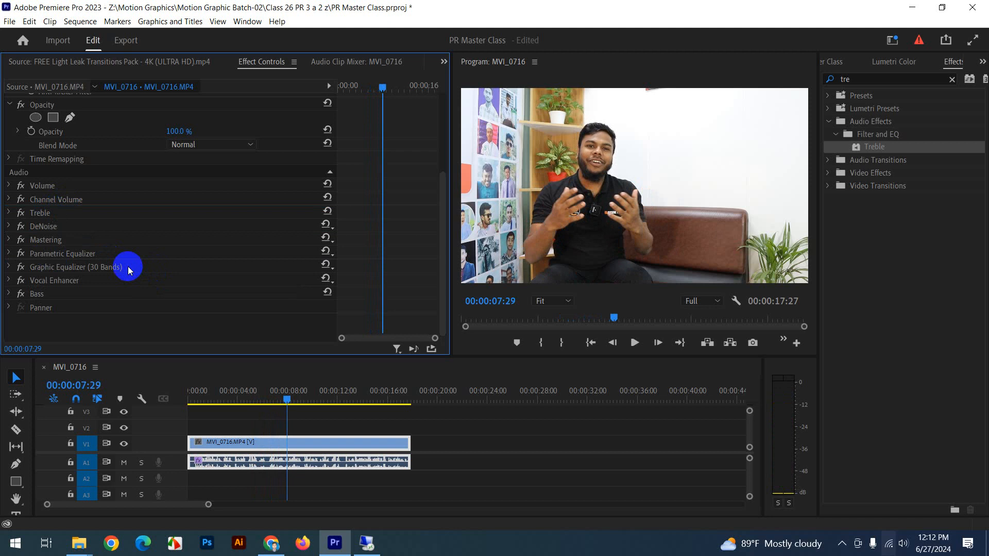
Reorder the audio effects as DeNoise, Parametric Equalizer, Graphic Equalizer (30 Bands), Mastering, Bass, Treble and Vocal Enhancer.
drag(40, 232, 48, 210)
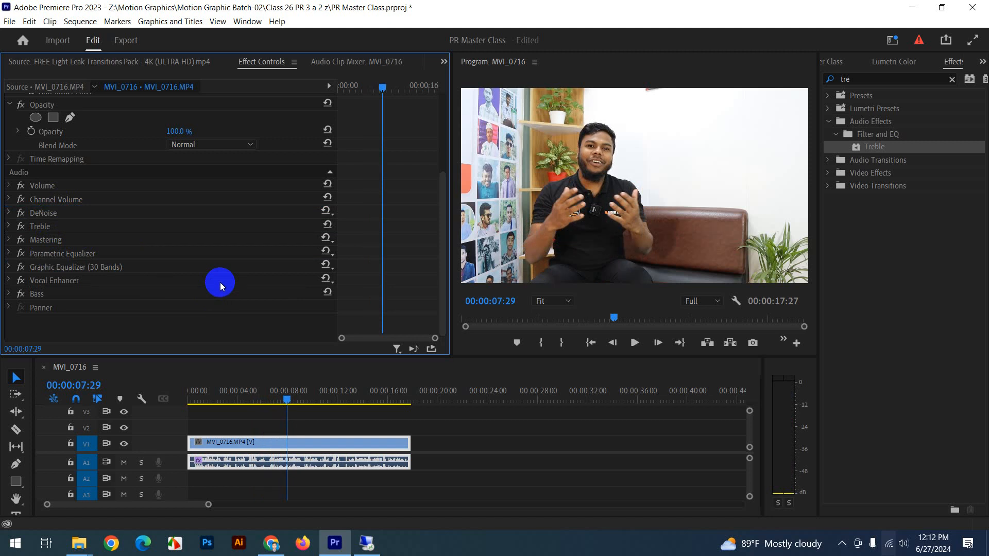
click(65, 255)
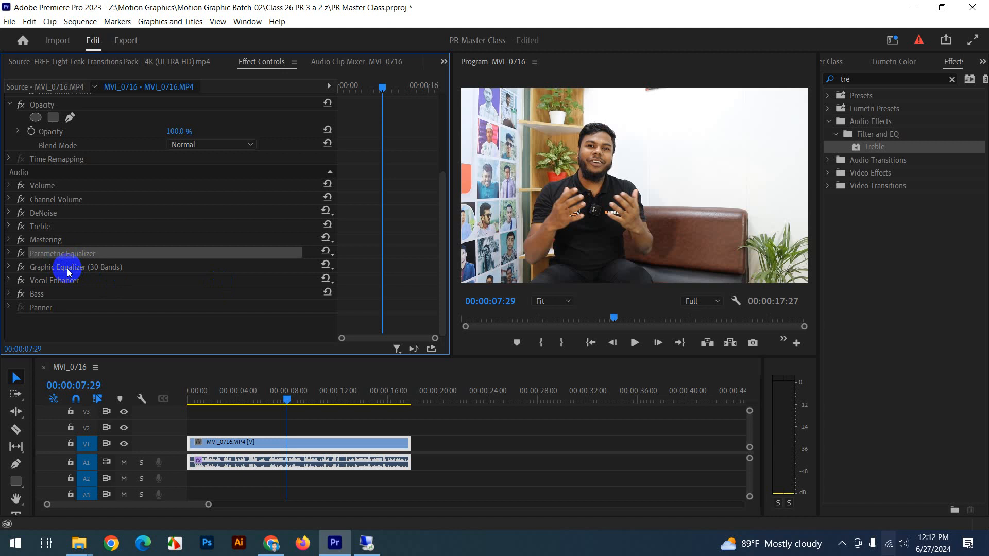
ctrl+click(109, 268)
click(74, 258)
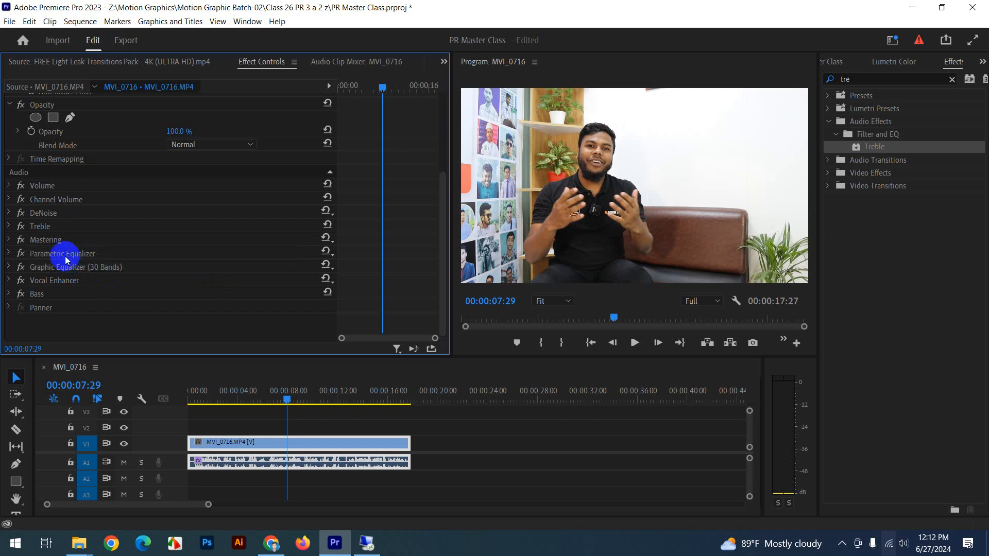
drag(66, 260, 42, 221)
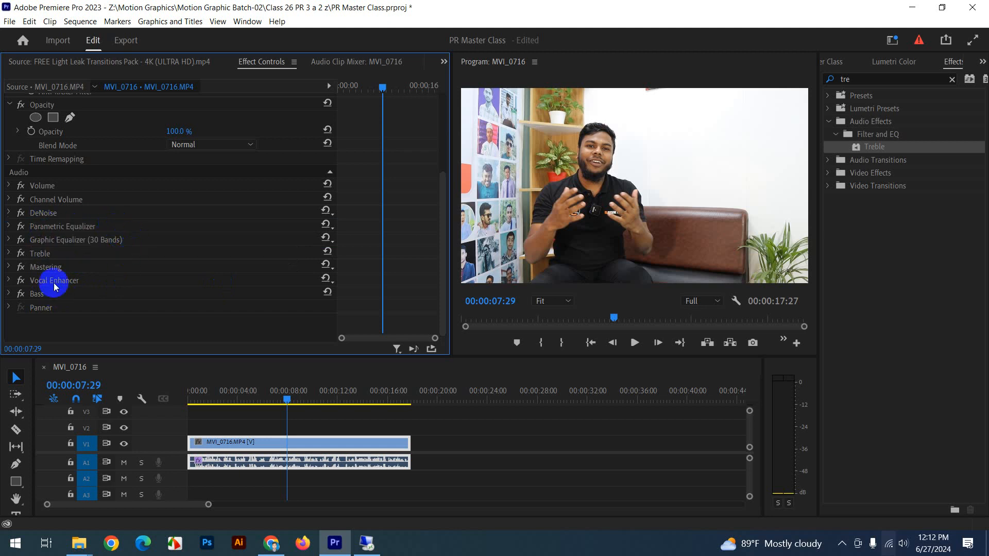
mouse_move(54, 286)
mouse_down()
mouse_move(49, 264)
mouse_move(51, 296)
mouse_move(48, 248)
mouse_move(41, 286)
mouse_up()
Listen to the clip from near the start to about 12 seconds, enlarging the timeline to check the audio meters.
drag(241, 390, 191, 401)
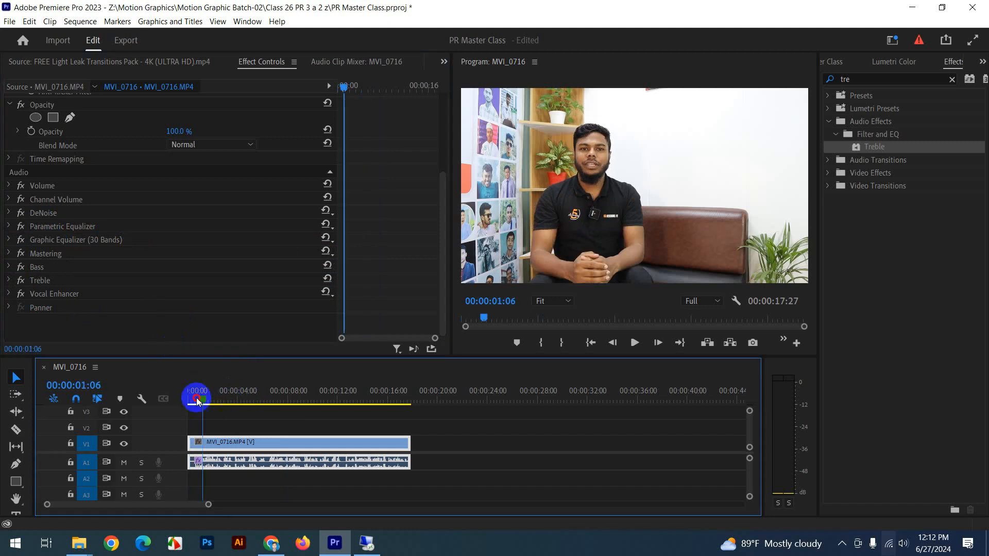
key(space)
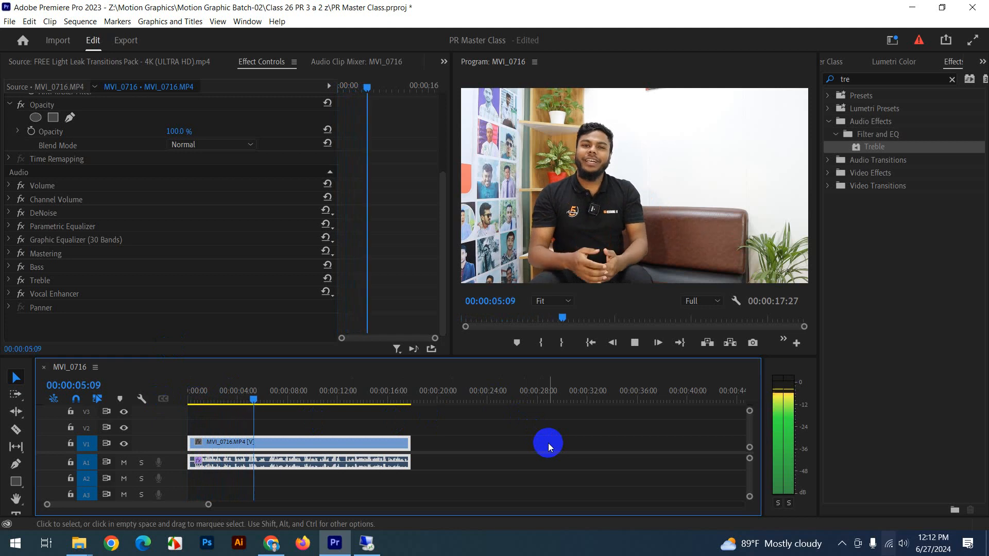
drag(514, 360, 531, 255)
click(456, 327)
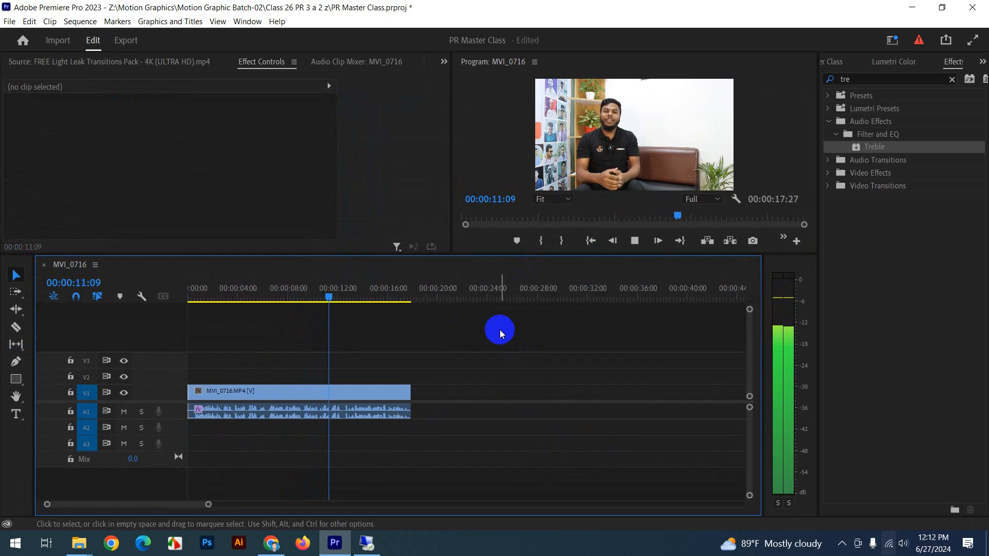
key(space)
Listen from about 9 seconds with the system volume at 100, return the volume to about half and park the playhead near 11 seconds.
click(904, 544)
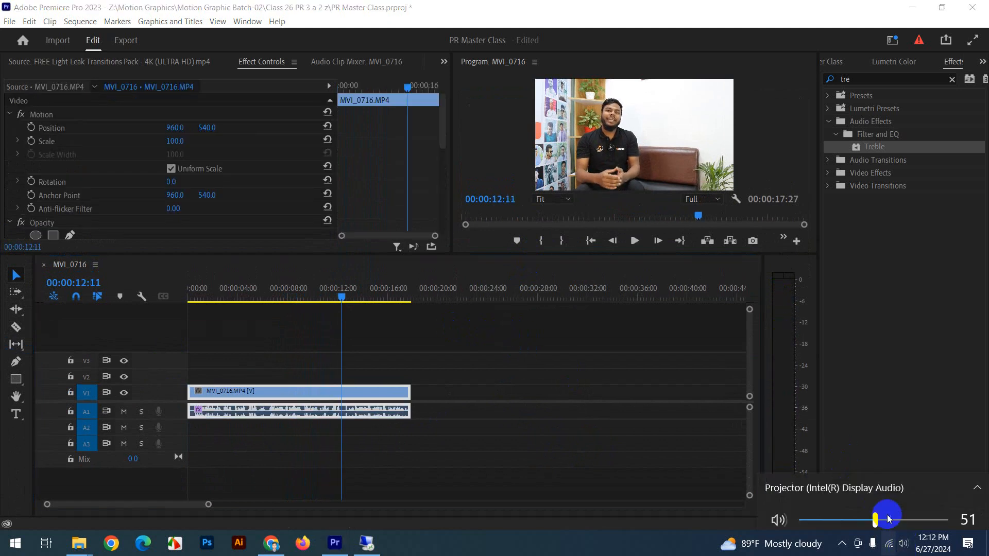
drag(876, 512, 962, 513)
click(301, 293)
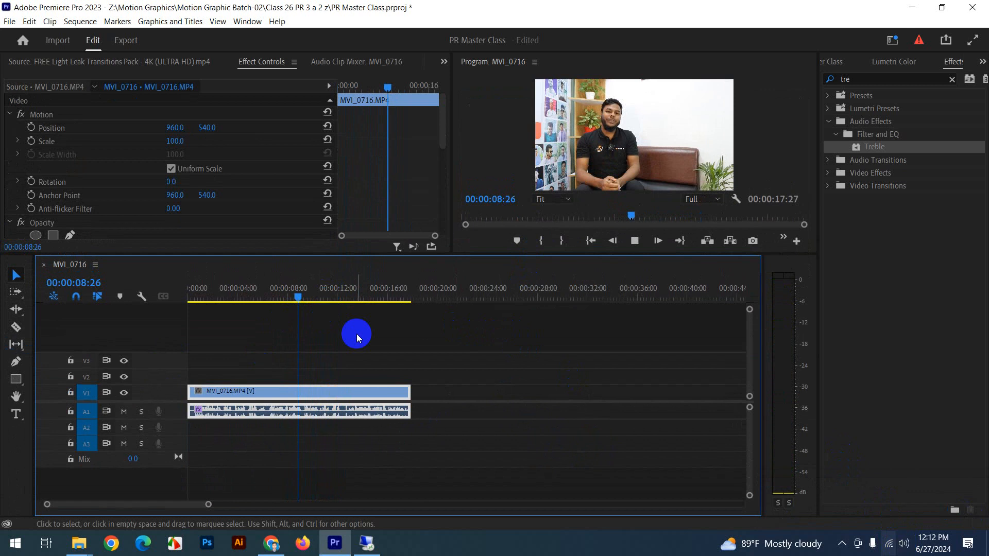
key(space)
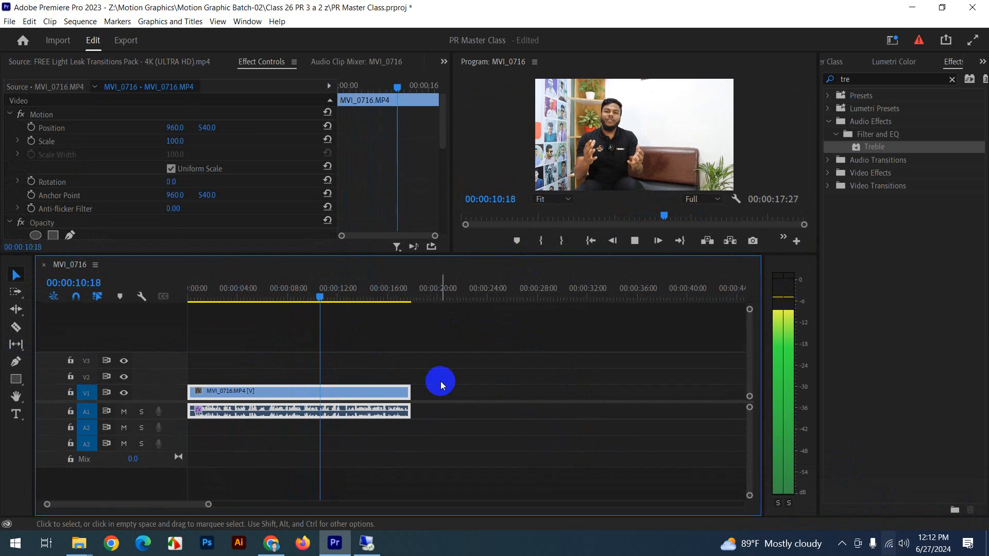
click(904, 544)
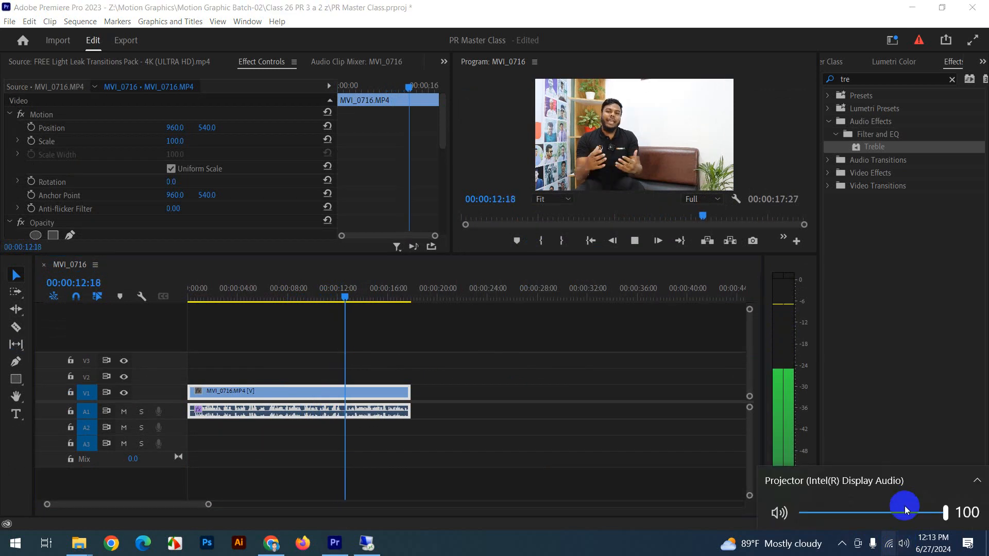
click(873, 512)
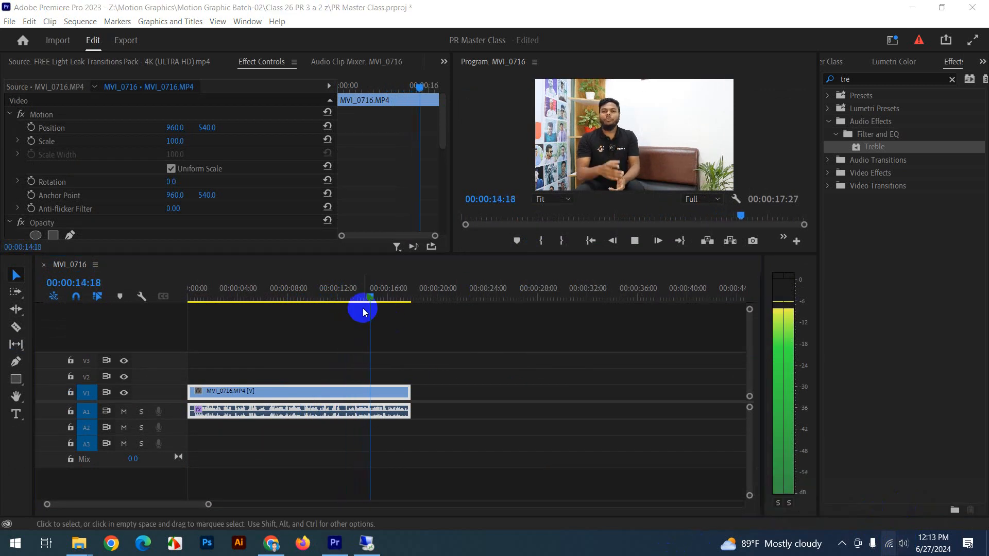
click(324, 296)
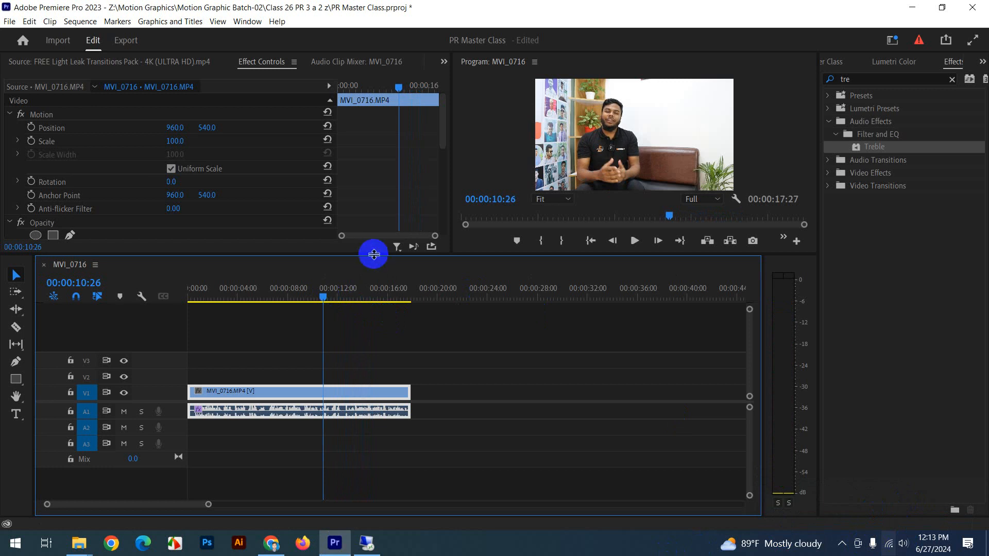
Bring the clip's audio effect list into view and scrub the playhead to about 15 seconds.
drag(374, 254, 382, 281)
drag(442, 141, 441, 240)
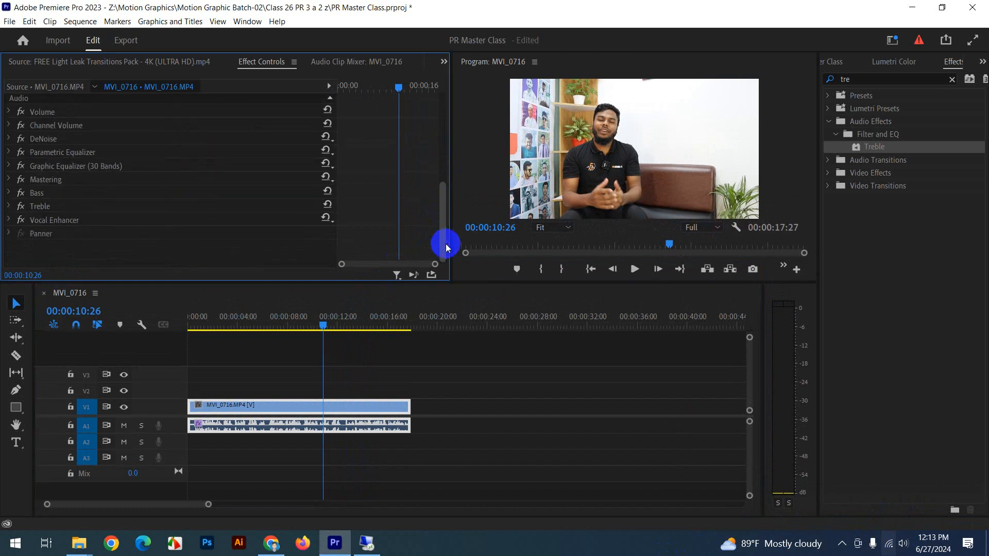
drag(435, 281, 440, 259)
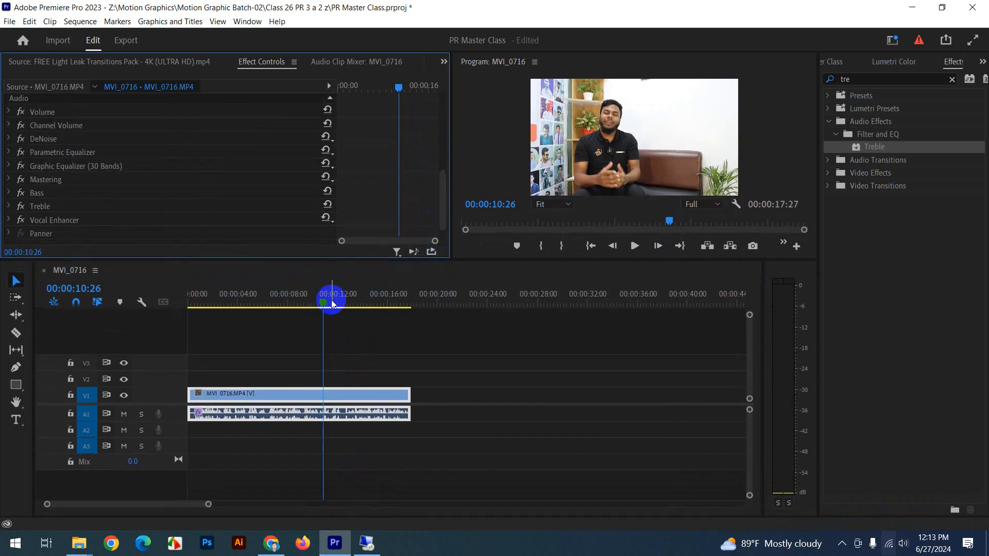
drag(335, 301, 373, 296)
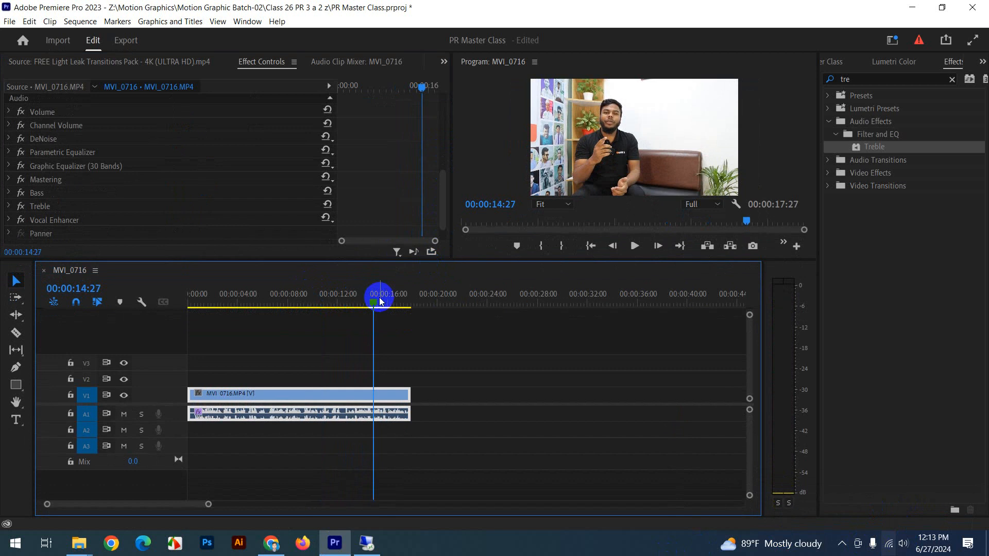
Select the MVI_0716 clip, enlarge the upper panels, park the playhead near 7 seconds and clear the effects search.
click(270, 393)
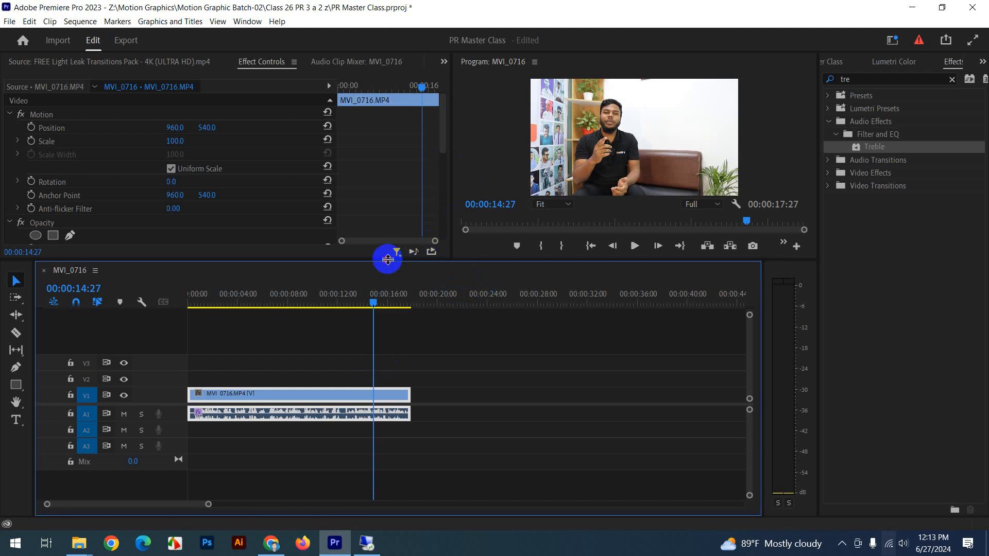
drag(387, 259, 387, 314)
drag(367, 367, 284, 374)
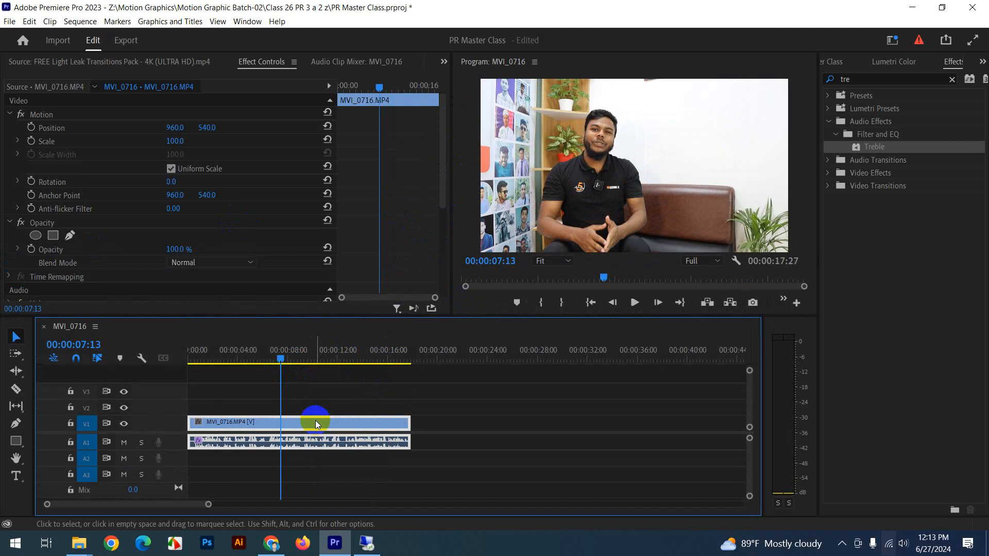
click(952, 80)
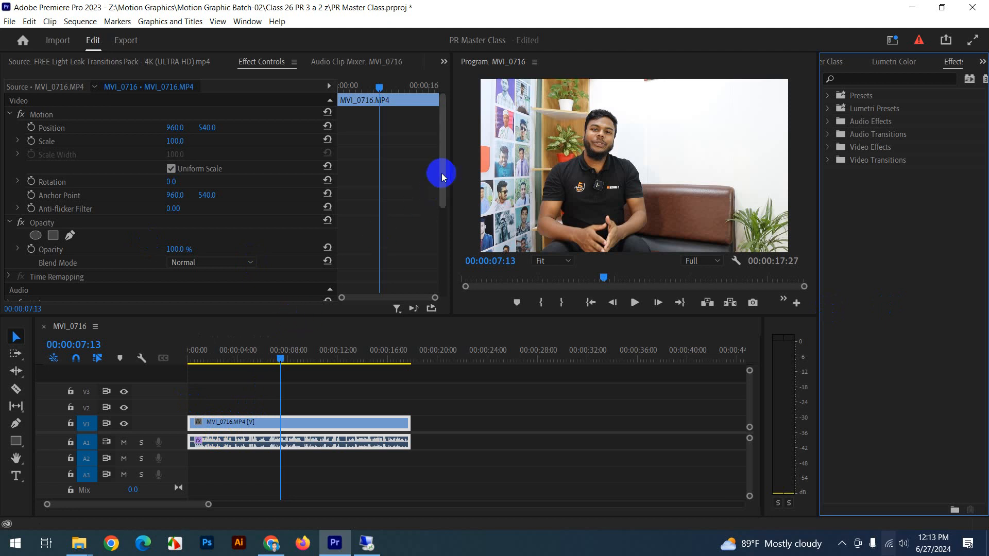
Save the clip's seven added audio effects, DeNoise through Vocal Enhancer, together as a preset named "room inside recor".
drag(442, 172, 450, 282)
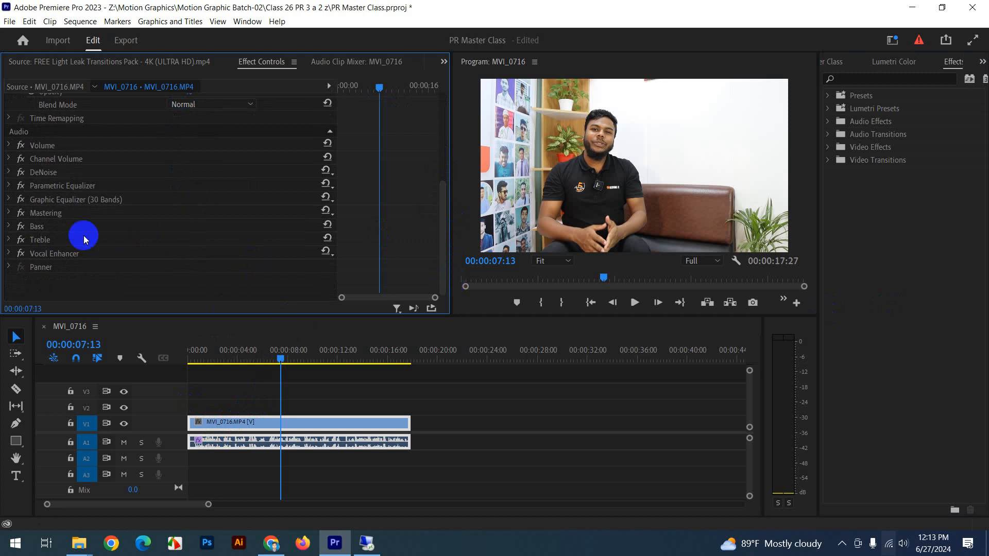
click(81, 254)
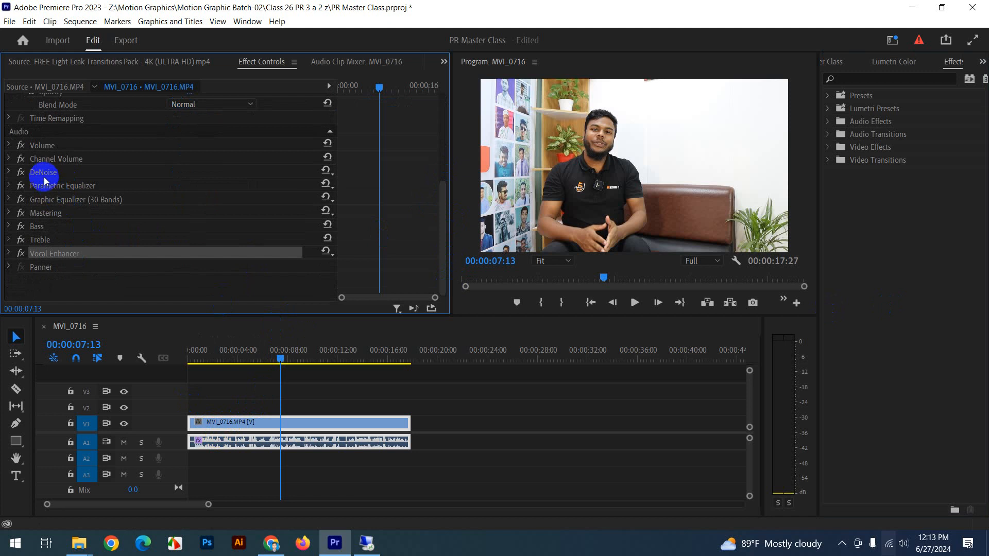
ctrl+click(43, 174)
ctrl+click(52, 188)
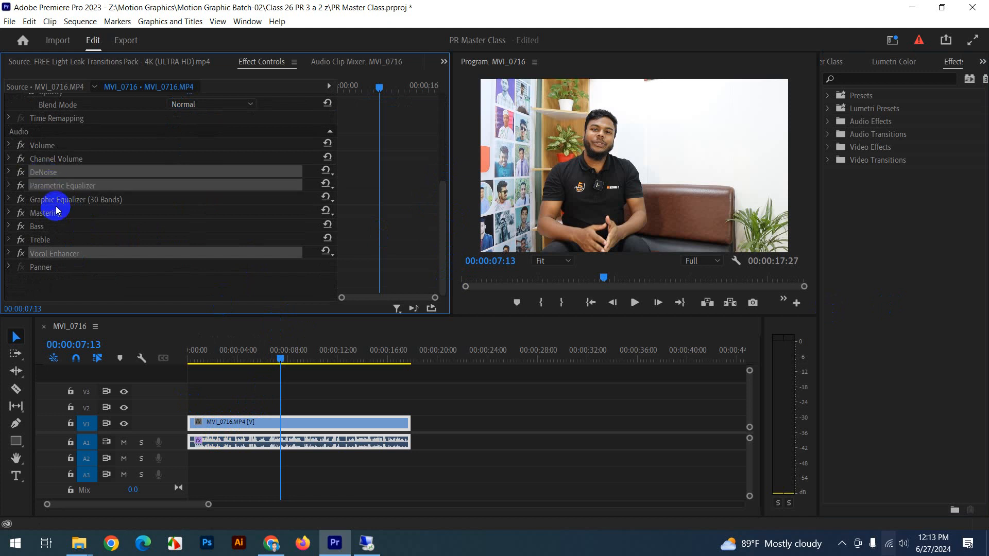
ctrl+click(54, 201)
ctrl+click(45, 213)
ctrl+click(38, 227)
ctrl+click(39, 241)
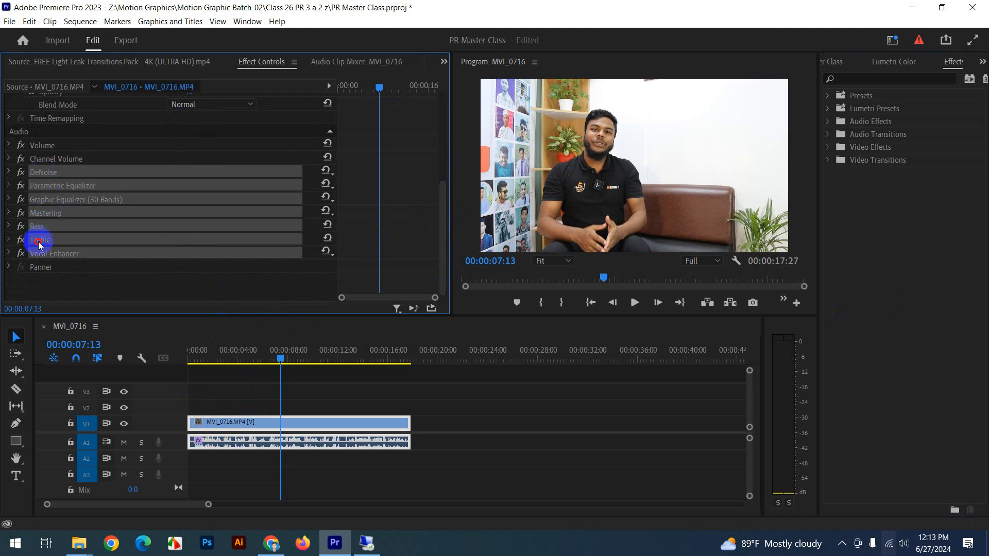
right_click(54, 174)
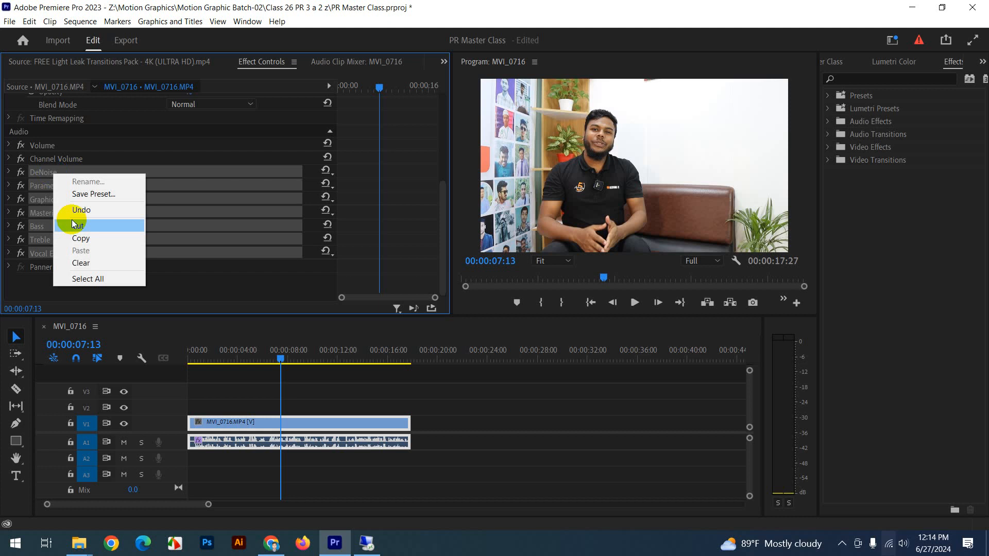
click(92, 193)
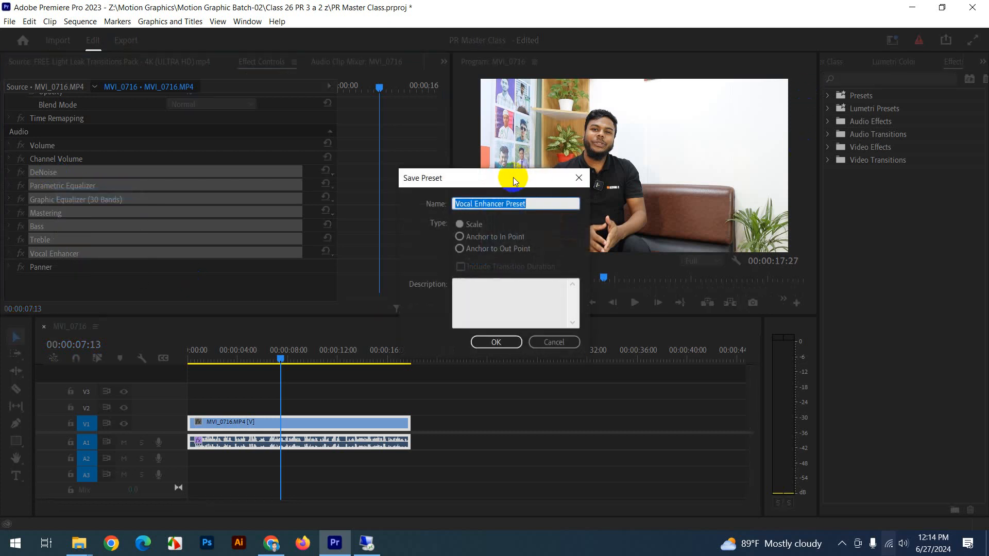
drag(510, 177, 788, 97)
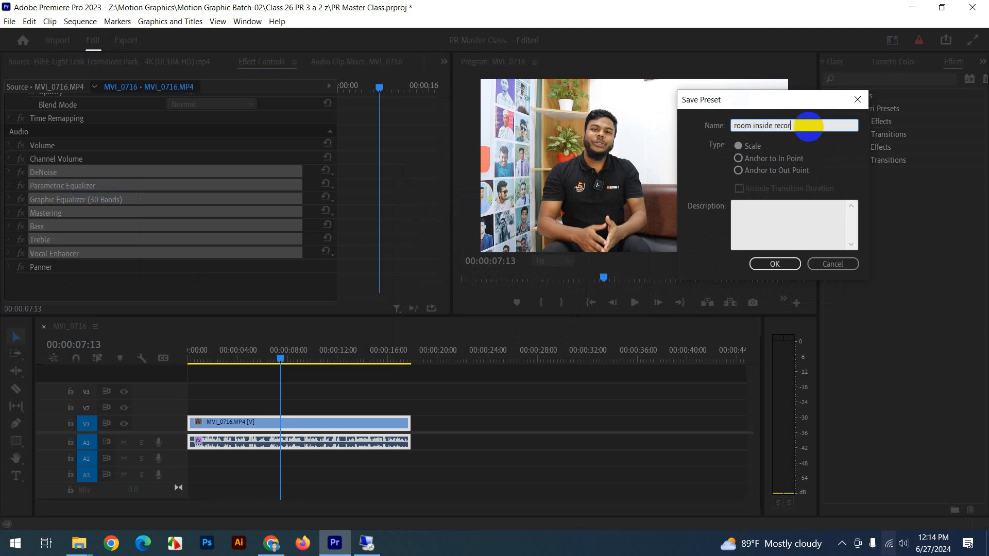
click(775, 264)
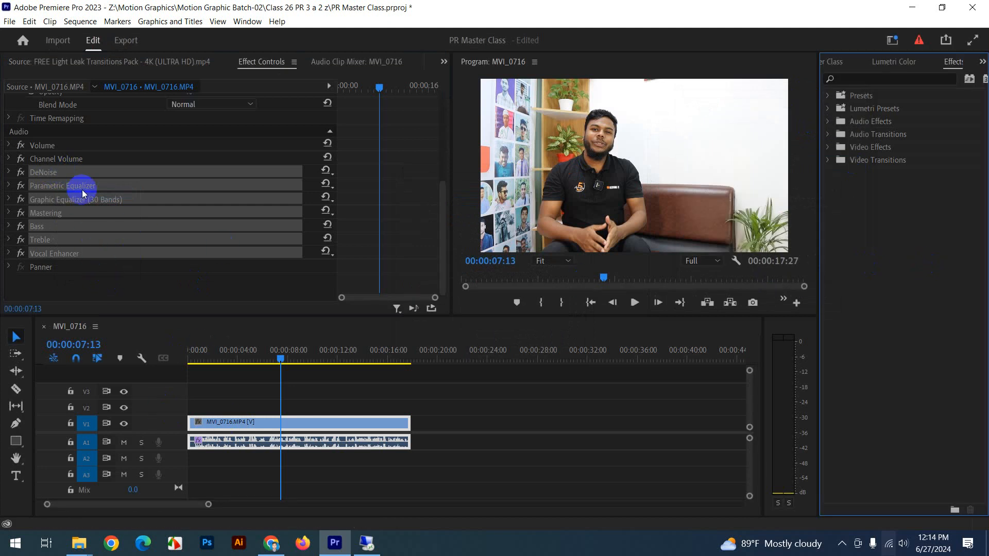
Delete the seven added audio effects from the clip and listen to its unprocessed sound from the start.
click(71, 172)
key(Delete)
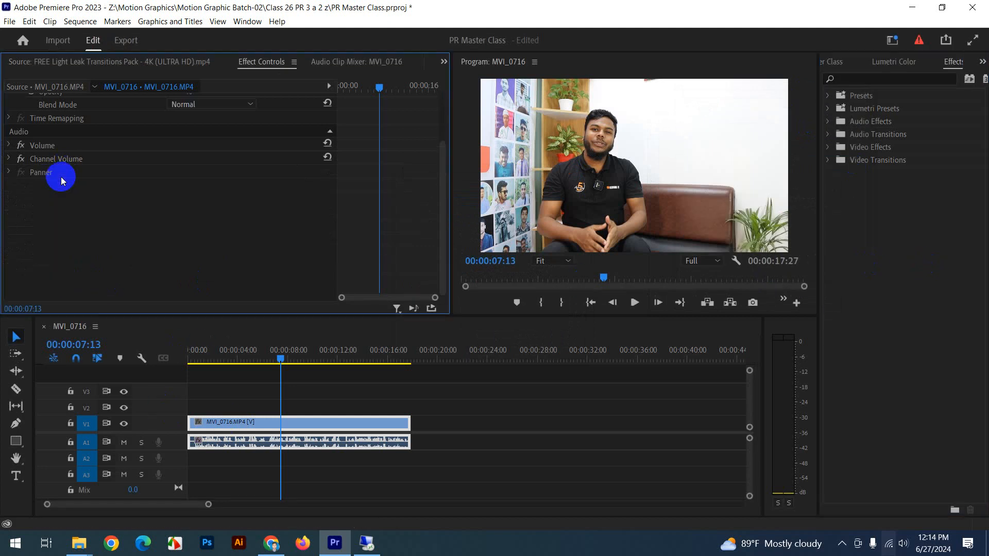
click(283, 348)
key(Home)
key(space)
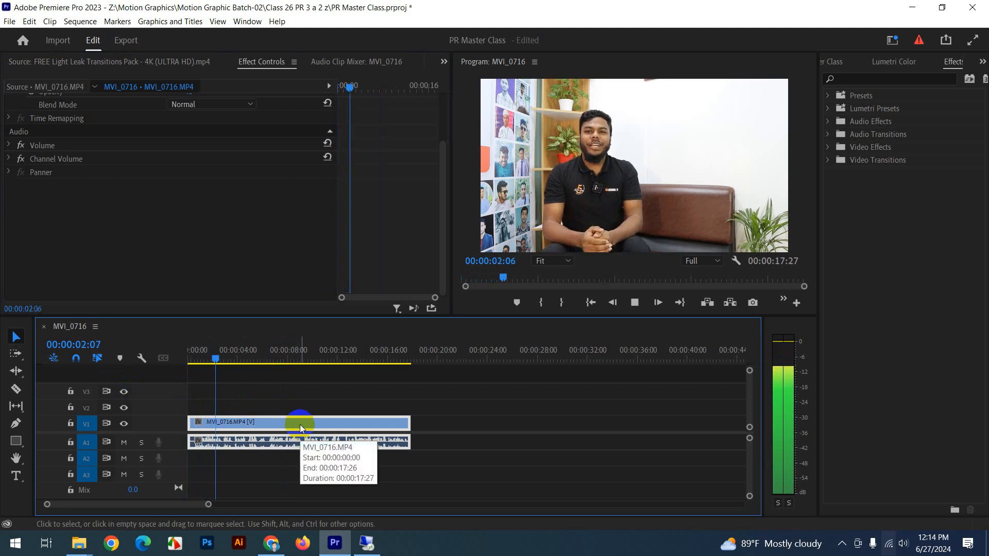
click(209, 186)
key(space)
click(83, 206)
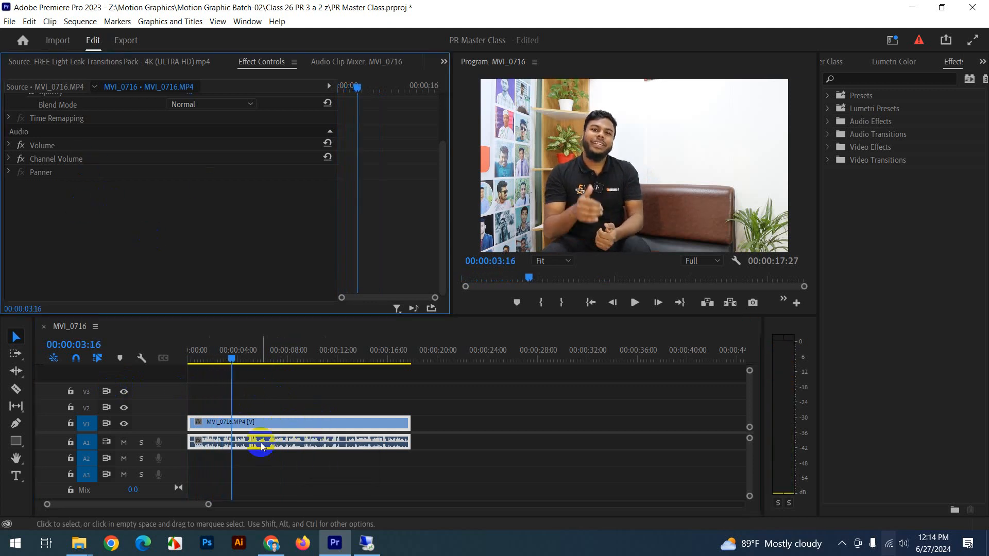
Apply the "room inside recor" preset to the MVI_0716 clip and listen until about 7 seconds.
click(904, 250)
click(828, 95)
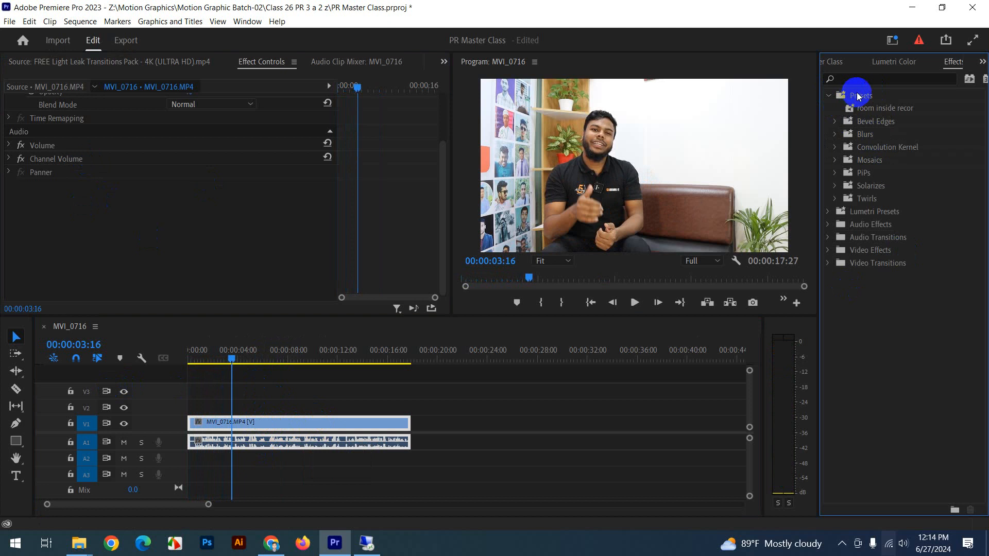
drag(900, 110, 330, 427)
key(space)
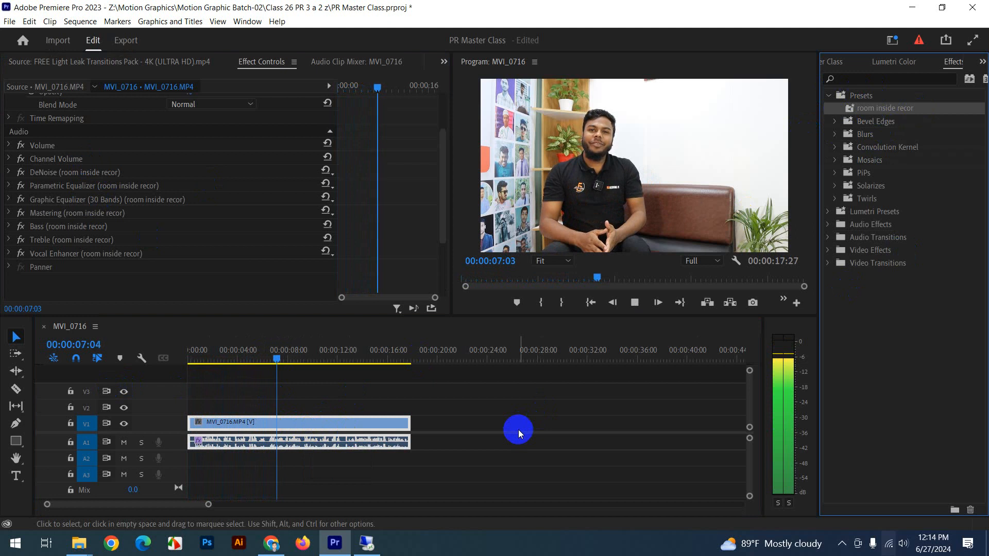
key(space)
click(388, 392)
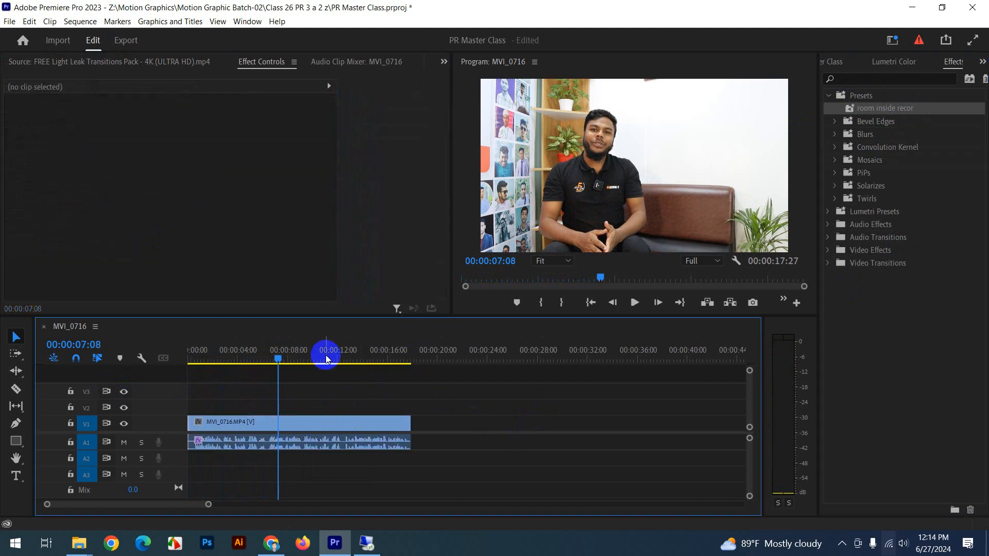
Listen to the clip briefly from about 3 seconds and display the project's media list.
click(382, 359)
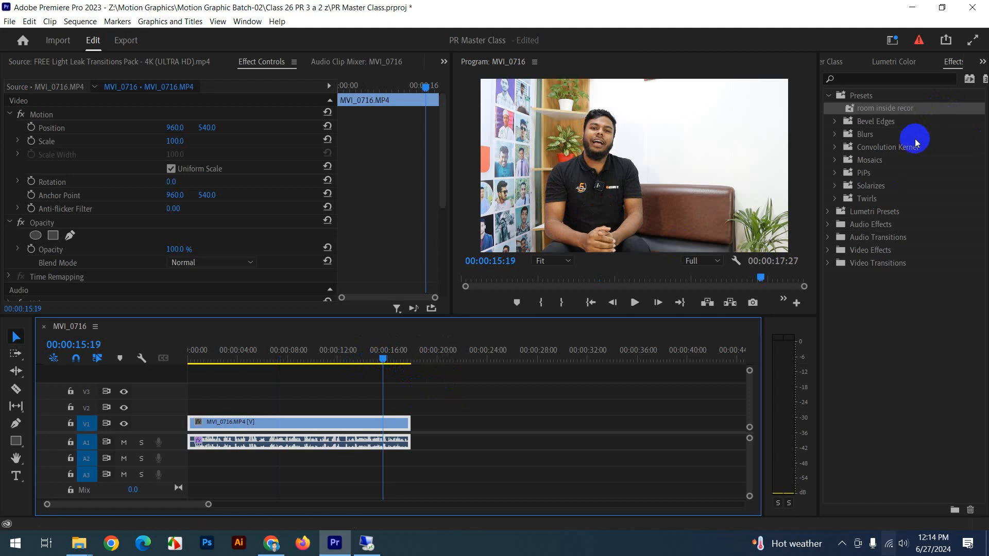
drag(376, 350, 226, 355)
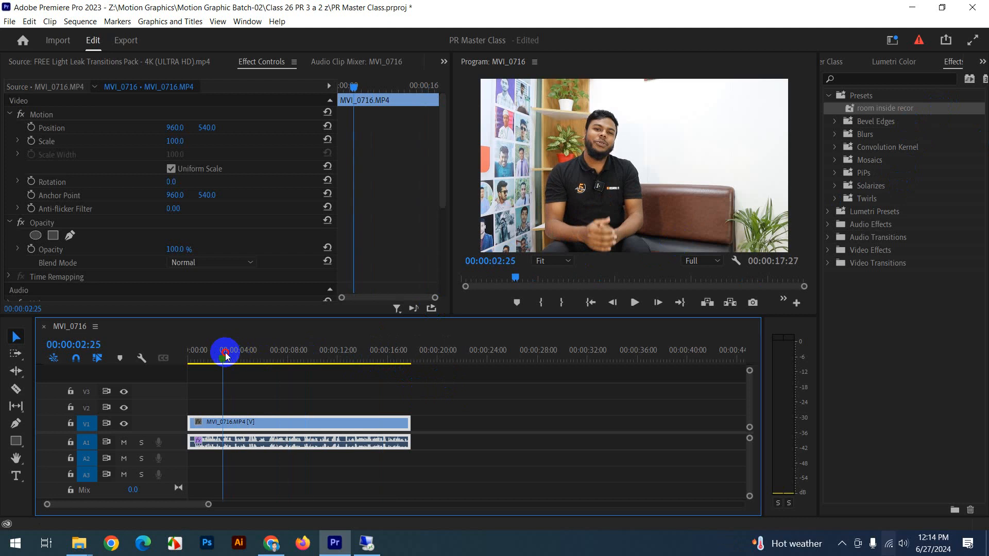
key(space)
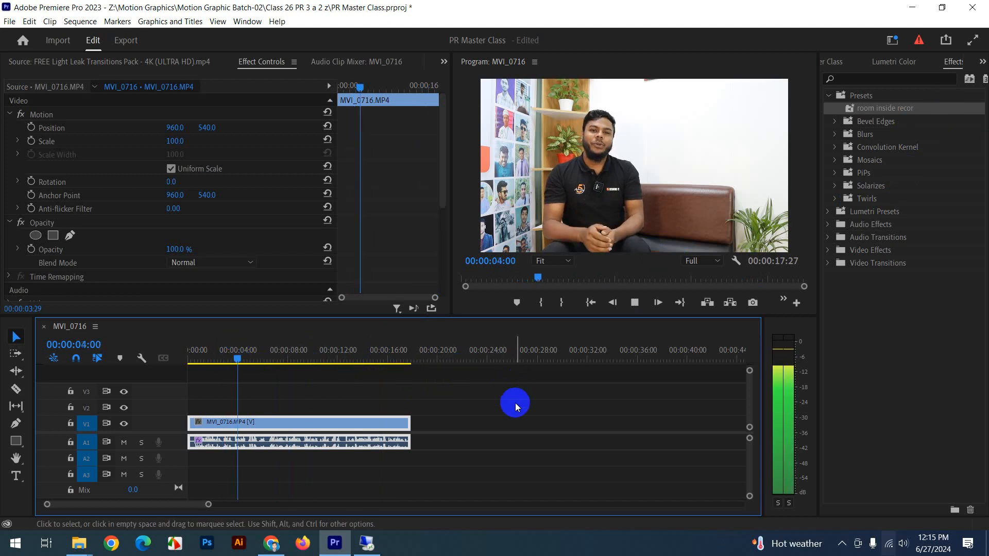
key(space)
click(285, 456)
click(856, 358)
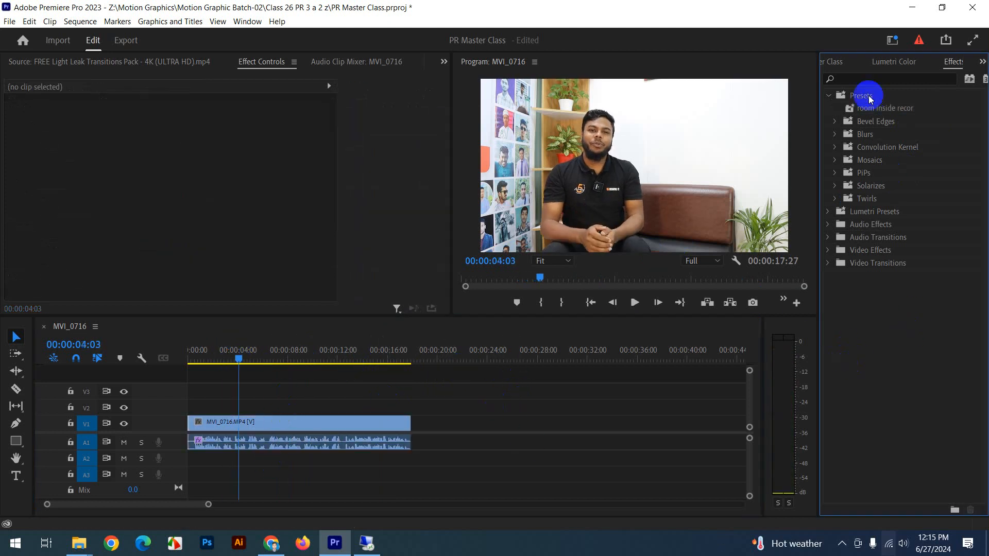
click(983, 62)
click(938, 79)
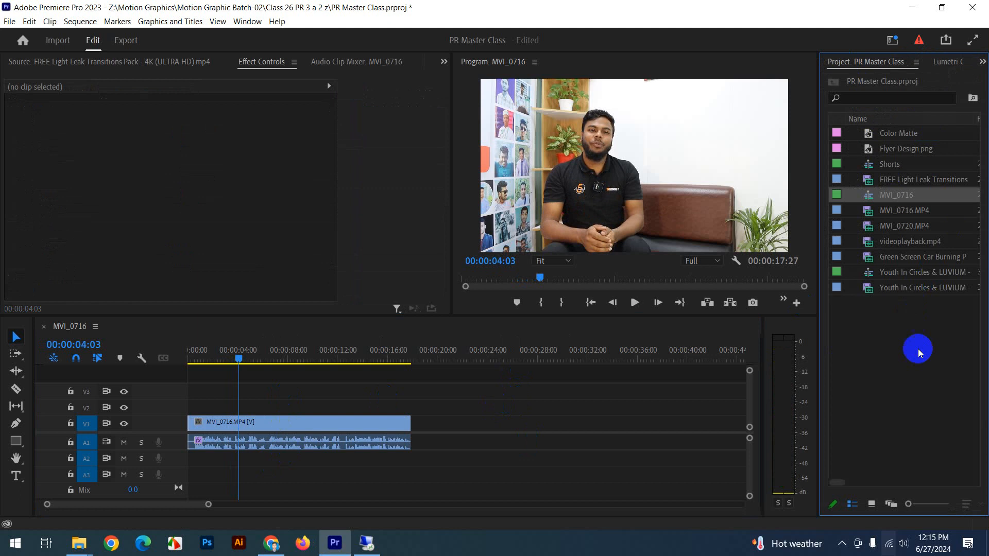
Switch to Chrome and search YouTube for "background music no copyright".
click(272, 543)
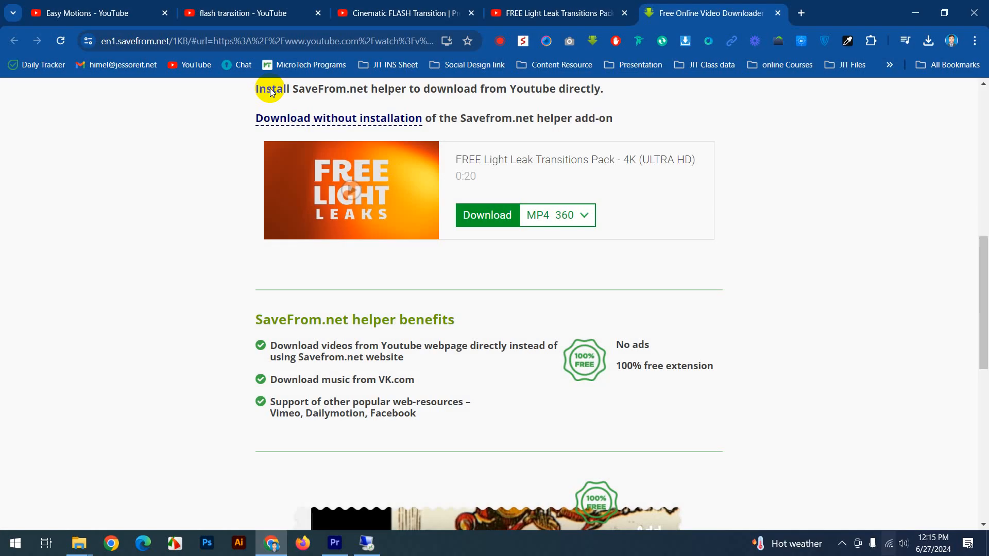
click(260, 13)
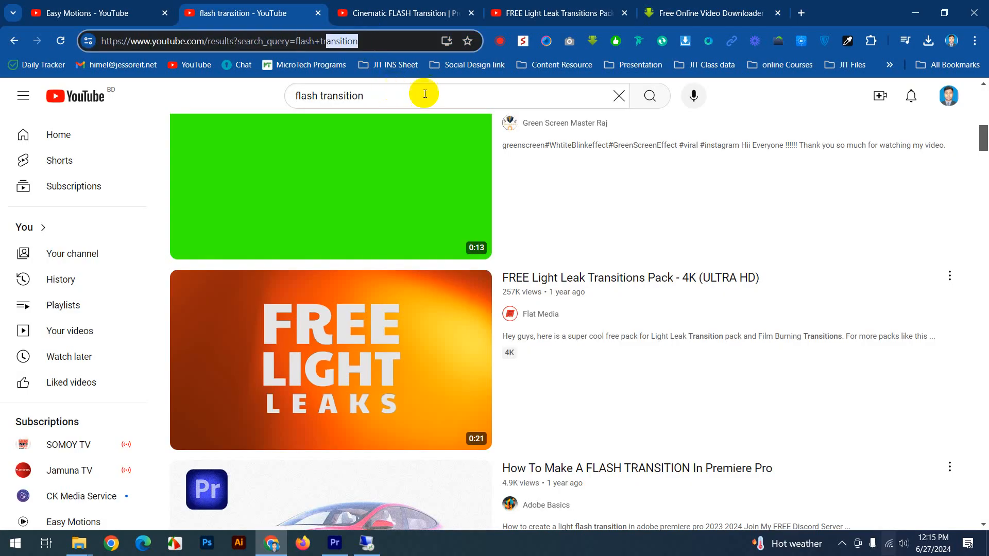
click(360, 105)
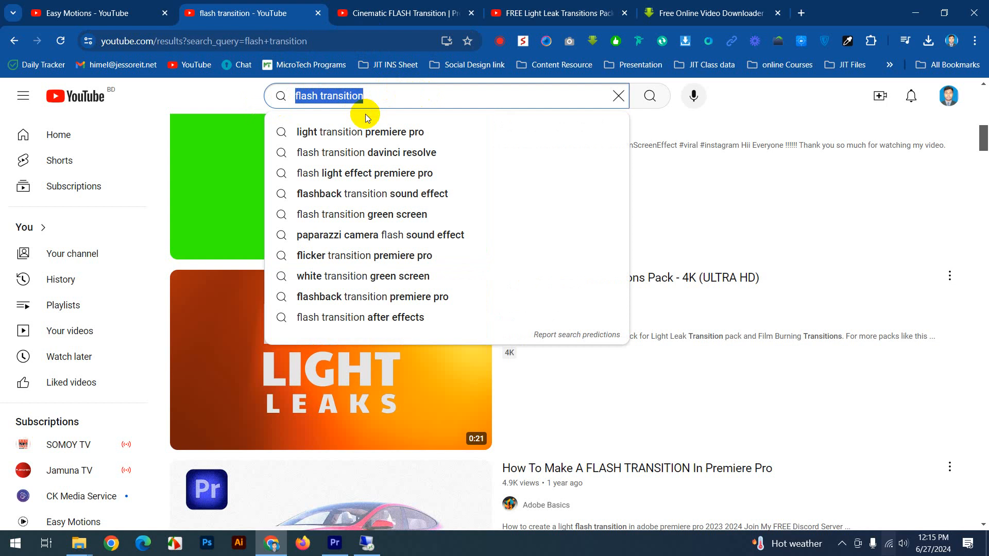
text(backgrtound)
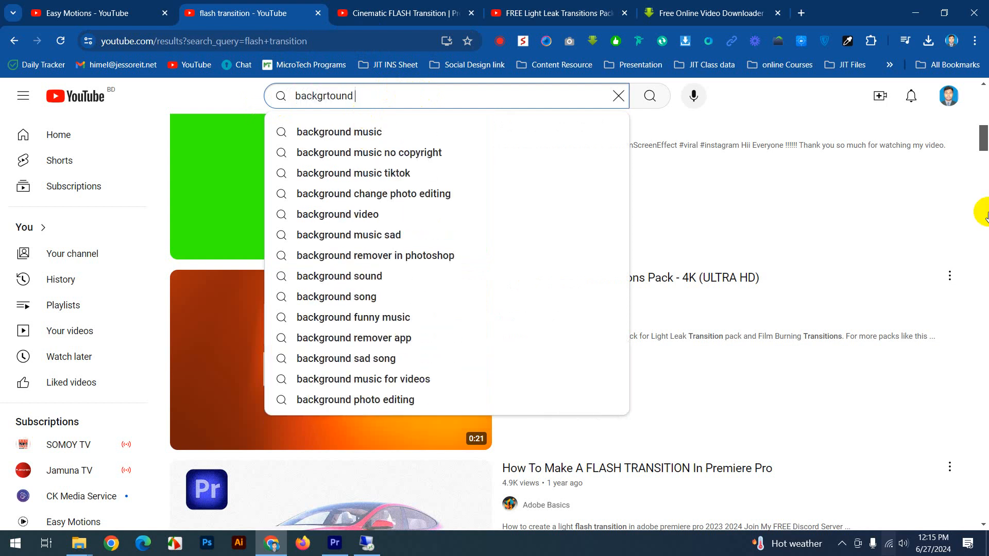
click(442, 153)
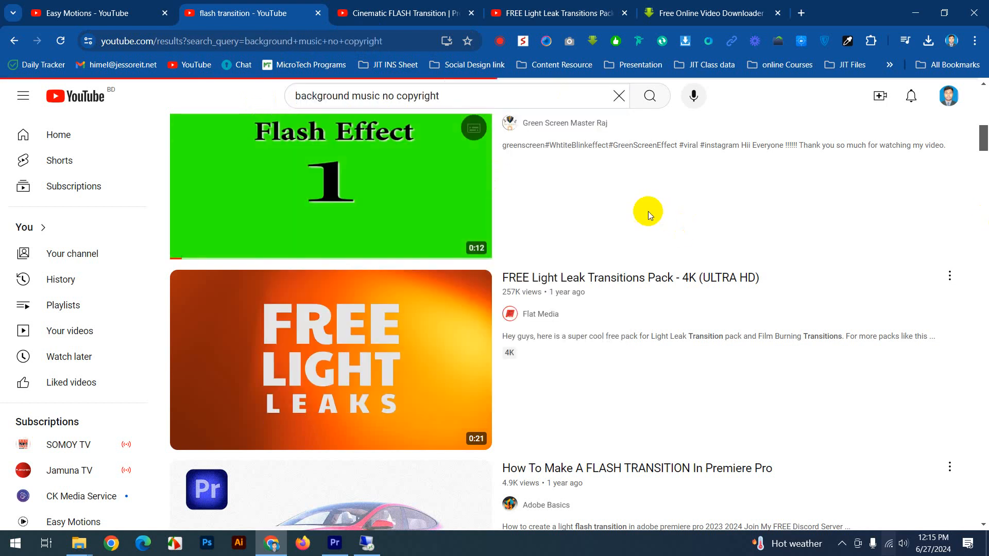
Browse the music results and open "Way Home" from the Copyright Free Background Music playlist.
scroll(569, 322, down, 1)
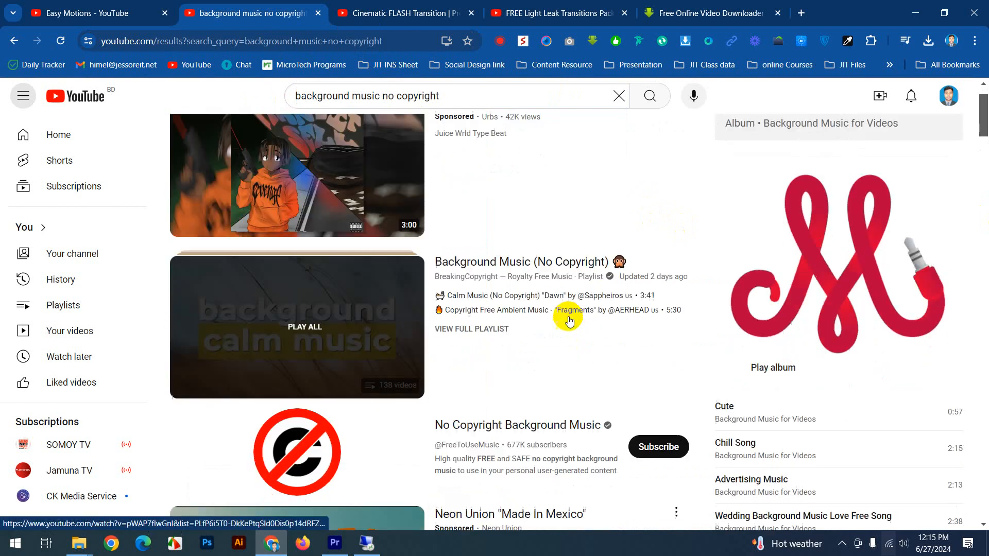
scroll(570, 320, down, 5)
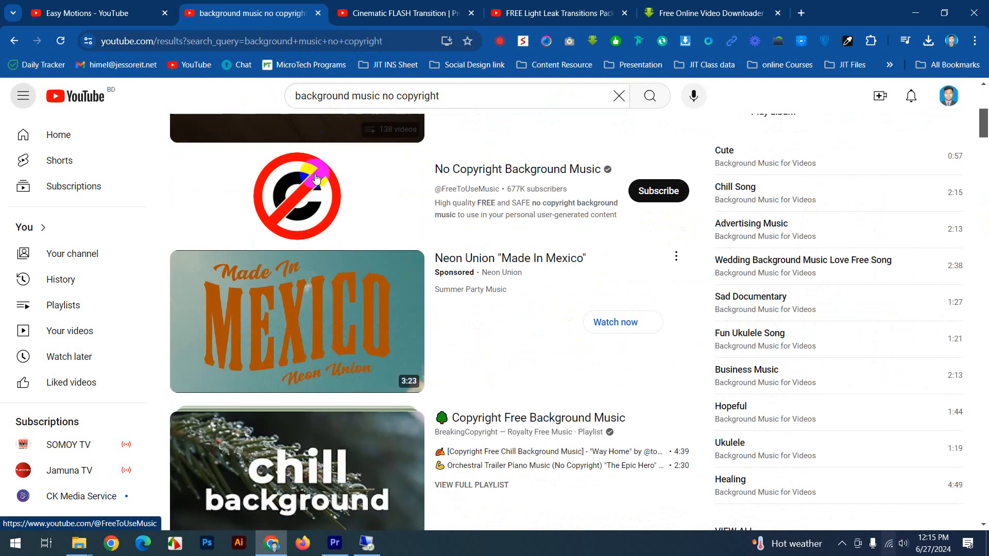
scroll(579, 327, down, 5)
scroll(526, 320, up, 1)
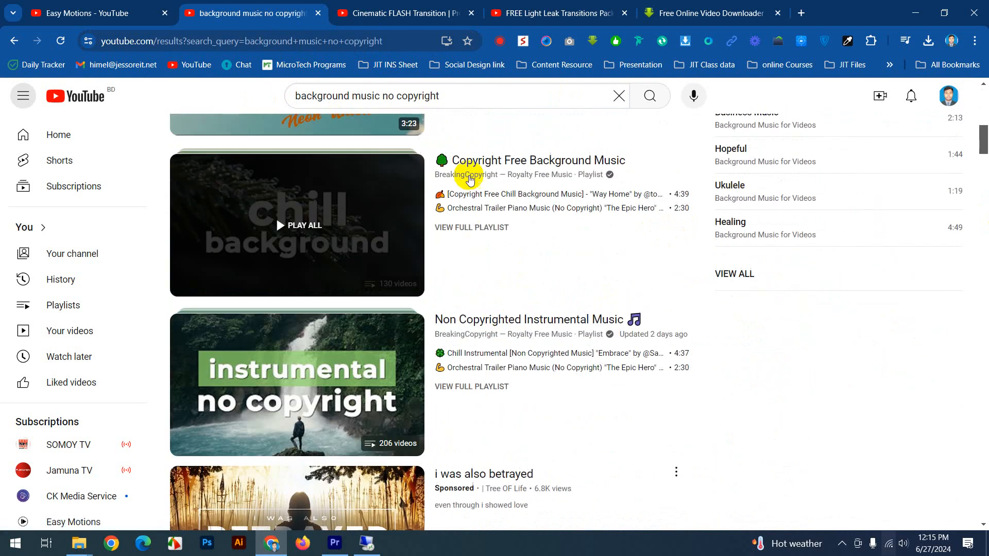
click(576, 216)
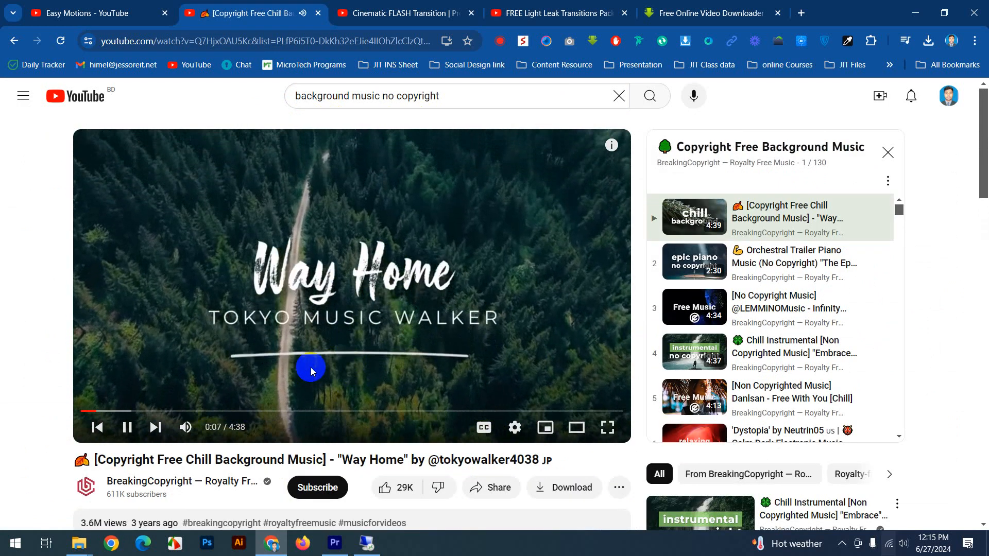
Sample "Way Home" at about 0:23 and 0:37, and open "The Epic Hero" from the same playlist.
click(124, 408)
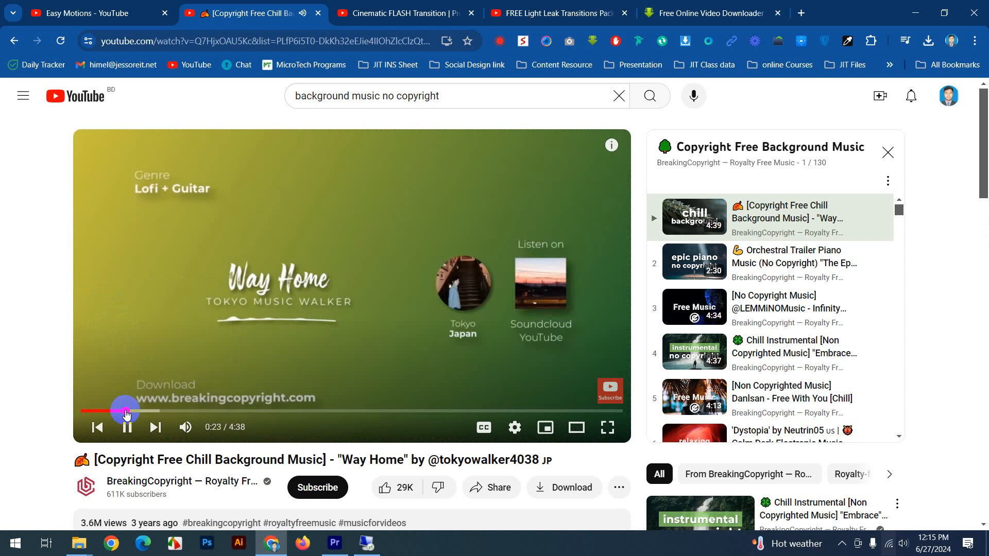
click(151, 411)
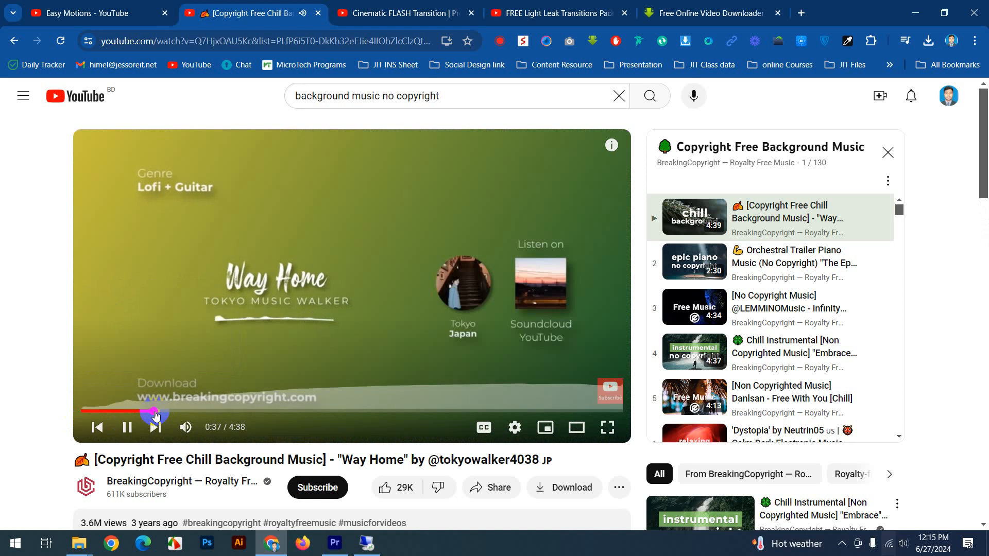
click(850, 259)
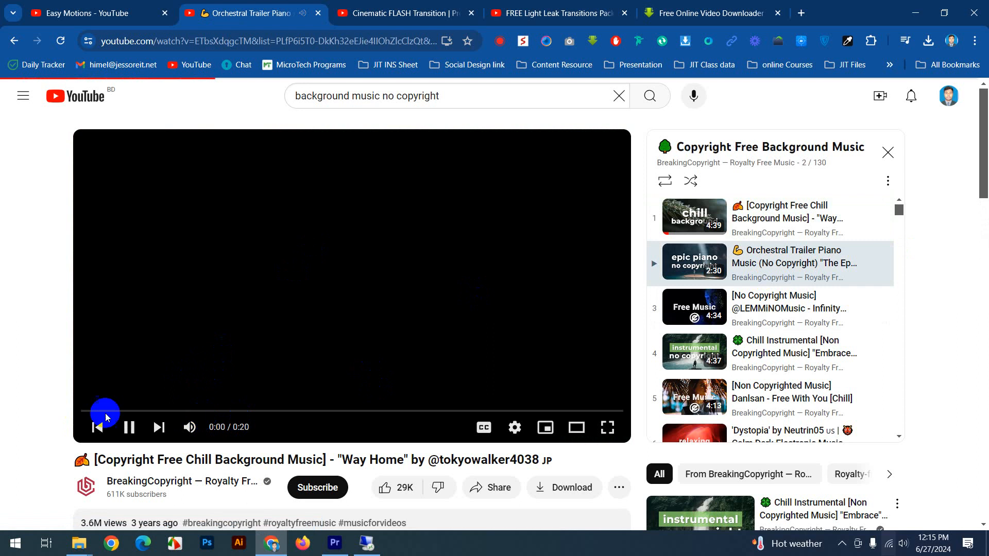
click(842, 544)
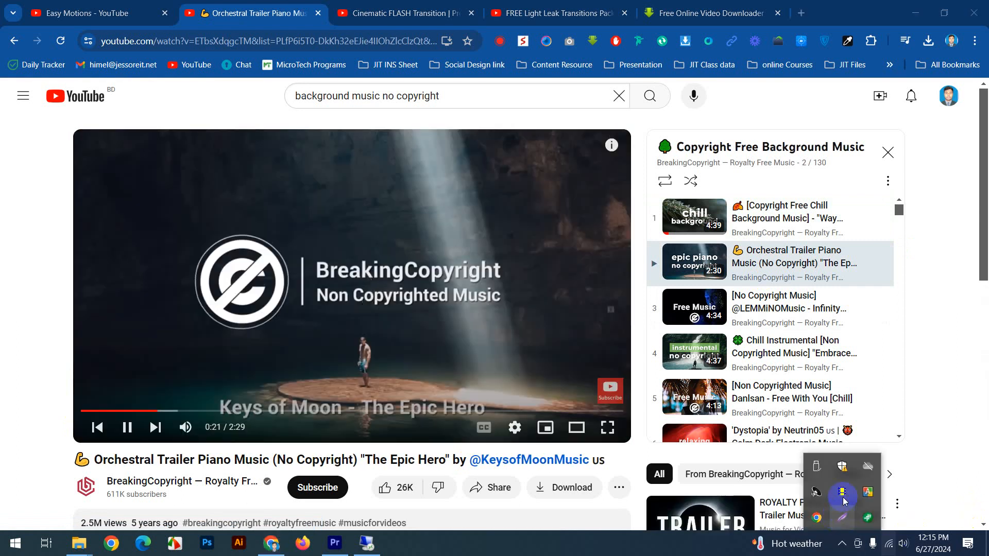
Switch to Premiere Pro and import the "Upbeat Funky Background Music for Video" file from Downloads.
click(335, 544)
click(857, 355)
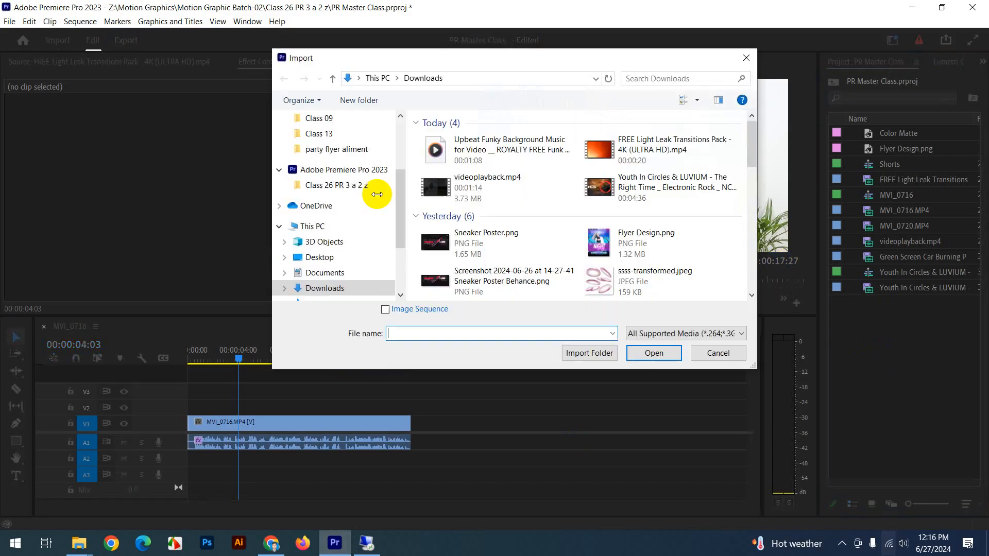
click(466, 148)
click(655, 350)
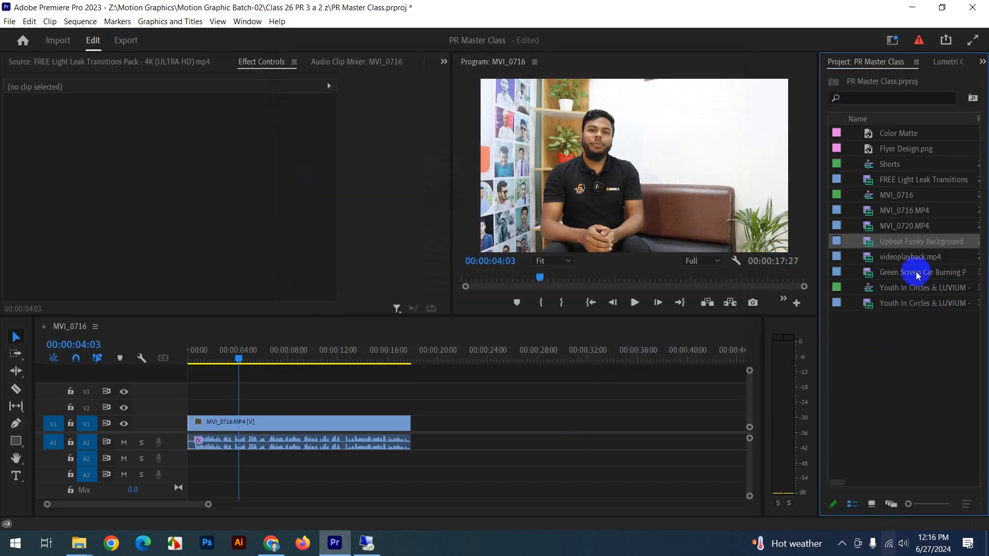
Preview the Upbeat Funky Background clip in the source monitor and mark its in point at about 5 seconds and out point at 00:00:22:01.
double_click(872, 246)
drag(53, 277, 18, 278)
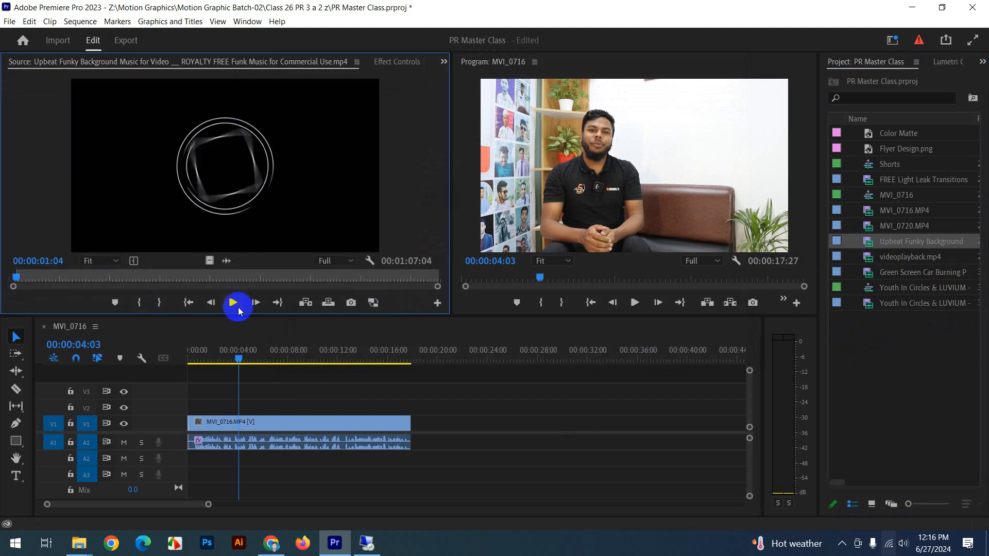
click(234, 304)
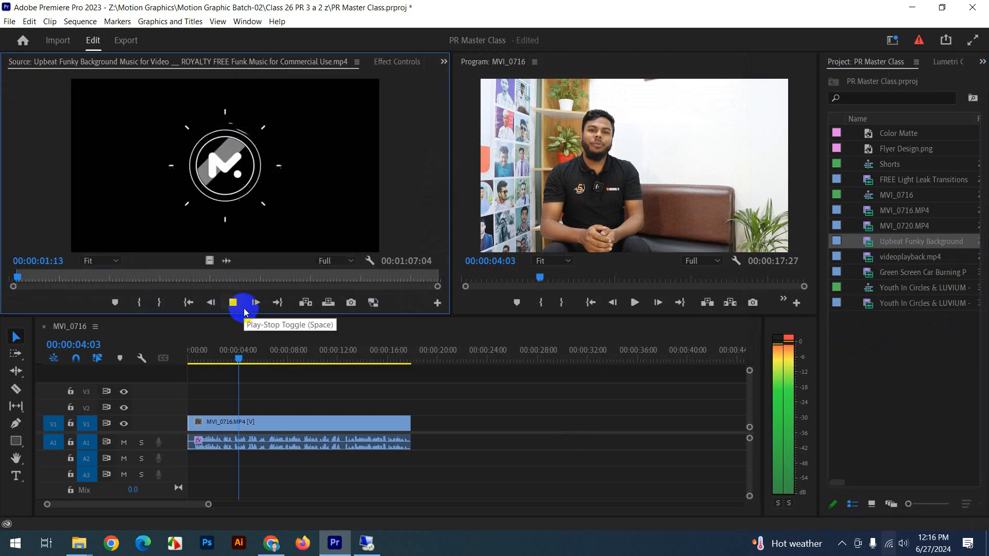
click(139, 303)
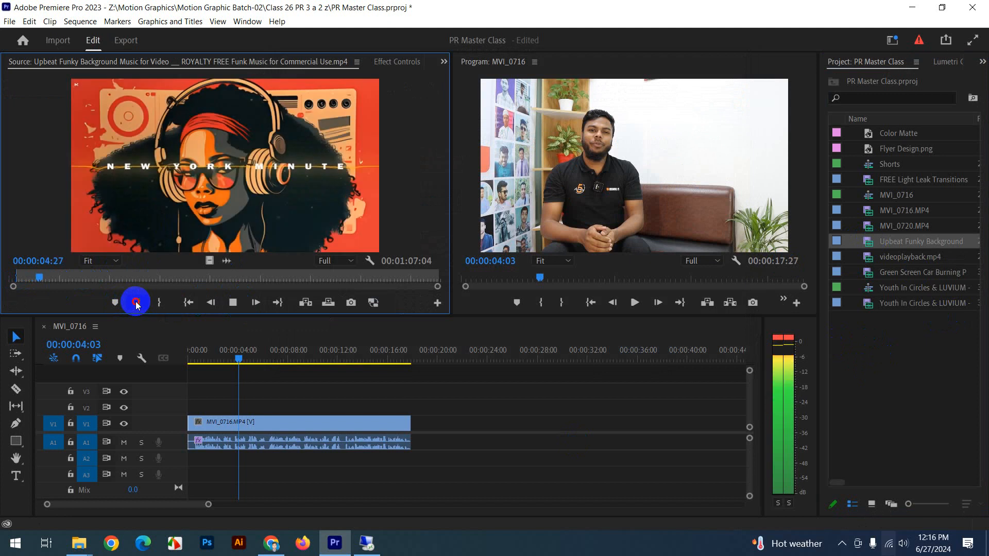
drag(44, 278, 147, 281)
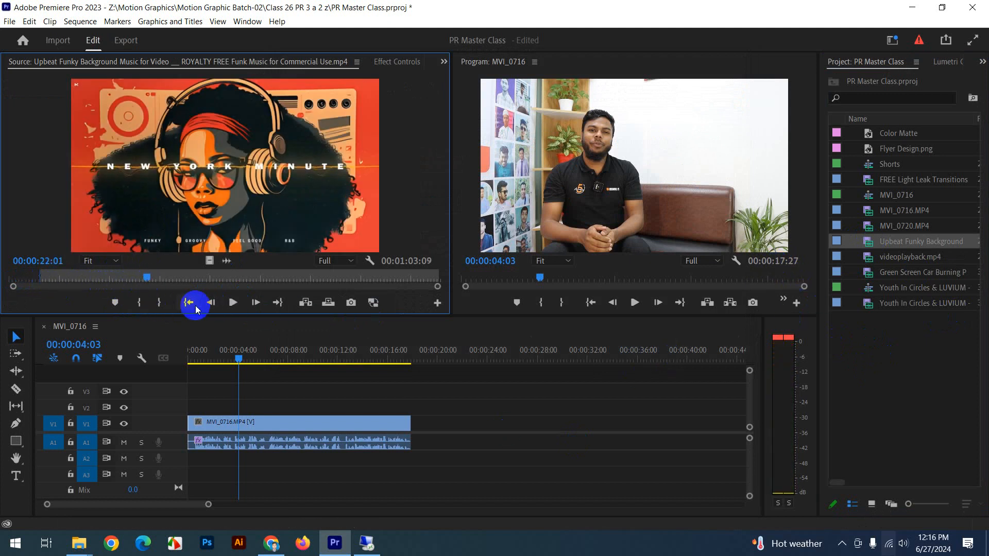
click(160, 303)
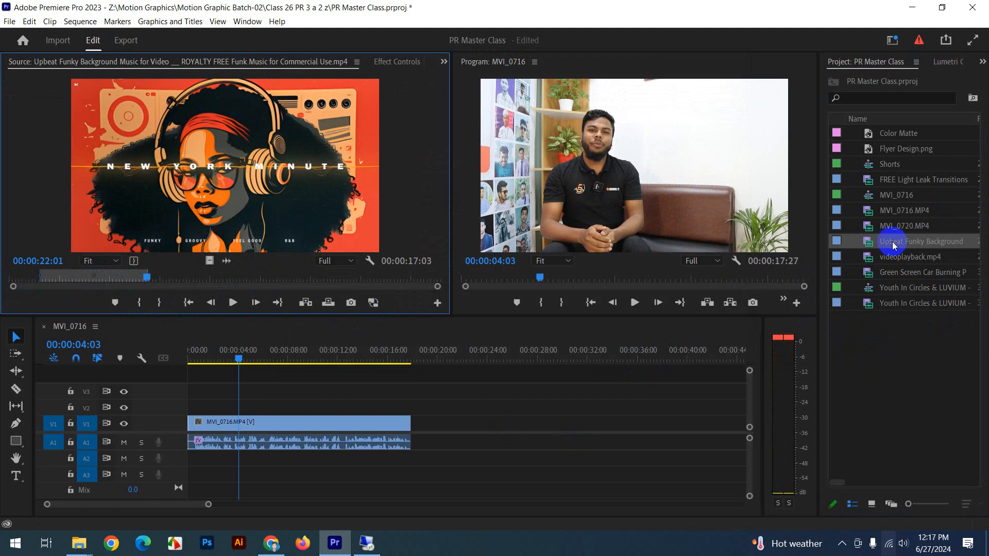
Place only the audio of the marked music section on track A2 at the start of the MVI_0716 sequence.
click(876, 245)
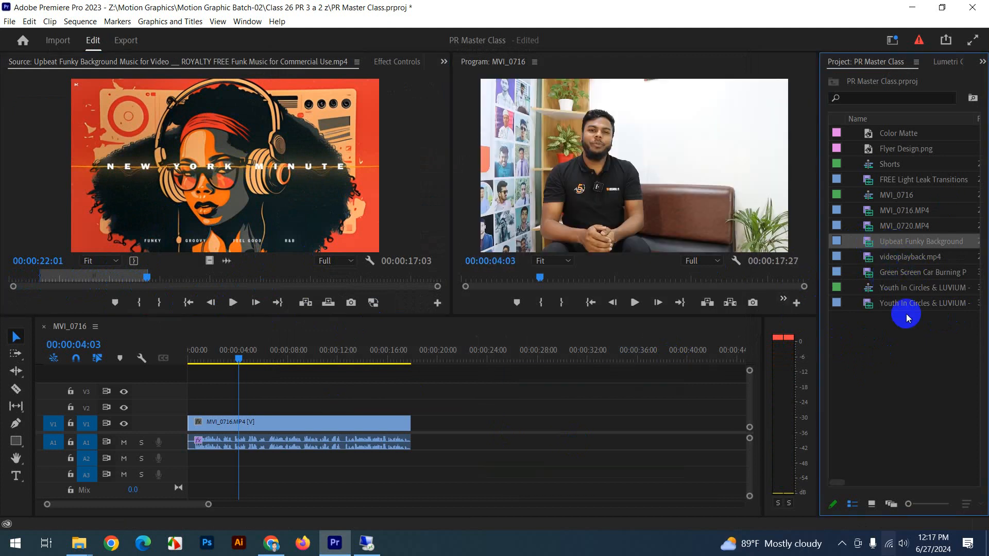
drag(227, 260, 140, 493)
drag(226, 261, 212, 470)
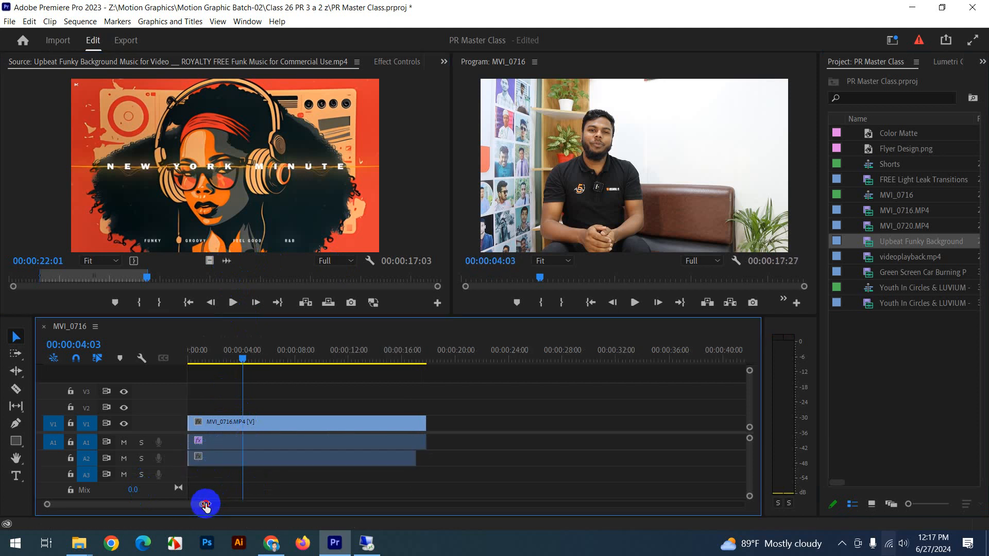
Play the sequence from the start and extend the A2 music clip to end with the MVI_0716 clip.
drag(207, 505, 174, 505)
drag(209, 360, 187, 361)
key(space)
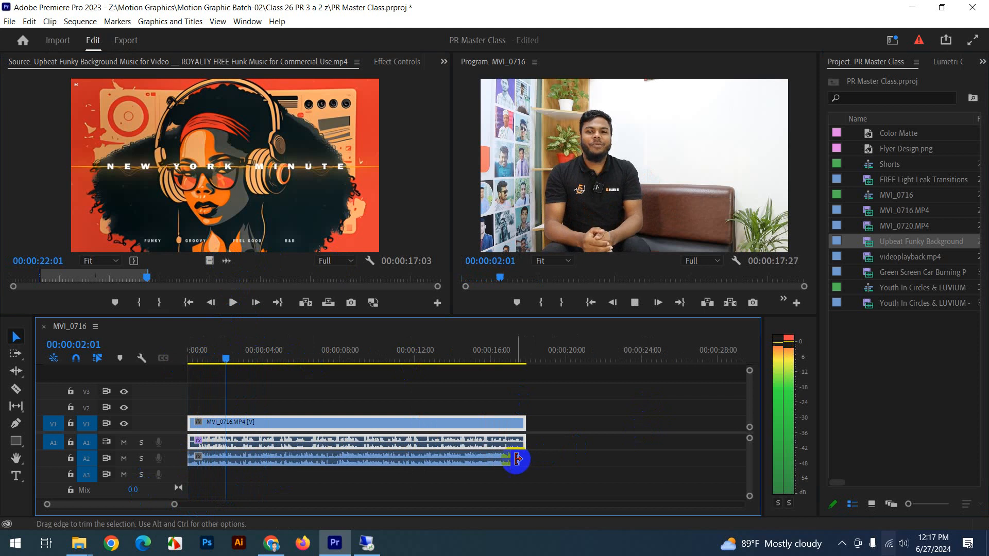
drag(510, 458, 525, 458)
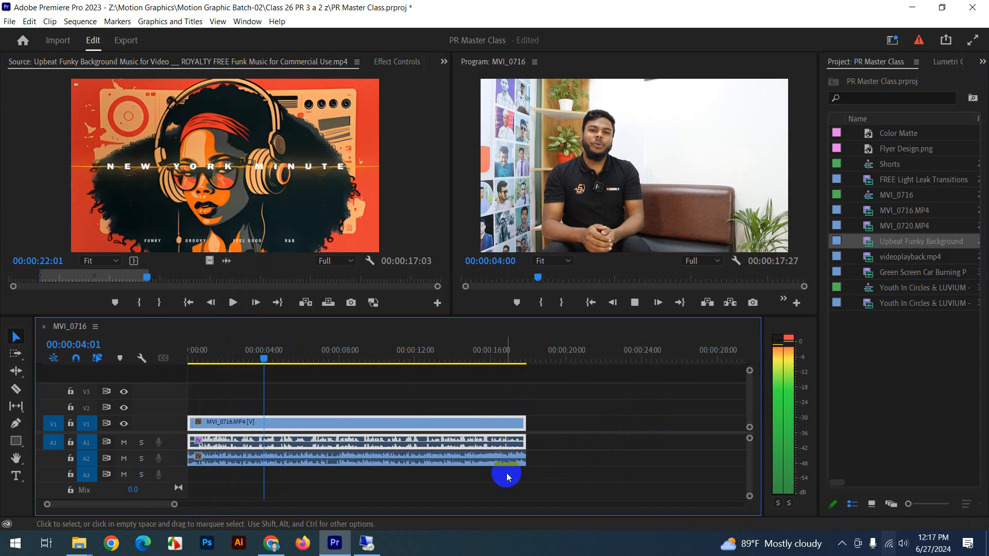
click(521, 458)
key(space)
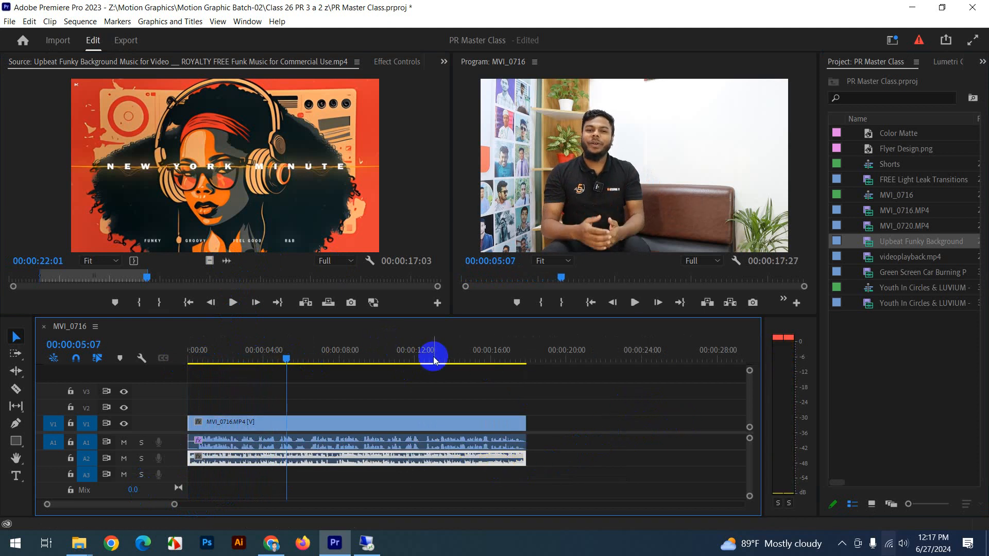
Mute track A1 and play the music alone from the start to check its level until about 3 seconds.
click(378, 393)
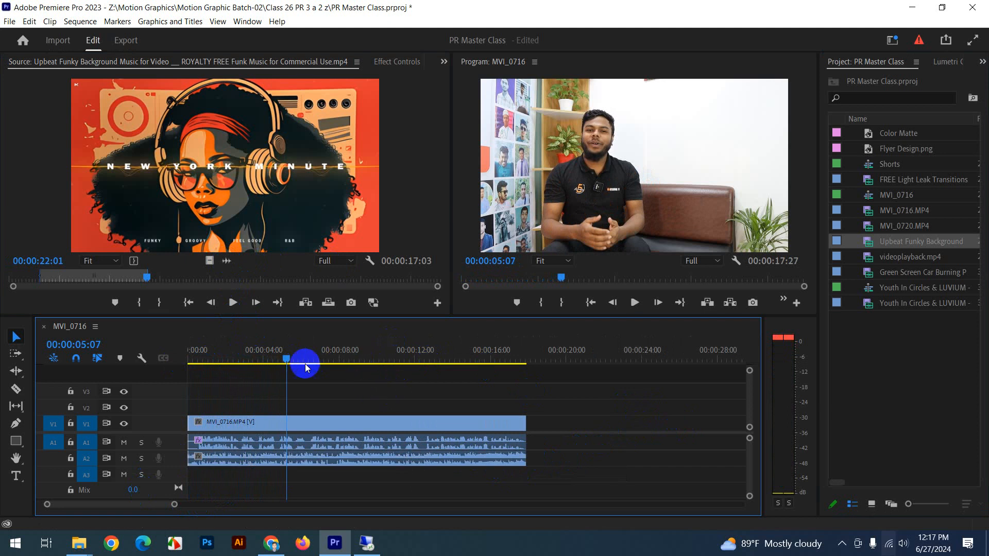
drag(286, 355, 231, 357)
click(212, 354)
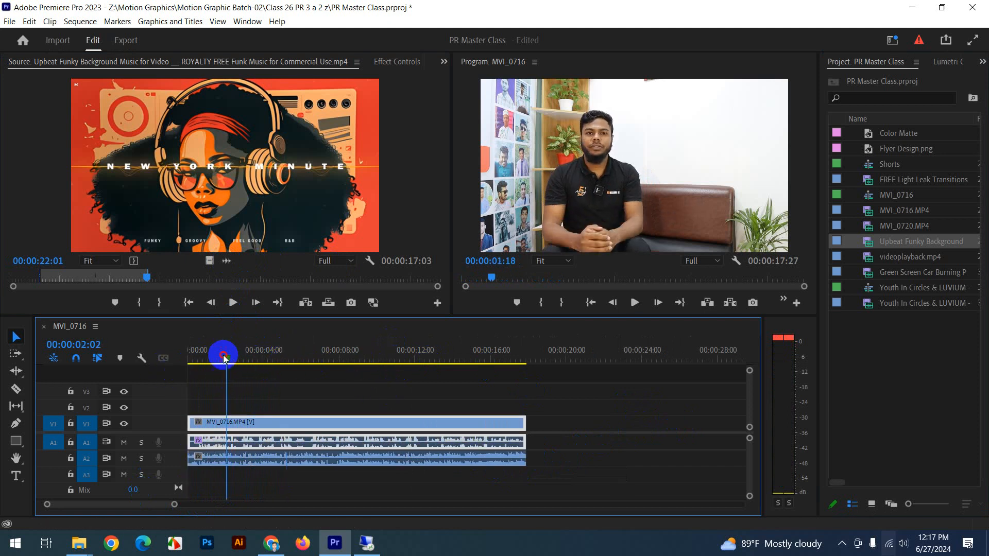
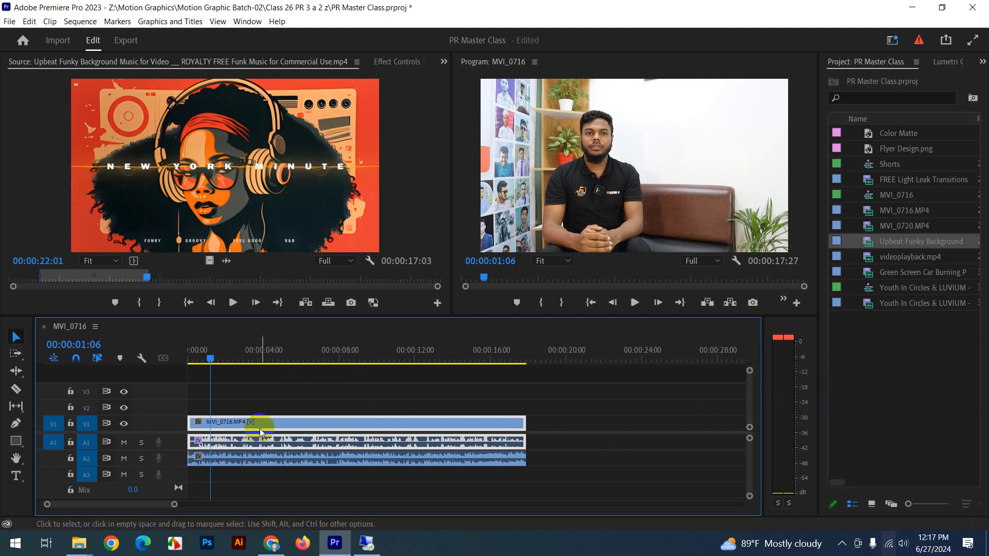
click(125, 444)
drag(211, 359, 189, 359)
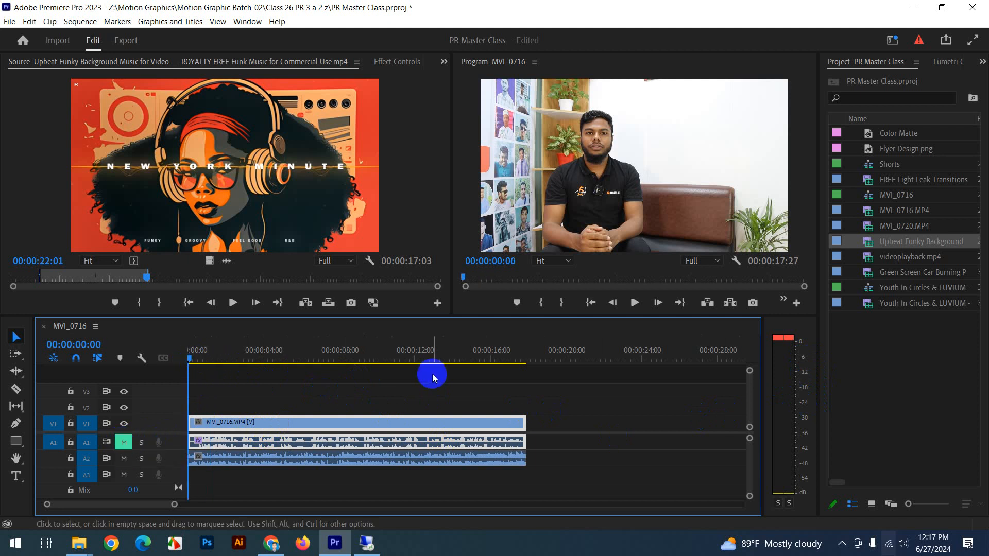
key(space)
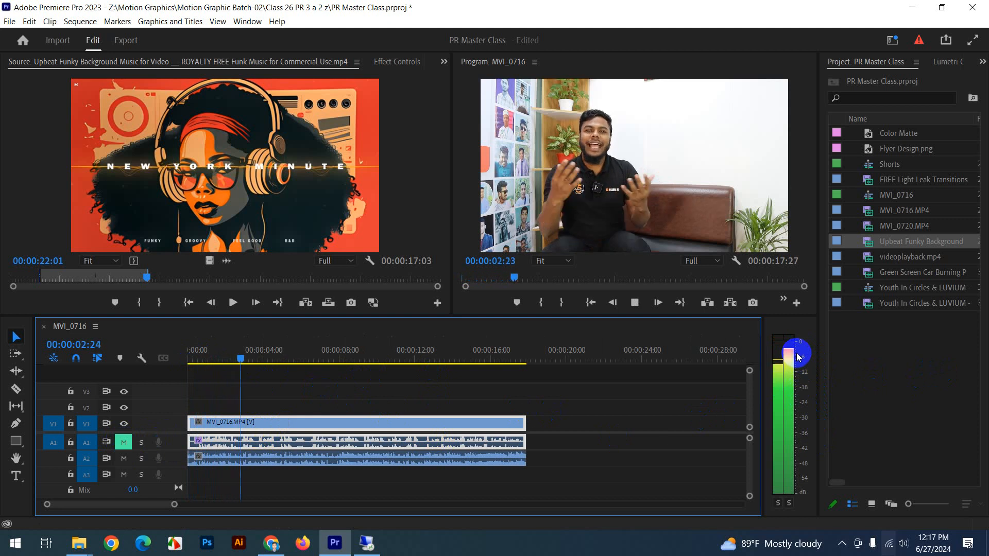
key(space)
Adjust the A2 music clip's audio gain by -10 dB and listen to its level until about 7 seconds.
drag(459, 315, 468, 236)
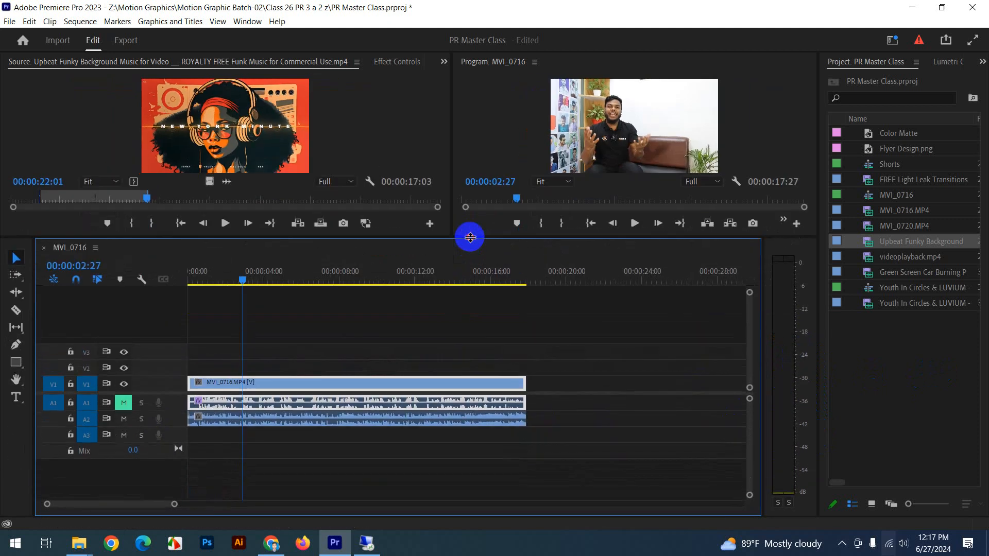
click(314, 421)
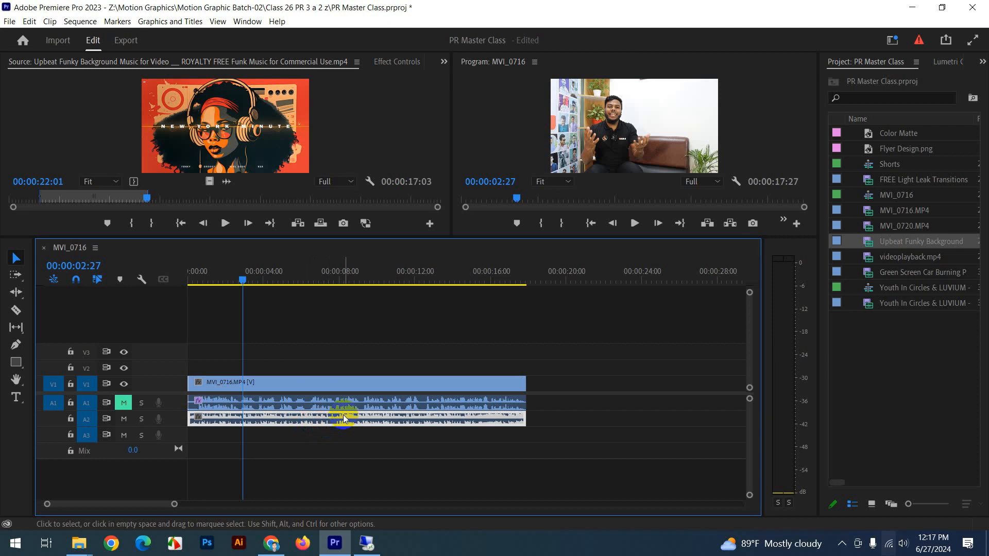
right_click(344, 429)
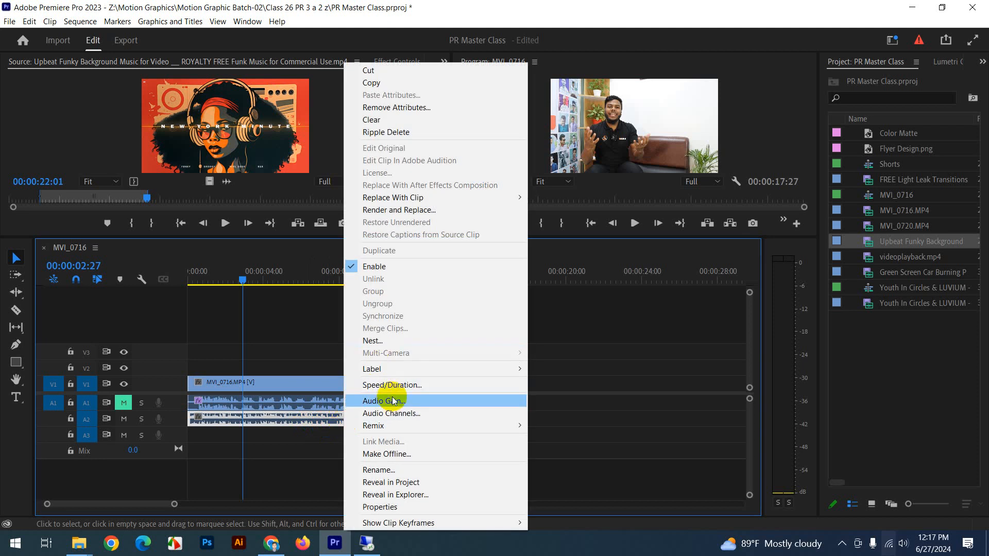
click(679, 419)
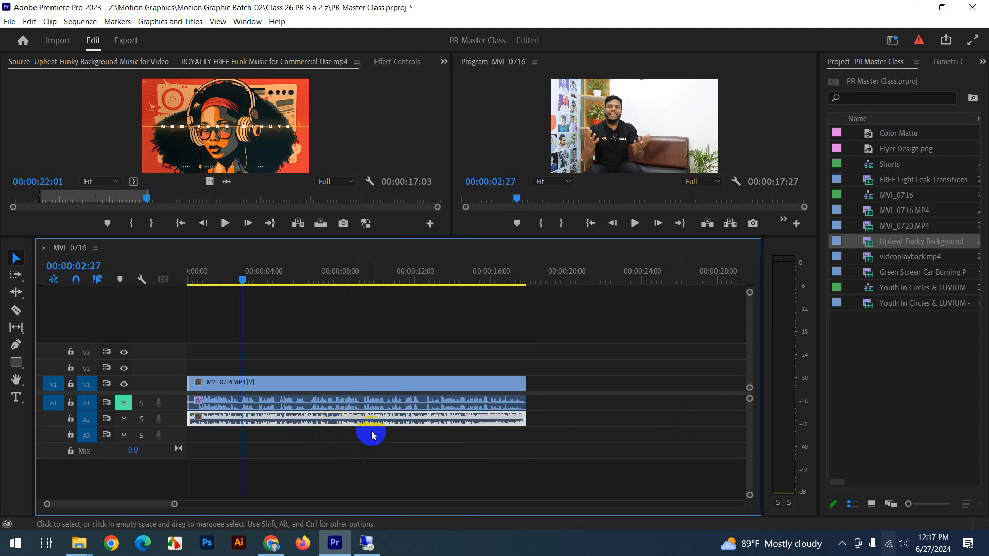
right_click(347, 426)
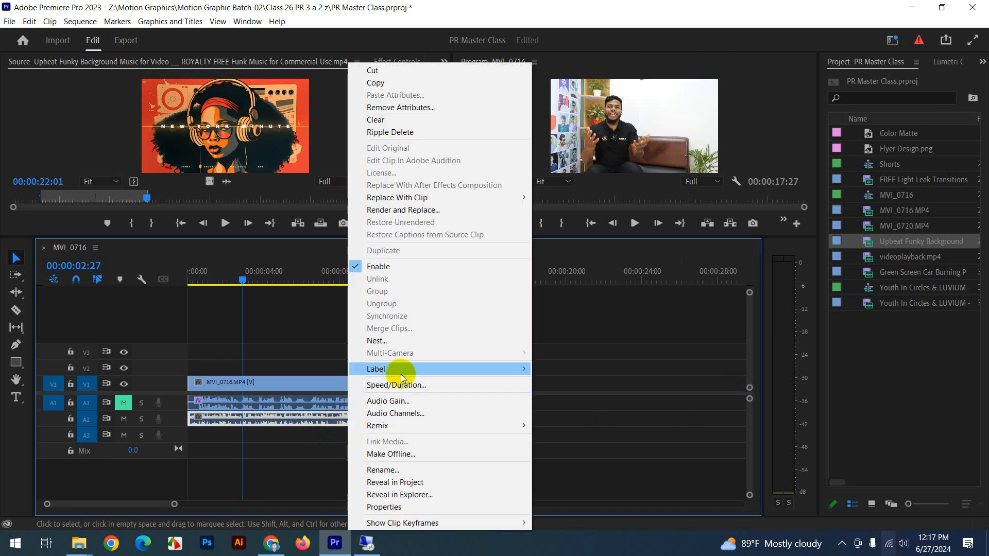
click(392, 401)
key(Return)
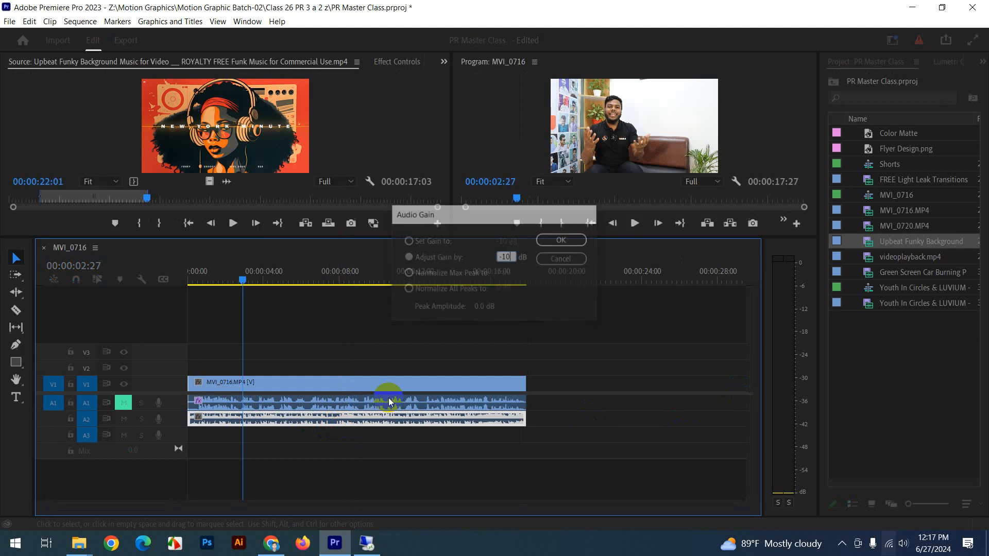
key(space)
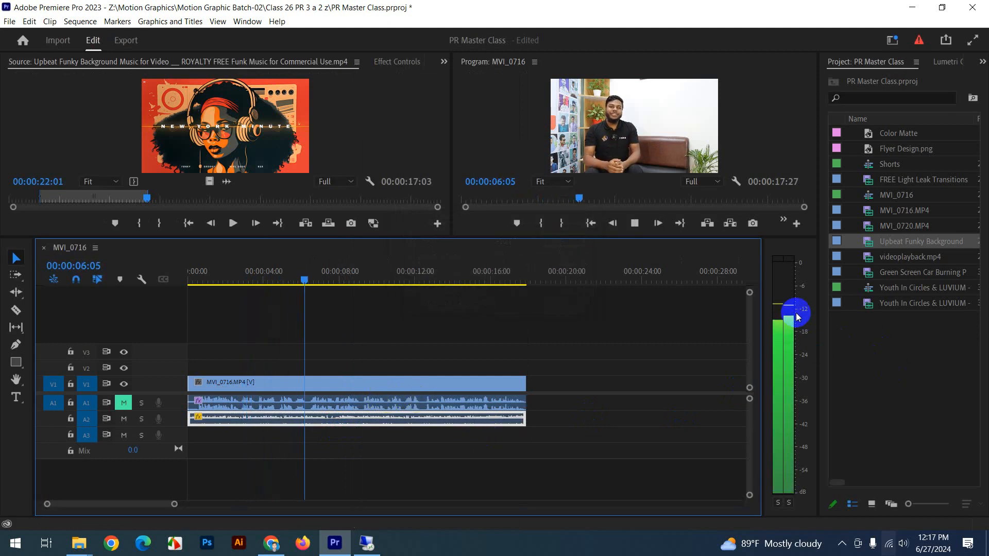
key(space)
Adjust the music clip's gain by a further -2 dB and check its level until about 10 seconds.
right_click(426, 427)
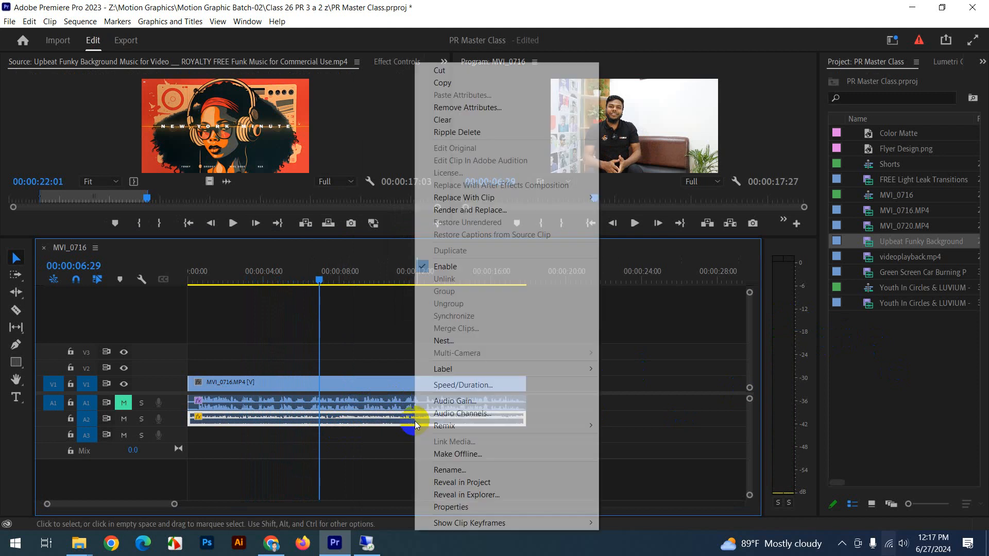
click(456, 403)
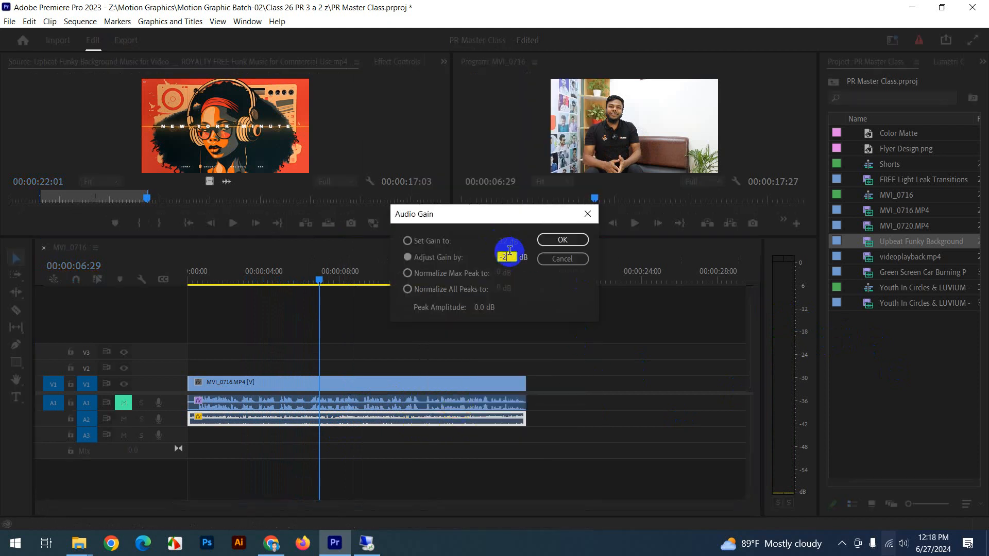
click(562, 241)
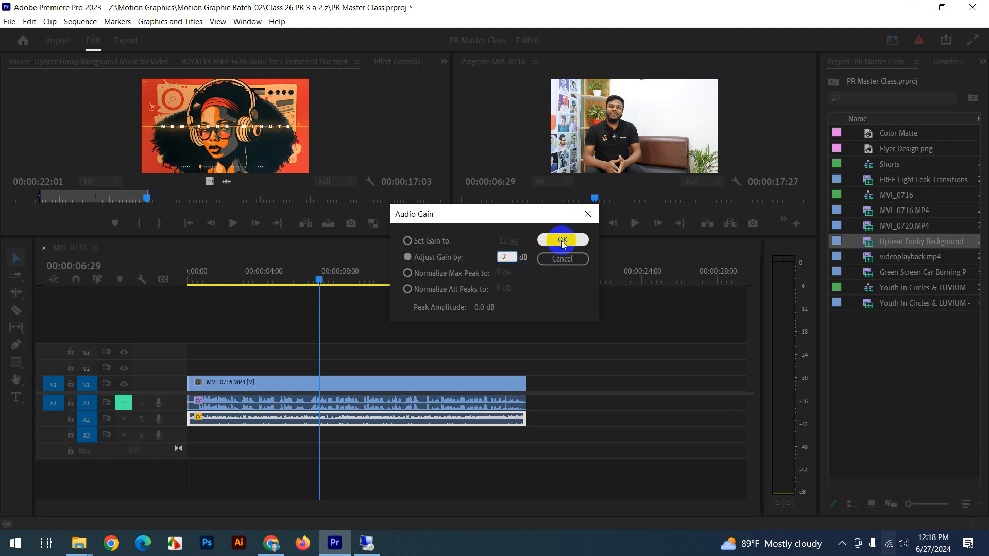
key(space)
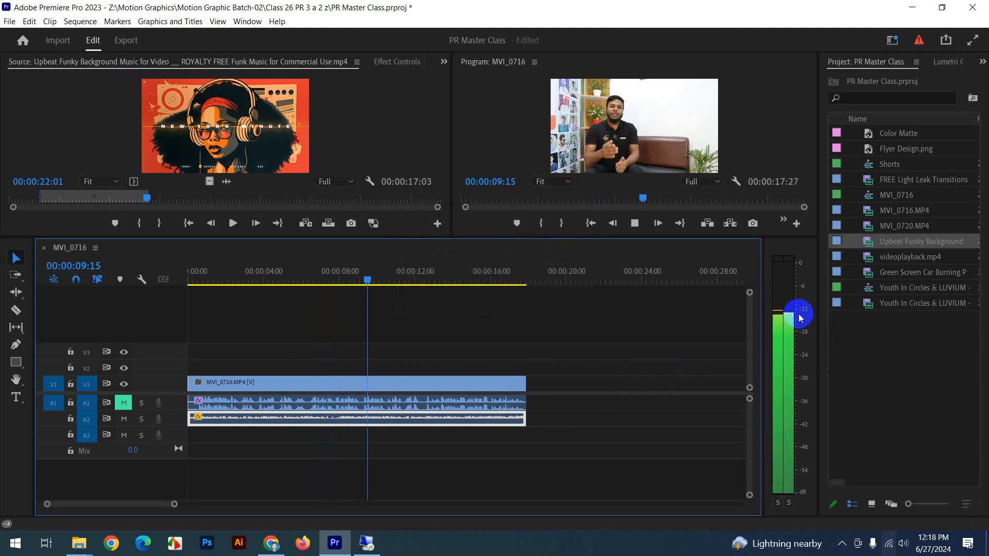
key(space)
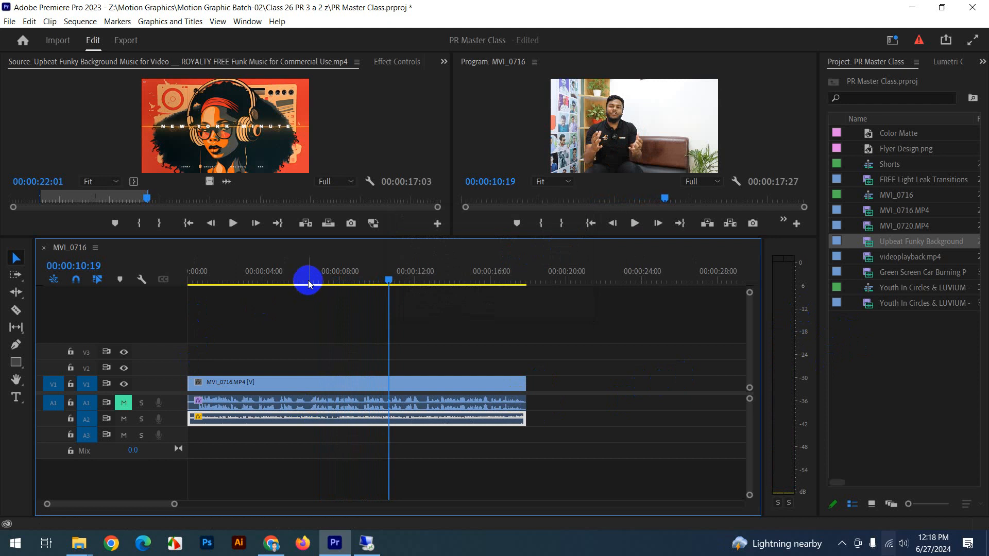
Unmute track A1 and play the sequence from the start to hear the voice and music together.
click(123, 402)
key(Home)
key(space)
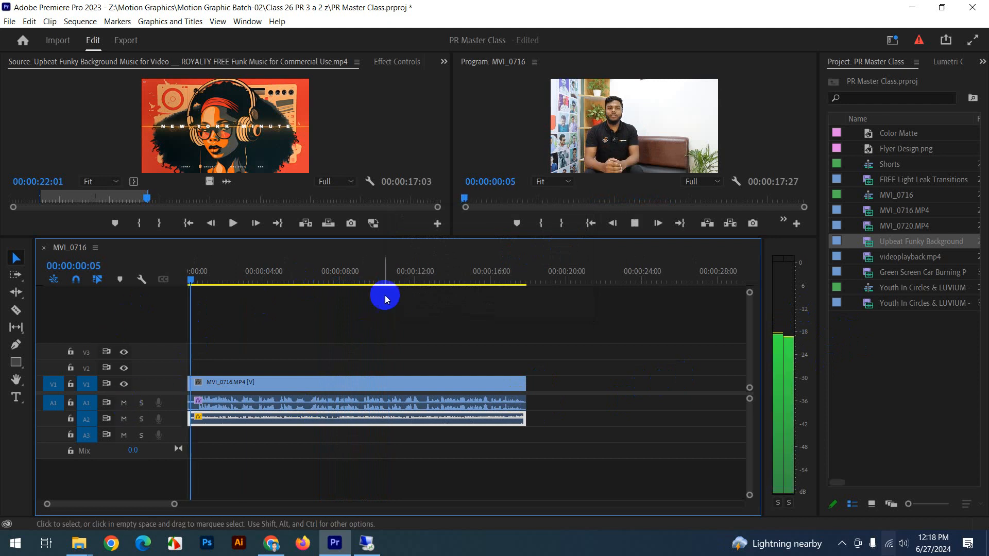
click(375, 320)
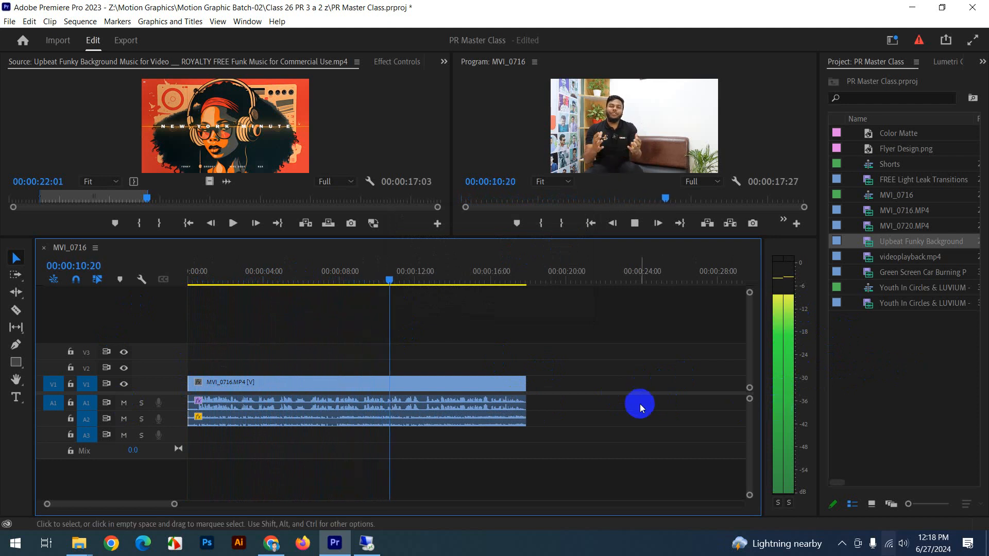
Replay the opening of the sequence from the start to hear where the voice comes in over the music.
key(space)
click(484, 391)
drag(351, 278, 251, 281)
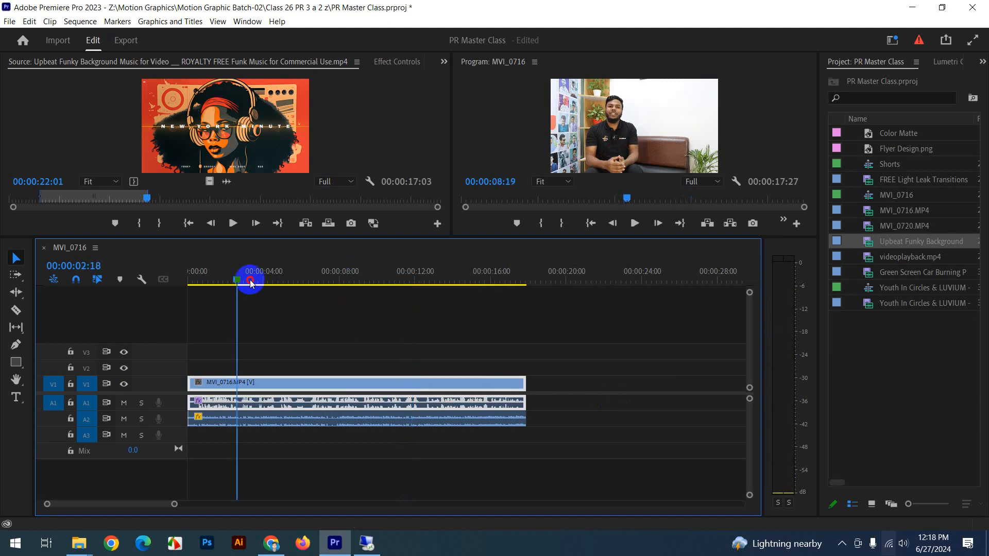
key(Home)
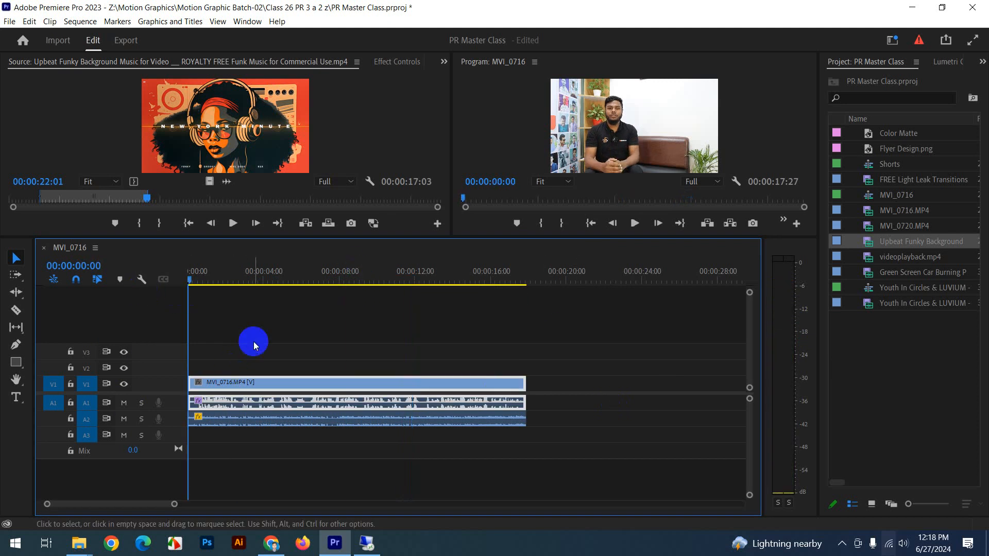
key(space)
key(space)
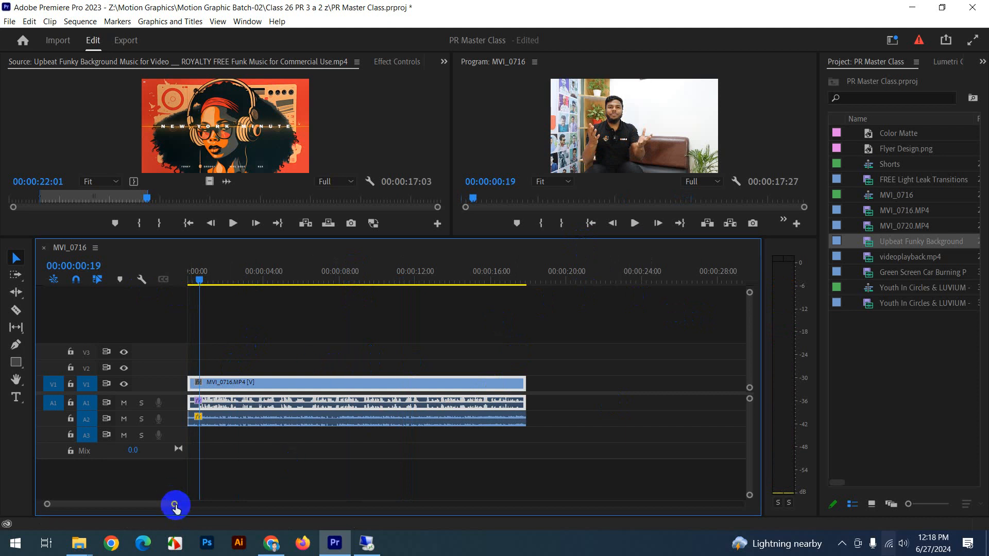
Shift the MVI_0716 clip about one second later and extend its start back to the beginning of the sequence.
drag(175, 505, 155, 505)
drag(231, 381, 170, 393)
mouse_move(209, 278)
mouse_down()
mouse_move(166, 287)
mouse_move(228, 282)
mouse_up()
drag(247, 383, 262, 387)
drag(206, 385, 189, 385)
drag(236, 281, 245, 302)
Examine the intro between the sequence start and the first spoken words at about 00:00:01:19 against the music clip.
click(265, 437)
click(265, 419)
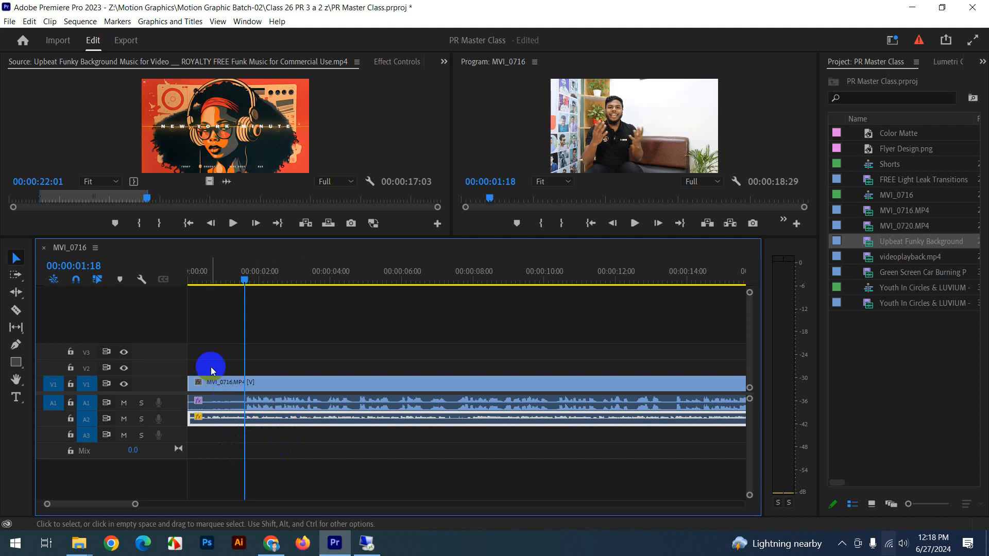
drag(232, 281, 144, 292)
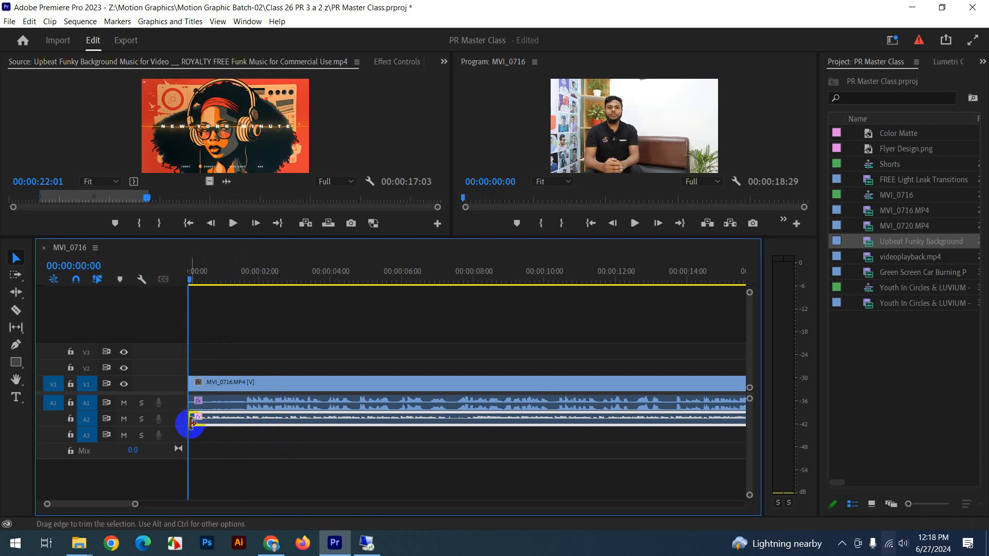
drag(189, 421, 217, 422)
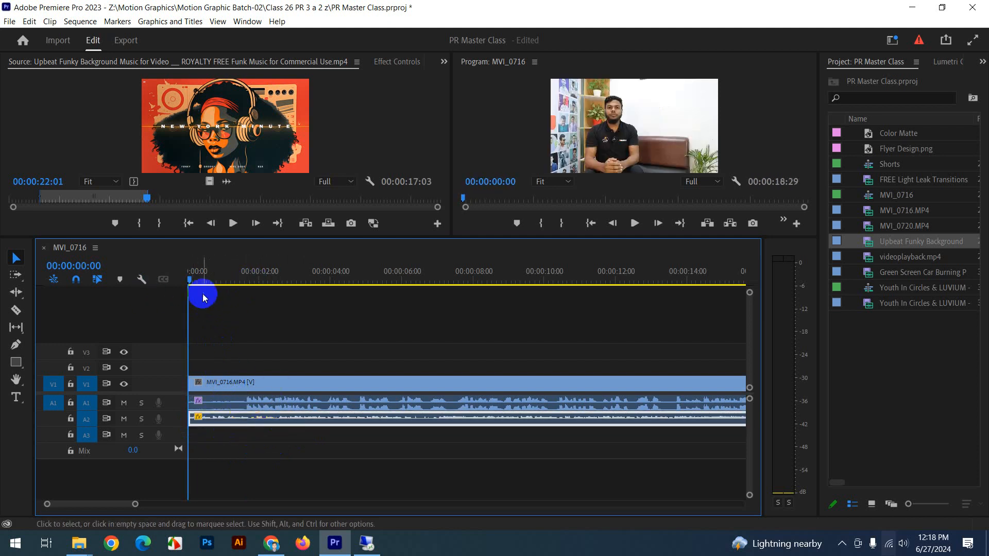
drag(194, 280, 246, 281)
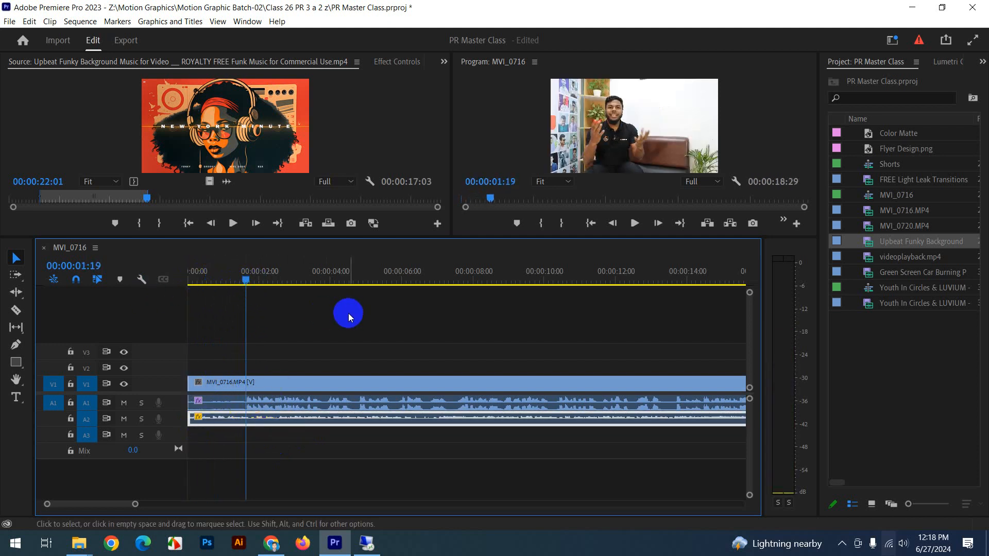
click(348, 319)
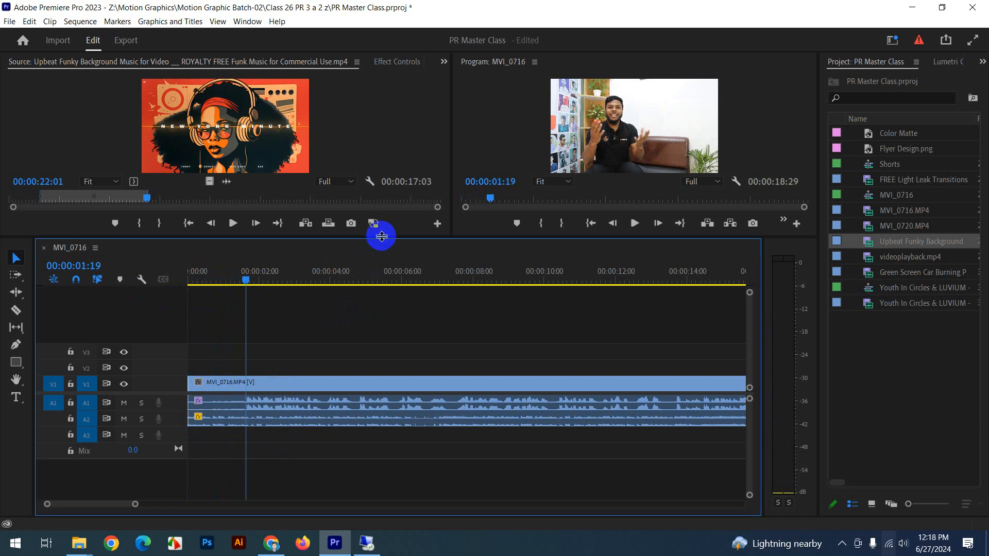
Enlarge the preview monitors and extend the end of the A2 music clip to the end of the MVI_0716 clip.
drag(381, 236, 424, 284)
click(325, 444)
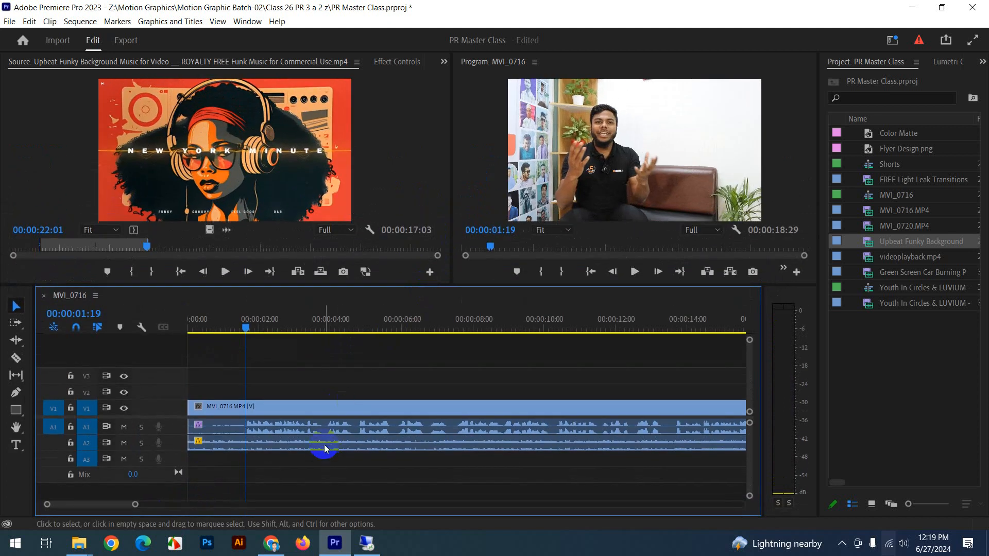
drag(136, 507, 181, 505)
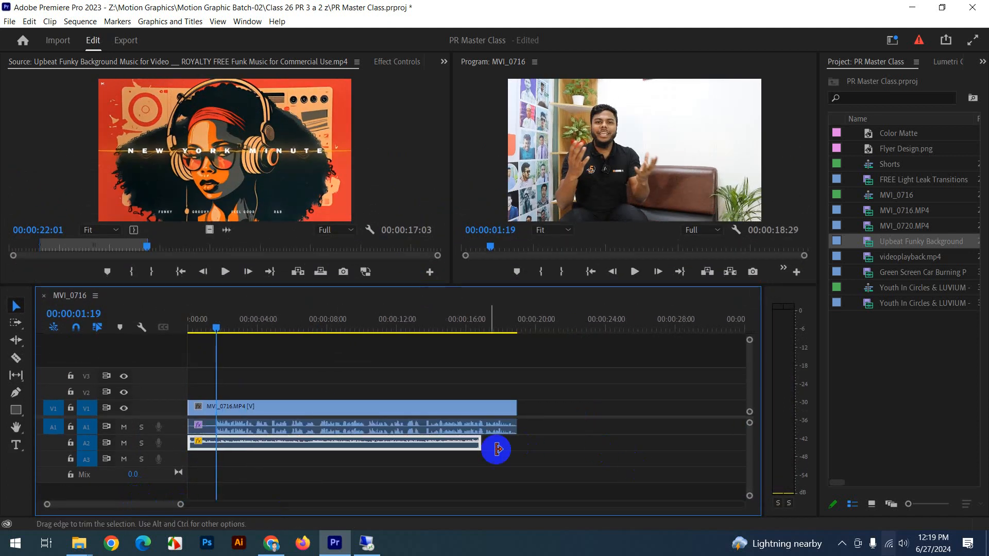
drag(479, 443, 503, 453)
Adjust the A2 music clip's audio gain by 10 dB and play a moment of the sequence to check its level.
right_click(249, 446)
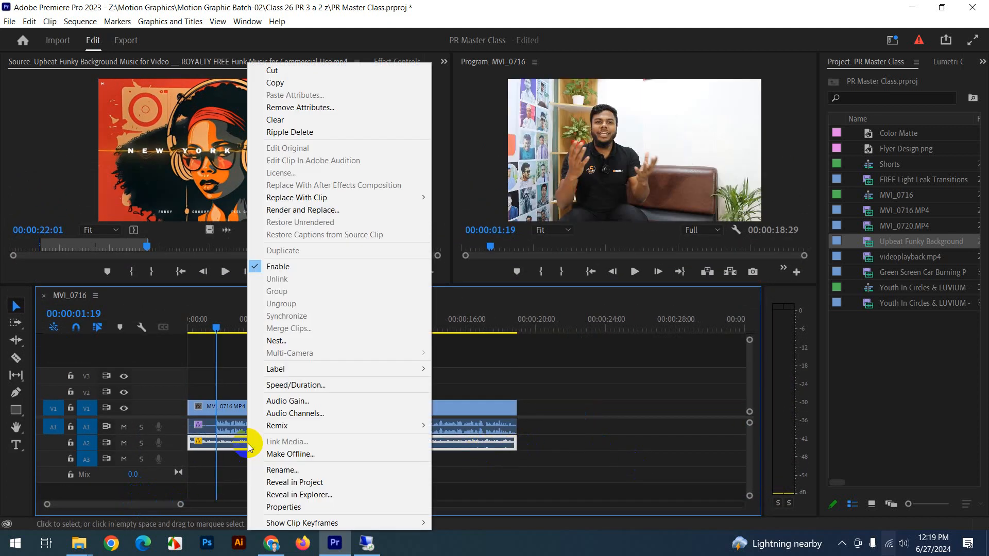
click(395, 405)
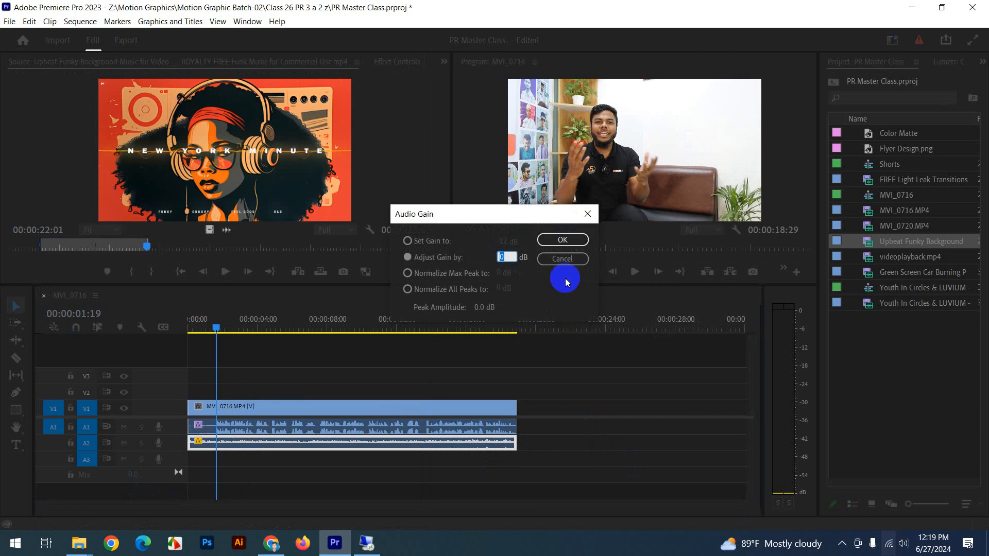
text(10)
key(Return)
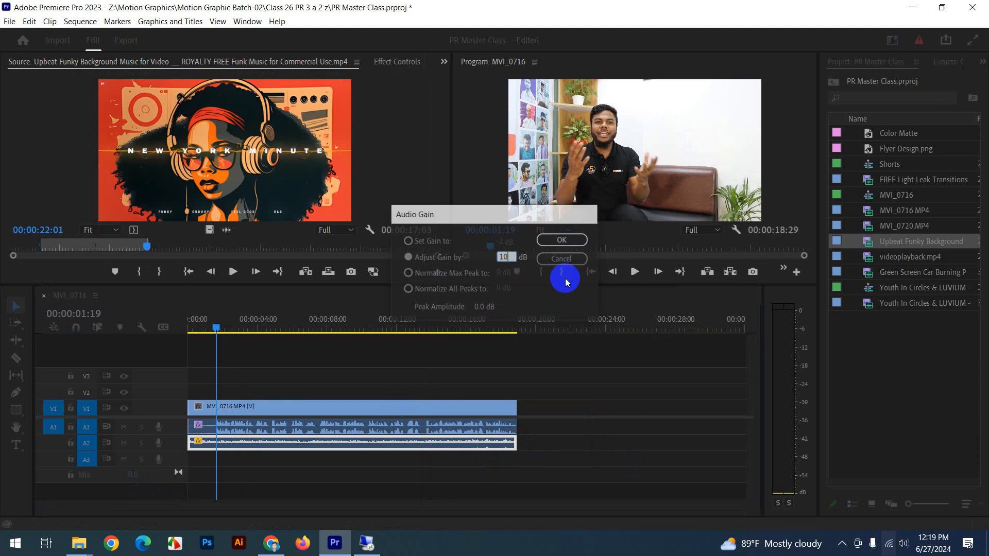
key(space)
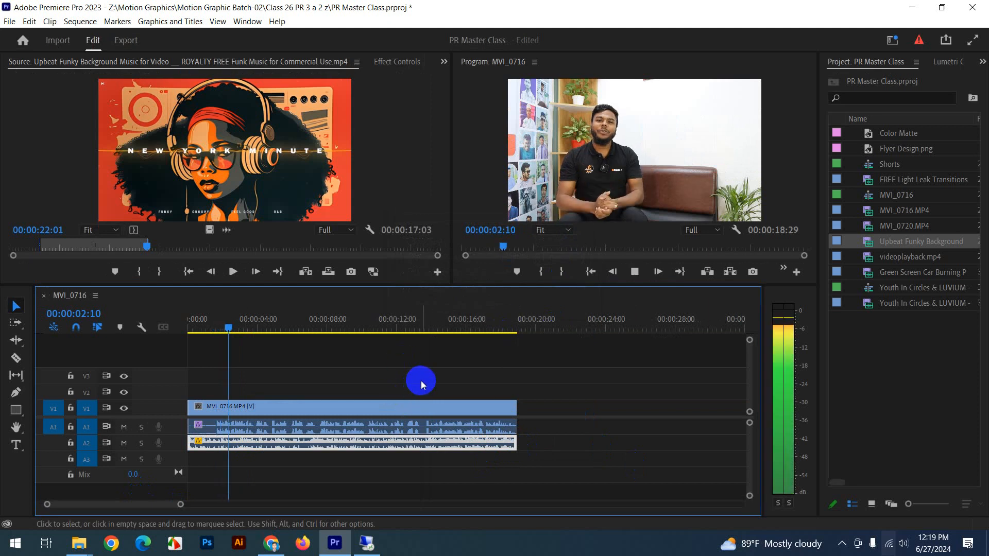
key(space)
click(236, 470)
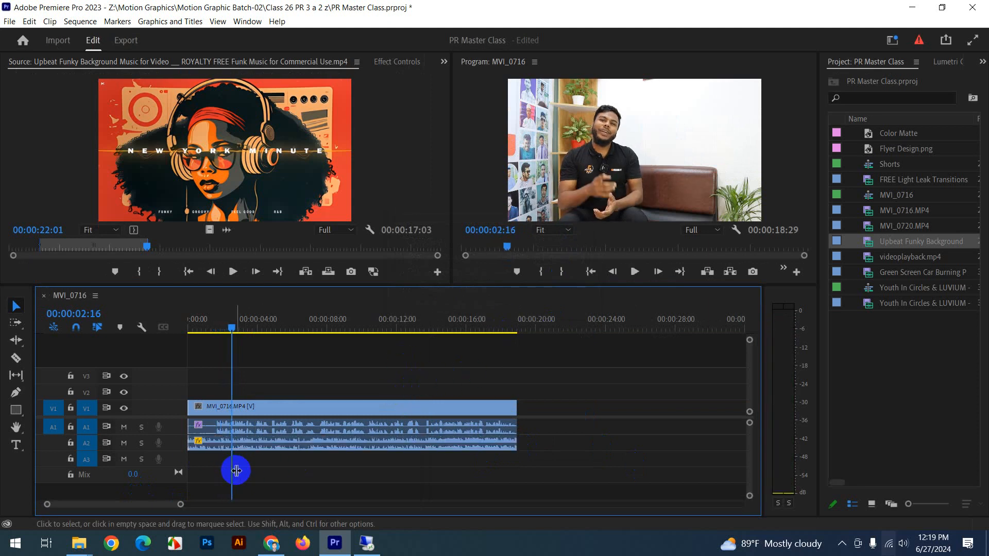
Increase the height of track A2 to show the music clip's volume line for keyframing.
click(261, 447)
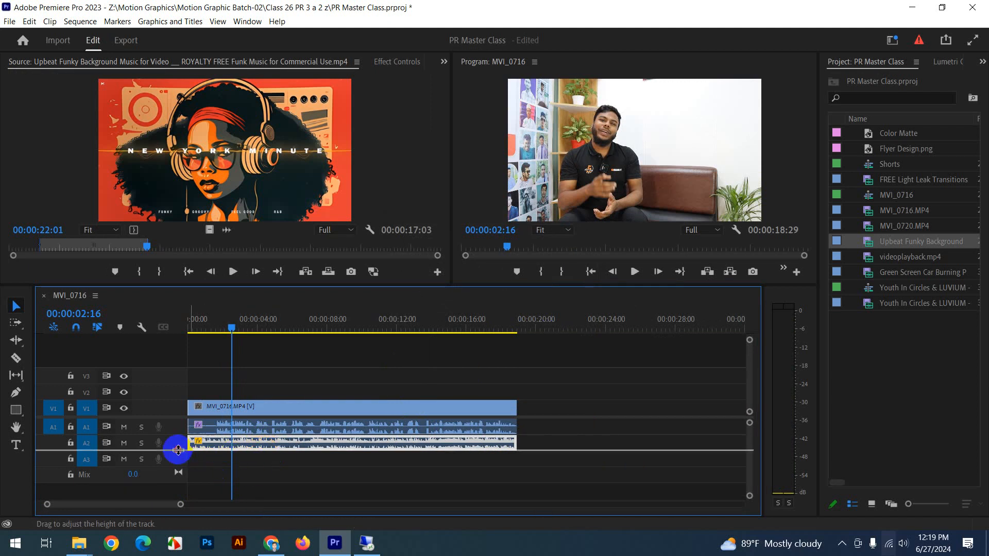
drag(178, 450, 178, 469)
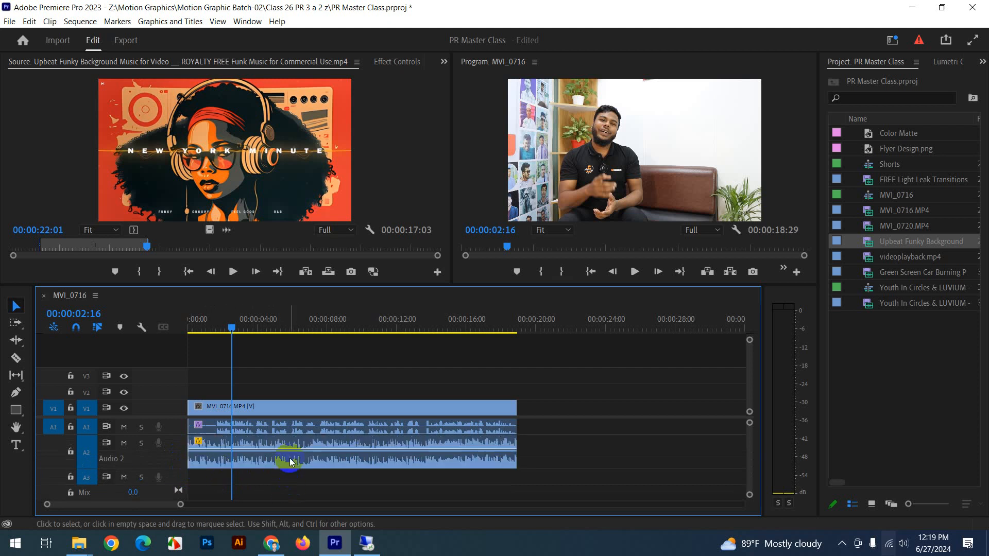
drag(285, 447, 295, 448)
click(296, 489)
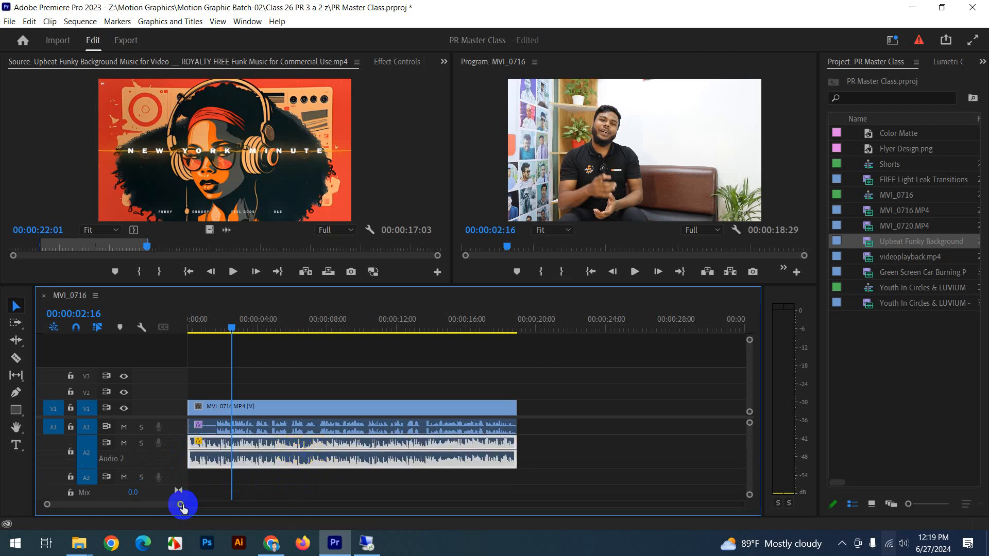
drag(181, 504, 143, 504)
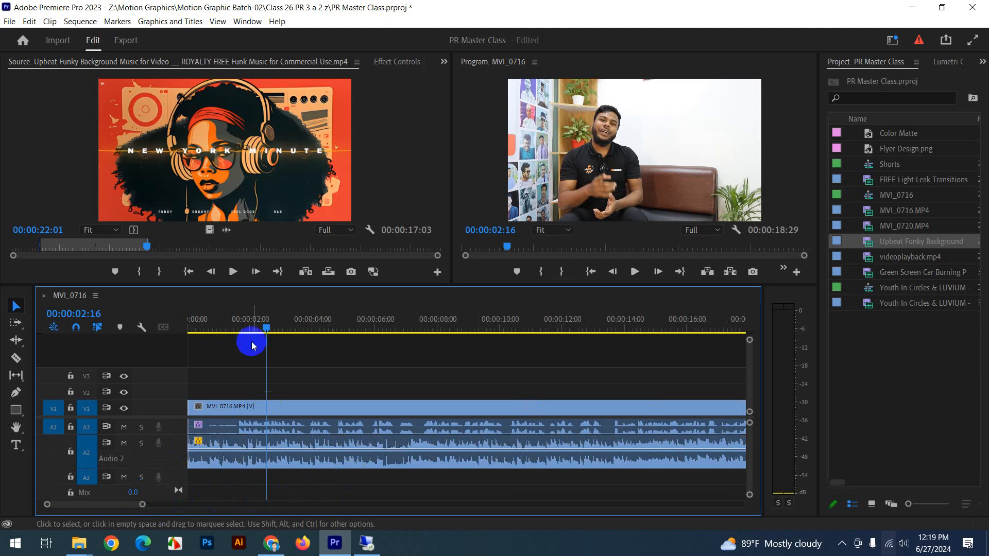
Add two music volume keyframes where the speech begins, lower the second to about -12.7 dB at 00:00:01:28, and play the transition.
key(Home)
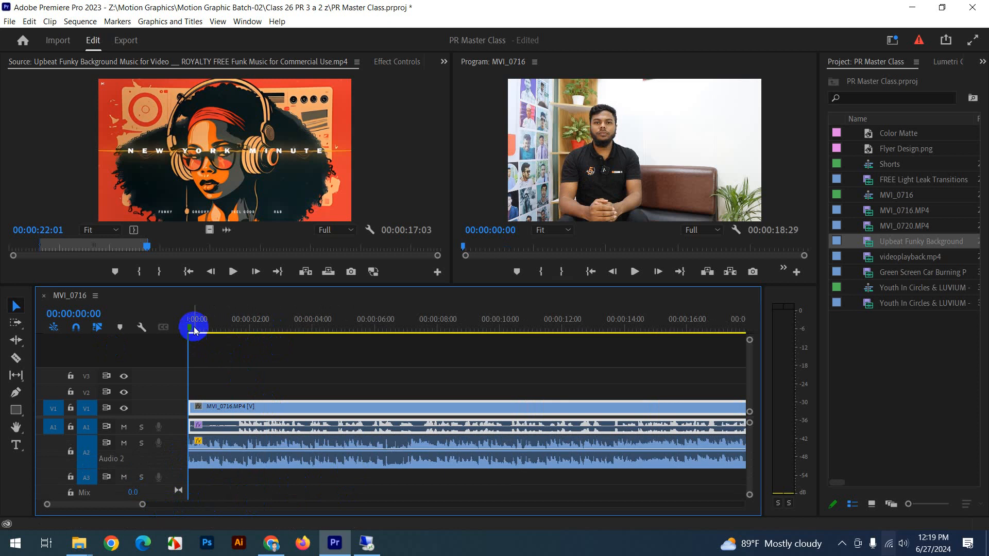
drag(194, 327, 237, 333)
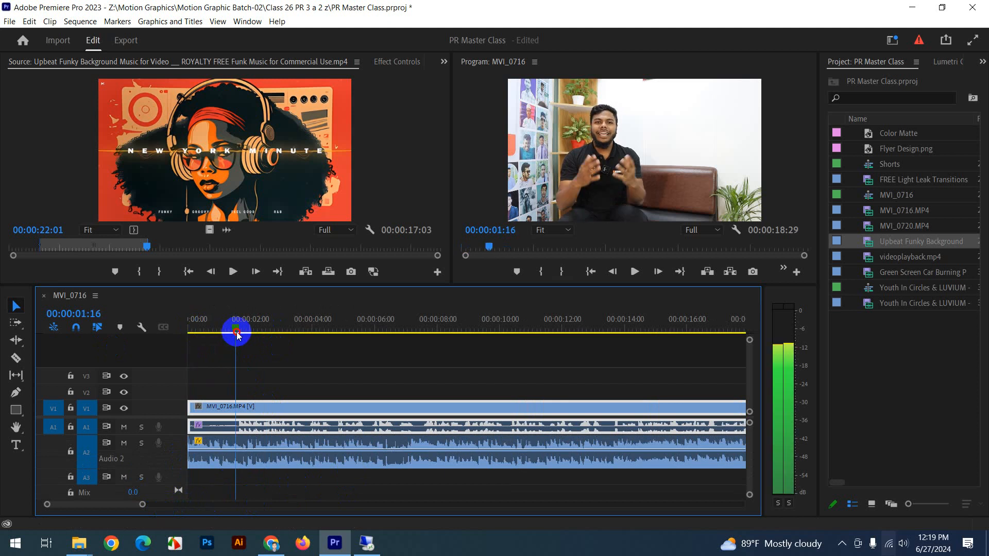
ctrl+click(235, 450)
drag(243, 329, 134, 342)
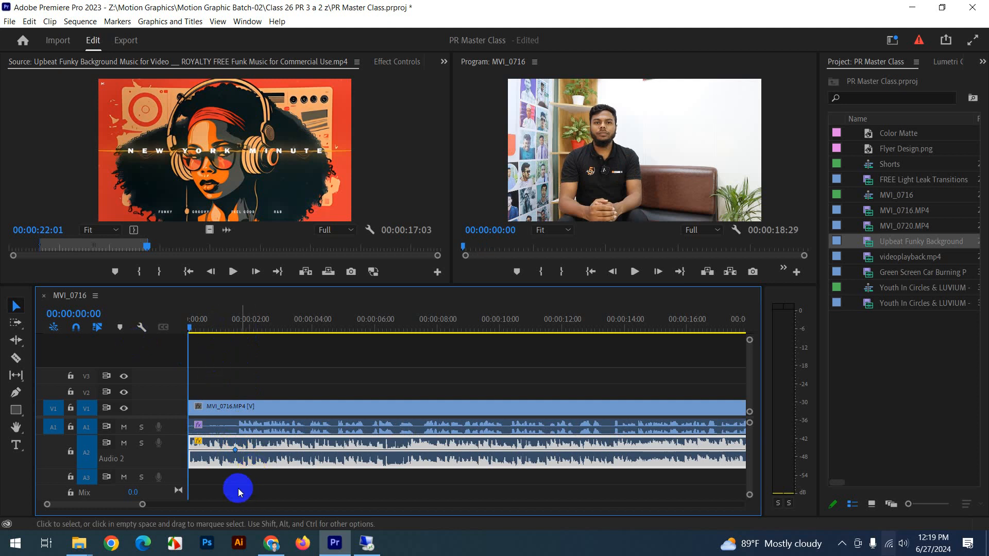
ctrl+click(245, 449)
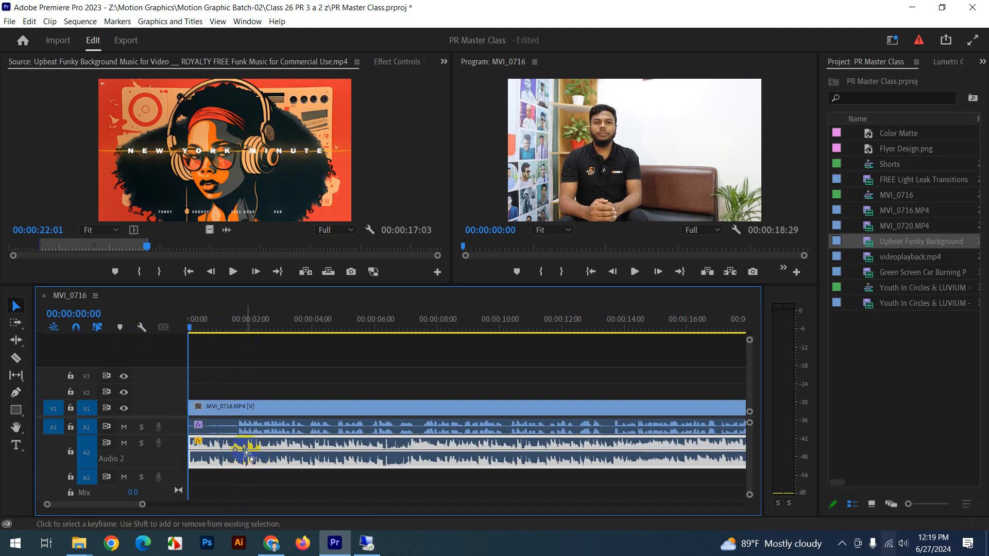
drag(246, 450, 251, 457)
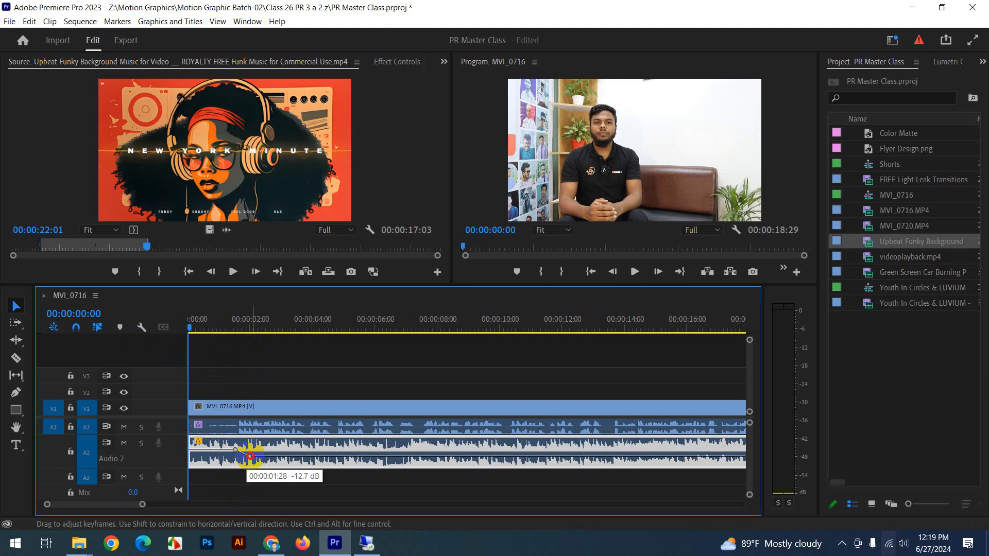
key(space)
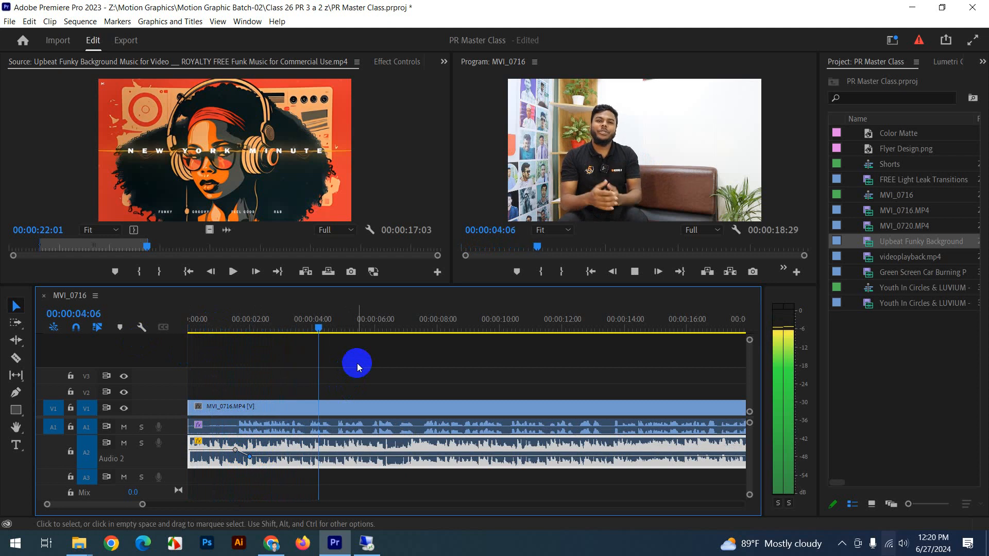
key(space)
Add three music volume keyframes around the speech pause near 00:00:13:03 and raise the middle one to about 1.7 dB at 00:00:13:13.
scroll(471, 387, right, 5)
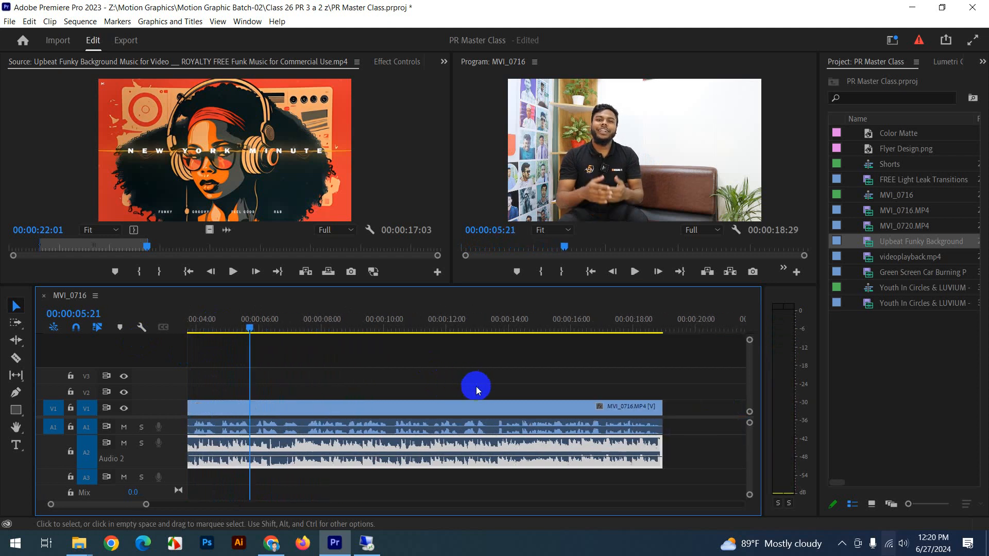
drag(425, 330, 405, 351)
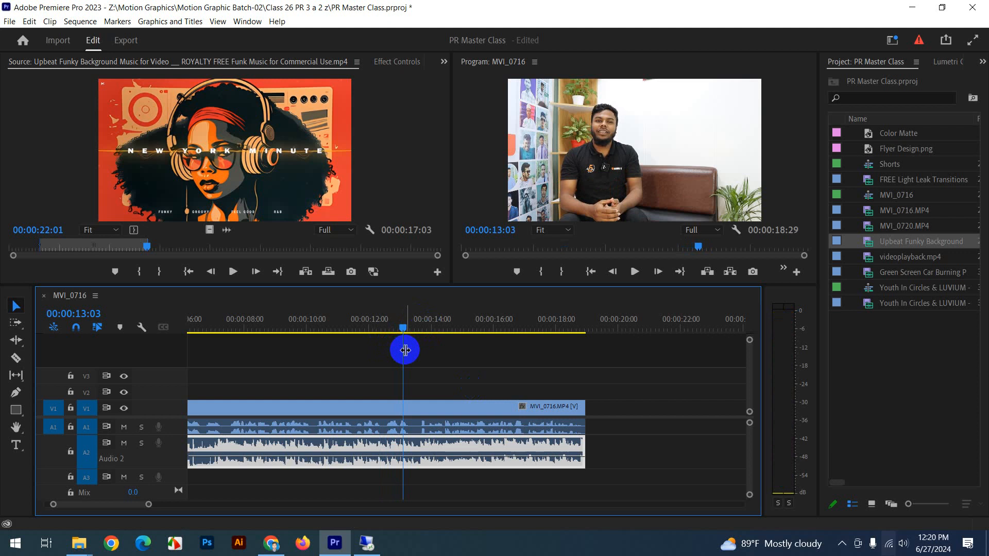
ctrl+click(399, 456)
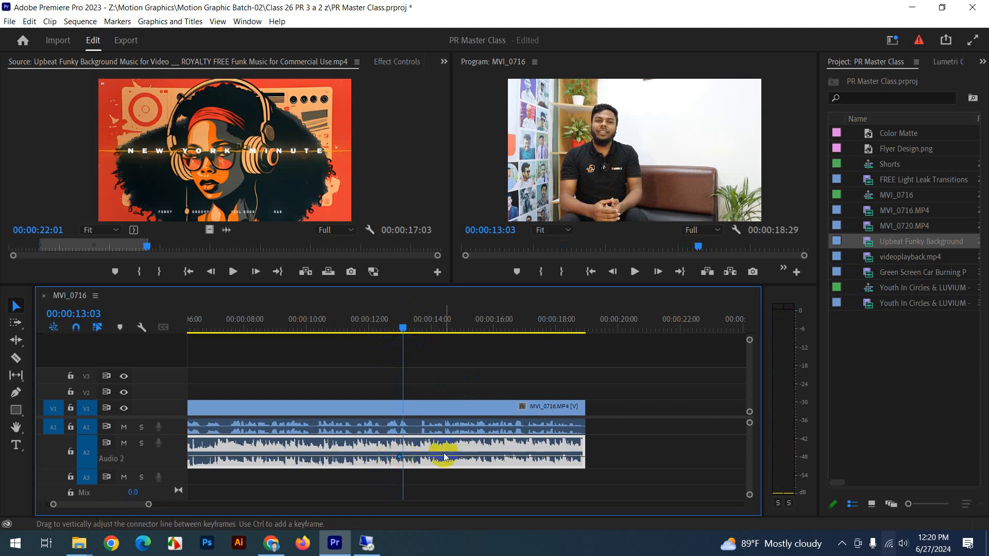
scroll(445, 458, up, 3)
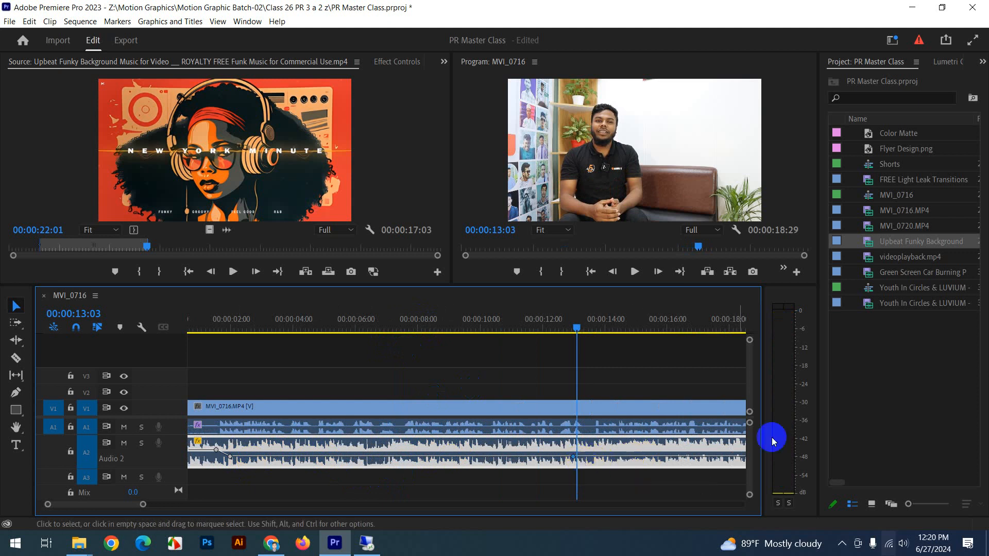
ctrl+click(586, 457)
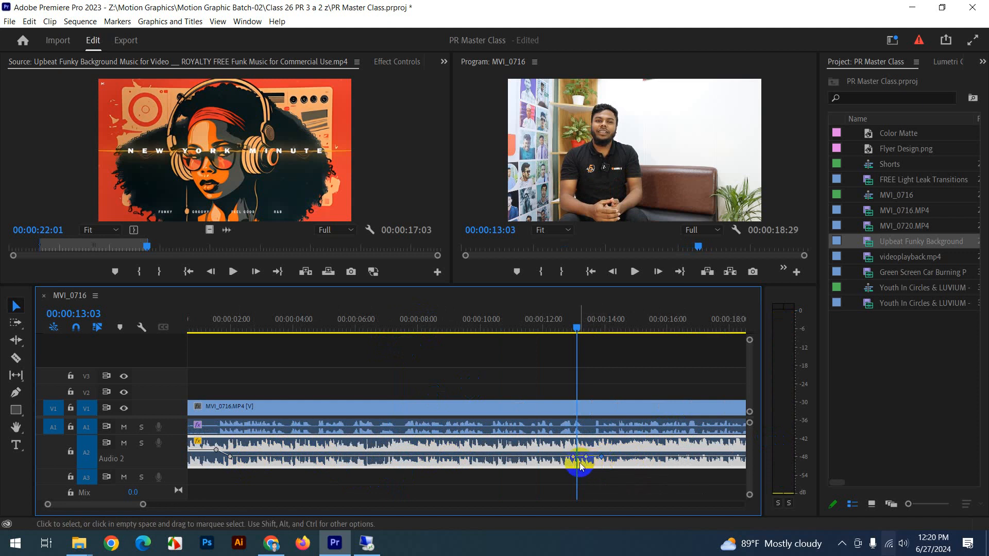
drag(585, 458, 588, 448)
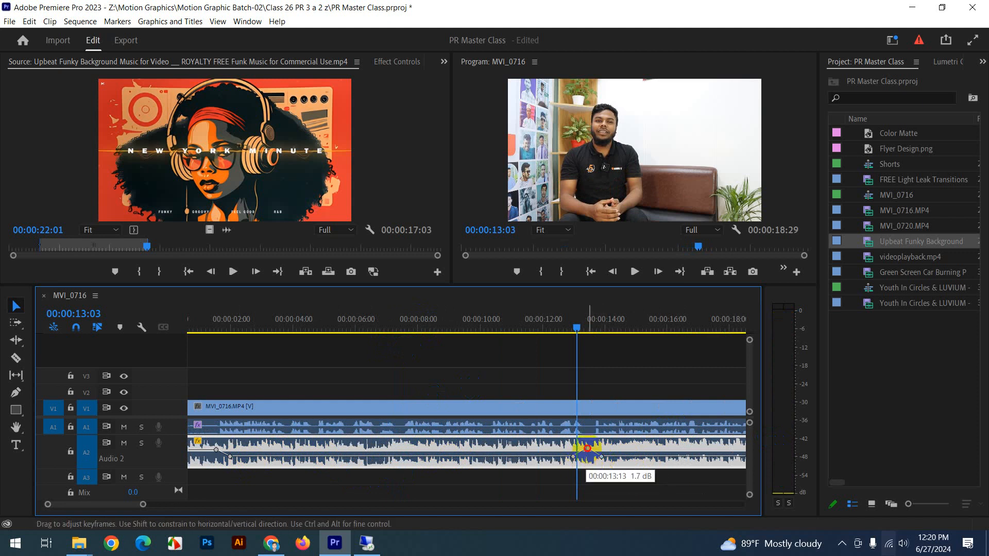
Play the sequence from just before the raised music keyframe to near the end to hear the level changes.
click(554, 327)
key(space)
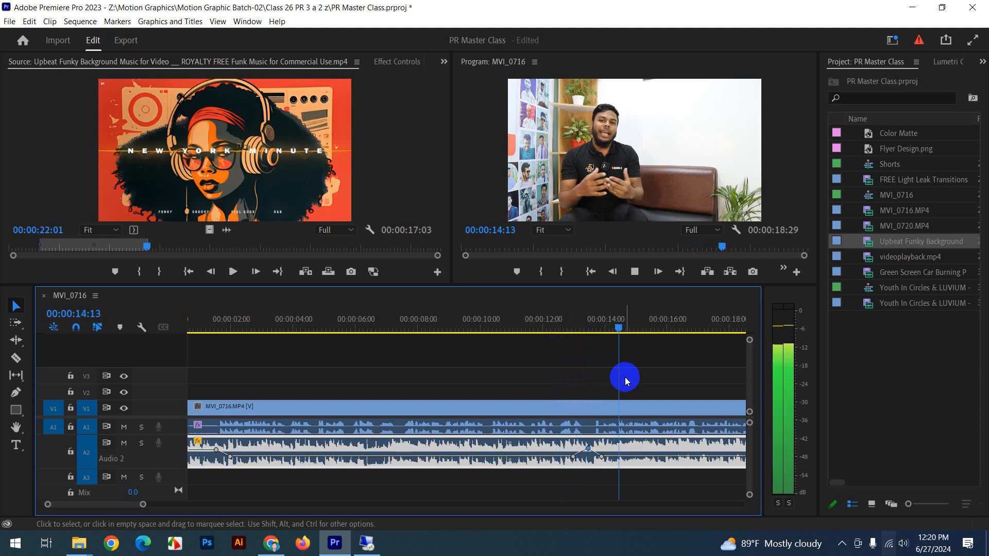
scroll(626, 381, down, 3)
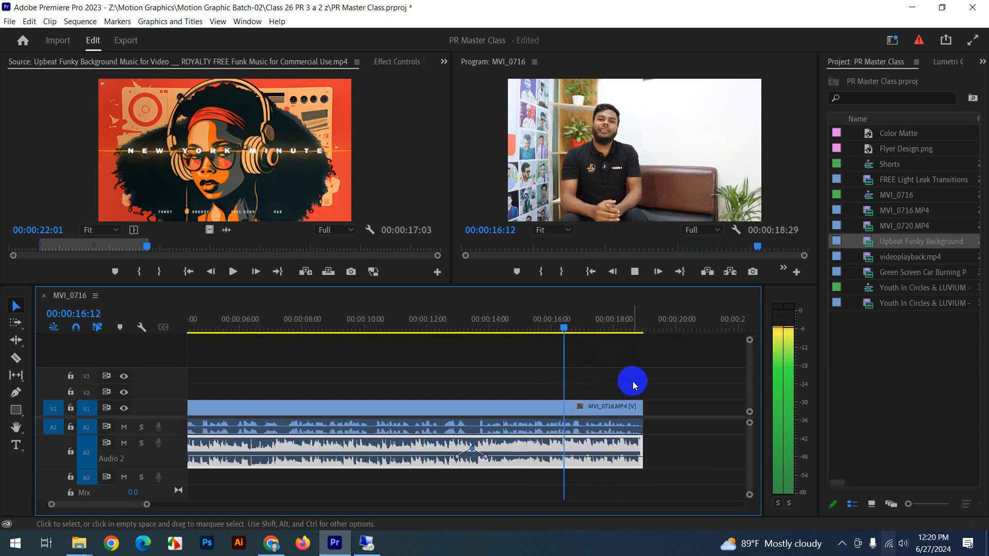
scroll(670, 402, down, 3)
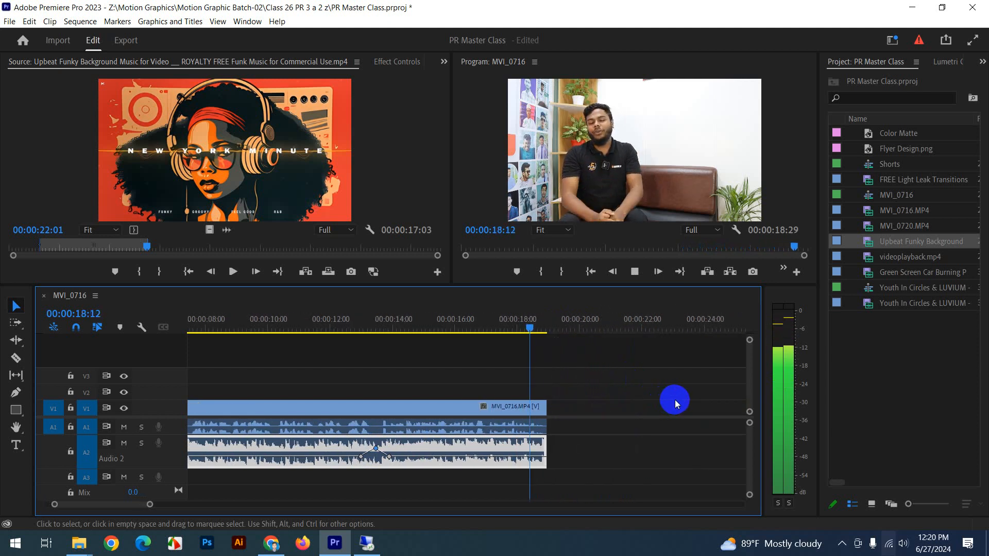
key(space)
Extend the end of the A2 music clip past the video to about 00:00:23:18.
drag(546, 446, 691, 447)
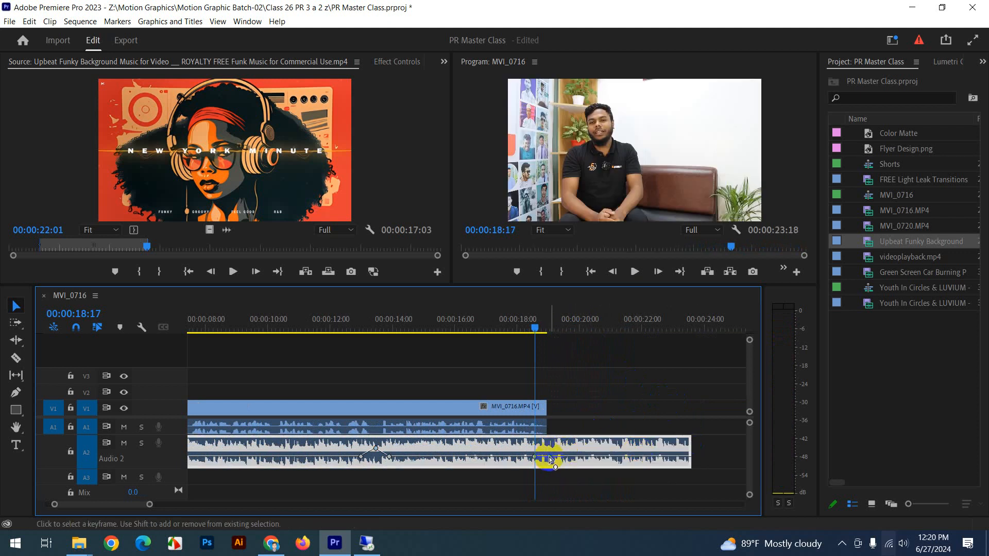
Raise the last music volume keyframe just past the end of the speech, near 00:00:19, and play the music ending.
drag(550, 457, 554, 449)
key(space)
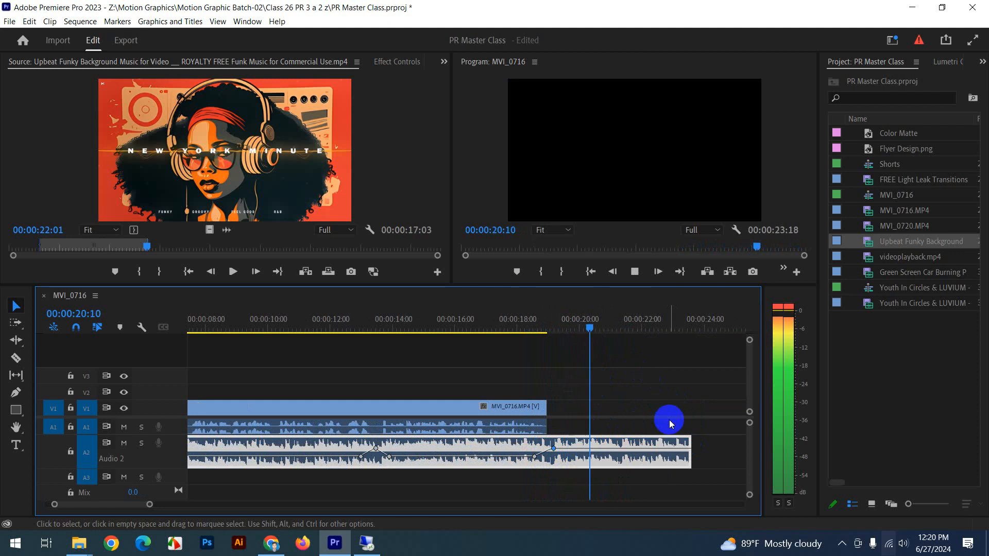
key(space)
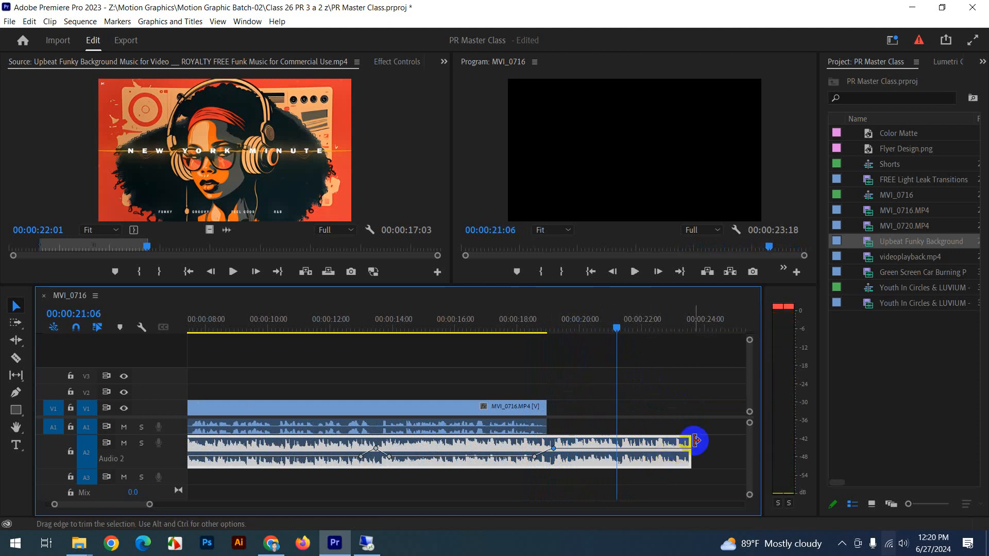
Trim the end of the A2 music clip to 00:00:21:12 and play the shortened ending from 00:00:20:10.
drag(690, 441, 624, 442)
click(590, 325)
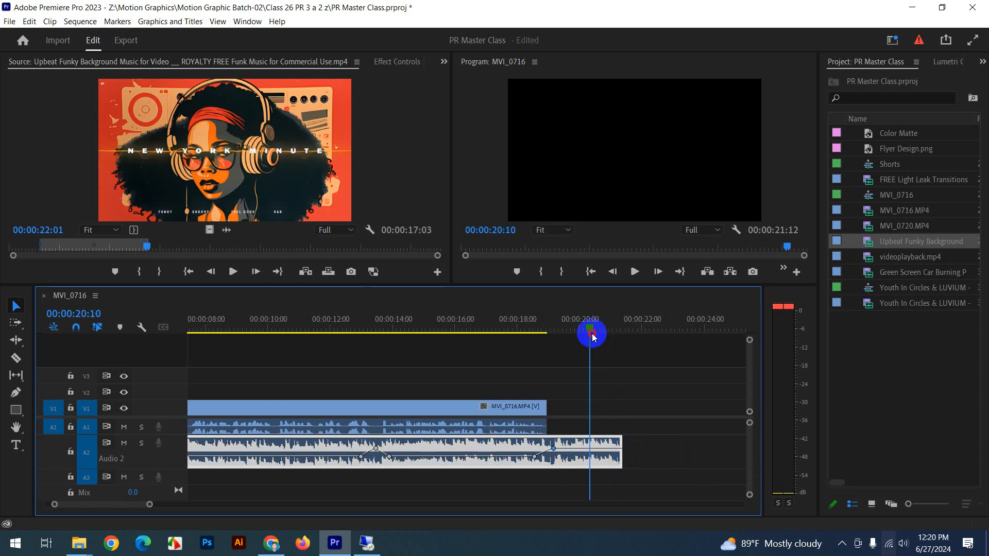
key(space)
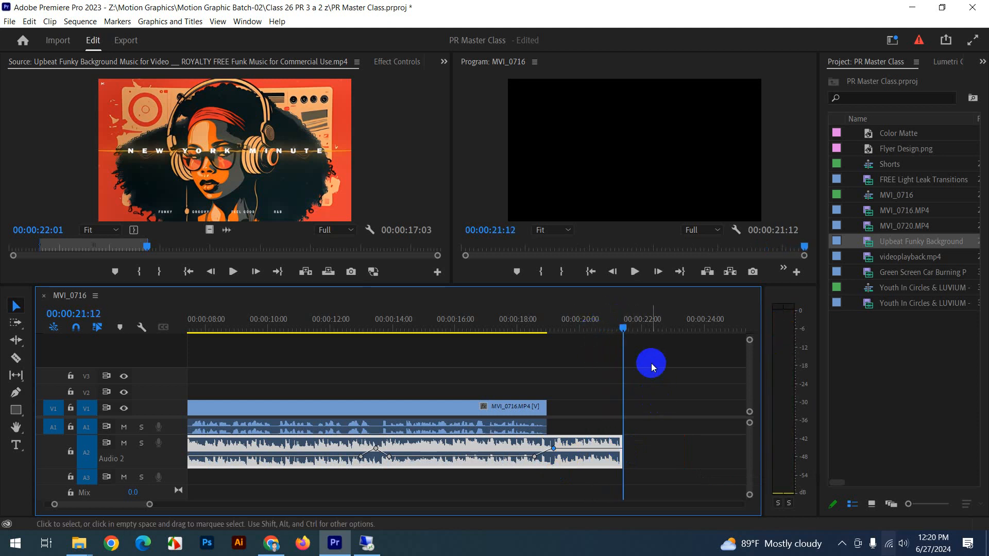
scroll(649, 351, up, 1)
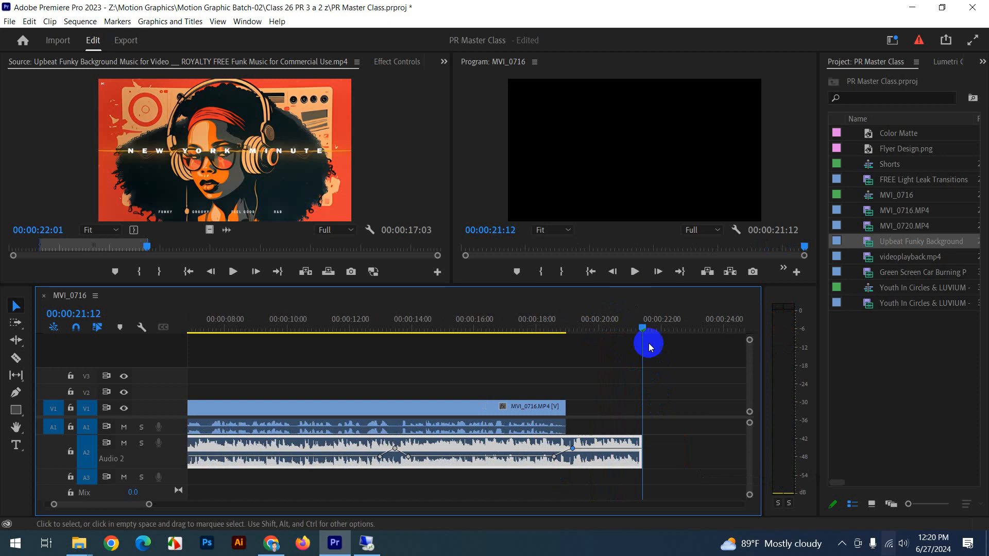
Apply an Exponential Fade audio transition to the end of the A2 music clip and play the ending from 00:00:17:23.
click(620, 330)
click(982, 62)
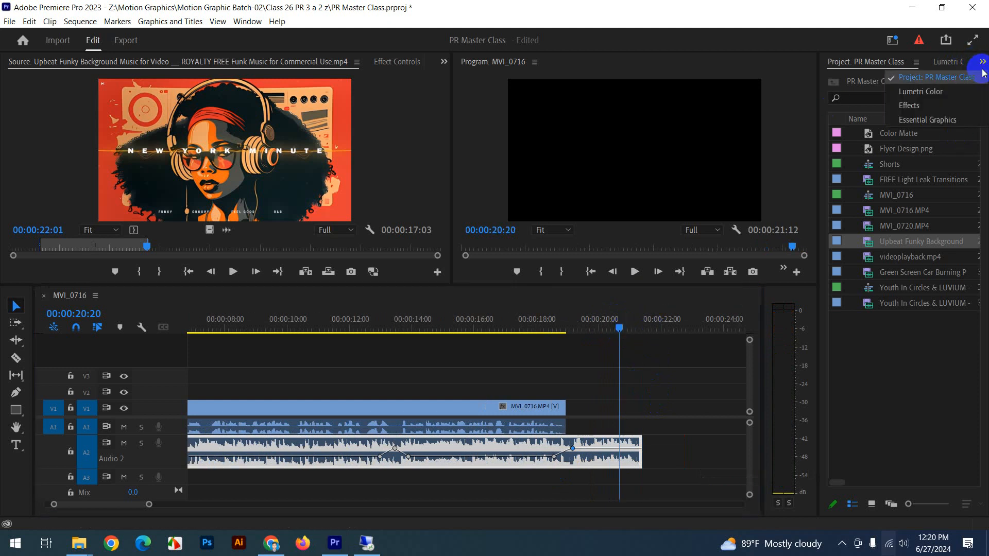
click(935, 103)
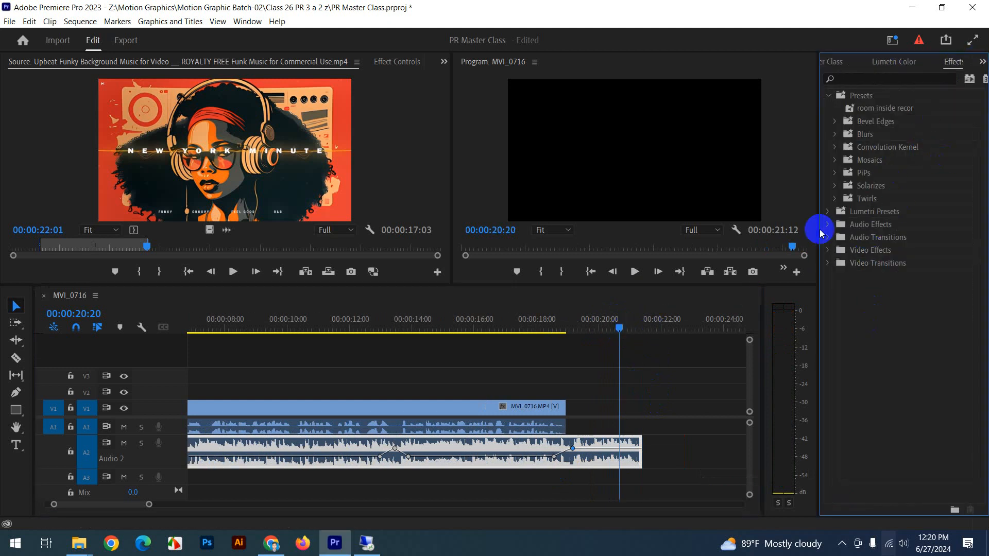
click(865, 238)
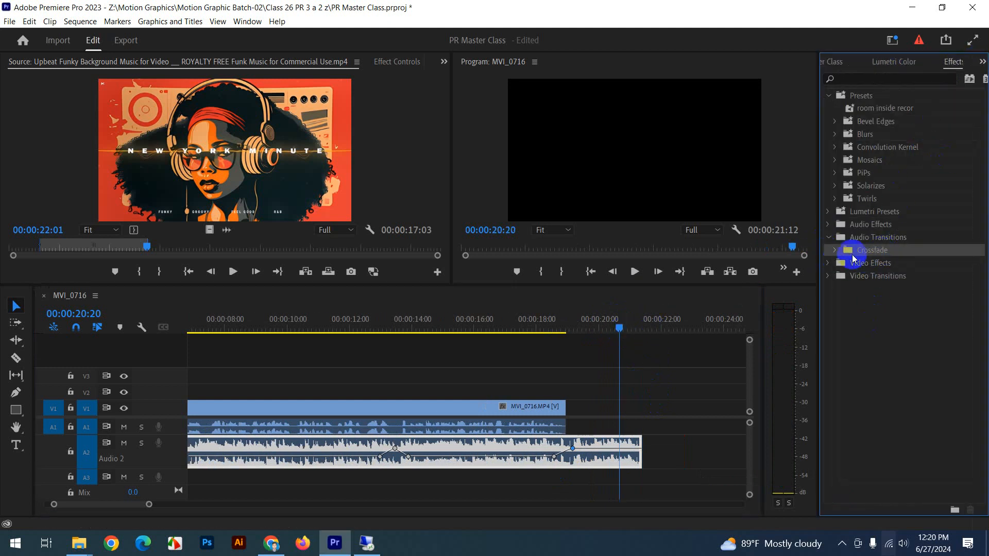
double_click(852, 255)
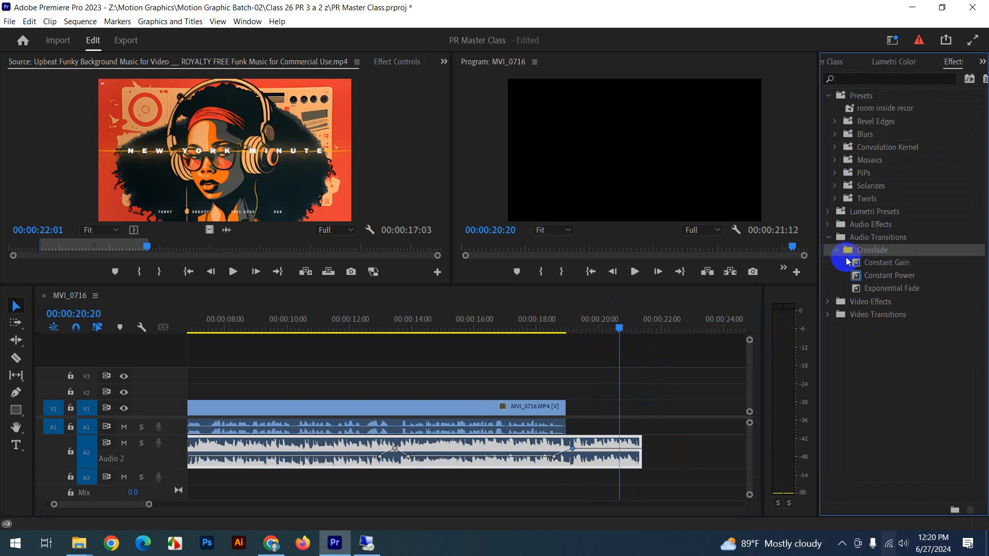
click(935, 288)
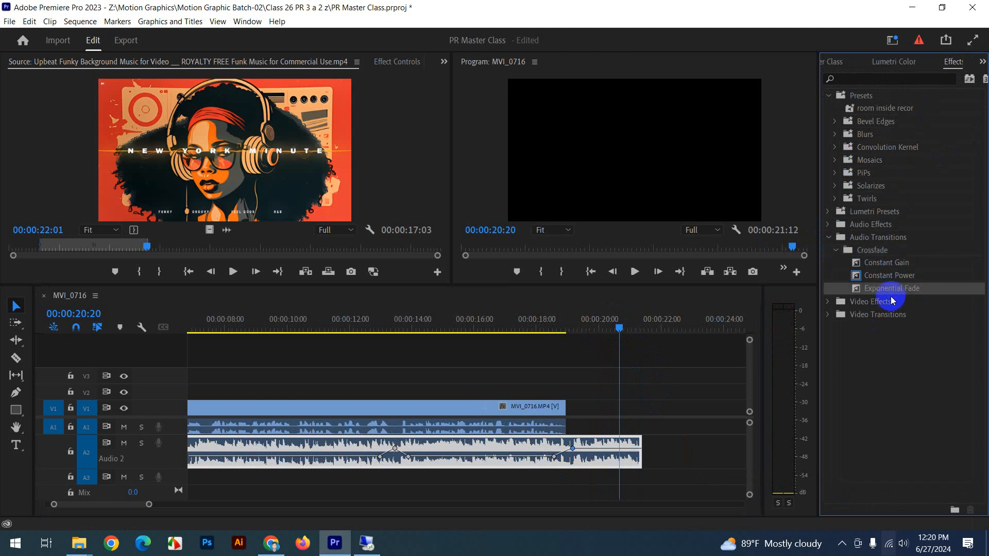
drag(889, 288, 635, 449)
drag(623, 343, 530, 338)
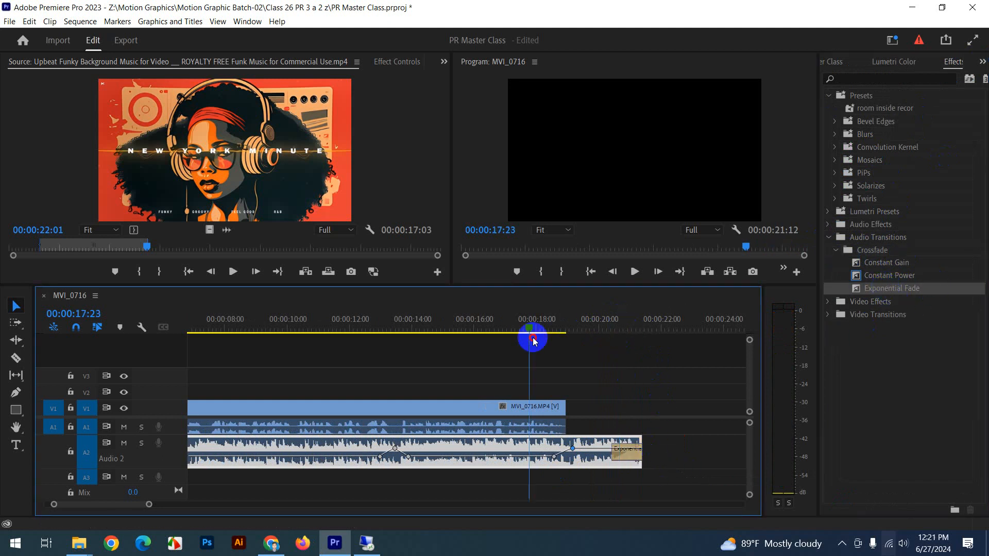
key(space)
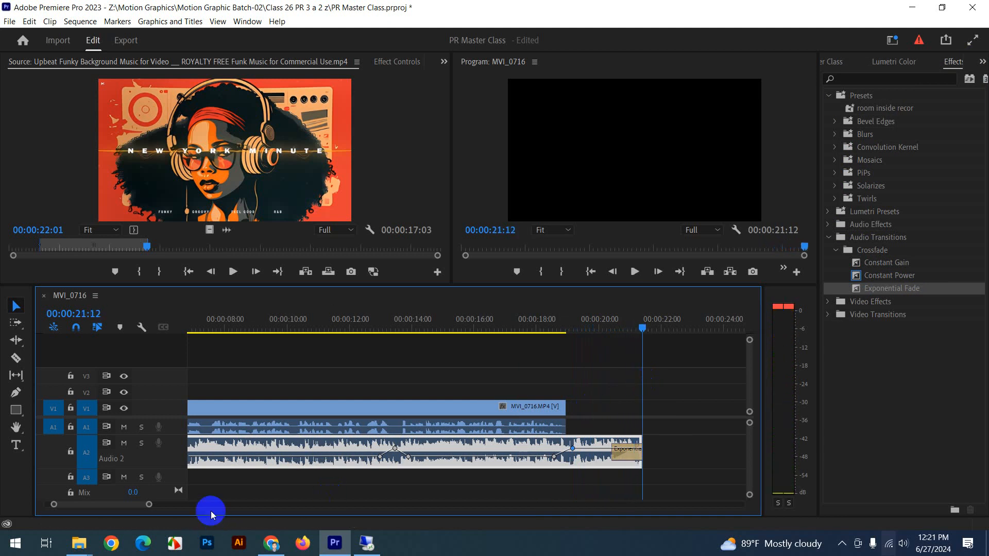
Fit the whole sequence in the timeline and play it from the start to hear the voice and music mix.
drag(149, 504, 221, 505)
key(Home)
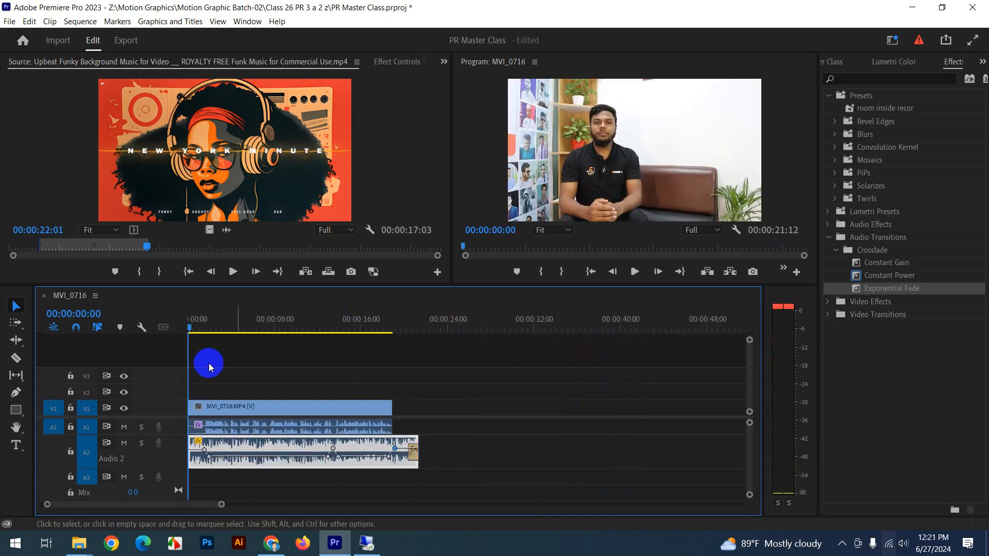
key(space)
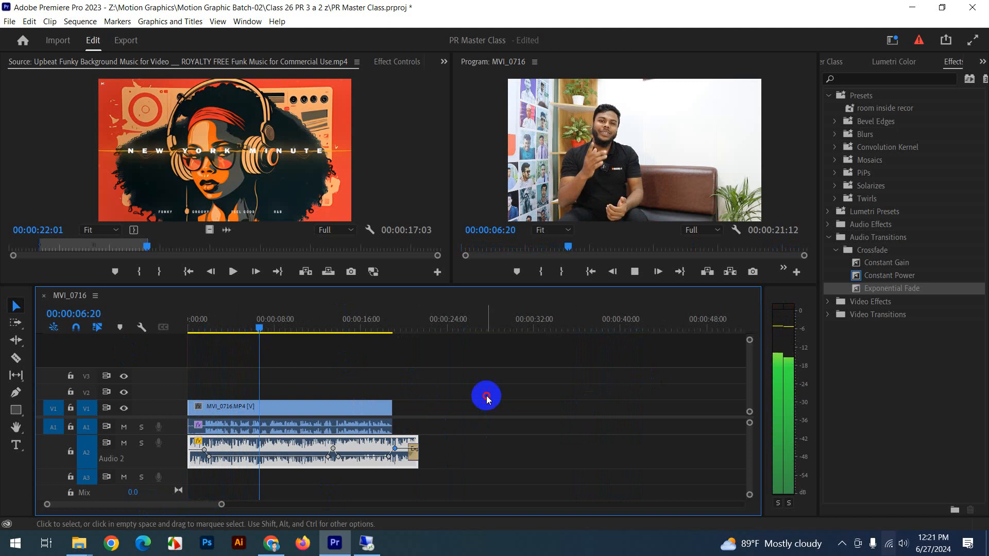
click(496, 455)
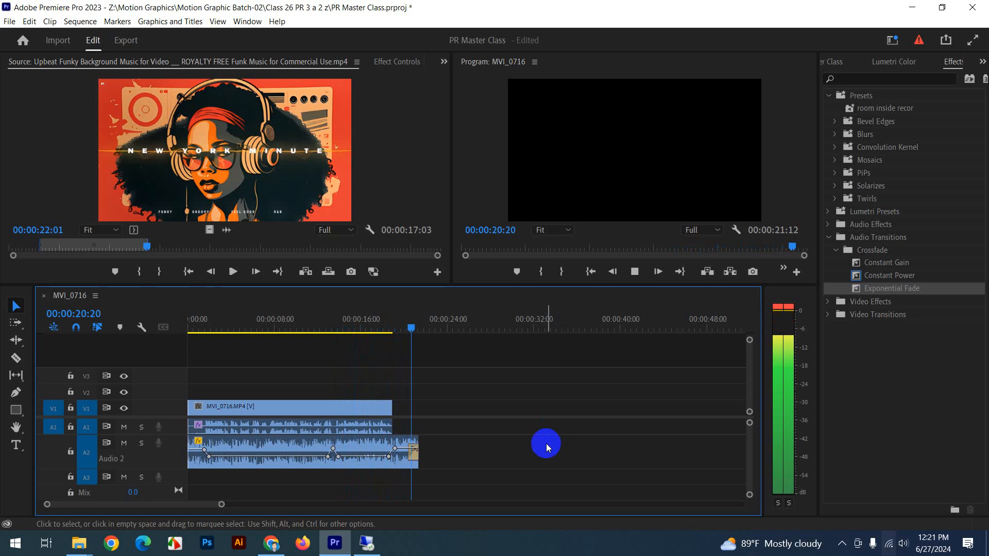
key(space)
Apply Dip to Black transitions to the start and end of the MVI_0716 video clip and play the sequence from the beginning.
drag(414, 330, 152, 337)
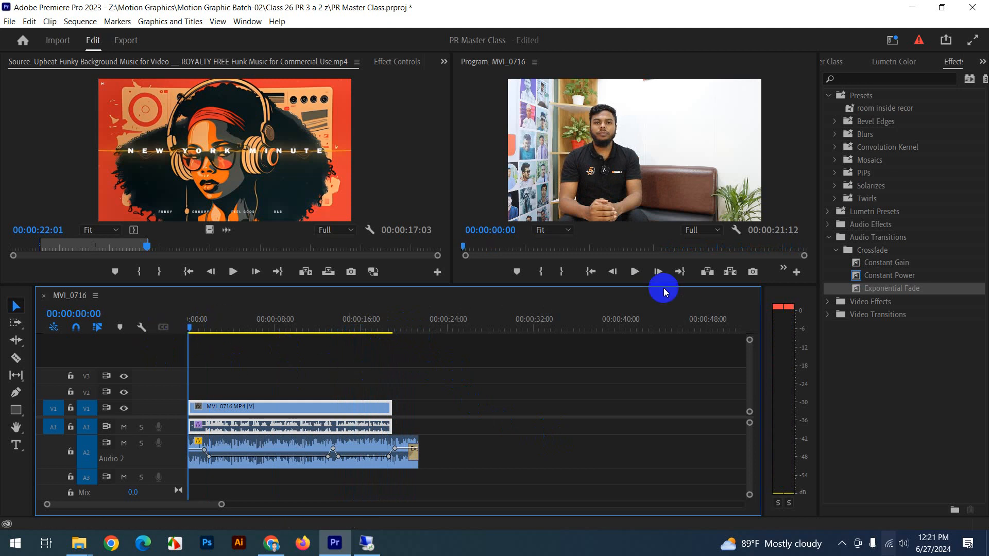
click(982, 62)
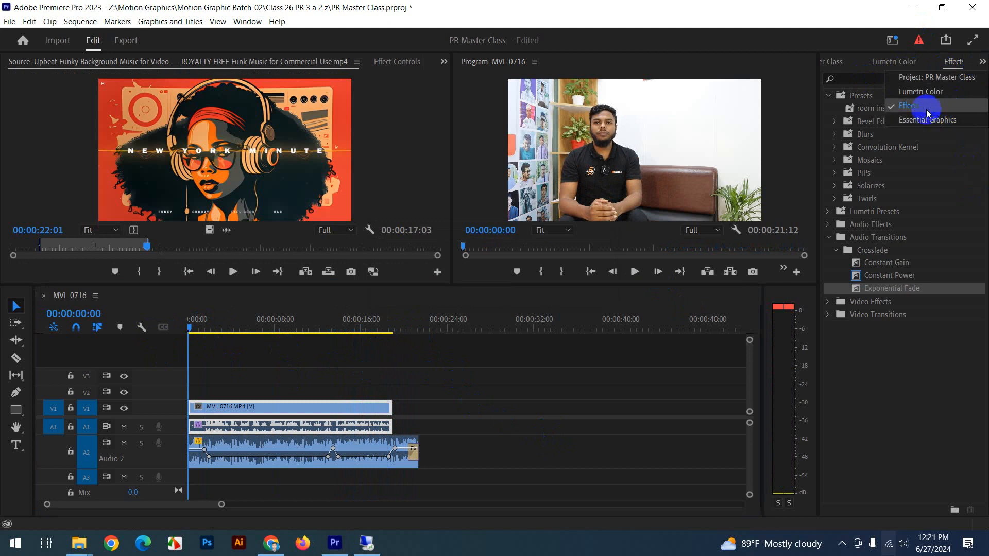
click(852, 316)
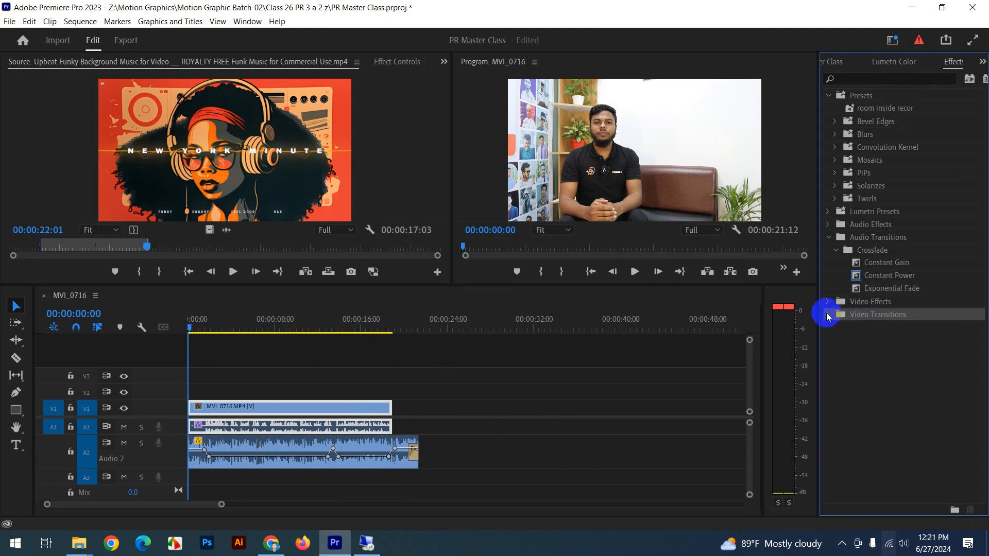
click(829, 315)
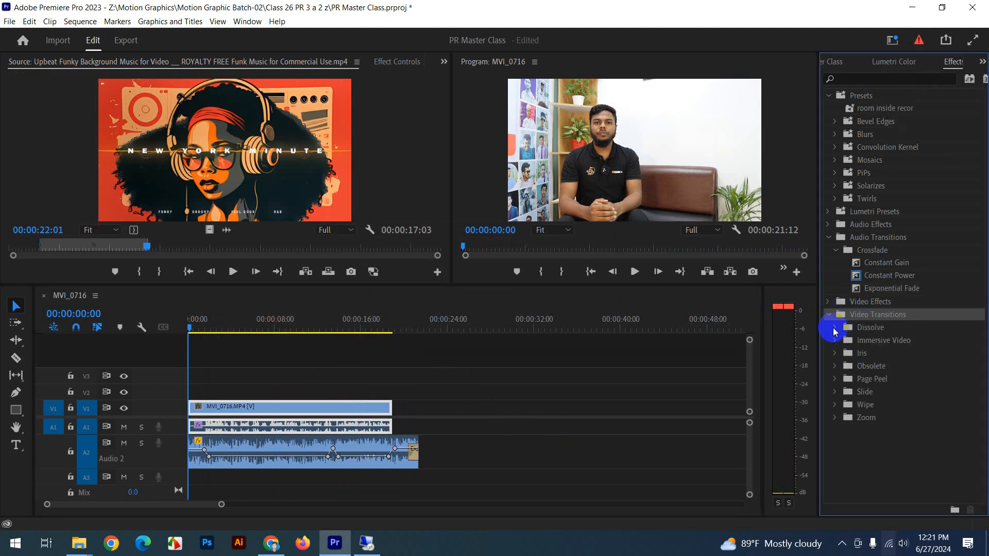
click(834, 329)
click(885, 366)
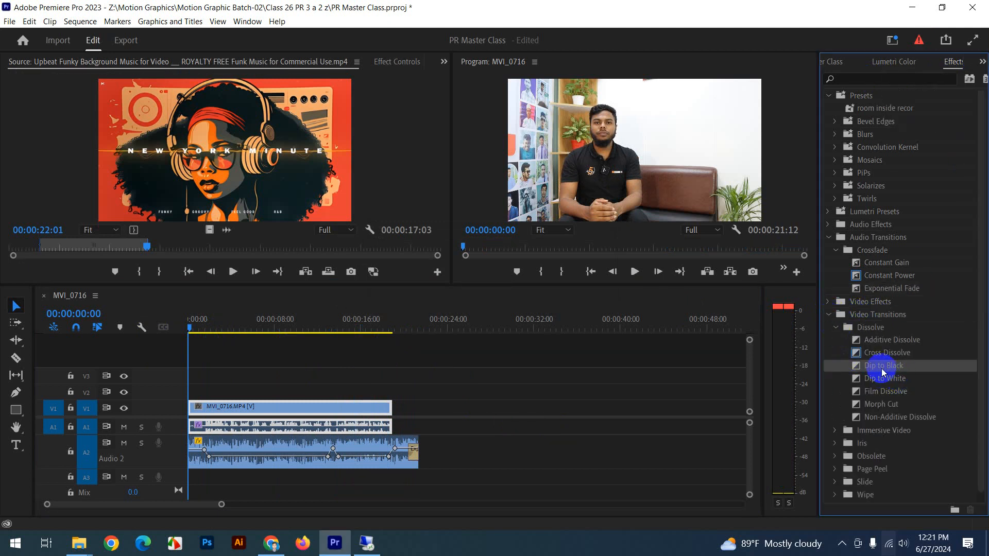
mouse_move(884, 372)
mouse_down()
mouse_move(172, 433)
mouse_move(192, 408)
mouse_up()
drag(881, 366, 394, 408)
key(space)
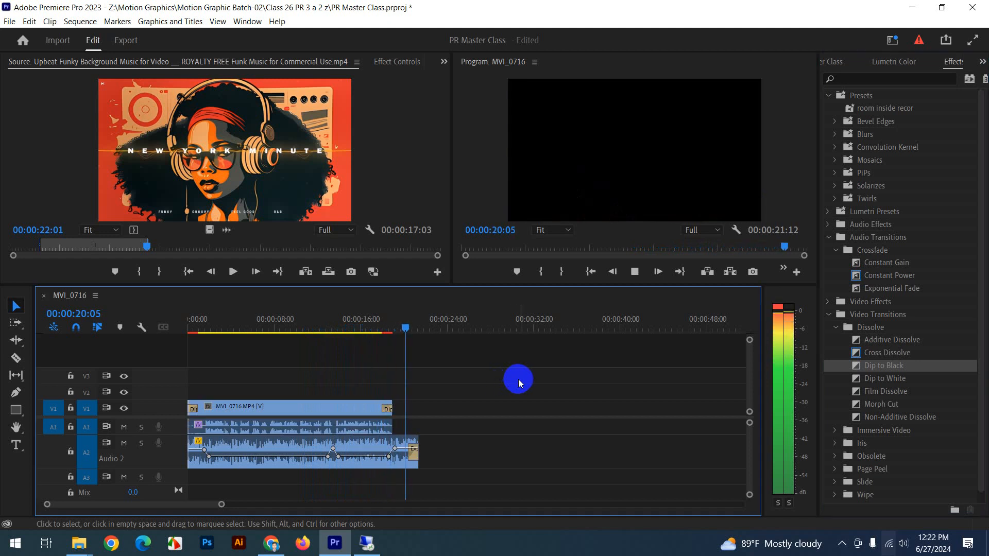
key(space)
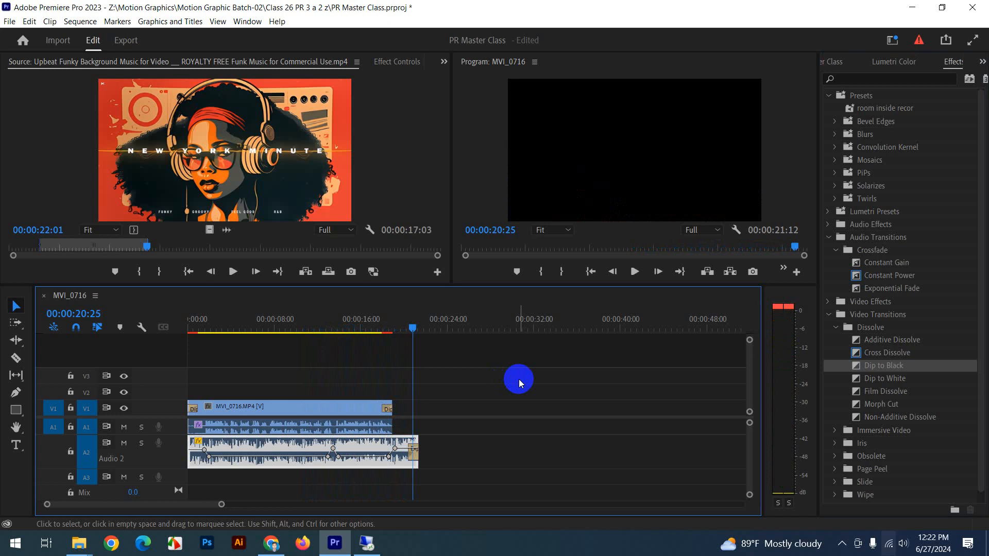
Move the playhead to 00:00:08:01 and bring back the project's media list.
click(346, 359)
click(276, 334)
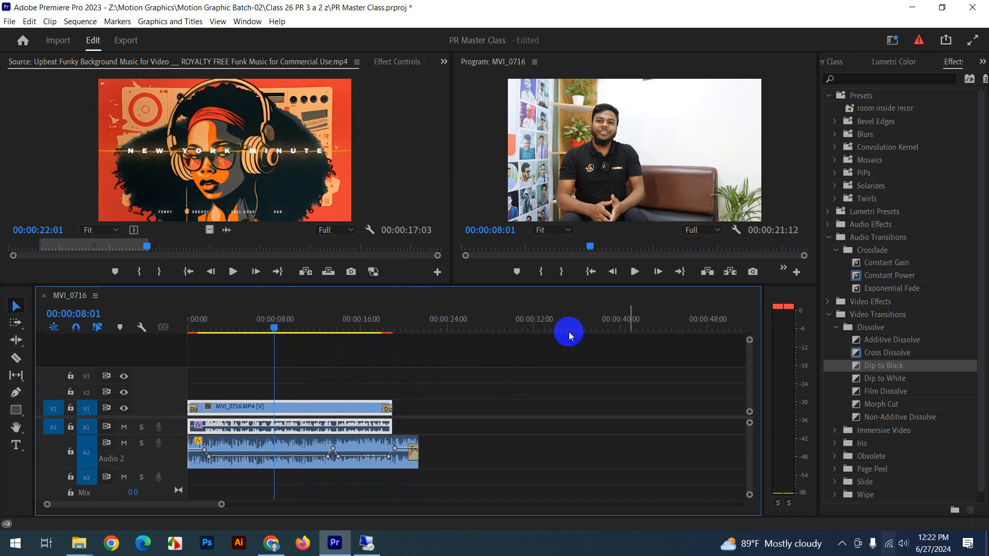
click(983, 62)
click(949, 77)
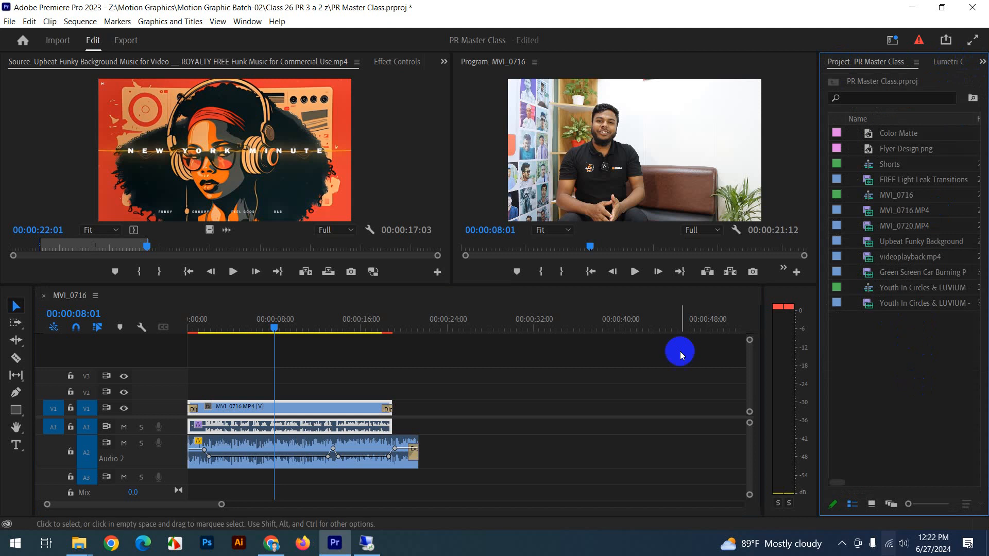
Check the sequence's opening frame and play the ending from 00:00:16:08.
click(476, 427)
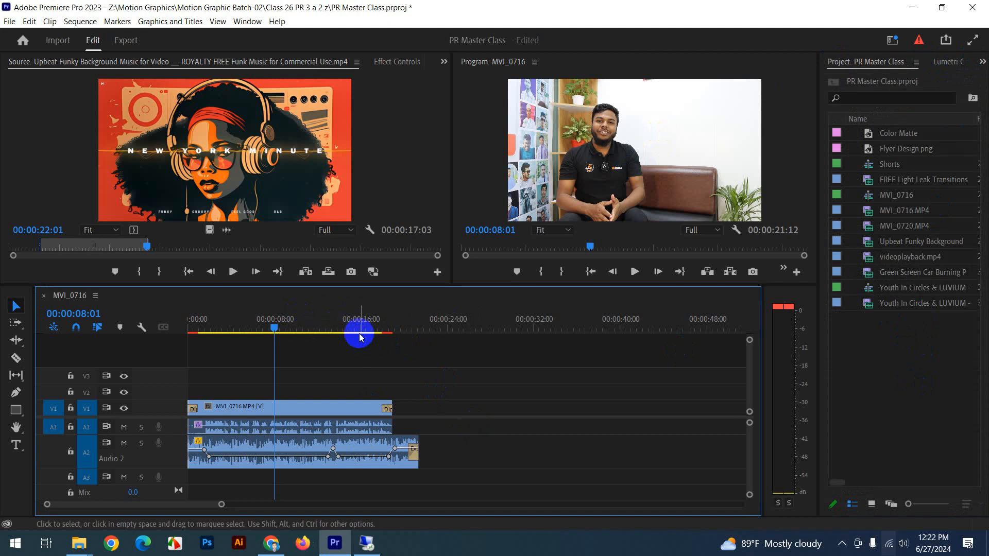
drag(344, 326, 184, 333)
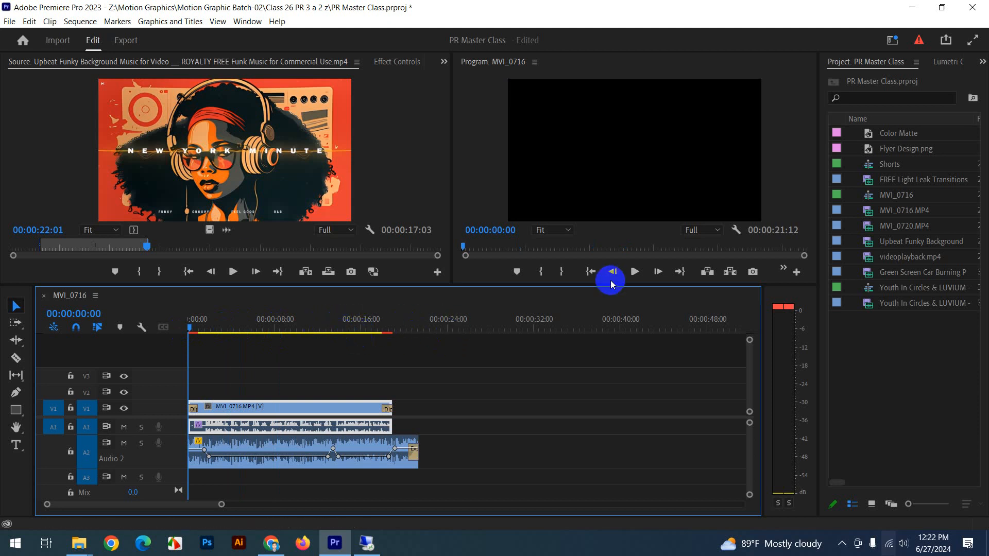
click(365, 331)
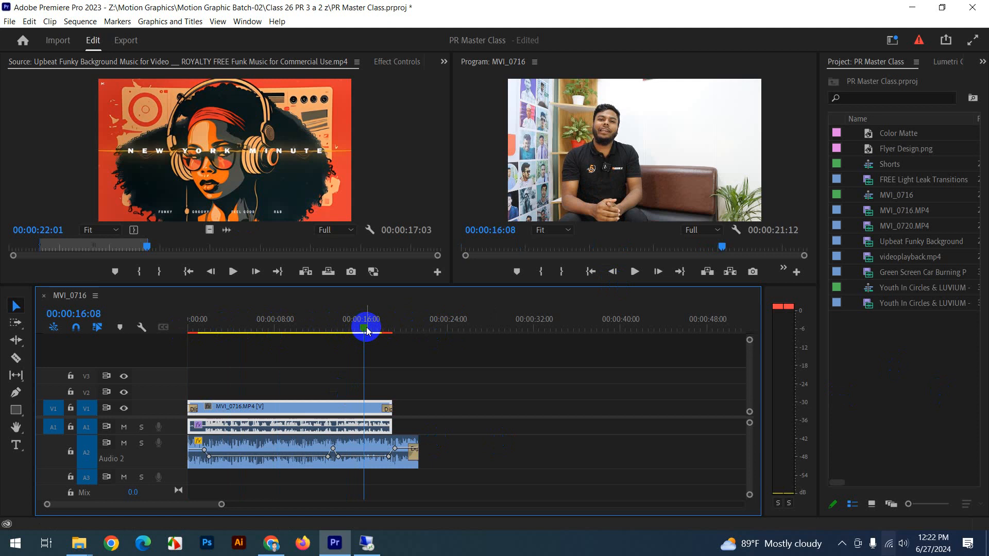
key(space)
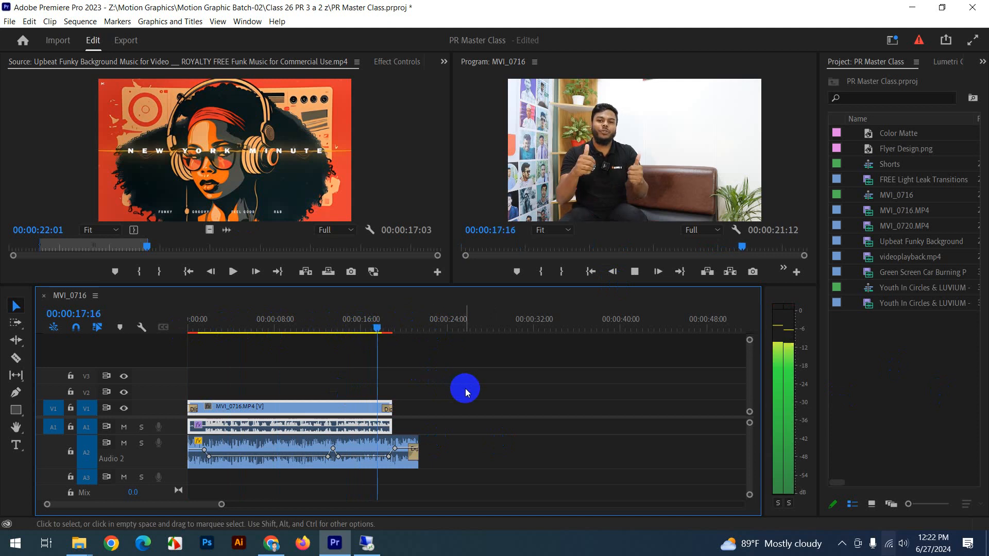